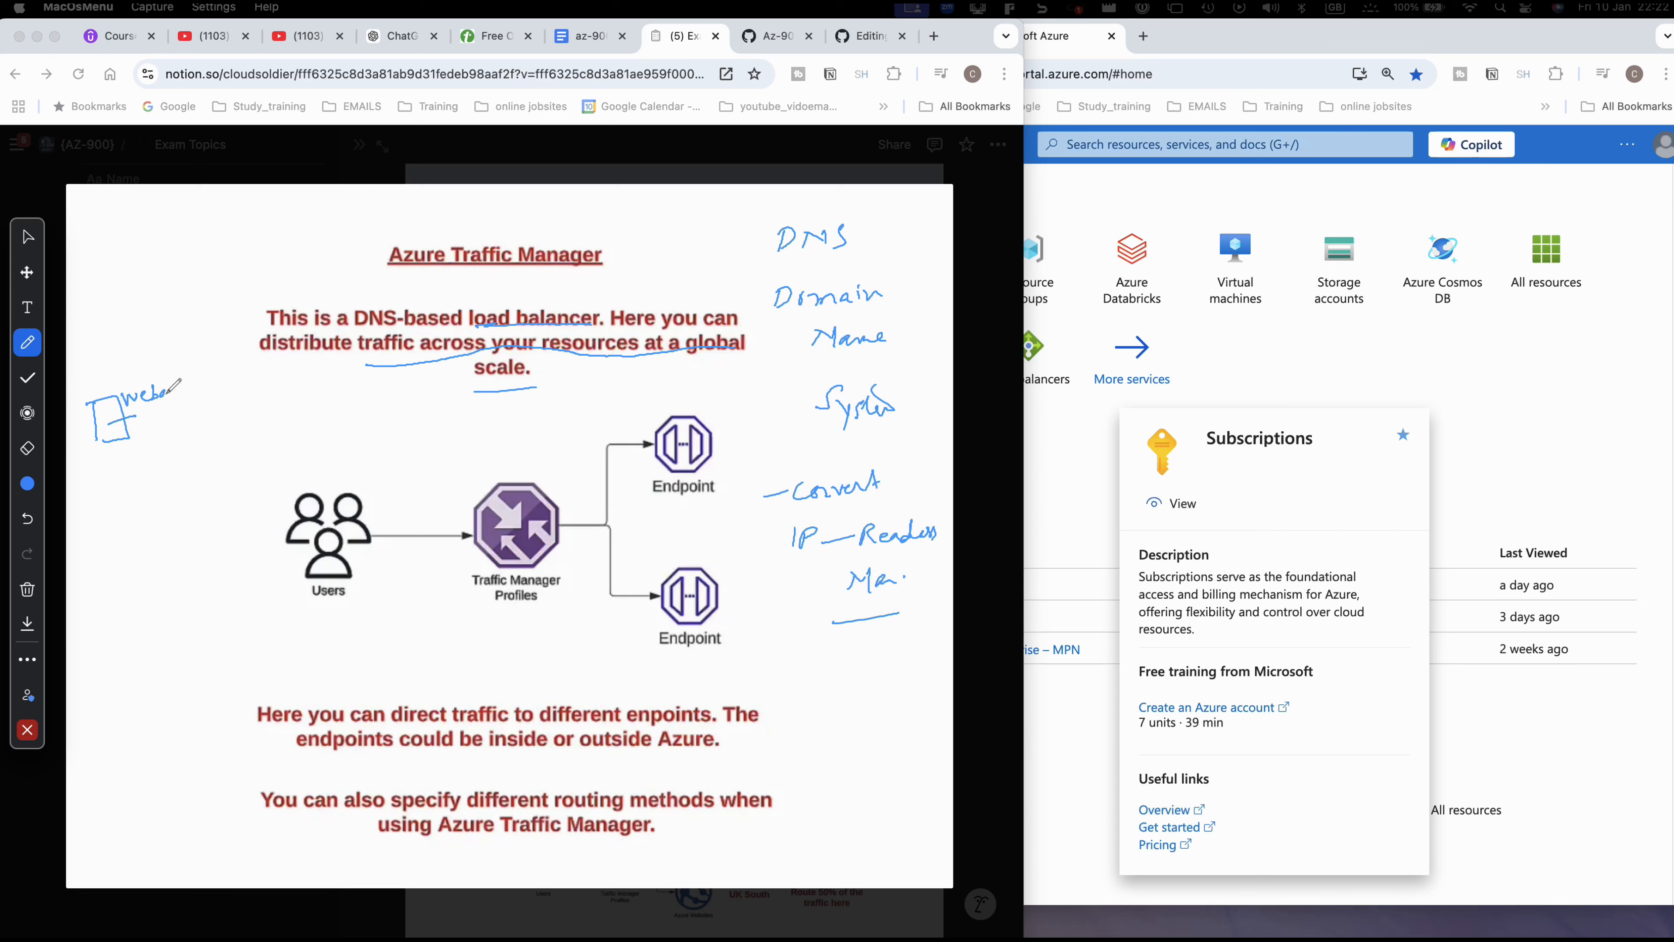
- Sketch a web app in UK South and one in UK West with a failover arrow, box them, and label the sketch Azure Traffic Manager
{"action": "mouse_move", "coordinate": [108, 467]}
{"action": "left_mouse_down"}
{"action": "mouse_move", "coordinate": [168, 467]}
{"action": "mouse_move", "coordinate": [241, 403]}
{"action": "mouse_move", "coordinate": [262, 417]}
{"action": "mouse_move", "coordinate": [249, 376]}
{"action": "mouse_move", "coordinate": [307, 416]}
{"action": "mouse_move", "coordinate": [288, 470]}
{"action": "mouse_move", "coordinate": [350, 464]}
{"action": "mouse_move", "coordinate": [303, 413]}
{"action": "left_mouse_up"}
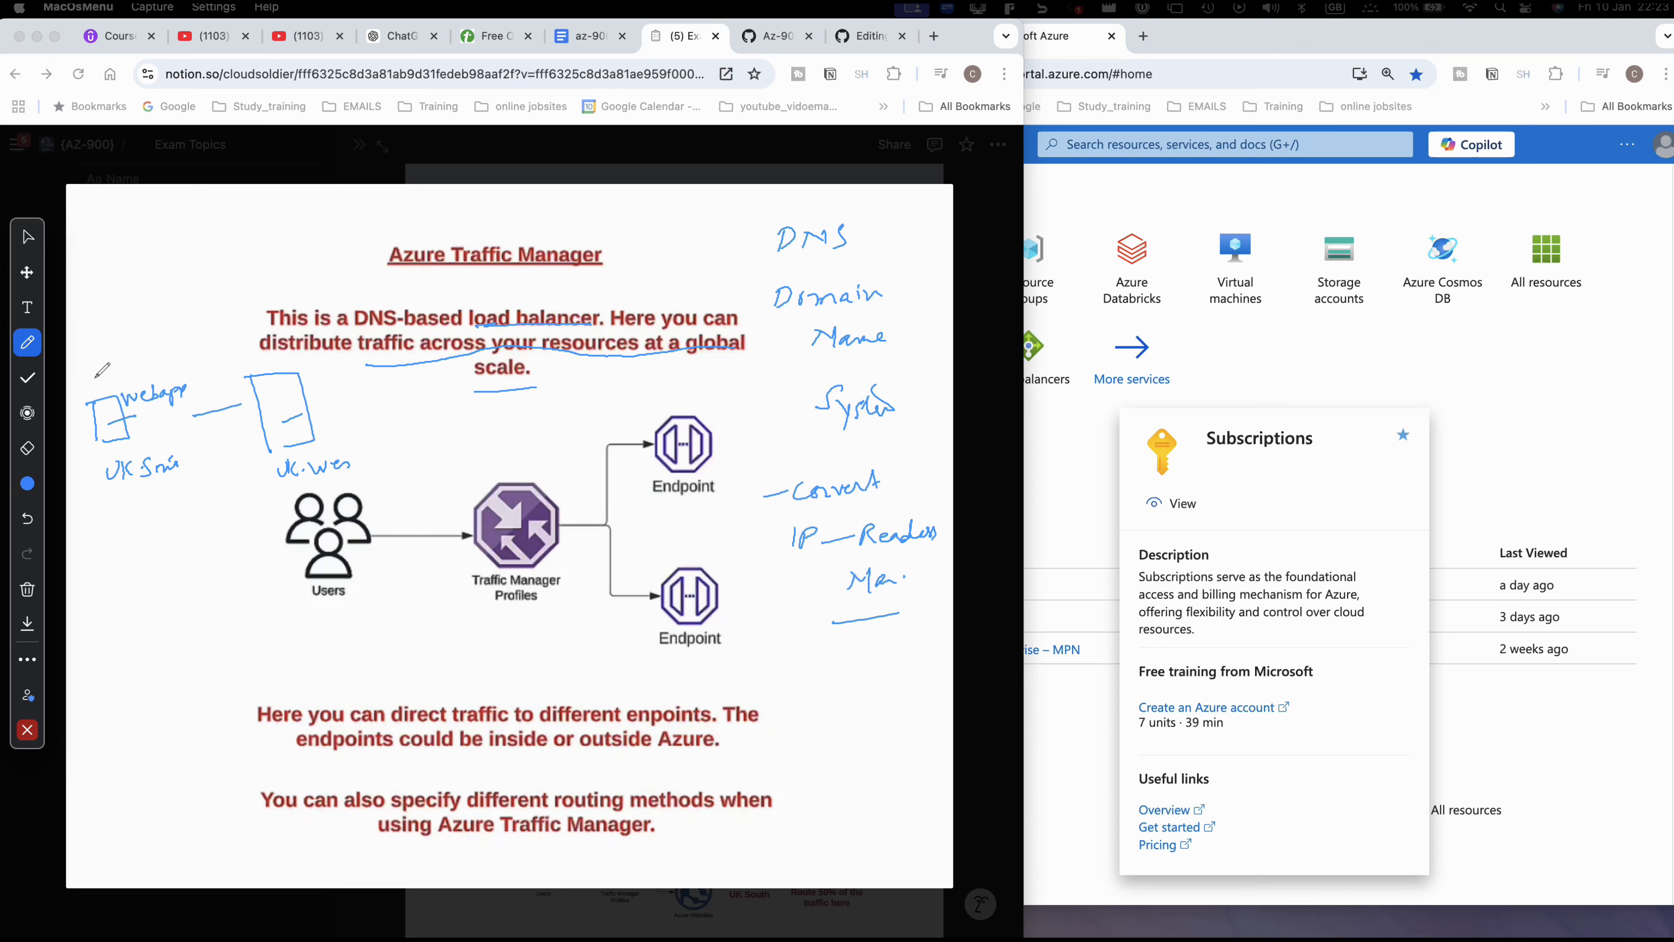
{"action": "mouse_move", "coordinate": [109, 389]}
{"action": "left_mouse_down"}
{"action": "mouse_move", "coordinate": [192, 343]}
{"action": "mouse_move", "coordinate": [237, 354]}
{"action": "left_mouse_up"}
{"action": "left_click_drag", "start_coordinate": [236, 348], "coordinate": [231, 368]}
{"action": "mouse_move", "coordinate": [99, 419]}
{"action": "left_mouse_down"}
{"action": "mouse_move", "coordinate": [108, 467]}
{"action": "mouse_move", "coordinate": [293, 480]}
{"action": "mouse_move", "coordinate": [290, 354]}
{"action": "mouse_move", "coordinate": [125, 361]}
{"action": "mouse_move", "coordinate": [96, 315]}
{"action": "left_mouse_up"}
{"action": "left_click_drag", "start_coordinate": [106, 320], "coordinate": [123, 320]}
{"action": "mouse_move", "coordinate": [131, 316]}
{"action": "left_mouse_down"}
{"action": "mouse_move", "coordinate": [191, 315]}
{"action": "mouse_move", "coordinate": [240, 287]}
{"action": "mouse_move", "coordinate": [246, 314]}
{"action": "mouse_move", "coordinate": [272, 290]}
{"action": "left_mouse_up"}
{"action": "mouse_move", "coordinate": [157, 284]}
{"action": "left_mouse_down"}
{"action": "mouse_move", "coordinate": [192, 277]}
{"action": "mouse_move", "coordinate": [153, 263]}
{"action": "mouse_move", "coordinate": [165, 255]}
{"action": "mouse_move", "coordinate": [230, 266]}
{"action": "left_mouse_up"}
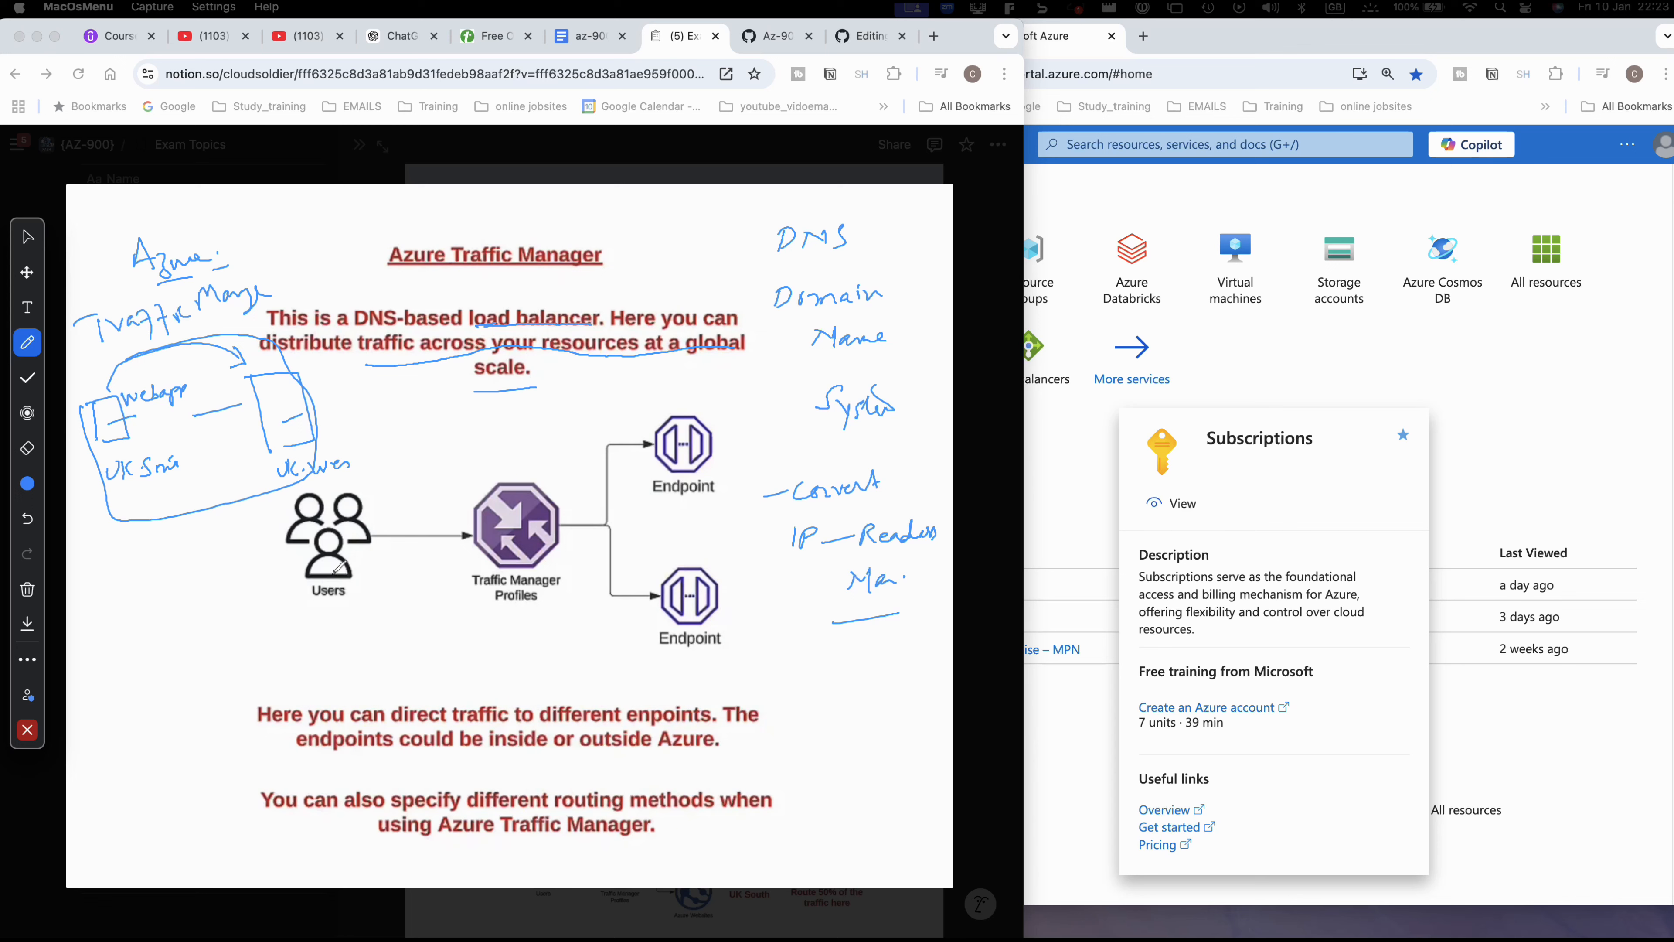
- Mark up the traffic diagram: circle Users and Traffic Manager Profiles, label the endpoints as web apps UKS and UKW, and draw the redirection arrow
{"action": "mouse_move", "coordinate": [353, 486]}
{"action": "left_mouse_down"}
{"action": "mouse_move", "coordinate": [267, 558]}
{"action": "mouse_move", "coordinate": [405, 519]}
{"action": "mouse_move", "coordinate": [359, 488]}
{"action": "left_mouse_up"}
{"action": "mouse_move", "coordinate": [646, 435]}
{"action": "left_mouse_down"}
{"action": "mouse_move", "coordinate": [669, 386]}
{"action": "mouse_move", "coordinate": [790, 397]}
{"action": "mouse_move", "coordinate": [744, 439]}
{"action": "mouse_move", "coordinate": [776, 465]}
{"action": "left_mouse_up"}
{"action": "left_click", "coordinate": [772, 455]}
{"action": "left_click_drag", "start_coordinate": [729, 607], "coordinate": [741, 606]}
{"action": "left_click_drag", "start_coordinate": [747, 597], "coordinate": [806, 600]}
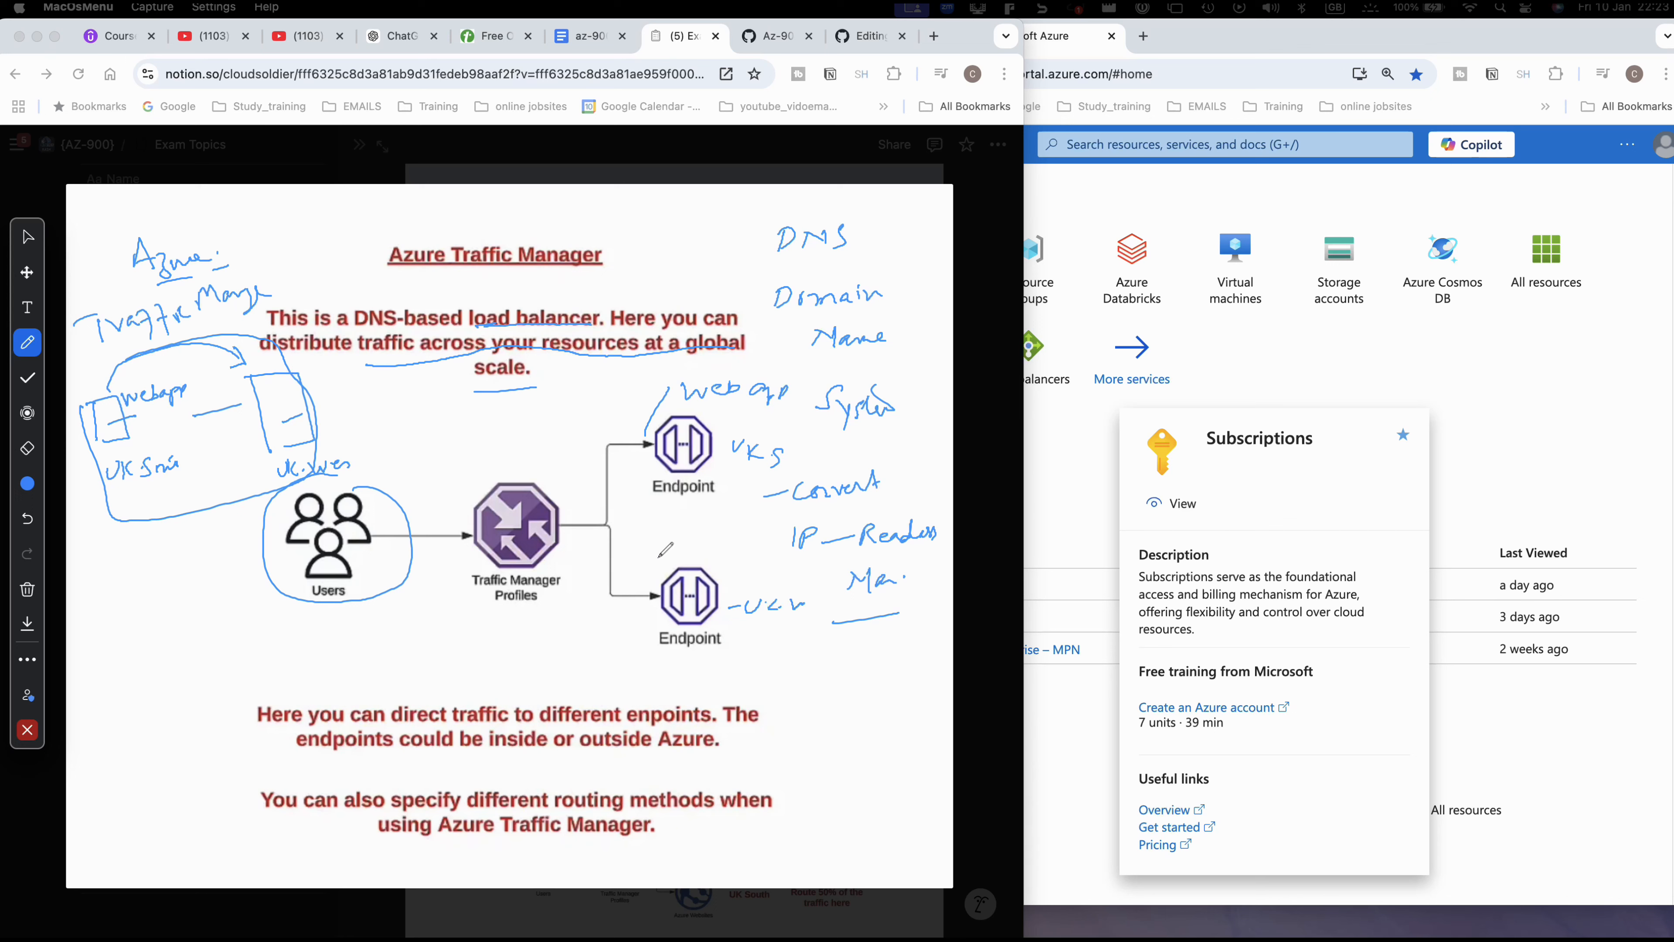
{"action": "mouse_move", "coordinate": [559, 518]}
{"action": "left_mouse_down"}
{"action": "mouse_move", "coordinate": [615, 460]}
{"action": "mouse_move", "coordinate": [639, 553]}
{"action": "left_mouse_up"}
{"action": "mouse_move", "coordinate": [489, 443]}
{"action": "left_mouse_down"}
{"action": "mouse_move", "coordinate": [471, 450]}
{"action": "mouse_move", "coordinate": [485, 601]}
{"action": "mouse_move", "coordinate": [600, 590]}
{"action": "mouse_move", "coordinate": [556, 476]}
{"action": "mouse_move", "coordinate": [486, 446]}
{"action": "left_mouse_up"}
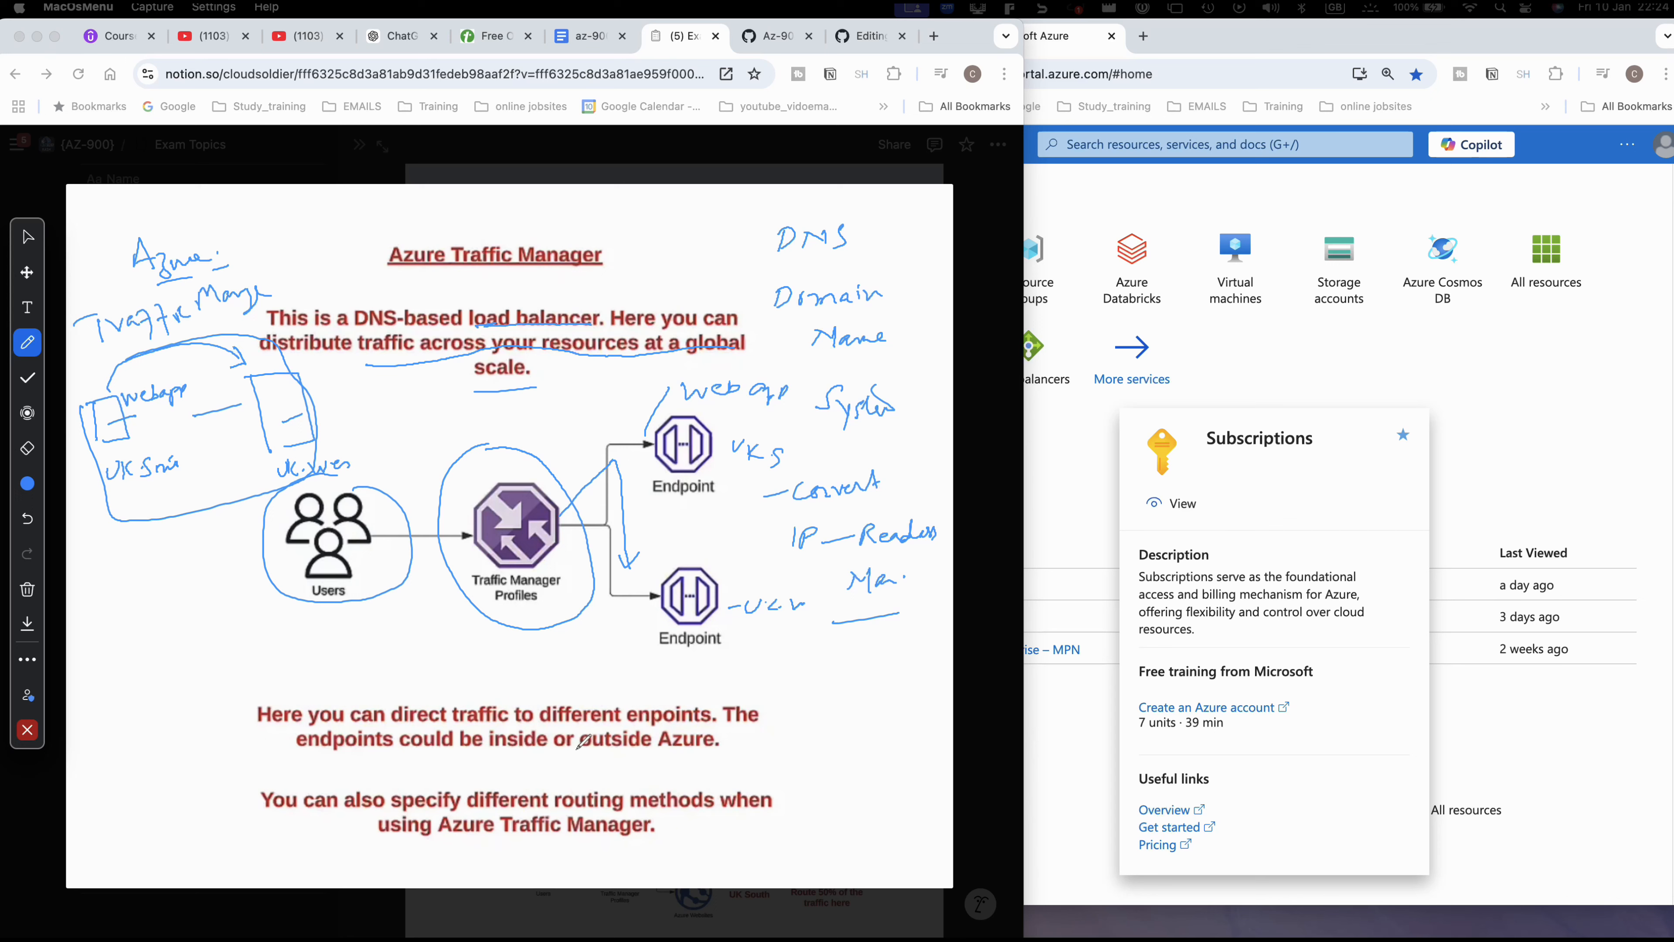
- Underline "endpoints", "outside Azure" and "routing methods" in the slide text, adding an on-prem box and an AZ-900 note beside them
{"action": "left_click_drag", "start_coordinate": [296, 766], "coordinate": [376, 767]}
{"action": "mouse_move", "coordinate": [590, 754]}
{"action": "left_mouse_down"}
{"action": "mouse_move", "coordinate": [721, 753]}
{"action": "mouse_move", "coordinate": [782, 697]}
{"action": "mouse_move", "coordinate": [812, 751]}
{"action": "mouse_move", "coordinate": [788, 747]}
{"action": "left_mouse_up"}
{"action": "left_click_drag", "start_coordinate": [791, 674], "coordinate": [886, 667]}
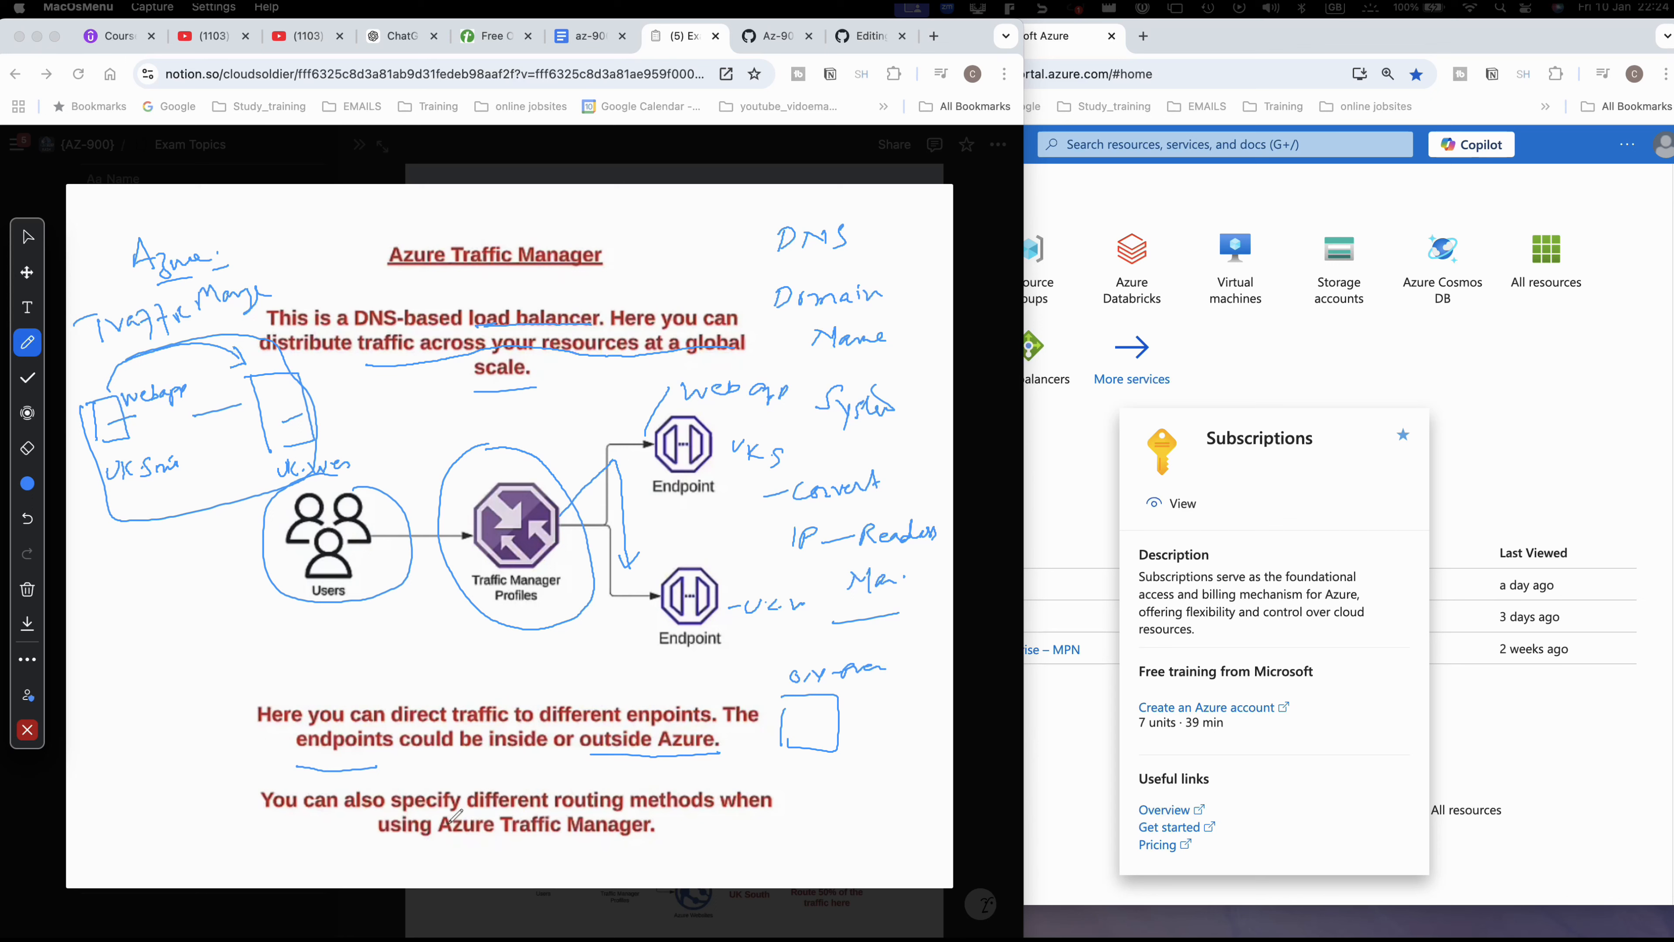
{"action": "left_click_drag", "start_coordinate": [558, 813], "coordinate": [713, 809]}
{"action": "mouse_move", "coordinate": [823, 801]}
{"action": "left_mouse_down"}
{"action": "mouse_move", "coordinate": [841, 777]}
{"action": "mouse_move", "coordinate": [844, 823]}
{"action": "mouse_move", "coordinate": [920, 796]}
{"action": "mouse_move", "coordinate": [894, 827]}
{"action": "left_mouse_up"}
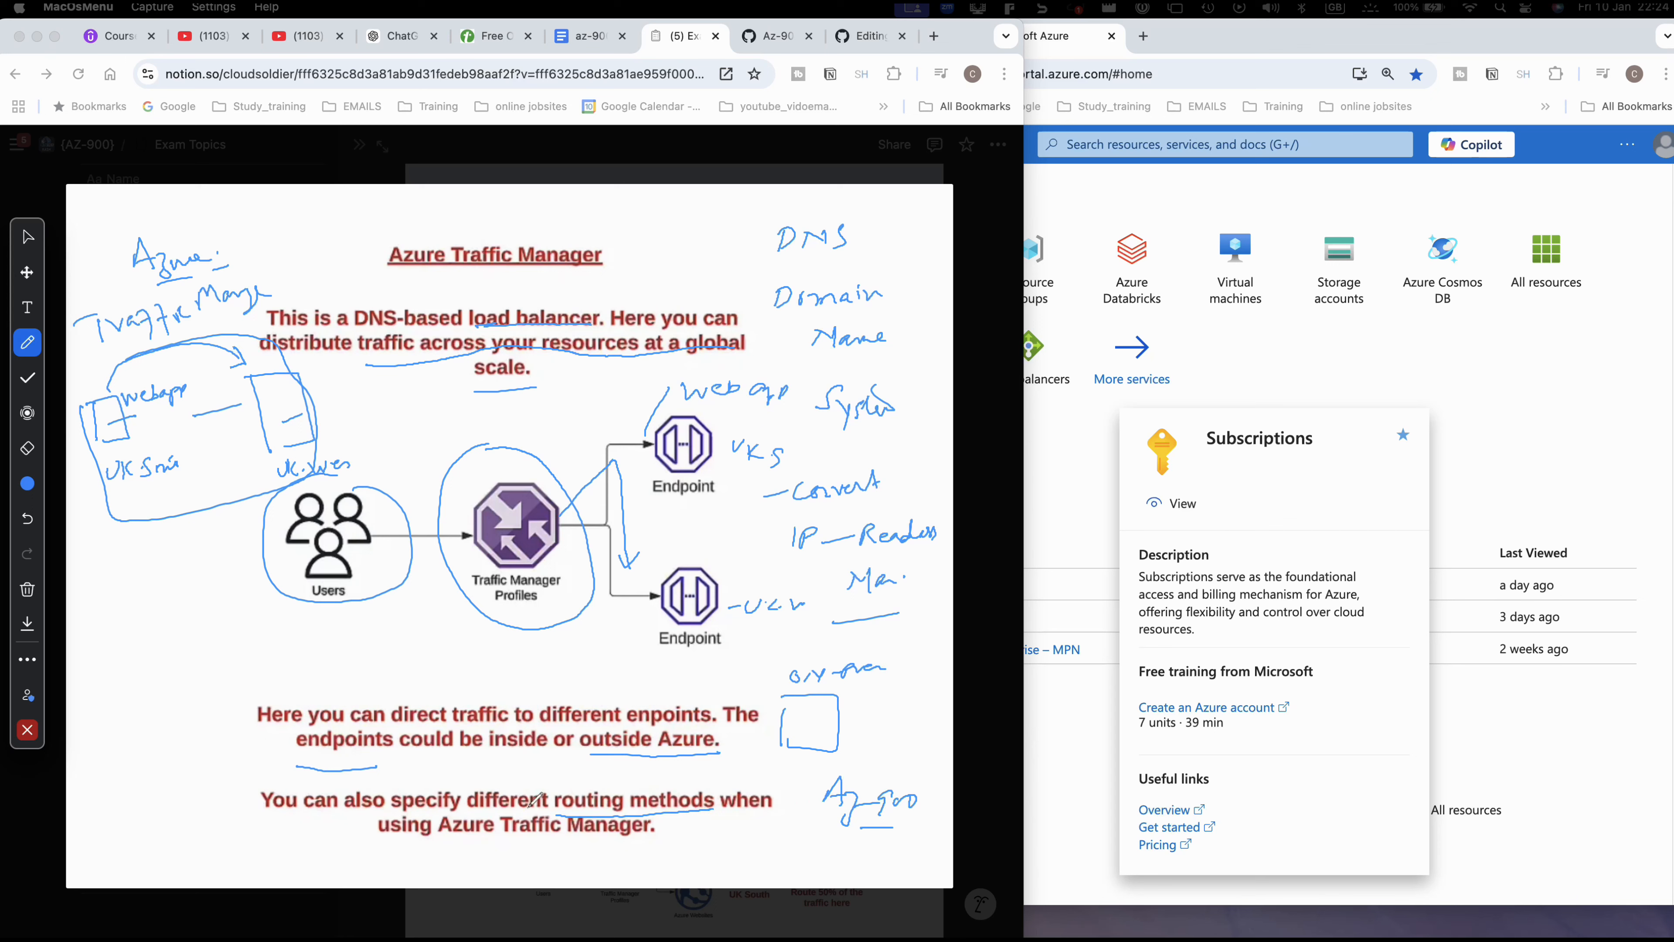
- Handwrite "Route" and "Find a path" below the diagram and a Google "show you route" example around the slide title
{"action": "mouse_move", "coordinate": [144, 661]}
{"action": "left_mouse_down"}
{"action": "mouse_move", "coordinate": [217, 640]}
{"action": "mouse_move", "coordinate": [326, 667]}
{"action": "mouse_move", "coordinate": [454, 655]}
{"action": "left_mouse_up"}
{"action": "left_click_drag", "start_coordinate": [302, 204], "coordinate": [325, 202]}
{"action": "mouse_move", "coordinate": [326, 208]}
{"action": "left_mouse_down"}
{"action": "mouse_move", "coordinate": [633, 213]}
{"action": "mouse_move", "coordinate": [656, 236]}
{"action": "mouse_move", "coordinate": [706, 224]}
{"action": "mouse_move", "coordinate": [690, 254]}
{"action": "mouse_move", "coordinate": [724, 224]}
{"action": "left_mouse_up"}
{"action": "mouse_move", "coordinate": [654, 266]}
{"action": "left_mouse_down"}
{"action": "mouse_move", "coordinate": [613, 283]}
{"action": "mouse_move", "coordinate": [717, 290]}
{"action": "mouse_move", "coordinate": [736, 280]}
{"action": "mouse_move", "coordinate": [722, 263]}
{"action": "left_mouse_up"}
{"action": "left_click_drag", "start_coordinate": [729, 259], "coordinate": [765, 261]}
{"action": "left_click", "coordinate": [747, 240]}
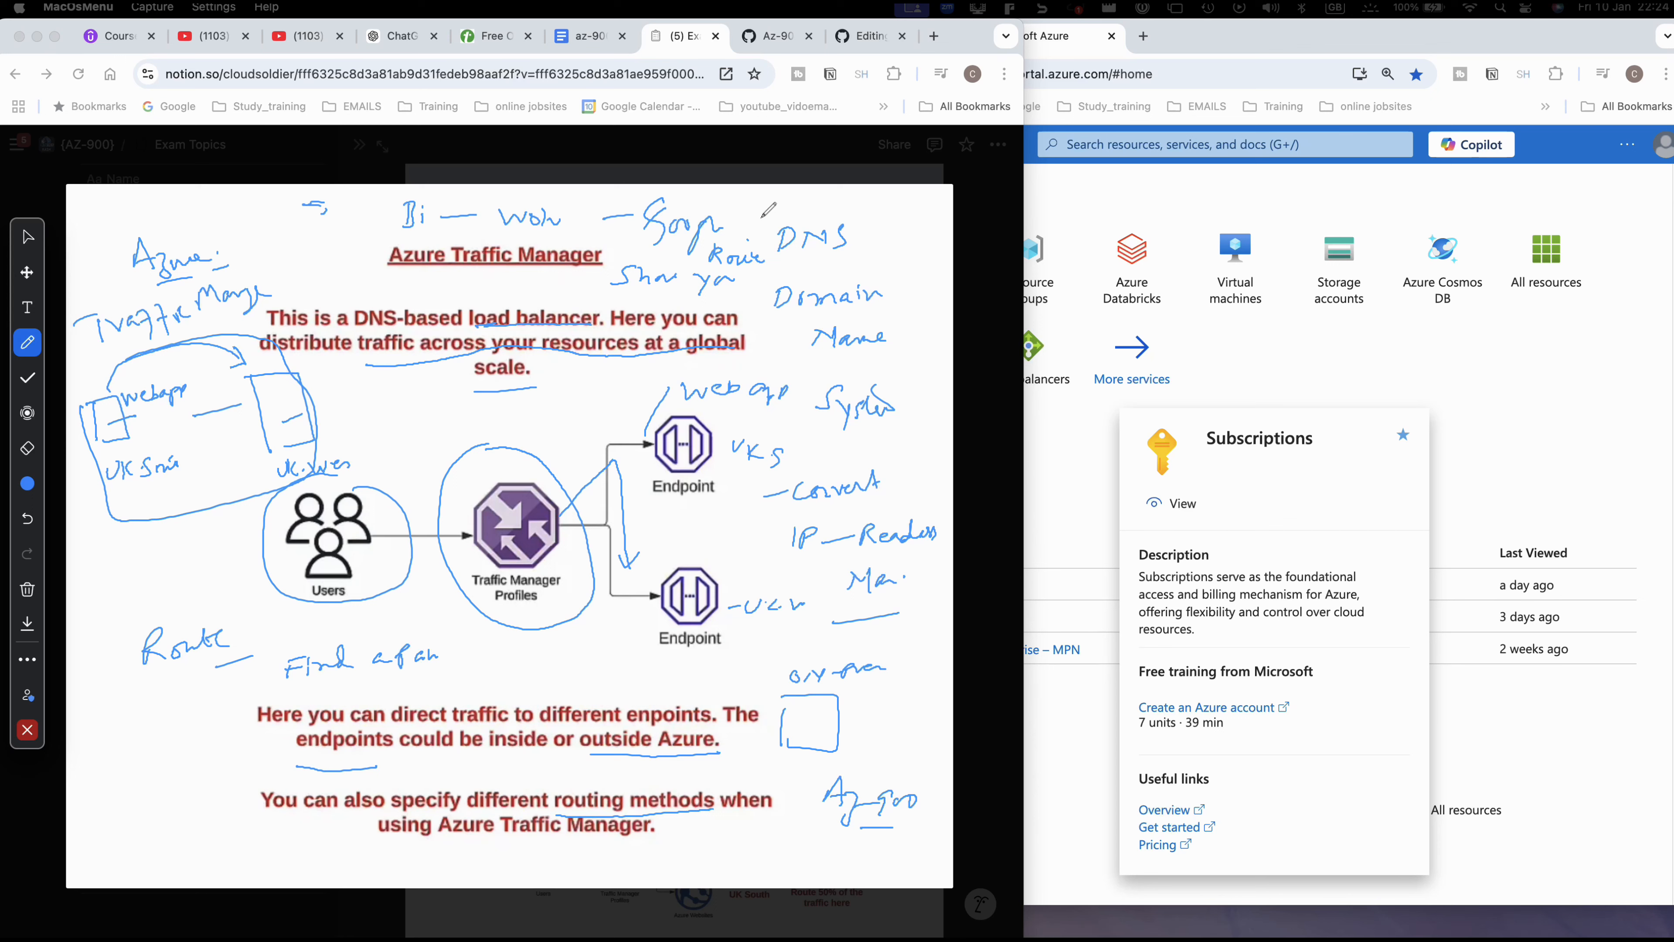
- Write "ReRoute" above the Traffic Manager icon and draw arrows between the two endpoint branches
{"action": "mouse_move", "coordinate": [425, 404]}
{"action": "left_mouse_down"}
{"action": "mouse_move", "coordinate": [418, 427]}
{"action": "mouse_move", "coordinate": [439, 433]}
{"action": "mouse_move", "coordinate": [537, 399]}
{"action": "mouse_move", "coordinate": [559, 412]}
{"action": "left_mouse_up"}
{"action": "left_click", "coordinate": [566, 416]}
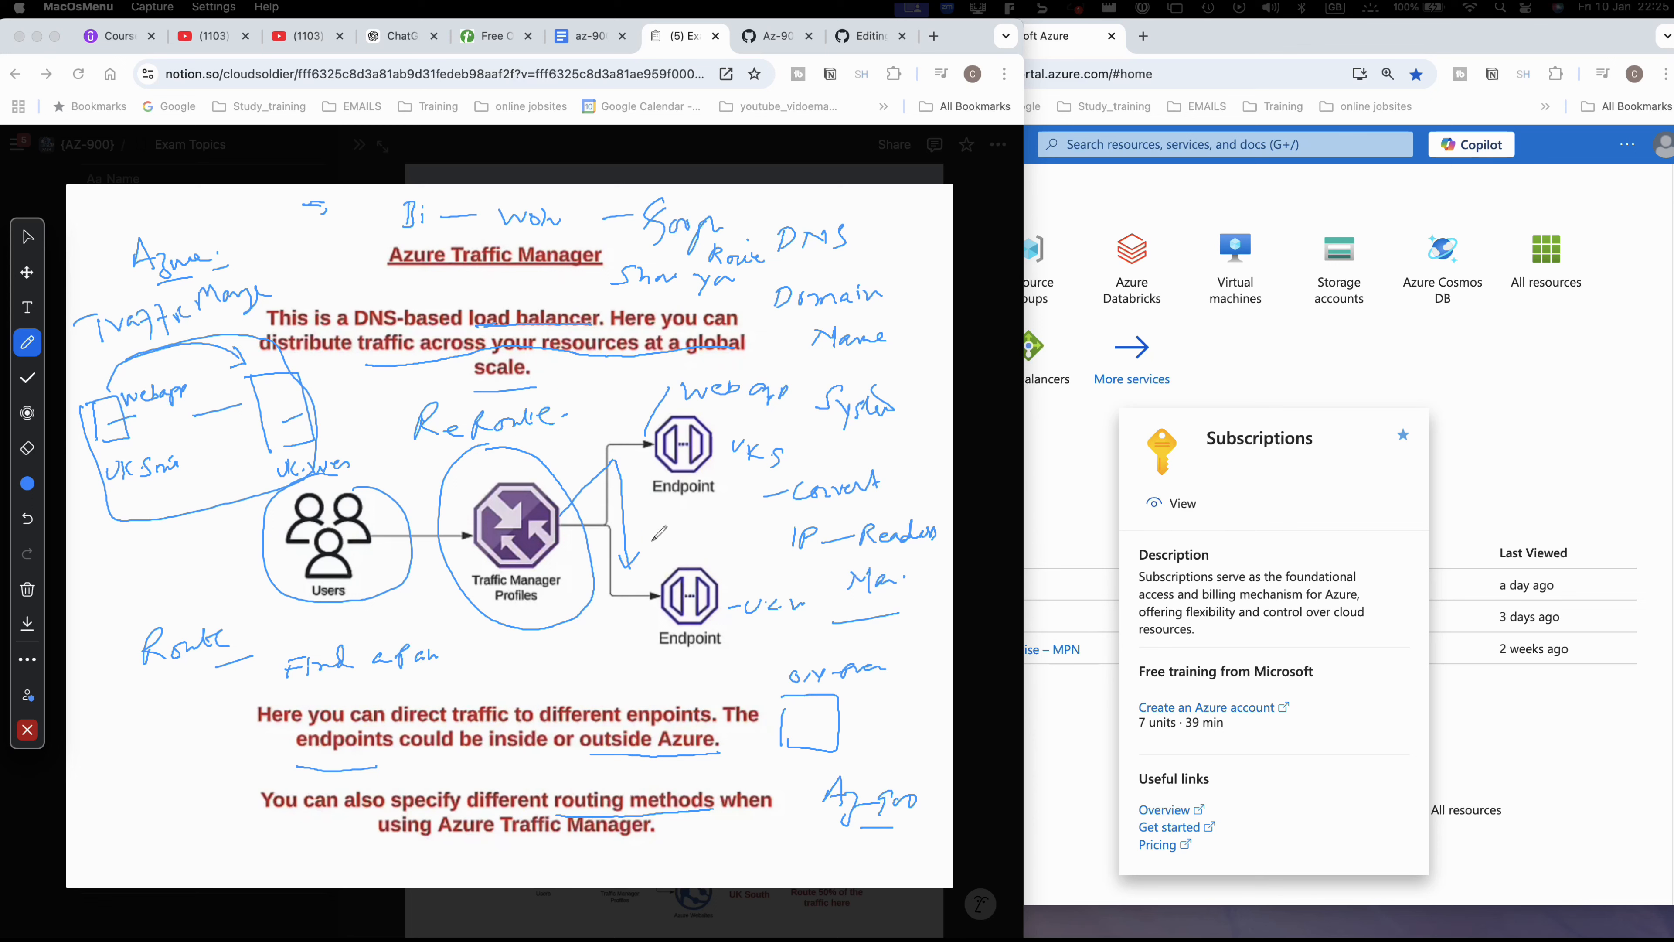
{"action": "mouse_move", "coordinate": [592, 491]}
{"action": "left_mouse_down"}
{"action": "mouse_move", "coordinate": [638, 528]}
{"action": "mouse_move", "coordinate": [628, 573]}
{"action": "mouse_move", "coordinate": [644, 556]}
{"action": "left_mouse_up"}
{"action": "mouse_move", "coordinate": [575, 454]}
{"action": "left_mouse_down"}
{"action": "mouse_move", "coordinate": [620, 453]}
{"action": "mouse_move", "coordinate": [596, 470]}
{"action": "left_mouse_up"}
- Stop drawing and erase all annotations from the Azure Traffic Manager slide
{"action": "left_click", "coordinate": [554, 746]}
{"action": "left_click", "coordinate": [27, 236]}
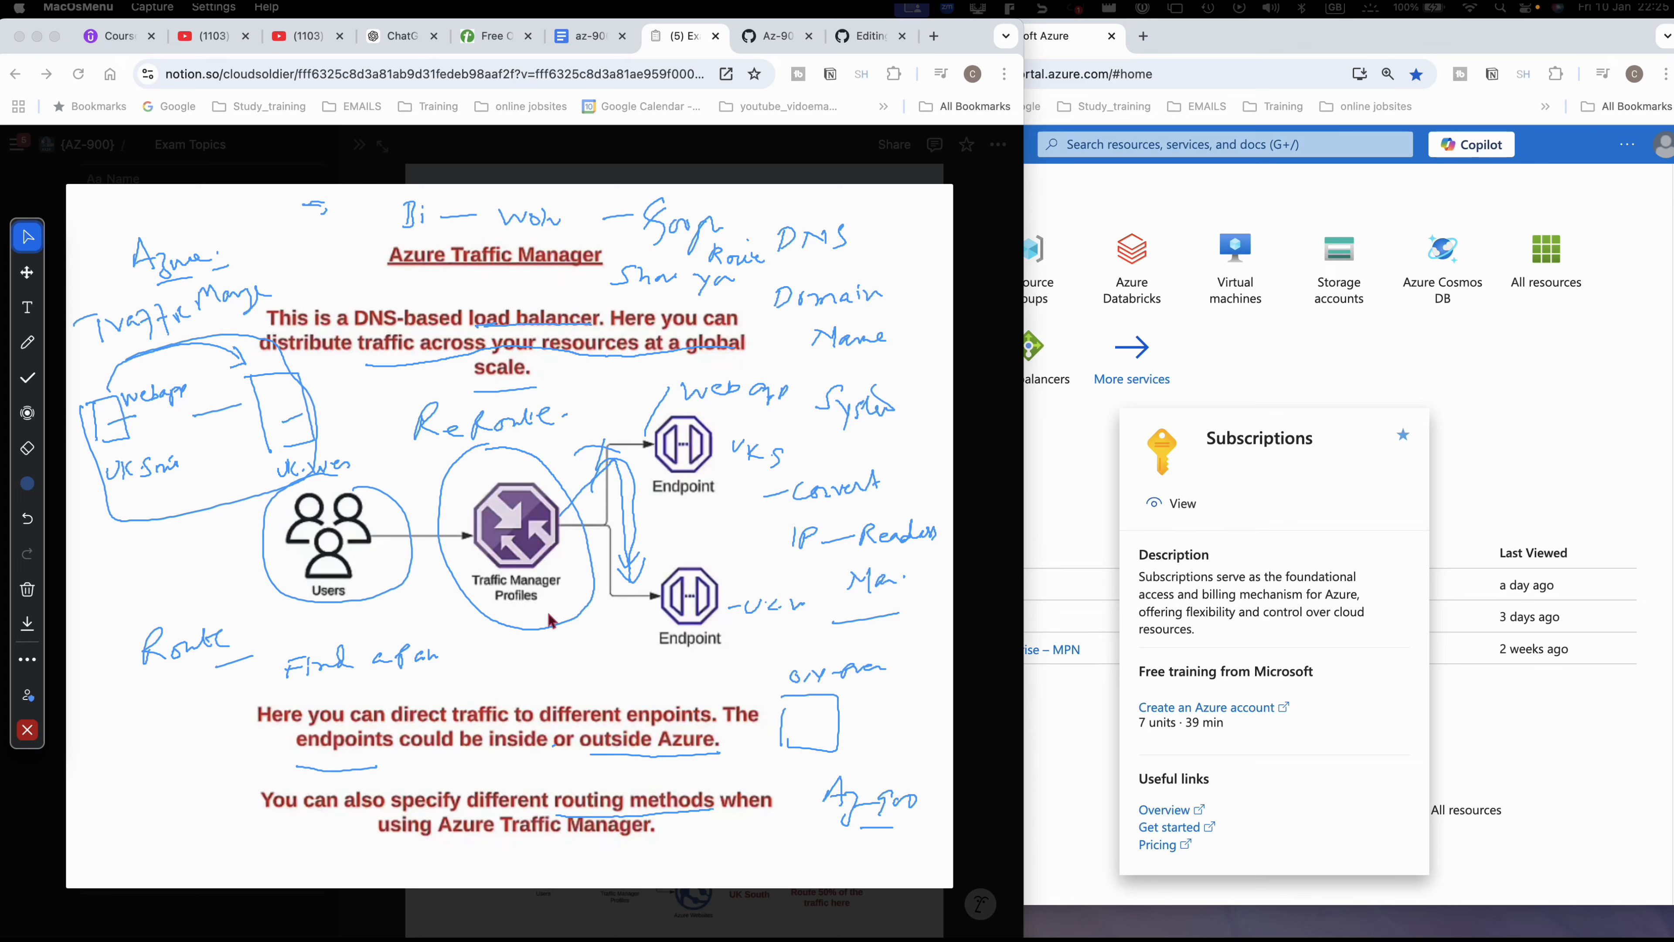
{"action": "left_click", "coordinate": [27, 588]}
{"action": "left_click", "coordinate": [65, 595]}
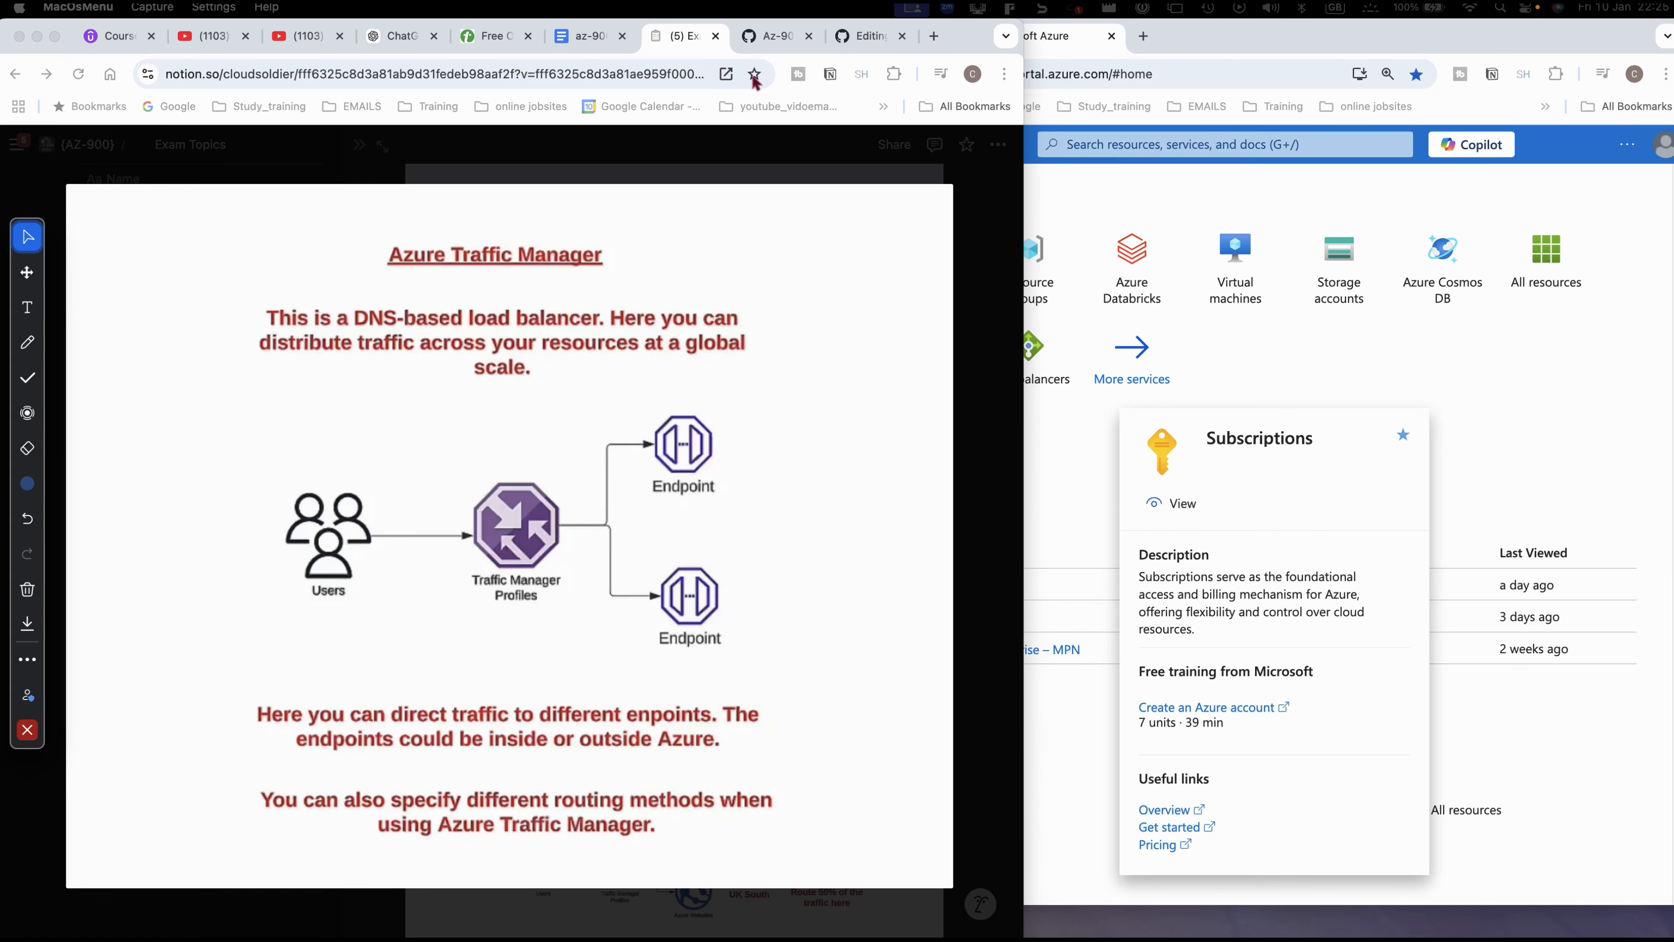
- Switch to the az-900 Traffic manager setup.md lab guide on GitHub, fit it beside the Azure portal, and dismiss the annotation toolbar
{"action": "left_click", "coordinate": [795, 41]}
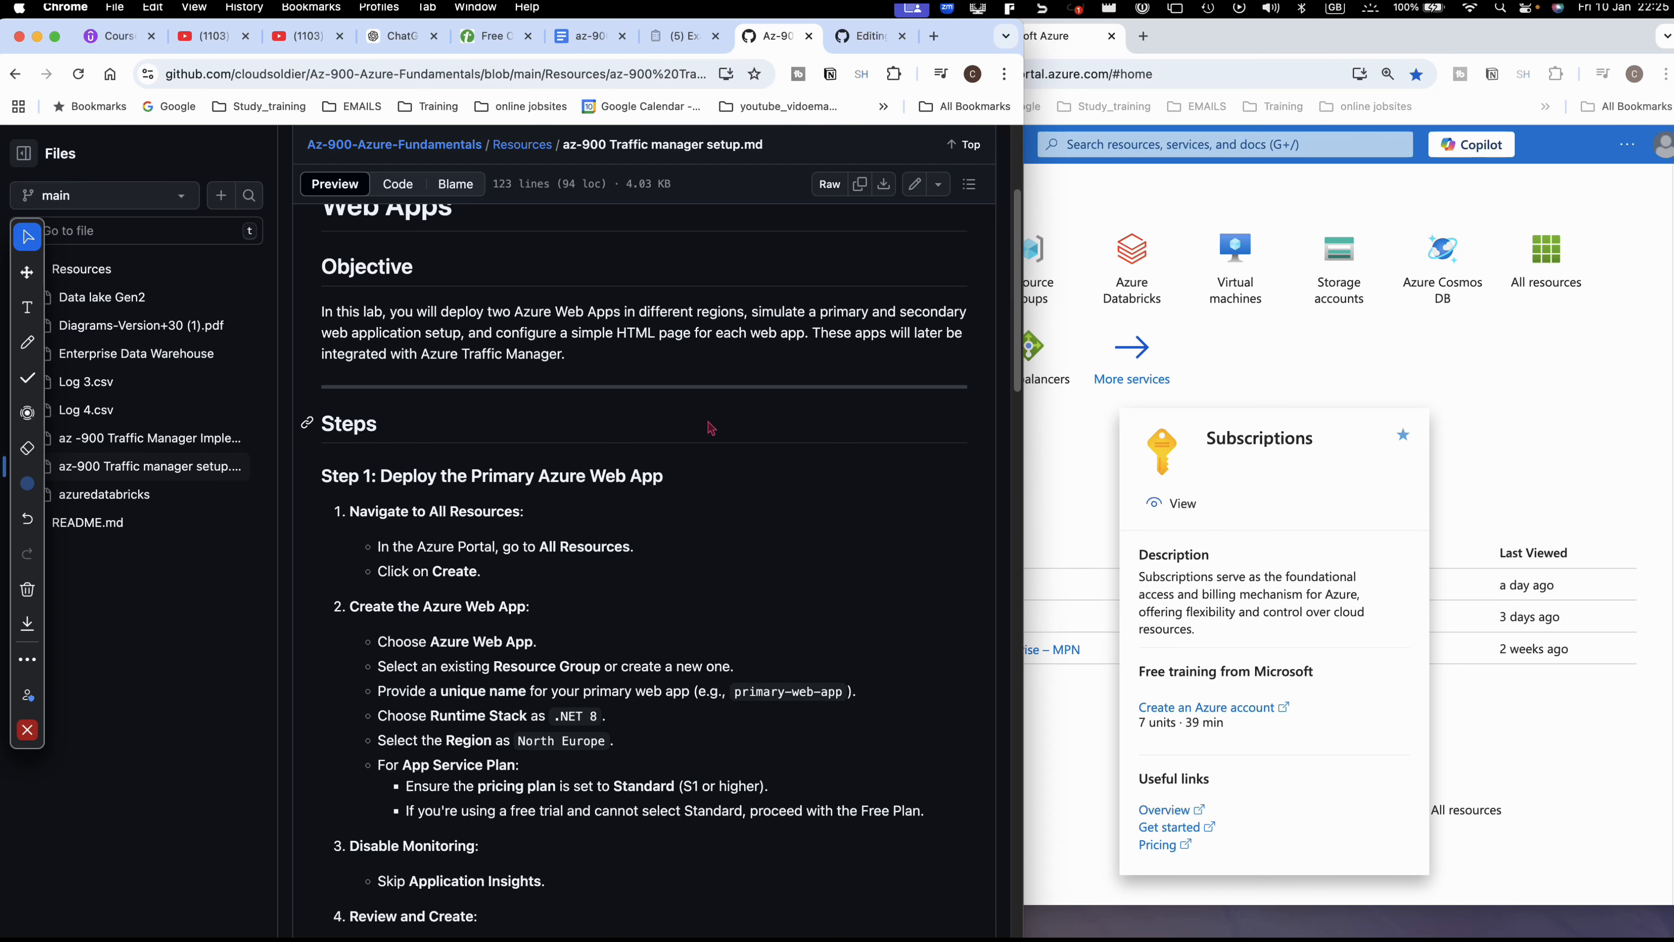
{"action": "scroll", "coordinate": [709, 434], "scroll_direction": "up", "scroll_amount": 4}
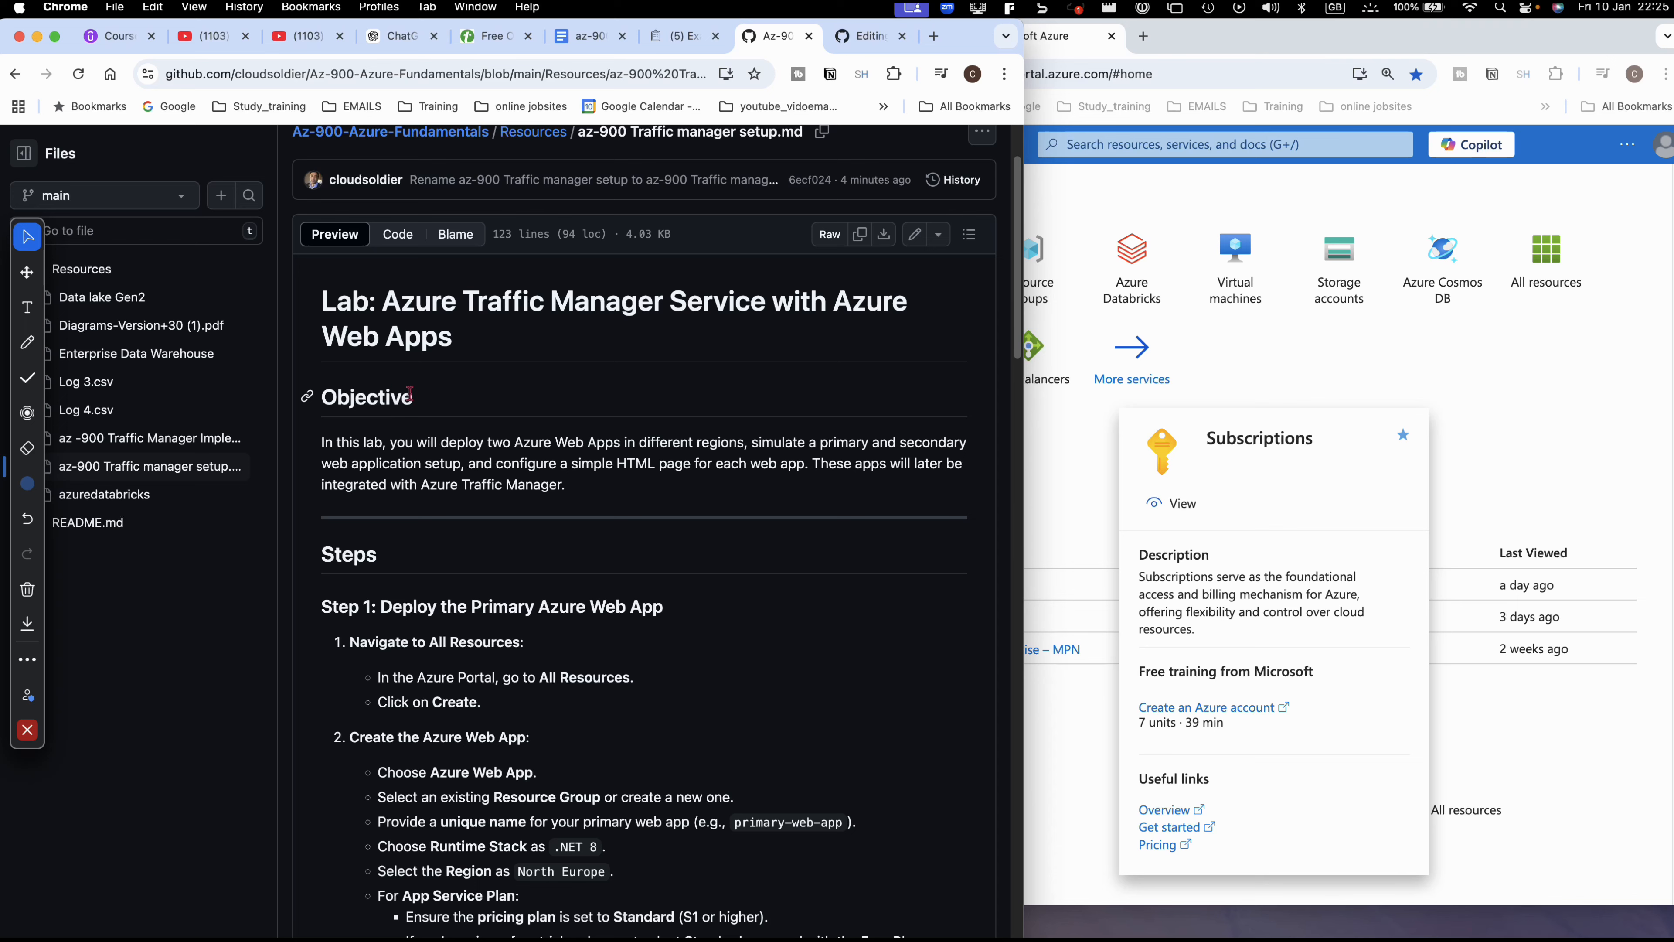
{"action": "left_click_drag", "start_coordinate": [1025, 184], "coordinate": [844, 173]}
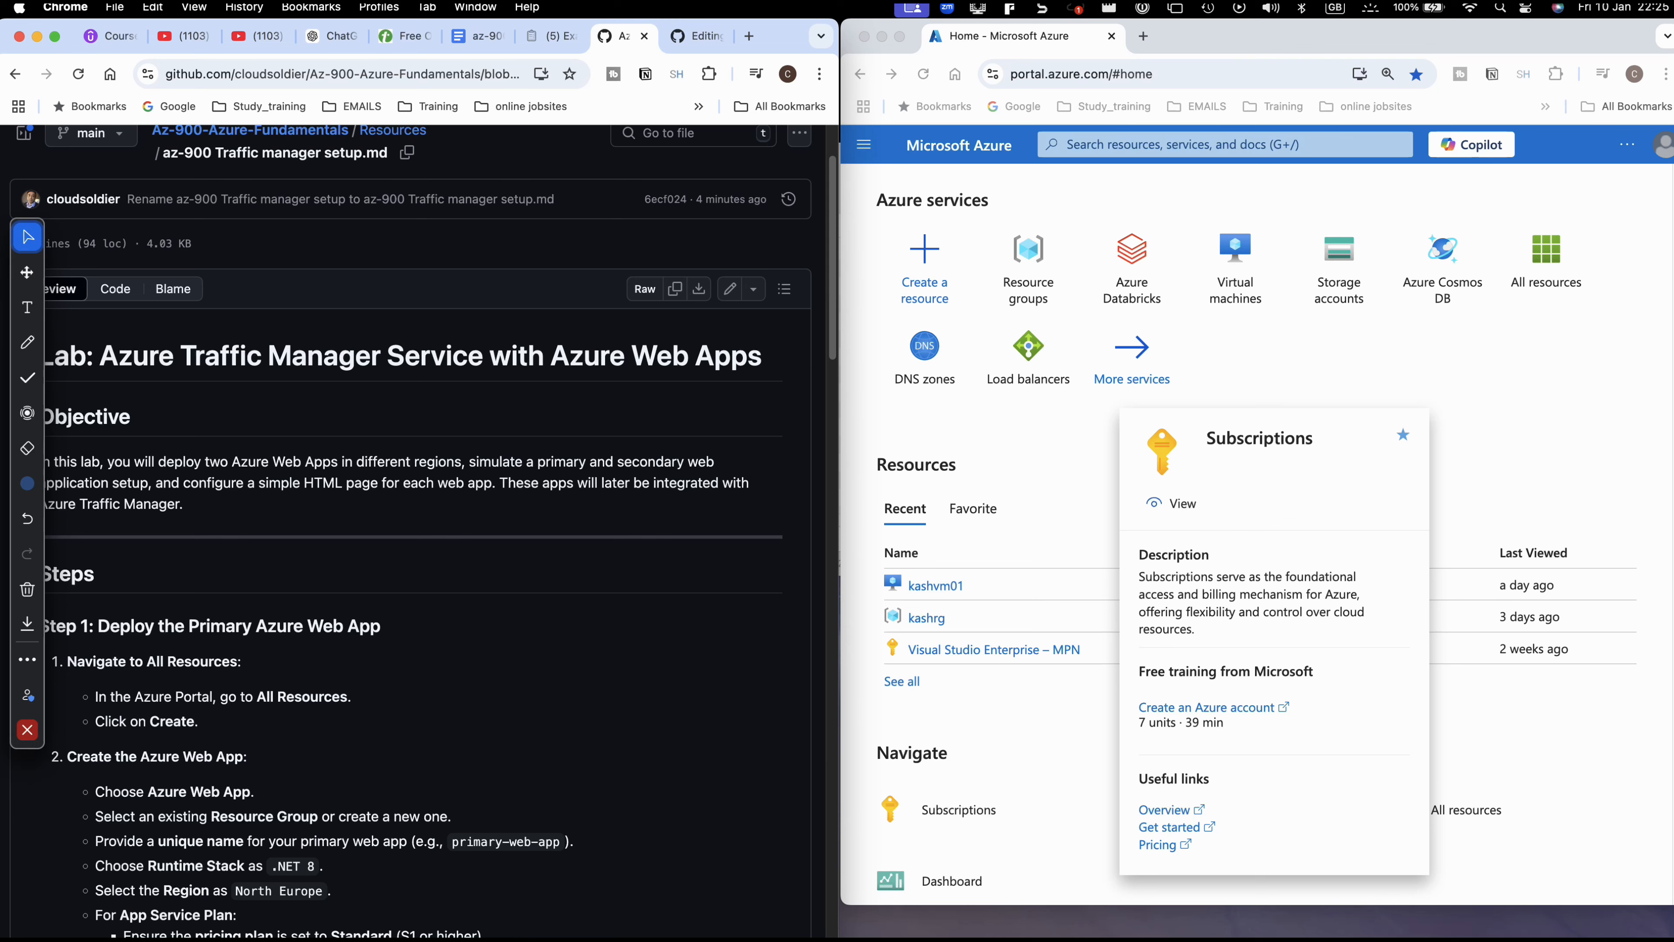
{"action": "key", "text": "Escape"}
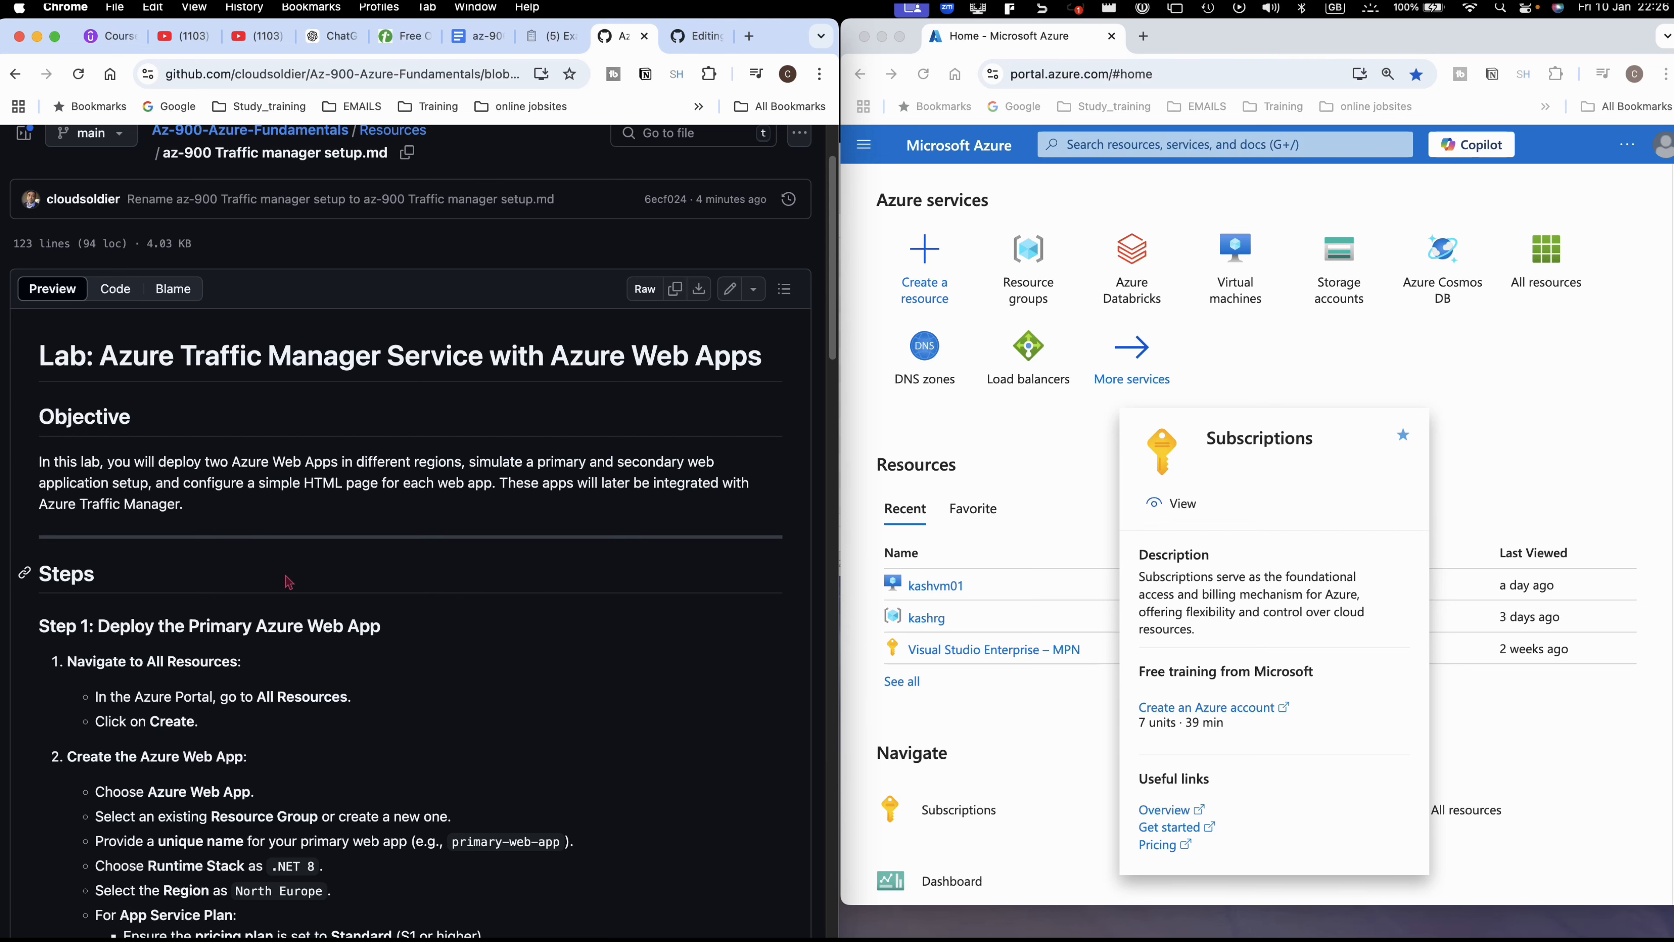
{"action": "scroll", "coordinate": [288, 580], "scroll_direction": "down", "scroll_amount": 5}
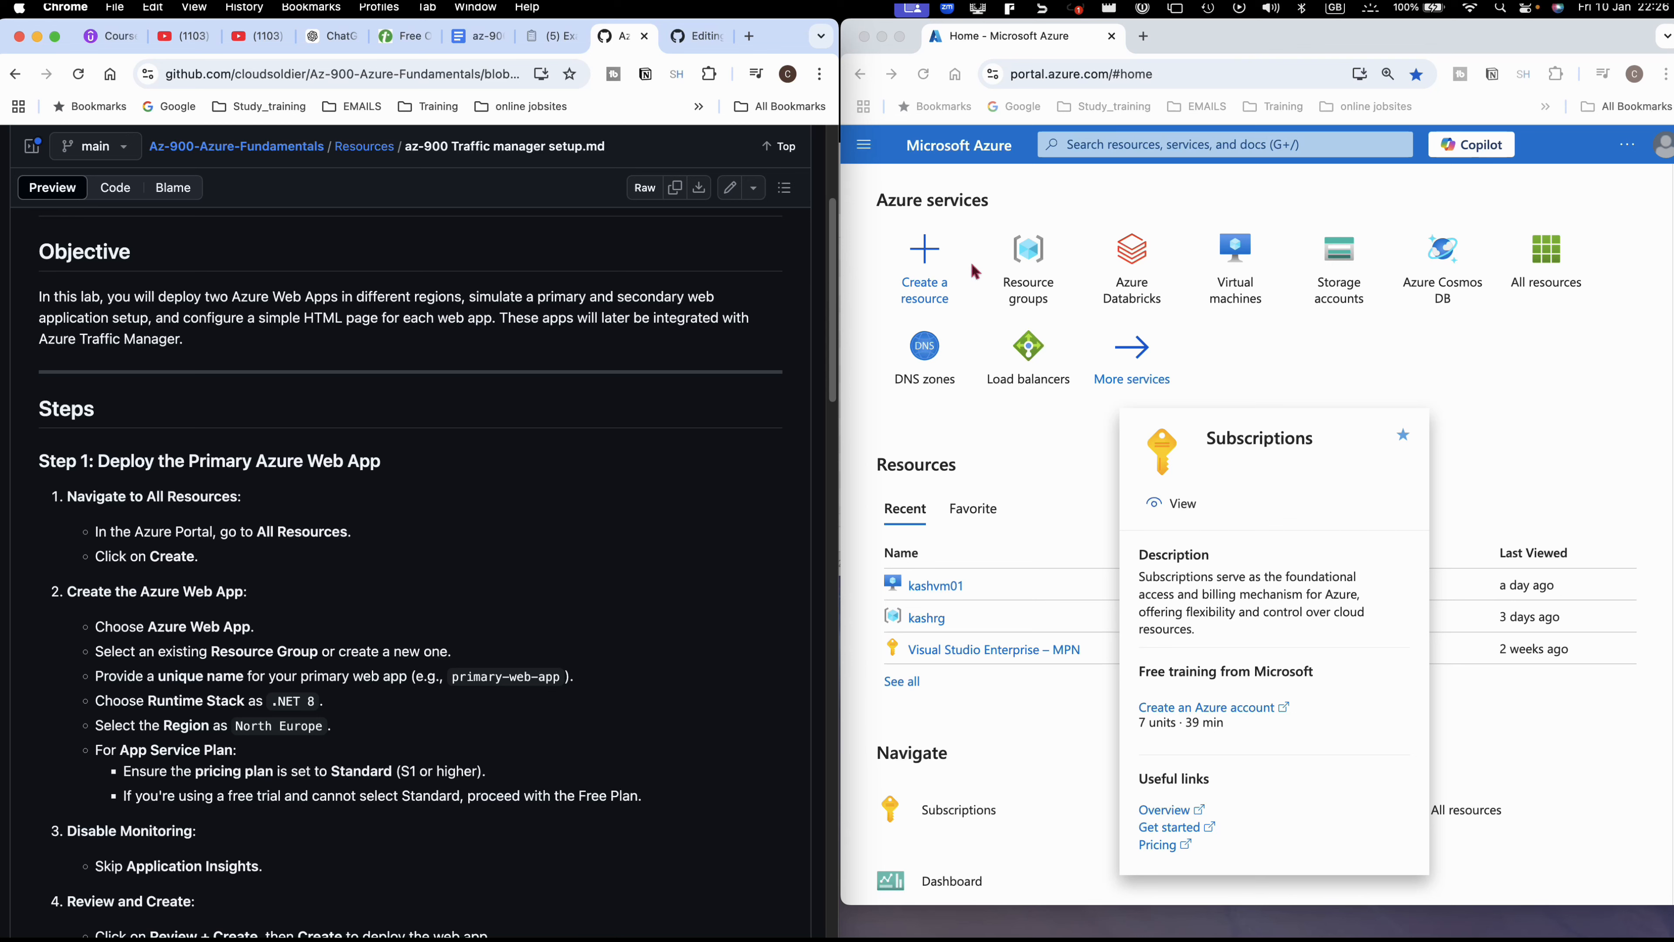
- Start creating a resource in the Azure portal and look for "webapp" in the marketplace
{"action": "left_click", "coordinate": [914, 262]}
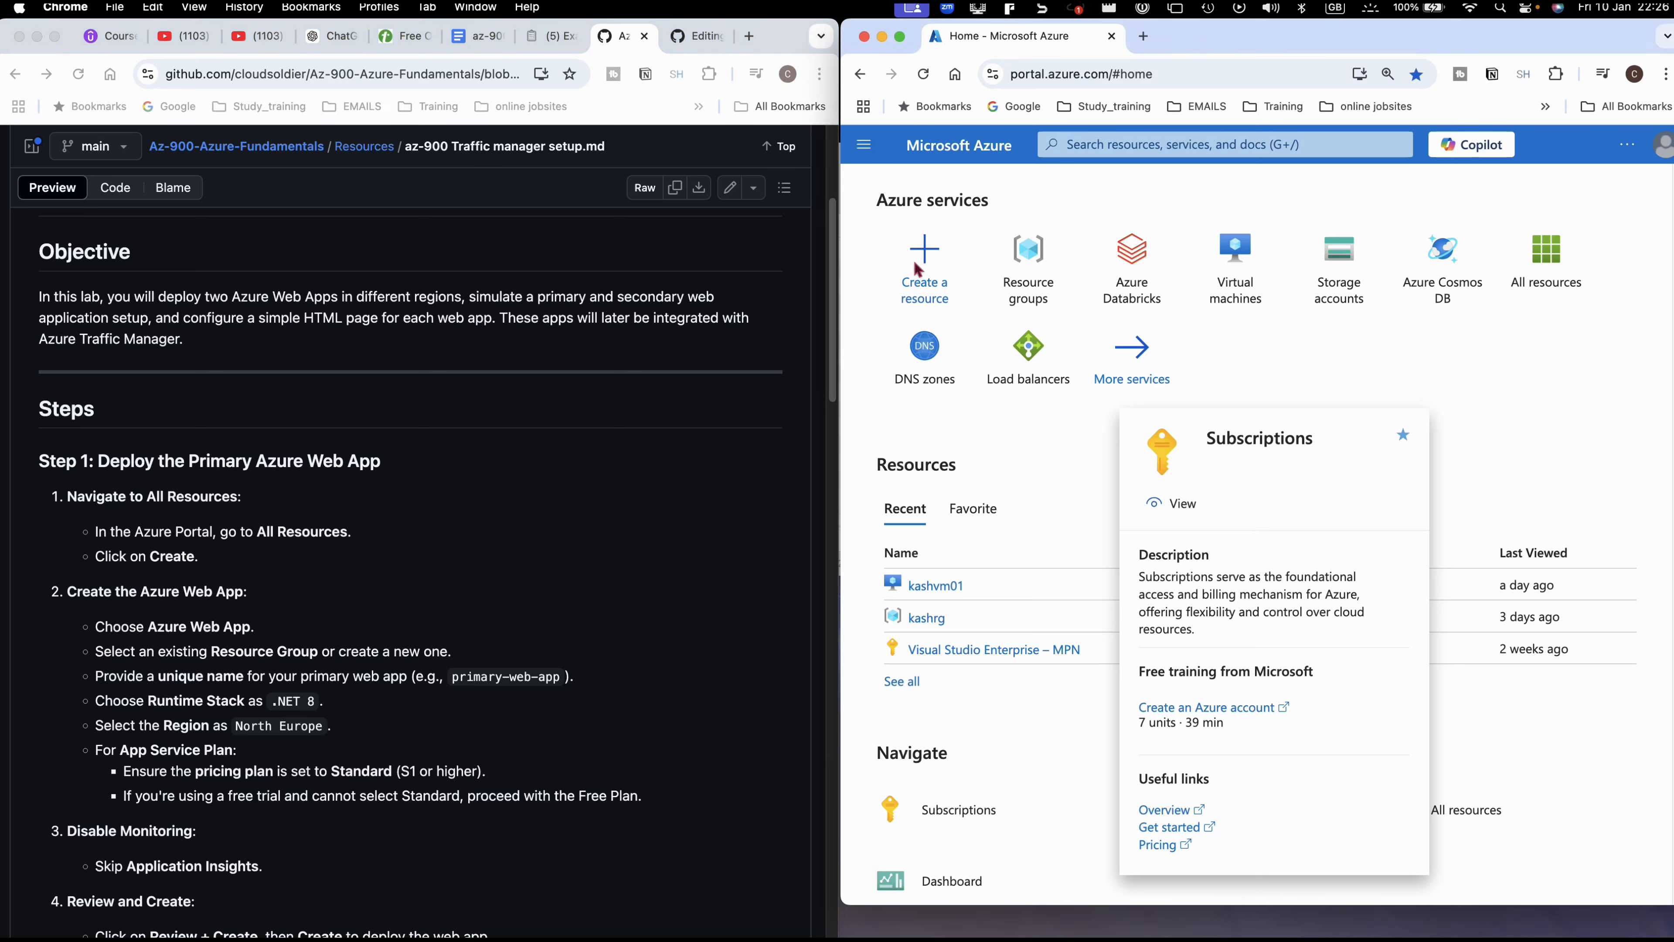
{"action": "left_click", "coordinate": [915, 263]}
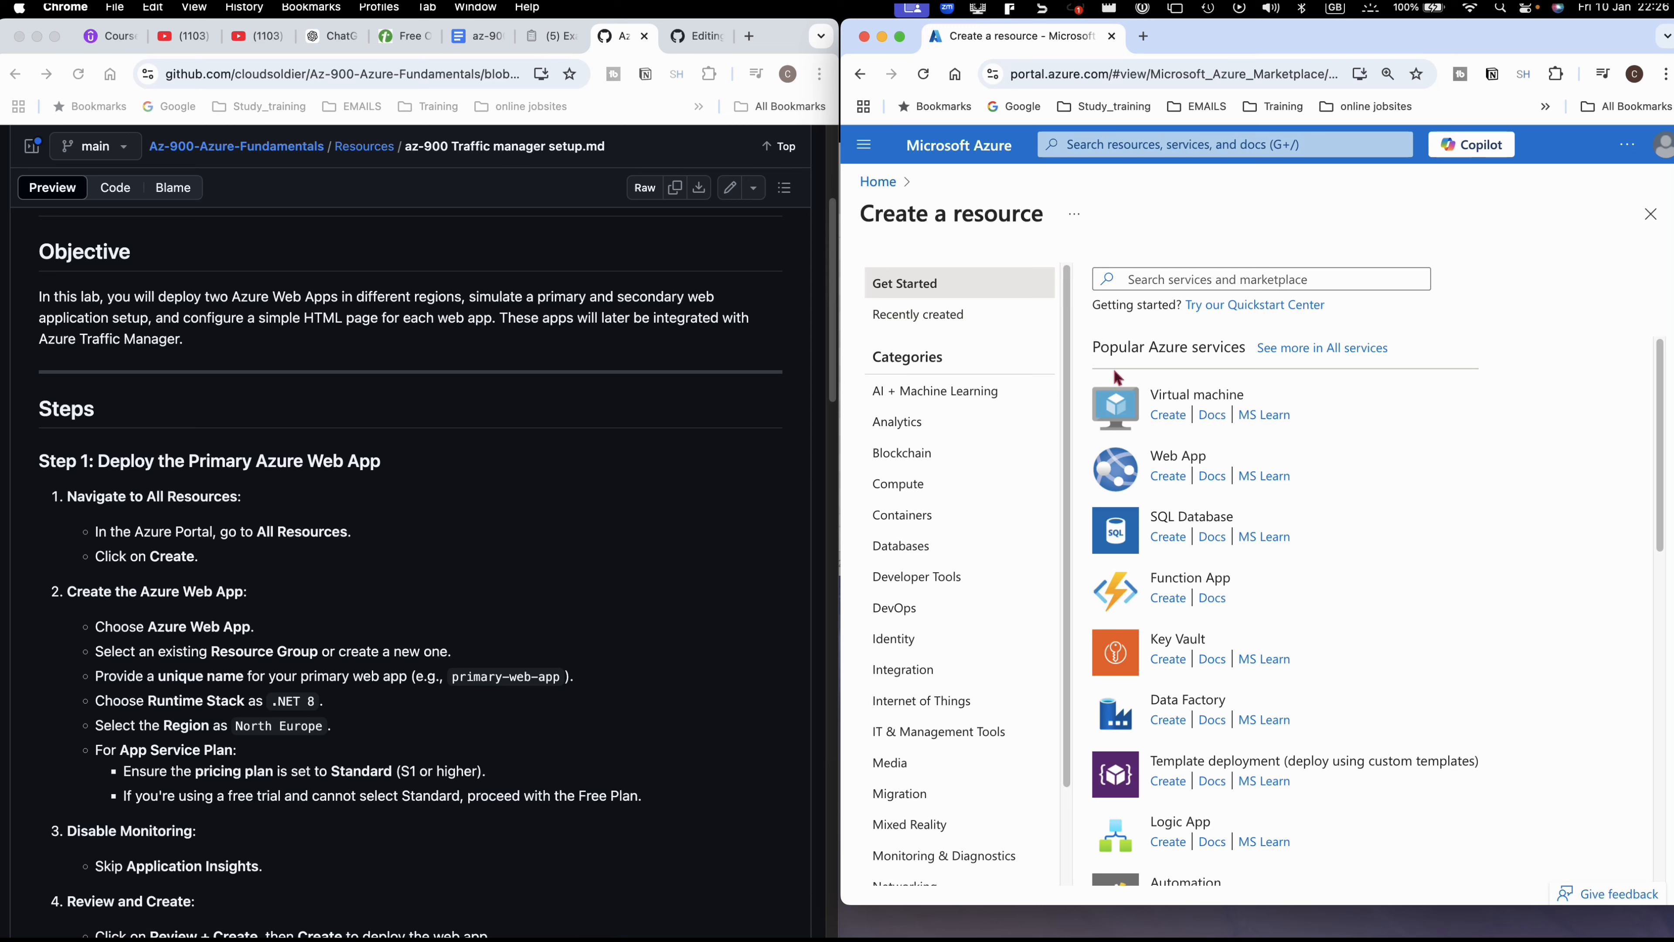
{"action": "left_click", "coordinate": [1116, 275]}
{"action": "type", "text": "webapp"}
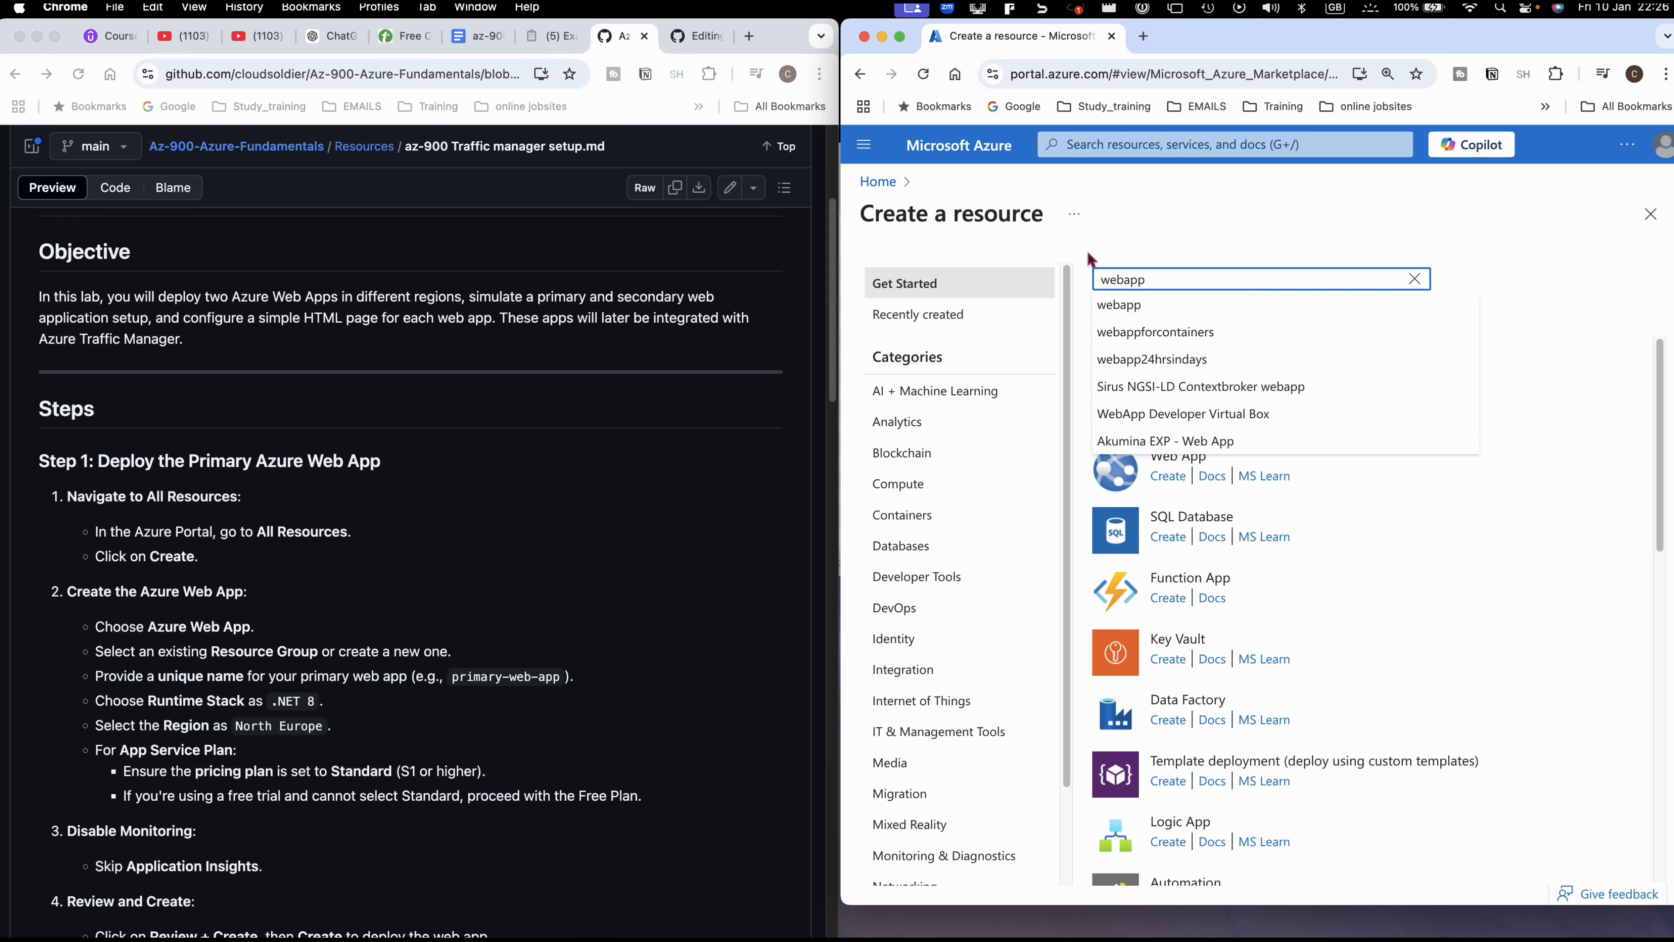
{"action": "left_click", "coordinate": [1132, 316]}
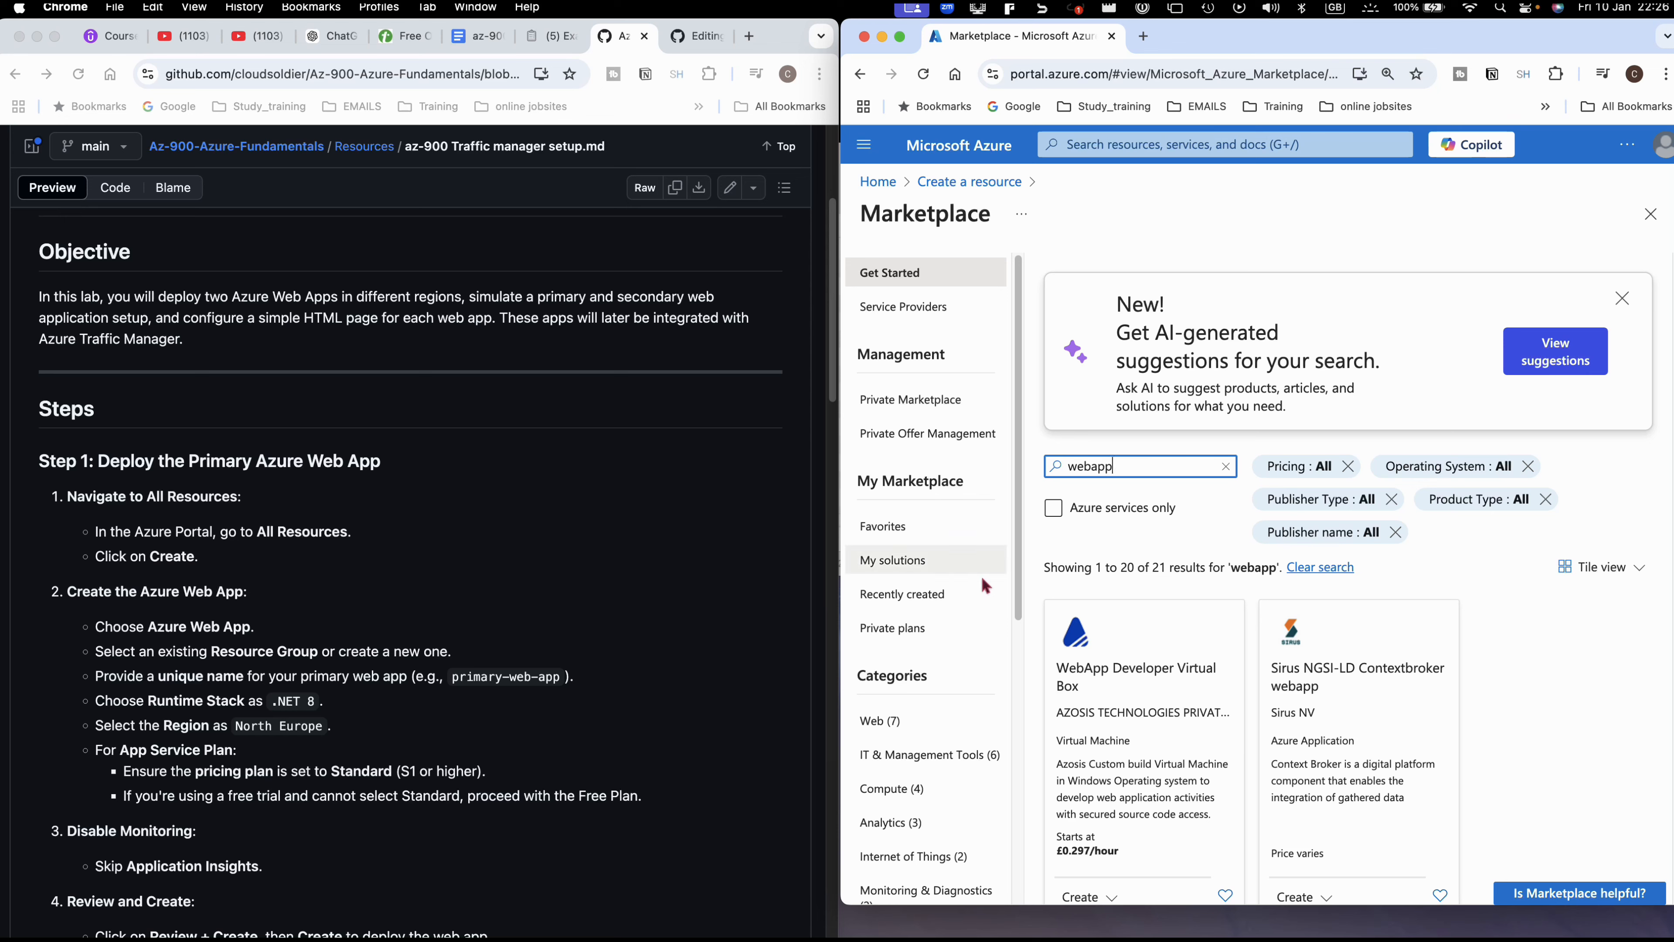
{"action": "scroll", "coordinate": [1238, 730], "scroll_direction": "down", "scroll_amount": 2}
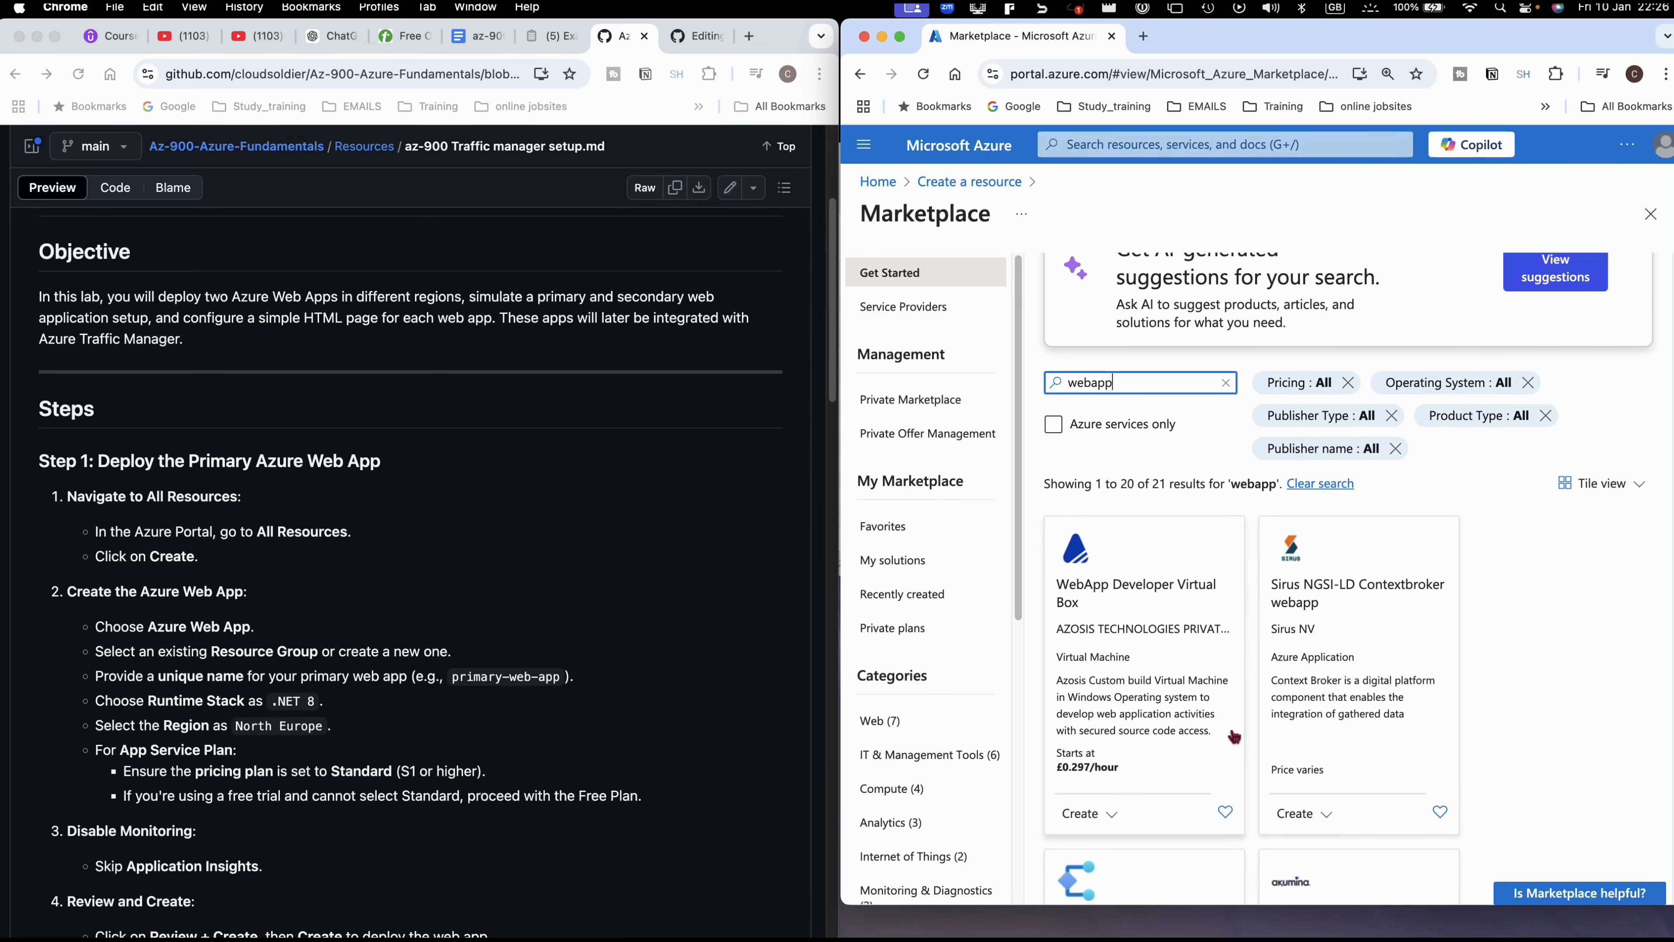
{"action": "scroll", "coordinate": [1236, 728], "scroll_direction": "down", "scroll_amount": 3}
{"action": "scroll", "coordinate": [1232, 719], "scroll_direction": "up", "scroll_amount": 5}
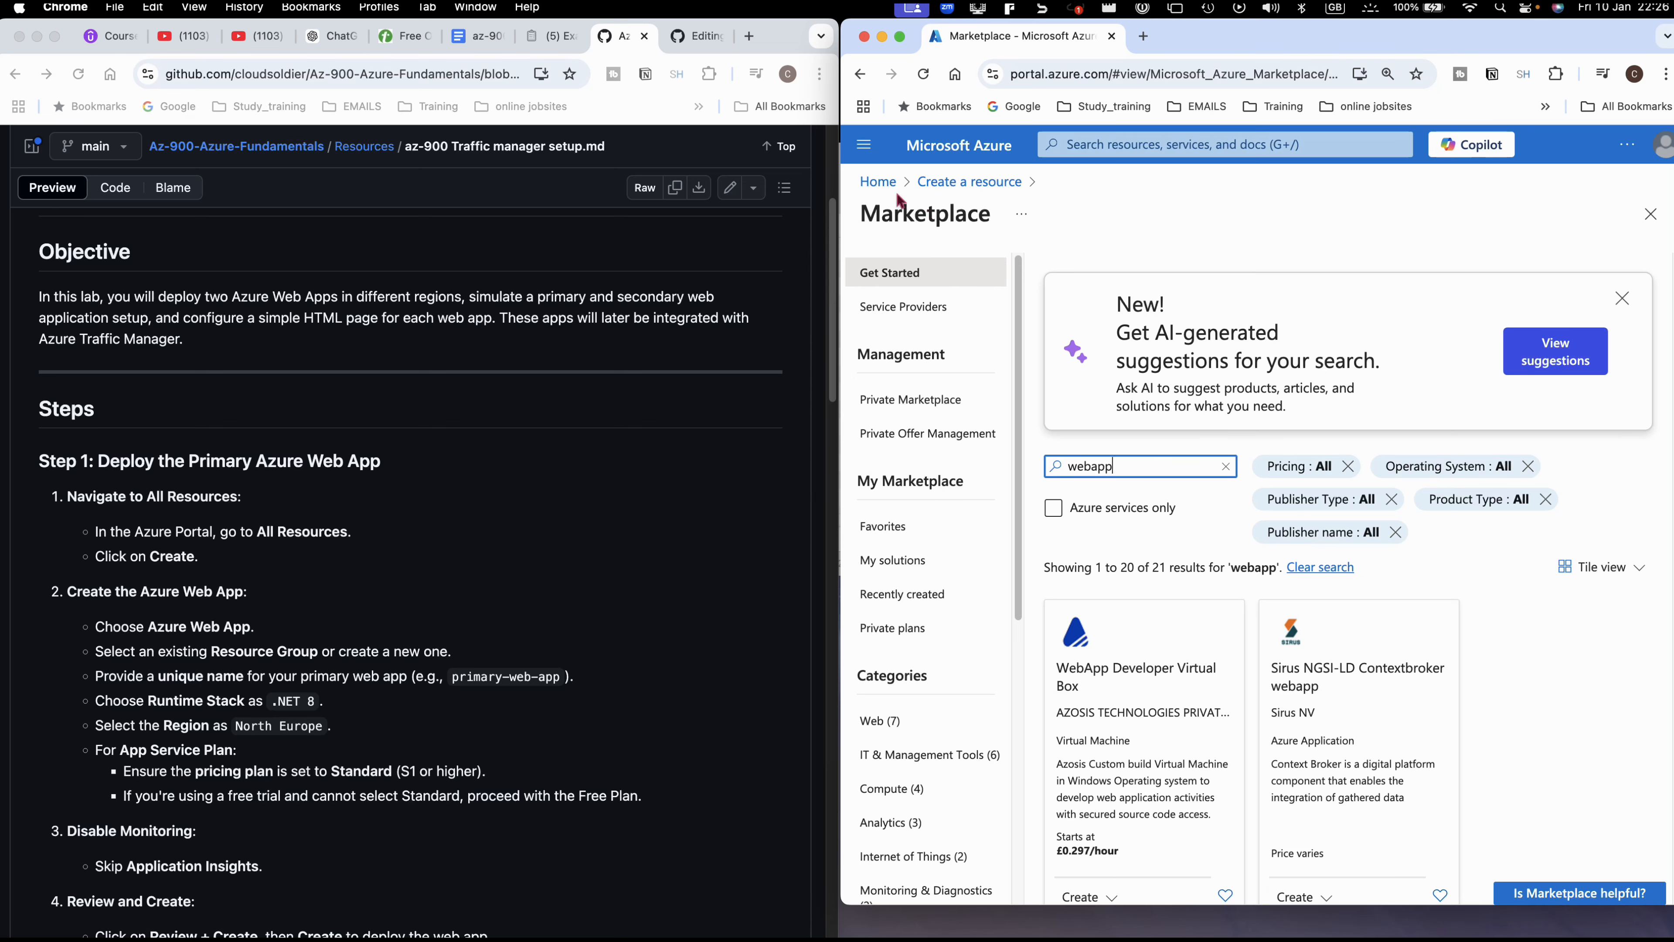
- Return to resource creation and search the marketplace for "azure web app"
{"action": "left_click", "coordinate": [863, 144]}
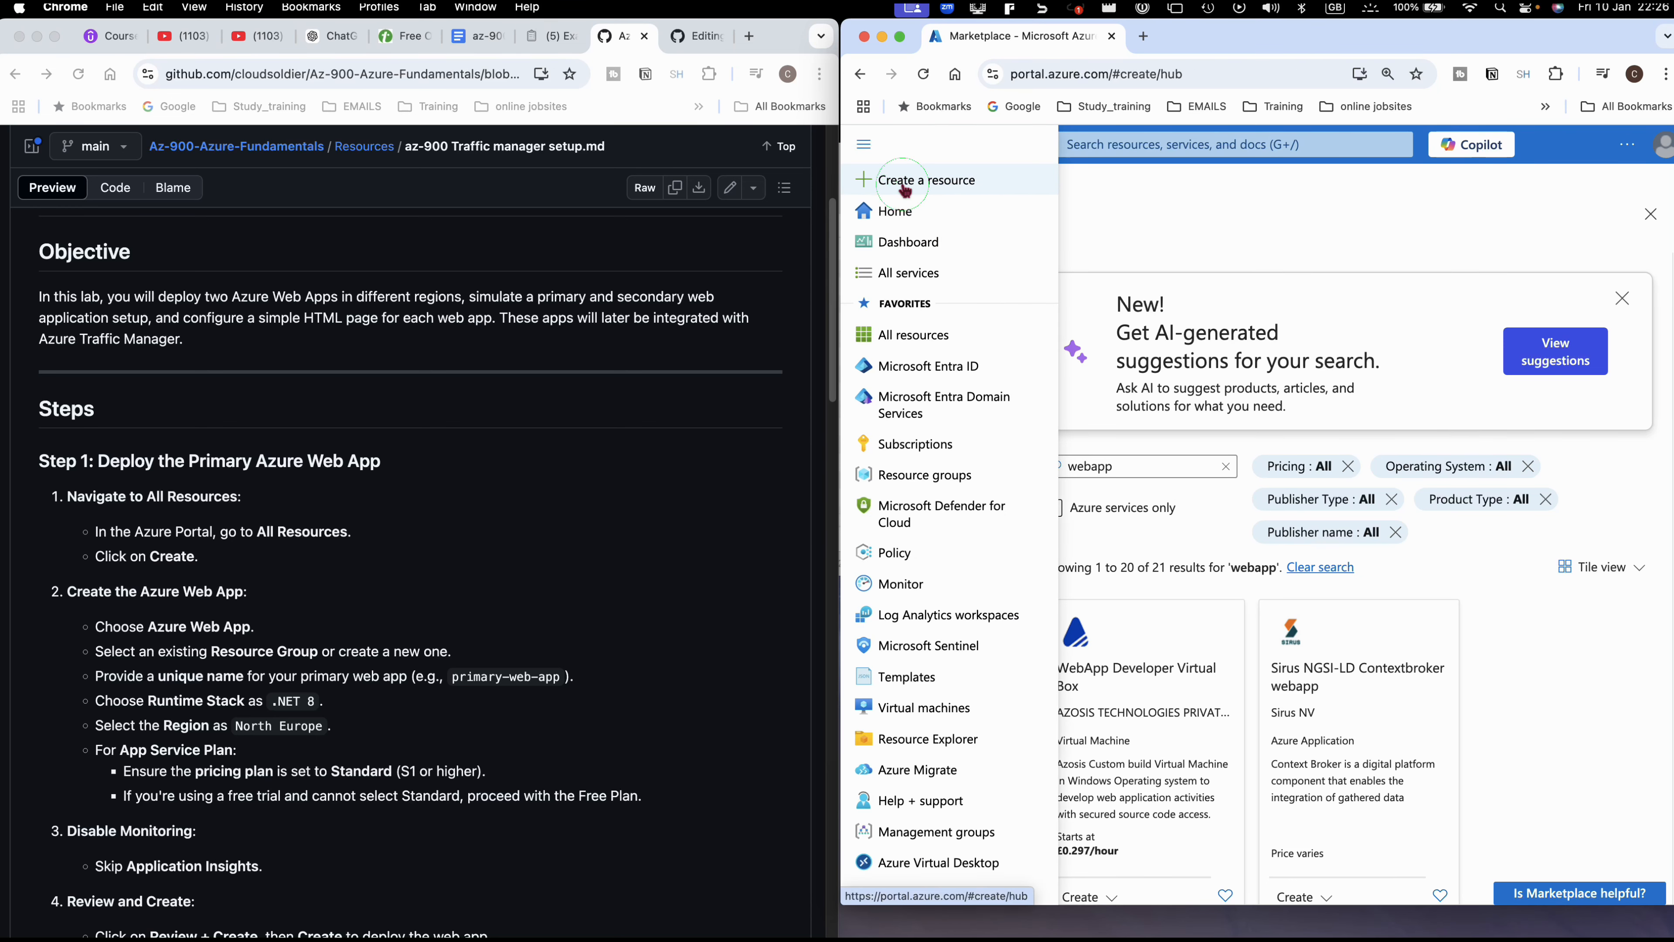
{"action": "left_click", "coordinate": [905, 188]}
{"action": "left_click", "coordinate": [1134, 281]}
{"action": "type", "text": "s"}
{"action": "key", "text": "BackSpace"}
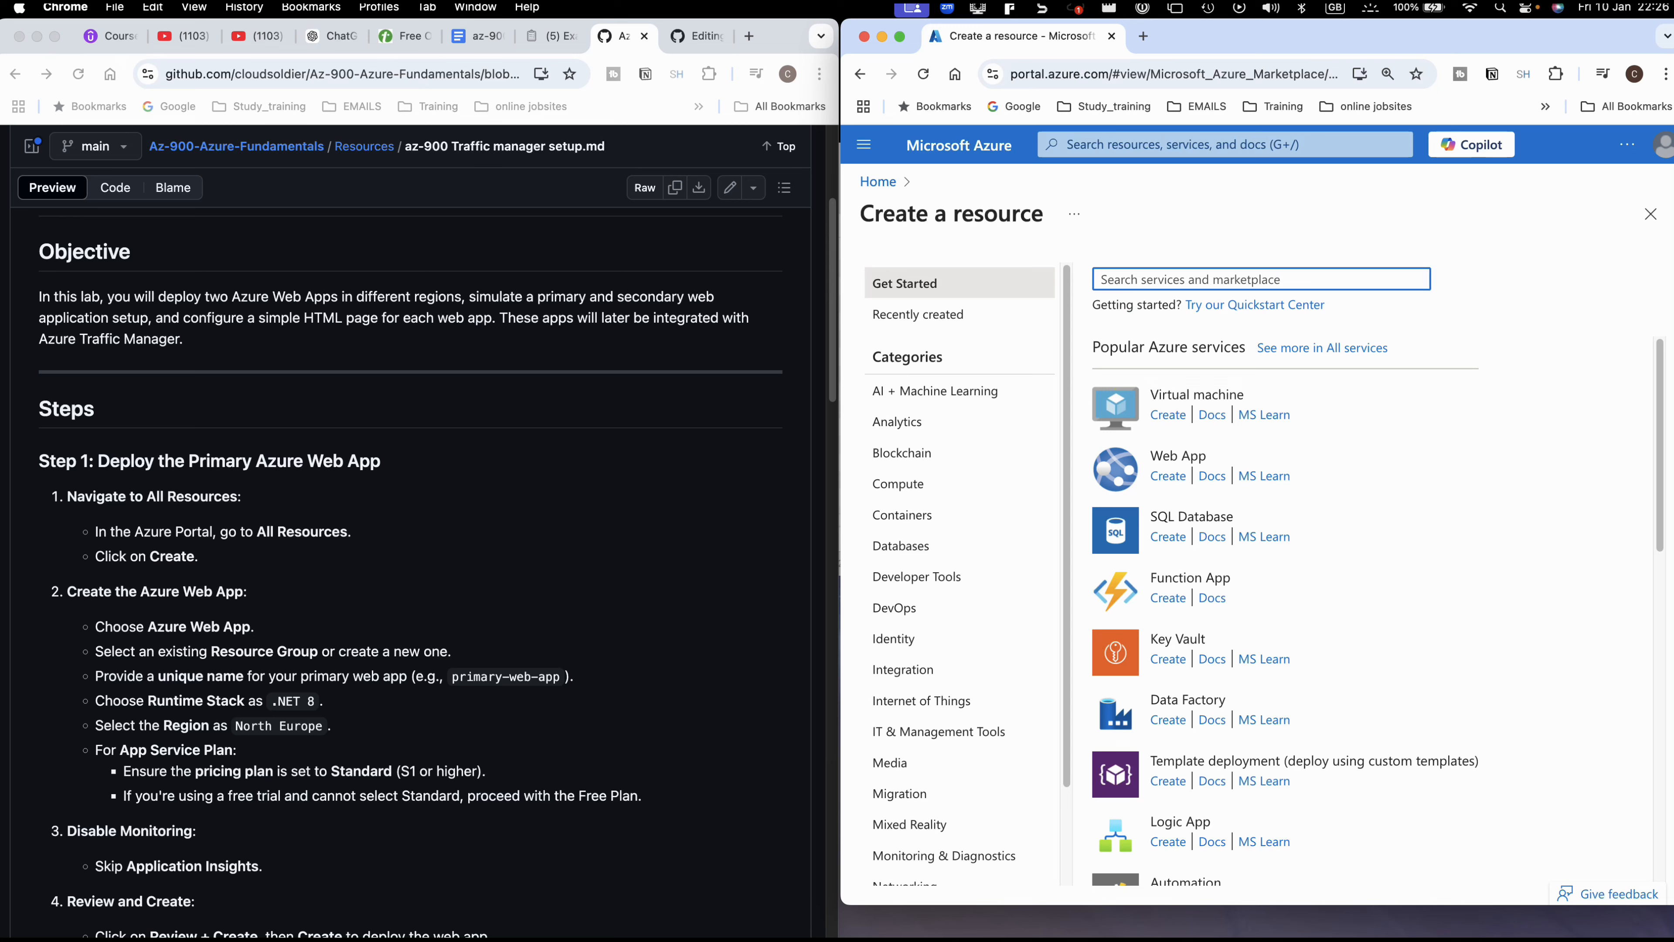
{"action": "type", "text": "a"}
{"action": "type", "text": "ure"}
{"action": "key", "text": "BackSpace"}
{"action": "key", "text": "BackSpace"}
{"action": "key", "text": "BackSpace"}
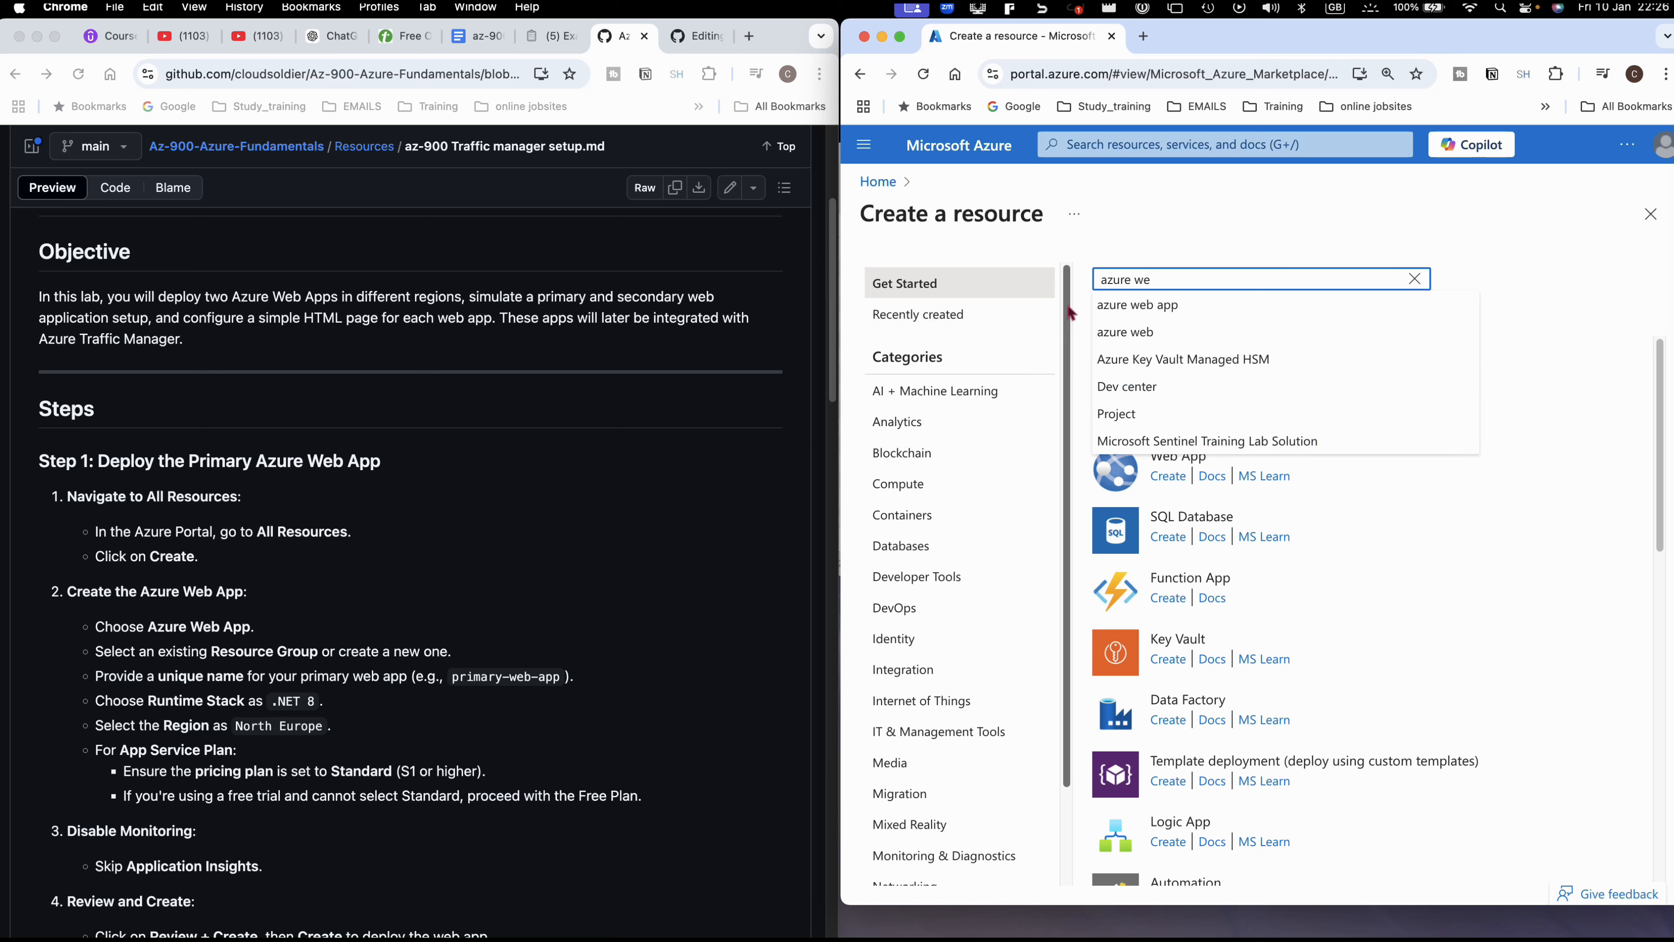
{"action": "key", "text": "Down"}
{"action": "key", "text": "Return"}
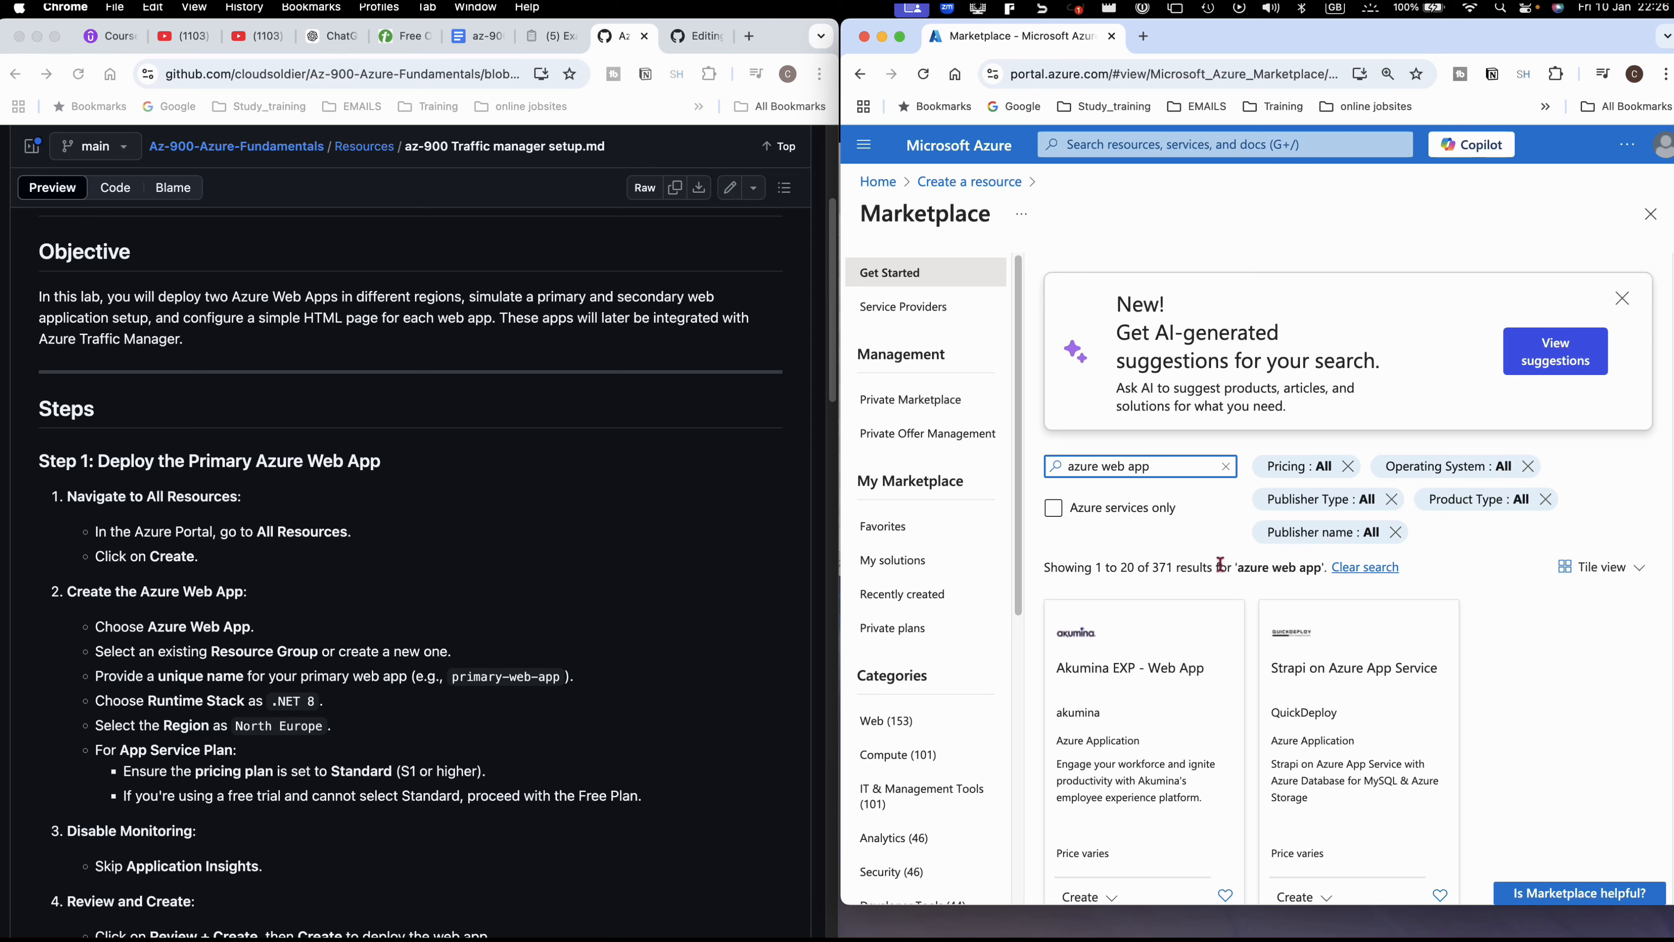
- Find Microsoft's Web App service among the marketplace results and start creating it
{"action": "scroll", "coordinate": [1259, 581], "scroll_direction": "down", "scroll_amount": 3}
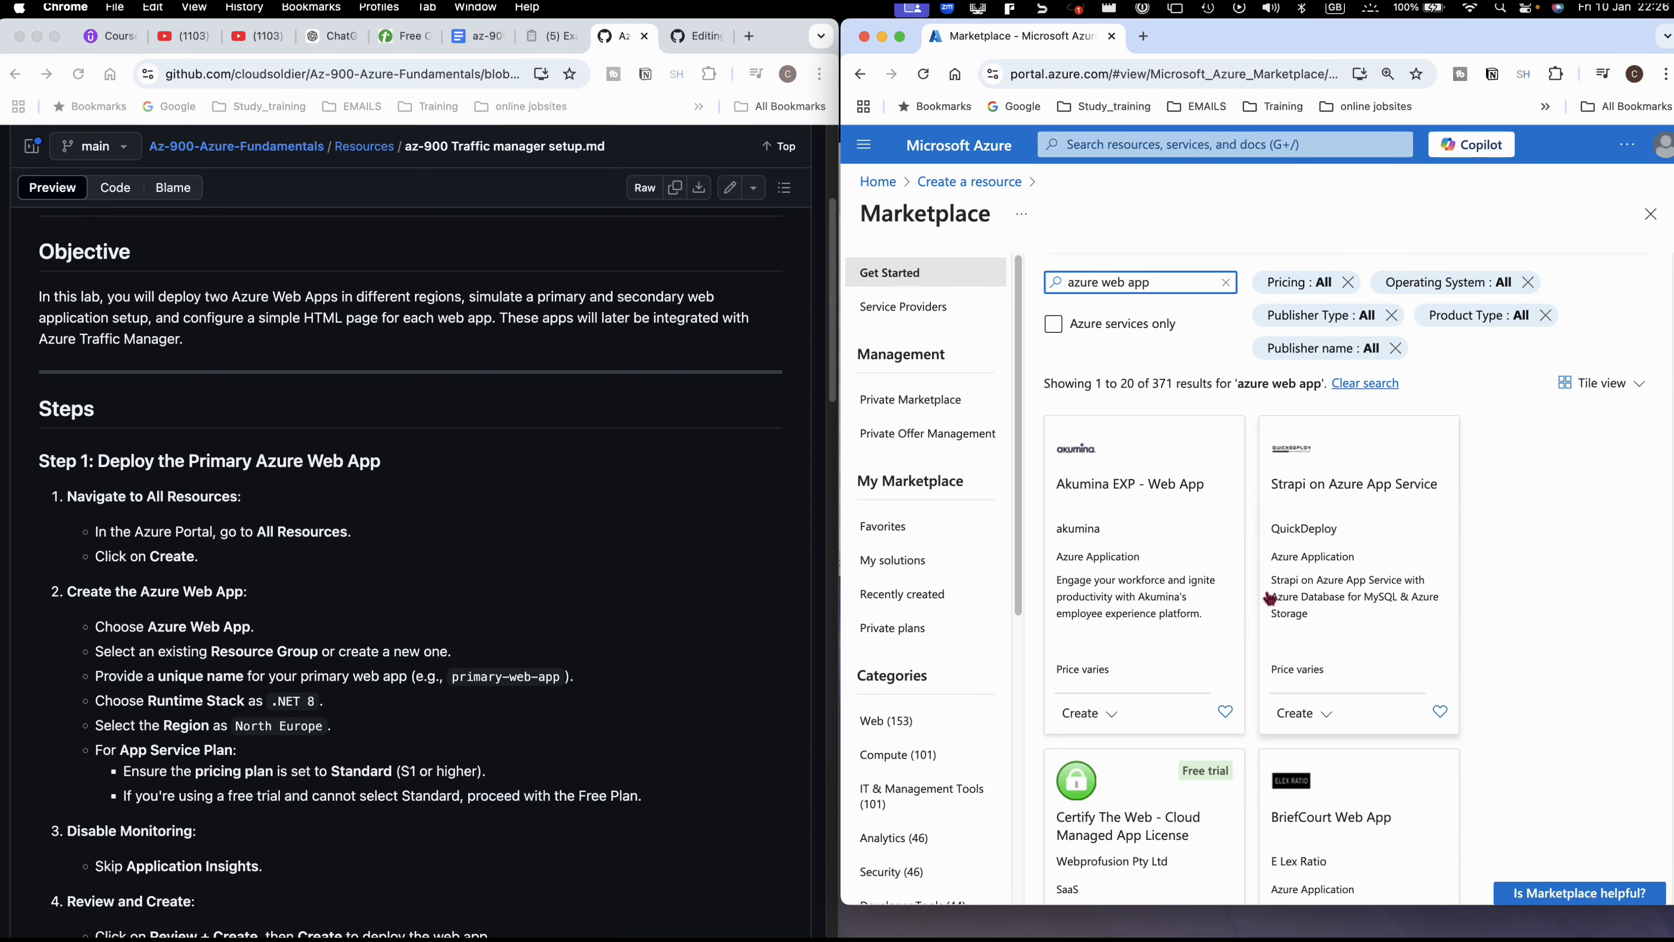
{"action": "scroll", "coordinate": [1269, 598], "scroll_direction": "down", "scroll_amount": 5}
{"action": "scroll", "coordinate": [1271, 601], "scroll_direction": "down", "scroll_amount": 8}
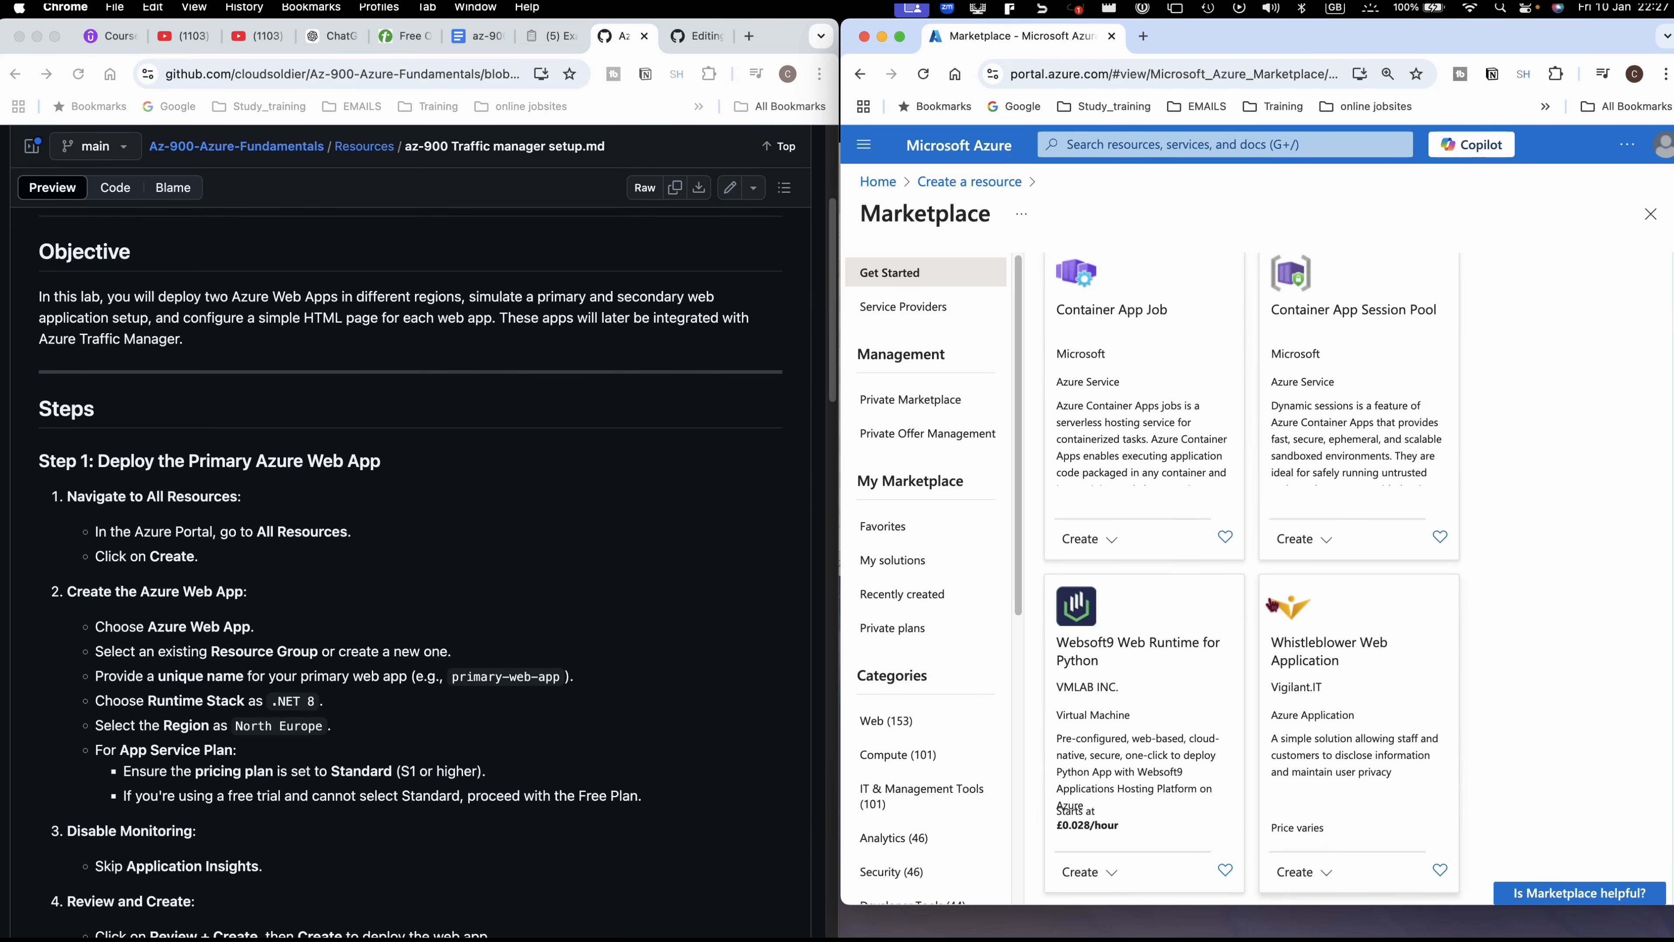
{"action": "scroll", "coordinate": [1271, 603], "scroll_direction": "down", "scroll_amount": 9}
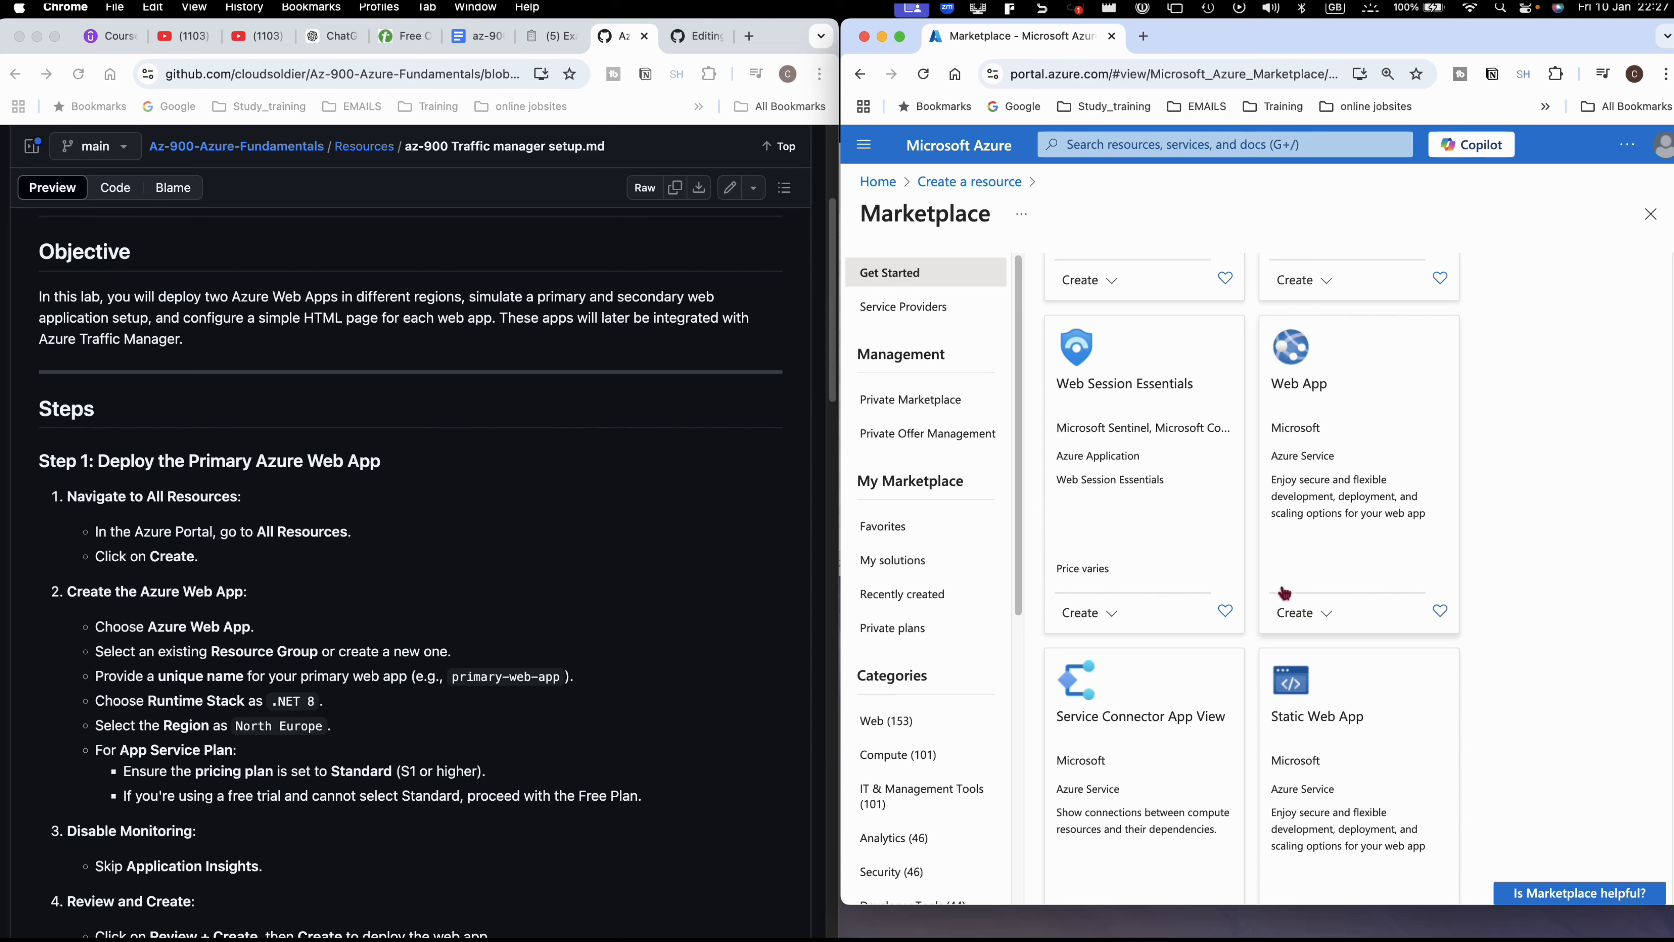
{"action": "left_click", "coordinate": [1296, 364]}
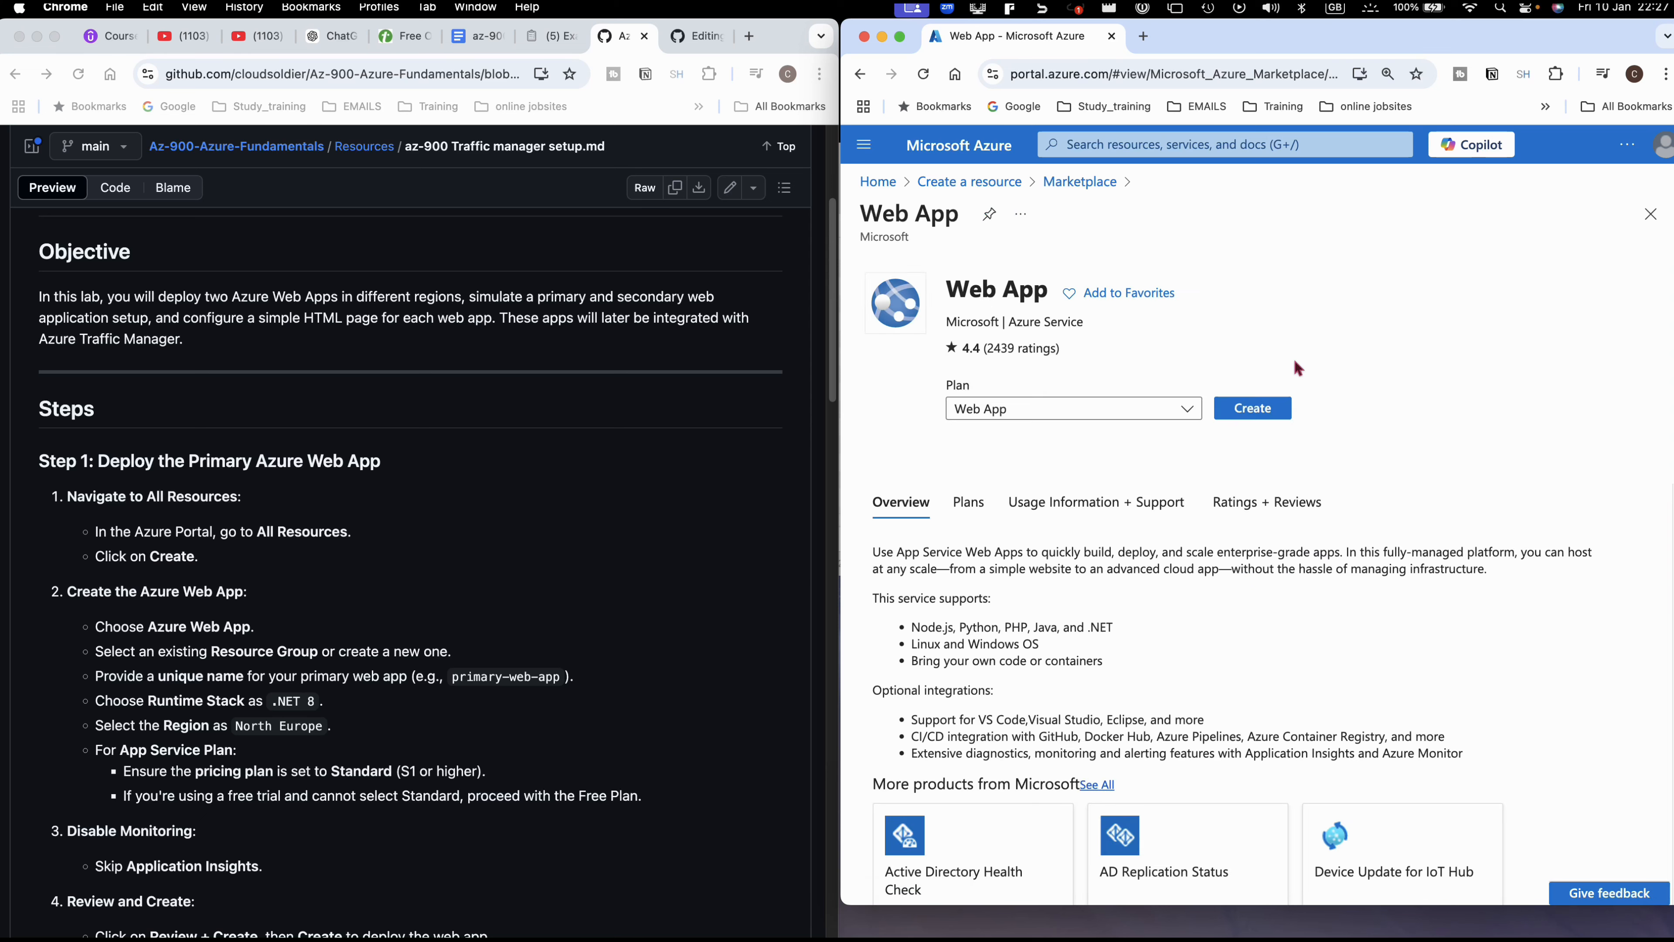
{"action": "left_click", "coordinate": [1230, 419]}
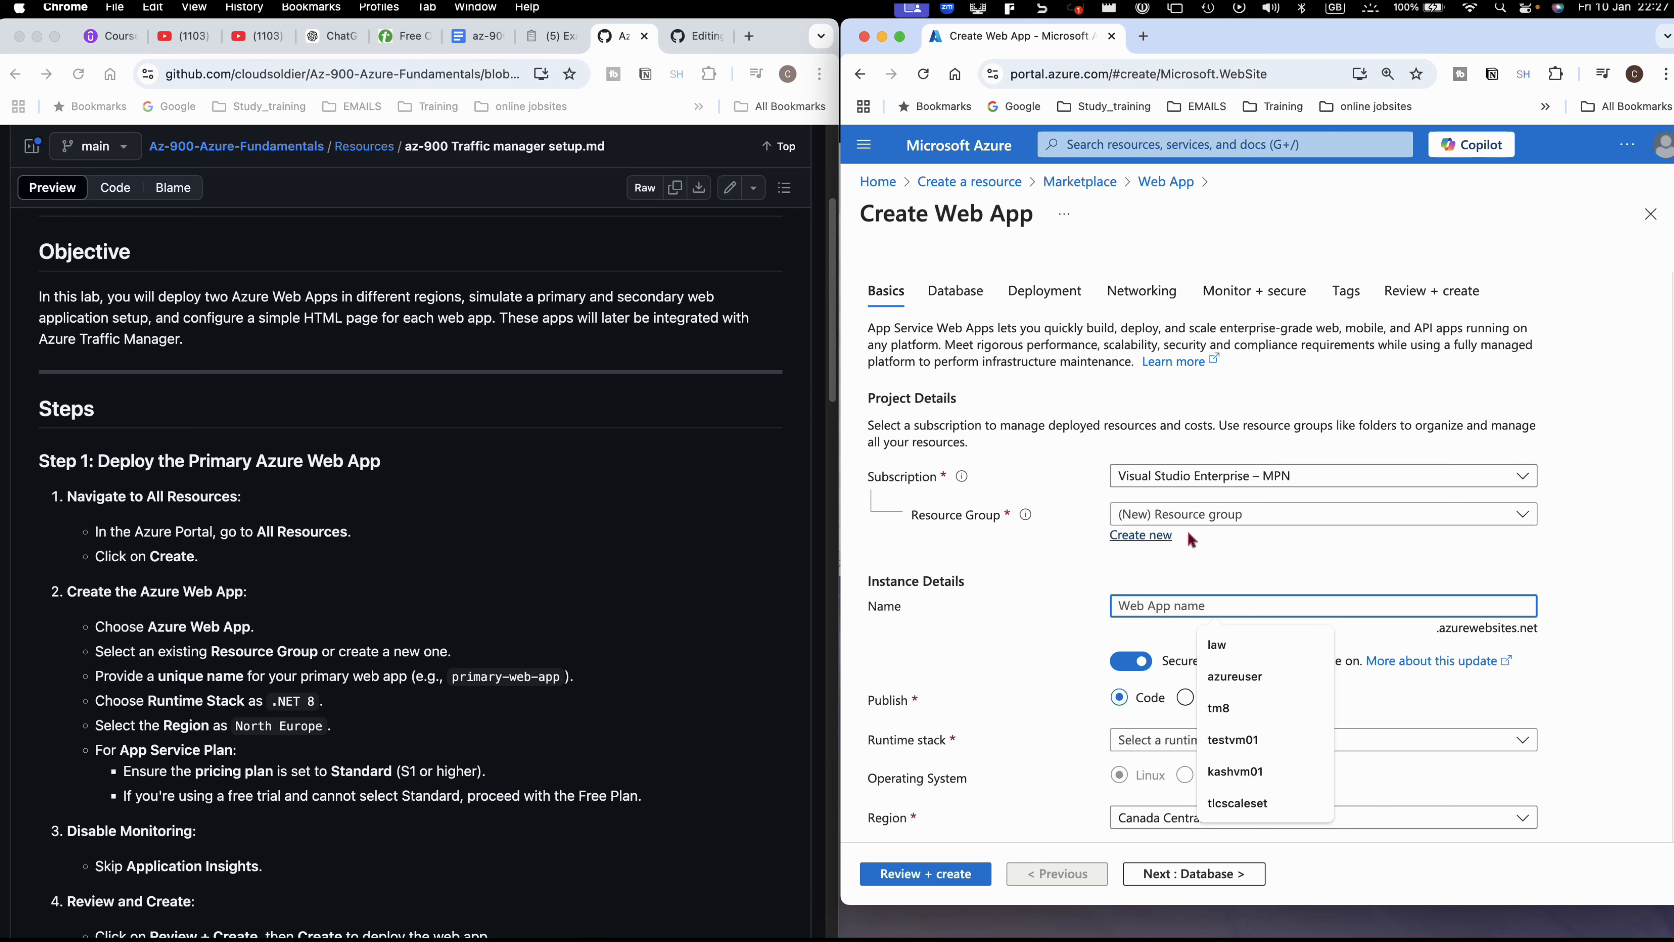
- Assign the web app a new resource group named trafficmanagerrg and set its runtime stack to .NET 8 (LTS)
{"action": "left_click", "coordinate": [1147, 538]}
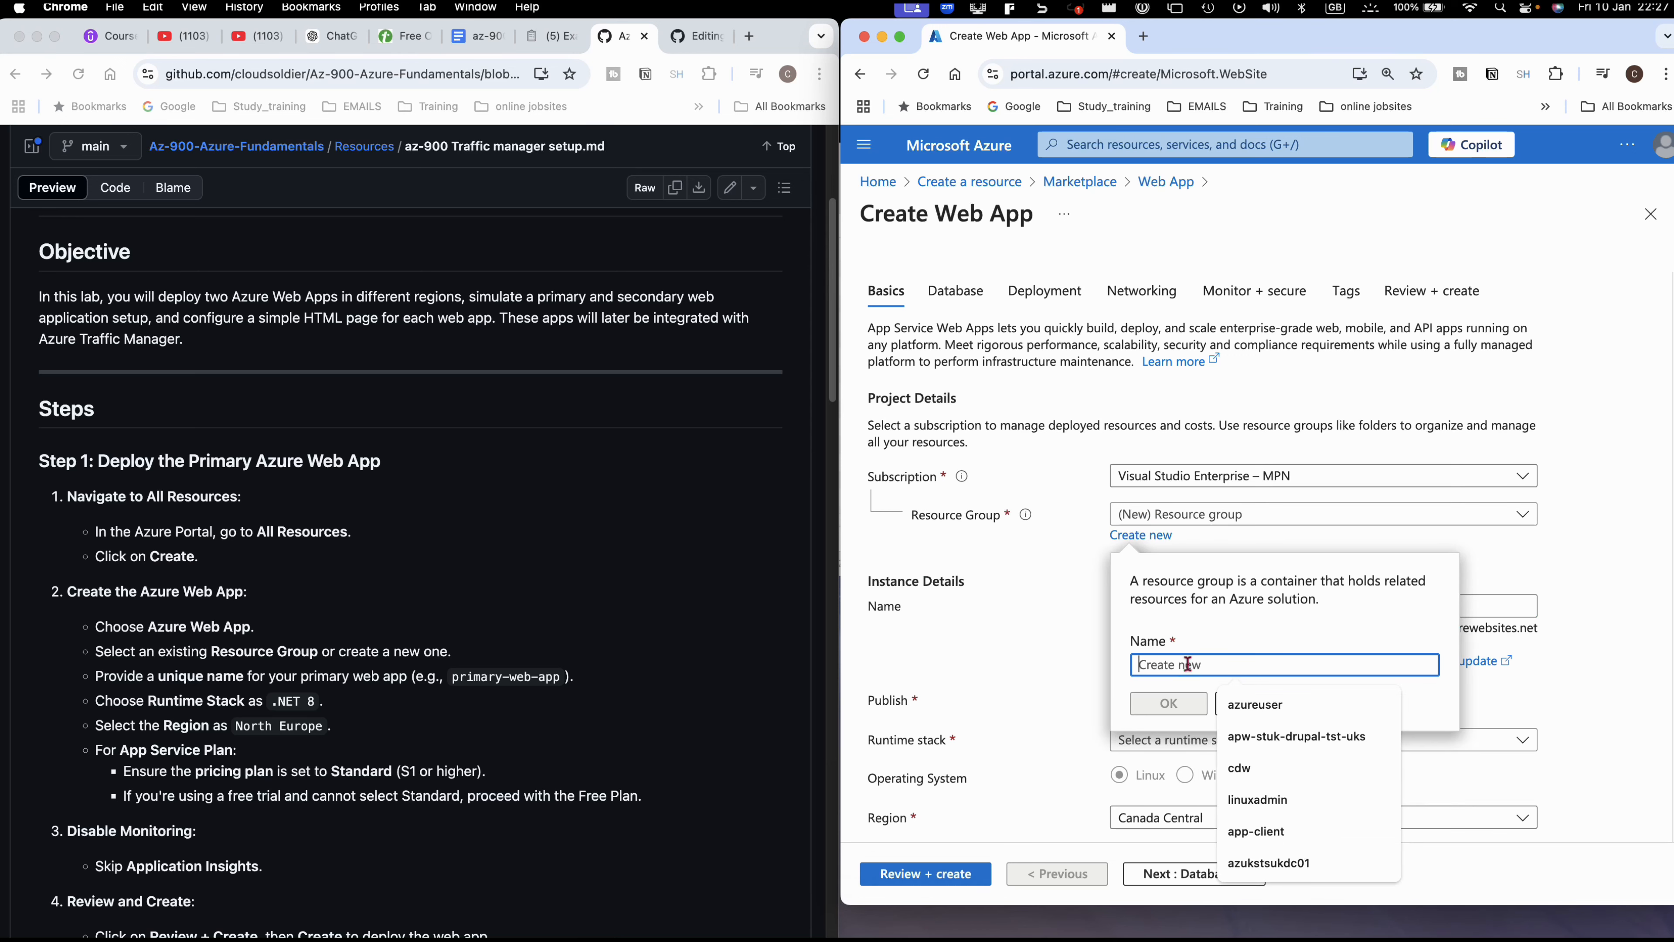
{"action": "type", "text": "tra"}
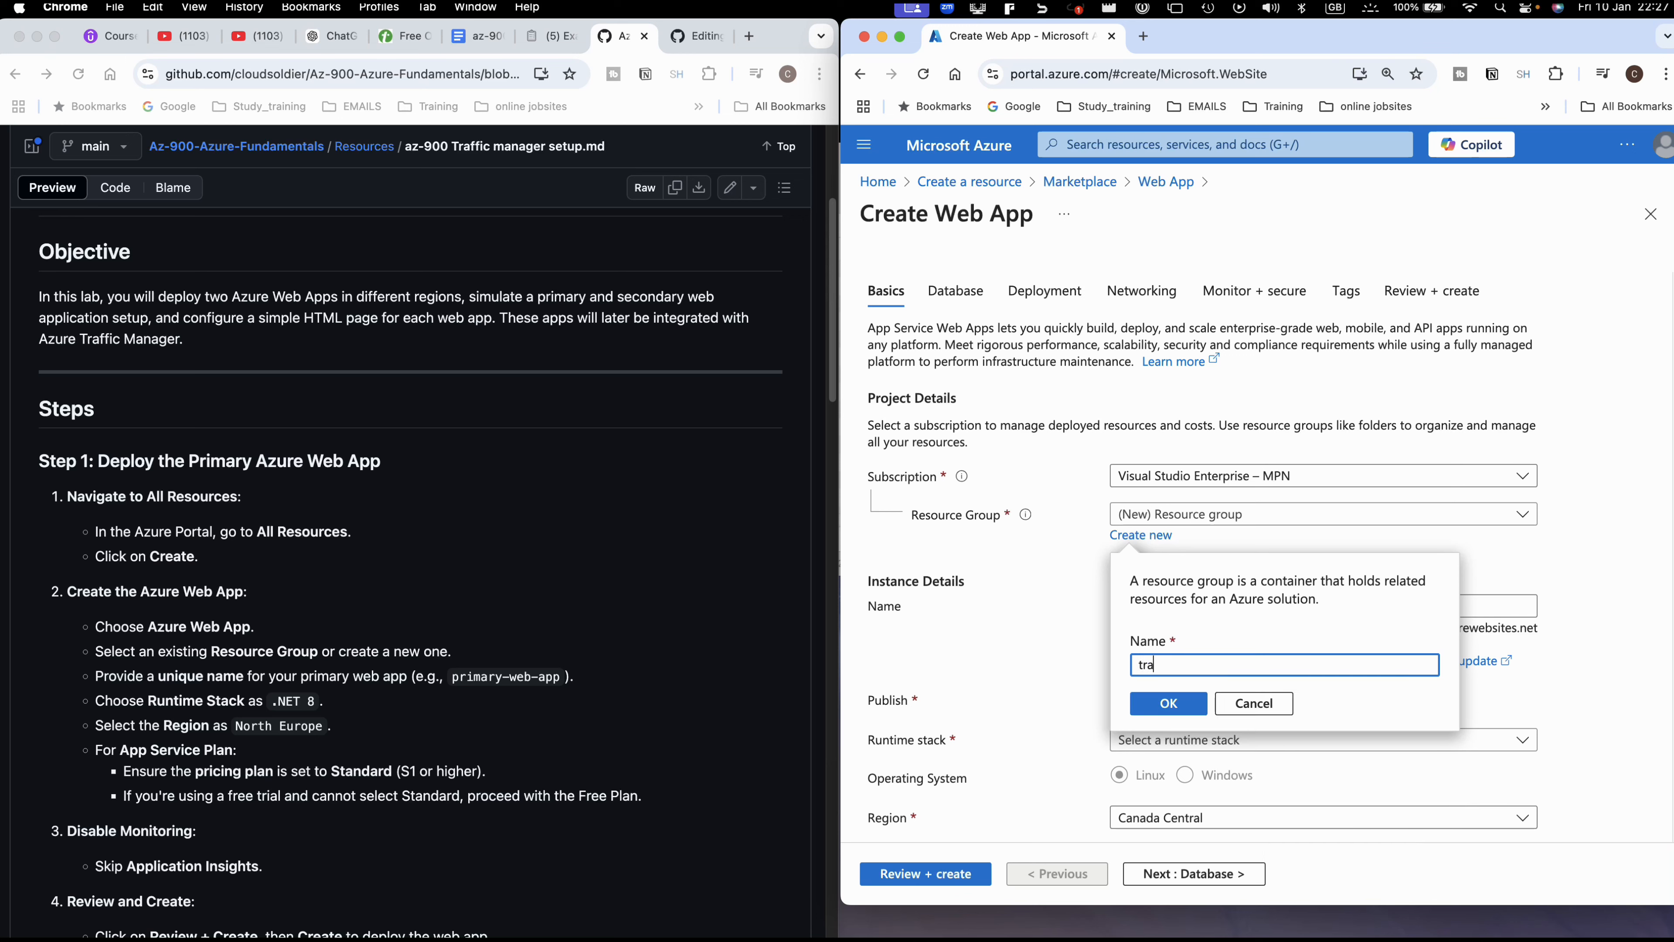
{"action": "type", "text": "fficmanag"}
{"action": "left_click", "coordinate": [1151, 704]}
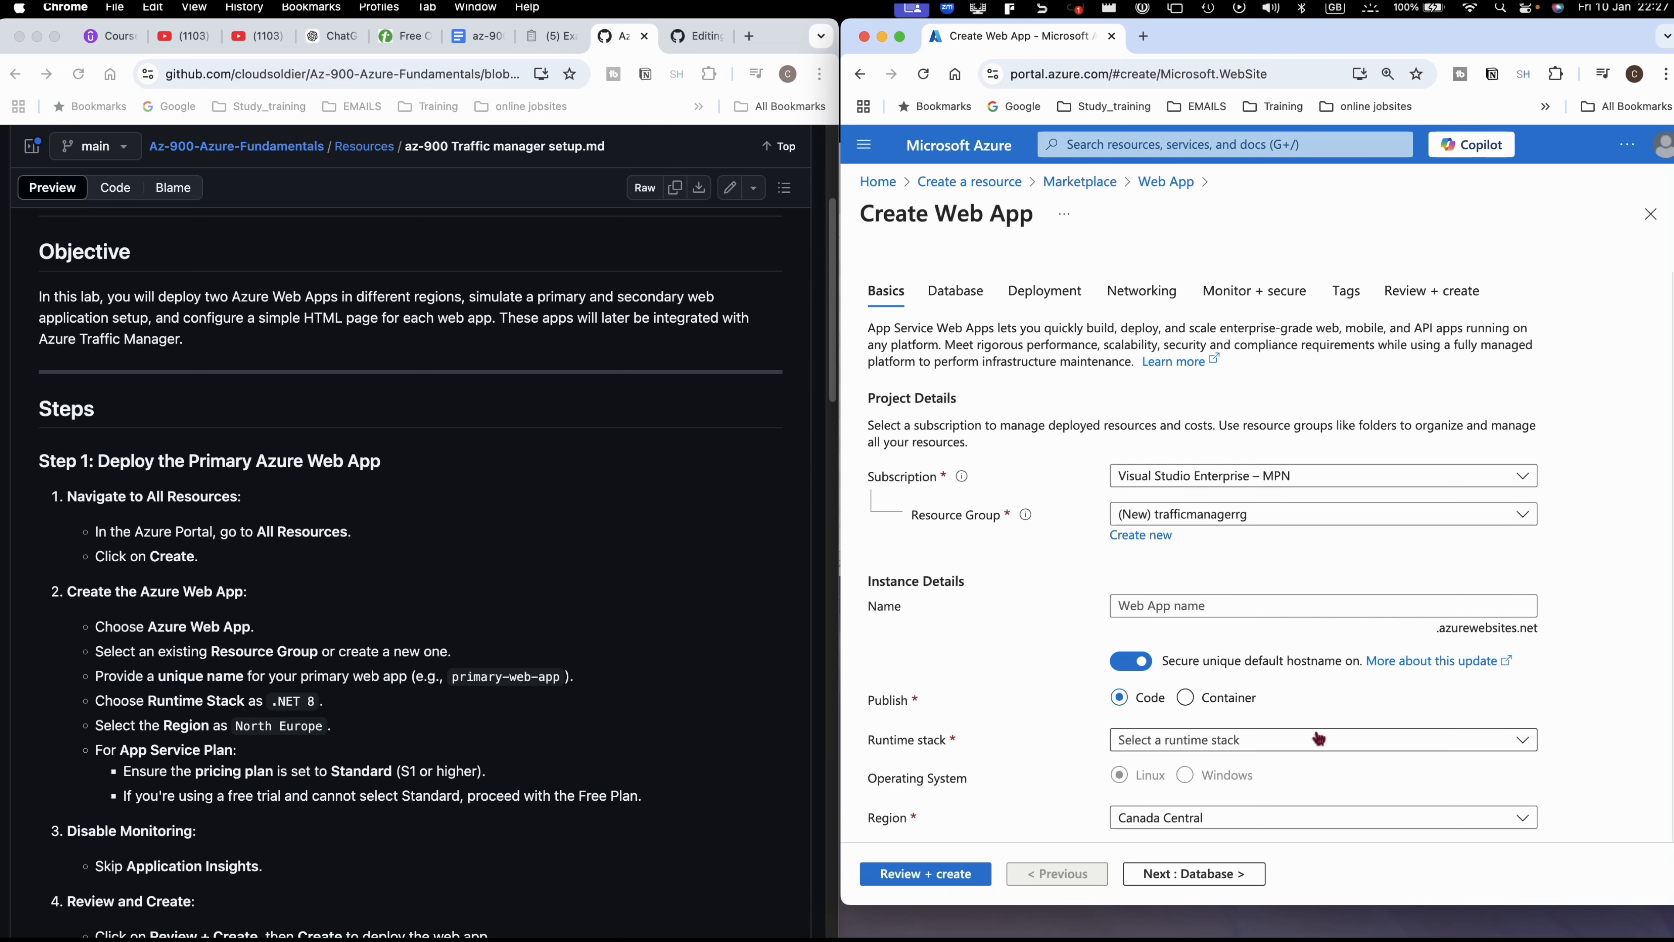
{"action": "left_click", "coordinate": [1272, 739]}
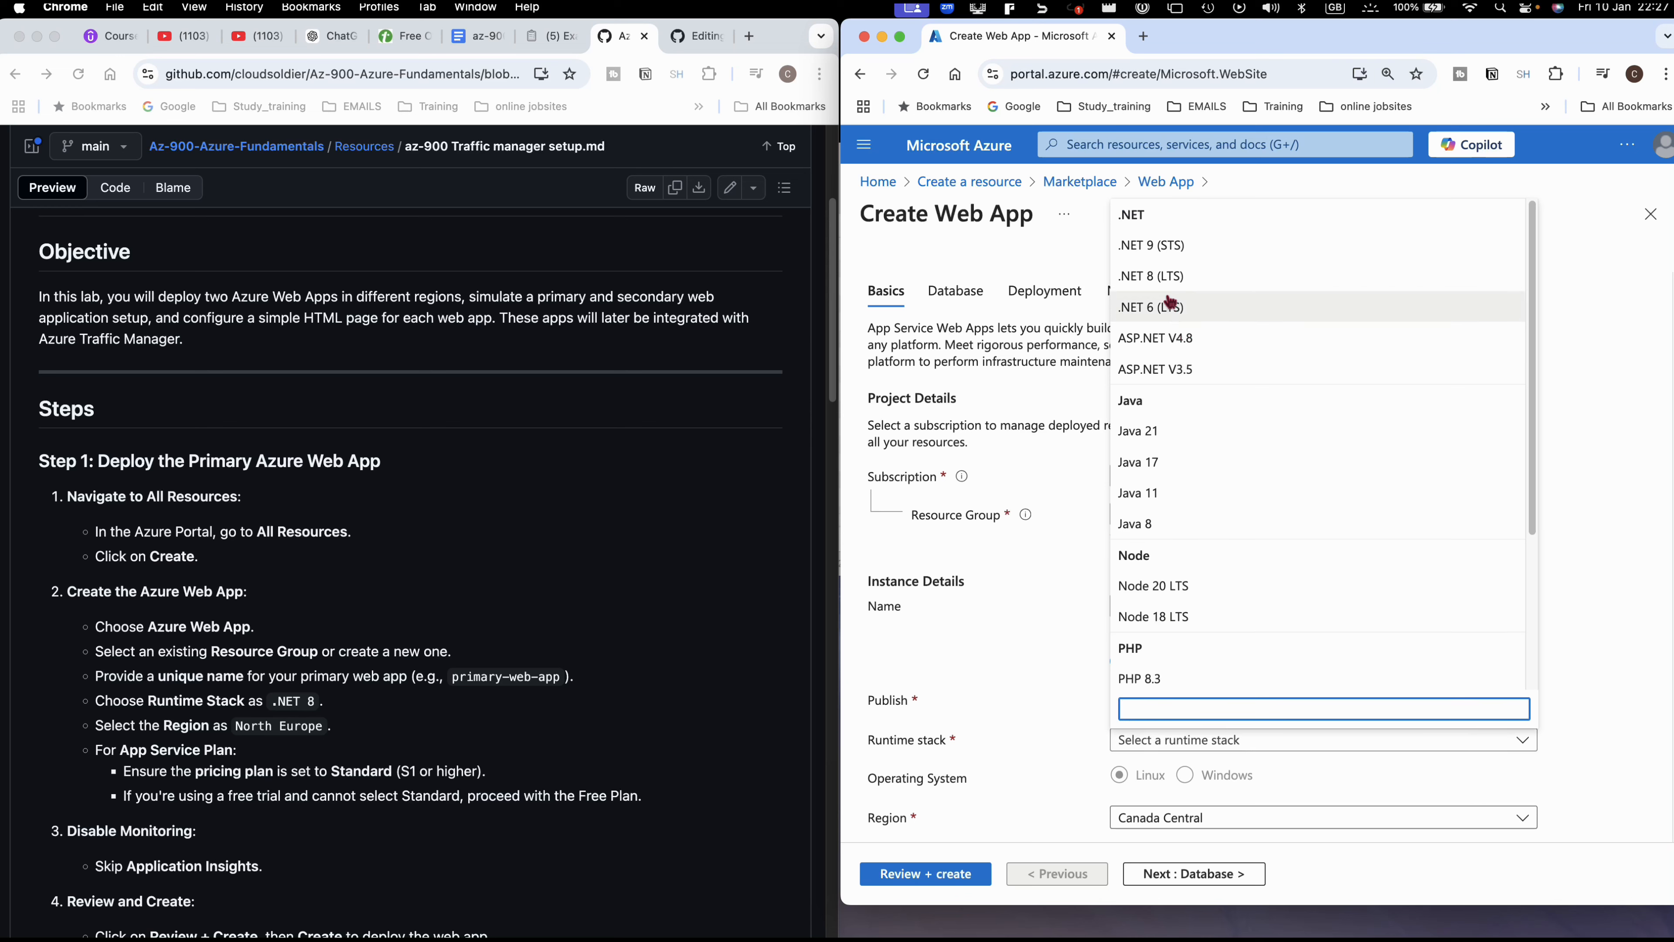
{"action": "left_click", "coordinate": [1162, 277]}
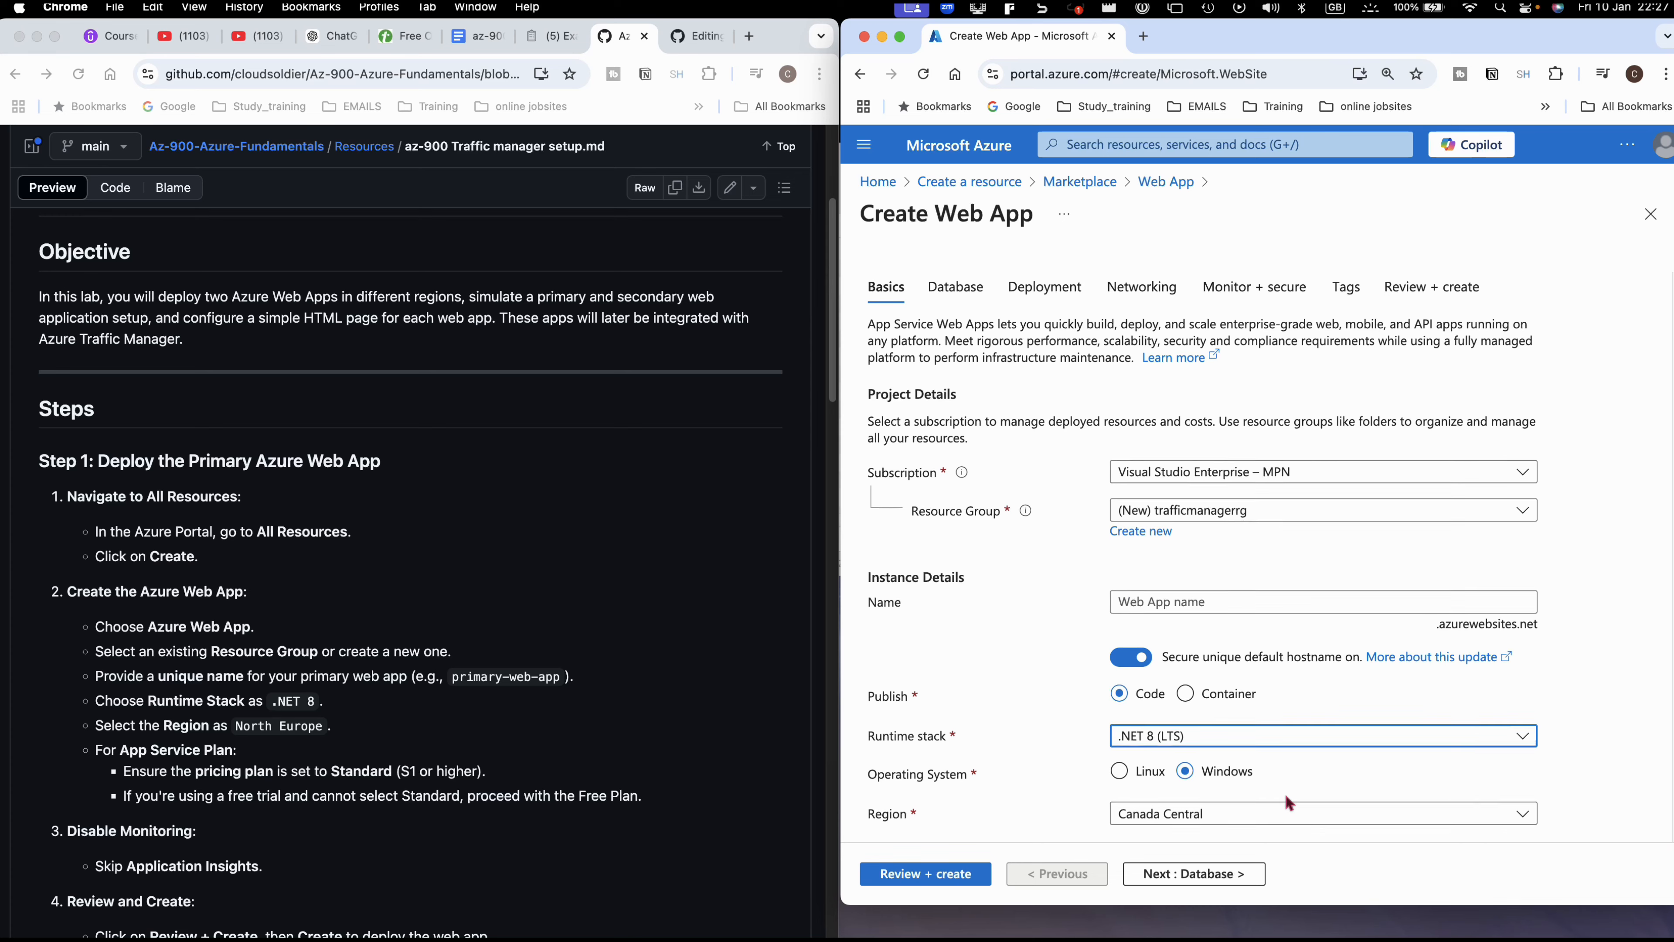
- Set the web app's region to UK South
{"action": "scroll", "coordinate": [1282, 789], "scroll_direction": "down", "scroll_amount": 3}
{"action": "left_click", "coordinate": [1406, 707]}
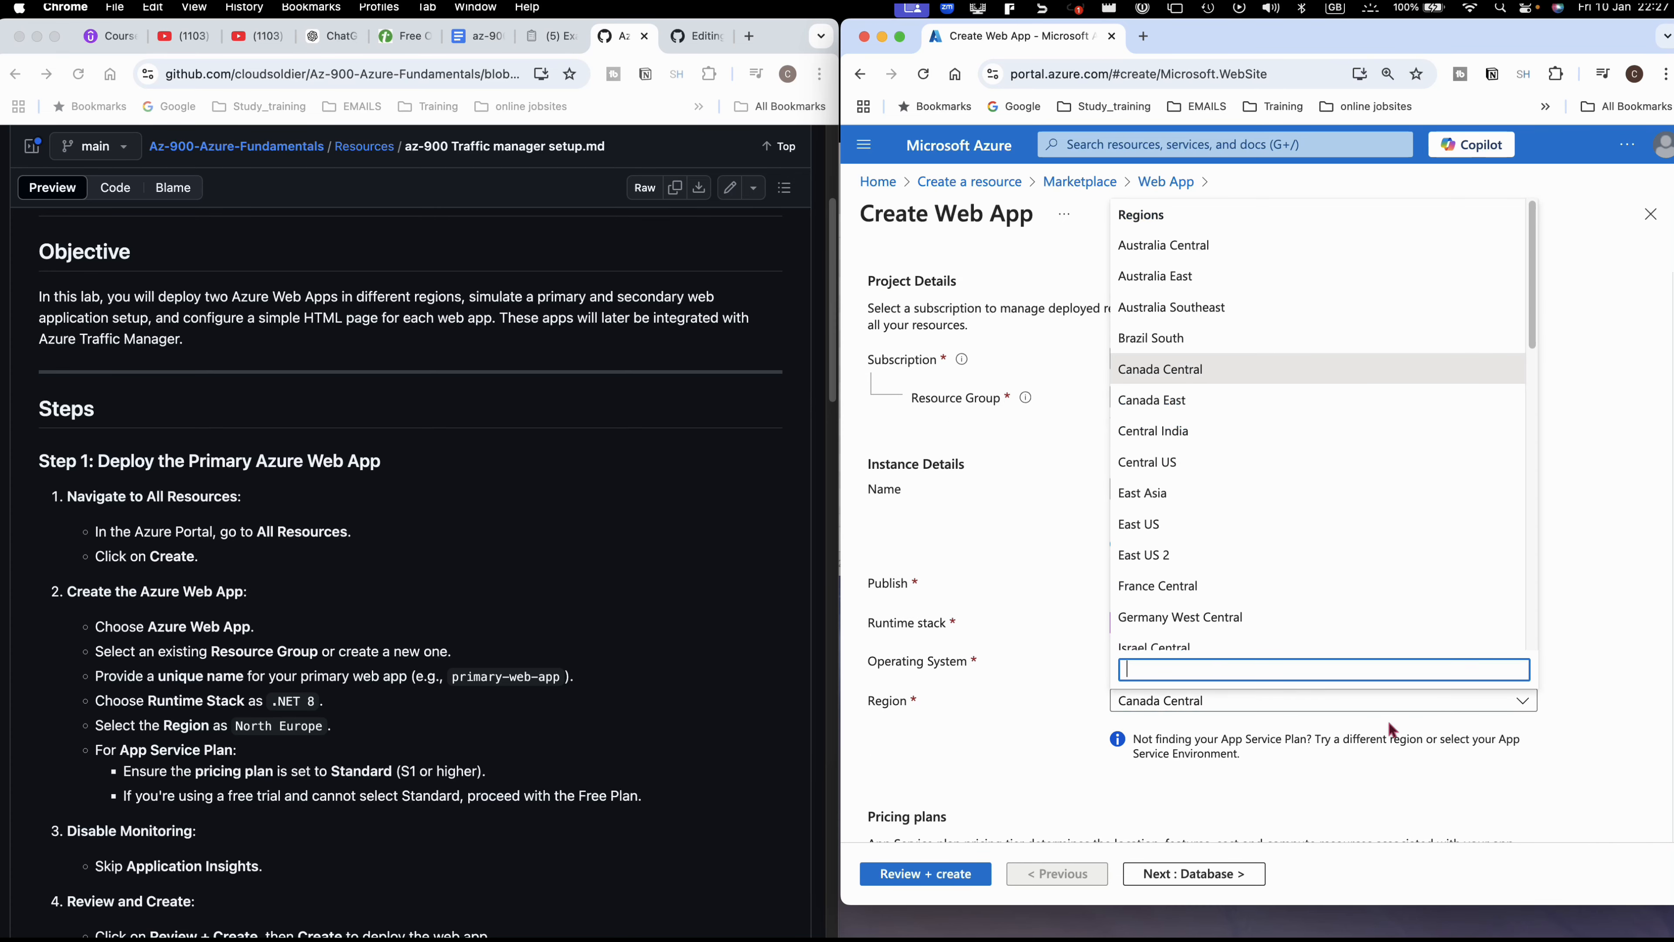
{"action": "scroll", "coordinate": [1150, 501], "scroll_direction": "down", "scroll_amount": 3}
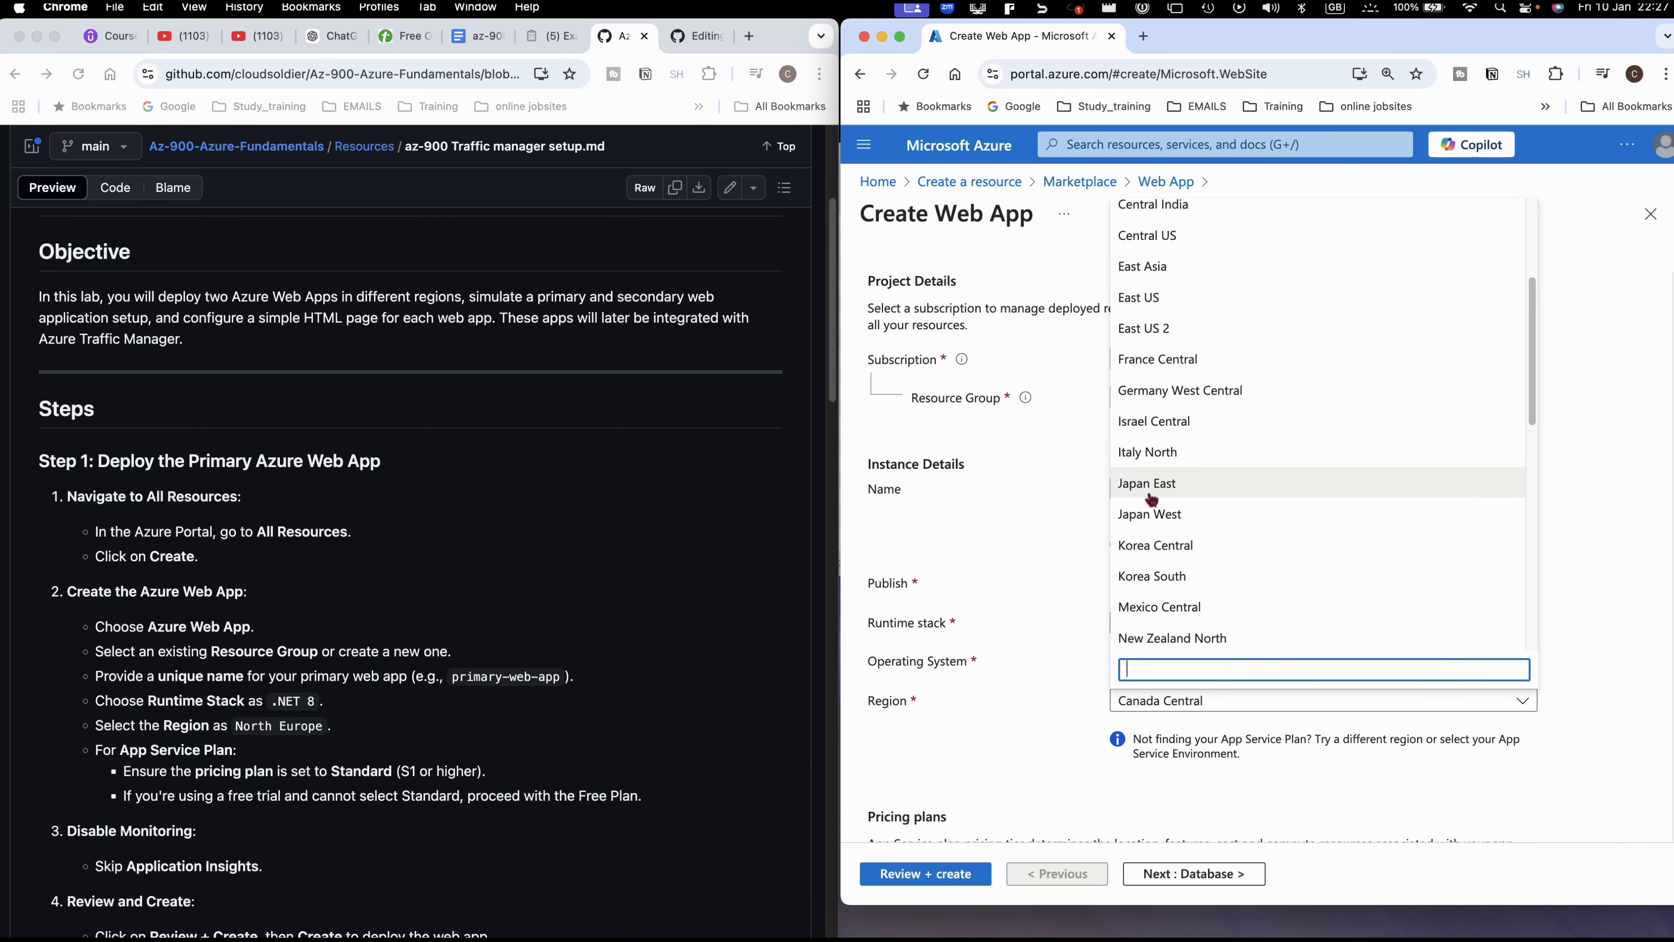
{"action": "scroll", "coordinate": [1152, 500], "scroll_direction": "down", "scroll_amount": 5}
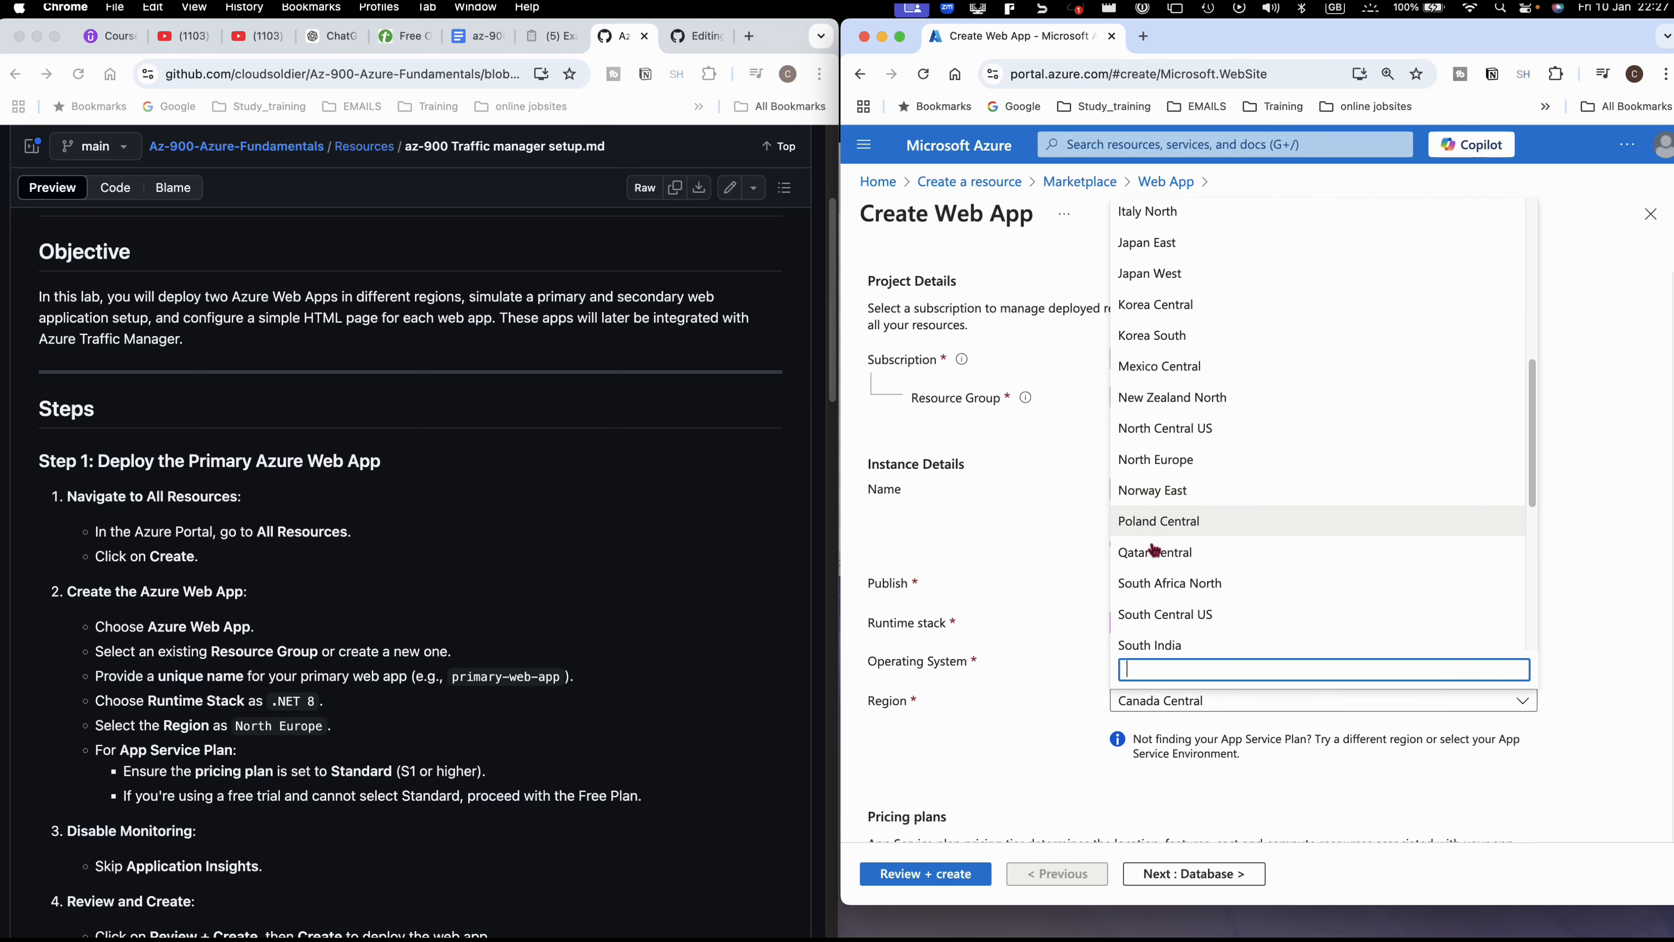
{"action": "scroll", "coordinate": [1153, 551], "scroll_direction": "down", "scroll_amount": 2}
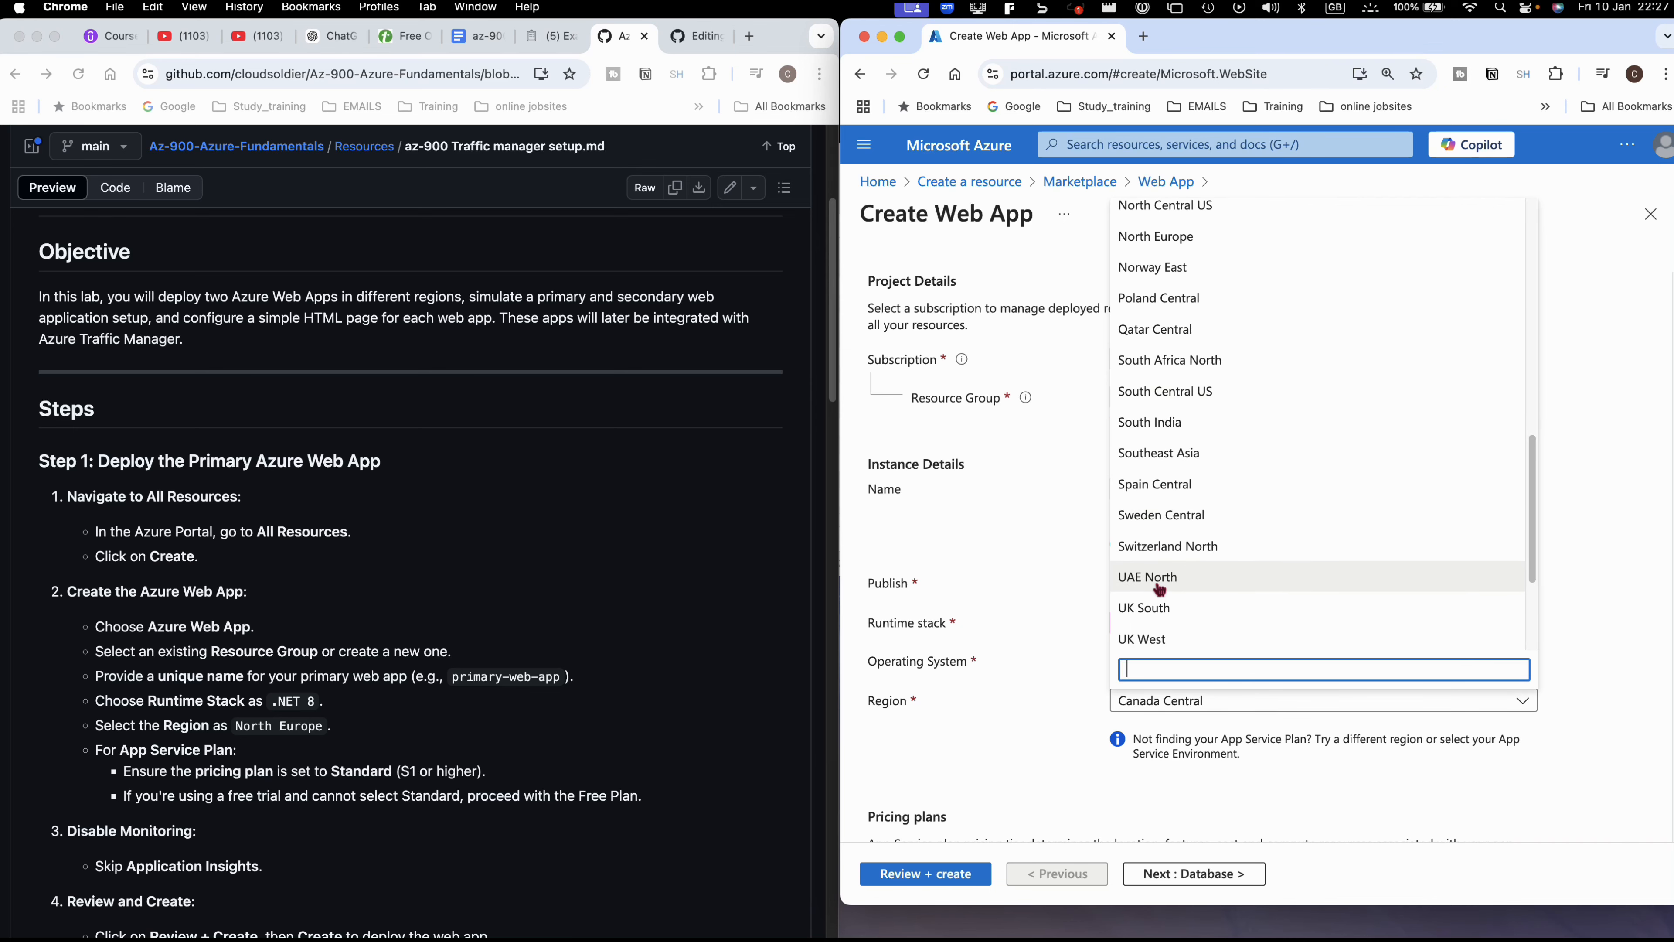
{"action": "left_click", "coordinate": [1162, 608]}
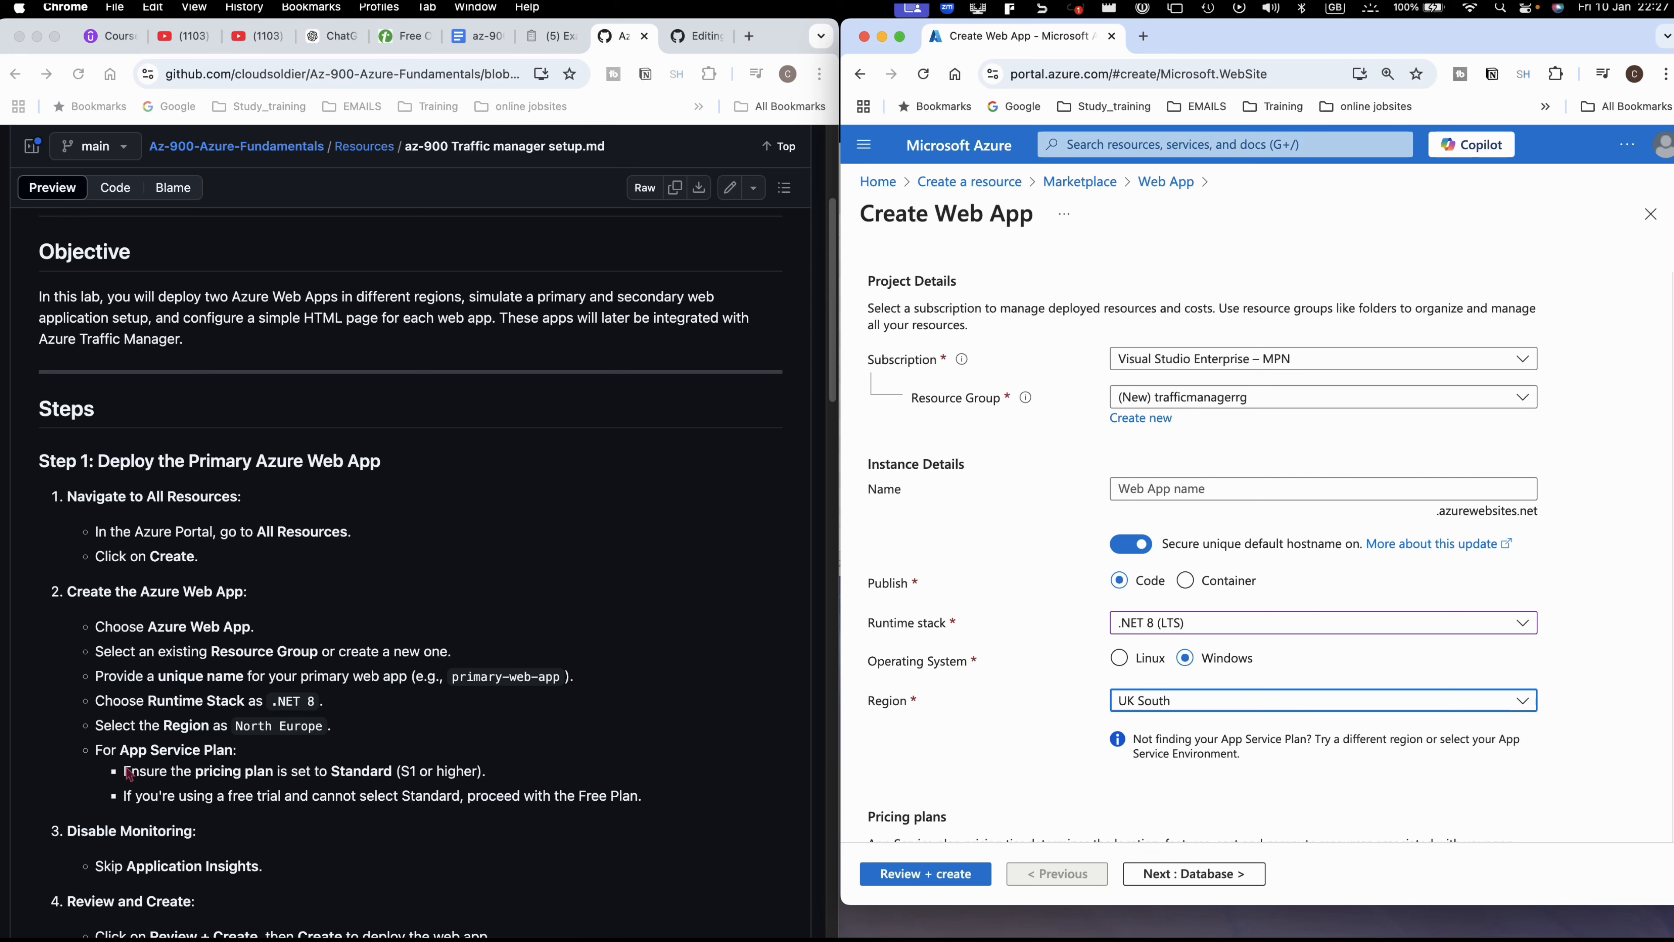
- Select the Standard S1 pricing plan for the web app's App Service plan
{"action": "scroll", "coordinate": [1266, 771], "scroll_direction": "down", "scroll_amount": 5}
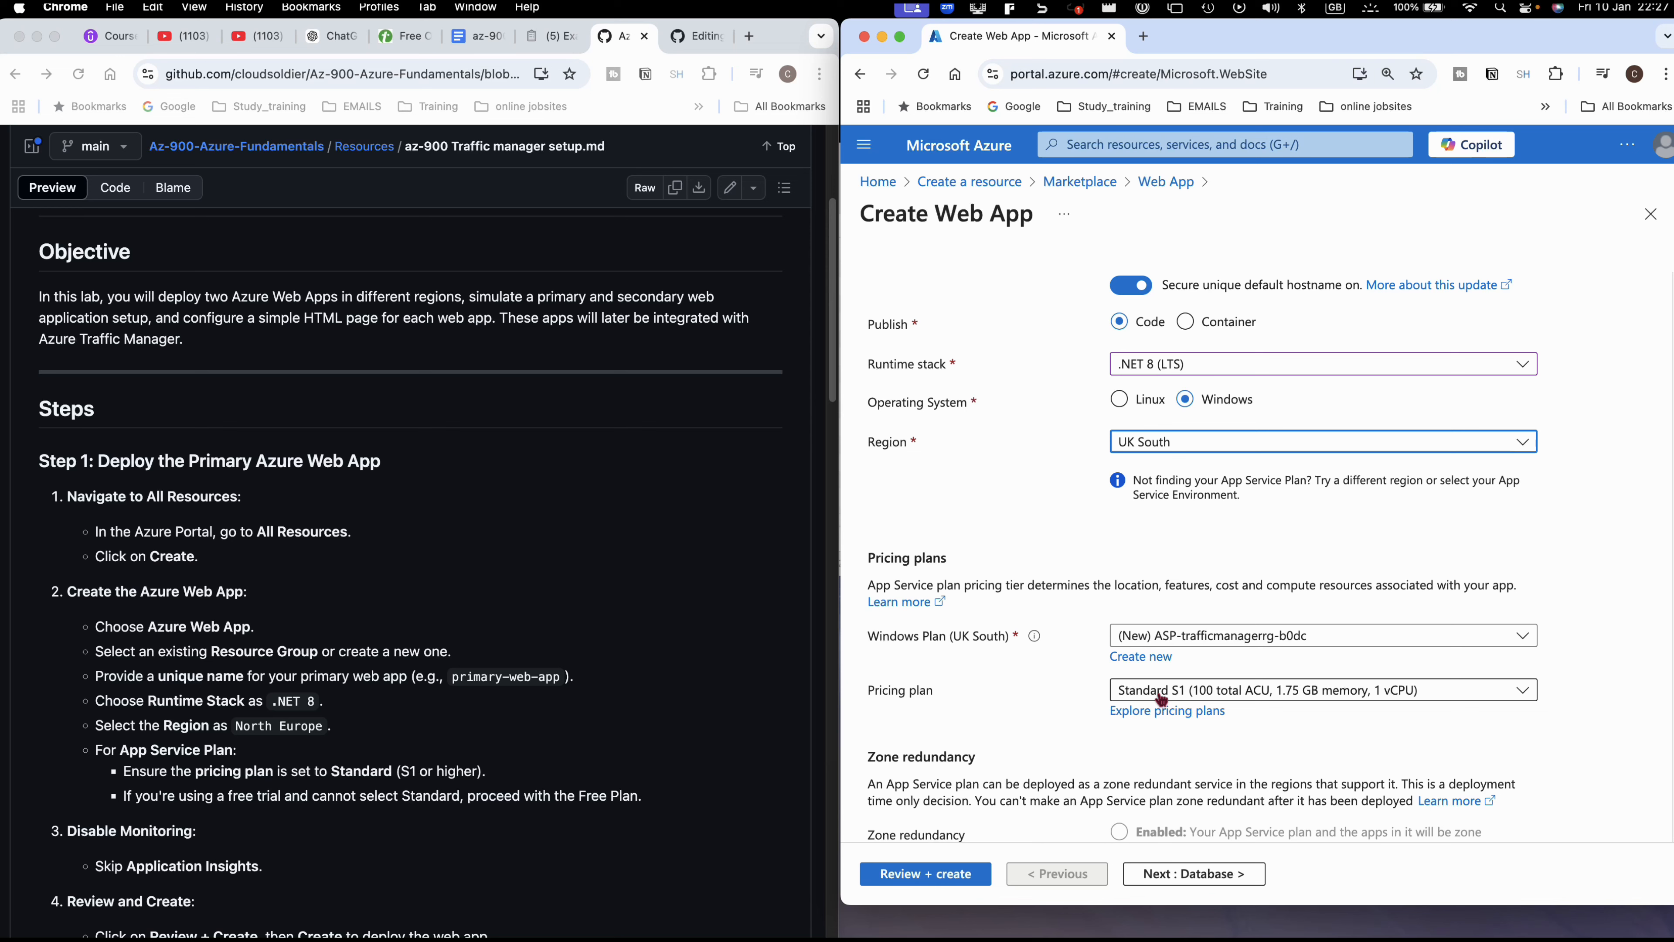
{"action": "left_click", "coordinate": [1524, 693]}
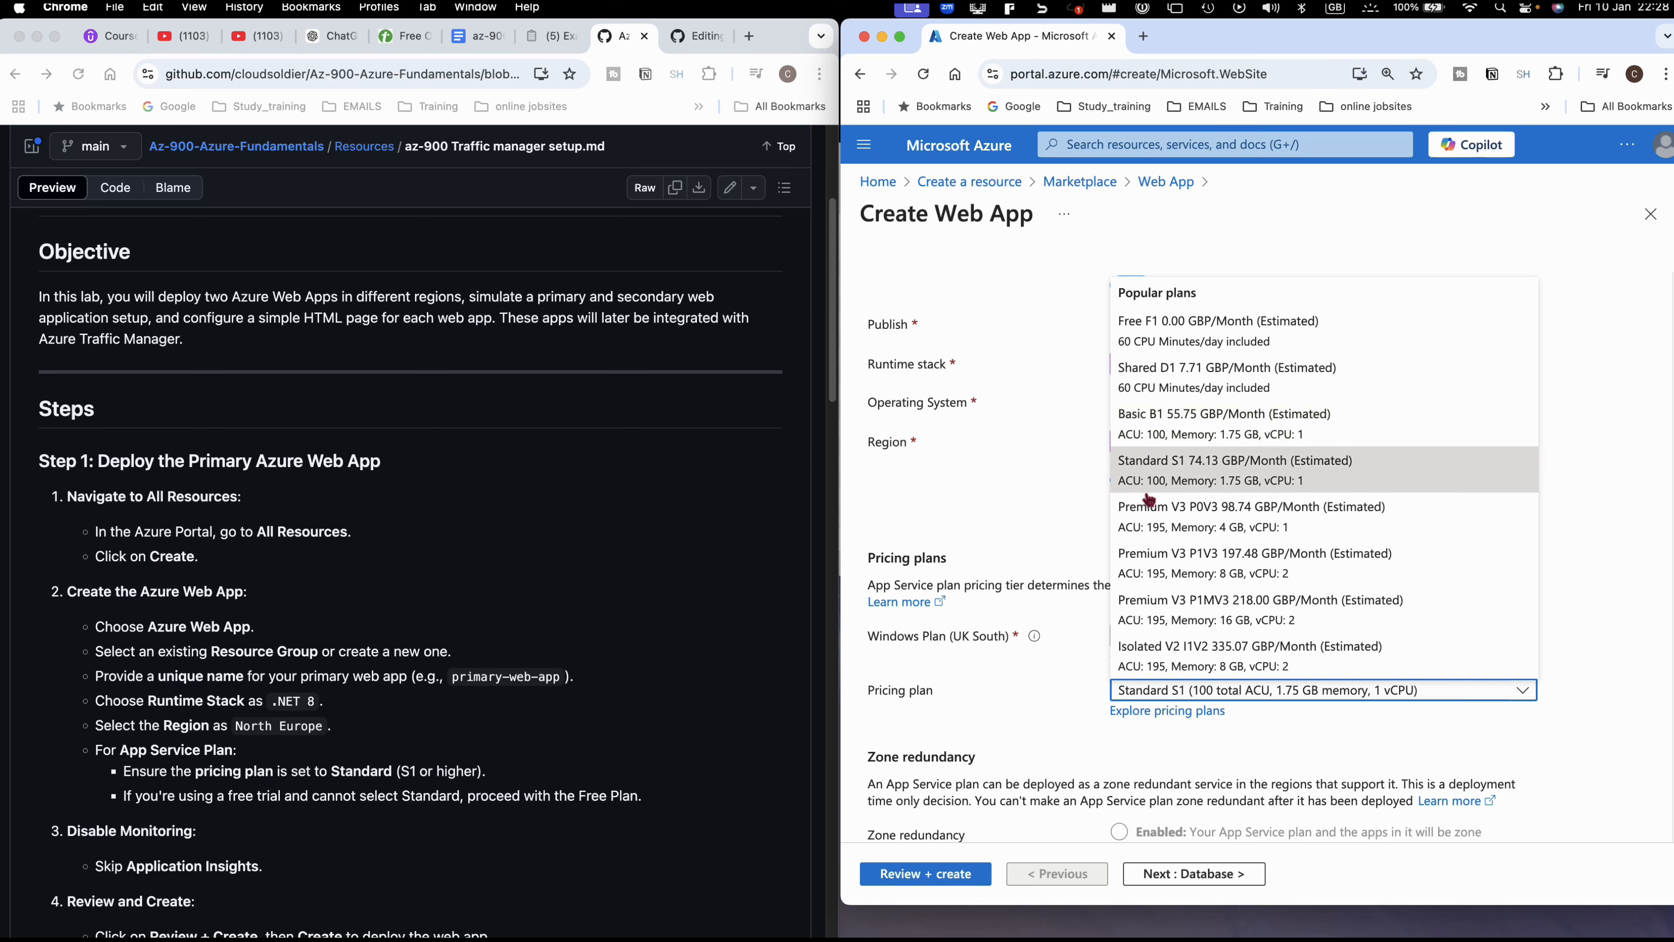
{"action": "left_click", "coordinate": [1151, 459]}
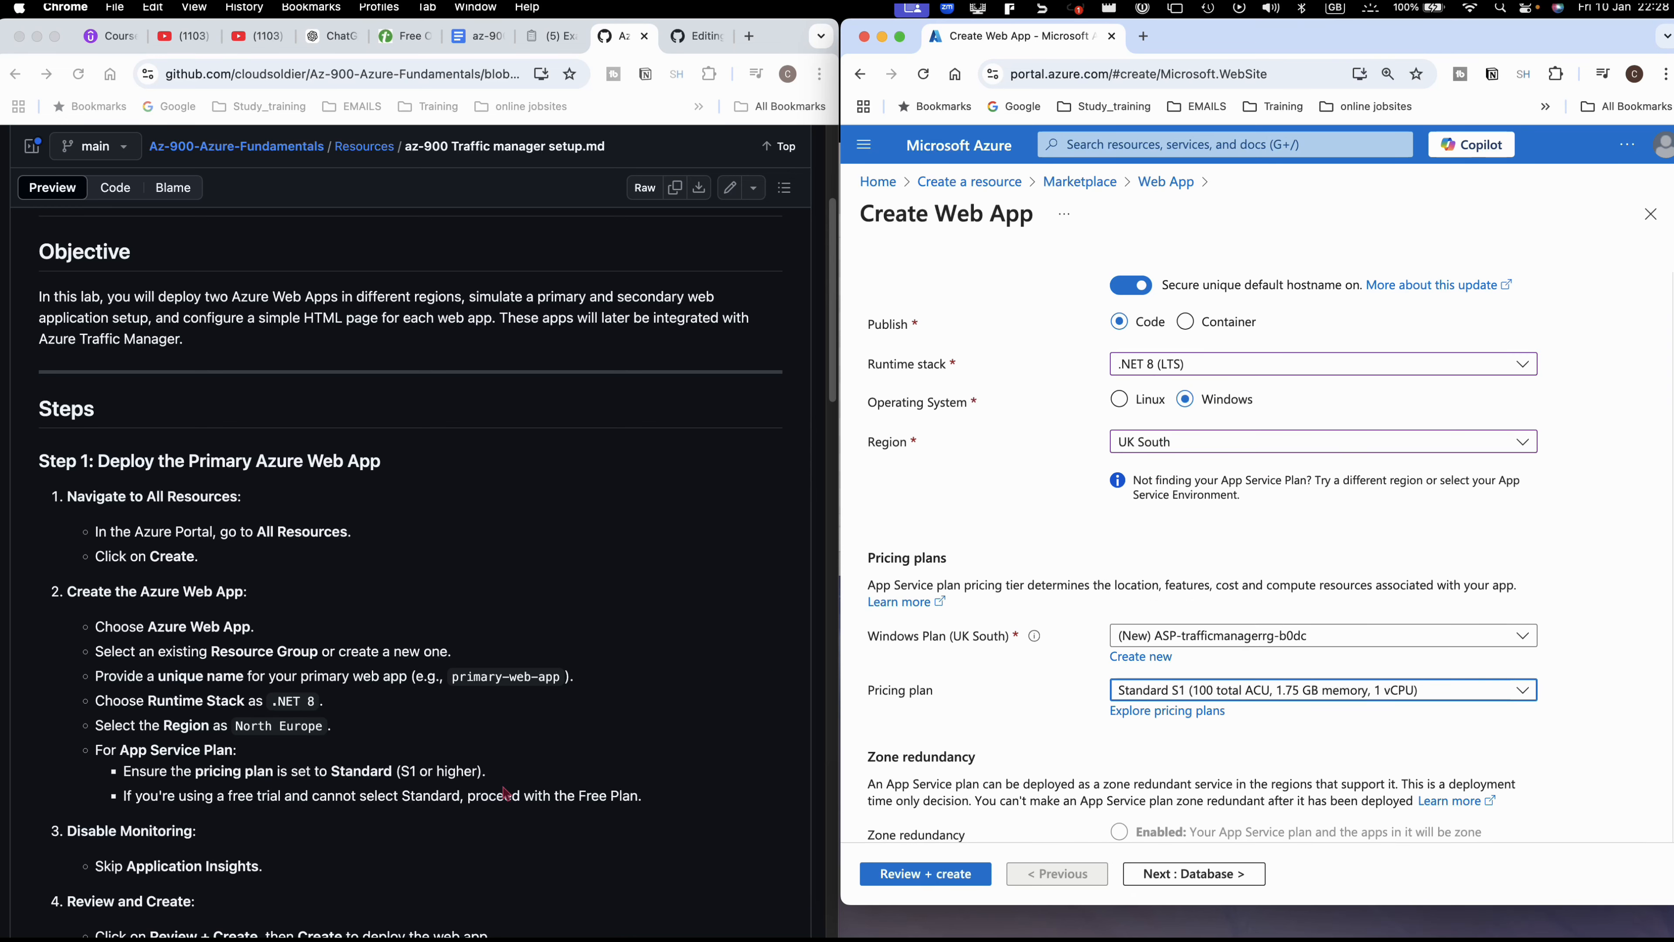
- Check the lab instructions and go through the web app's database, deployment, networking, monitoring and tags settings up to the final review
{"action": "scroll", "coordinate": [541, 795], "scroll_direction": "down", "scroll_amount": 2}
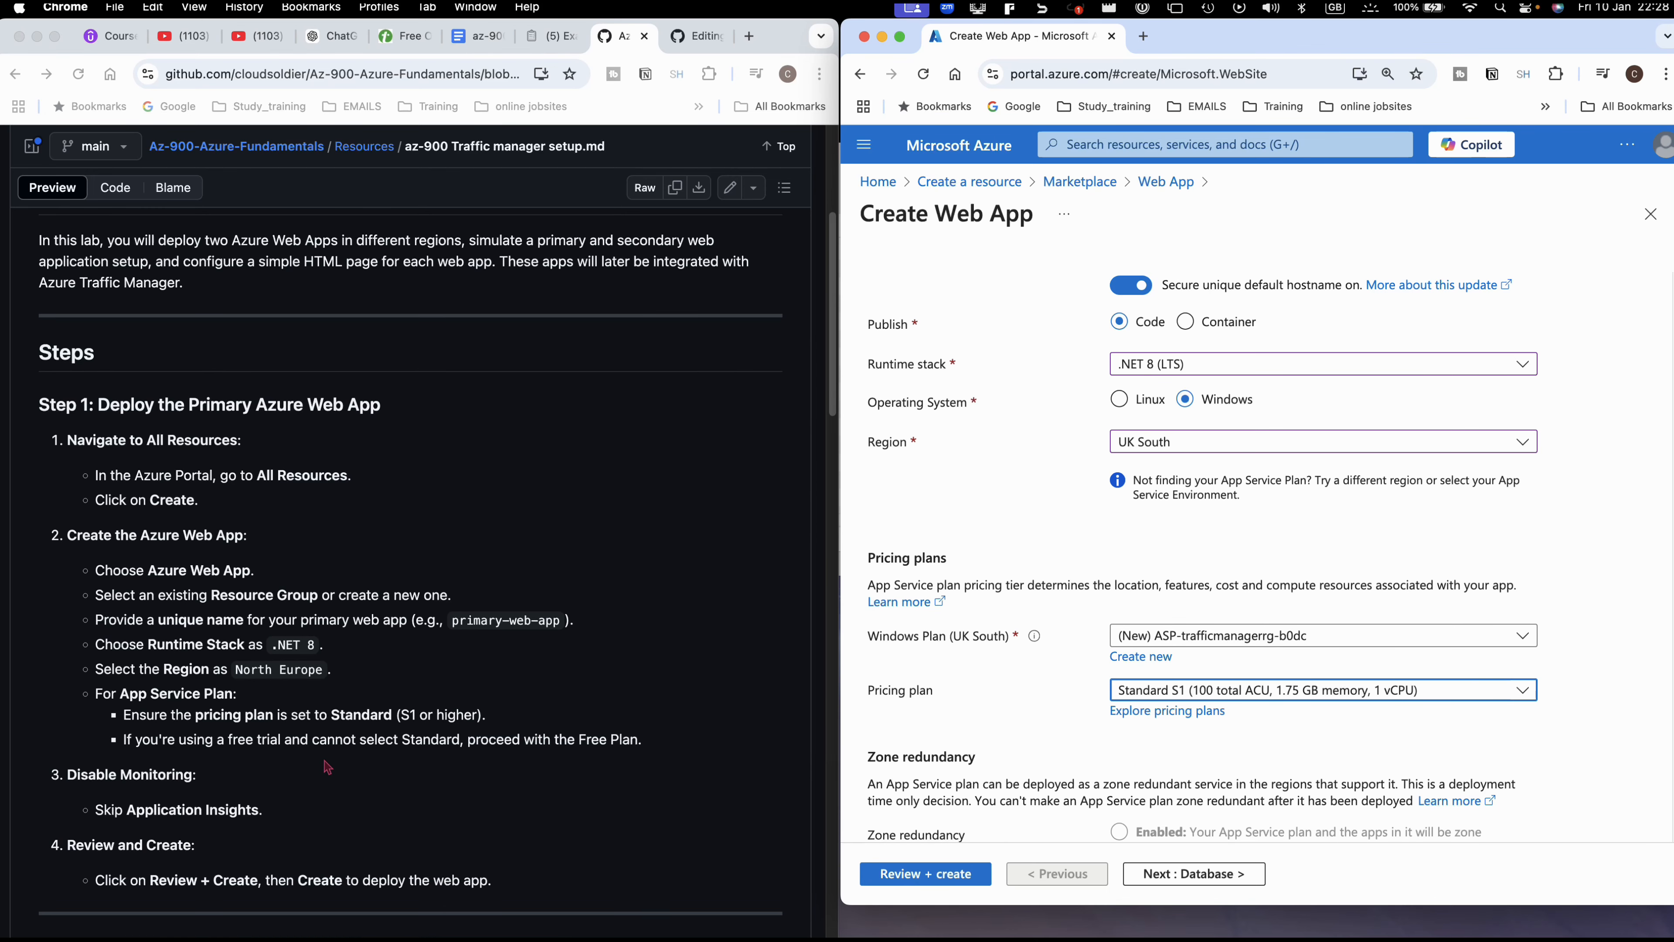
{"action": "scroll", "coordinate": [330, 766], "scroll_direction": "down", "scroll_amount": 1}
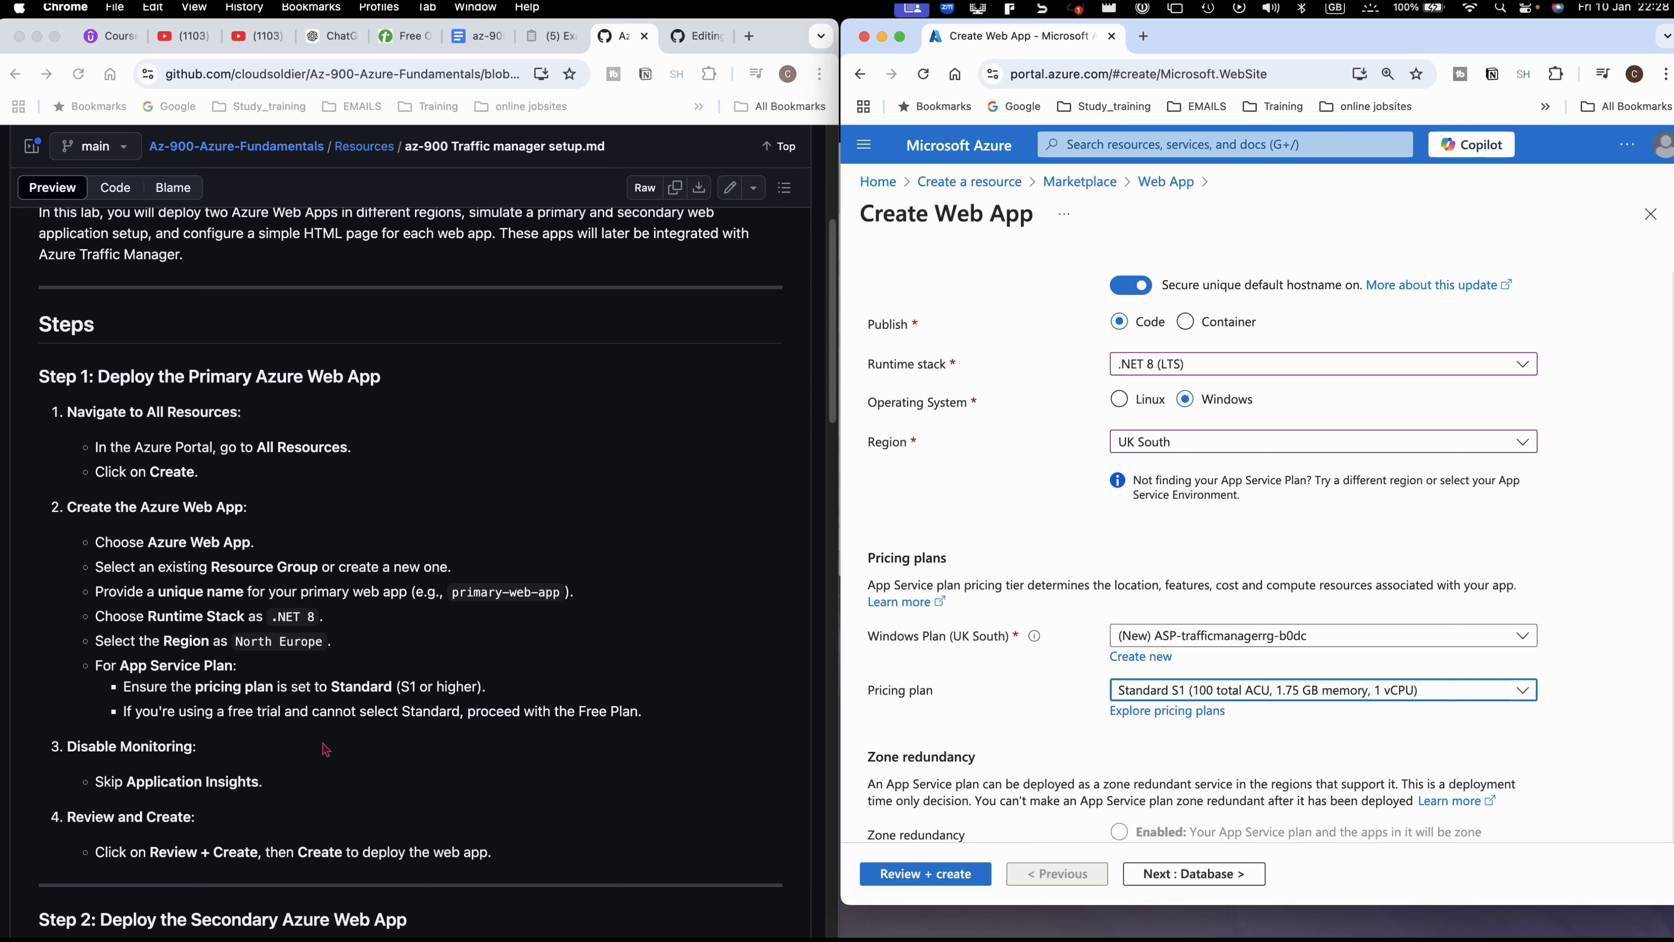
{"action": "scroll", "coordinate": [1162, 660], "scroll_direction": "down", "scroll_amount": 3}
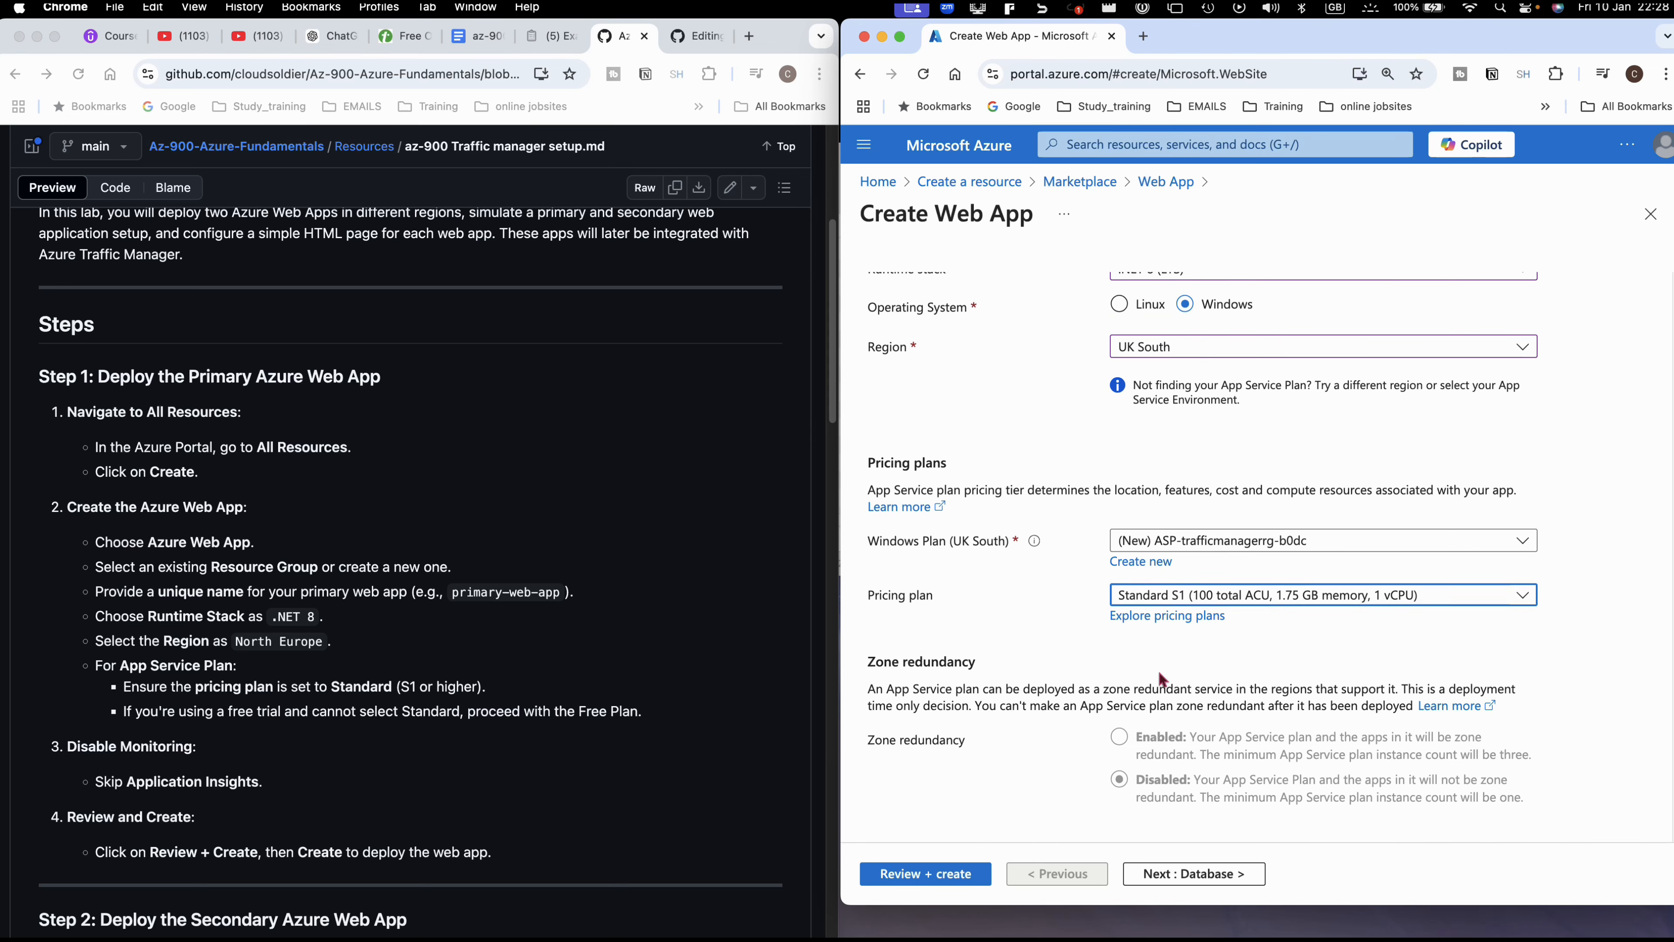
{"action": "left_click", "coordinate": [1182, 874]}
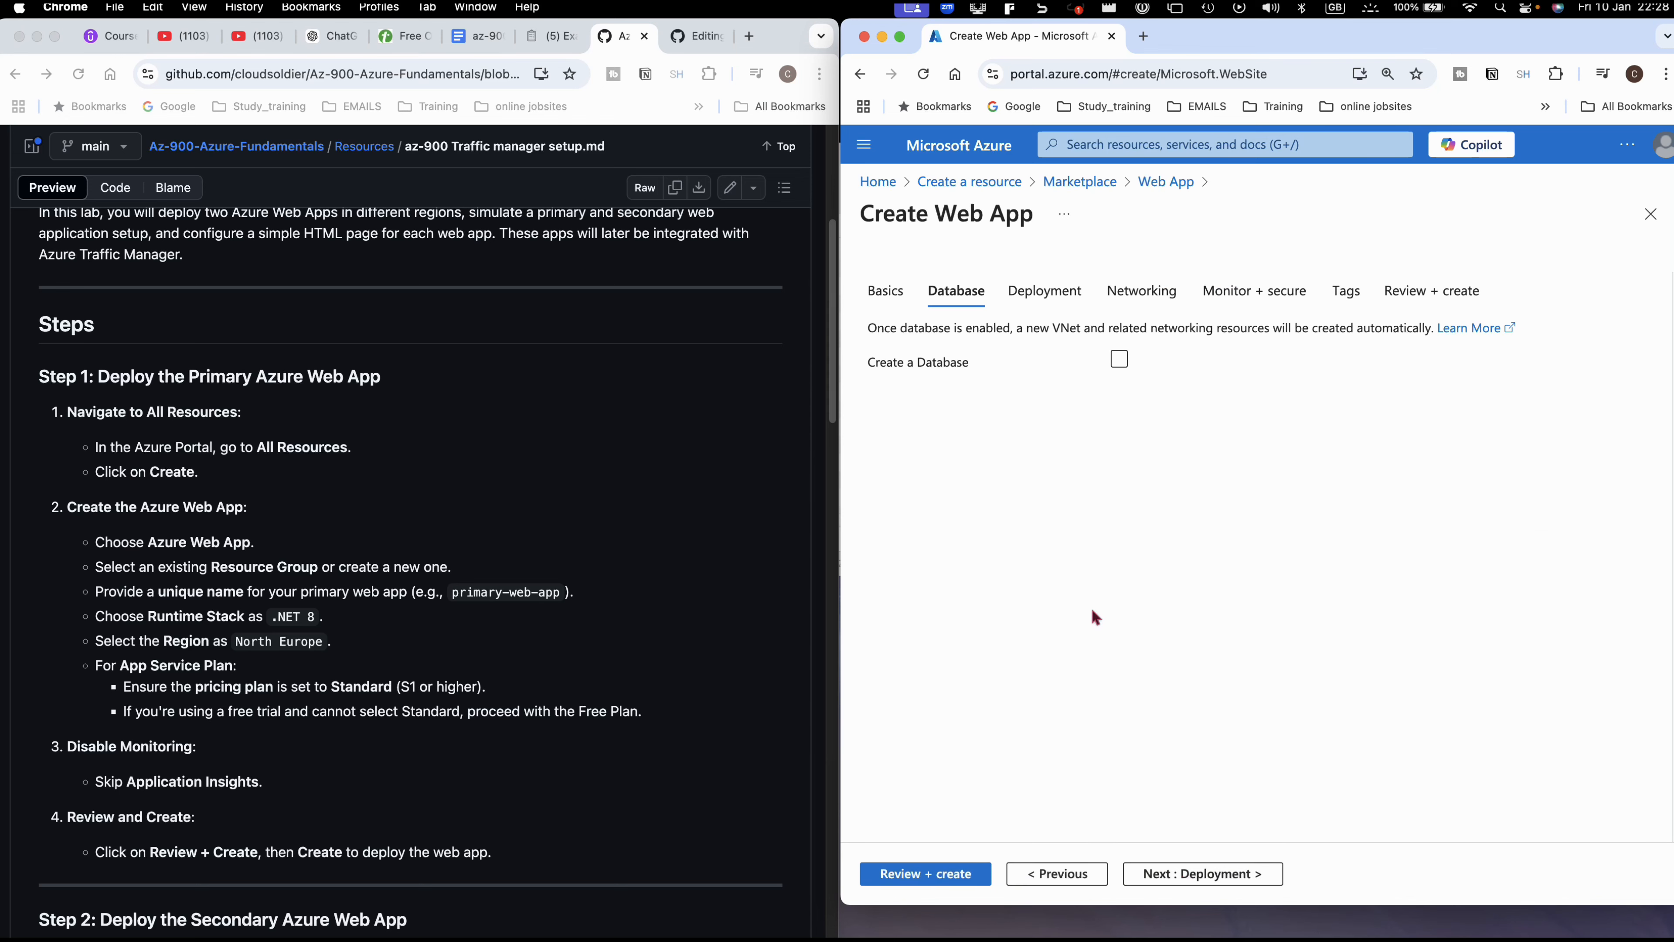
{"action": "left_click", "coordinate": [1161, 871]}
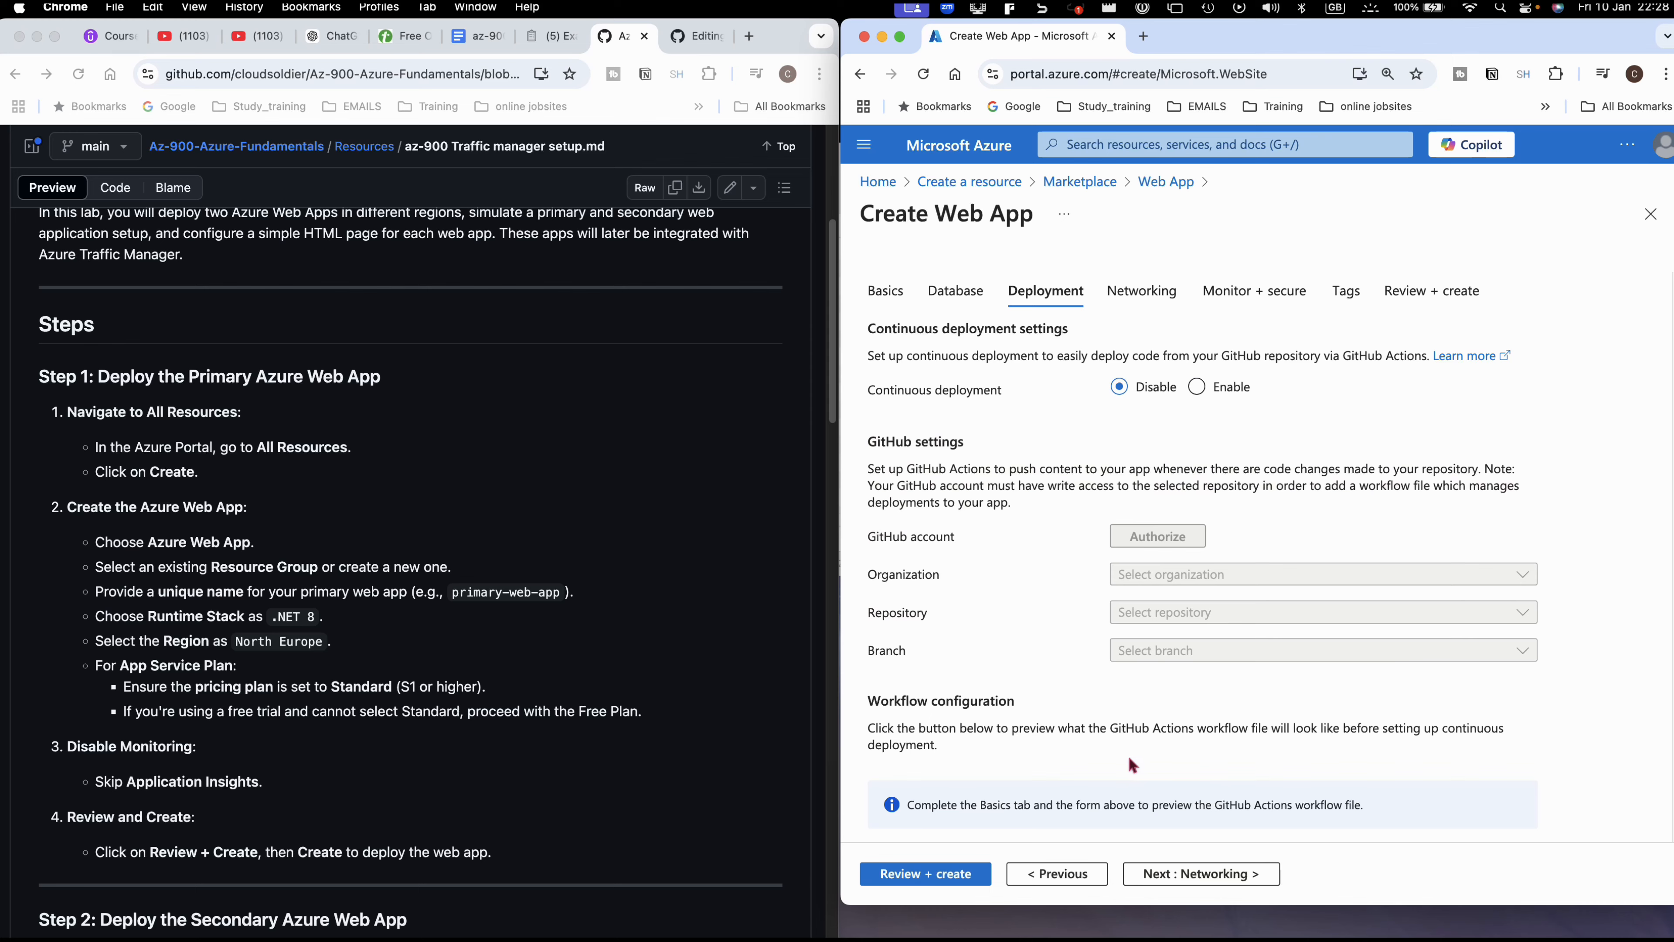
{"action": "scroll", "coordinate": [1134, 762], "scroll_direction": "down", "scroll_amount": 3}
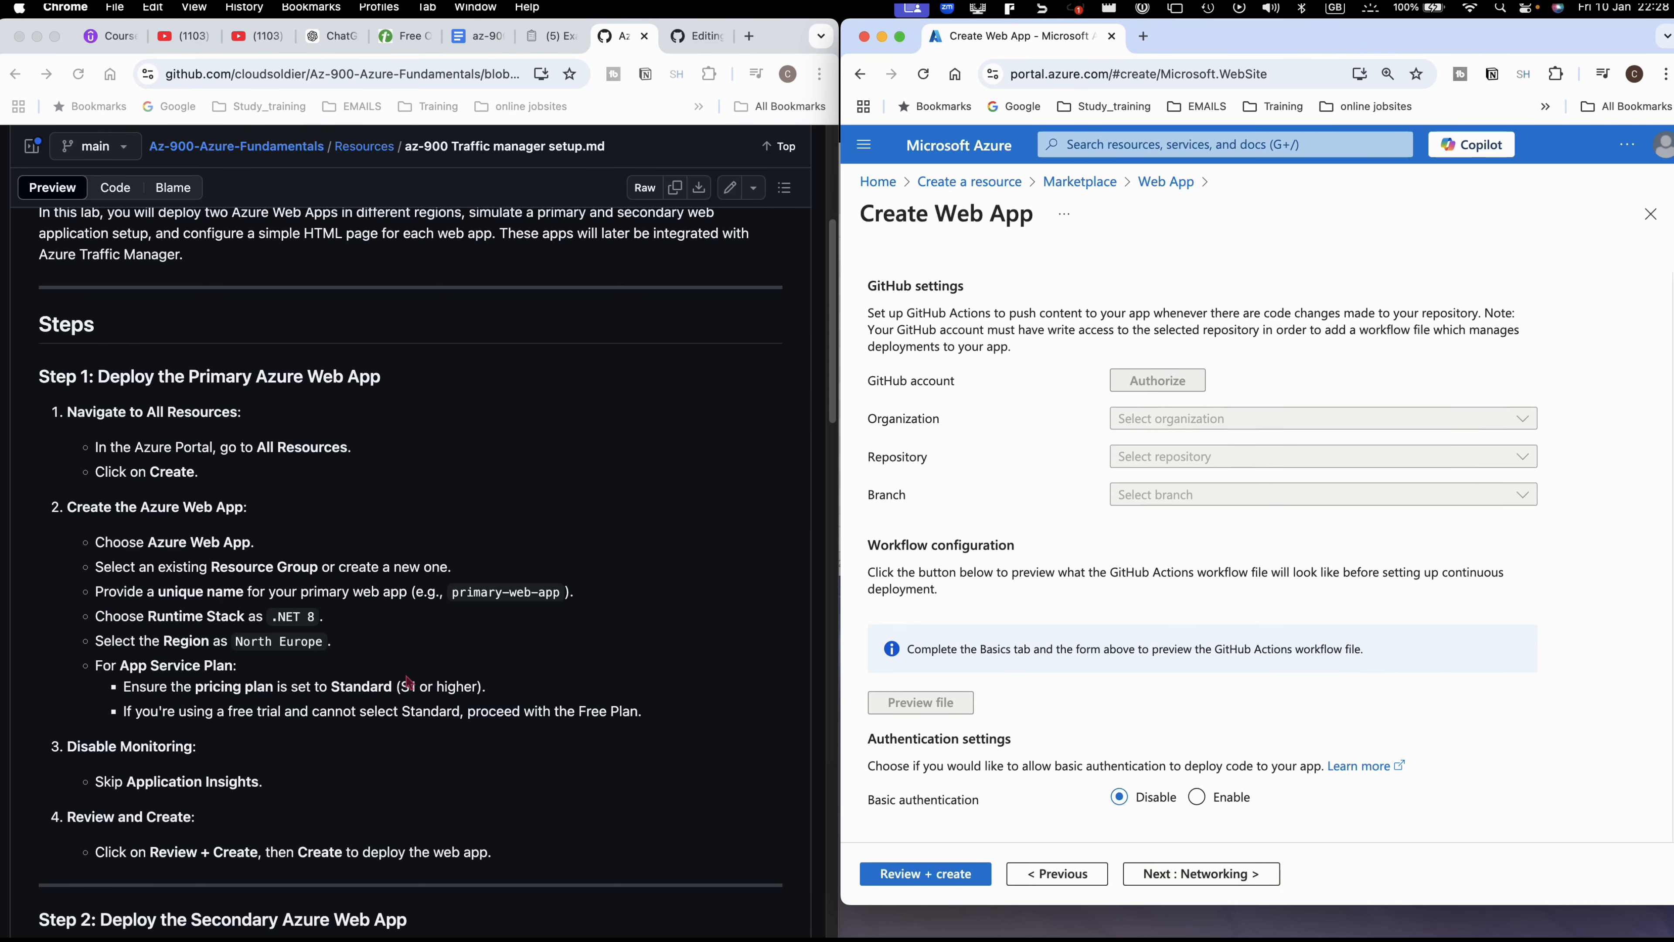
{"action": "scroll", "coordinate": [406, 682], "scroll_direction": "down", "scroll_amount": 4}
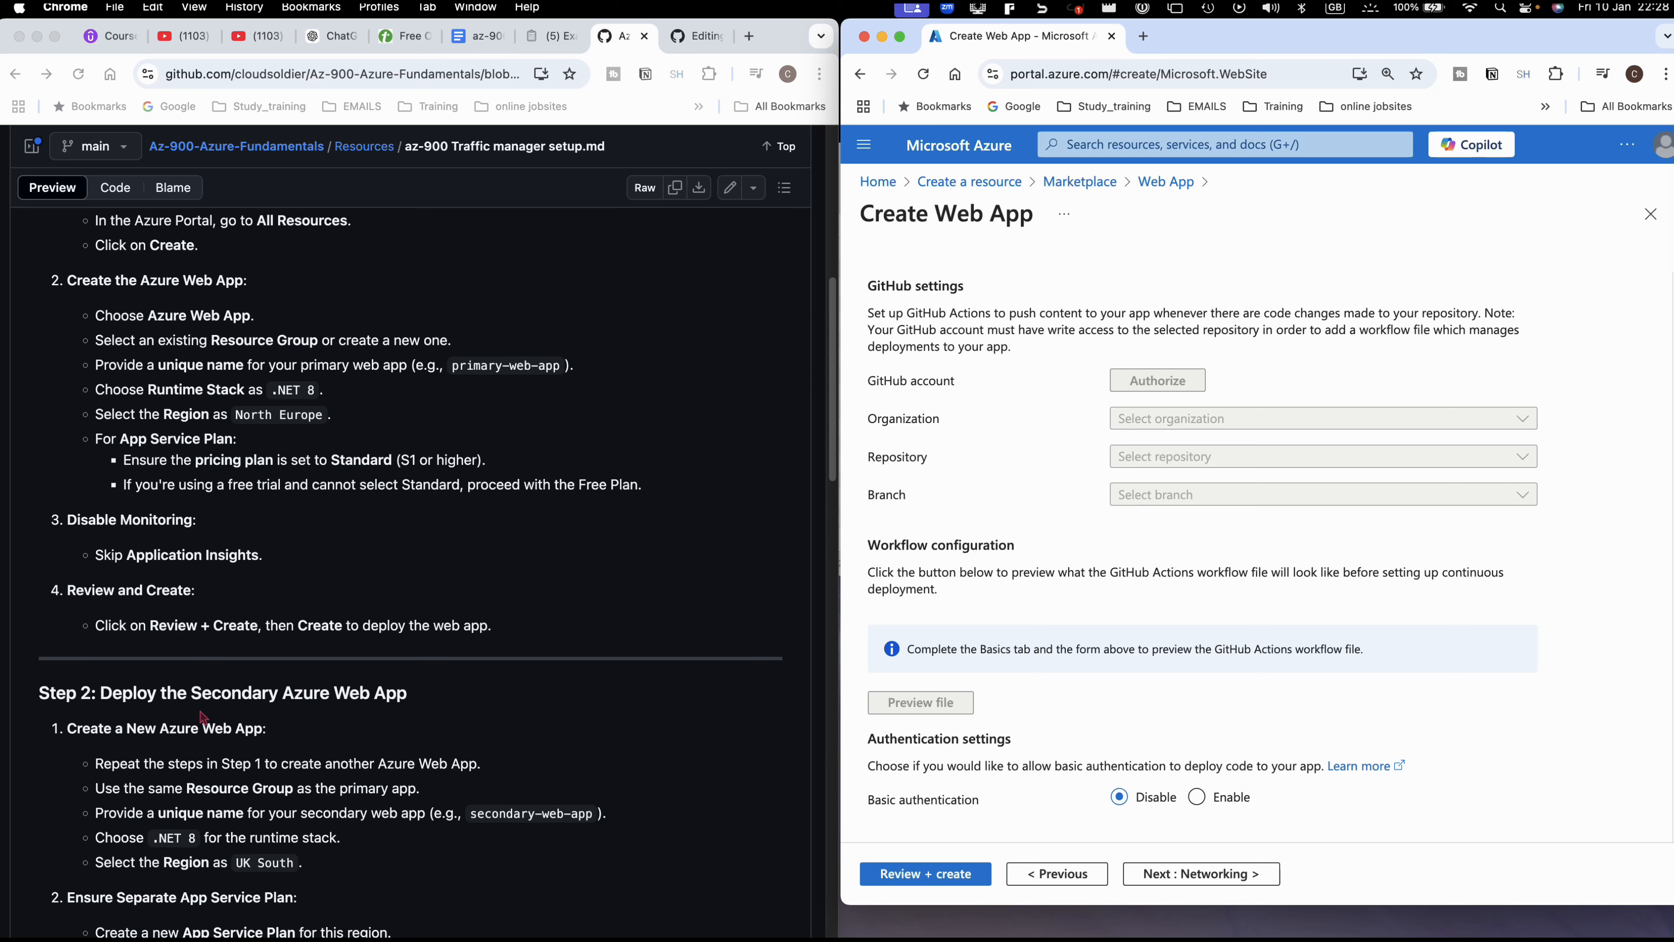
{"action": "left_click", "coordinate": [1165, 874]}
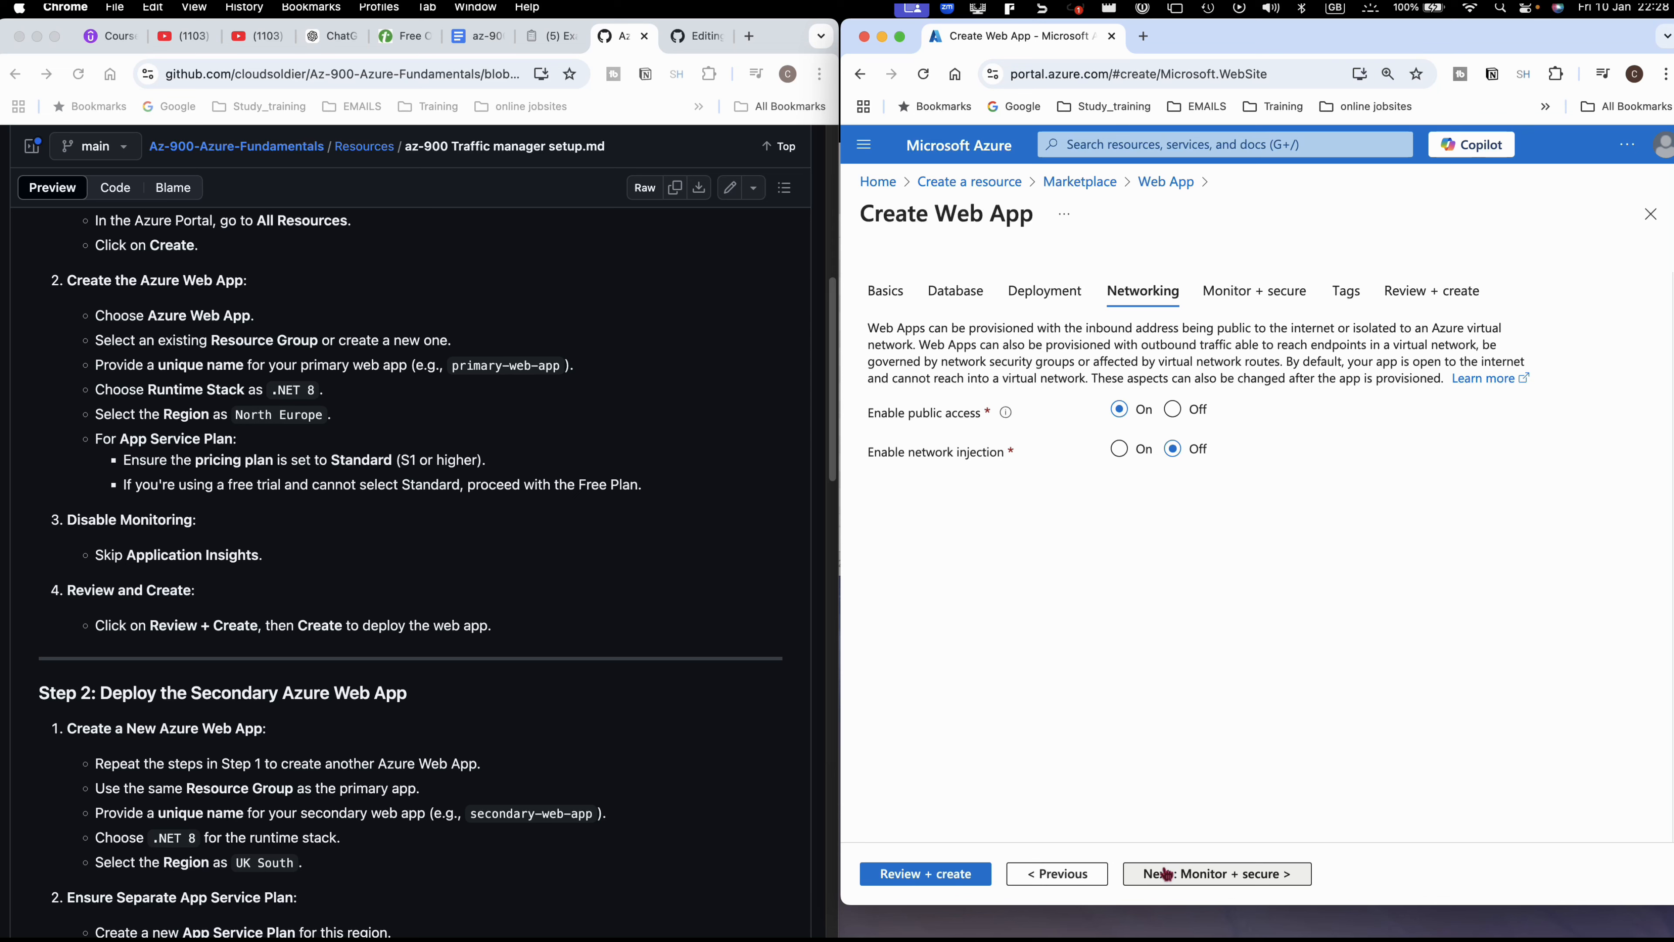
{"action": "left_click", "coordinate": [1246, 881]}
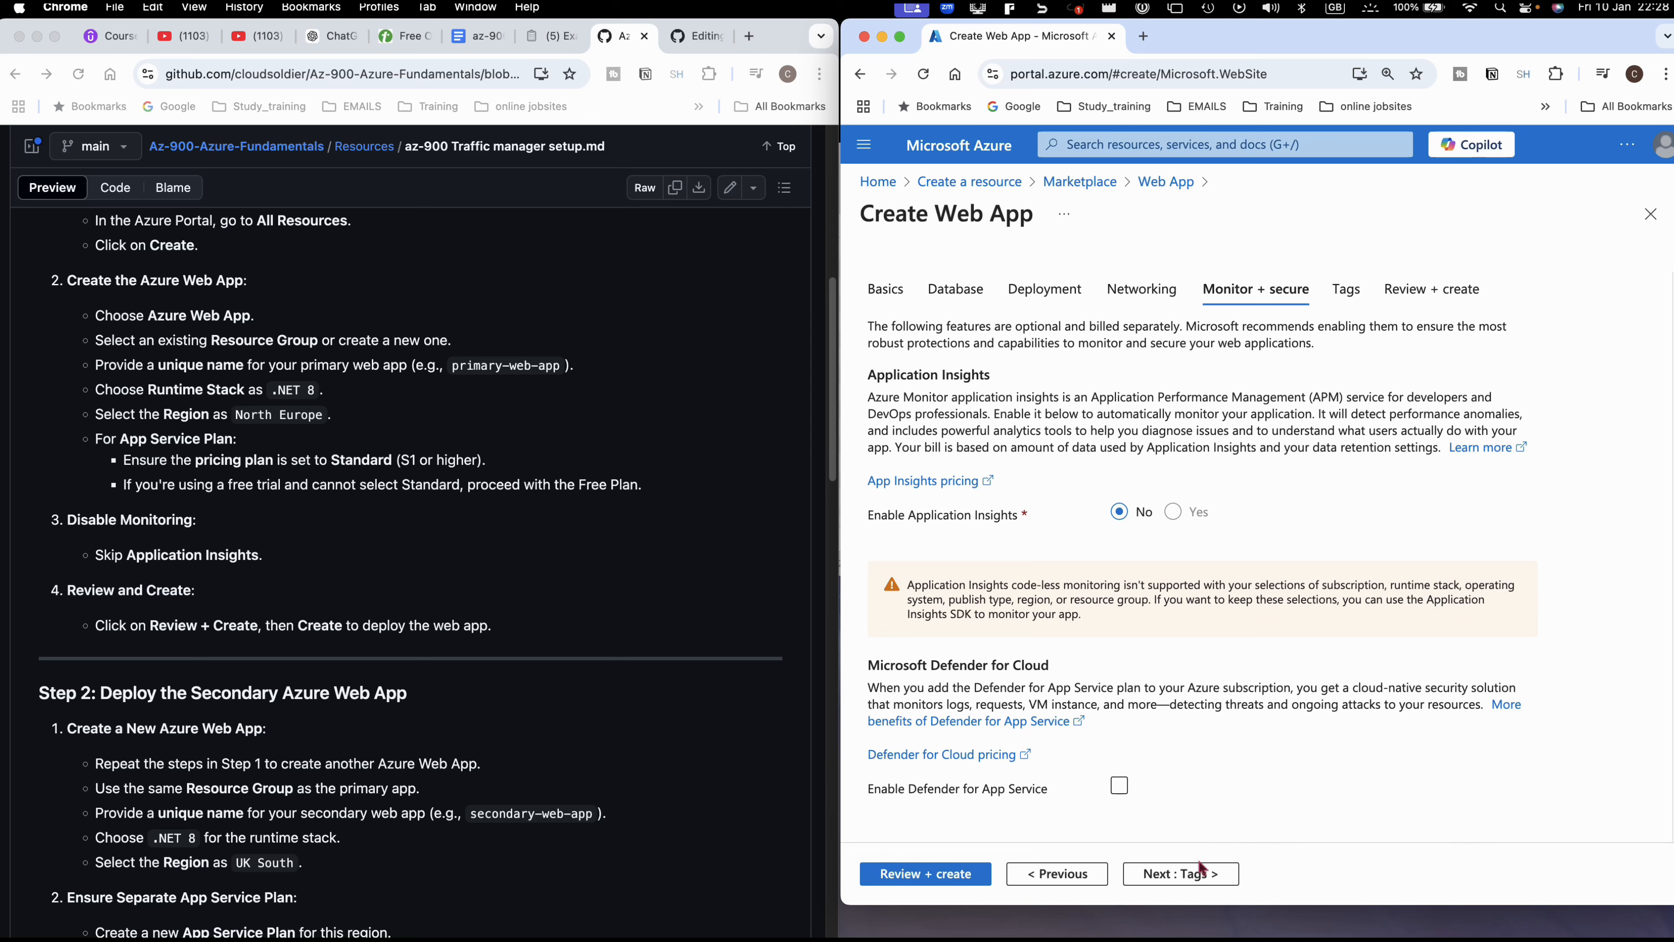
{"action": "left_click", "coordinate": [1198, 881]}
{"action": "left_click", "coordinate": [1206, 875]}
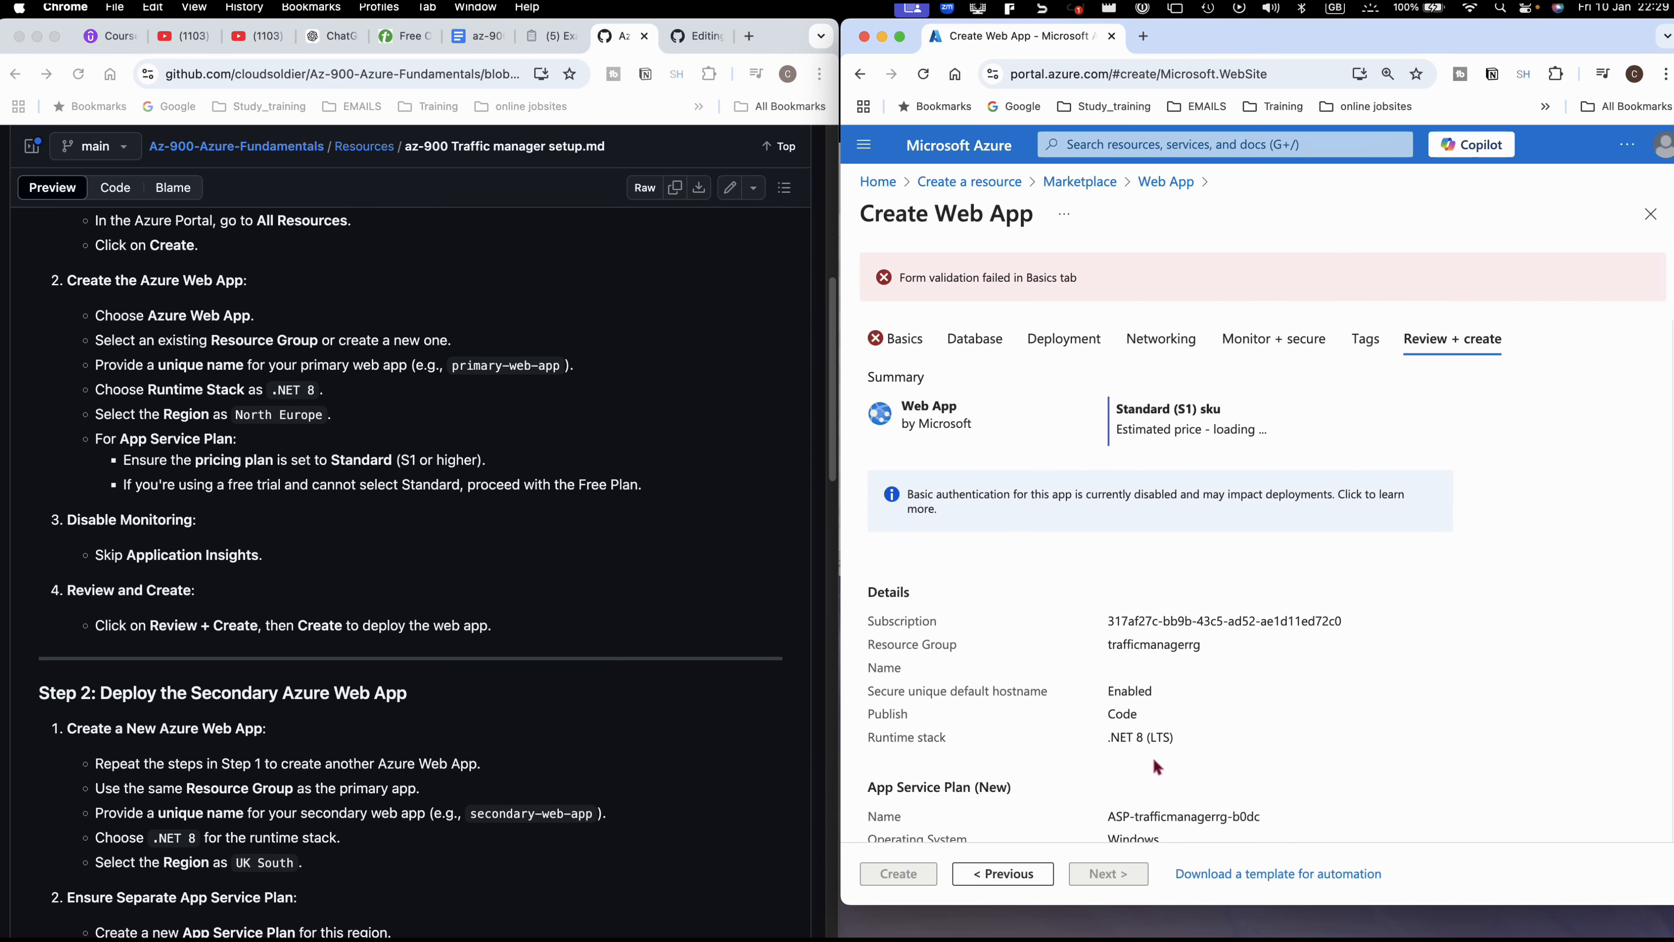
- Return to the basic settings, name the web app primary-web-app11 and turn off the secure unique default hostname
{"action": "left_click", "coordinate": [899, 345]}
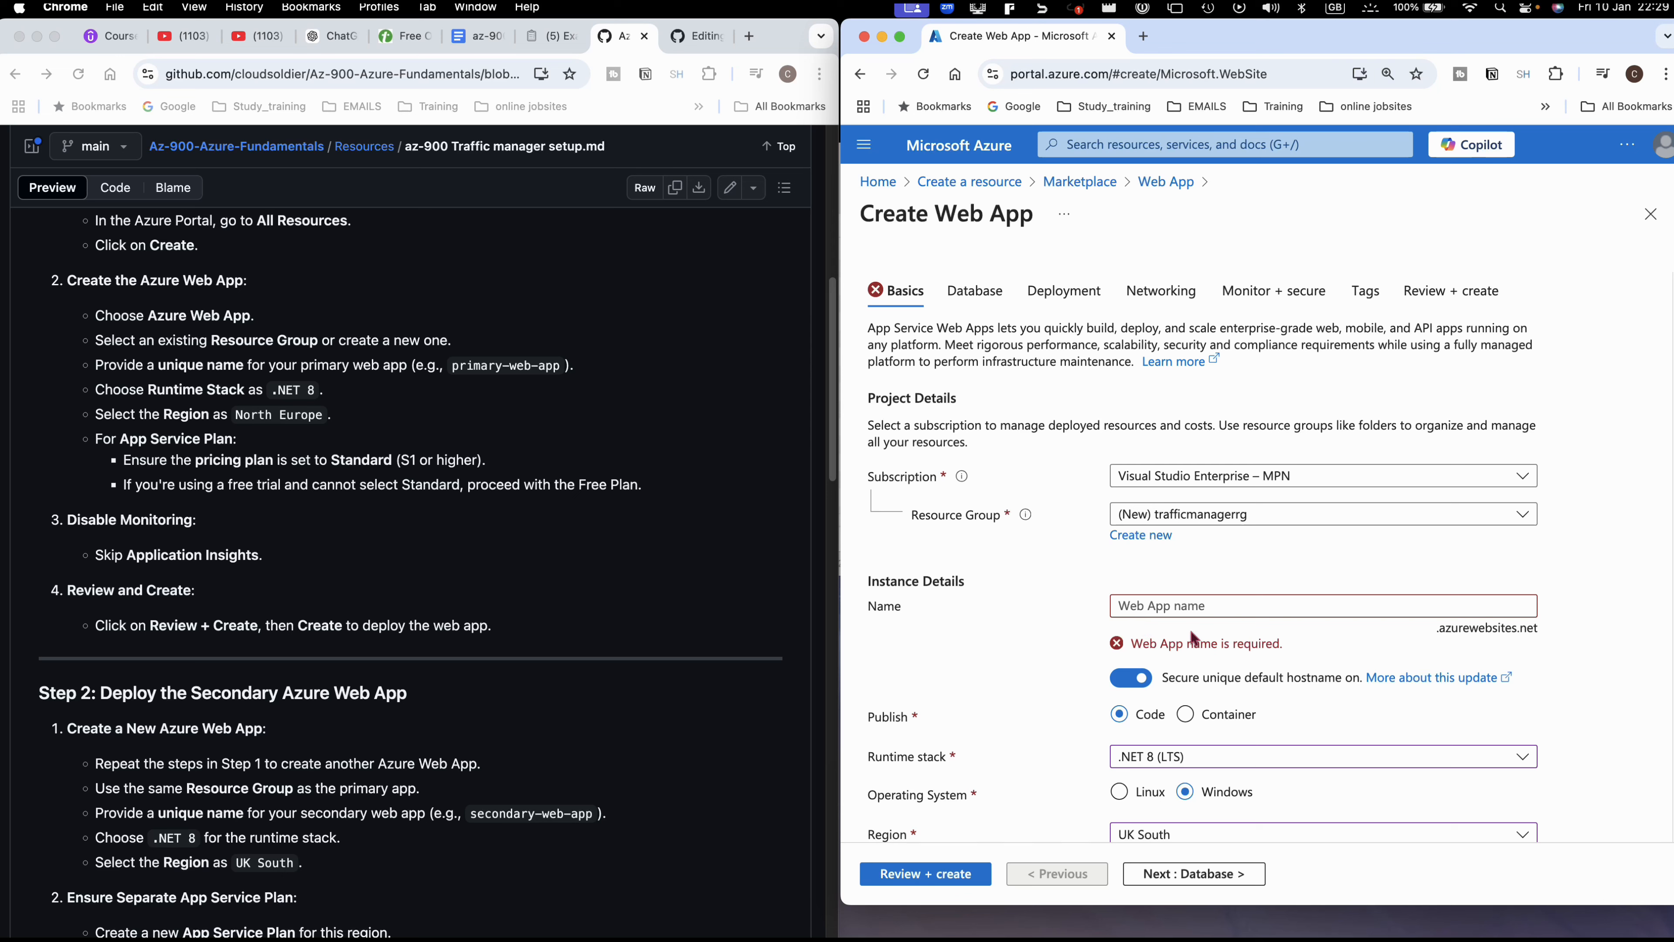
{"action": "scroll", "coordinate": [666, 582], "scroll_direction": "up", "scroll_amount": 3}
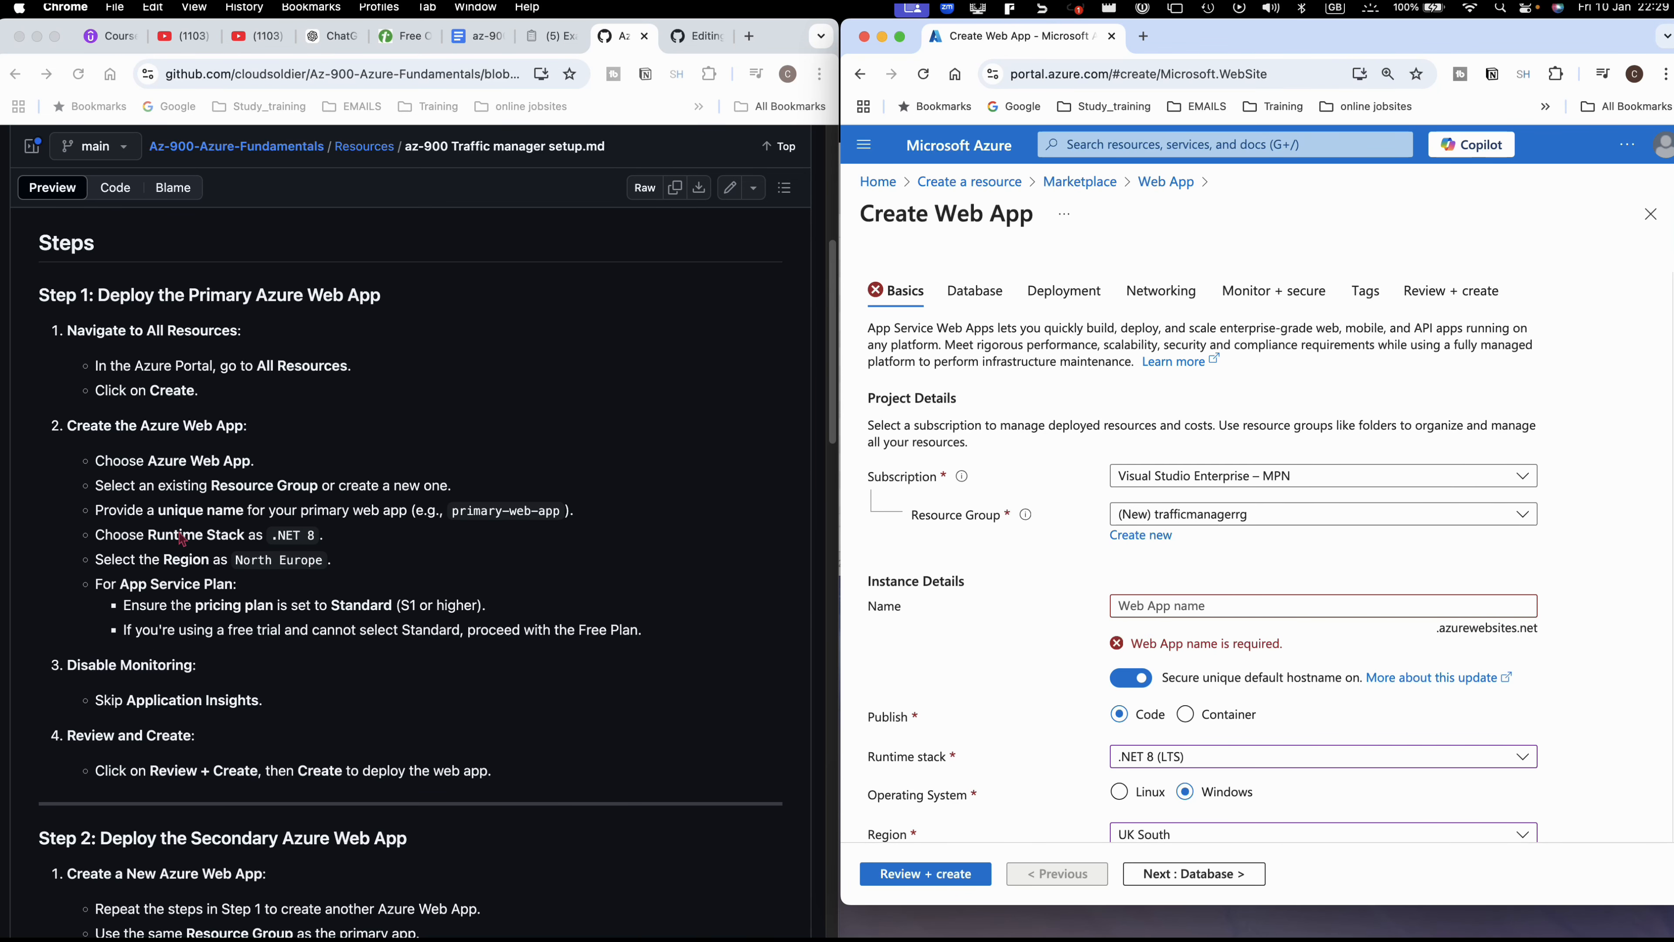
{"action": "left_click", "coordinate": [1151, 604]}
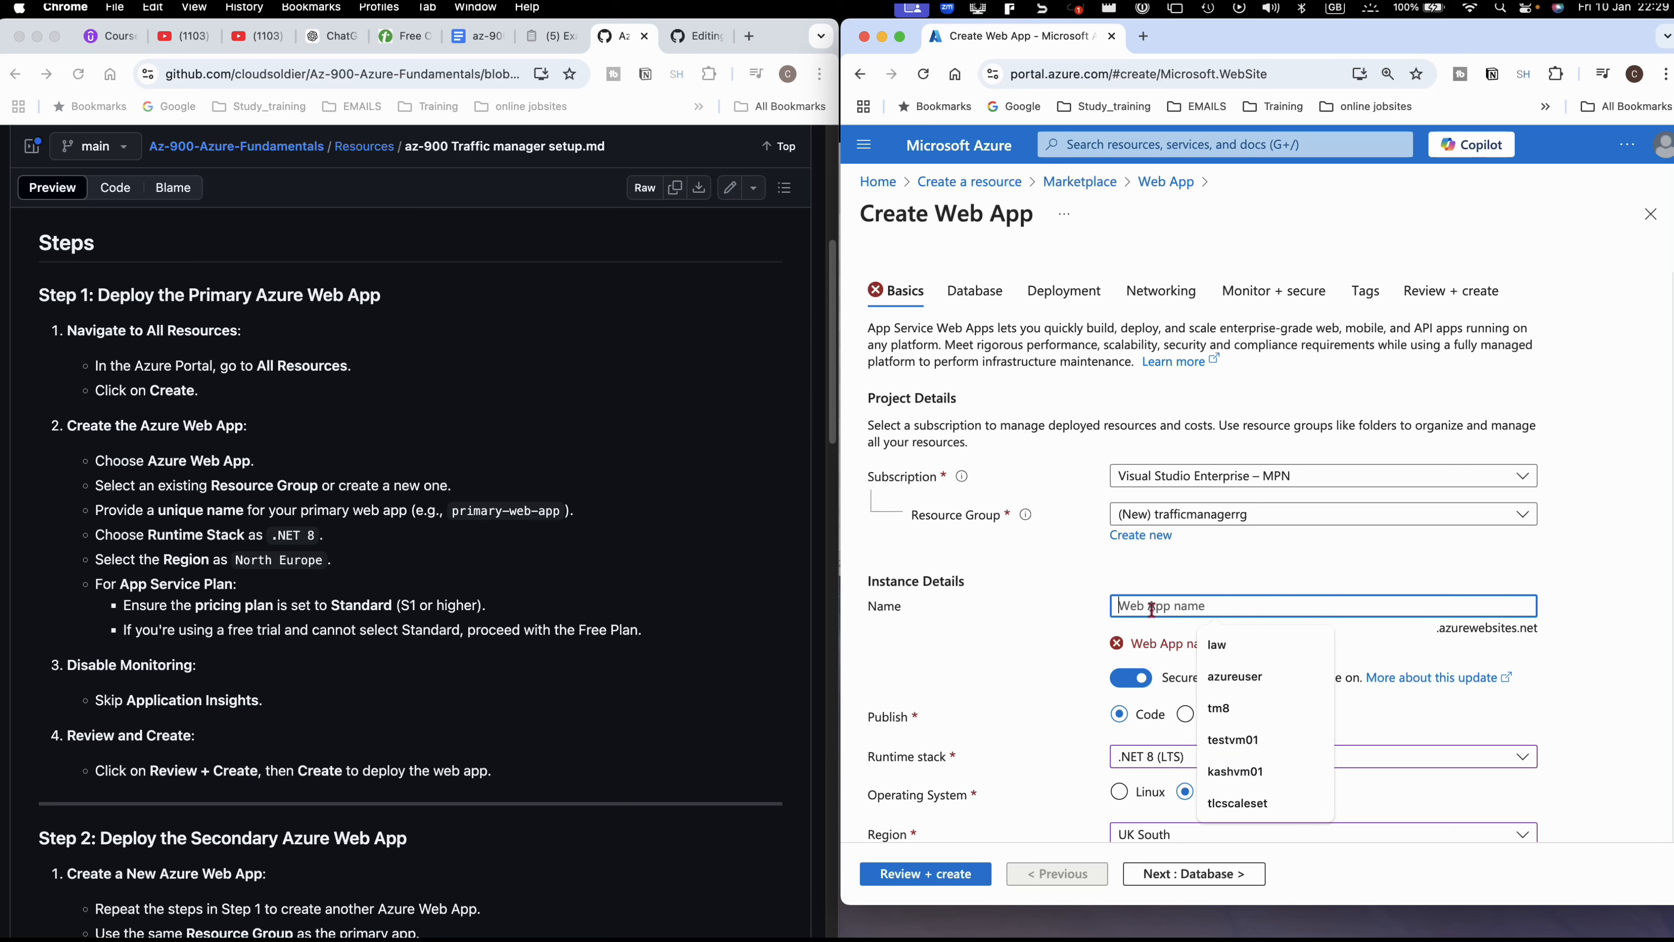
{"action": "type", "text": "primar"}
{"action": "type", "text": "y"}
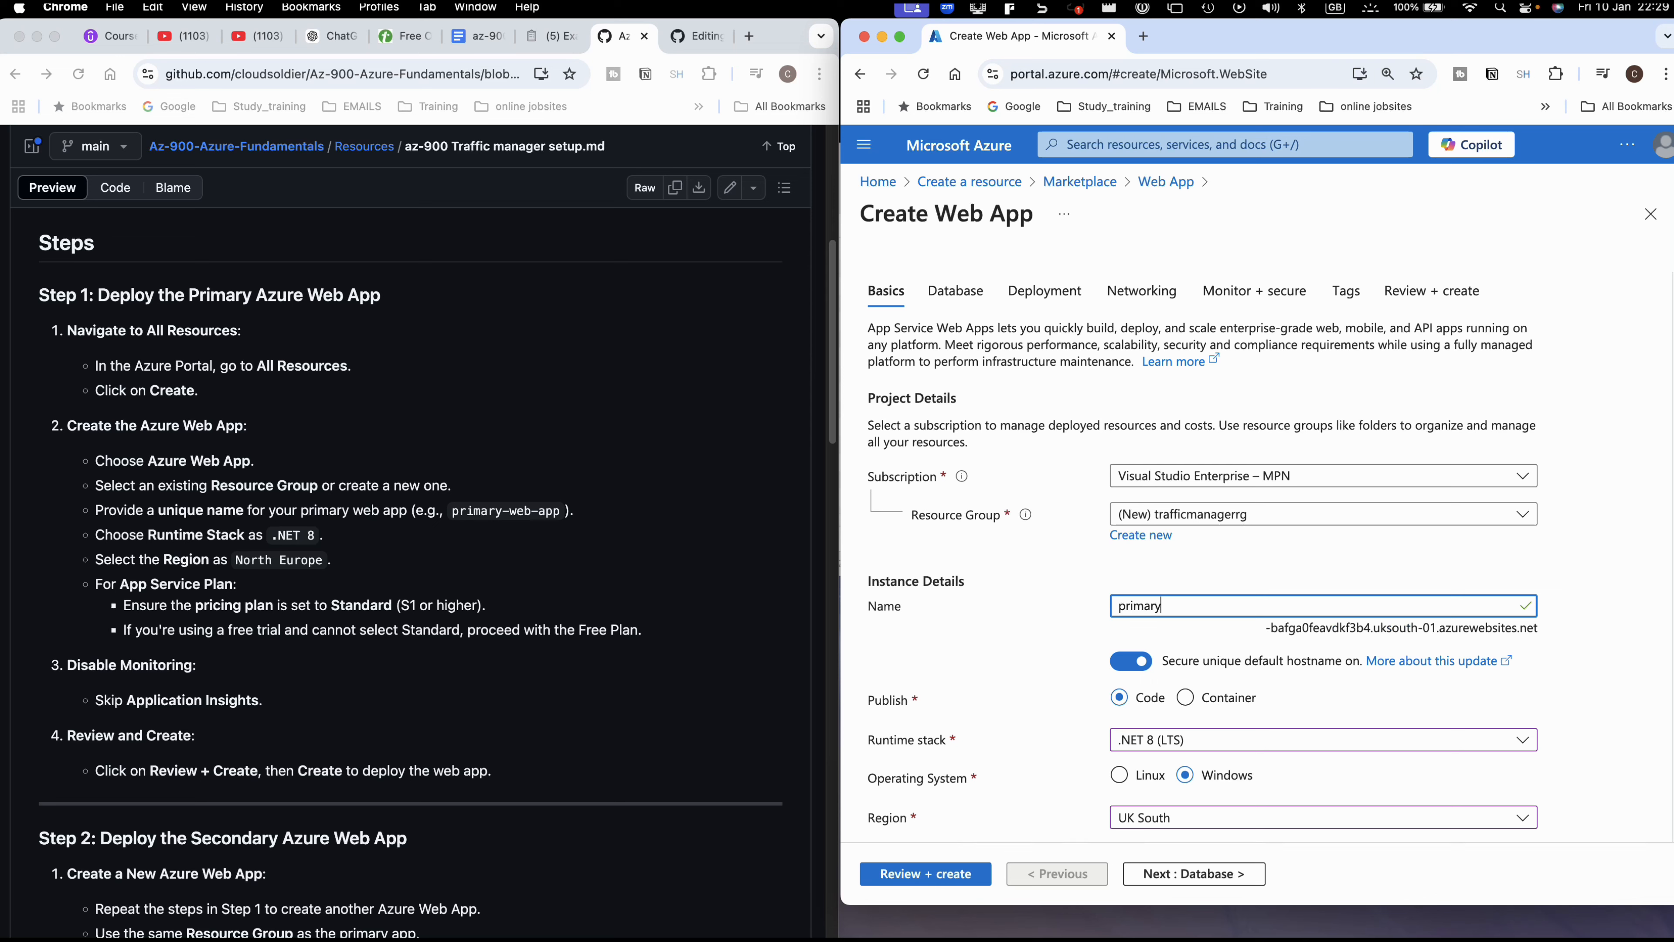
{"action": "type", "text": "-web-app"}
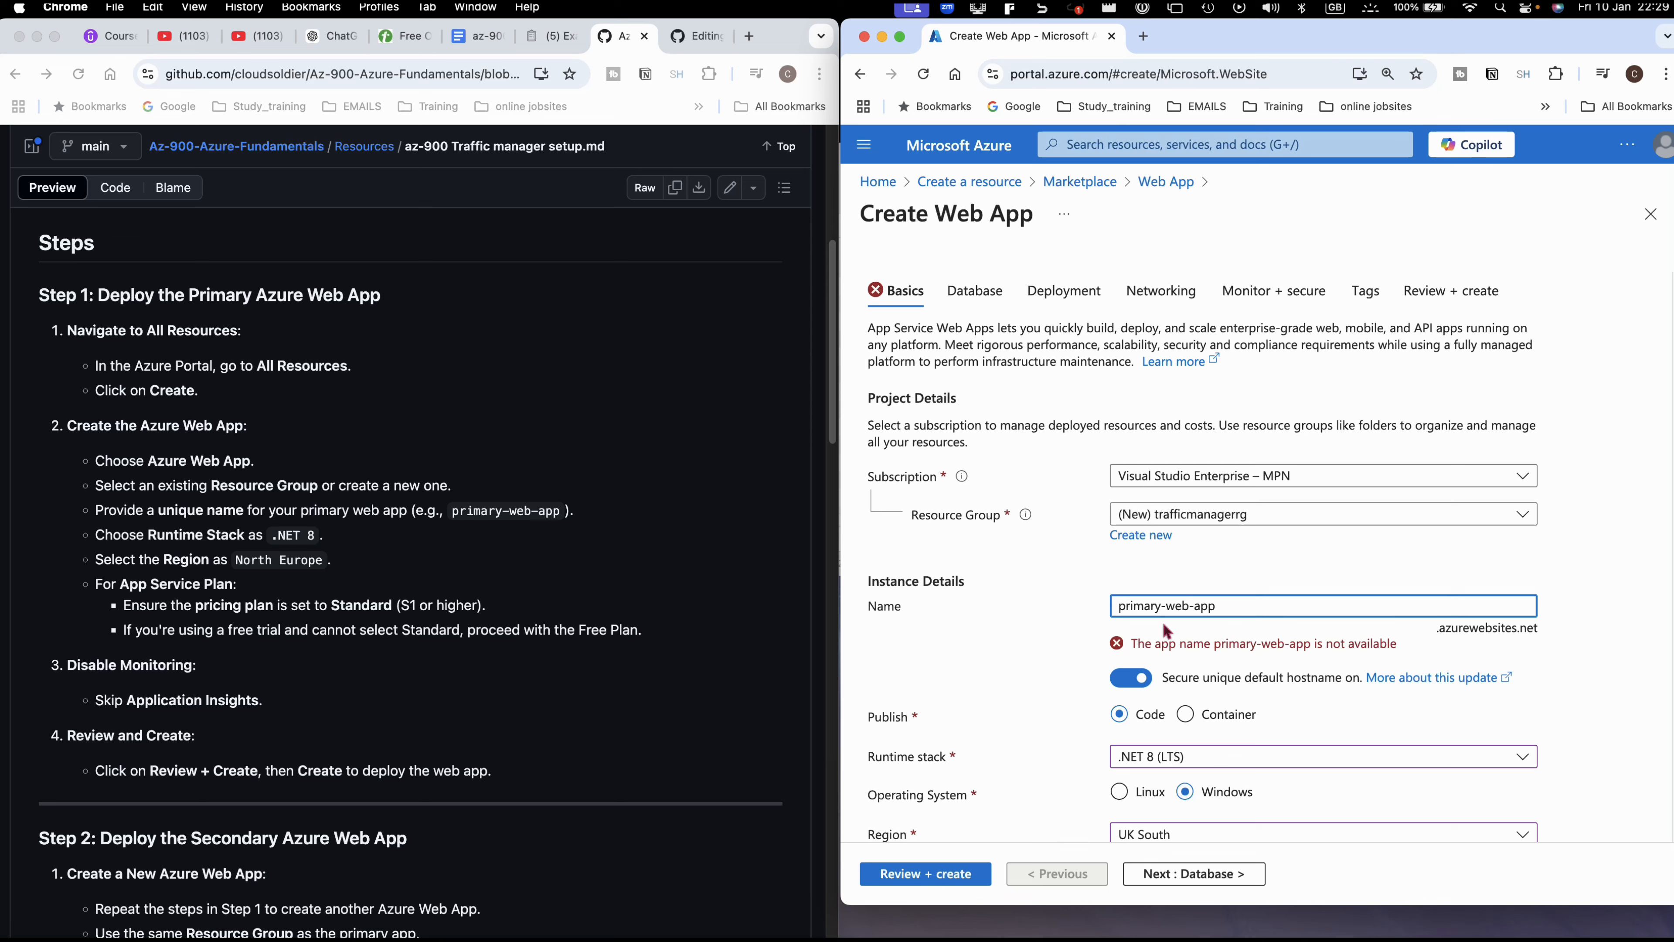
{"action": "type", "text": "11"}
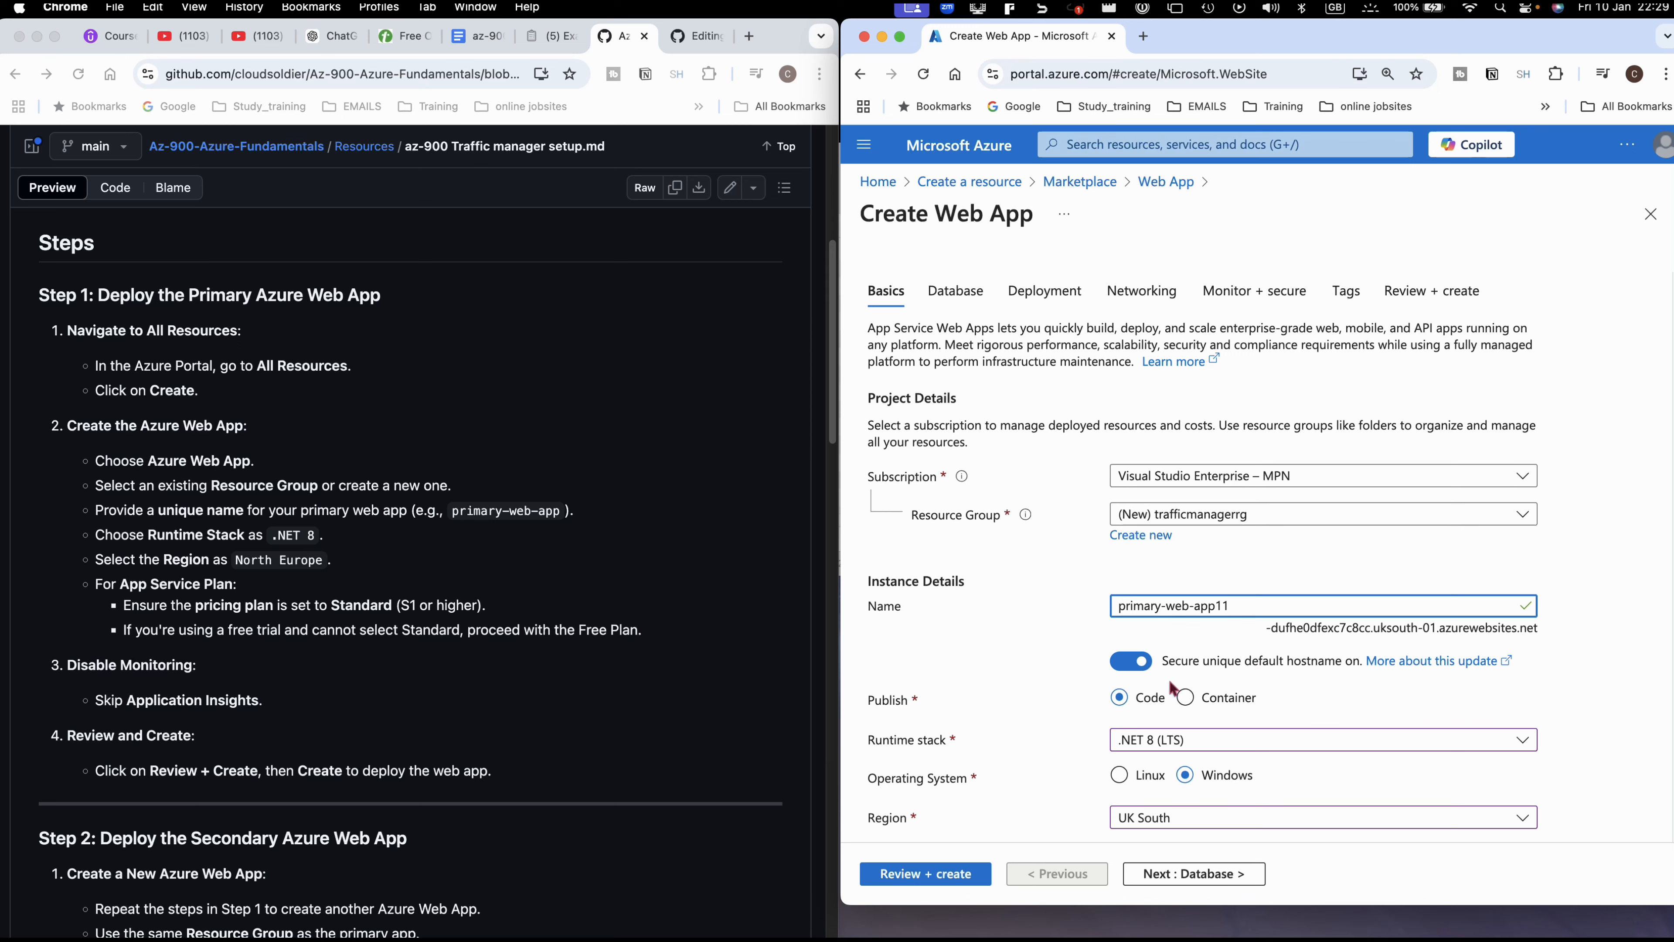
{"action": "left_click", "coordinate": [1129, 662]}
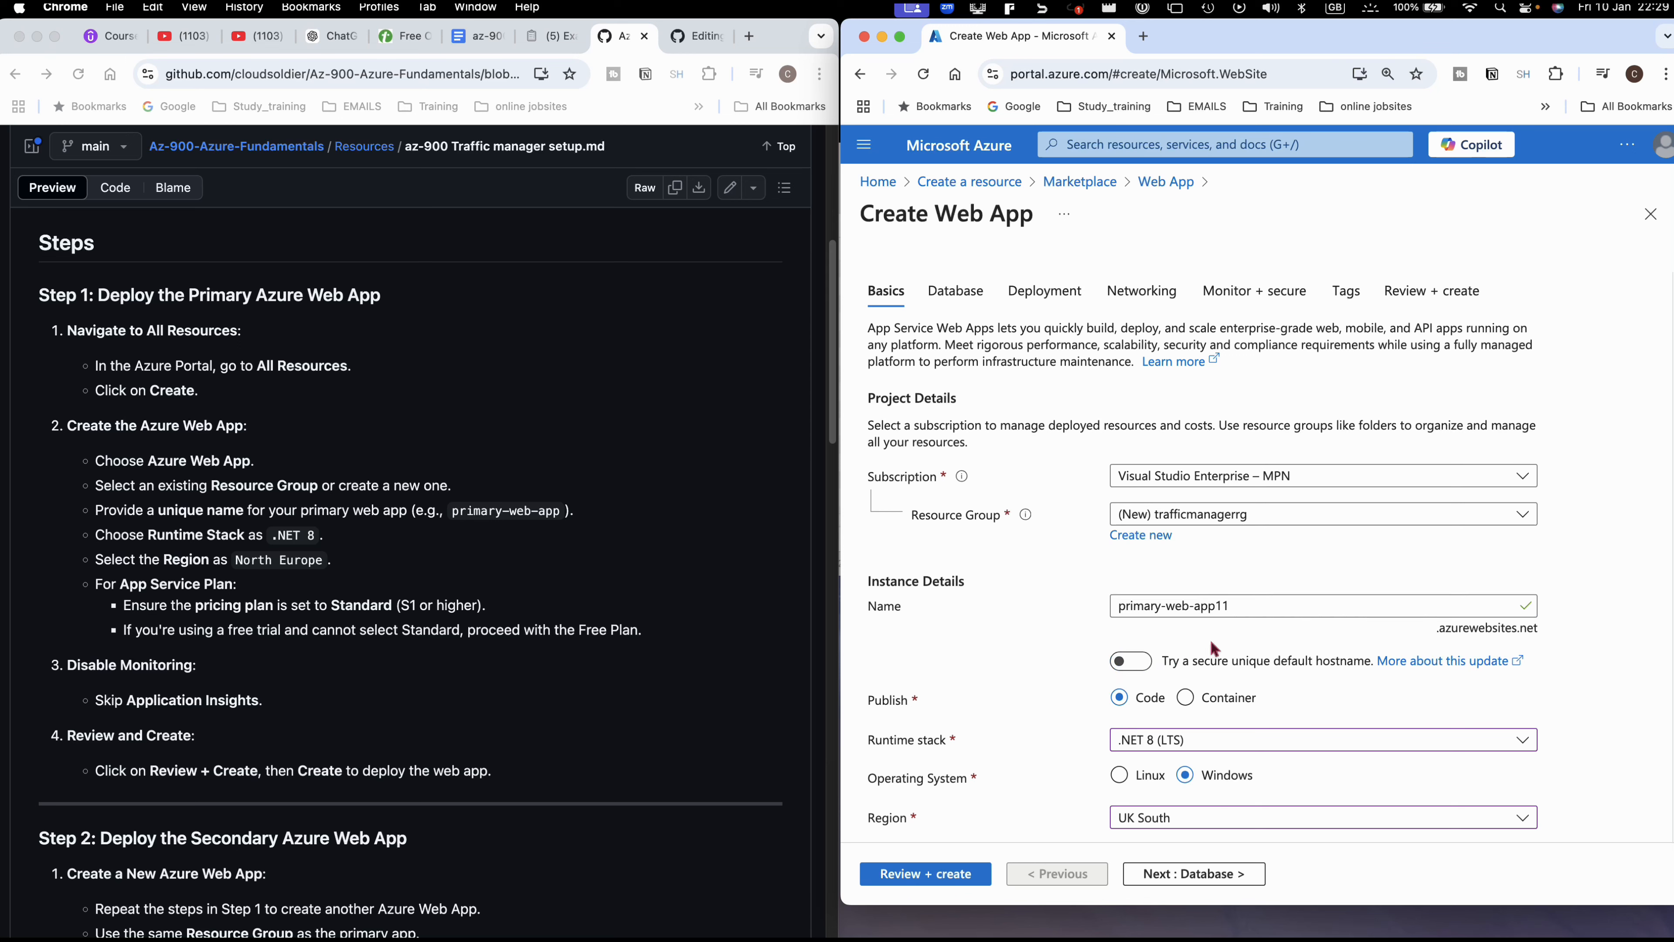
- Review the primary web app's configuration and deploy it
{"action": "scroll", "coordinate": [1214, 681], "scroll_direction": "down", "scroll_amount": 1}
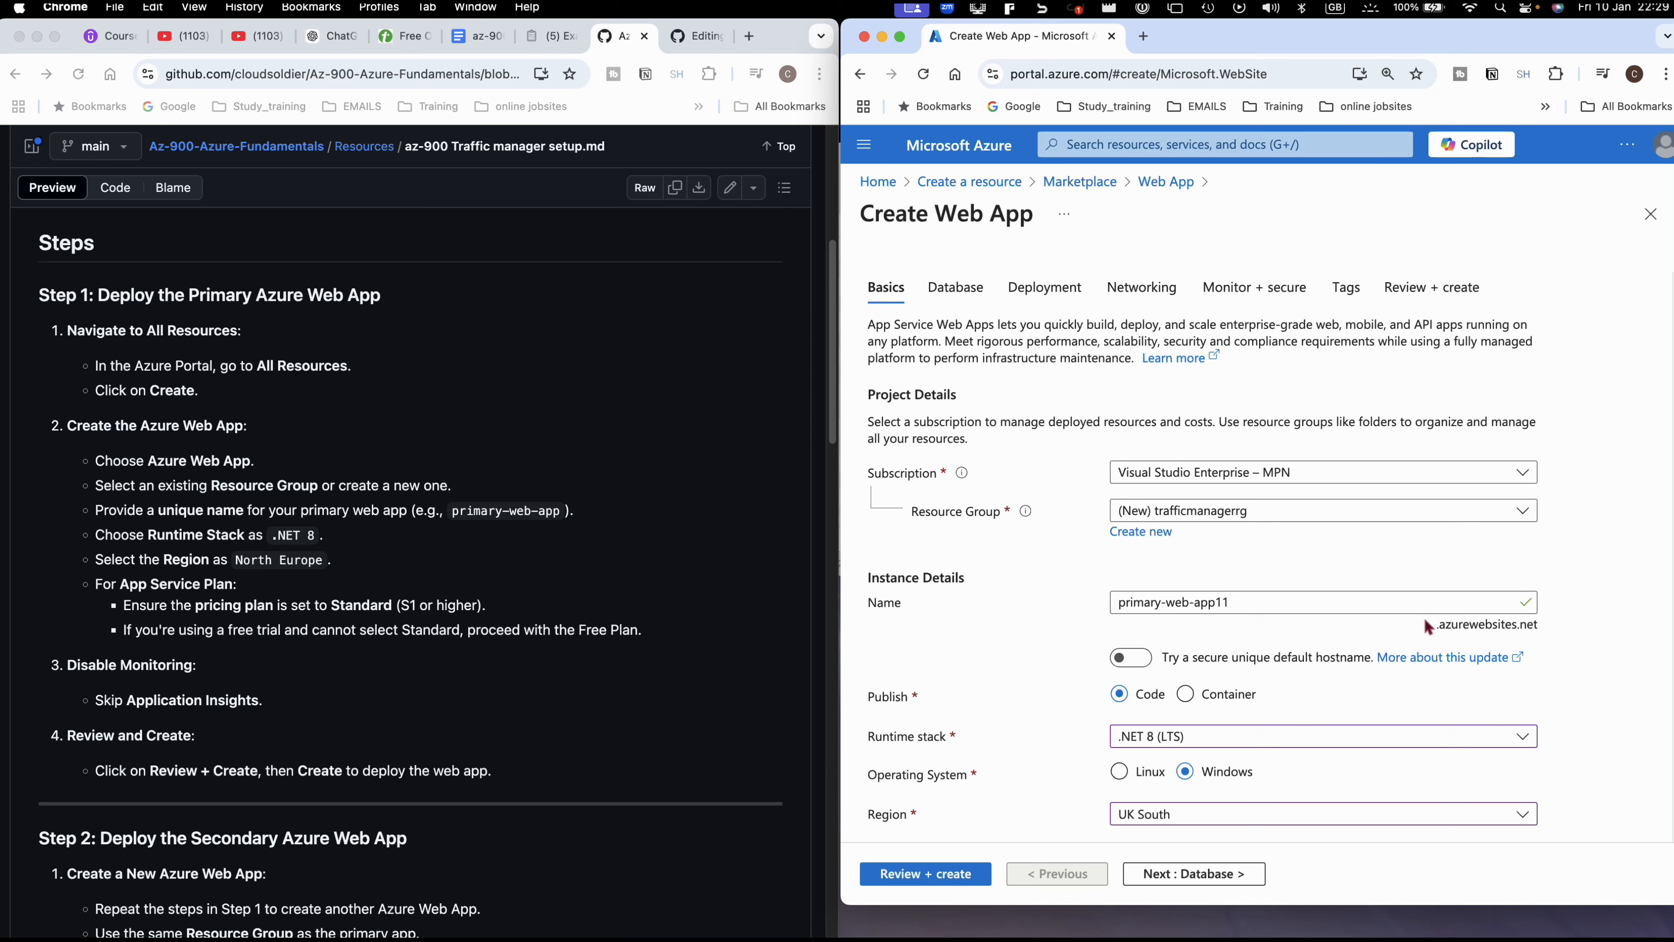
{"action": "scroll", "coordinate": [1304, 758], "scroll_direction": "down", "scroll_amount": 1}
{"action": "scroll", "coordinate": [1304, 758], "scroll_direction": "down", "scroll_amount": 5}
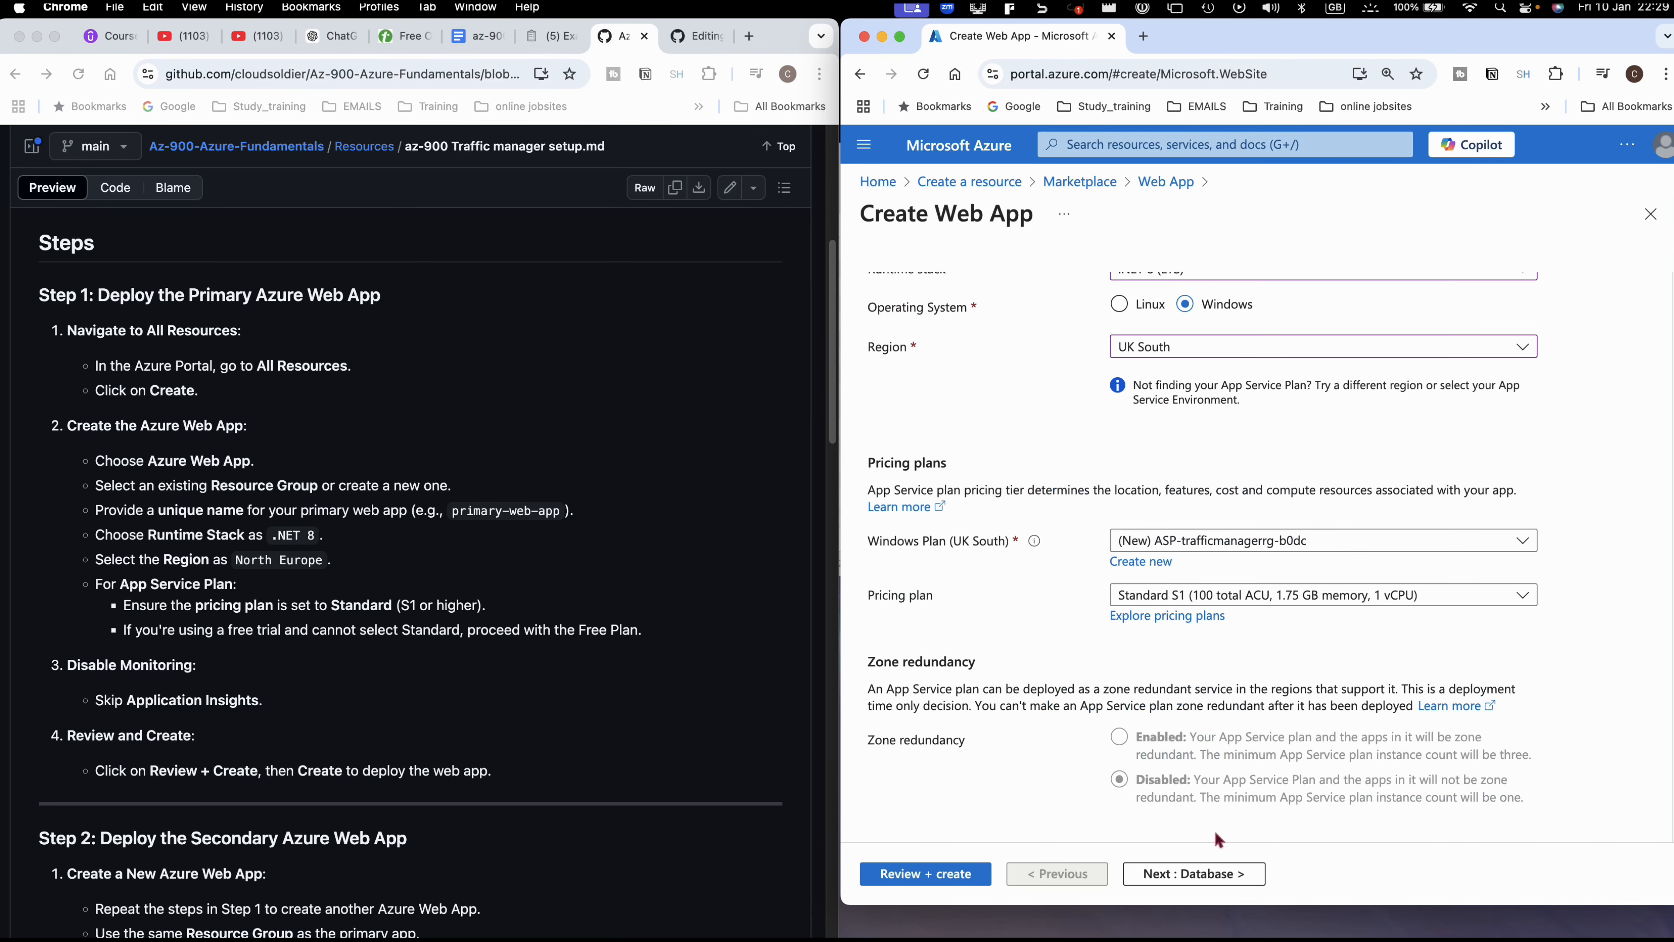
{"action": "left_click", "coordinate": [944, 876]}
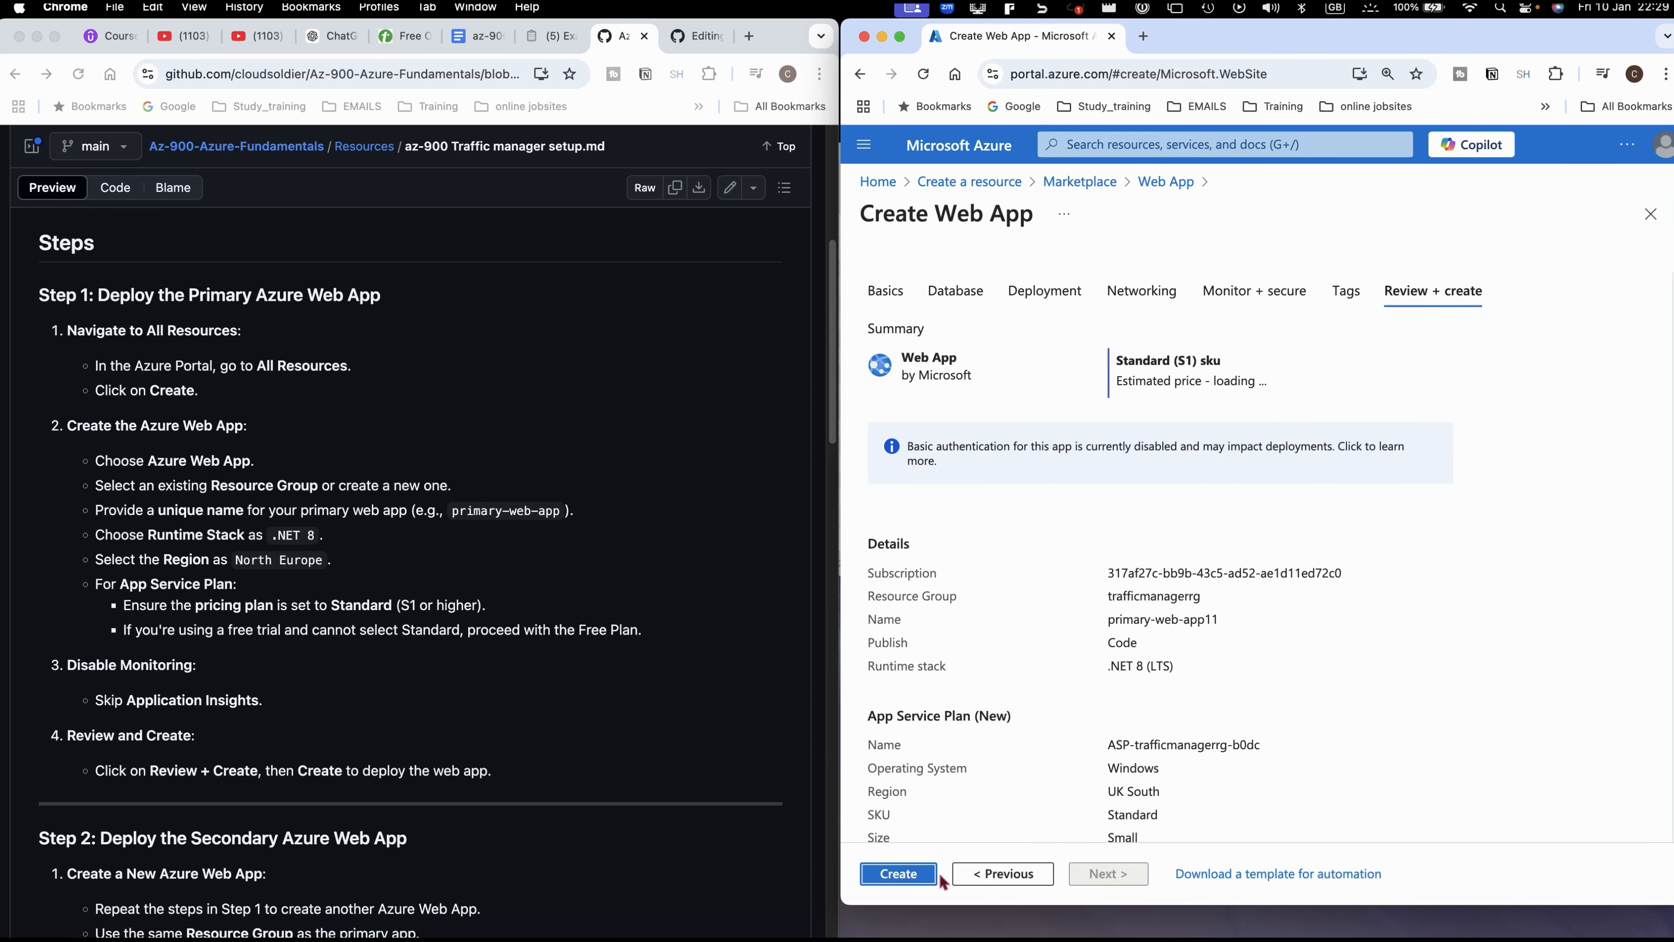
{"action": "left_click", "coordinate": [902, 874]}
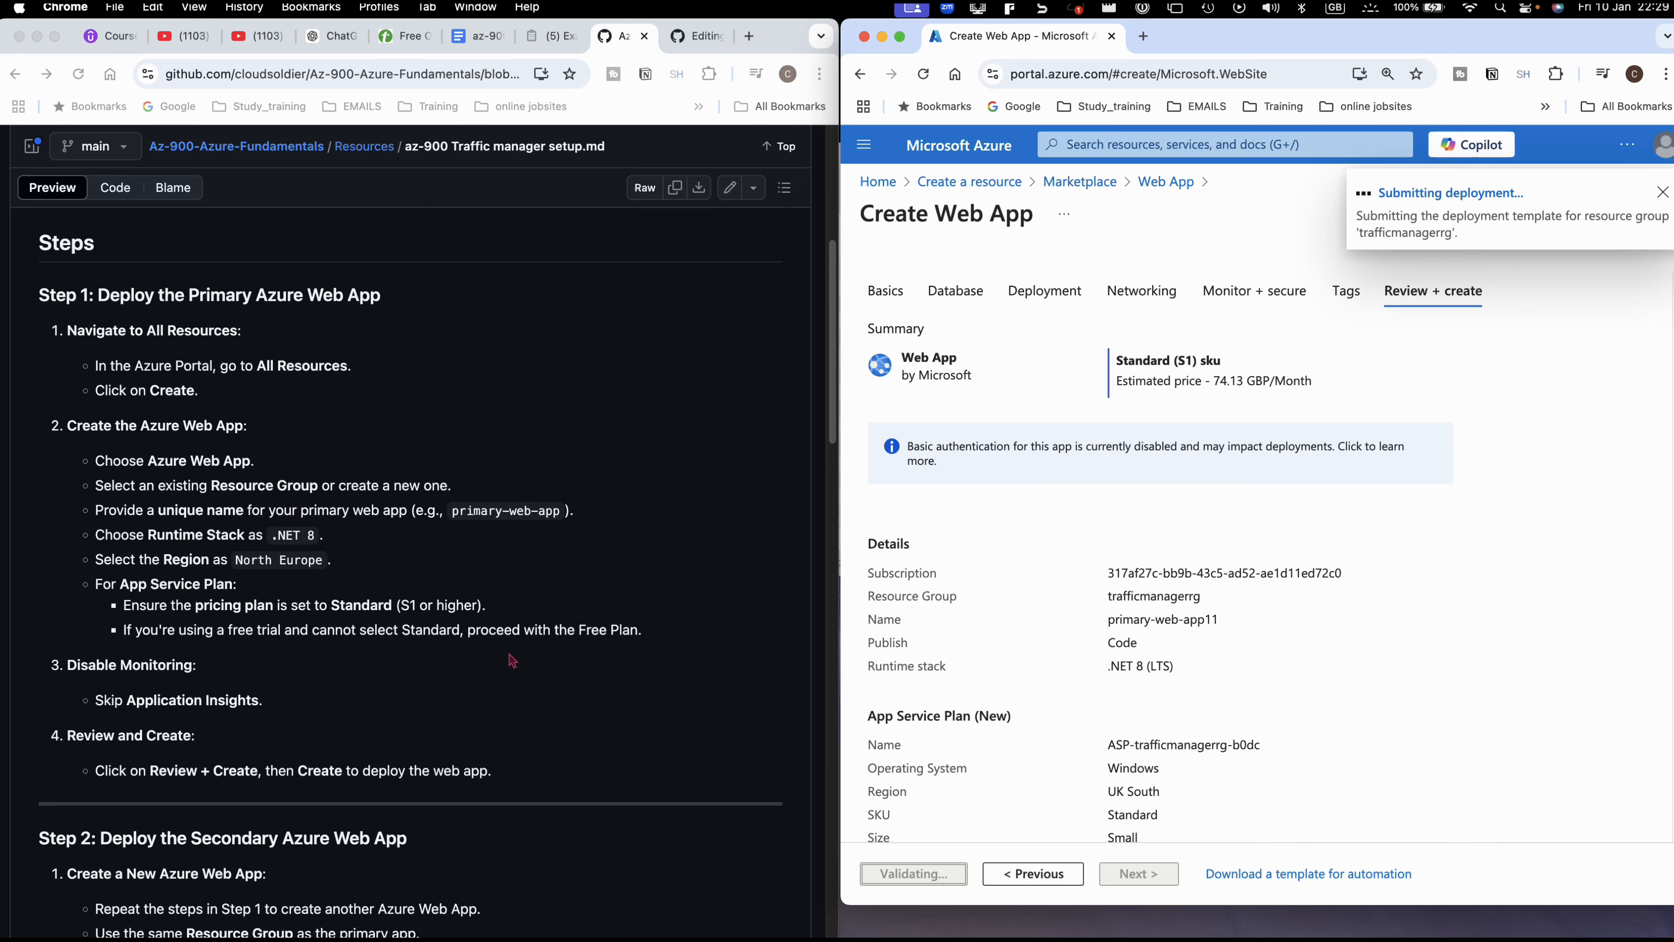
- Check the lab's secondary web app instructions, duplicate the portal's browser tab and continue there with the first signed-in account
{"action": "scroll", "coordinate": [603, 638], "scroll_direction": "down", "scroll_amount": 3}
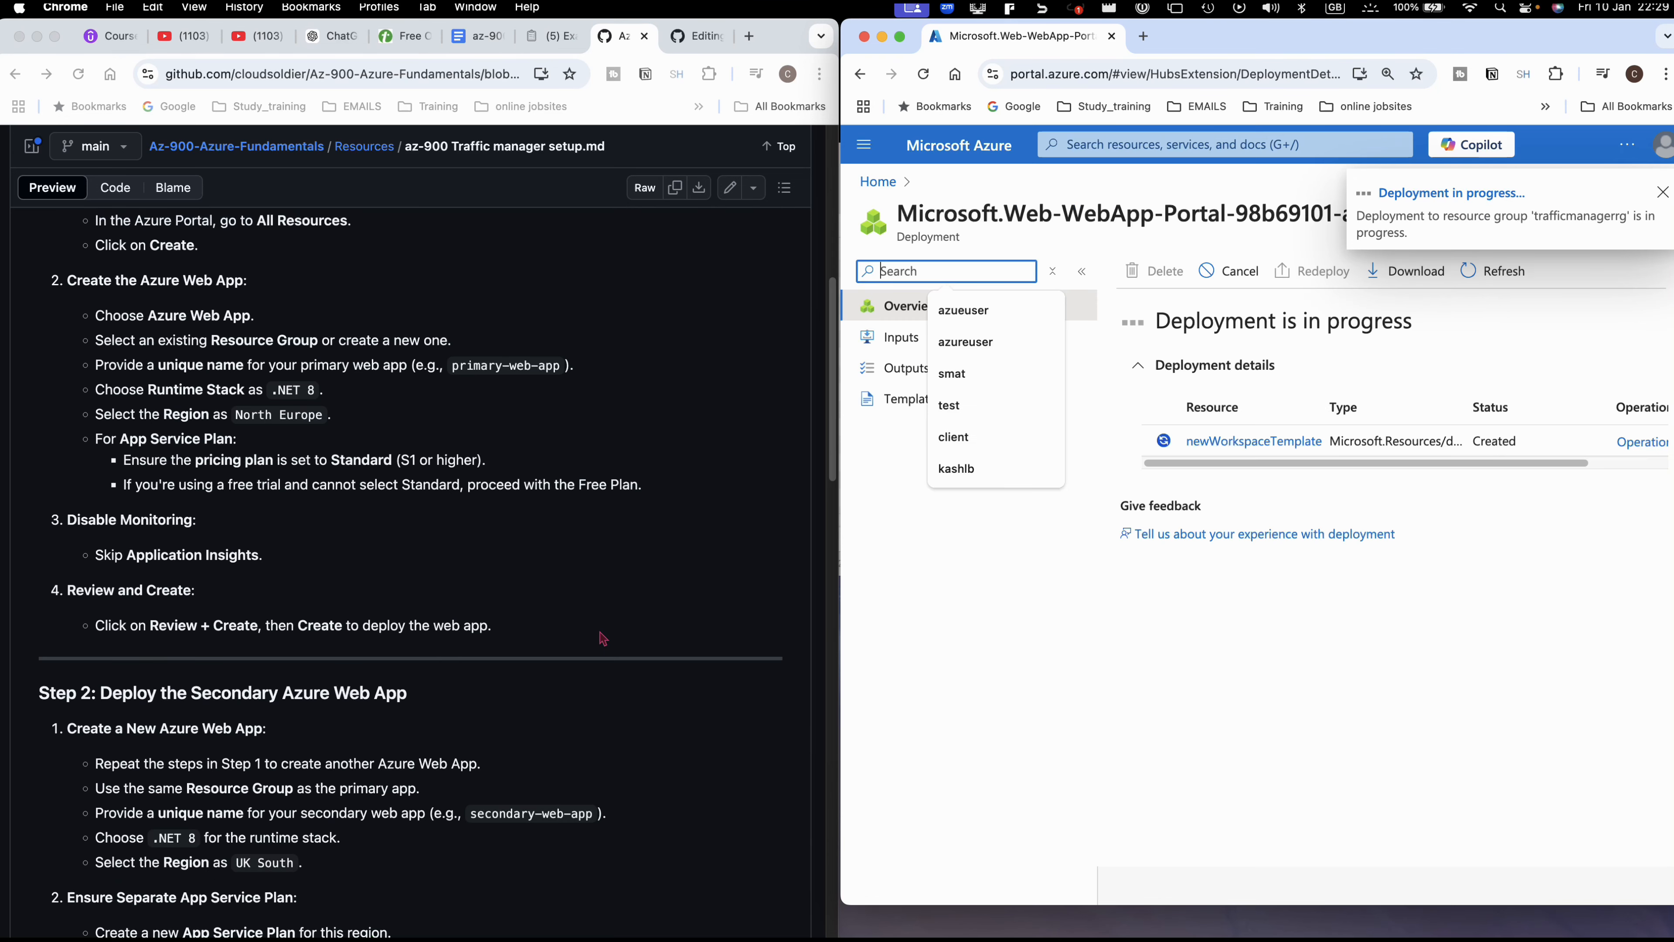
{"action": "scroll", "coordinate": [603, 637], "scroll_direction": "down", "scroll_amount": 5}
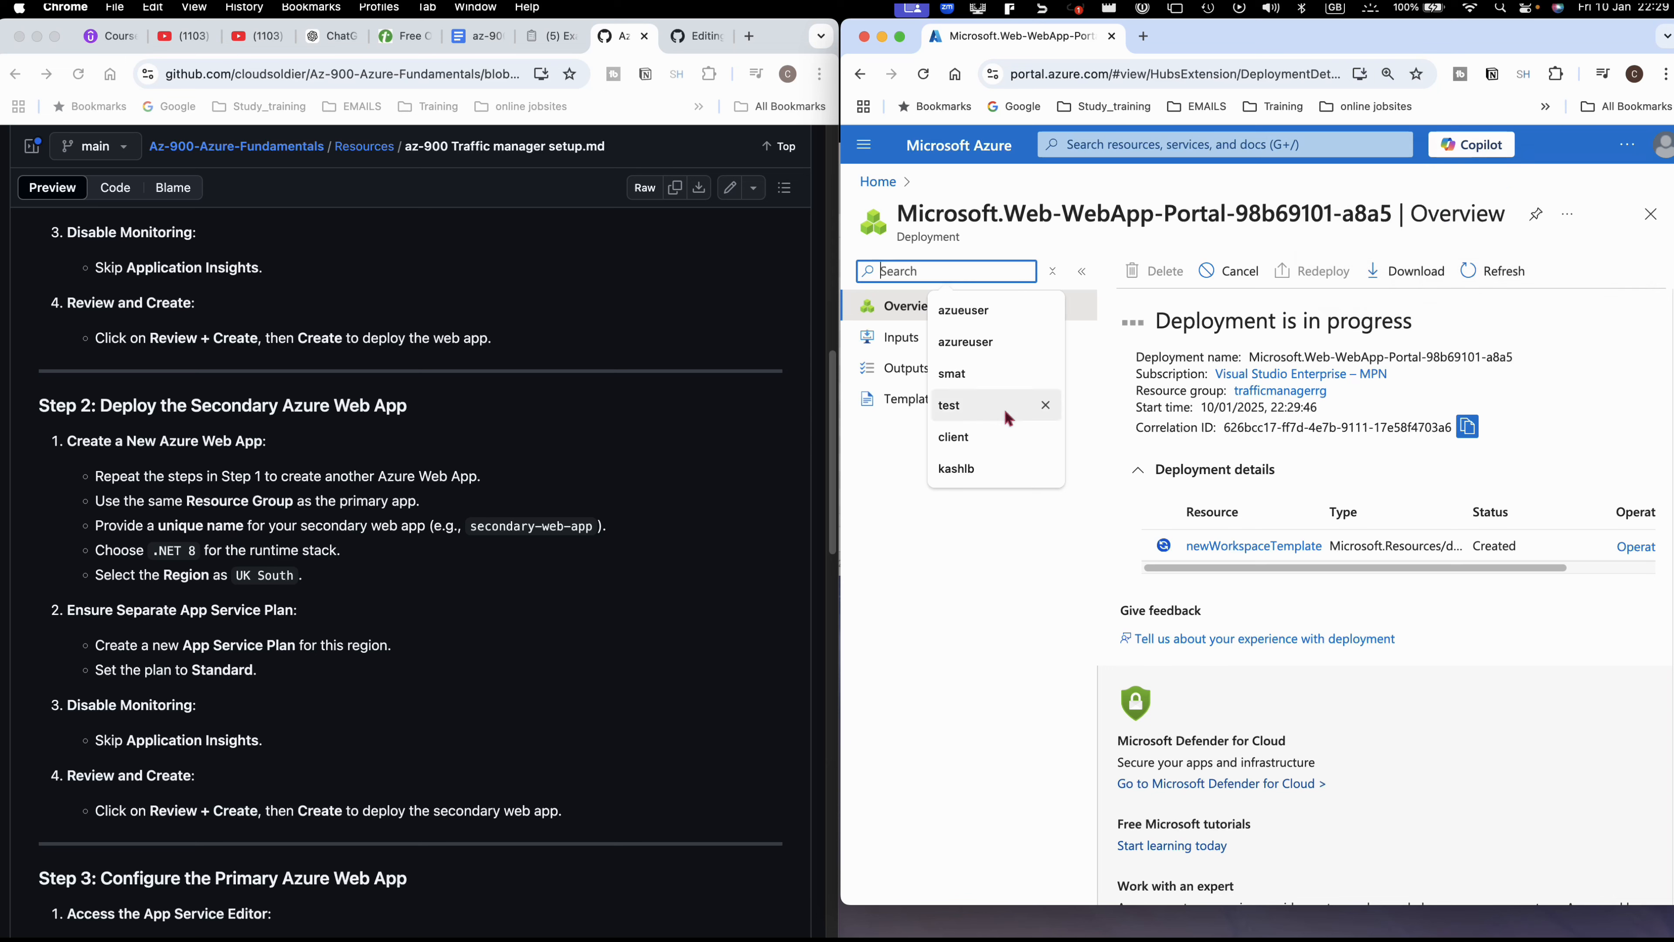
{"action": "right_click", "coordinate": [1026, 45]}
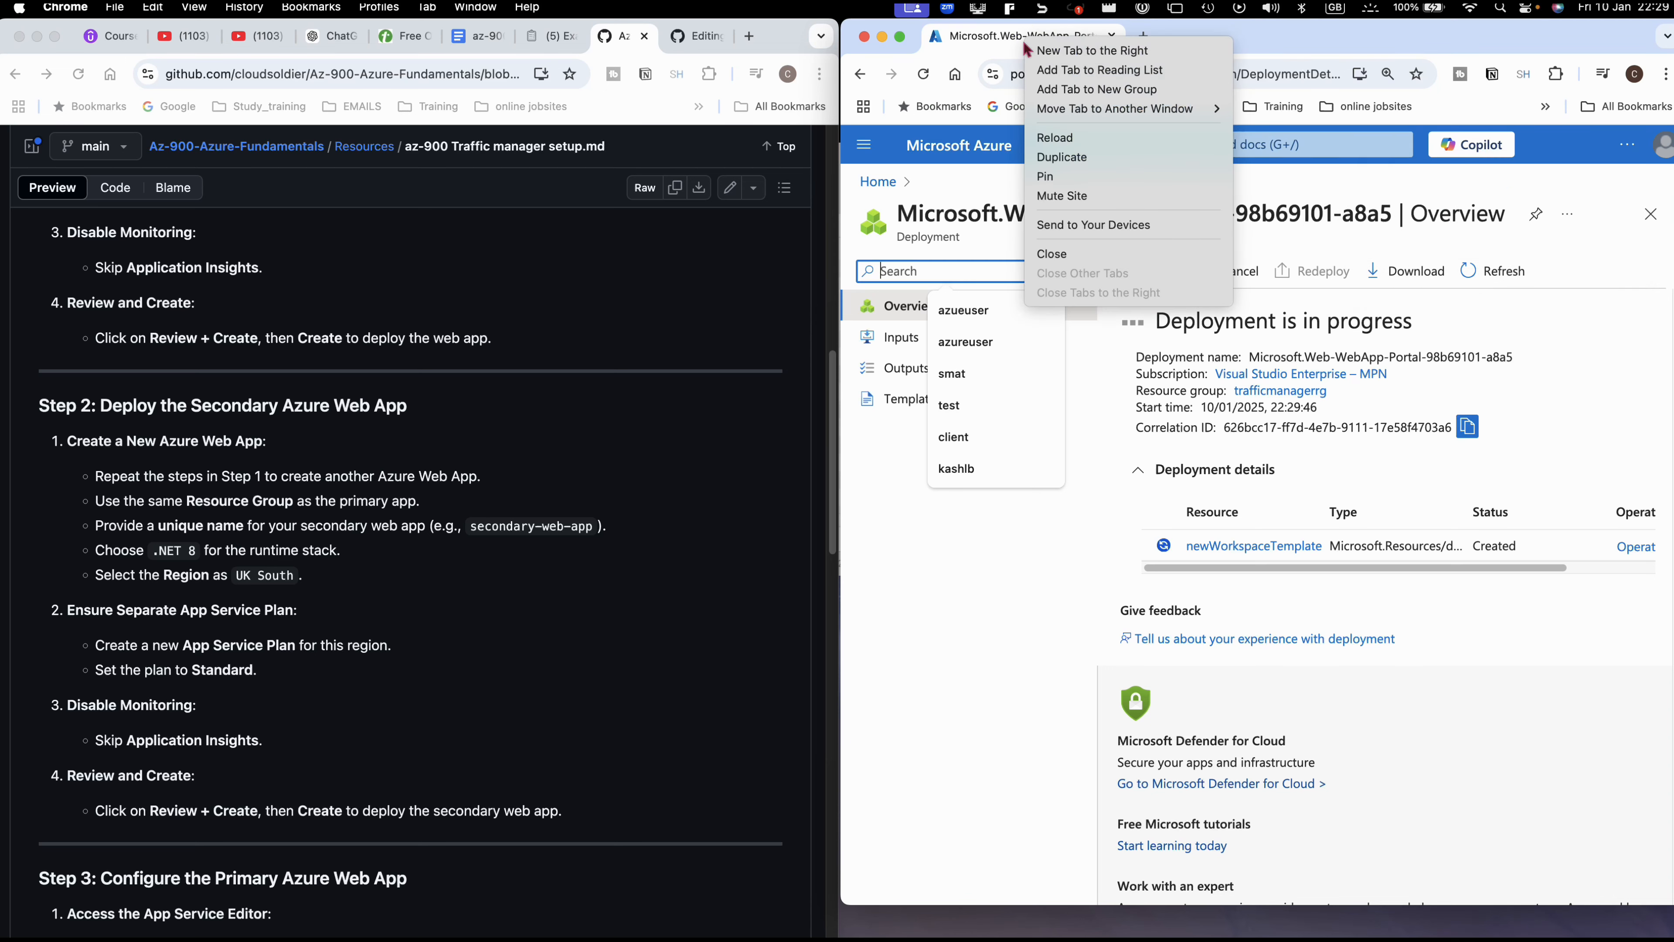
{"action": "left_click", "coordinate": [1039, 158]}
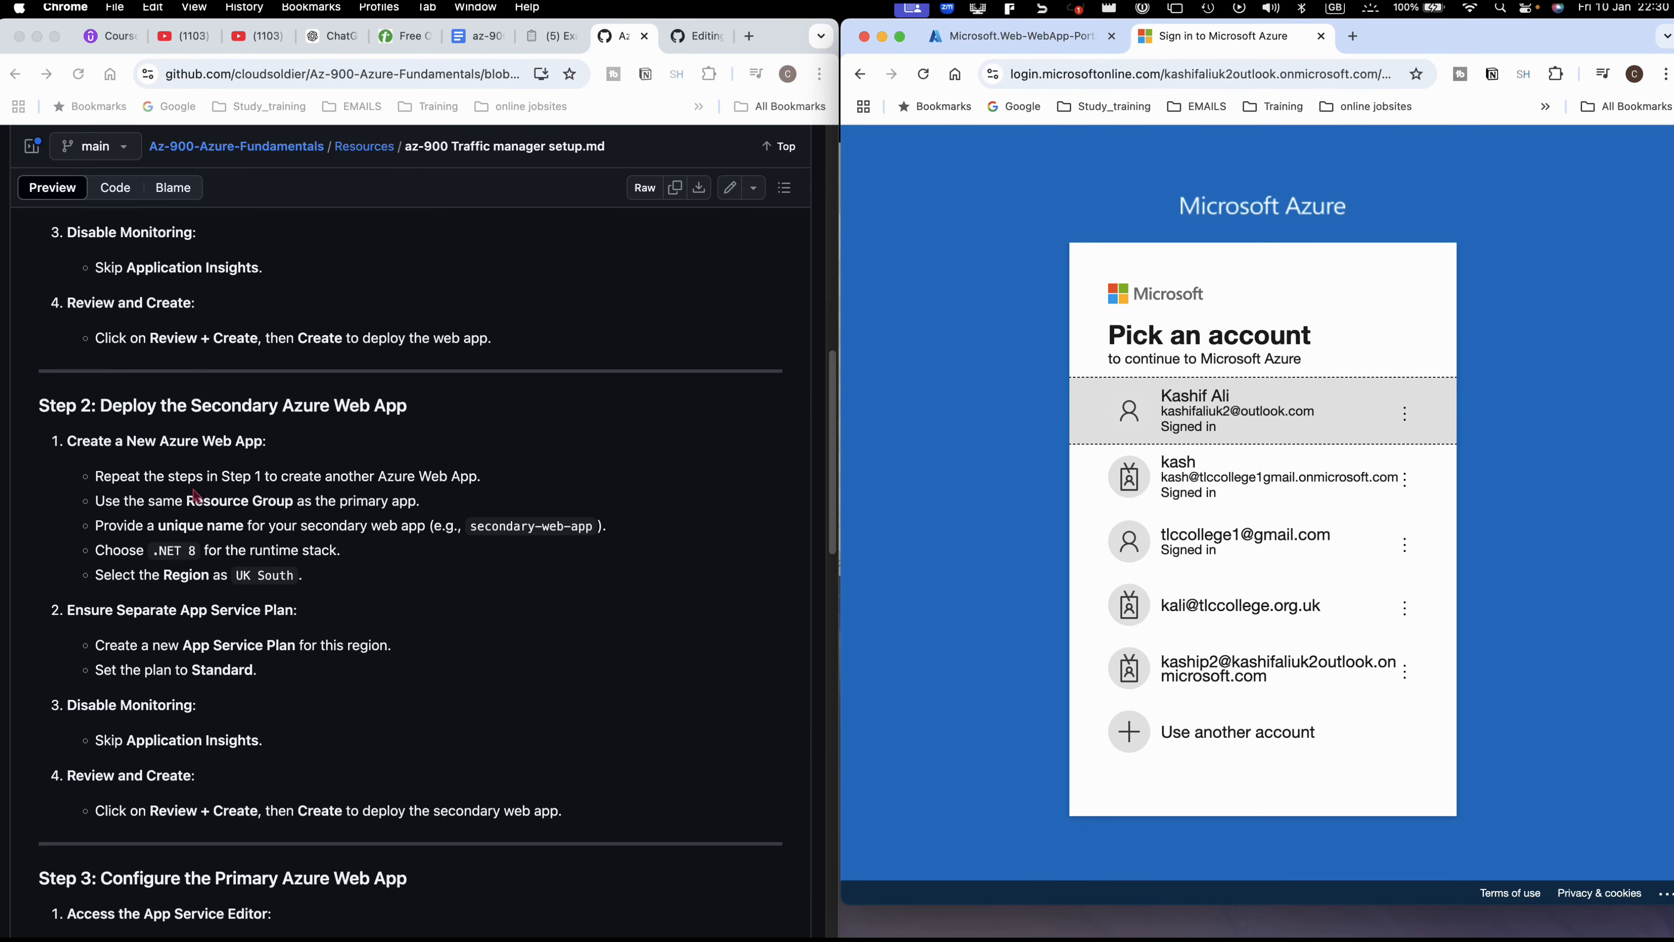
{"action": "left_click", "coordinate": [1221, 422]}
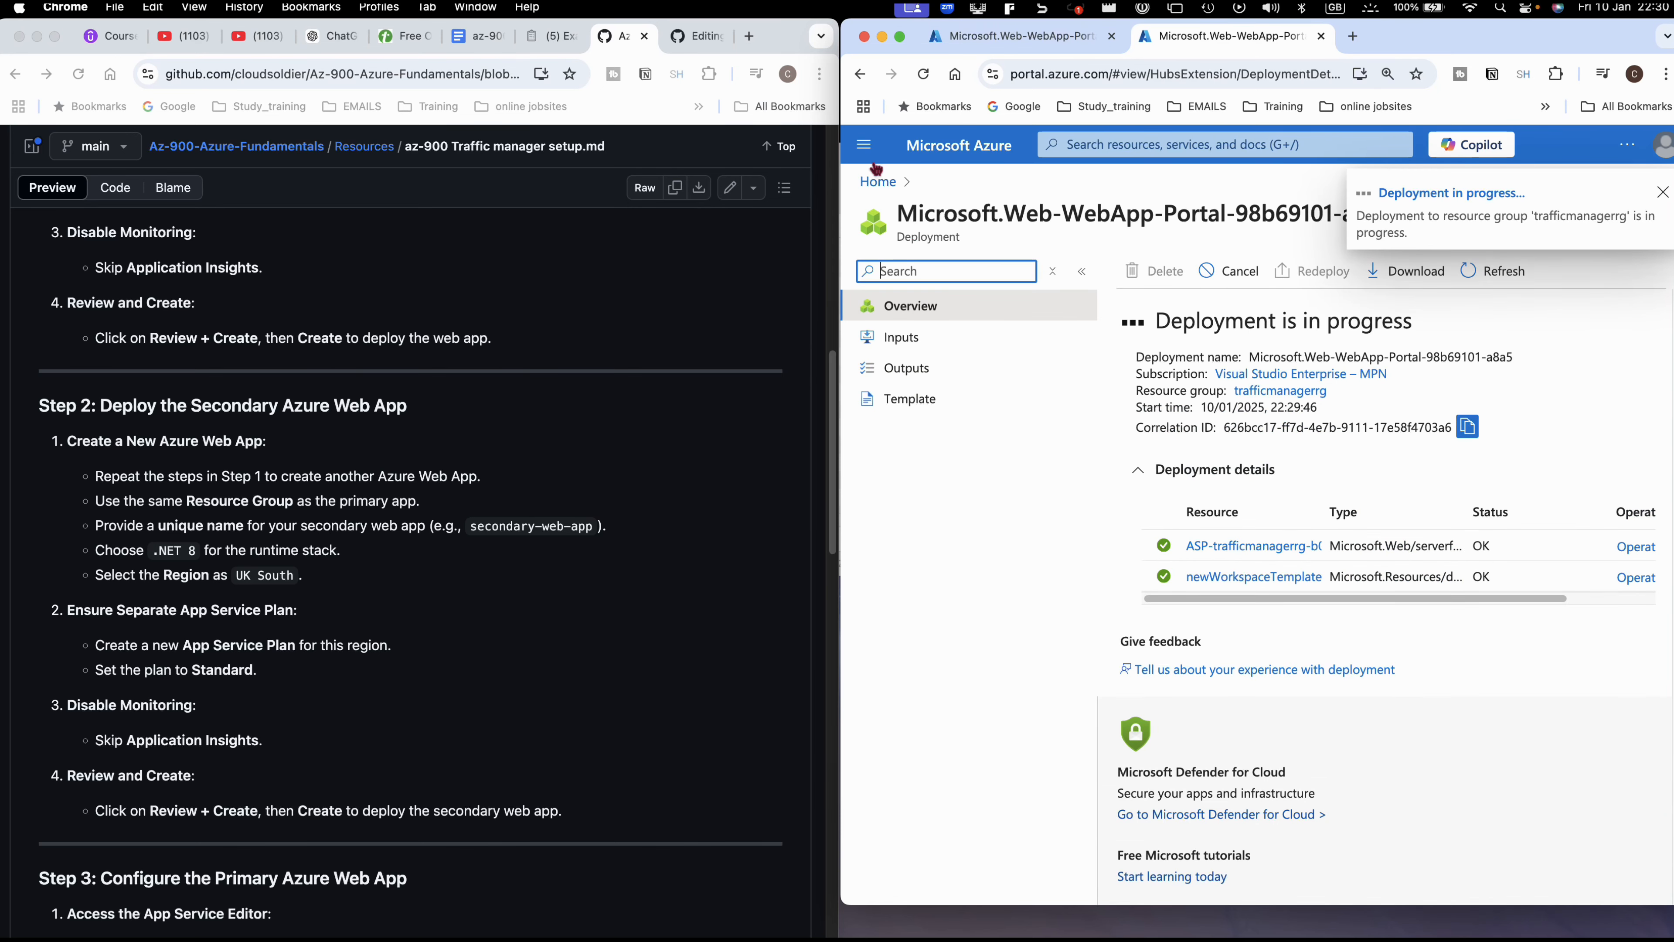
- Start creating another web app and assign it to the existing trafficmanagerrg resource group
{"action": "left_click", "coordinate": [867, 148]}
{"action": "left_click", "coordinate": [900, 173]}
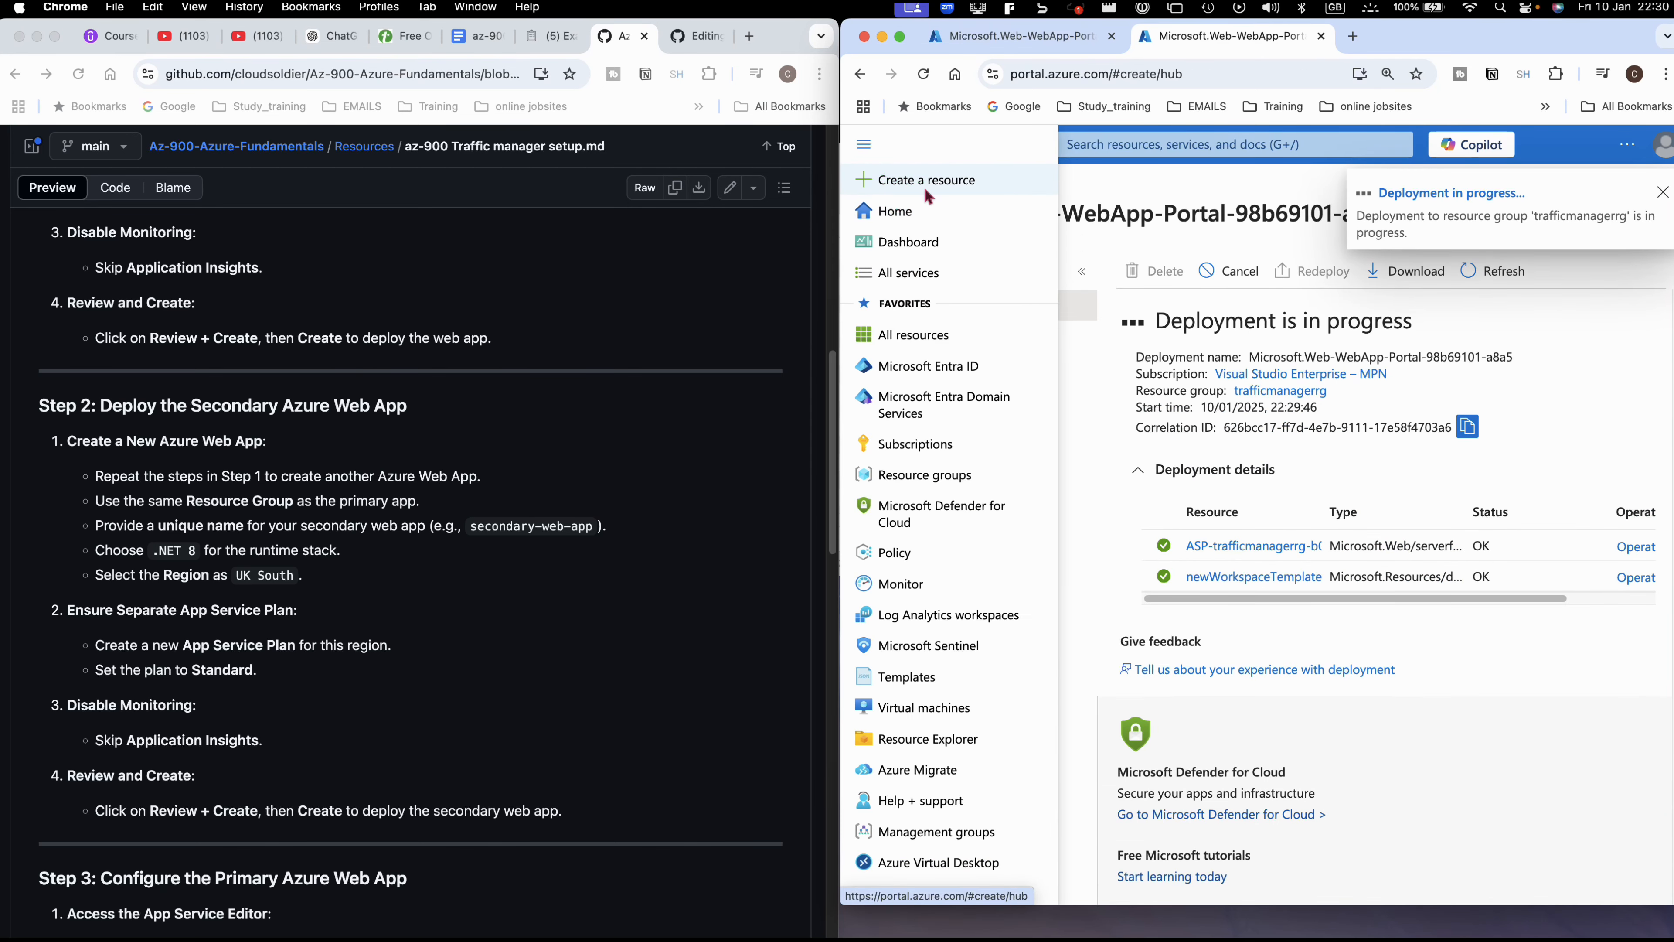
{"action": "left_click", "coordinate": [1235, 276]}
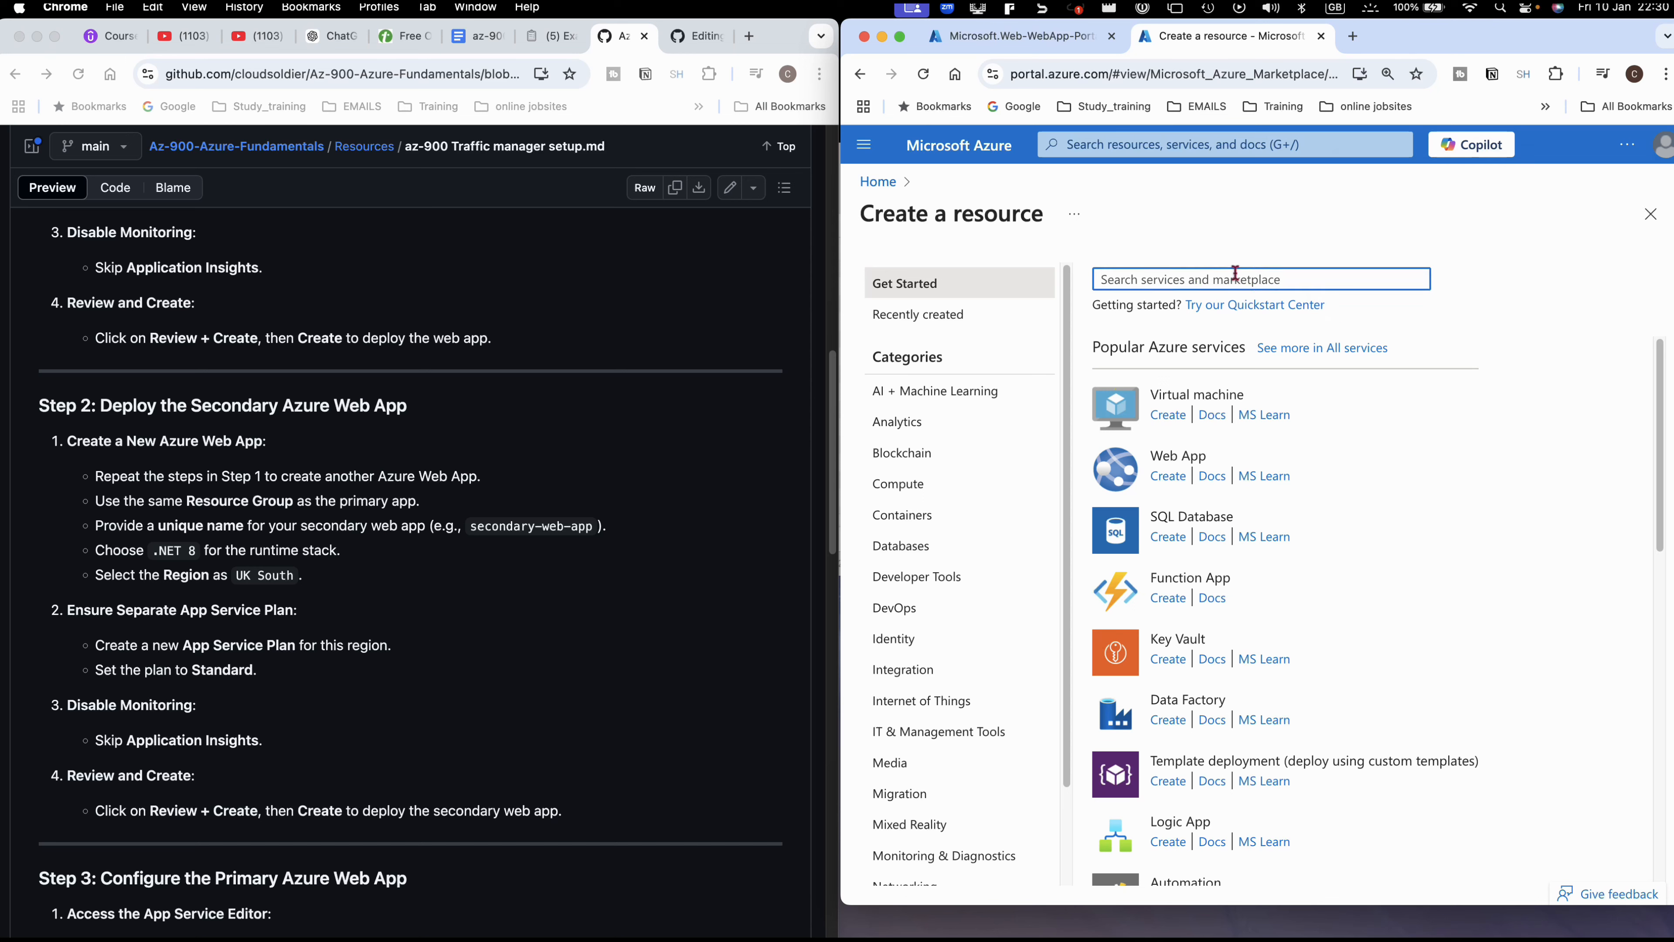
{"action": "left_click", "coordinate": [1170, 477]}
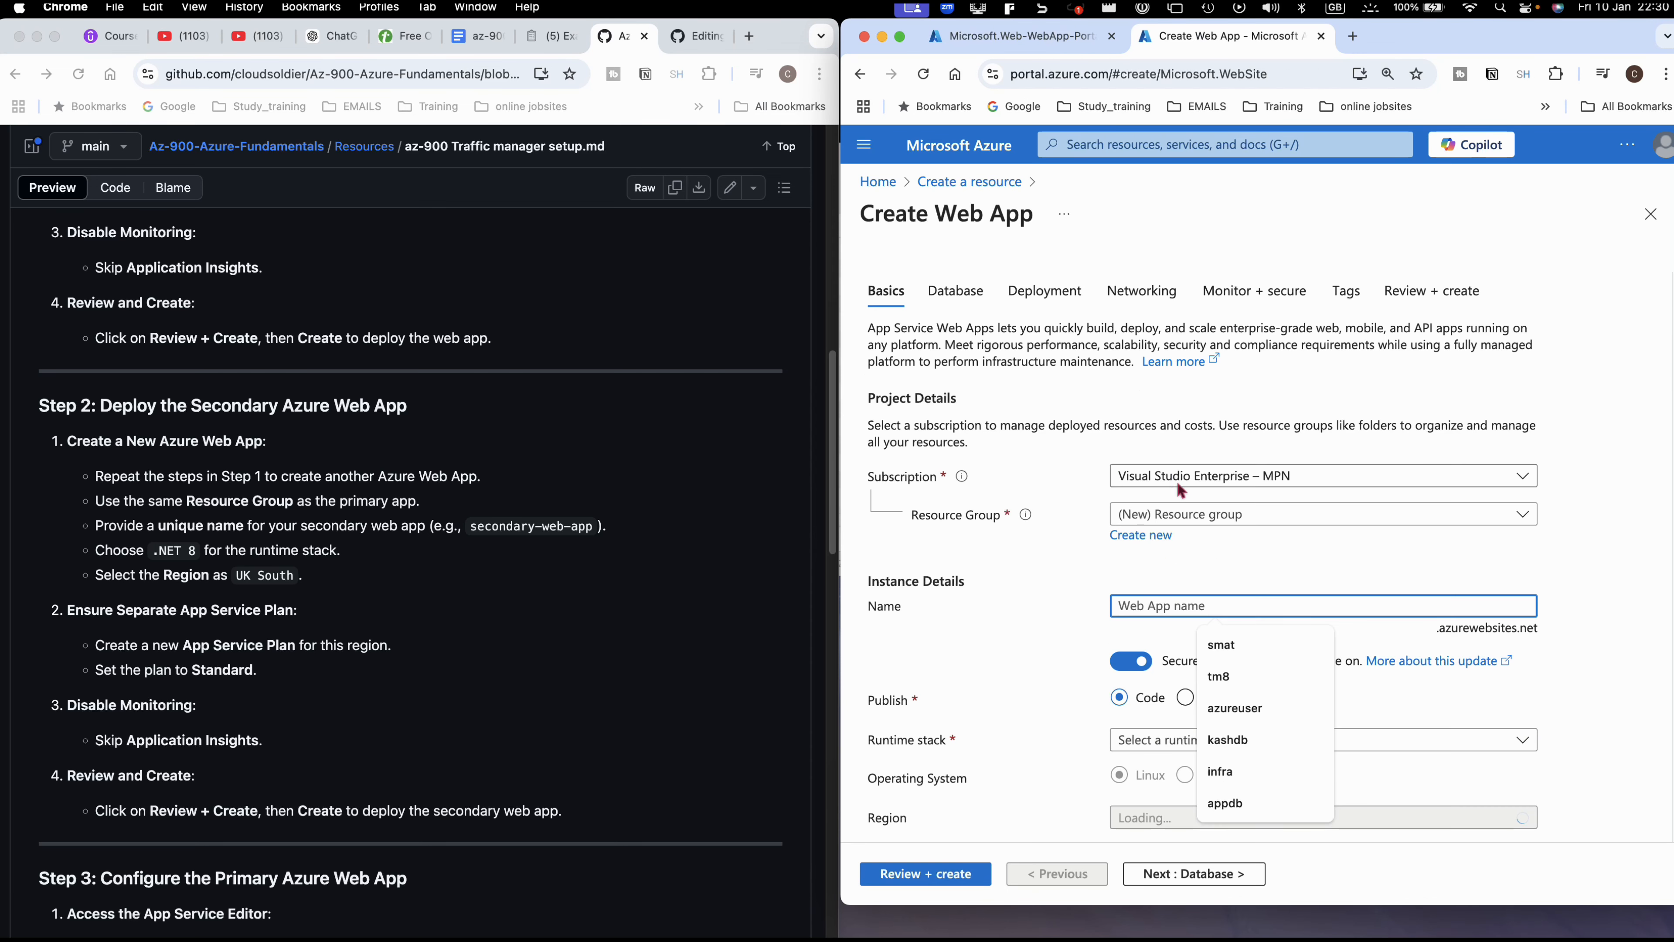
{"action": "left_click", "coordinate": [1184, 521]}
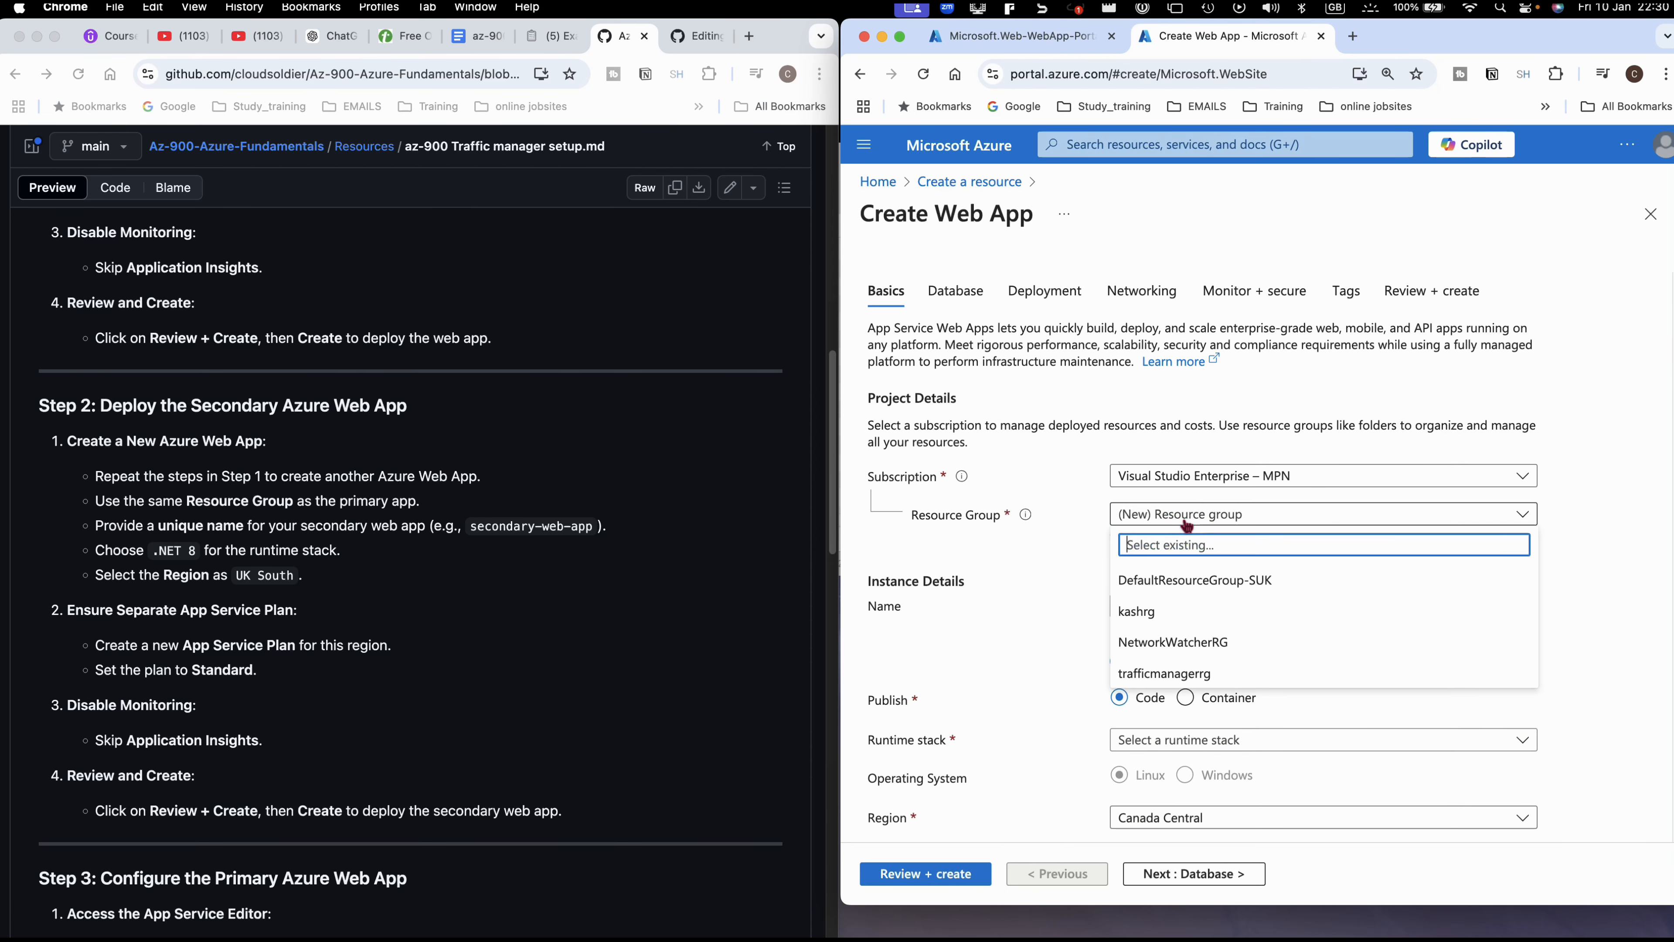
{"action": "left_click", "coordinate": [1175, 674]}
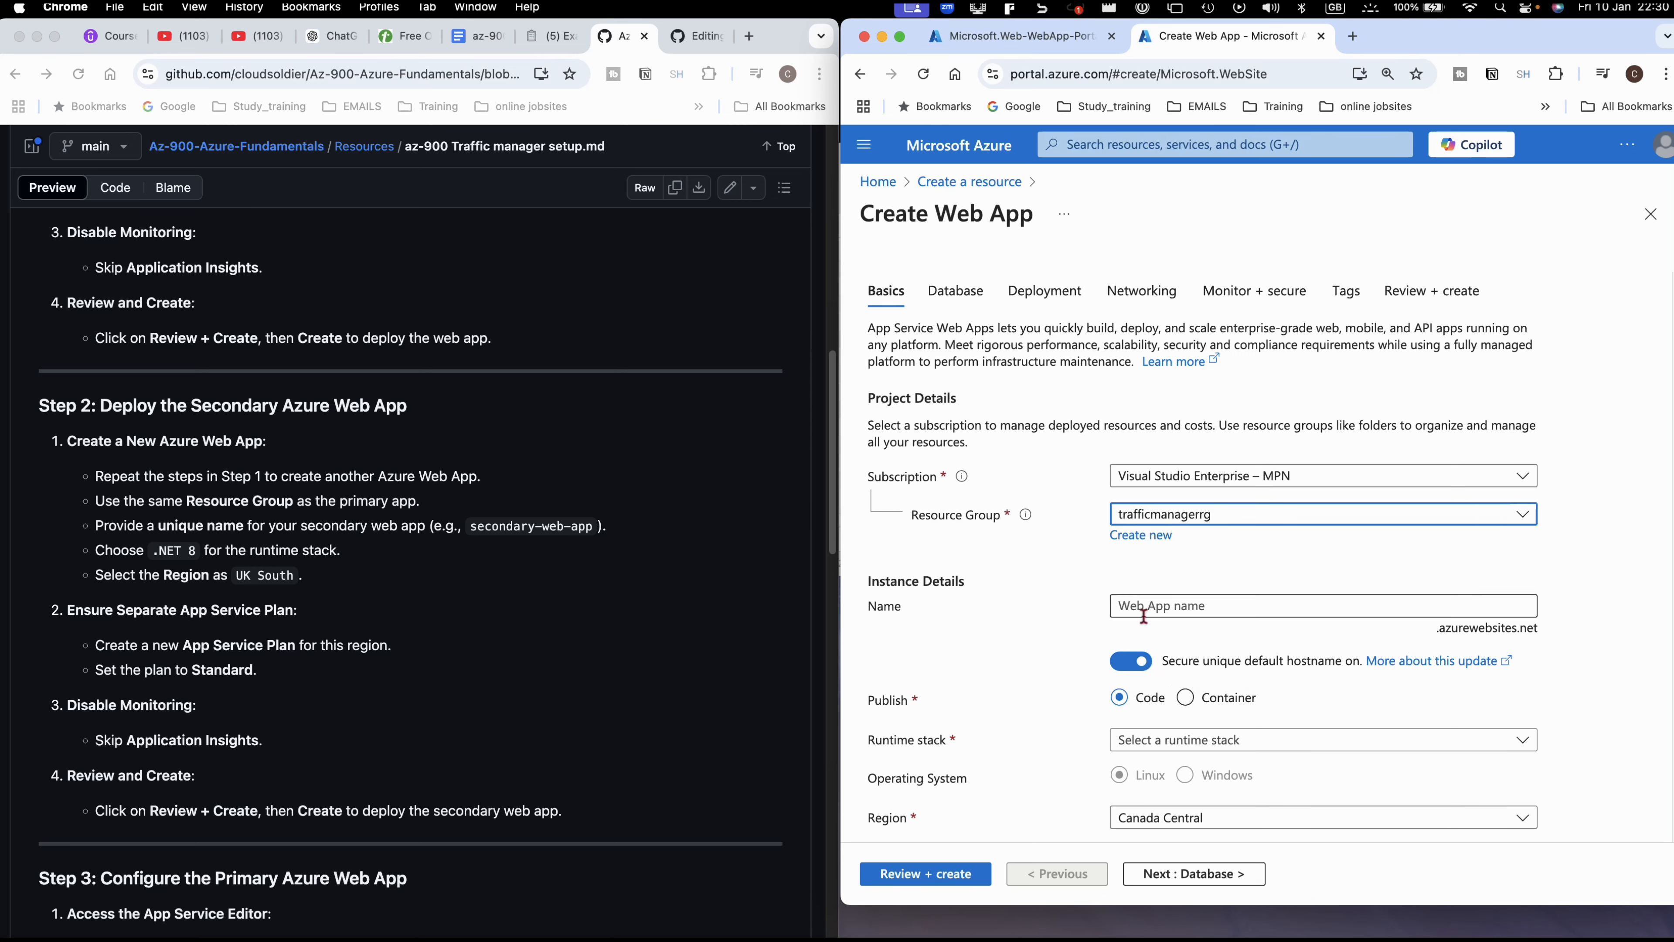
- Copy the name secondary-web-app from the lab instructions, enter it as the new web app's name and dismiss the deployment notification
{"action": "left_click", "coordinate": [488, 532]}
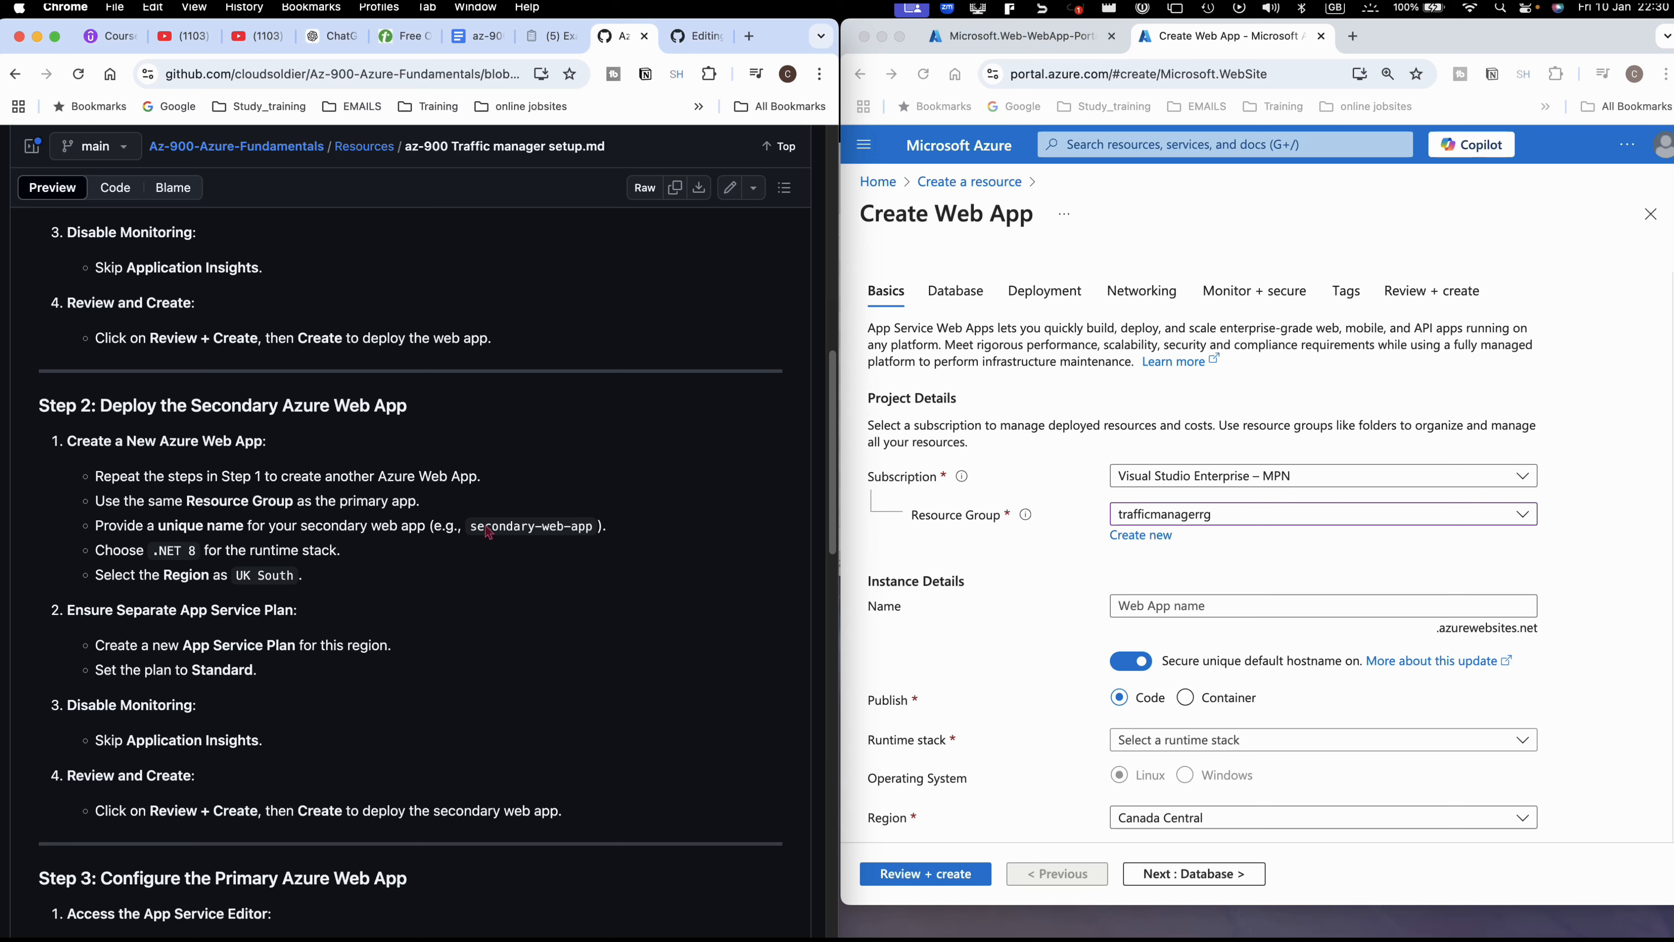
{"action": "double_click", "coordinate": [476, 526]}
{"action": "left_click", "coordinate": [477, 529]}
{"action": "left_click_drag", "start_coordinate": [474, 528], "coordinate": [602, 528]}
{"action": "right_click", "coordinate": [573, 527]}
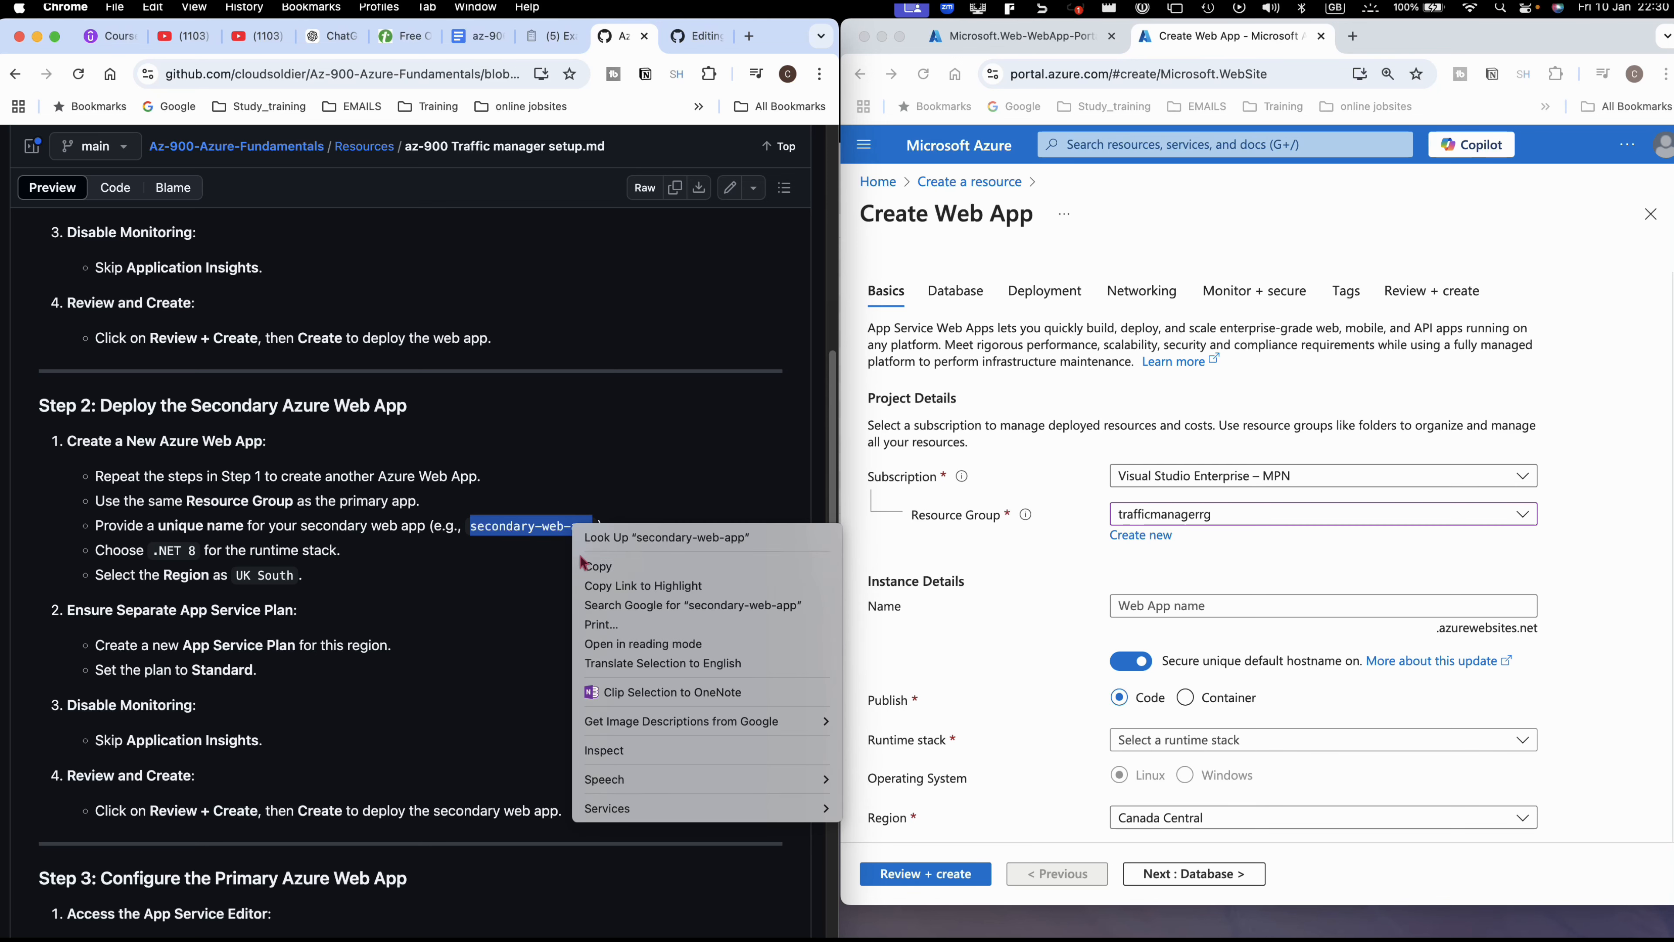
{"action": "left_click", "coordinate": [587, 568]}
{"action": "left_click", "coordinate": [1158, 610]}
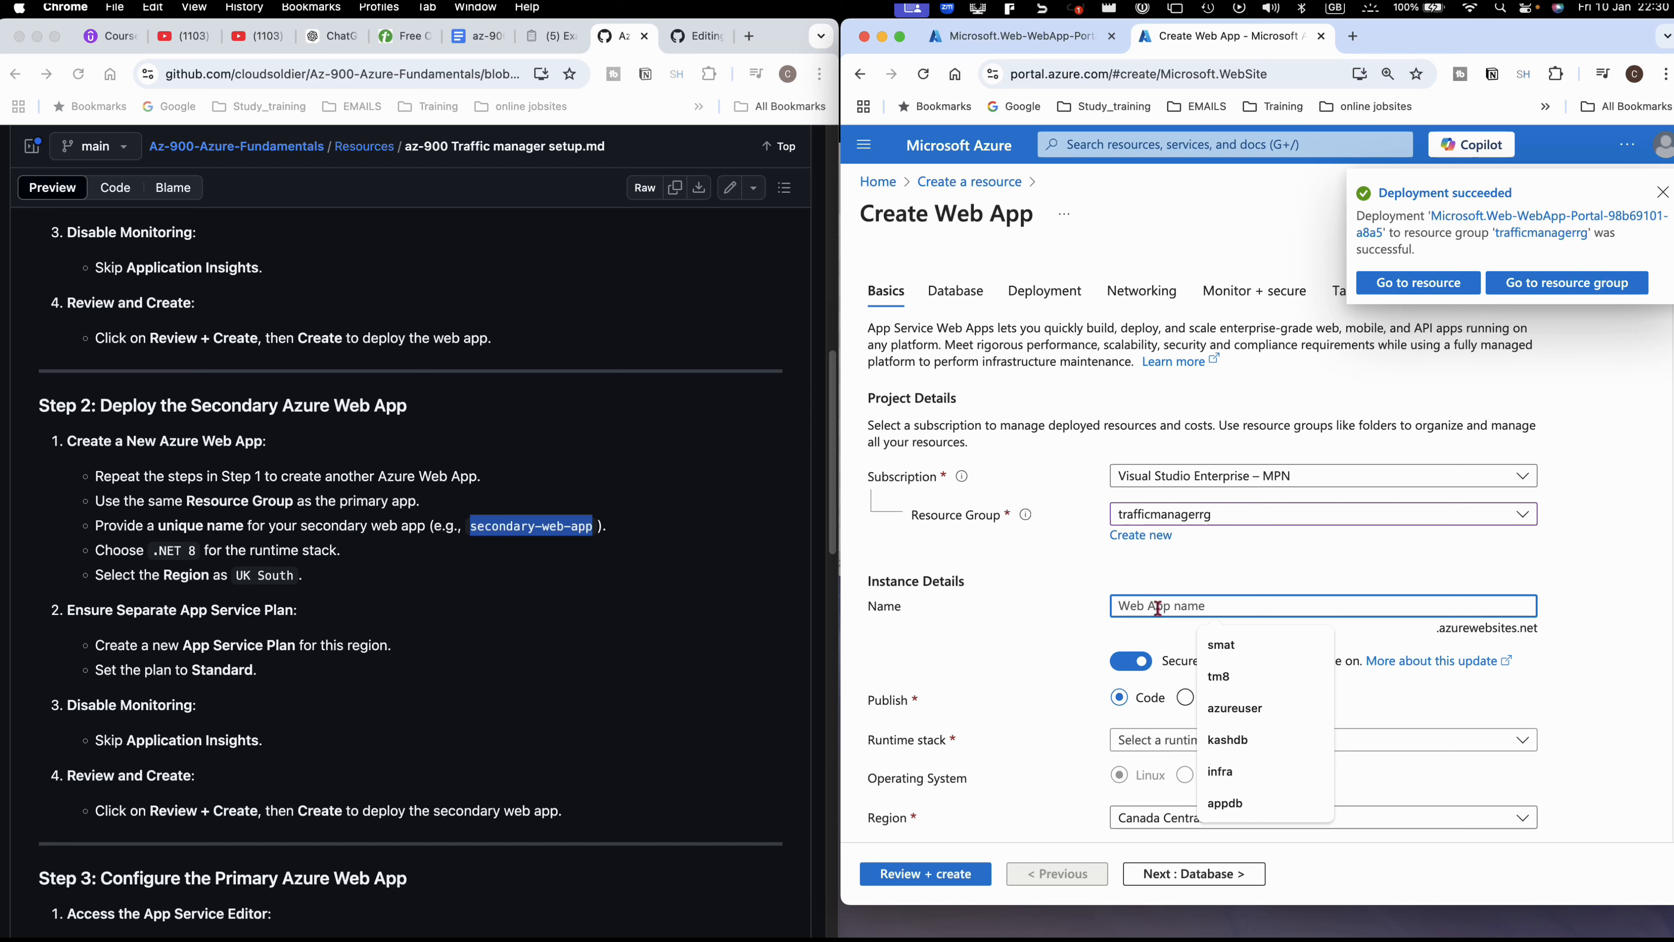
{"action": "key", "text": "super+v"}
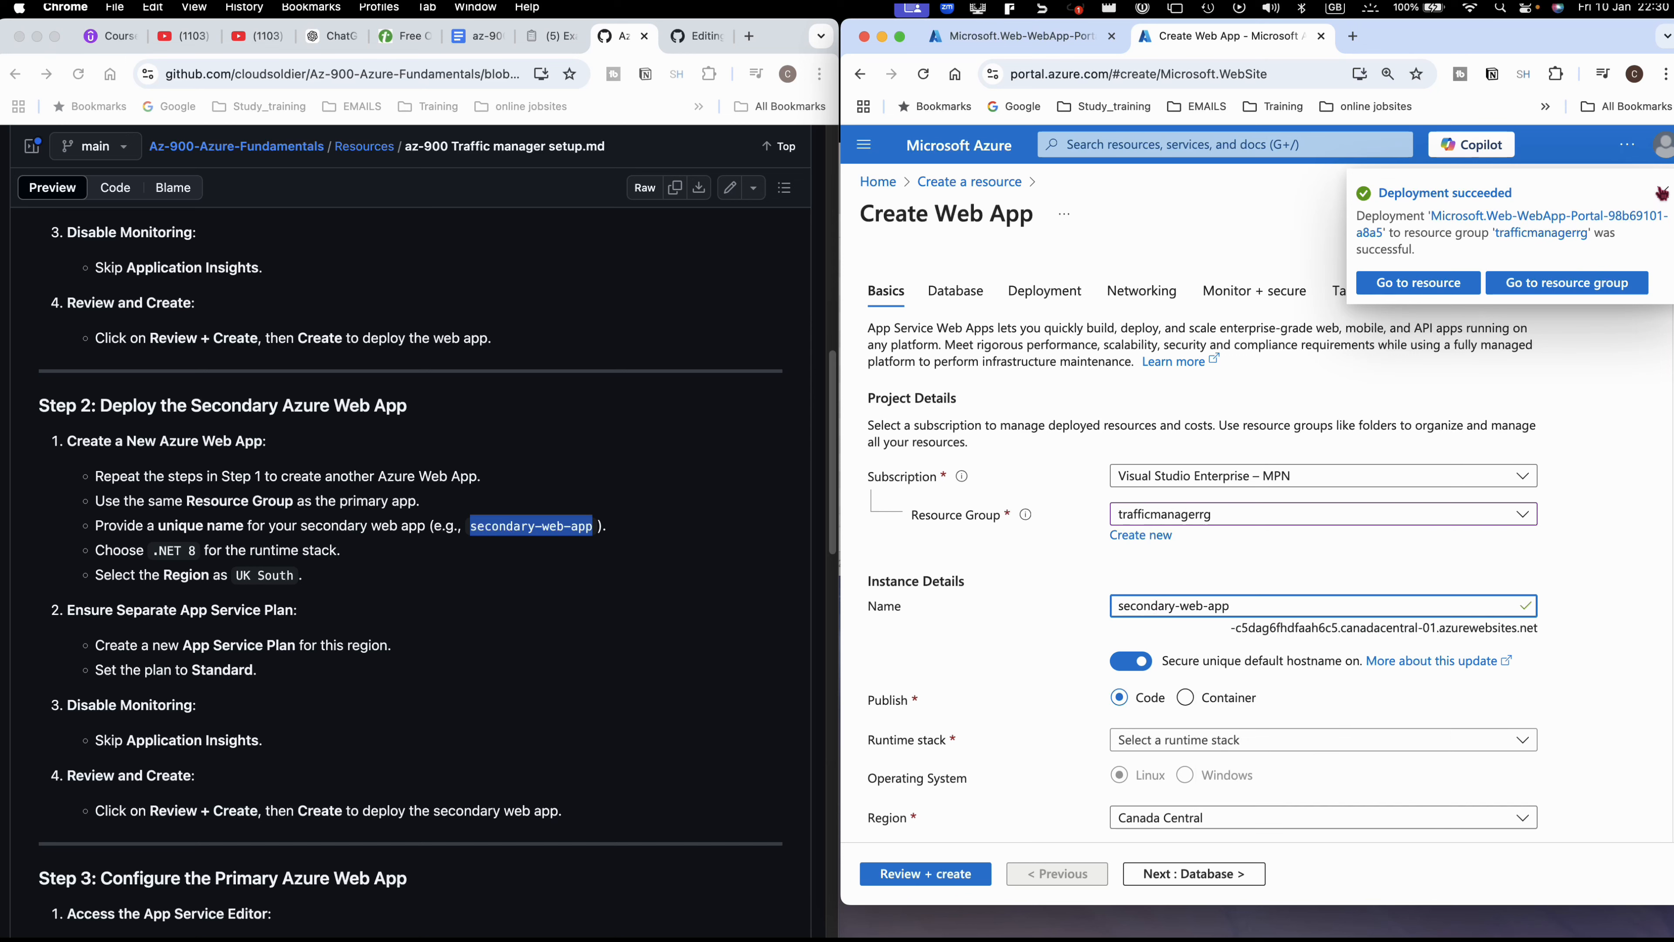
{"action": "left_click", "coordinate": [1662, 192]}
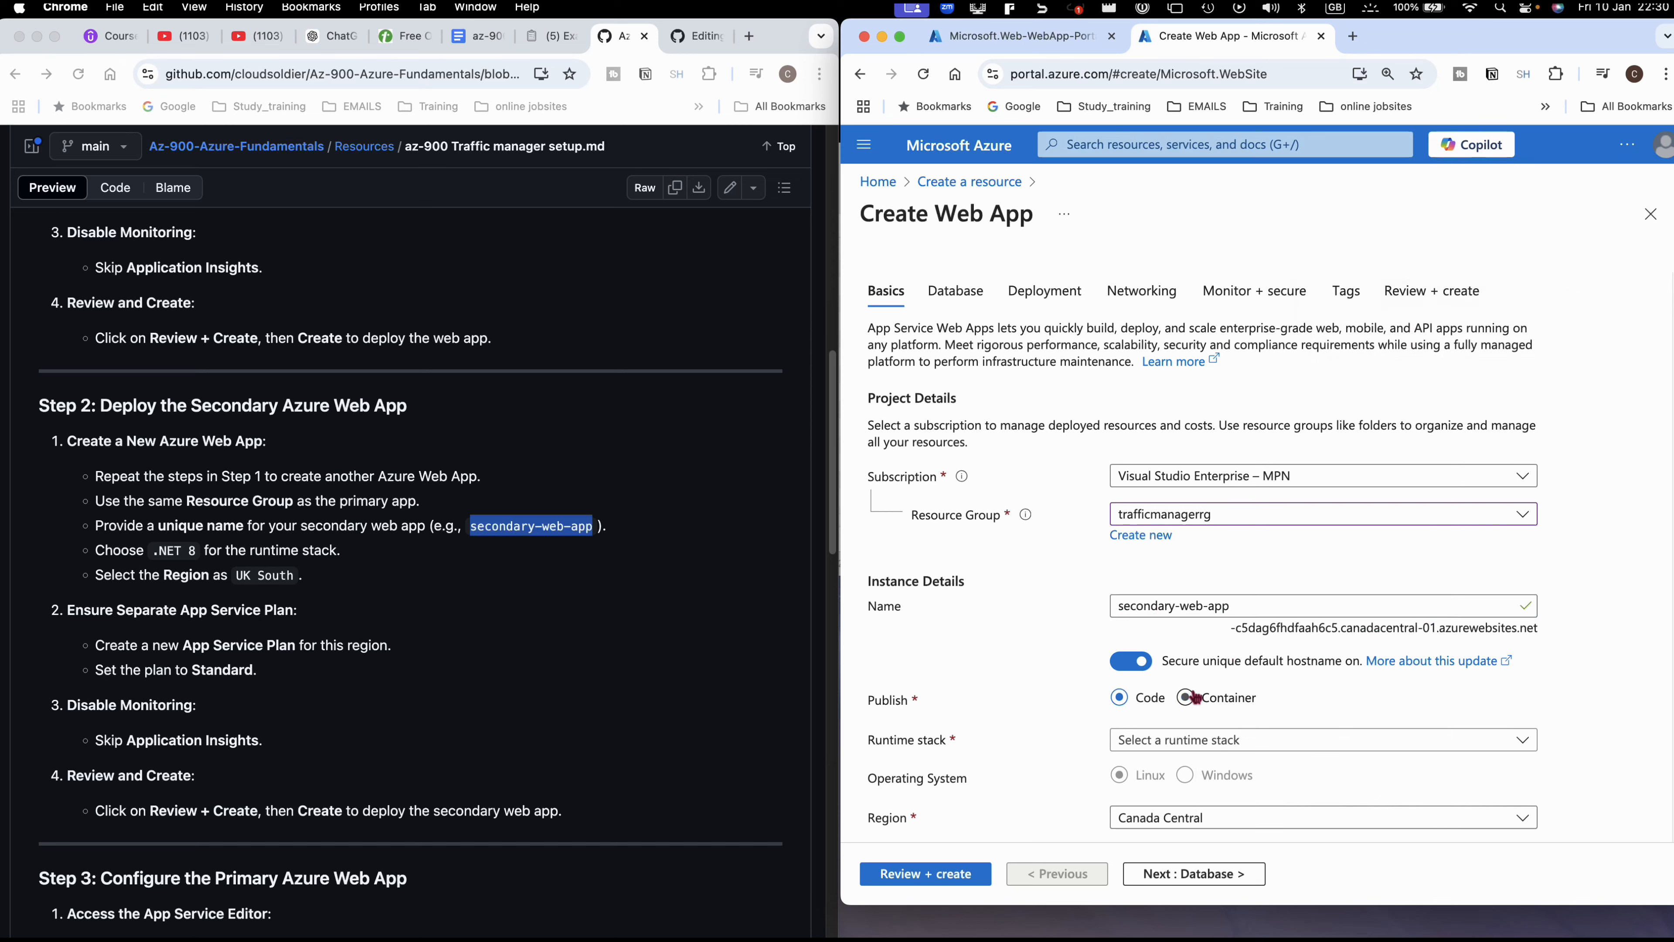
- Turn off the secure unique default hostname and set the runtime stack to .NET 8 (LTS)
{"action": "left_click", "coordinate": [1129, 667]}
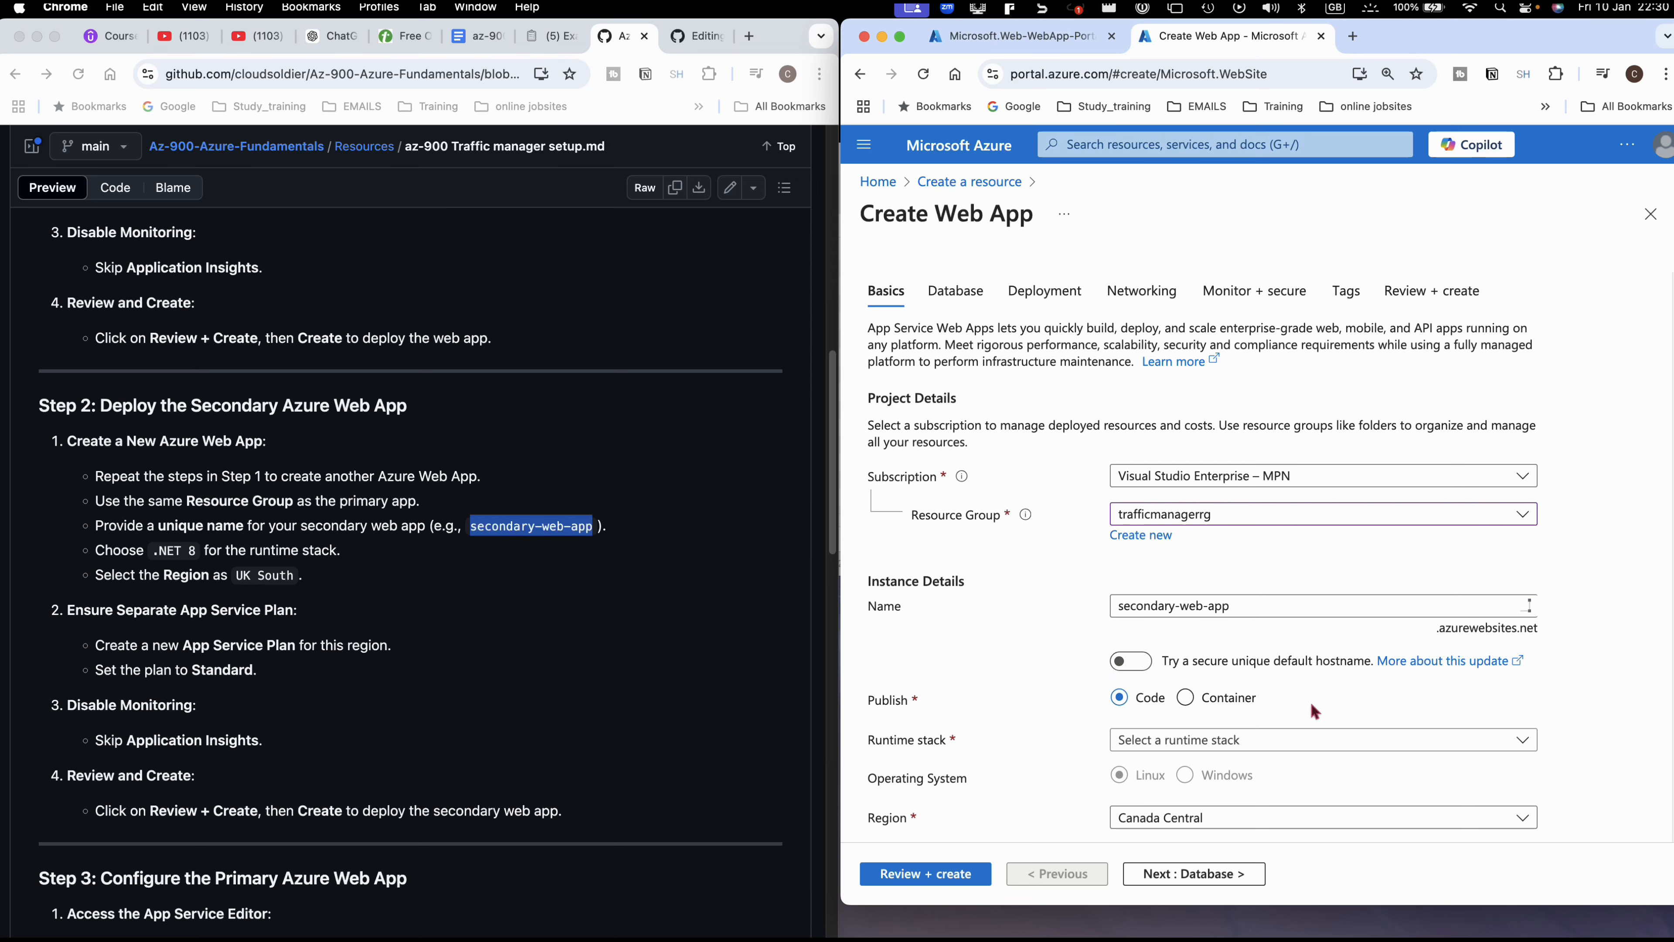
{"action": "scroll", "coordinate": [1306, 703], "scroll_direction": "down", "scroll_amount": 1}
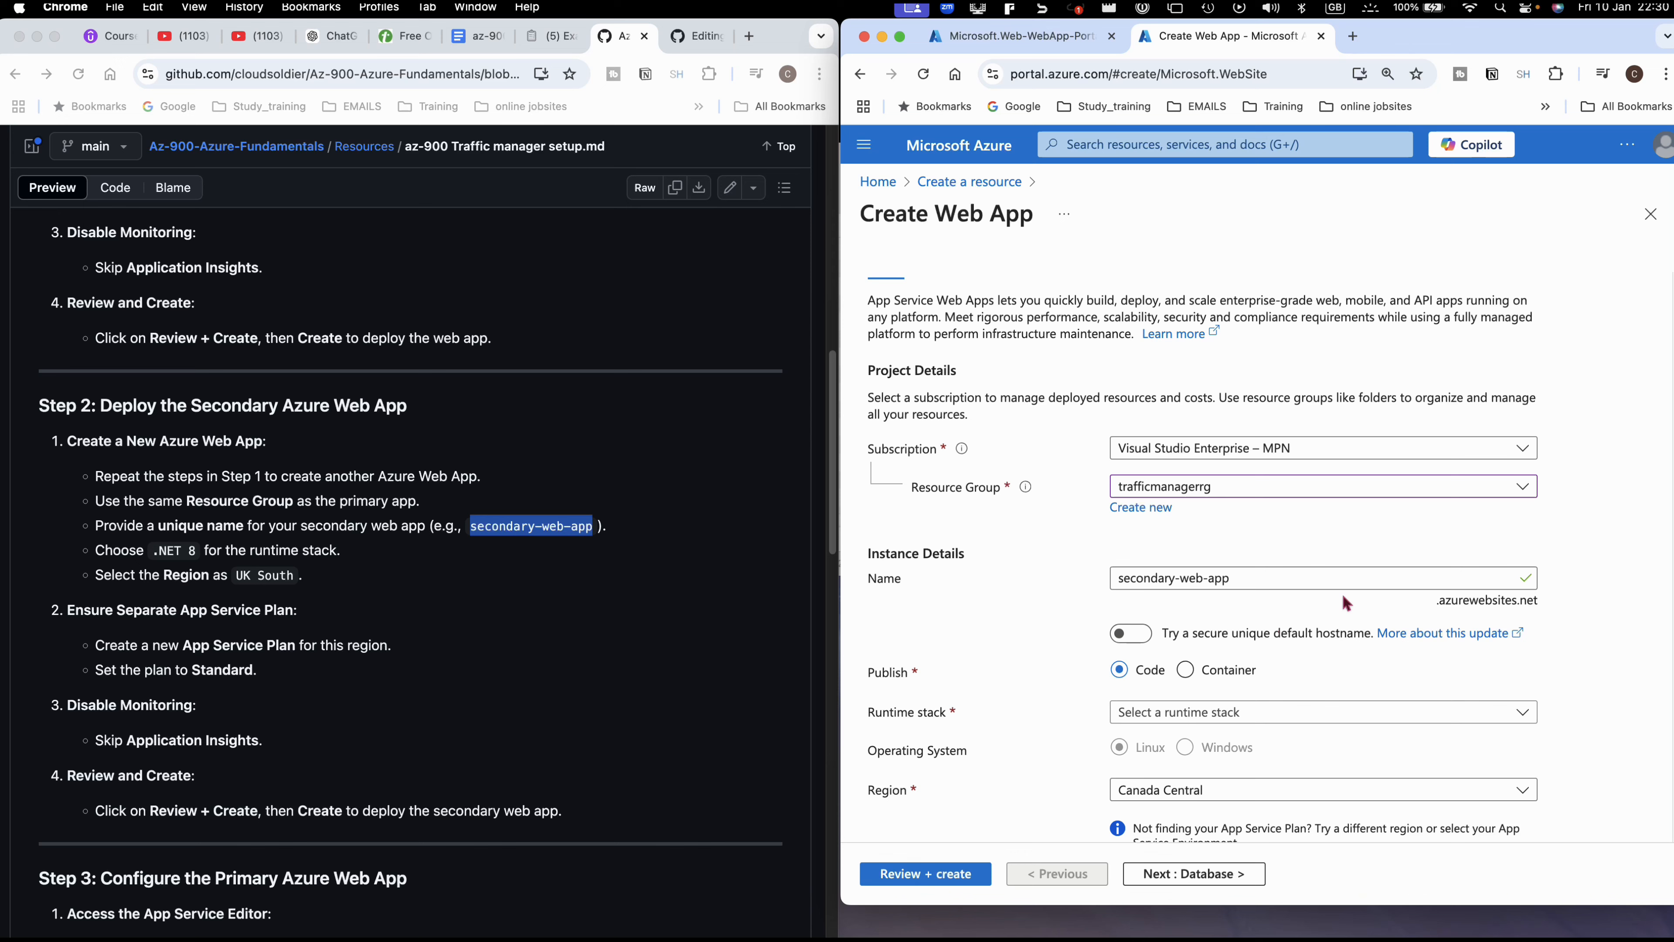
{"action": "scroll", "coordinate": [1241, 704], "scroll_direction": "down", "scroll_amount": 2}
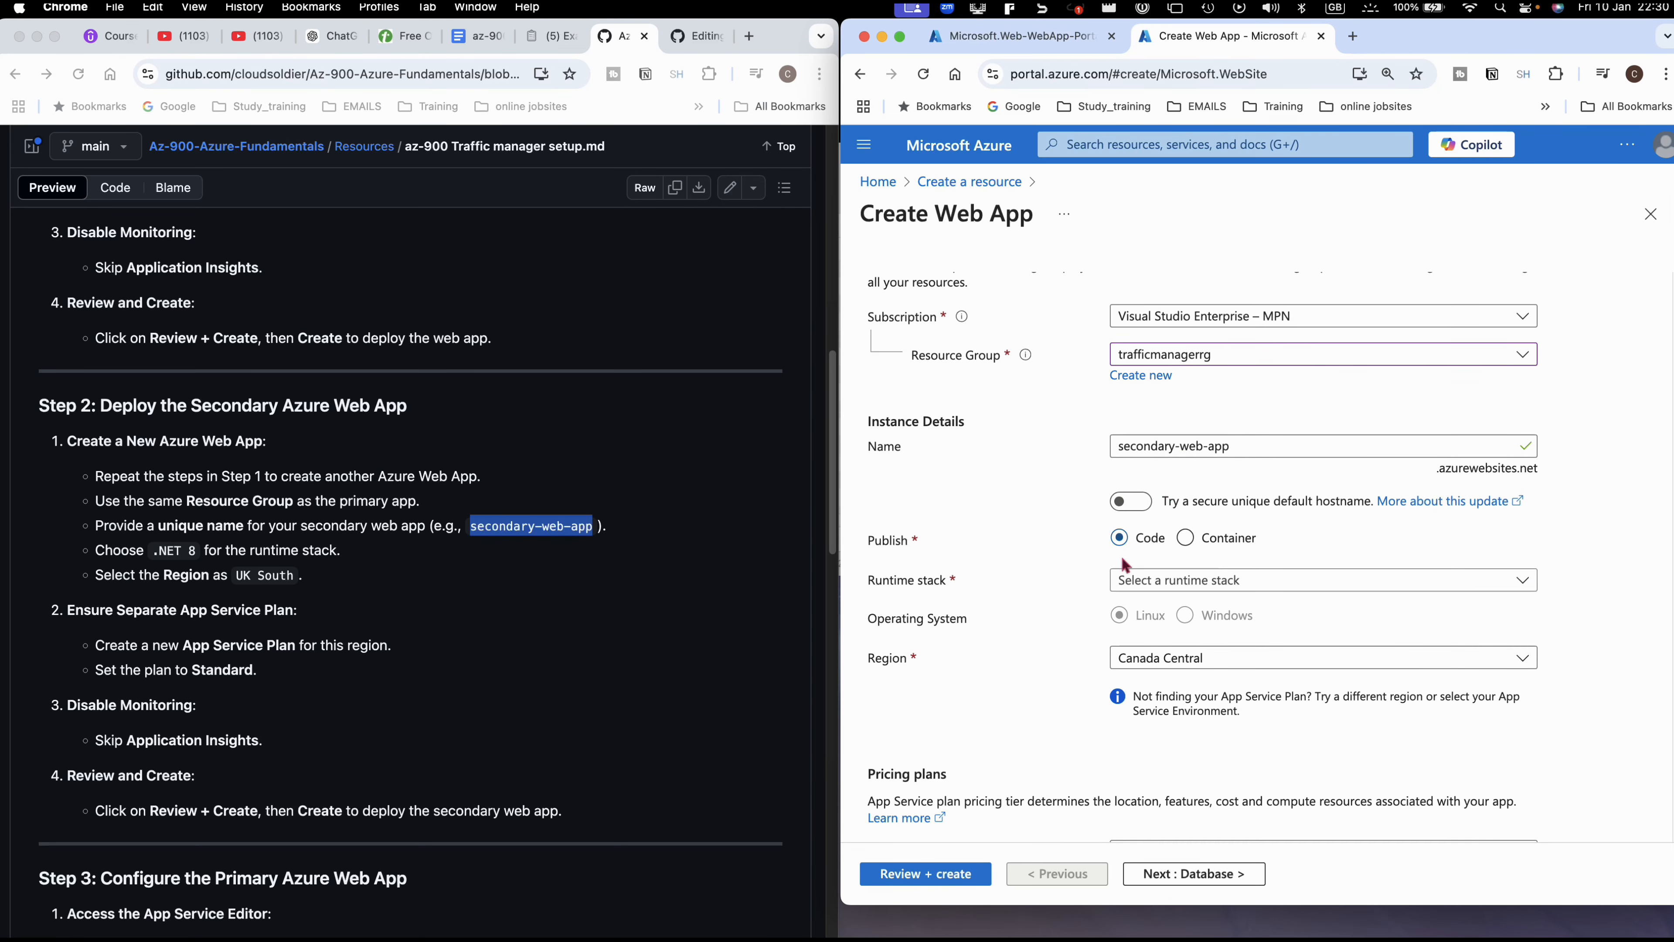
{"action": "left_click", "coordinate": [1158, 584]}
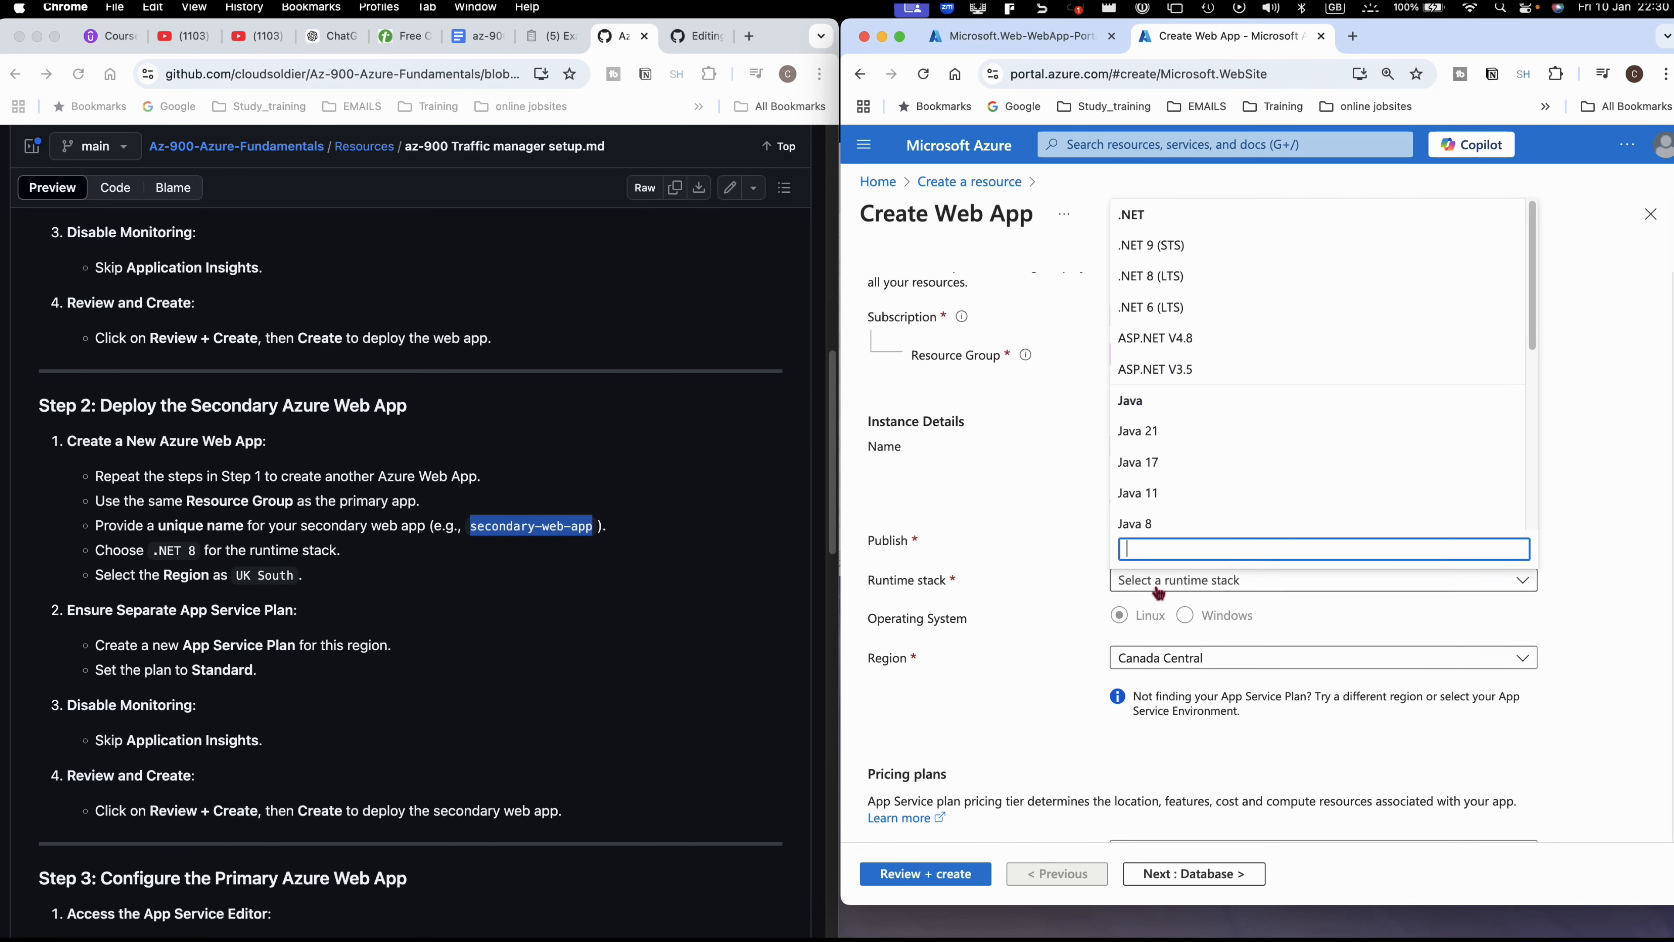
{"action": "left_click", "coordinate": [1157, 280]}
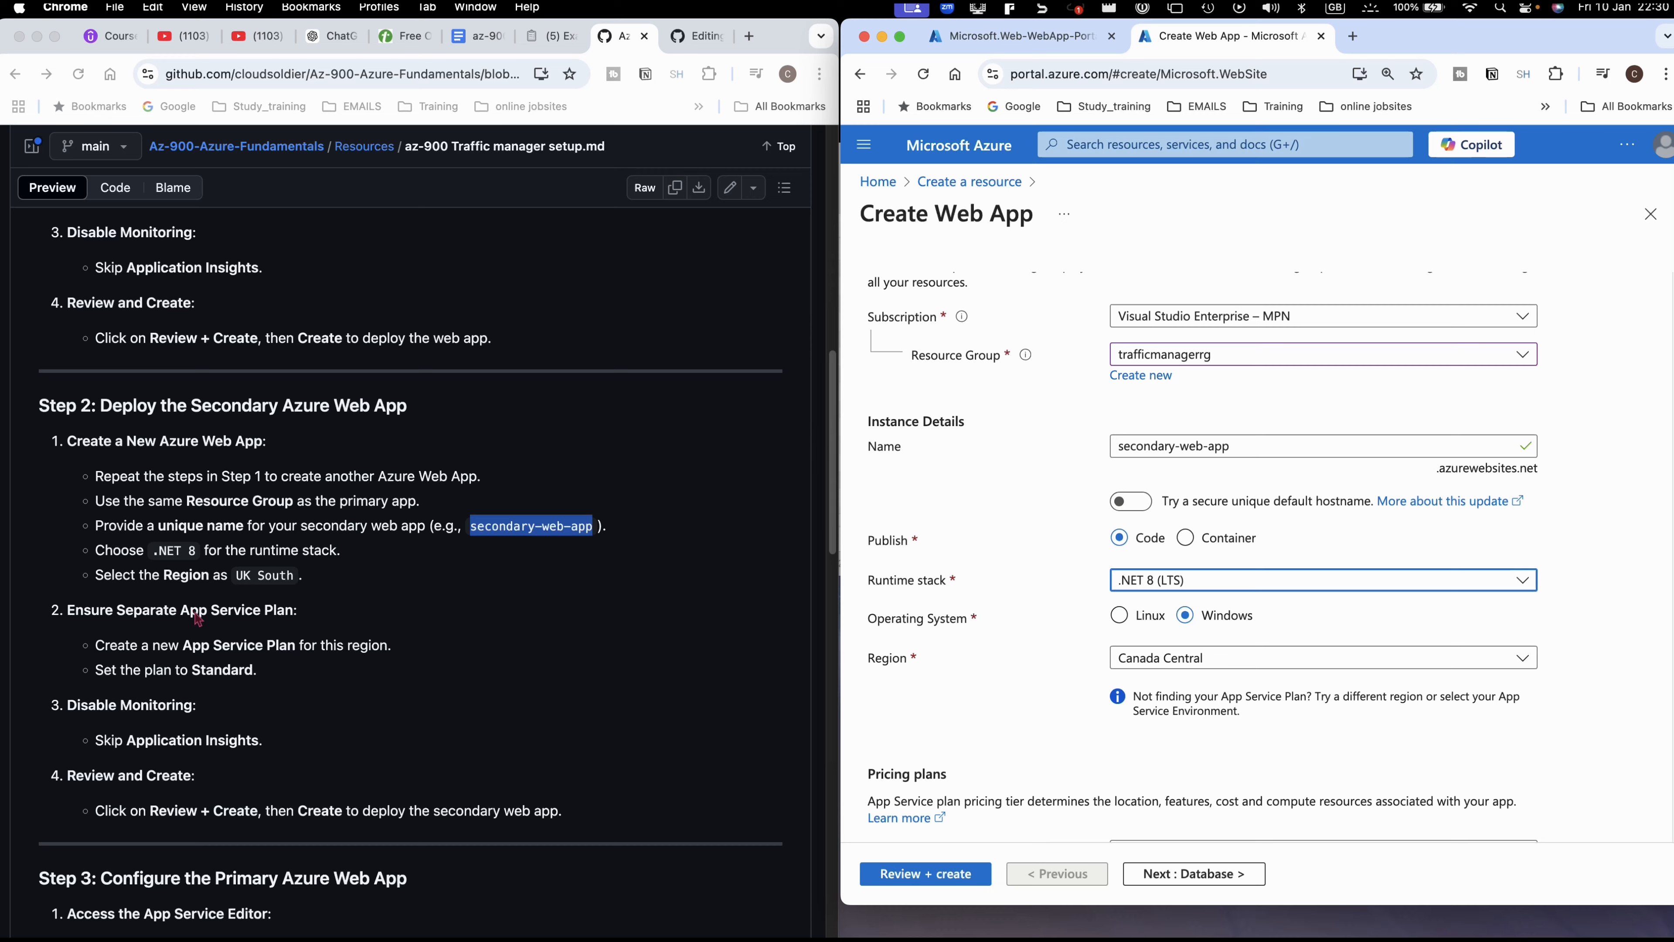
- Check the region in the lab instructions and set the secondary web app's region to UK West
{"action": "scroll", "coordinate": [198, 623], "scroll_direction": "up", "scroll_amount": 5}
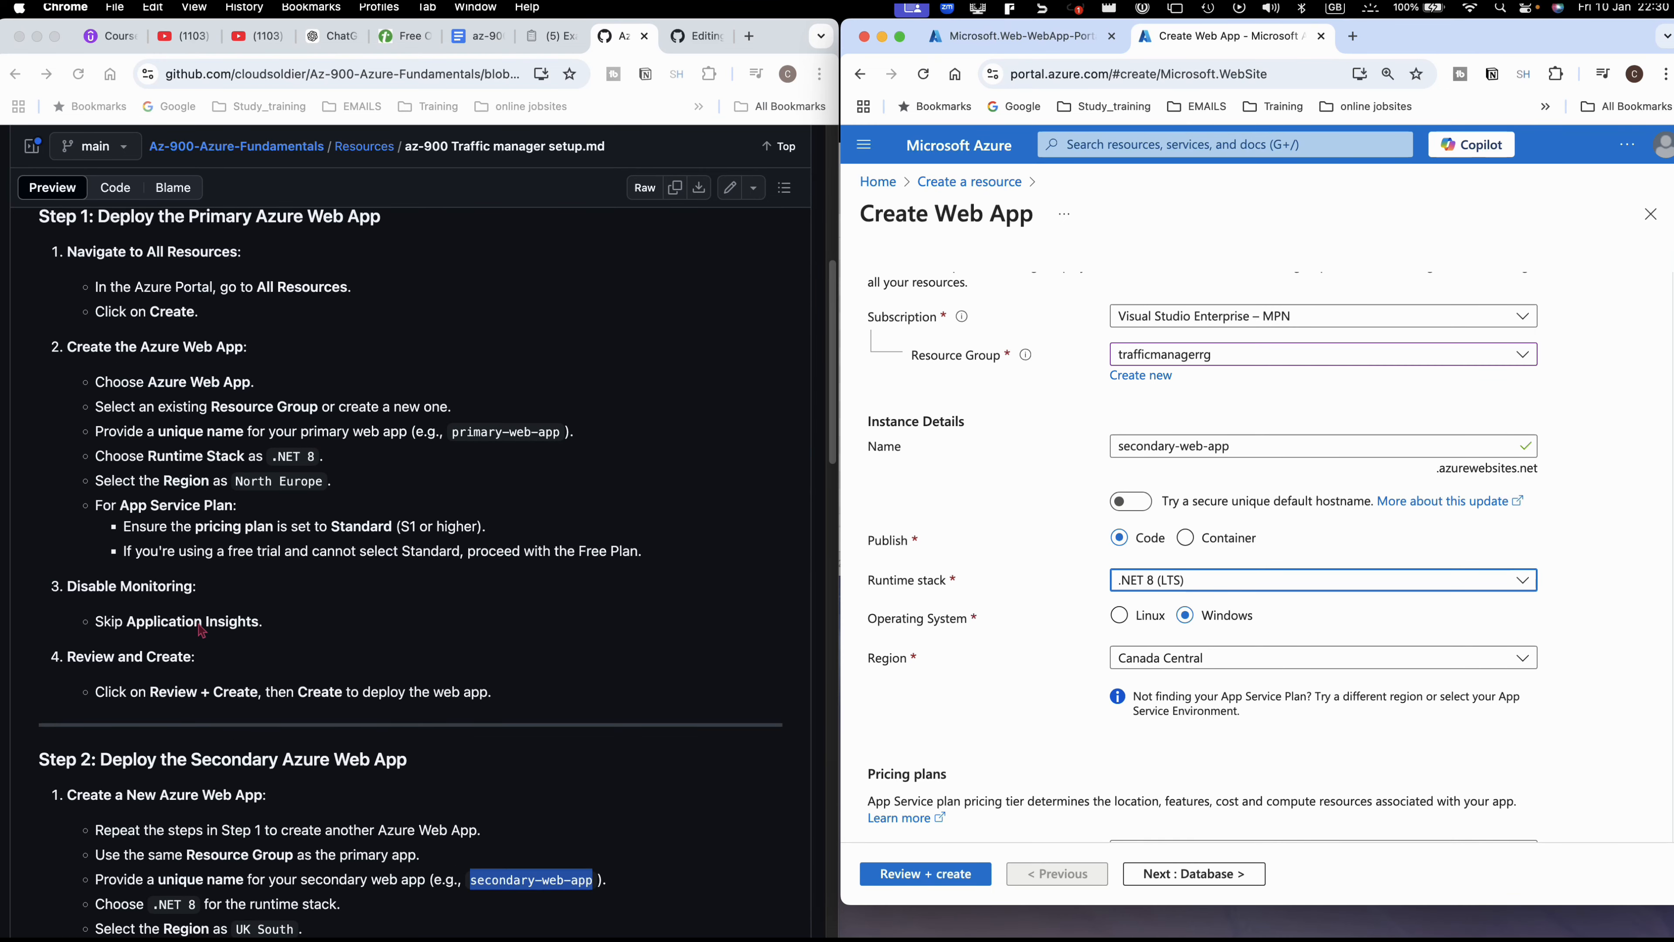
{"action": "scroll", "coordinate": [202, 634], "scroll_direction": "up", "scroll_amount": 2}
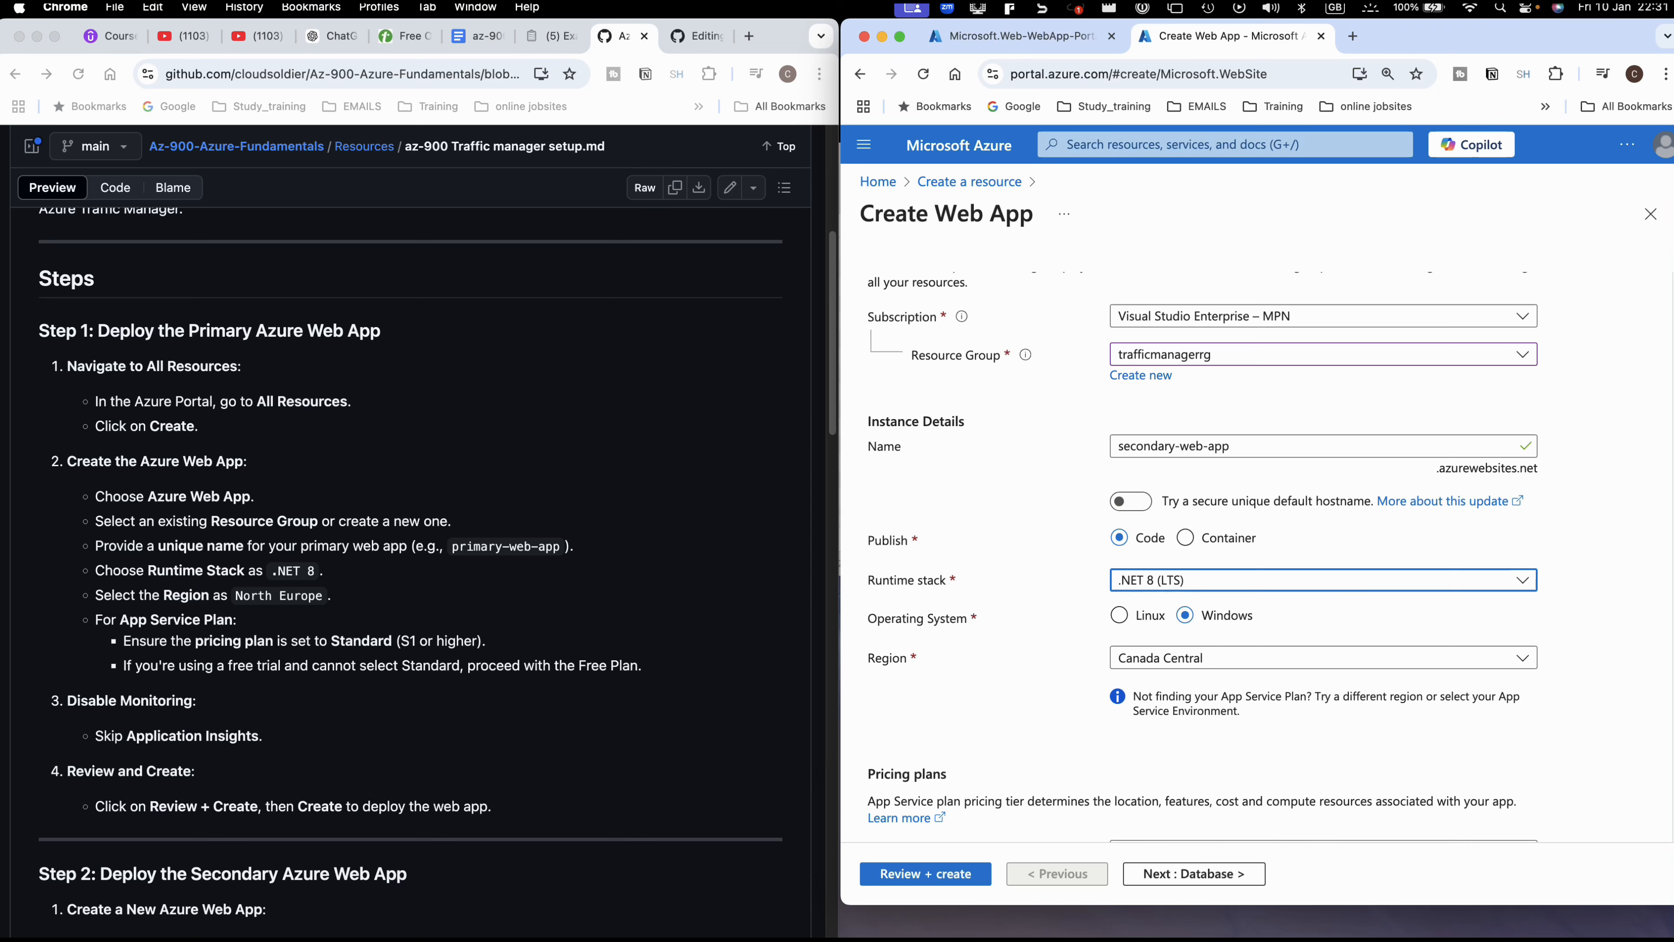
{"action": "left_click", "coordinate": [1571, 922]}
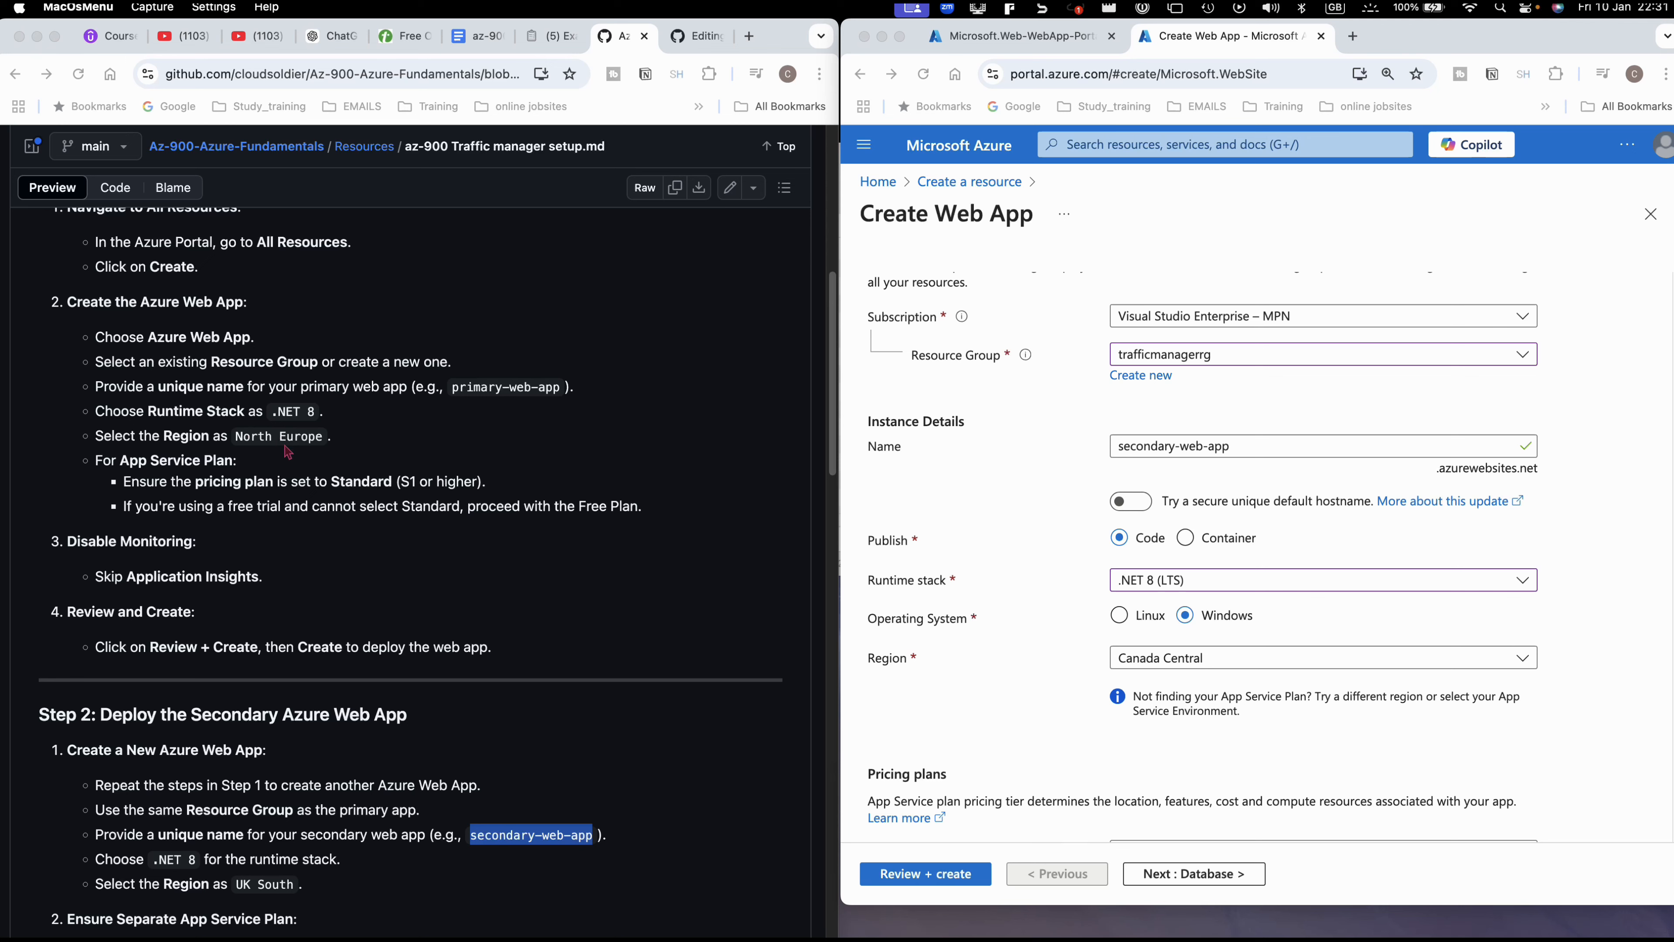
{"action": "left_click", "coordinate": [263, 443]}
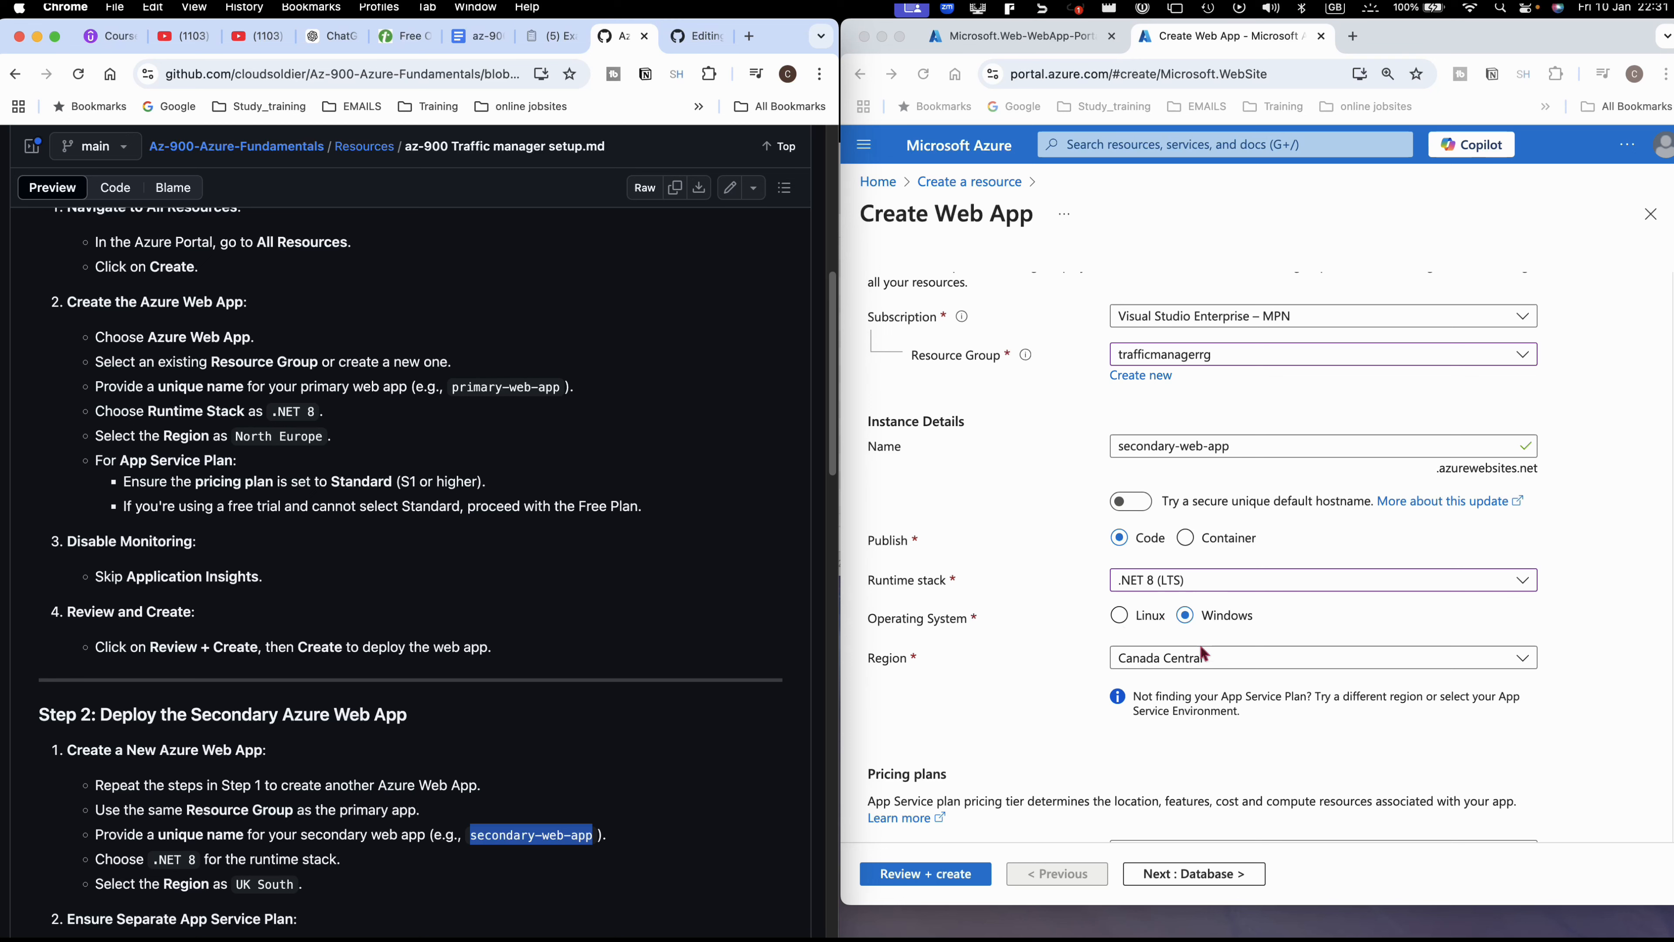
{"action": "left_click", "coordinate": [1255, 657]}
{"action": "left_click", "coordinate": [1251, 659]}
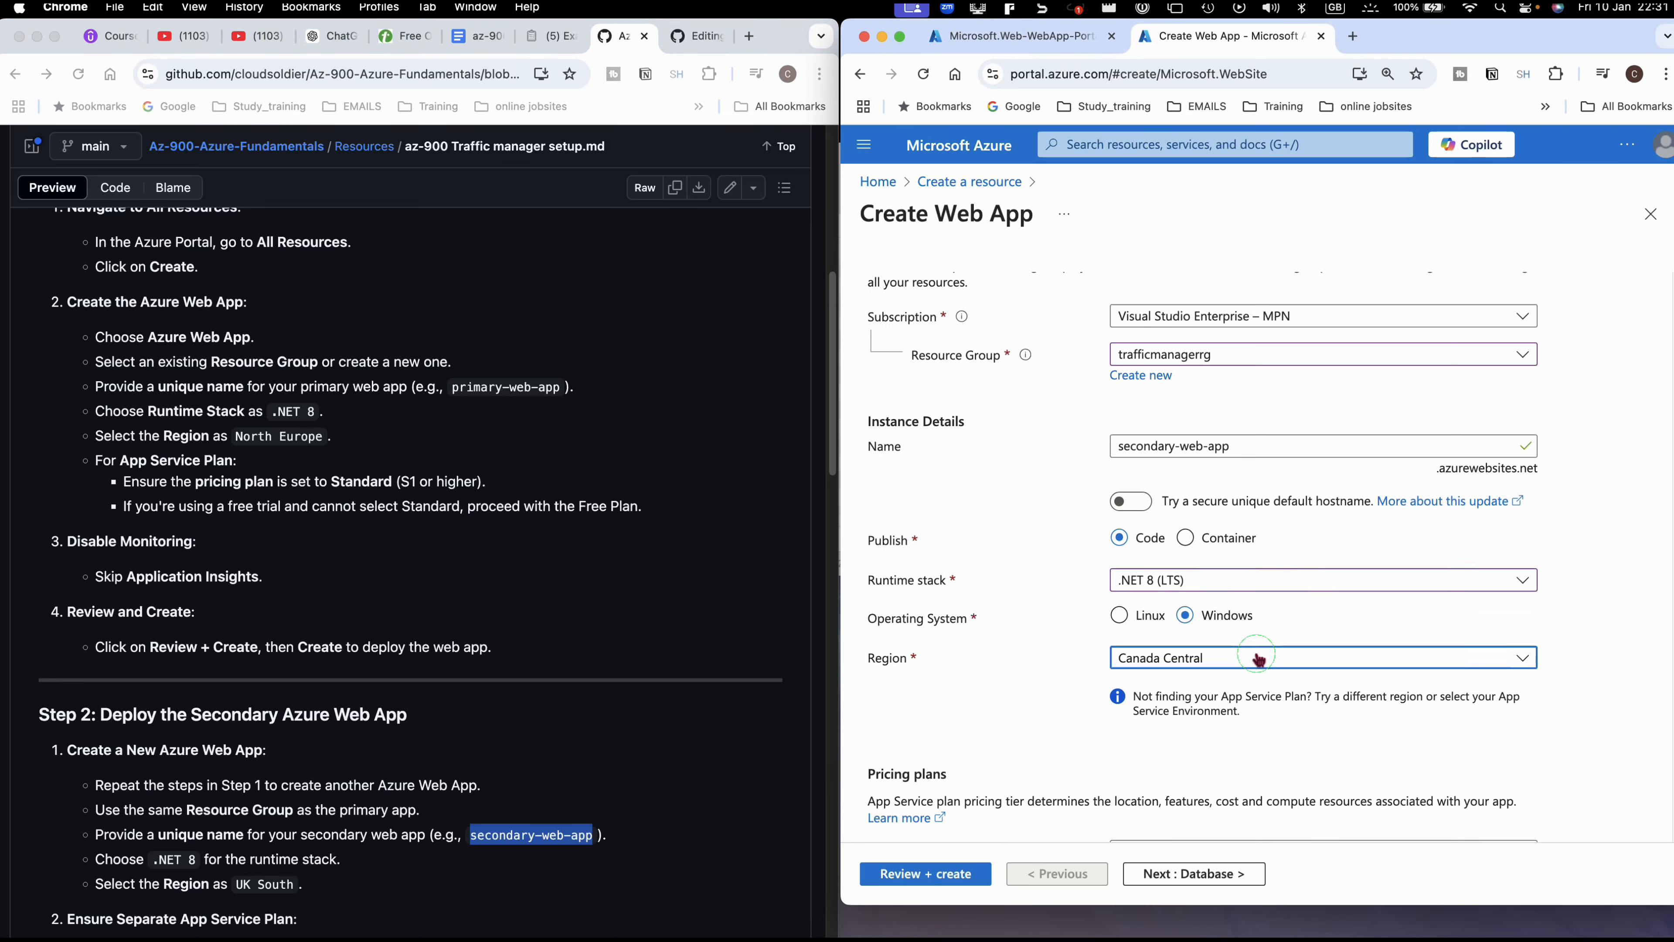
{"action": "scroll", "coordinate": [1212, 593], "scroll_direction": "down", "scroll_amount": 5}
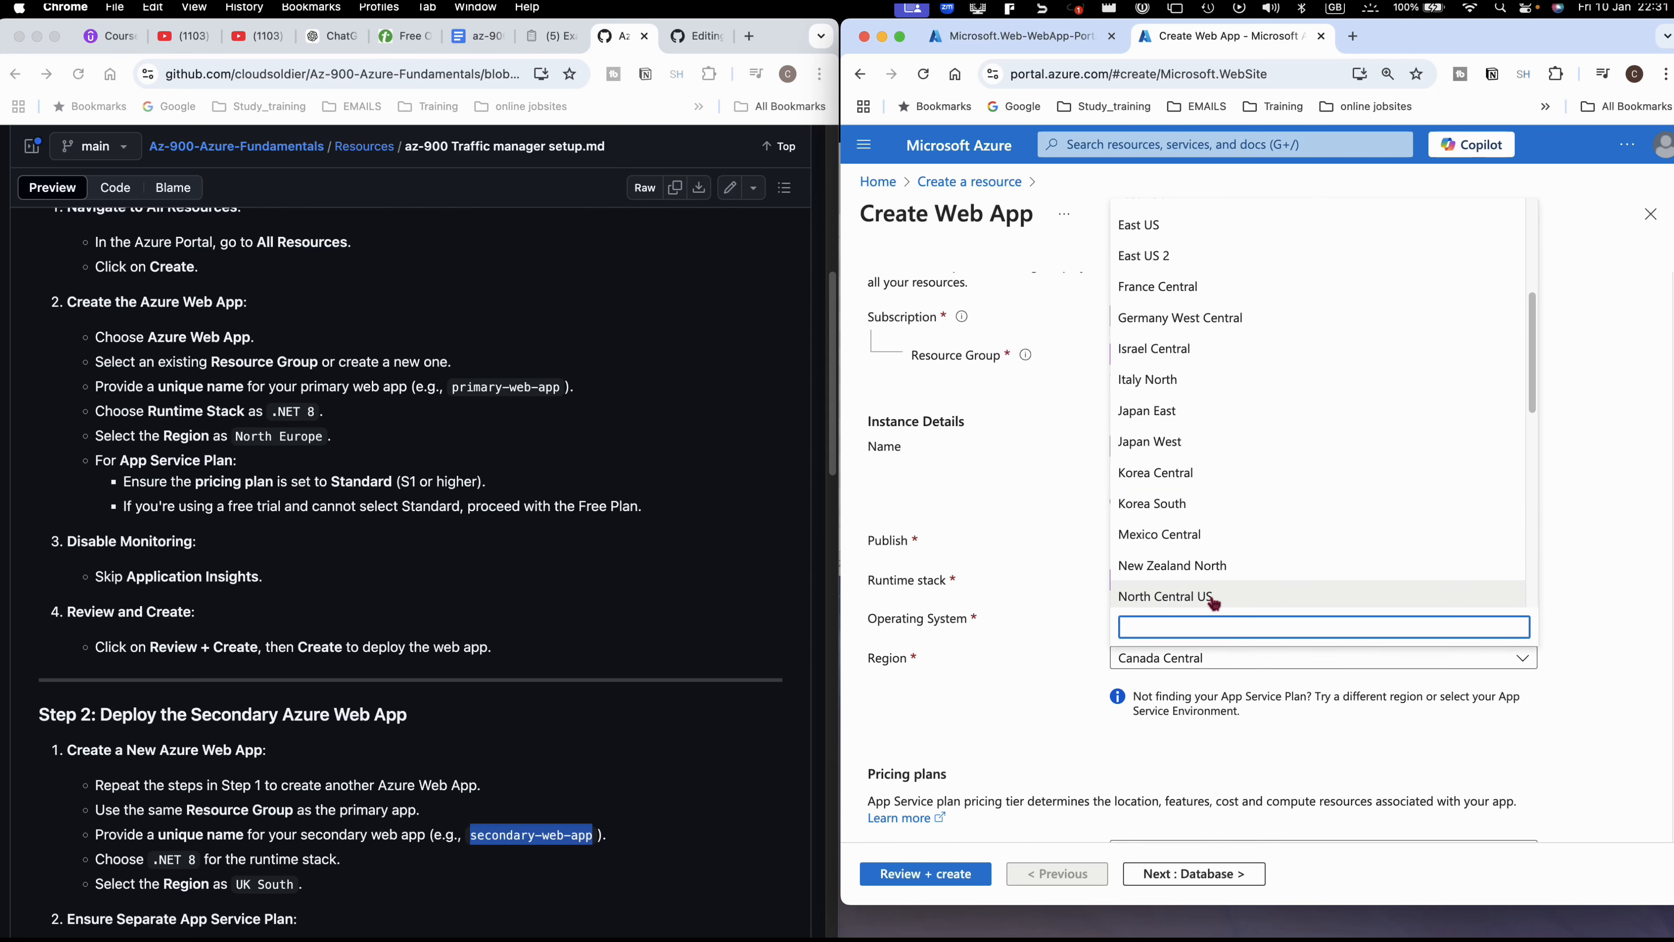
{"action": "scroll", "coordinate": [1212, 596], "scroll_direction": "down", "scroll_amount": 10}
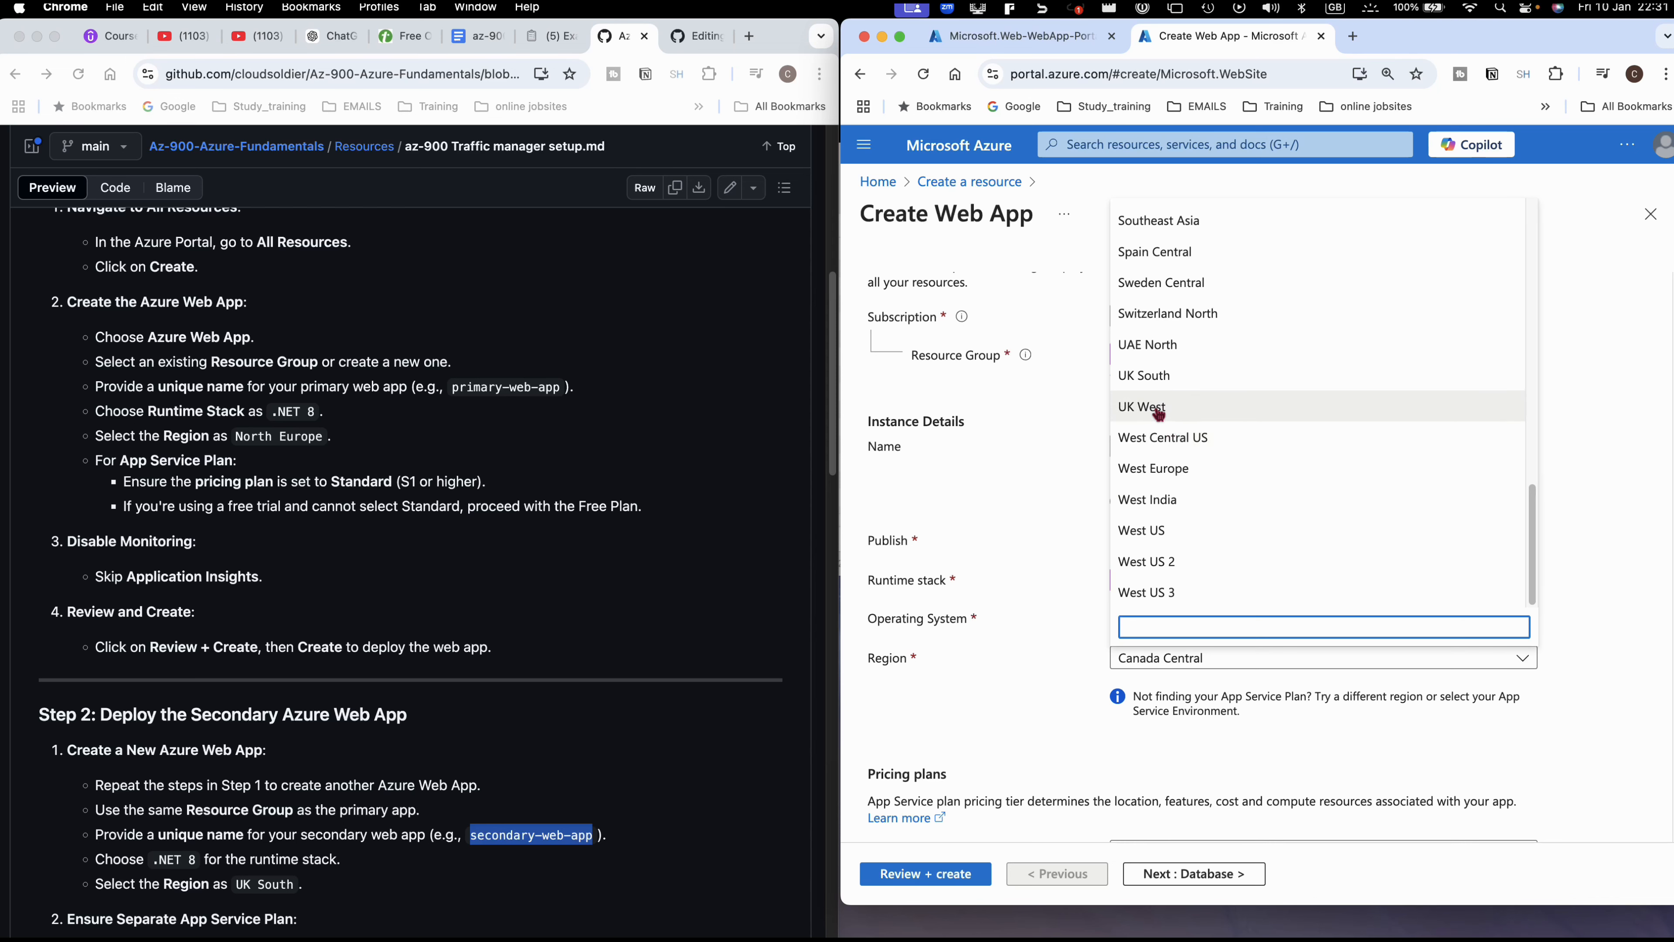
{"action": "left_click", "coordinate": [1190, 409]}
{"action": "scroll", "coordinate": [1154, 824], "scroll_direction": "down", "scroll_amount": 5}
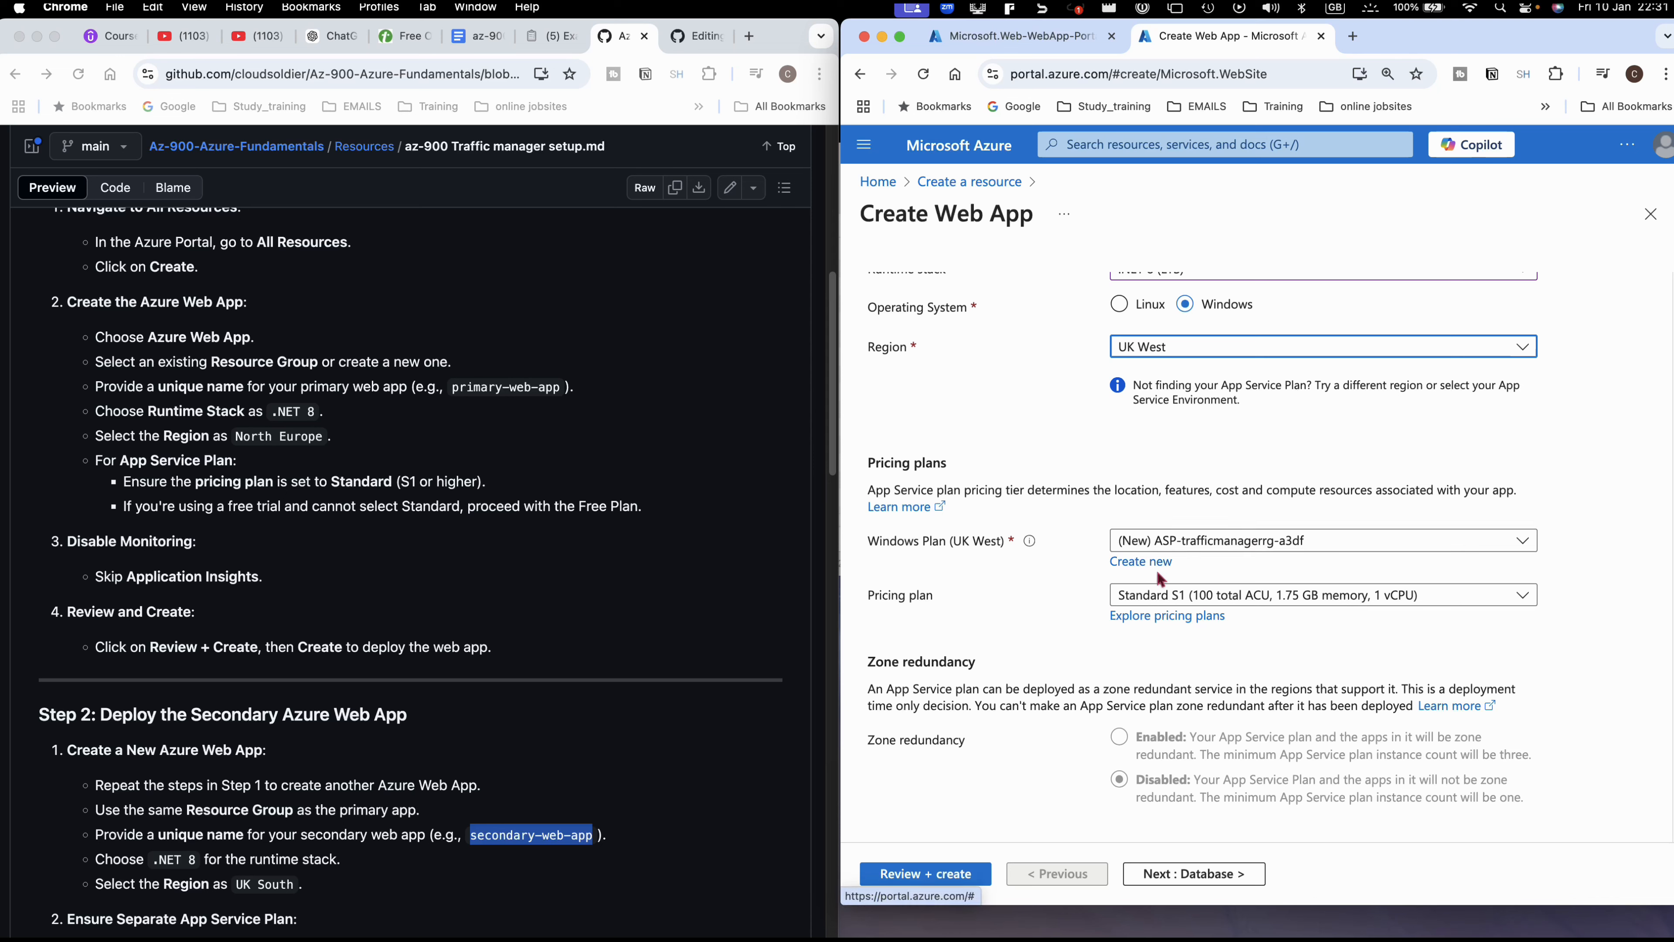
- Keep the default database, deployment, networking and tags settings, disable Application Insights and proceed to the final review
{"action": "left_click", "coordinate": [1209, 876]}
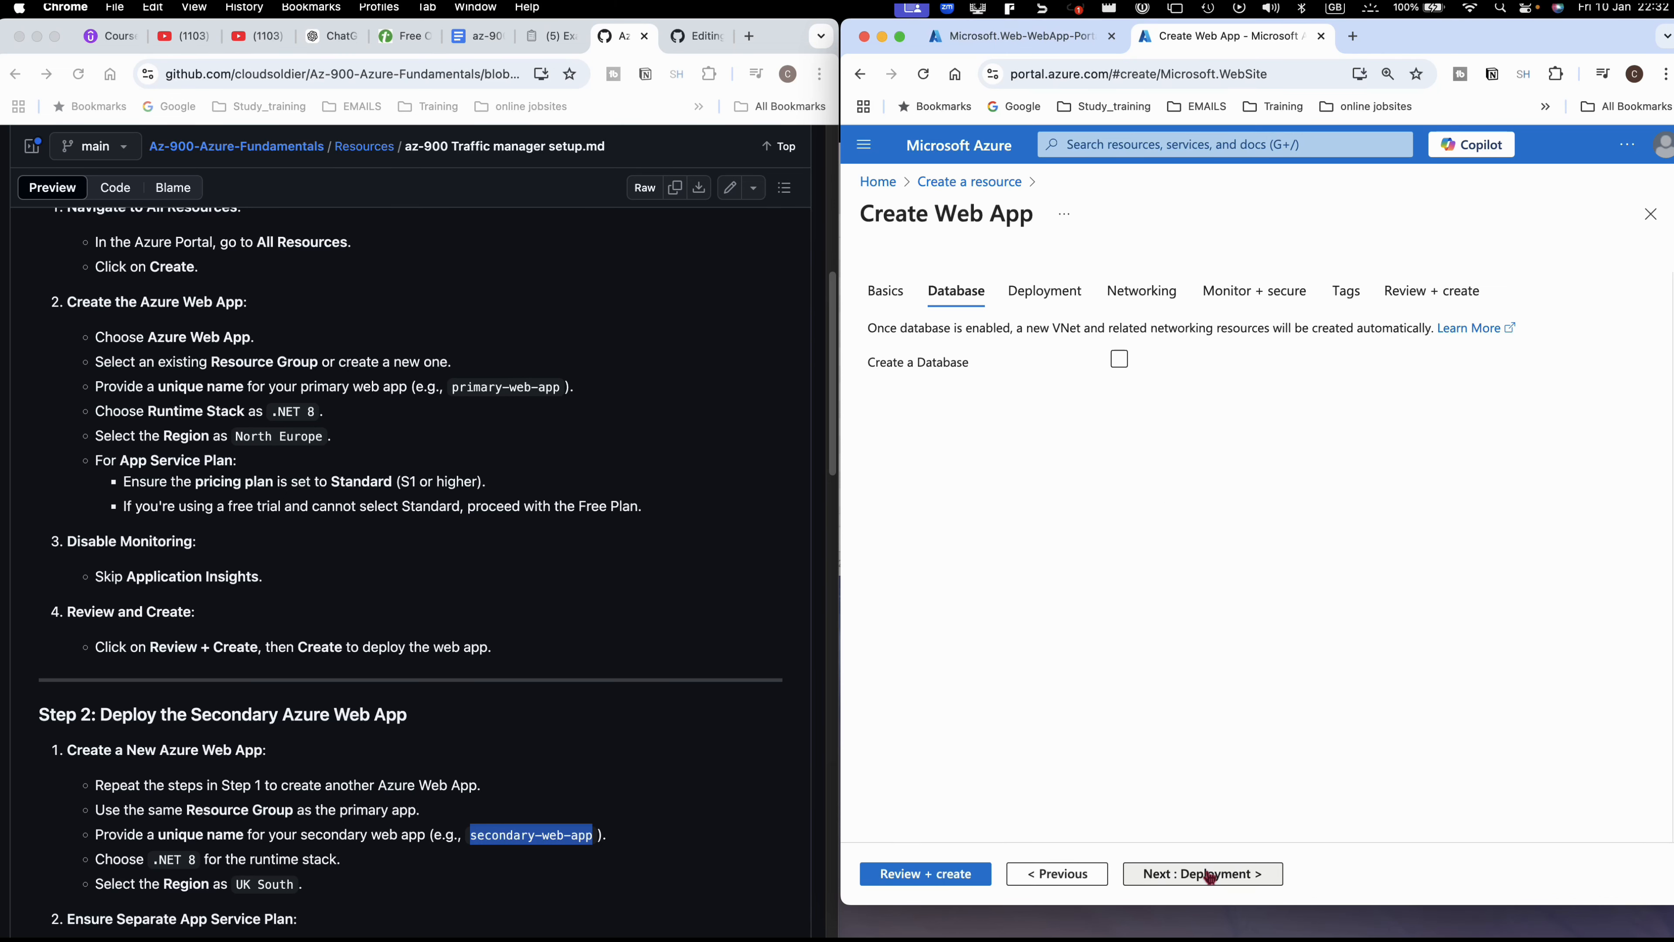
{"action": "left_click", "coordinate": [1209, 875]}
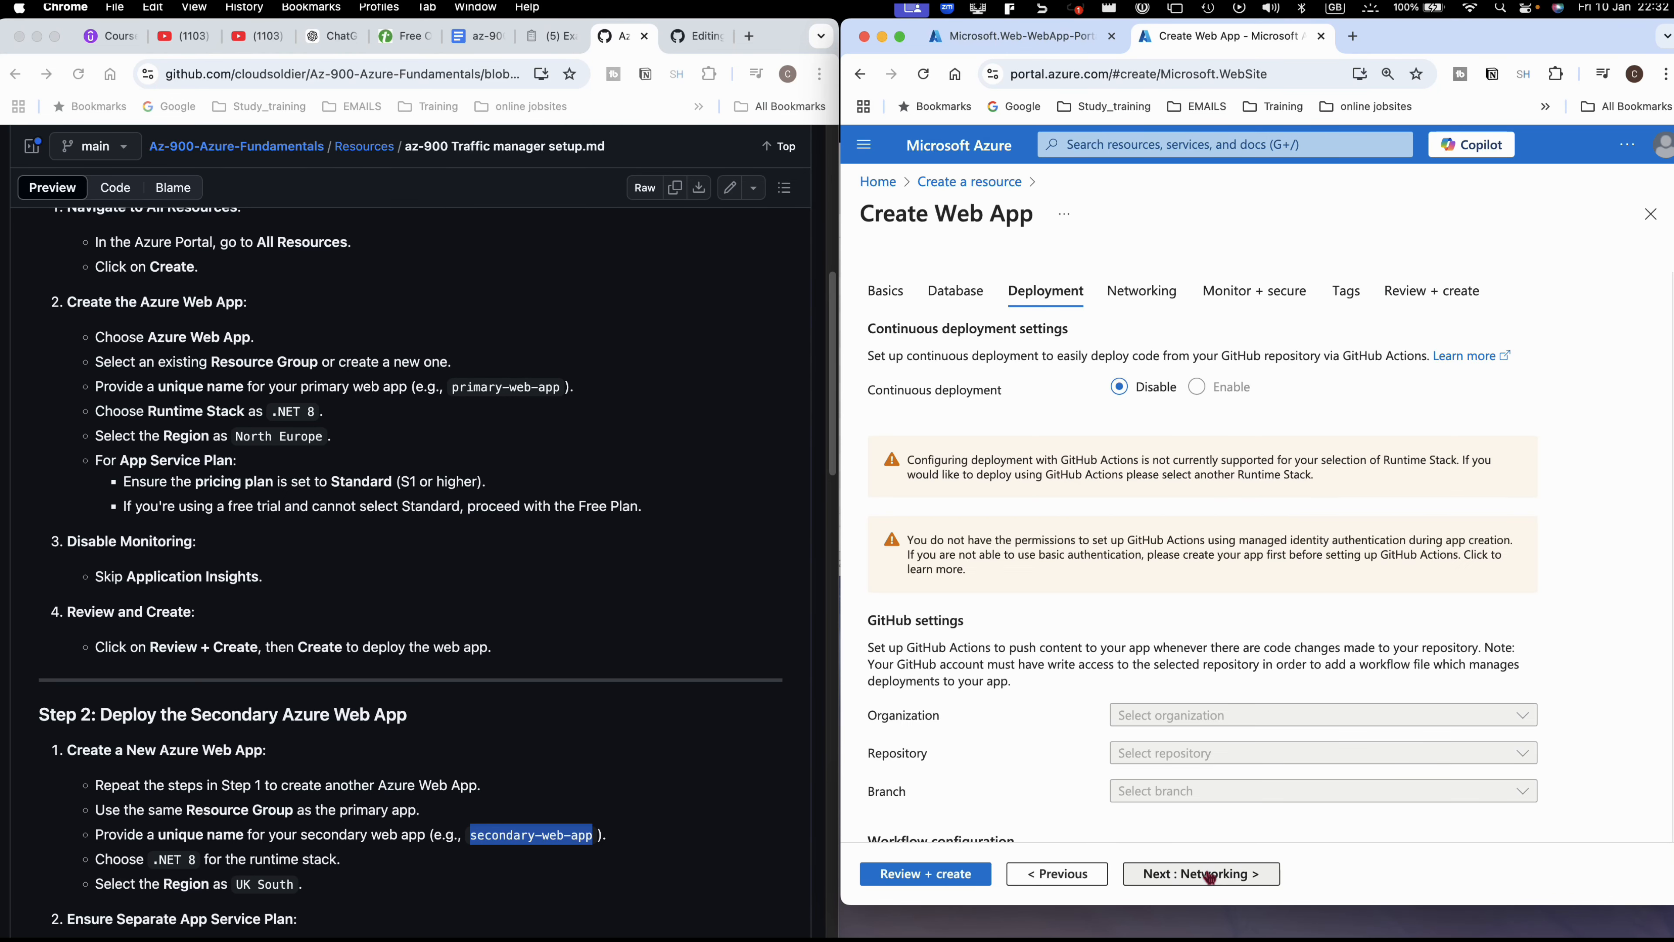
{"action": "left_click", "coordinate": [1210, 875]}
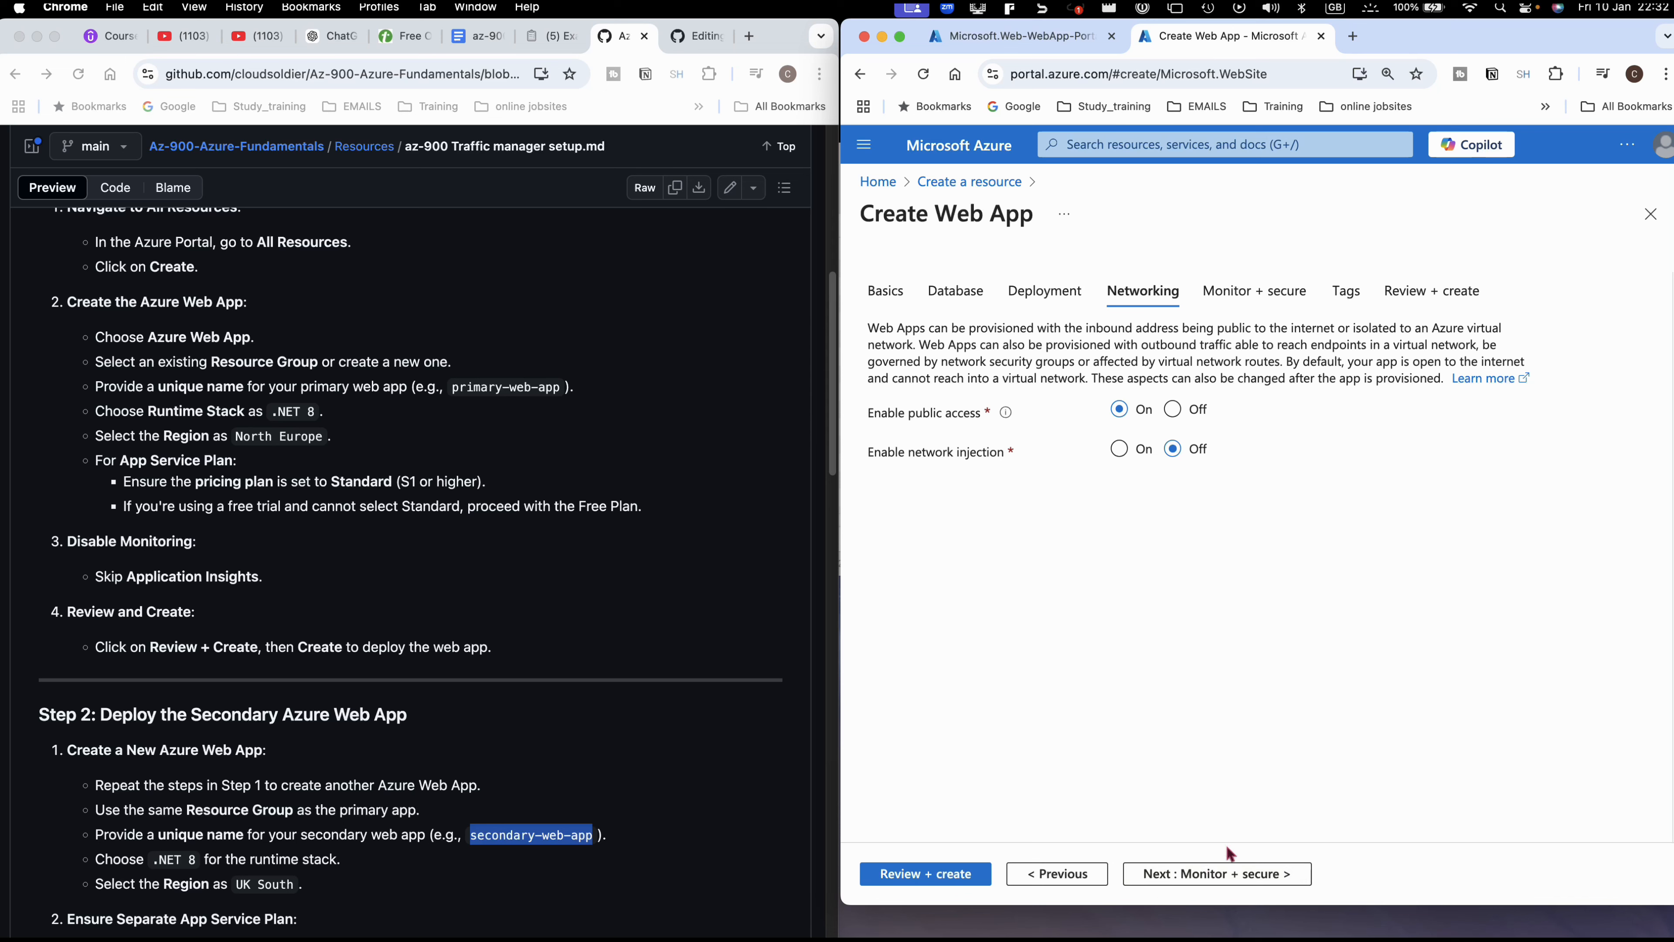
{"action": "left_click", "coordinate": [1221, 872]}
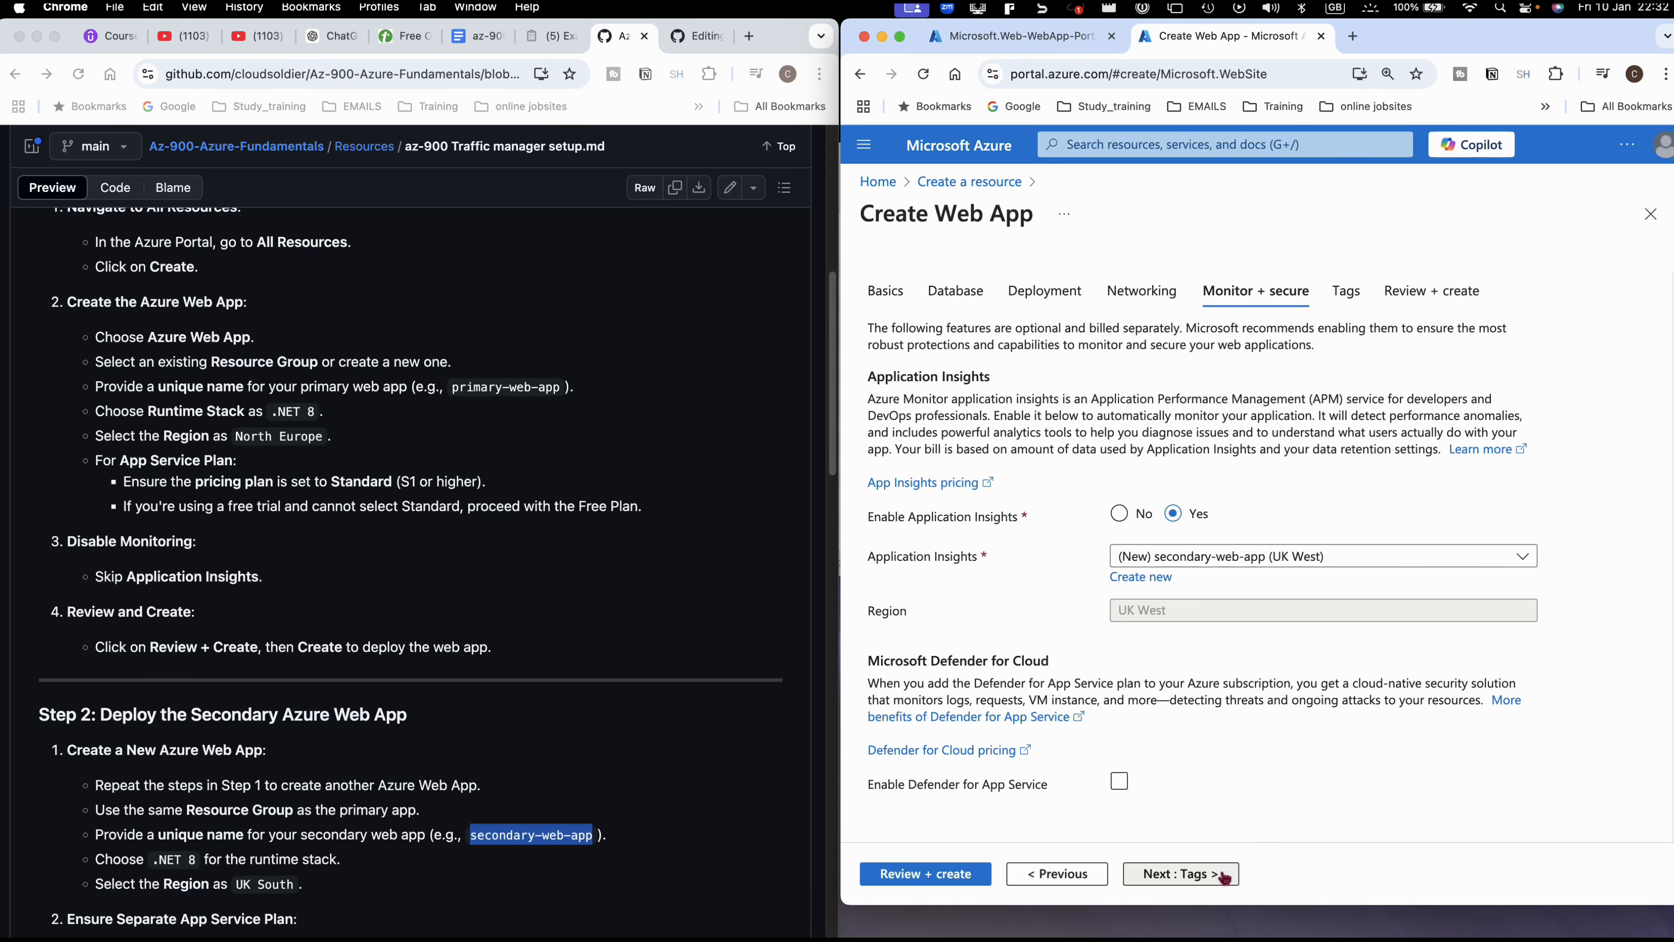
{"action": "left_click", "coordinate": [1121, 517]}
{"action": "left_click", "coordinate": [1182, 877]}
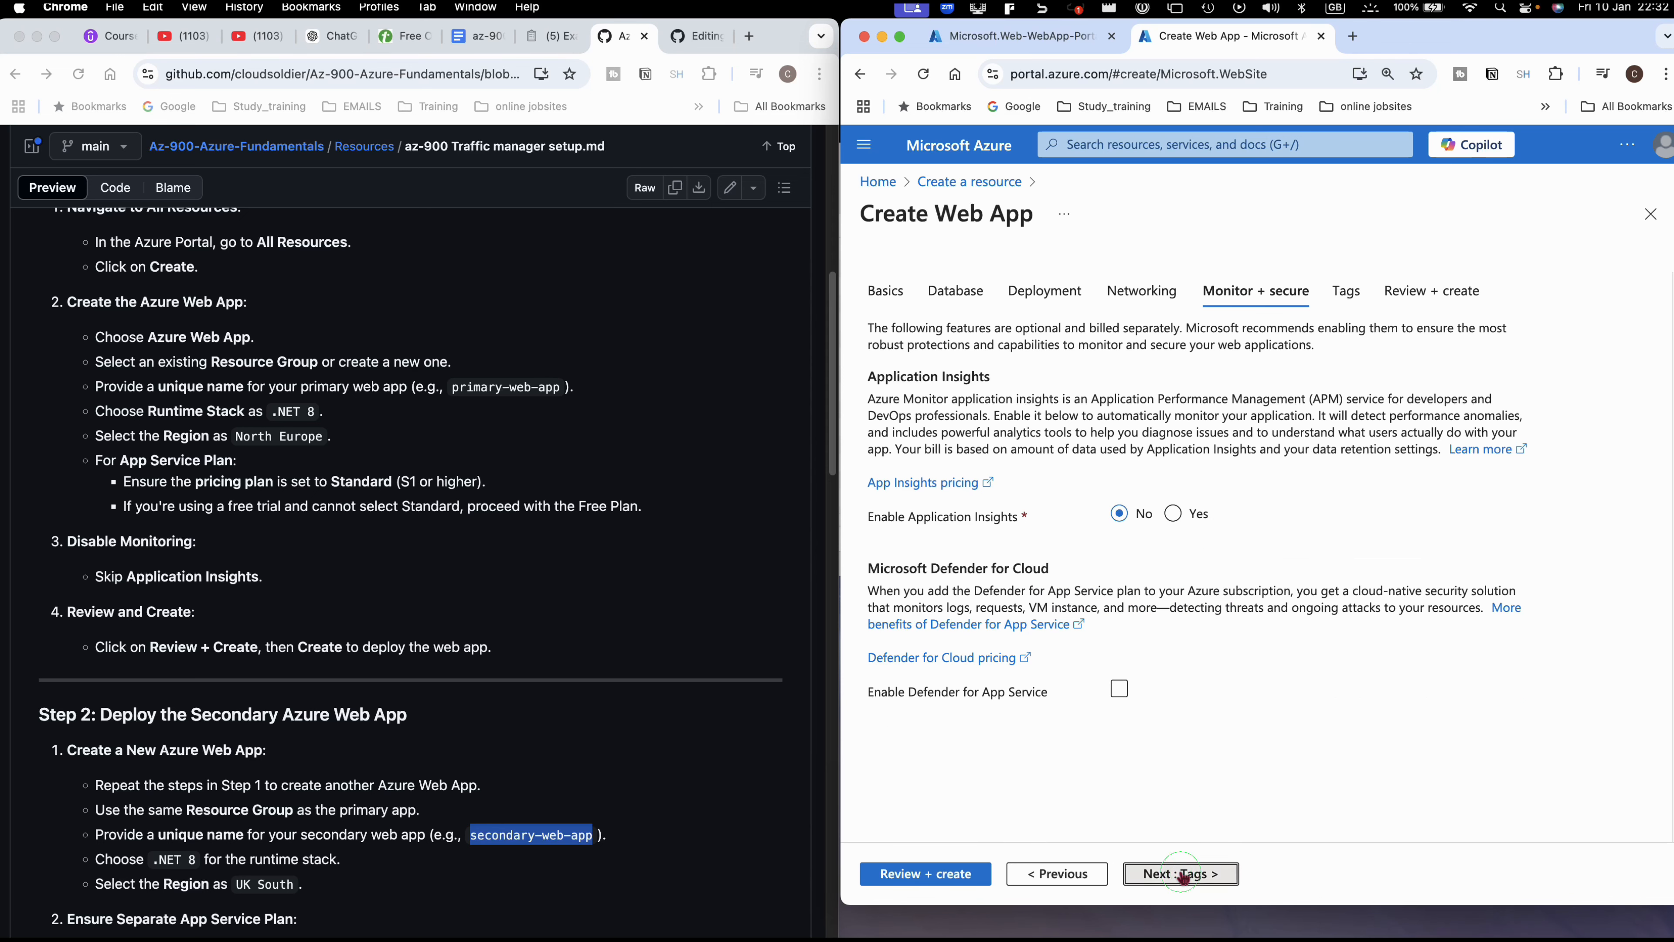
{"action": "left_click", "coordinate": [1183, 876]}
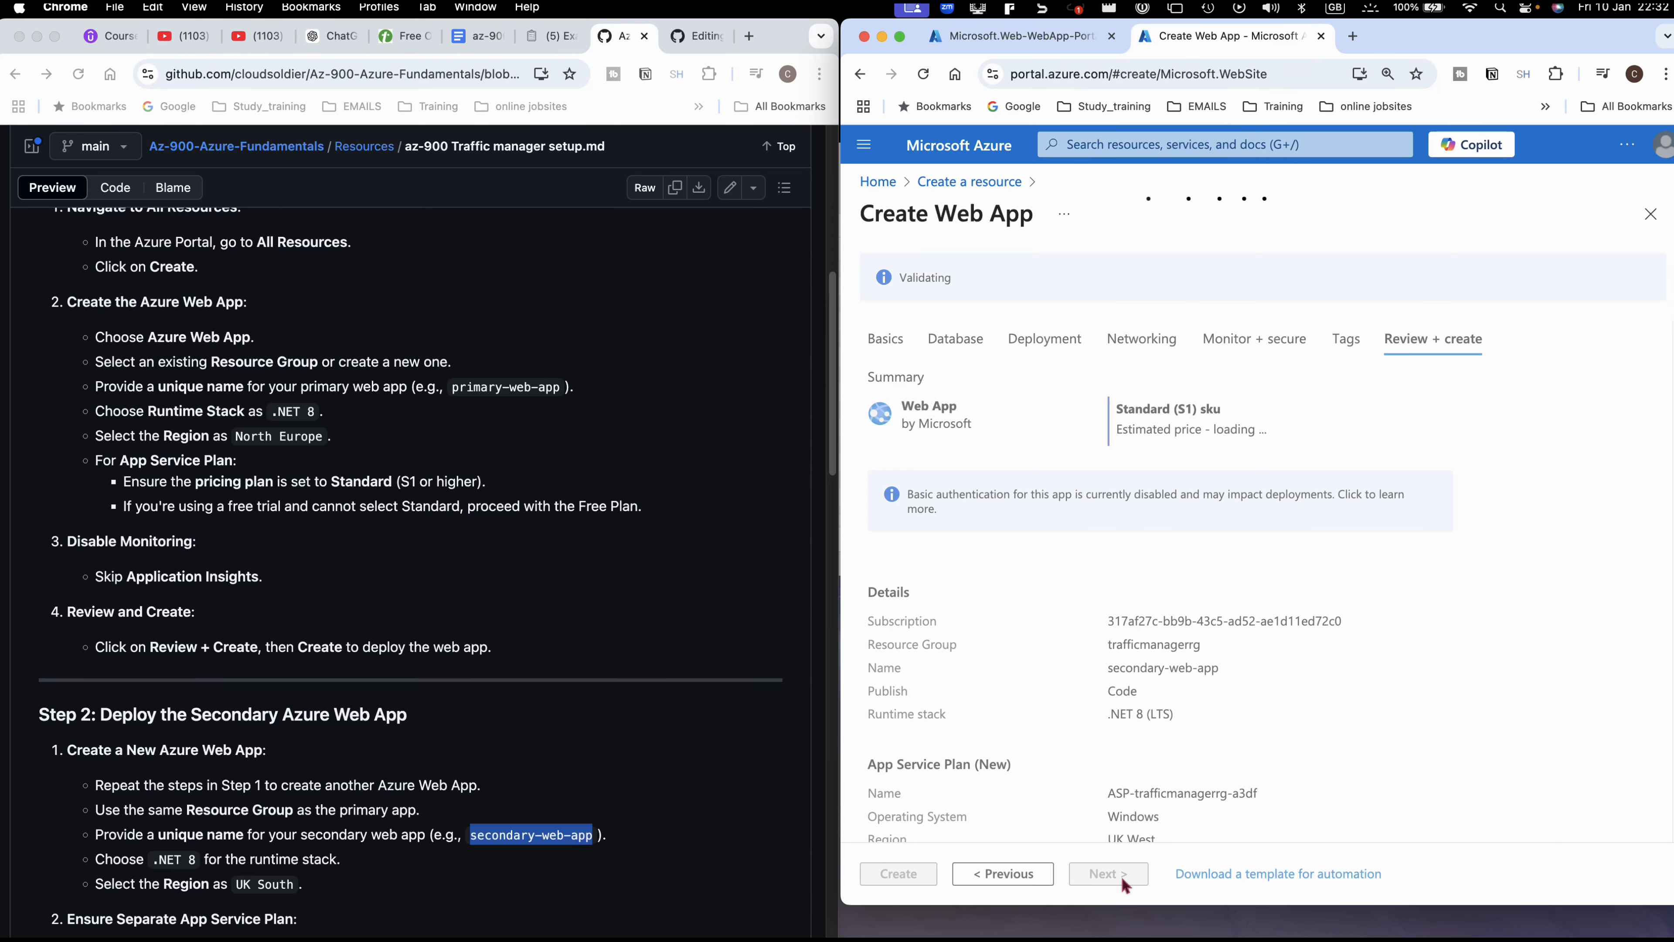
- Return to the basic settings and change the web app's name to secondary-web-app22
{"action": "left_click", "coordinate": [921, 346]}
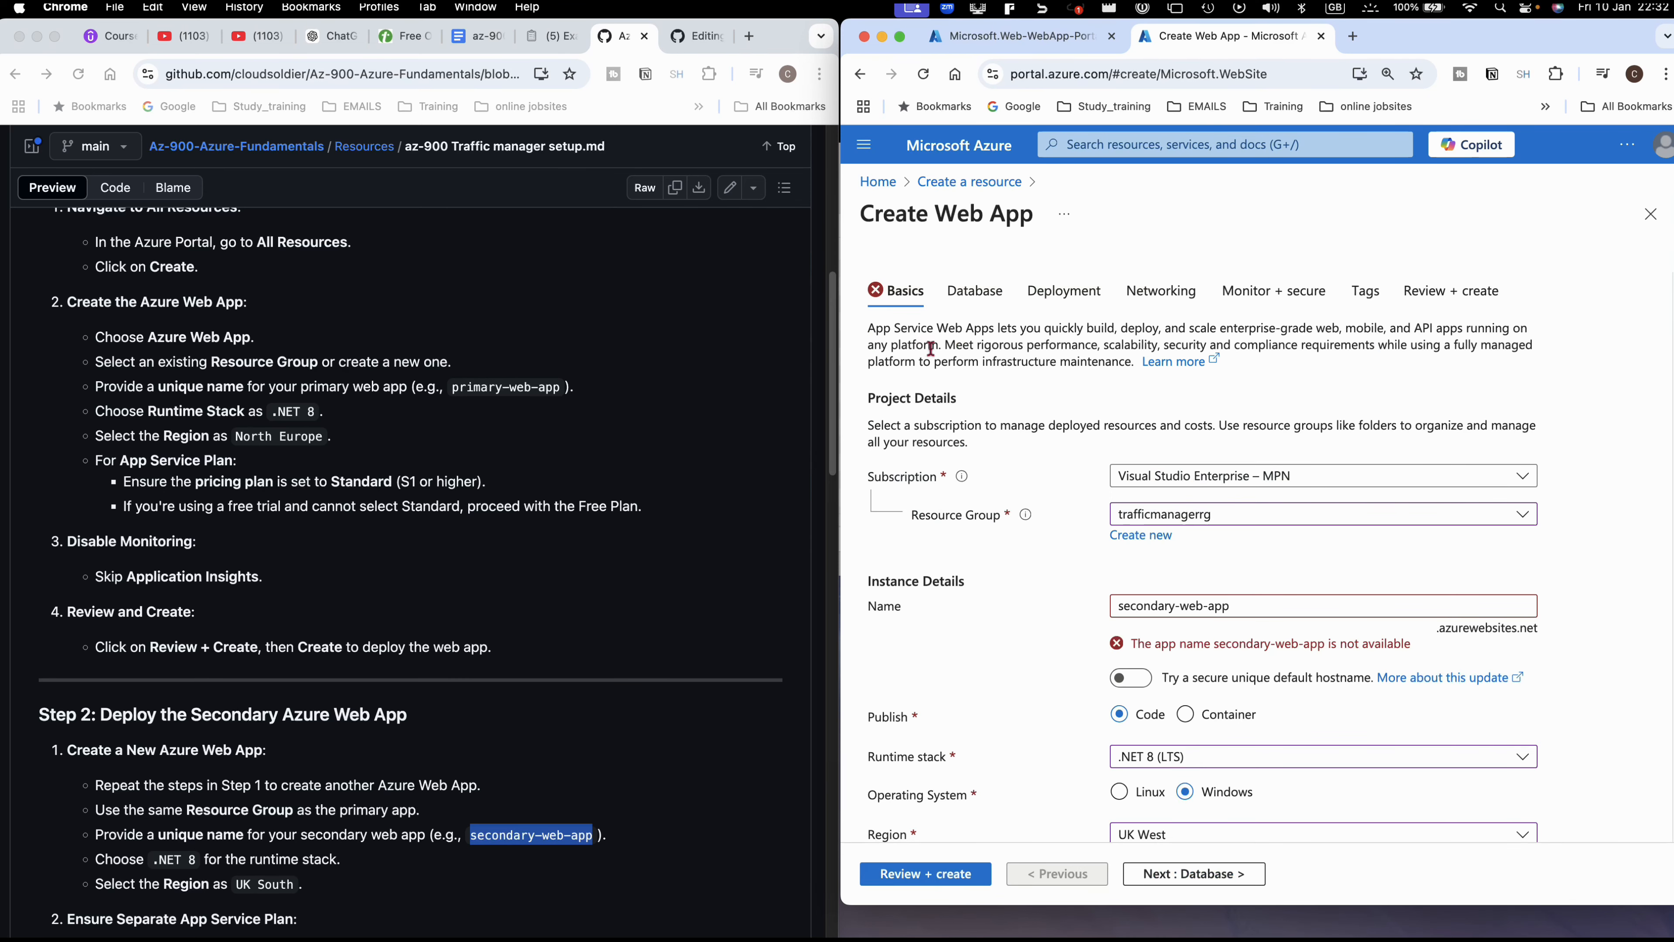
{"action": "left_click", "coordinate": [1243, 608]}
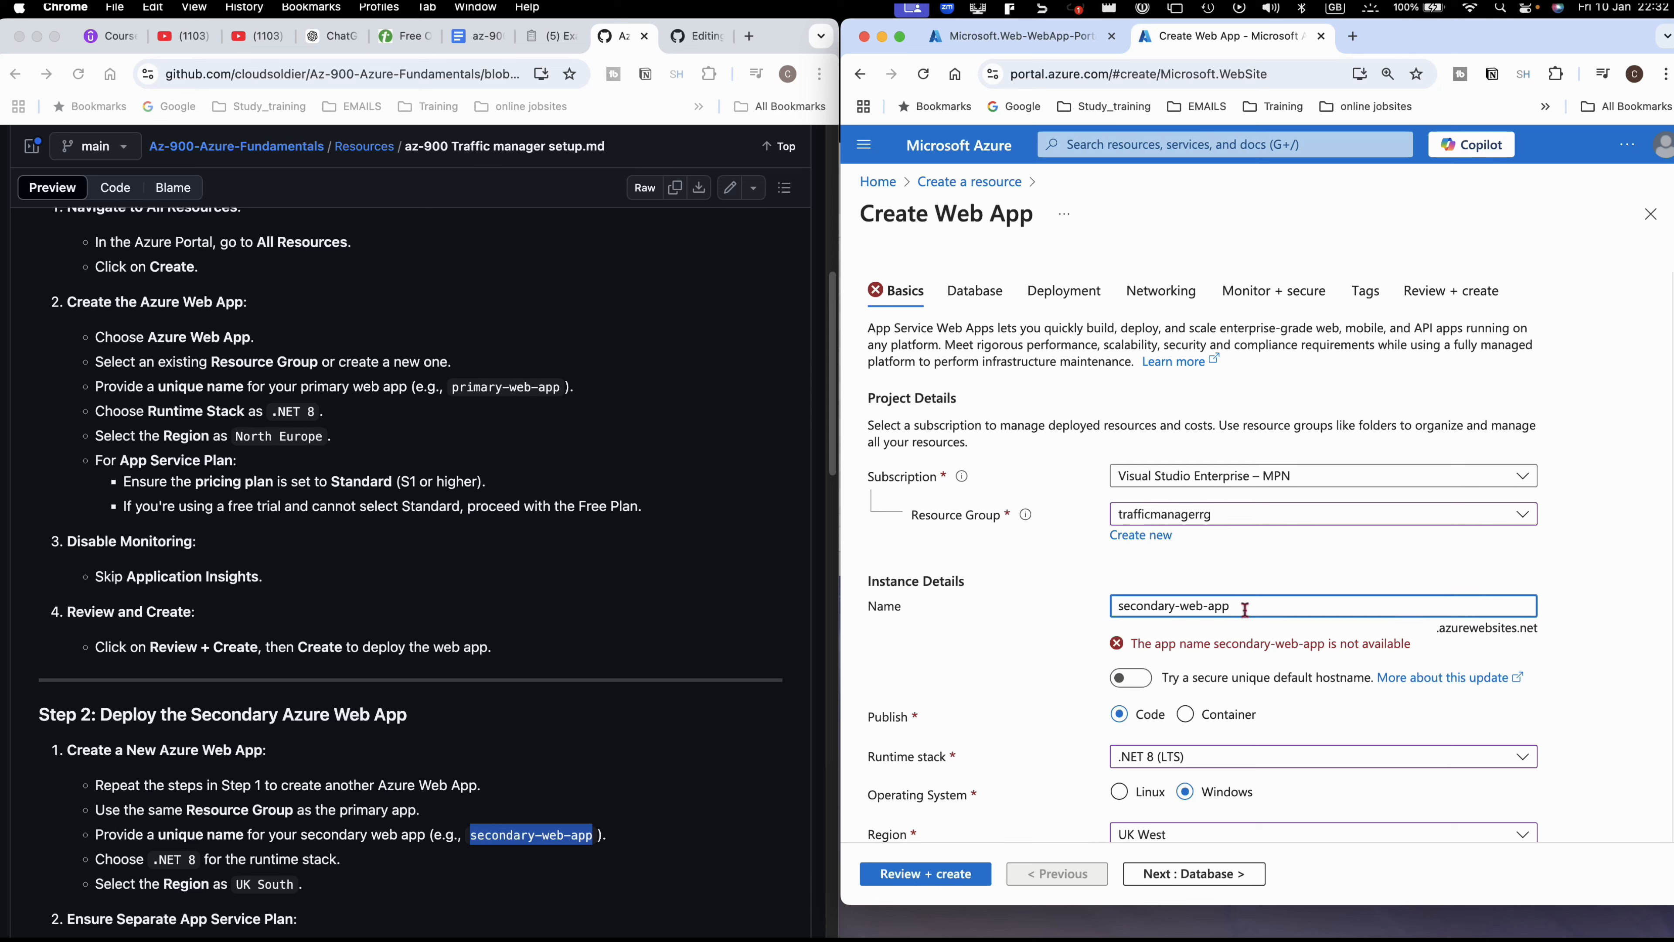
{"action": "type", "text": "22"}
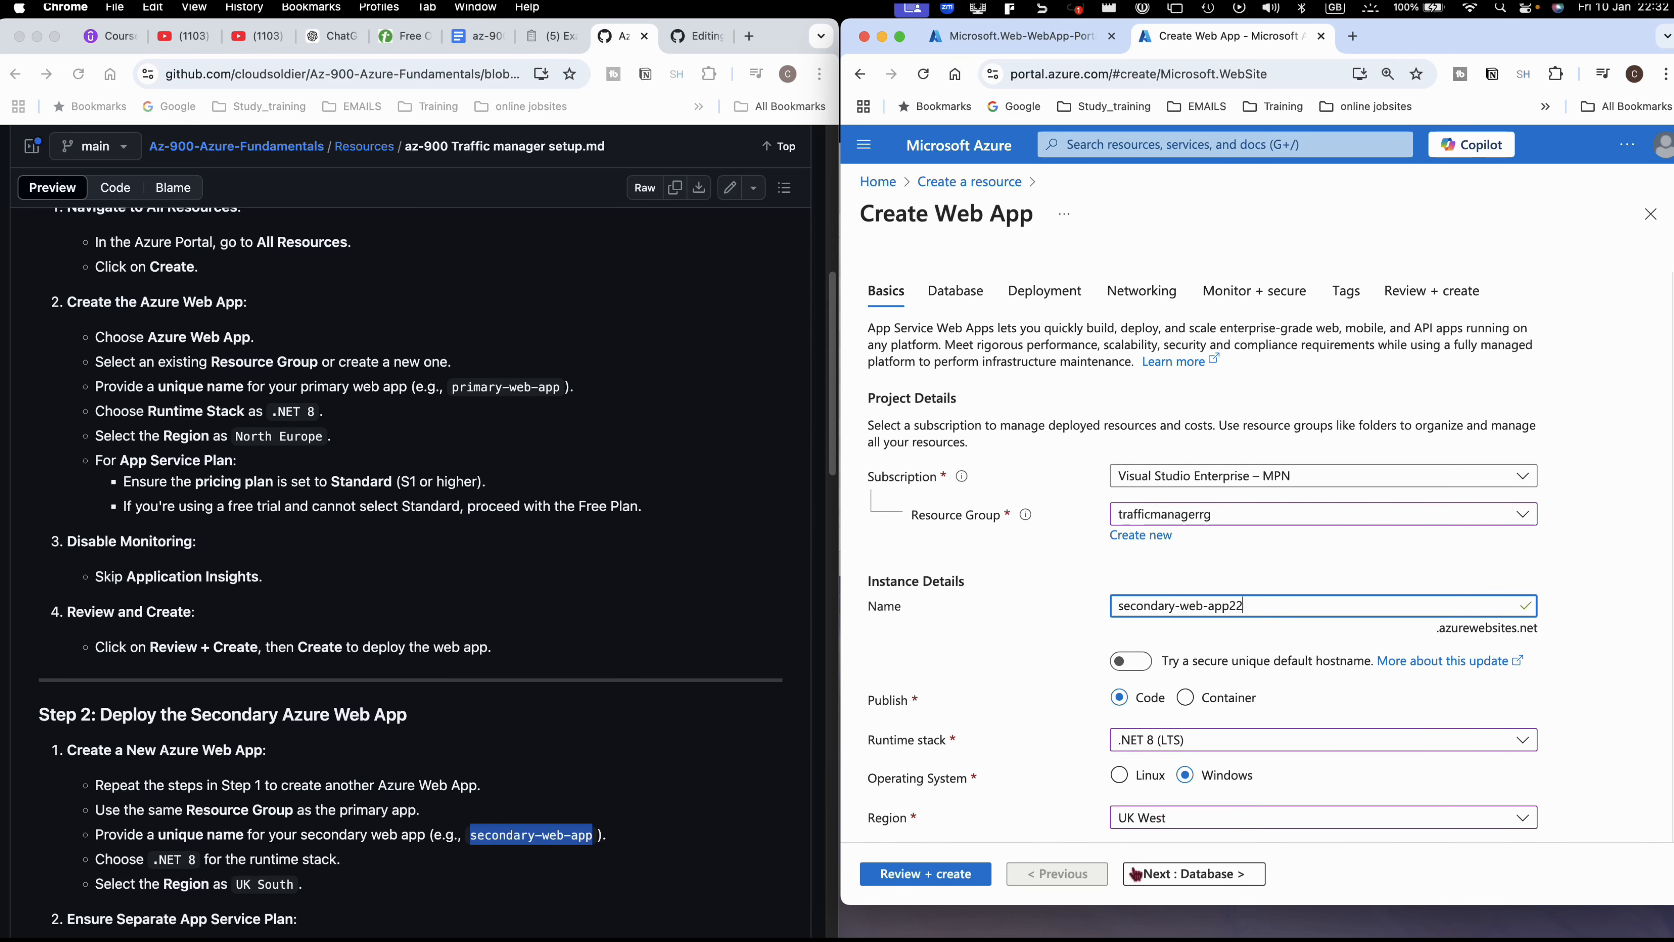
- Review and deploy the secondary web app, and switch to the browser tab with the primary web app's deployment
{"action": "left_click", "coordinate": [980, 882]}
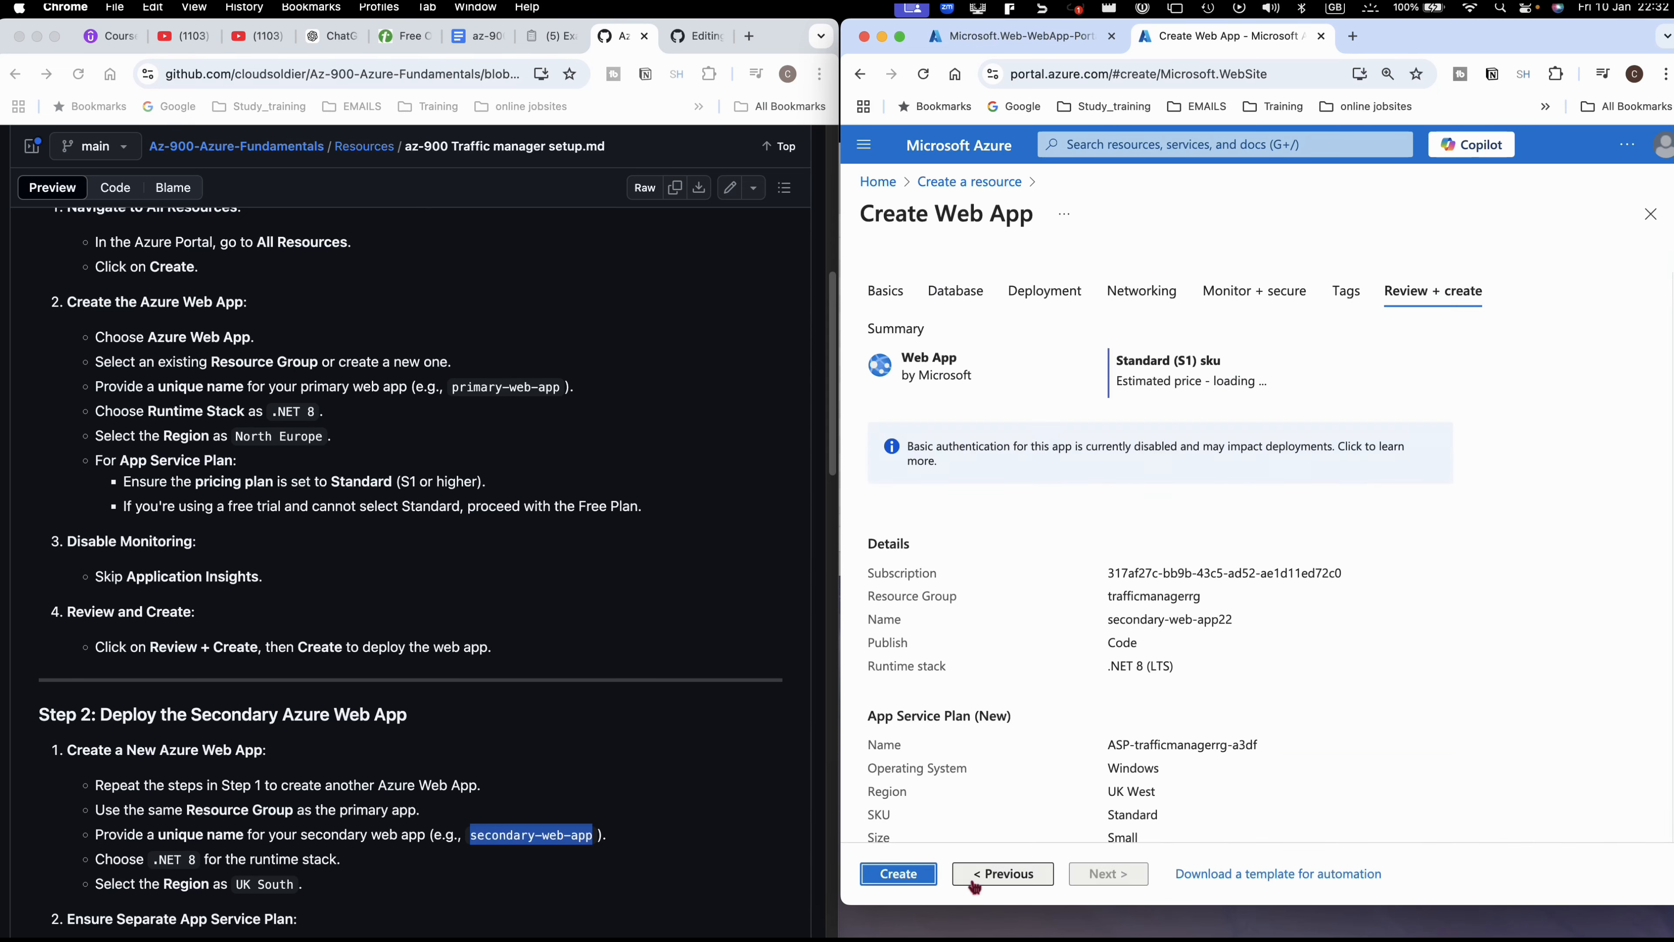
{"action": "left_click", "coordinate": [923, 876]}
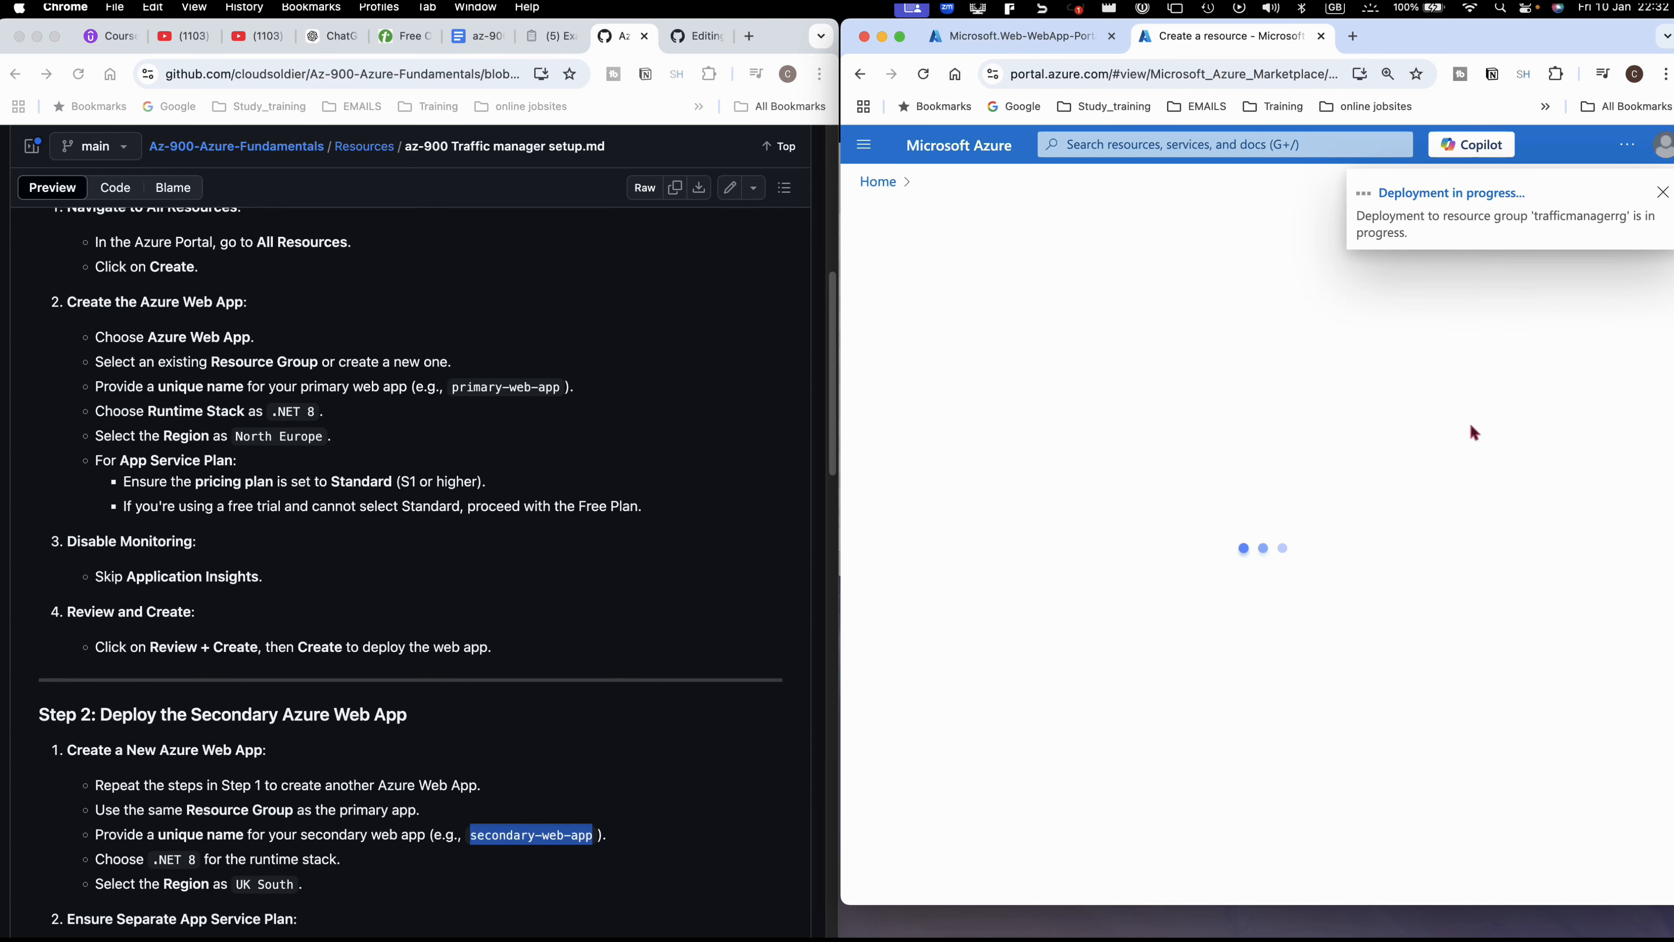
{"action": "left_click", "coordinate": [1049, 45]}
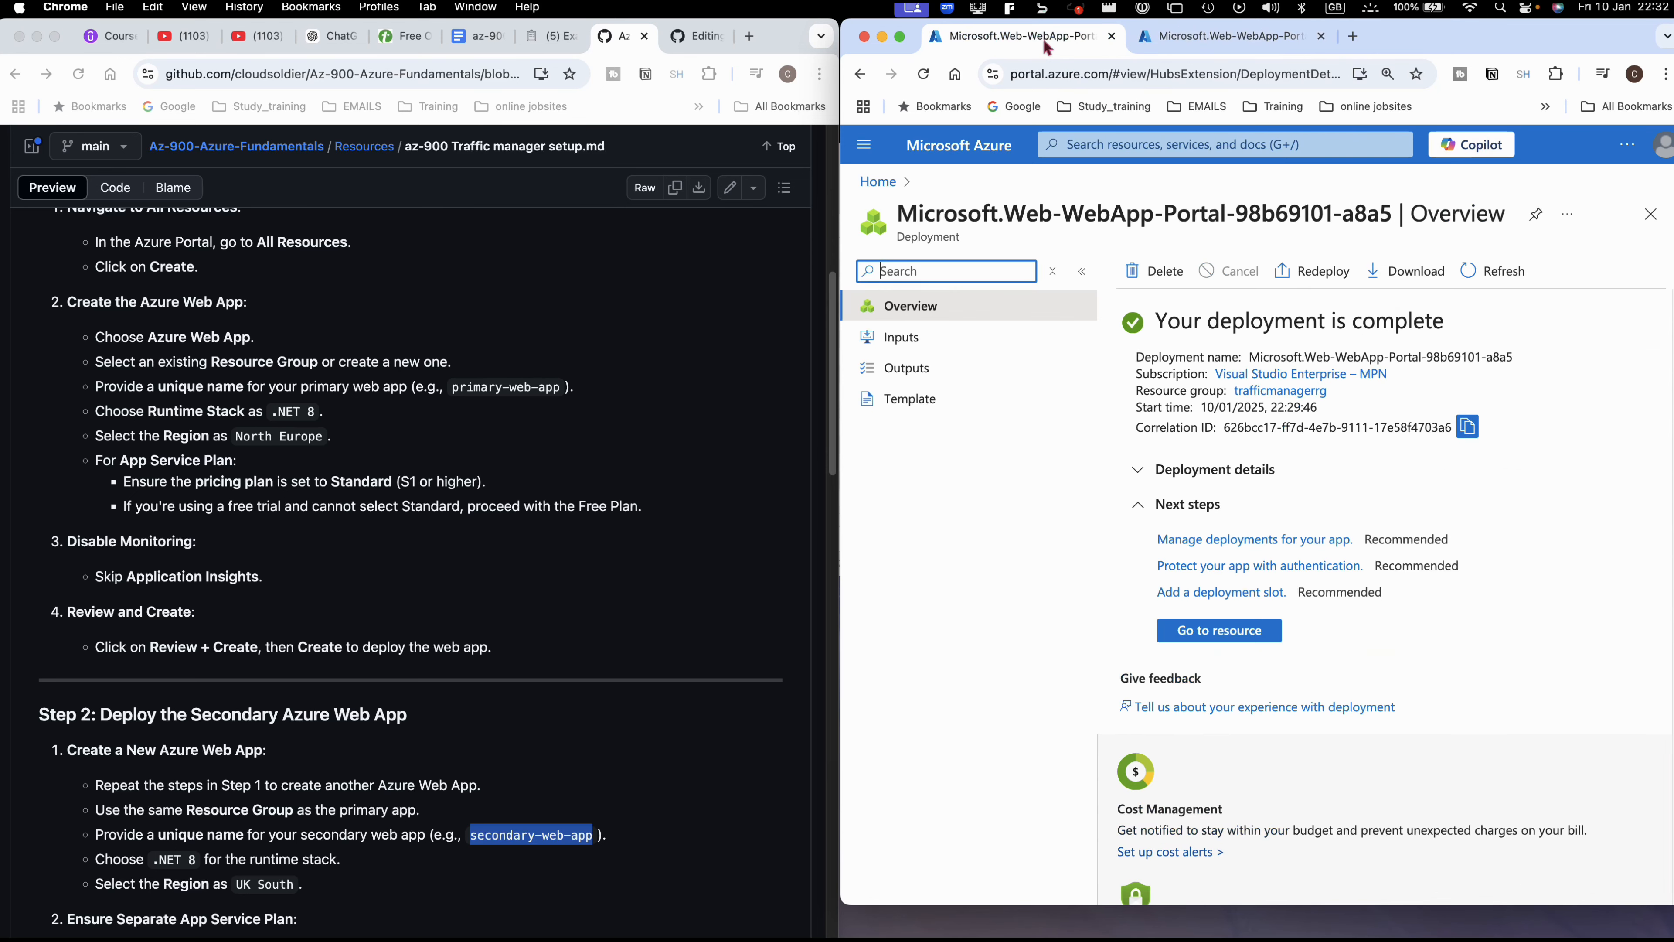
- Open the deployed primary-web-app11 resource overview and widen the portal's browser window
{"action": "left_click", "coordinate": [1180, 628]}
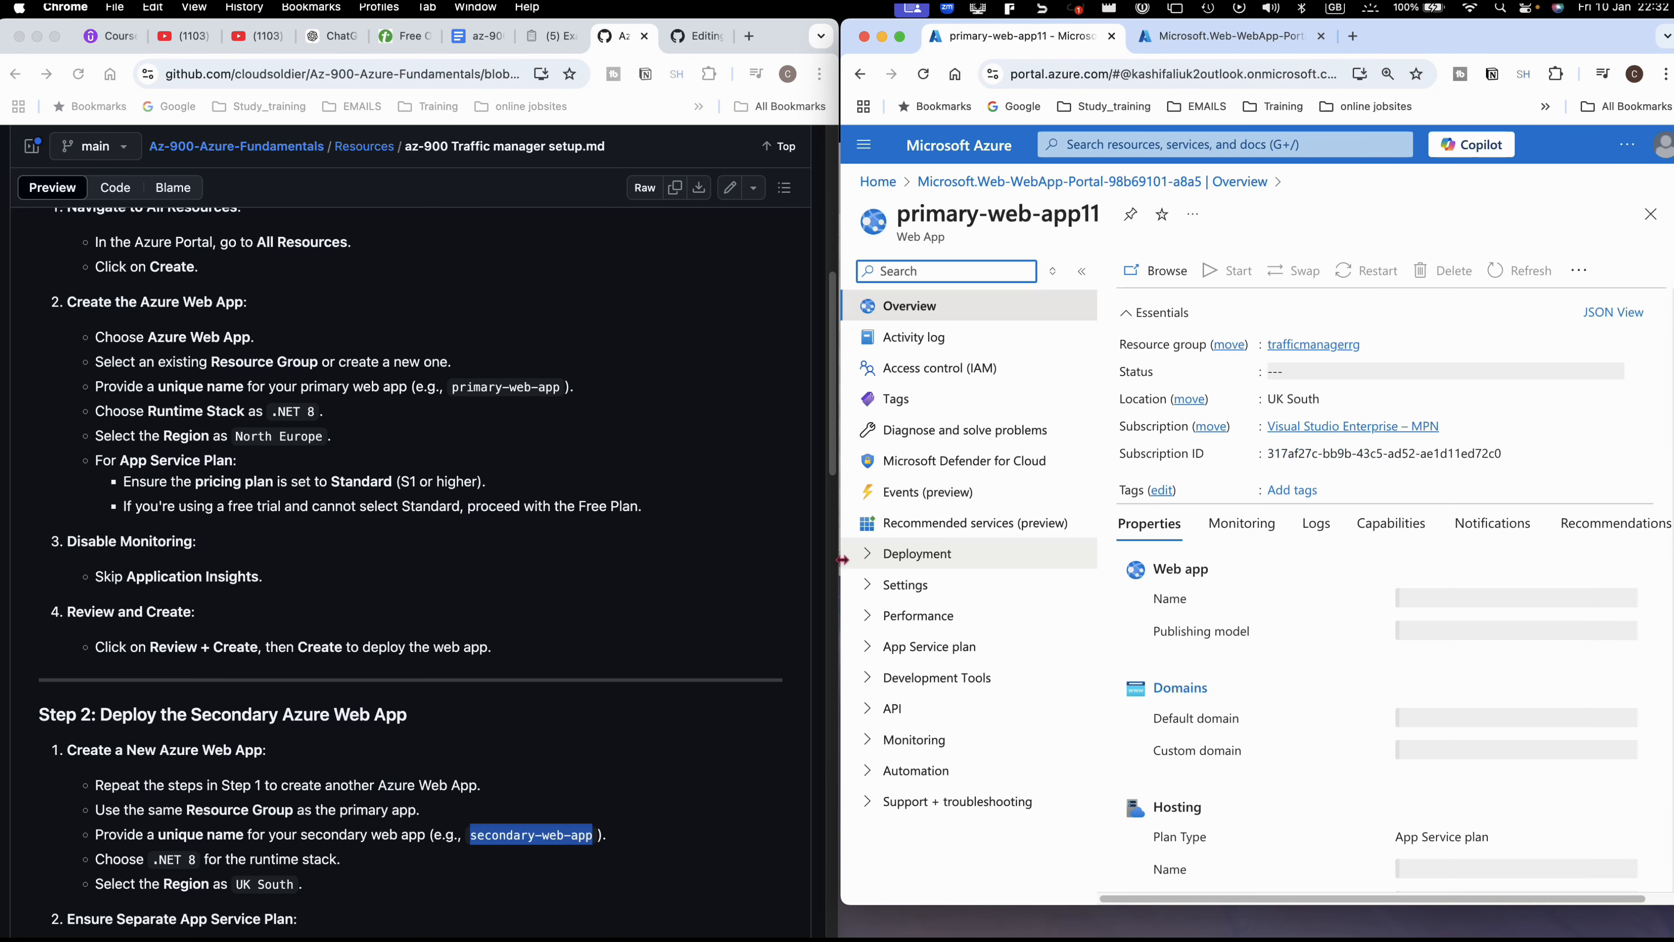
{"action": "left_click_drag", "start_coordinate": [842, 560], "coordinate": [664, 544]}
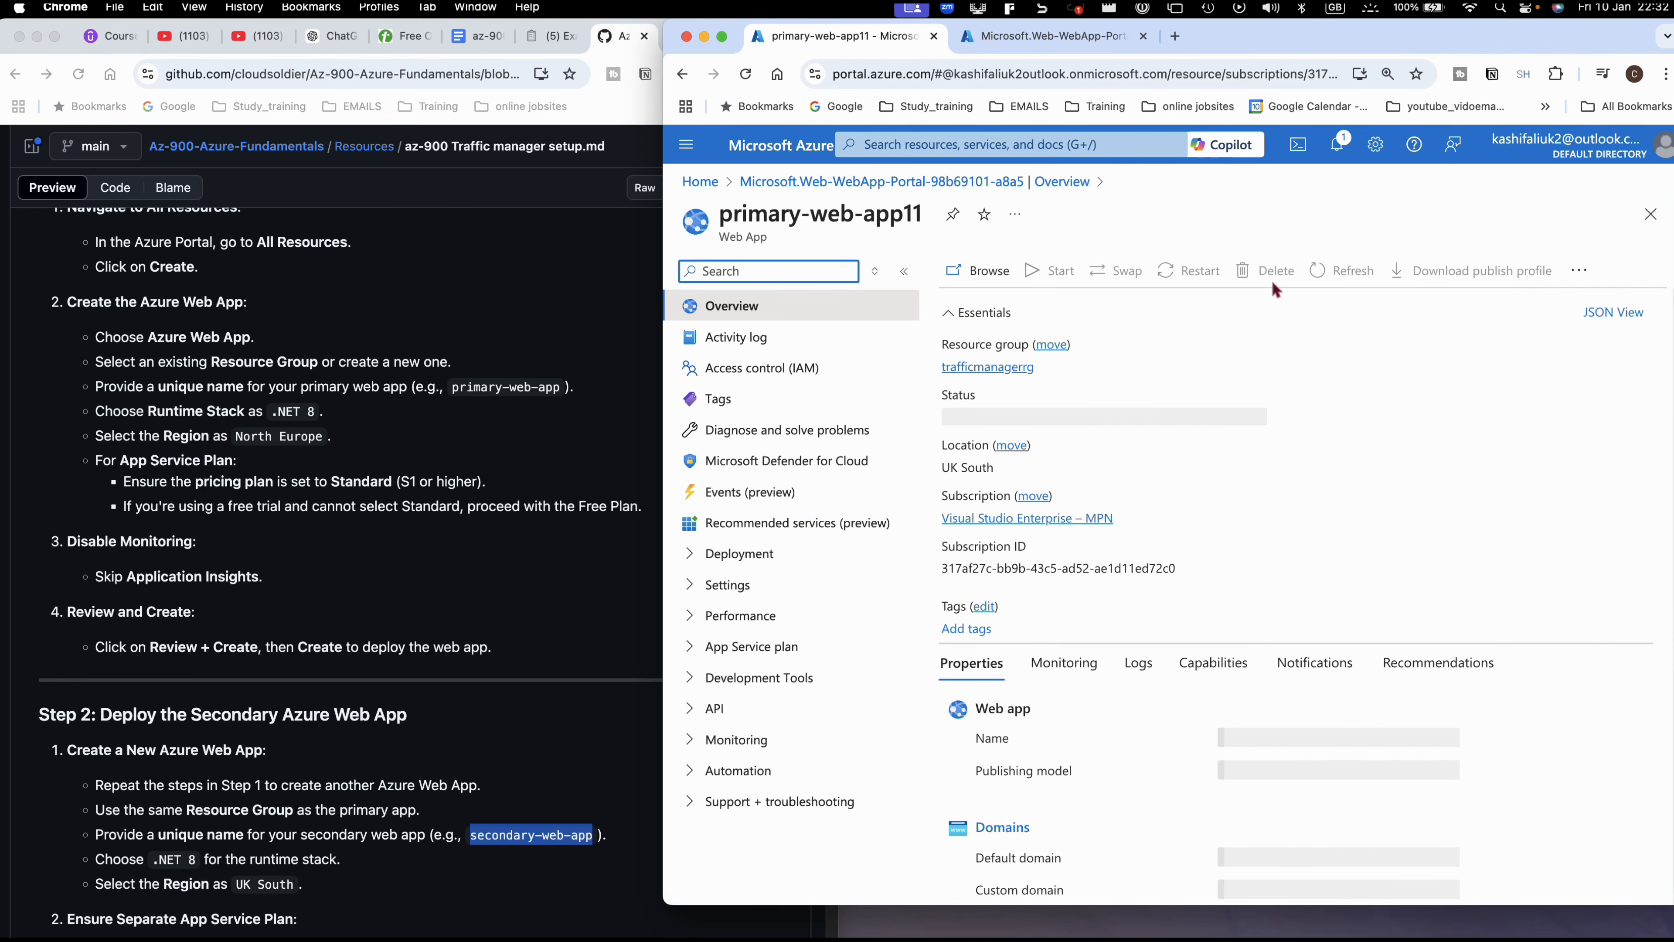
{"action": "left_click", "coordinate": [758, 306]}
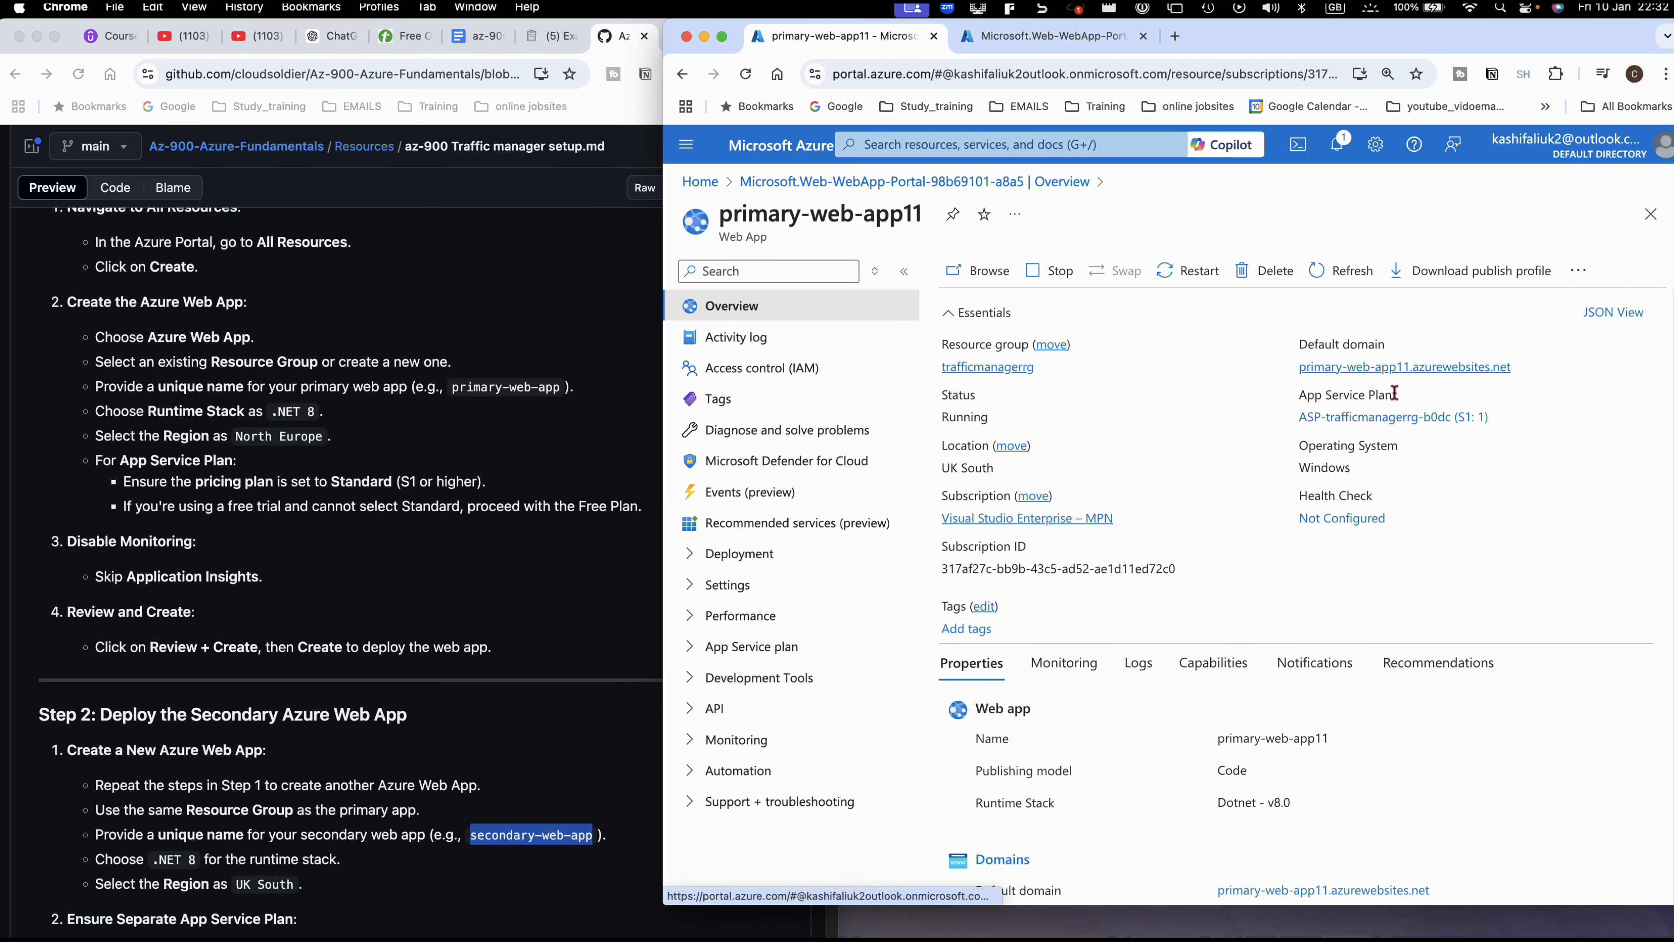
- Copy the primary web app's default domain and load primary-web-app11.azurewebsites.net in a new browser tab
{"action": "left_click", "coordinate": [1526, 369]}
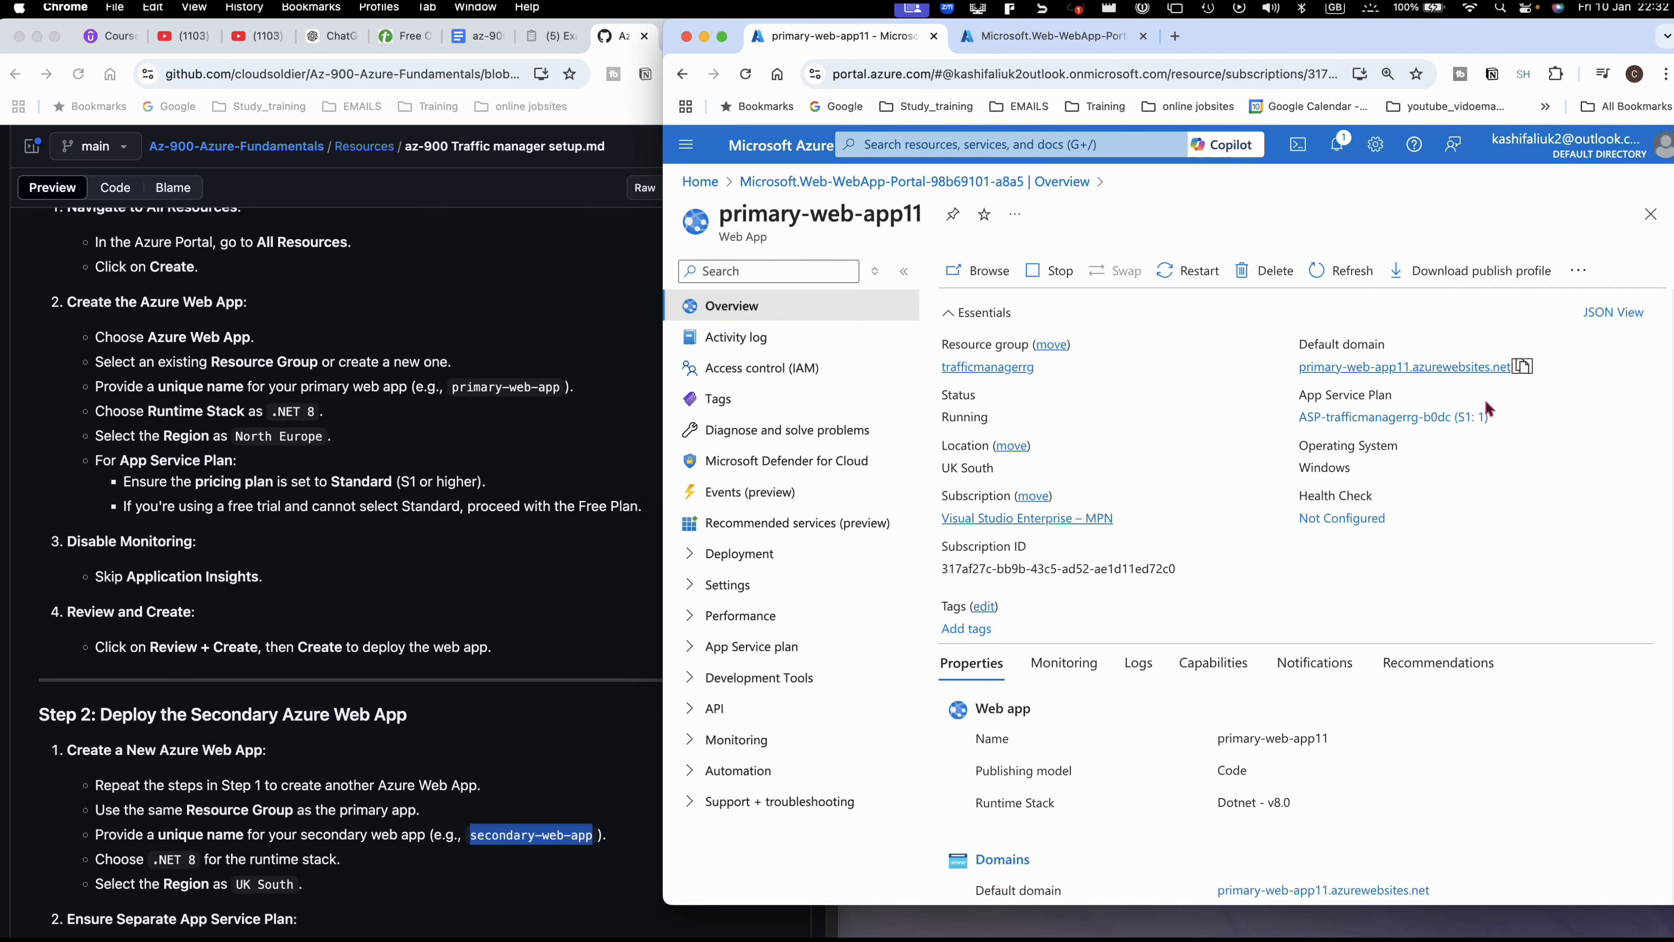
{"action": "left_click", "coordinate": [1176, 38]}
{"action": "left_click", "coordinate": [1129, 73]}
{"action": "key", "text": "super+v"}
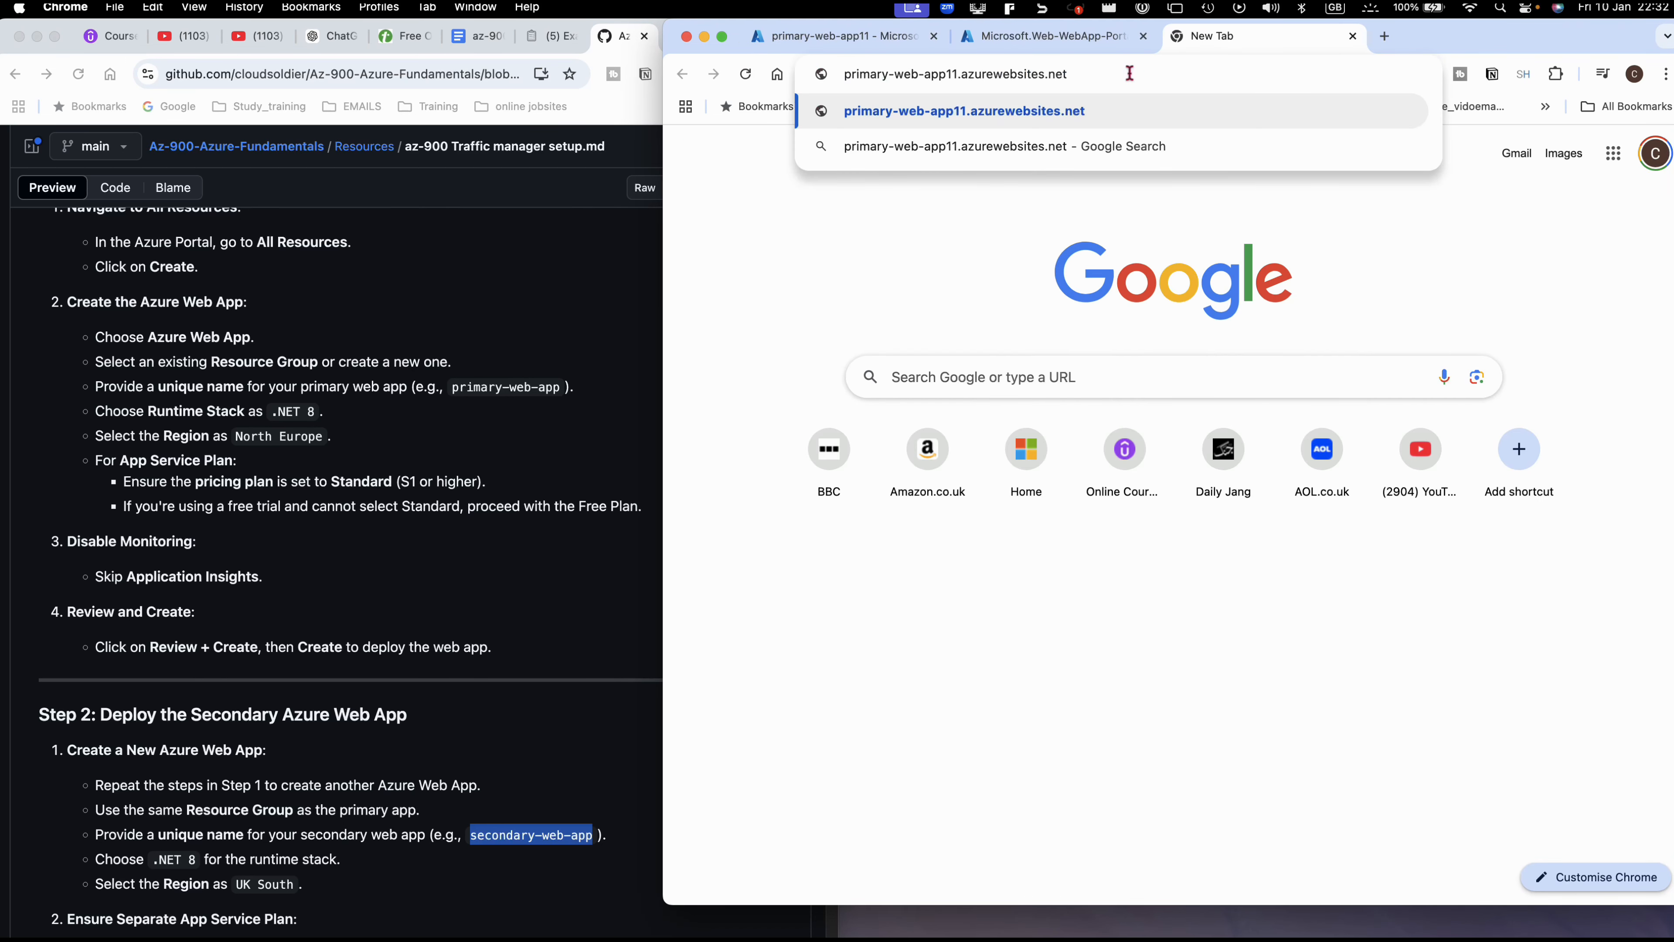
{"action": "key", "text": "Return"}
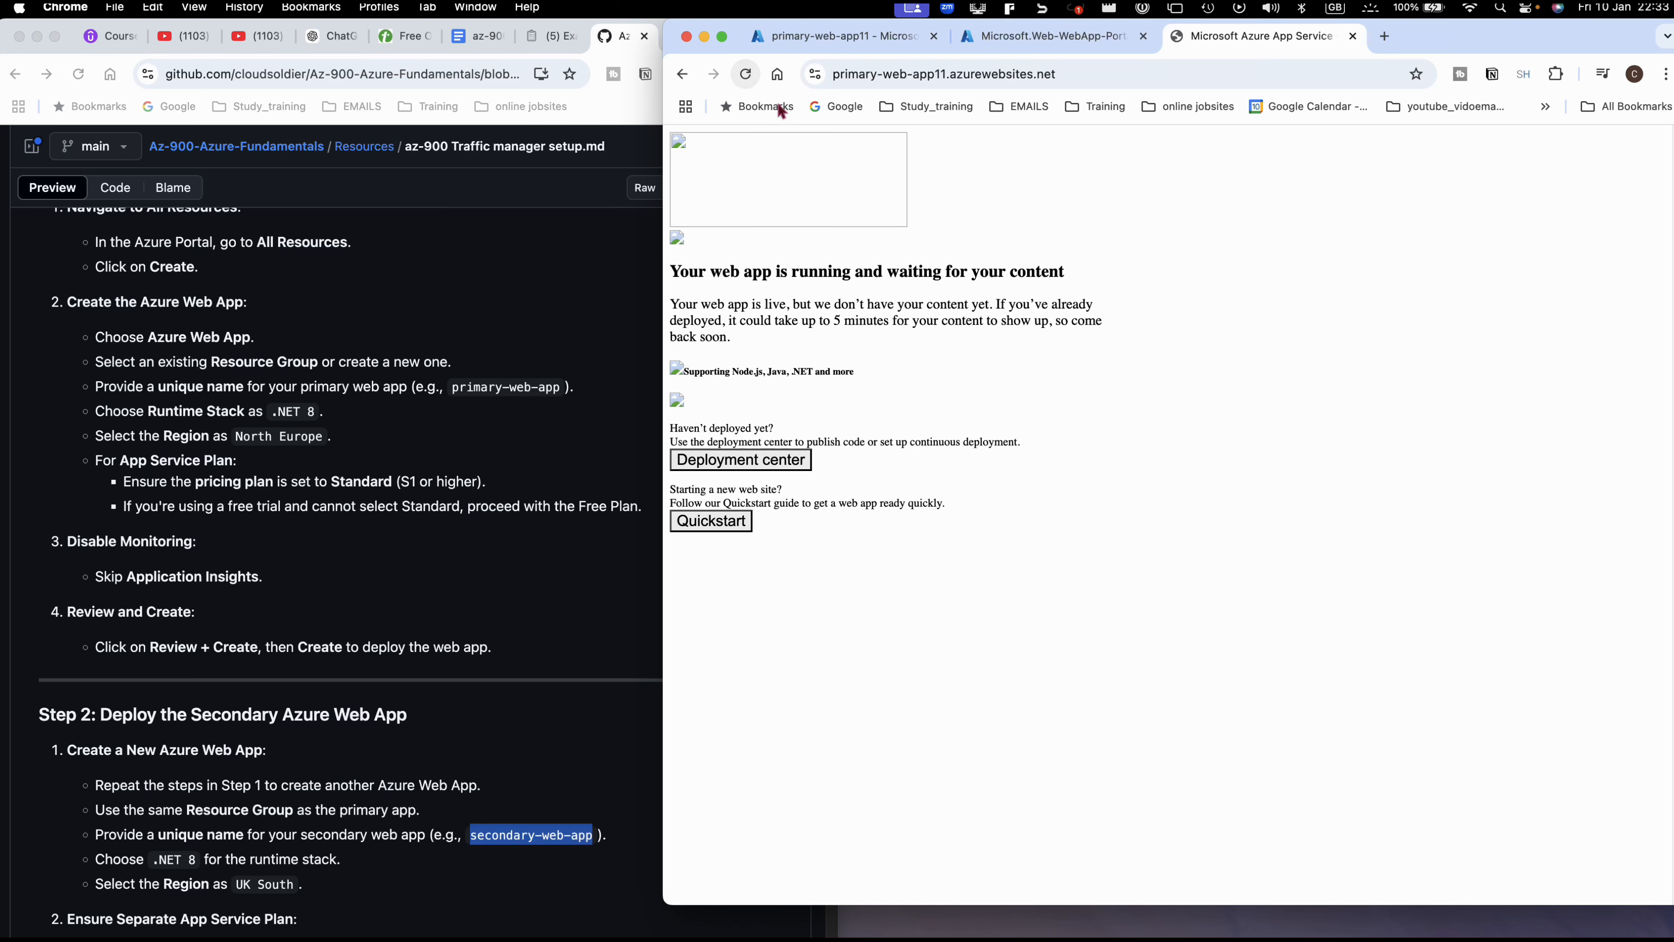
- Check the secondary web app's deployment status and read Step 3 of the lab instructions on configuring the primary web app
{"action": "left_click", "coordinate": [1022, 43]}
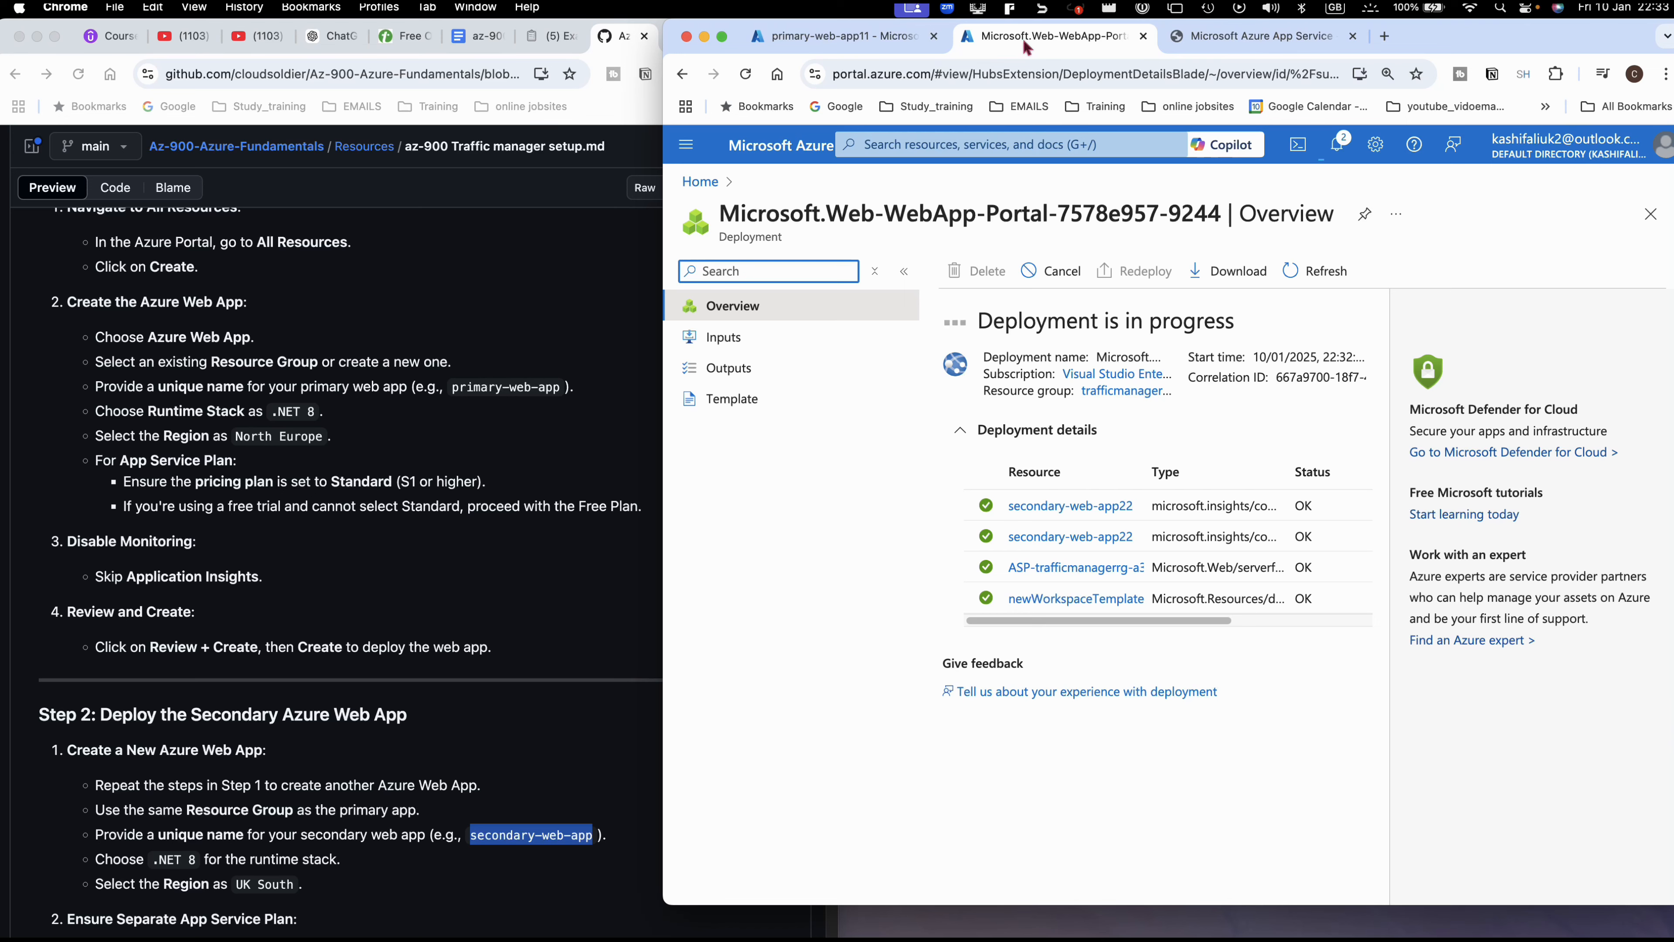
{"action": "scroll", "coordinate": [491, 498], "scroll_direction": "down", "scroll_amount": 3}
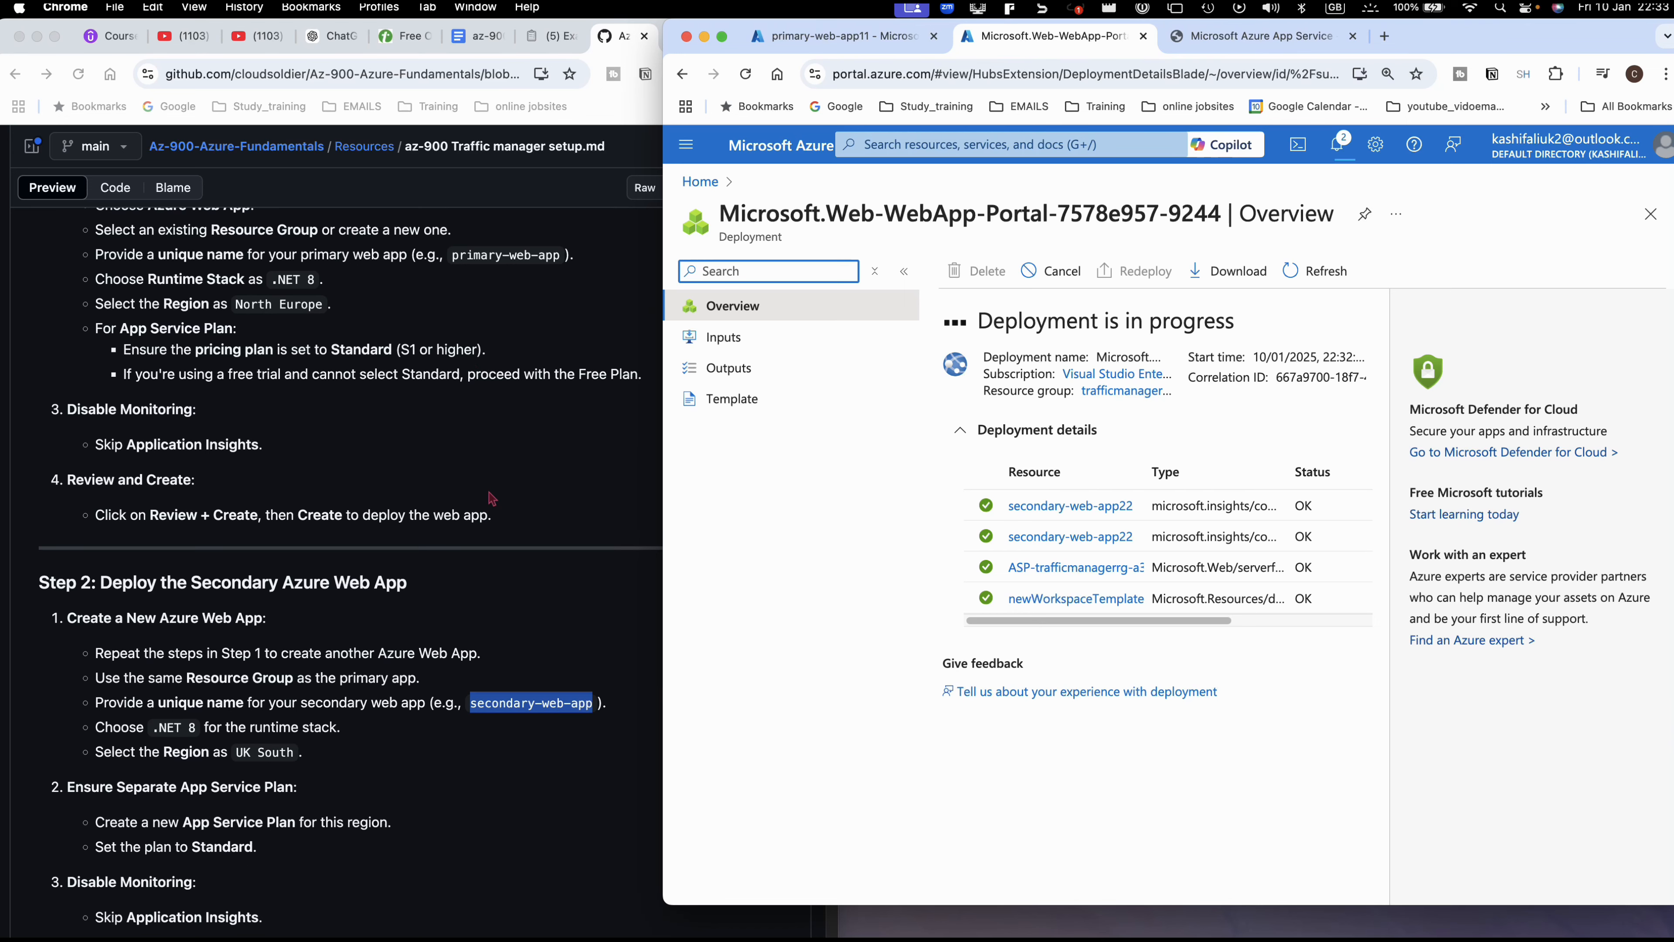
{"action": "scroll", "coordinate": [491, 498], "scroll_direction": "down", "scroll_amount": 5}
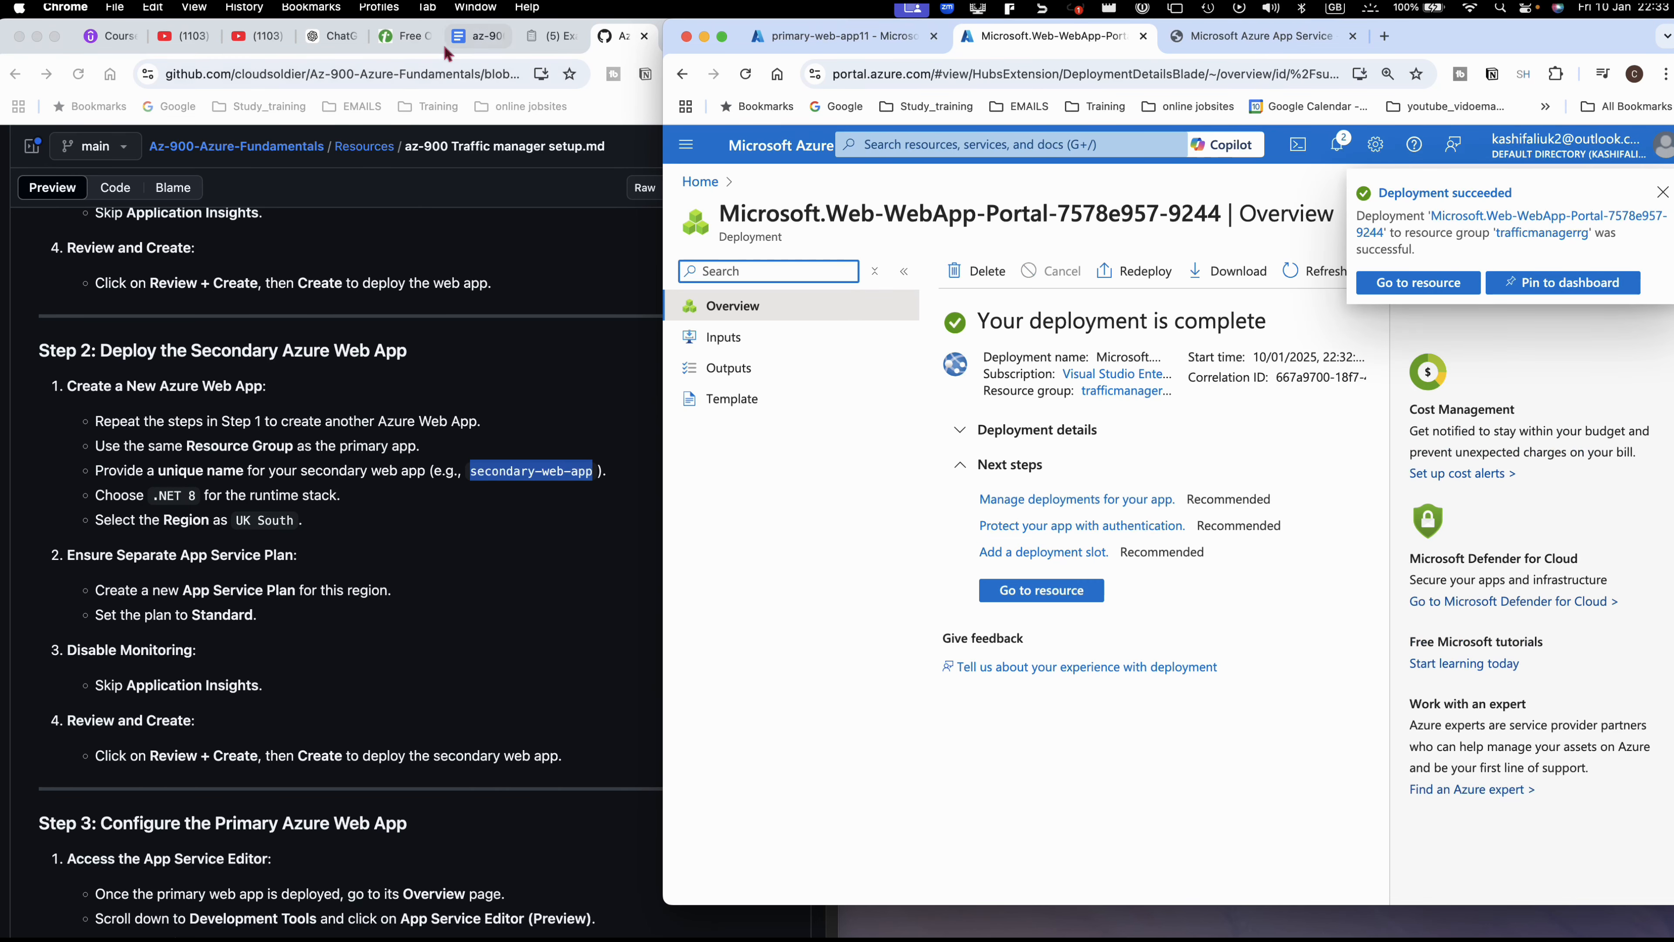
{"action": "scroll", "coordinate": [436, 352], "scroll_direction": "down", "scroll_amount": 7}
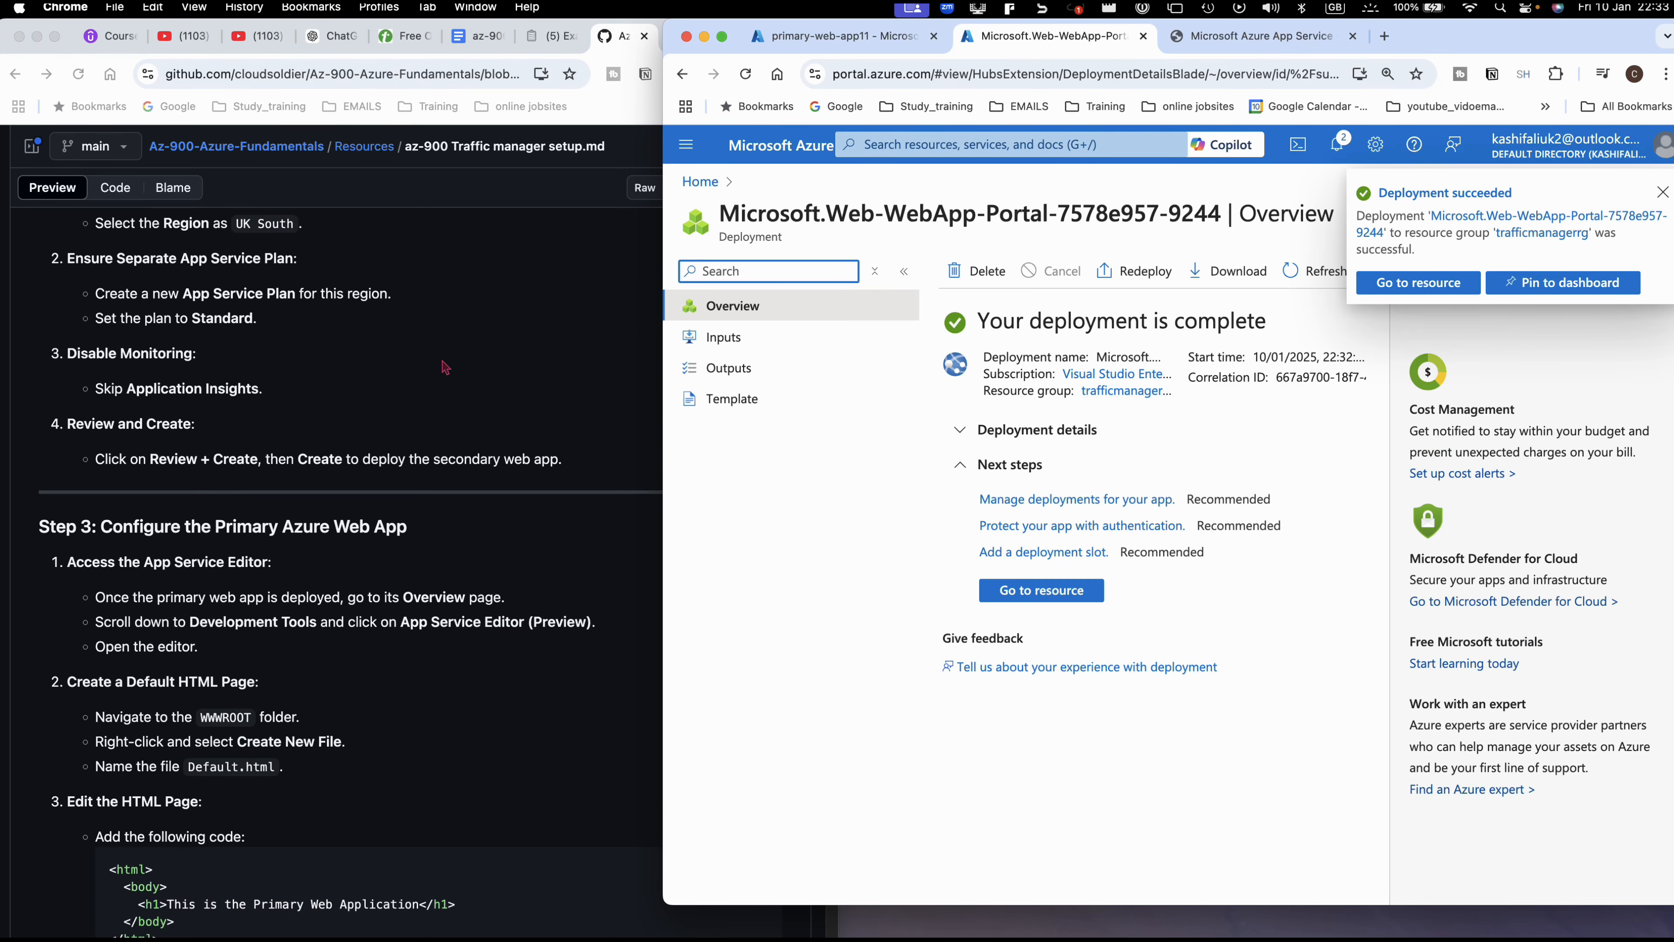
{"action": "scroll", "coordinate": [444, 366], "scroll_direction": "down", "scroll_amount": 3}
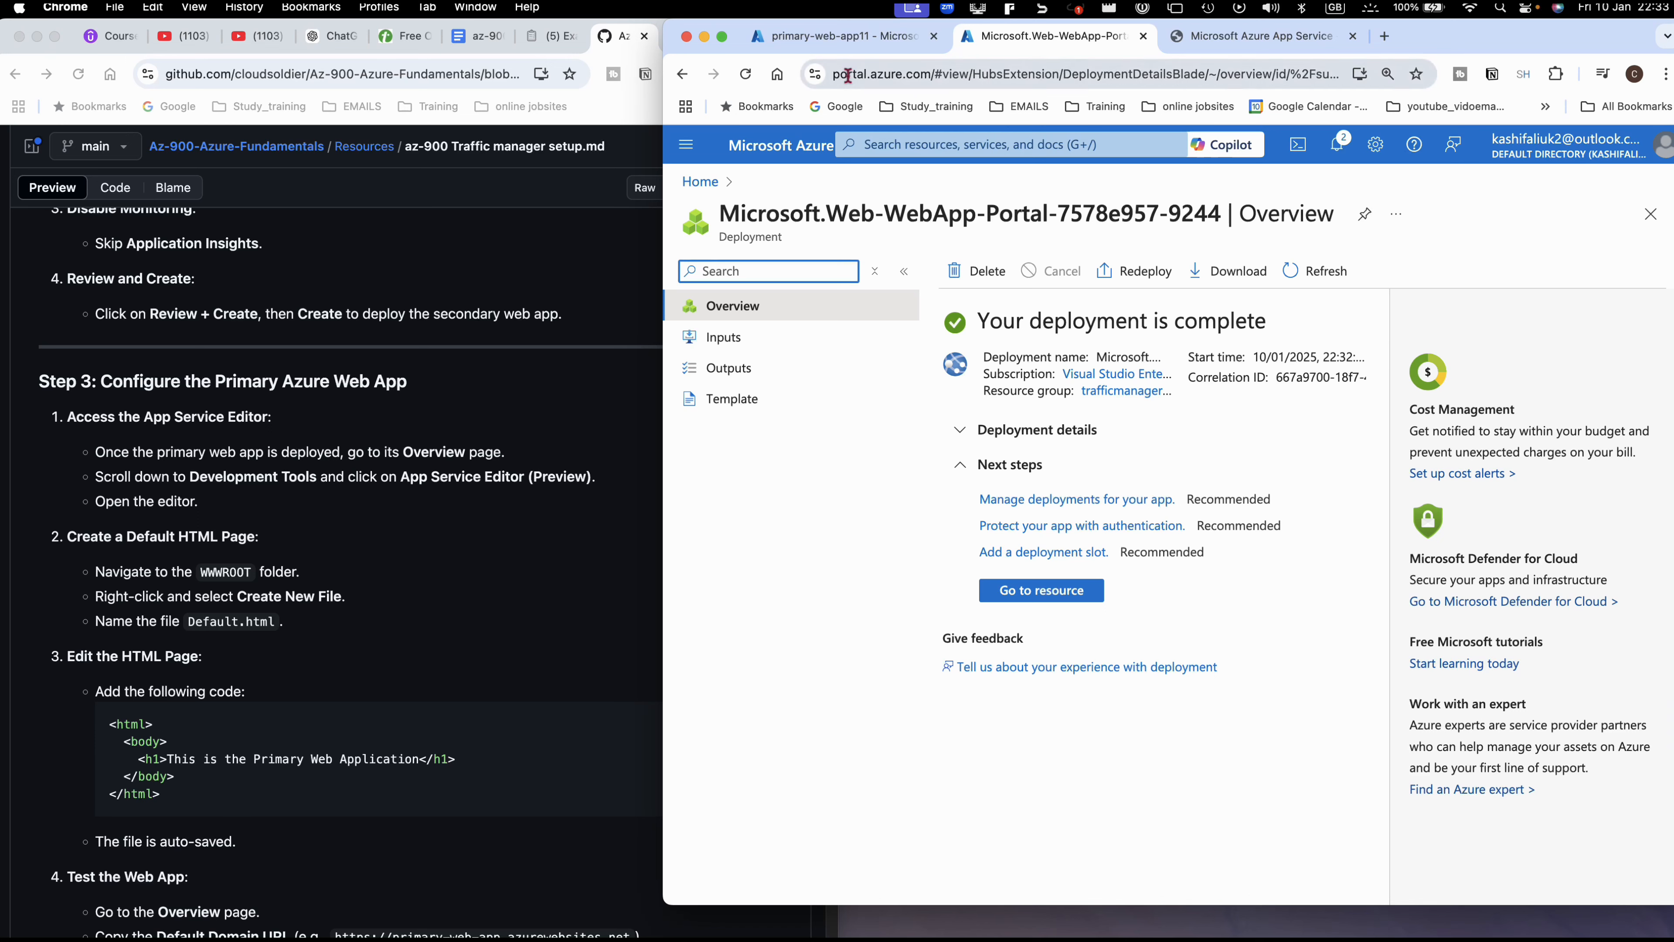
- Open the deployed secondary-web-app22 resource overview from its completed deployment
{"action": "left_click", "coordinate": [860, 45]}
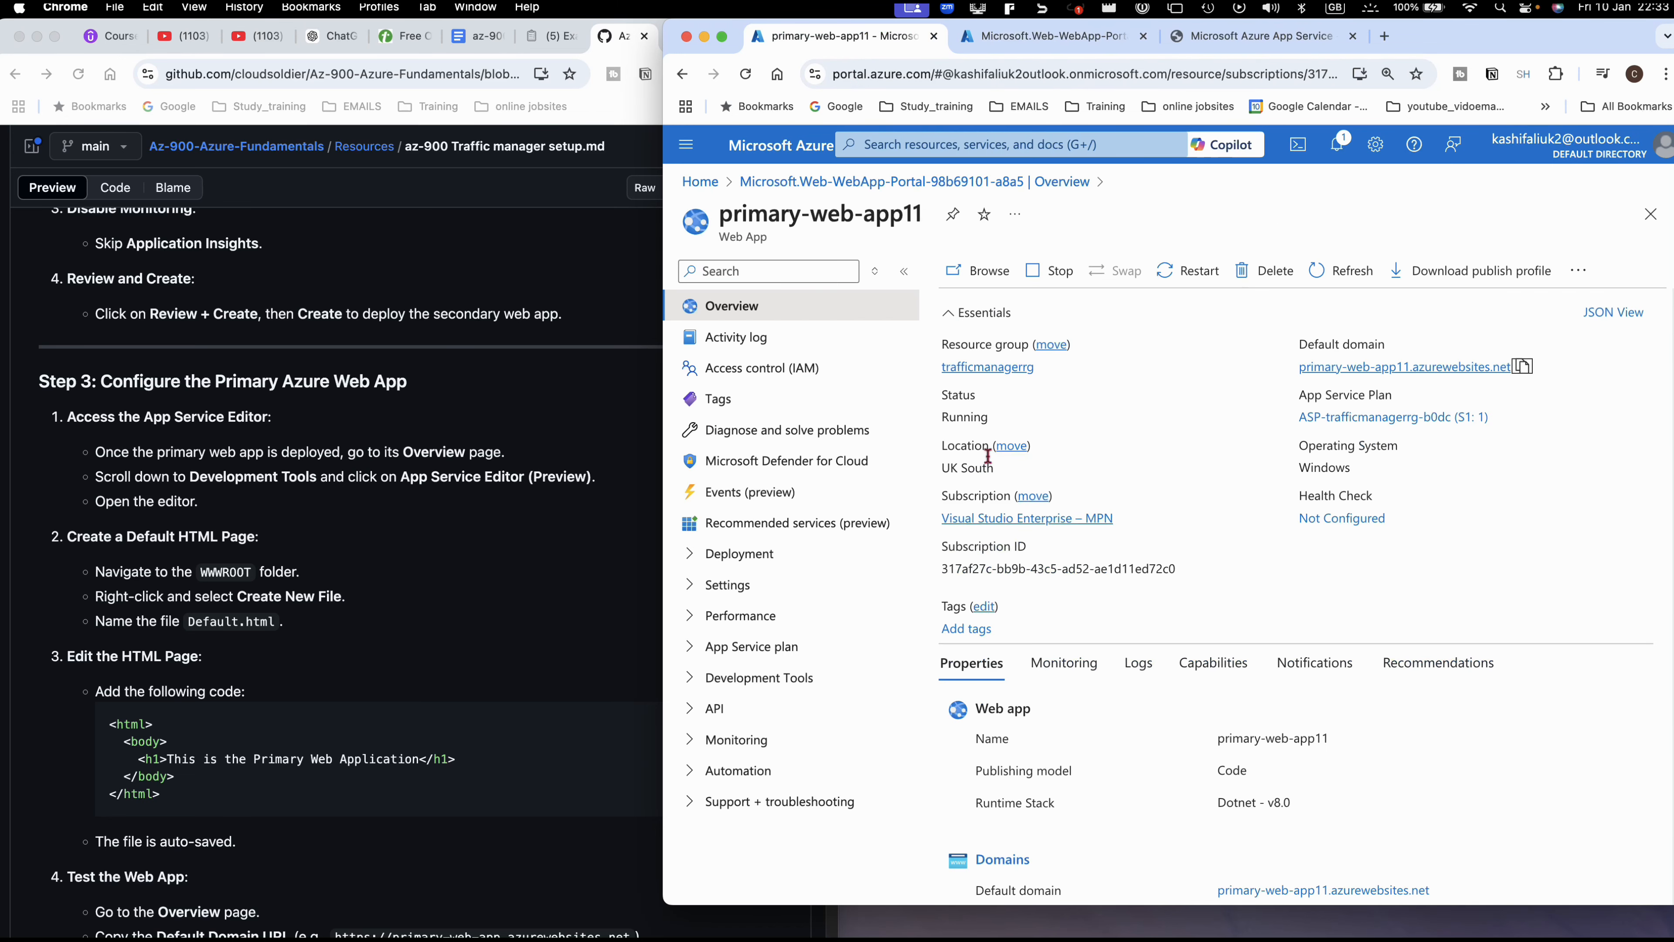
{"action": "left_click", "coordinate": [1007, 41]}
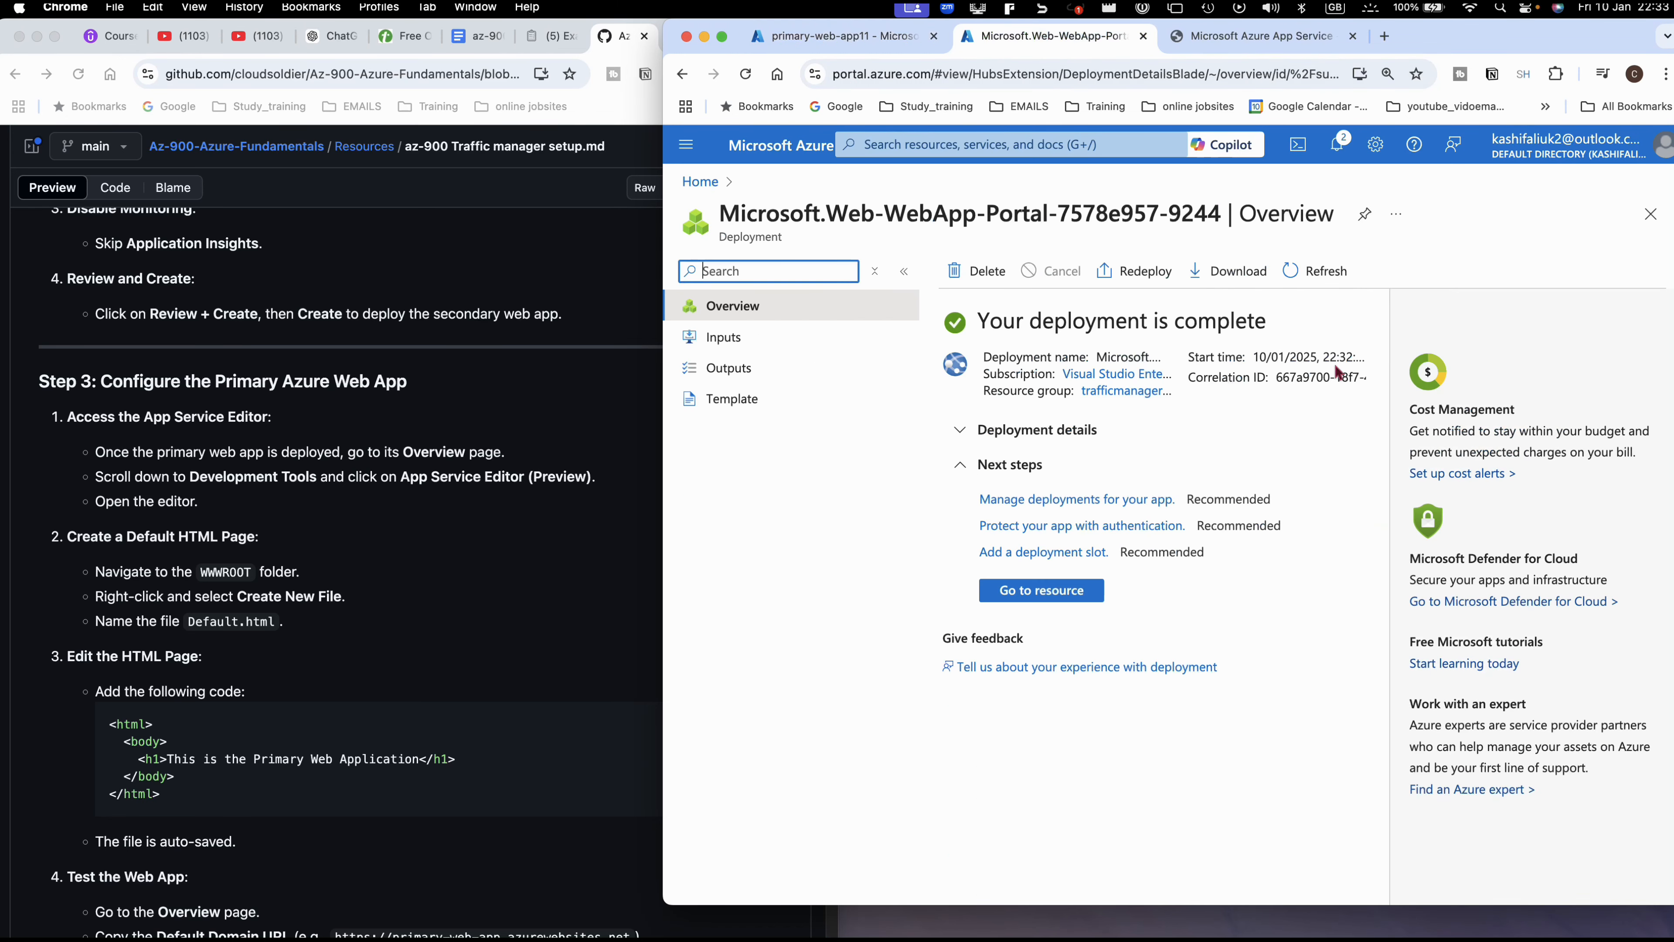
{"action": "left_click", "coordinate": [1084, 589]}
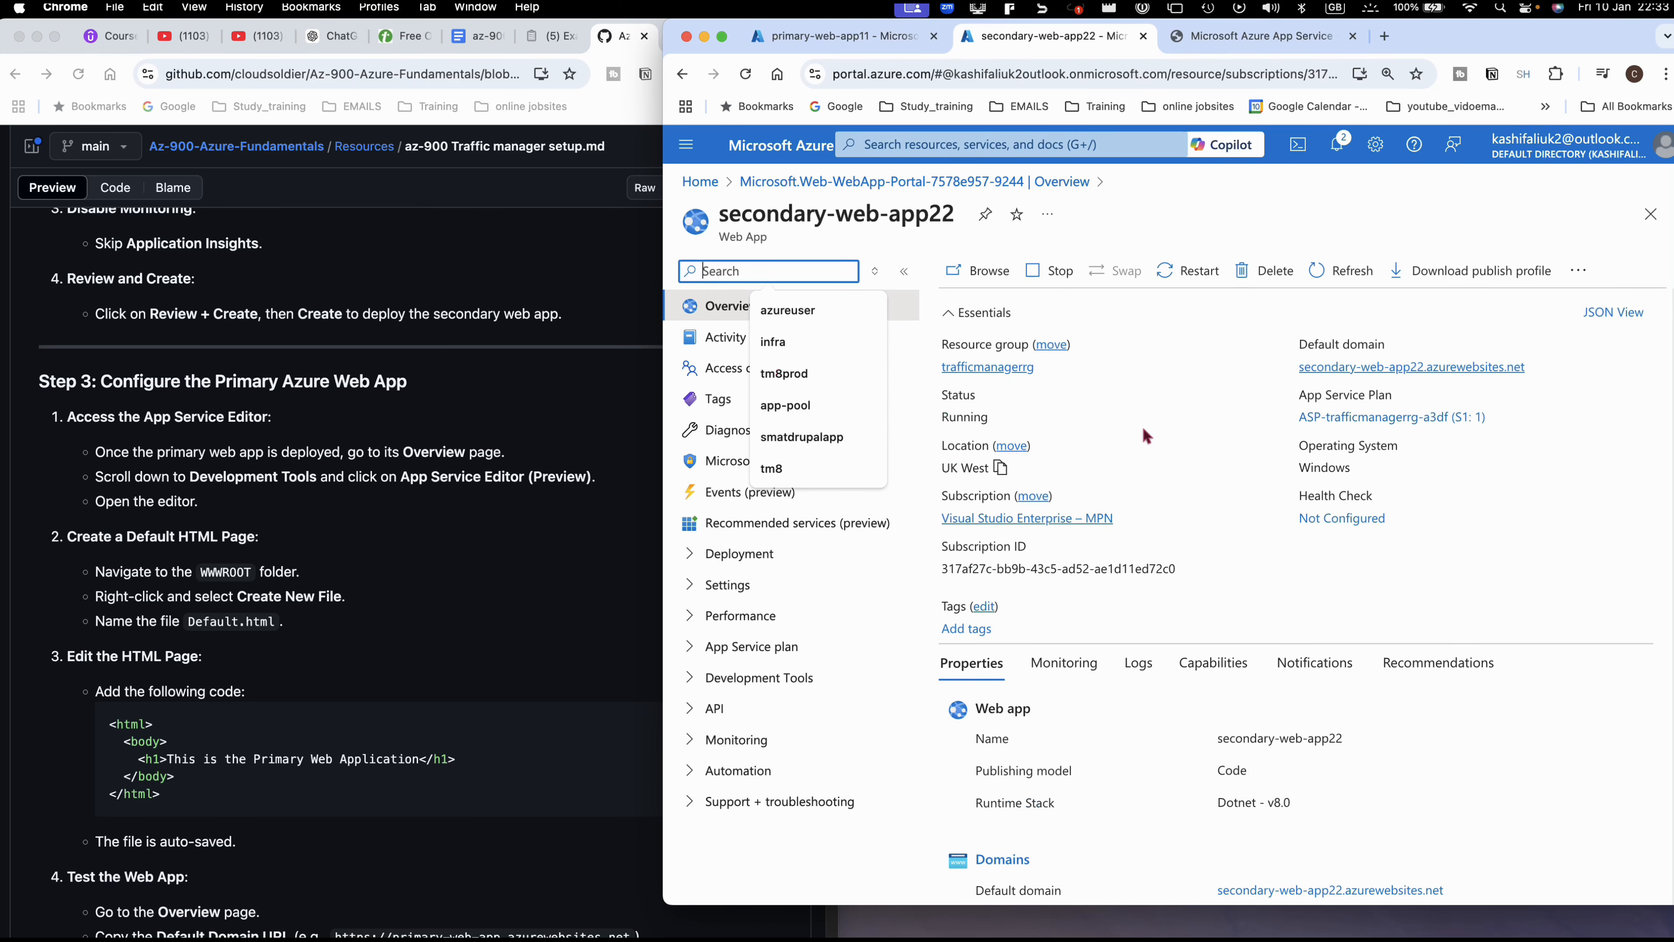
{"action": "left_click", "coordinate": [1251, 190]}
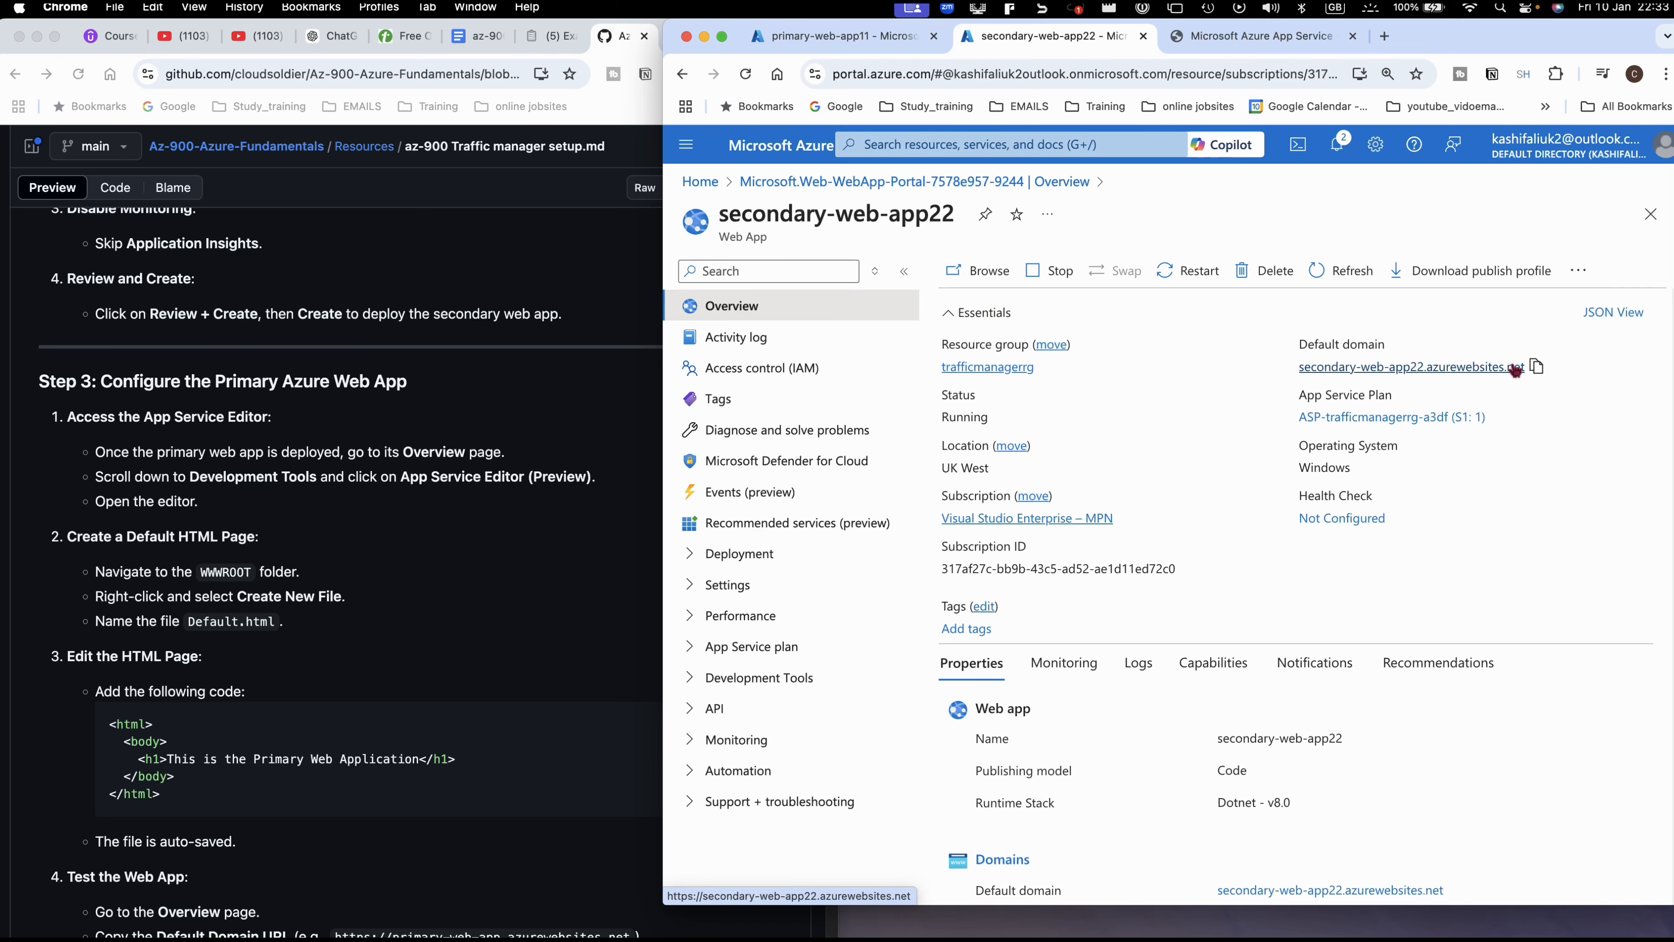
- Copy the secondary web app's default domain and load secondary-web-app22.azurewebsites.net in a new browser tab
{"action": "left_click", "coordinate": [1537, 367]}
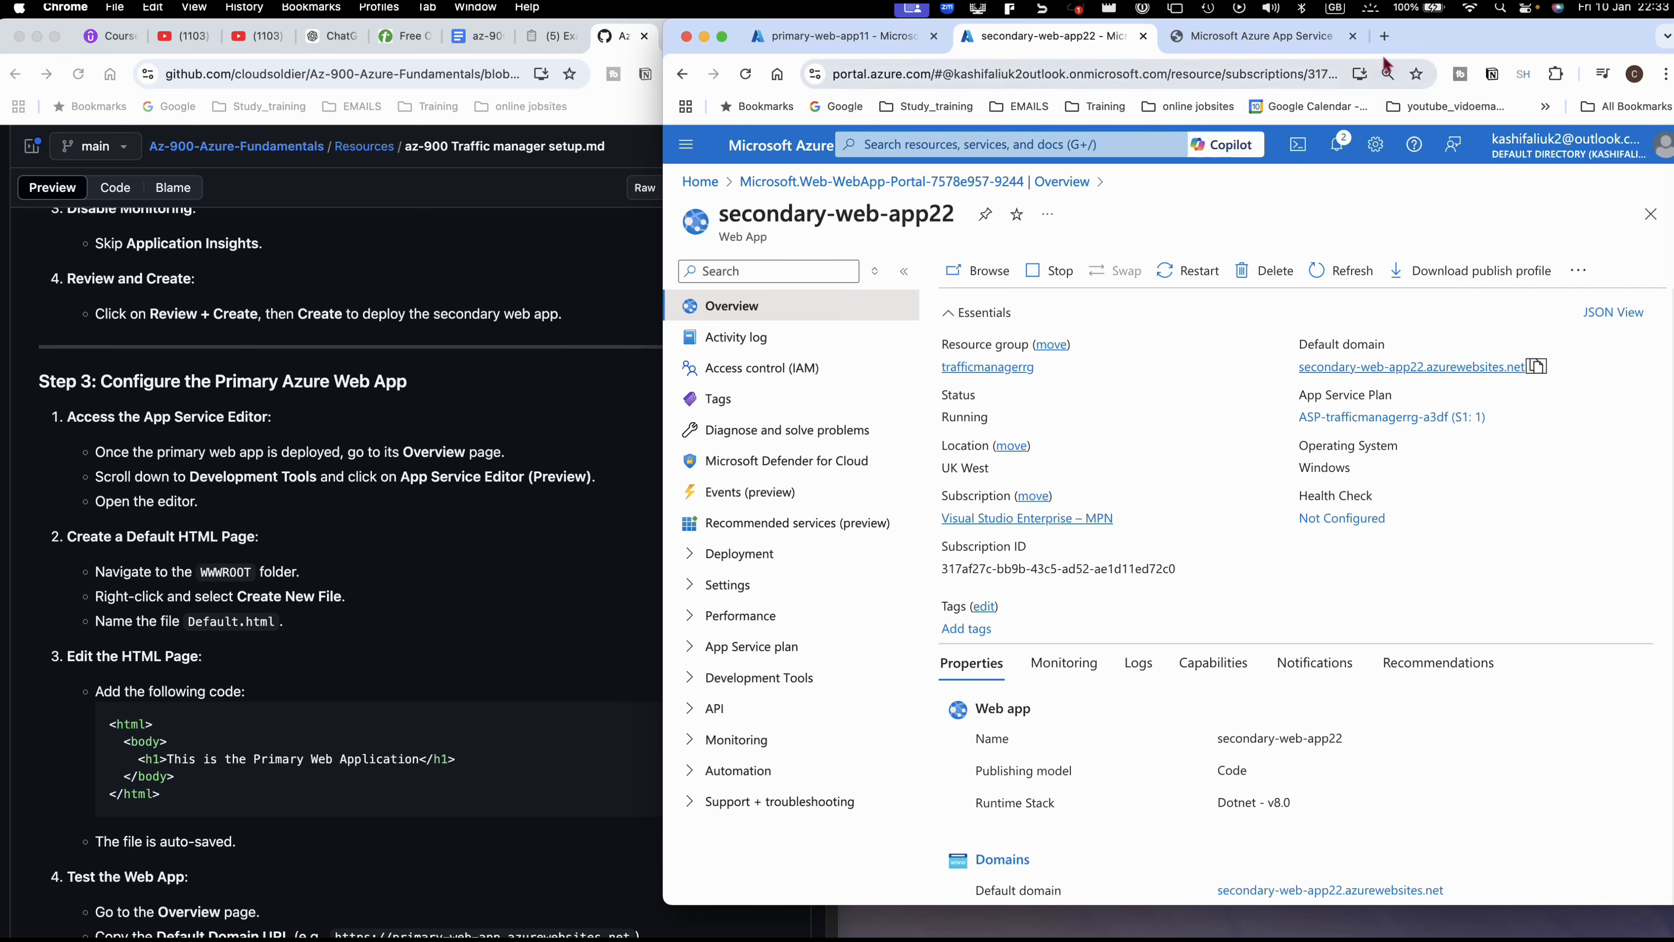
{"action": "left_click", "coordinate": [1384, 35]}
{"action": "left_click", "coordinate": [1248, 71]}
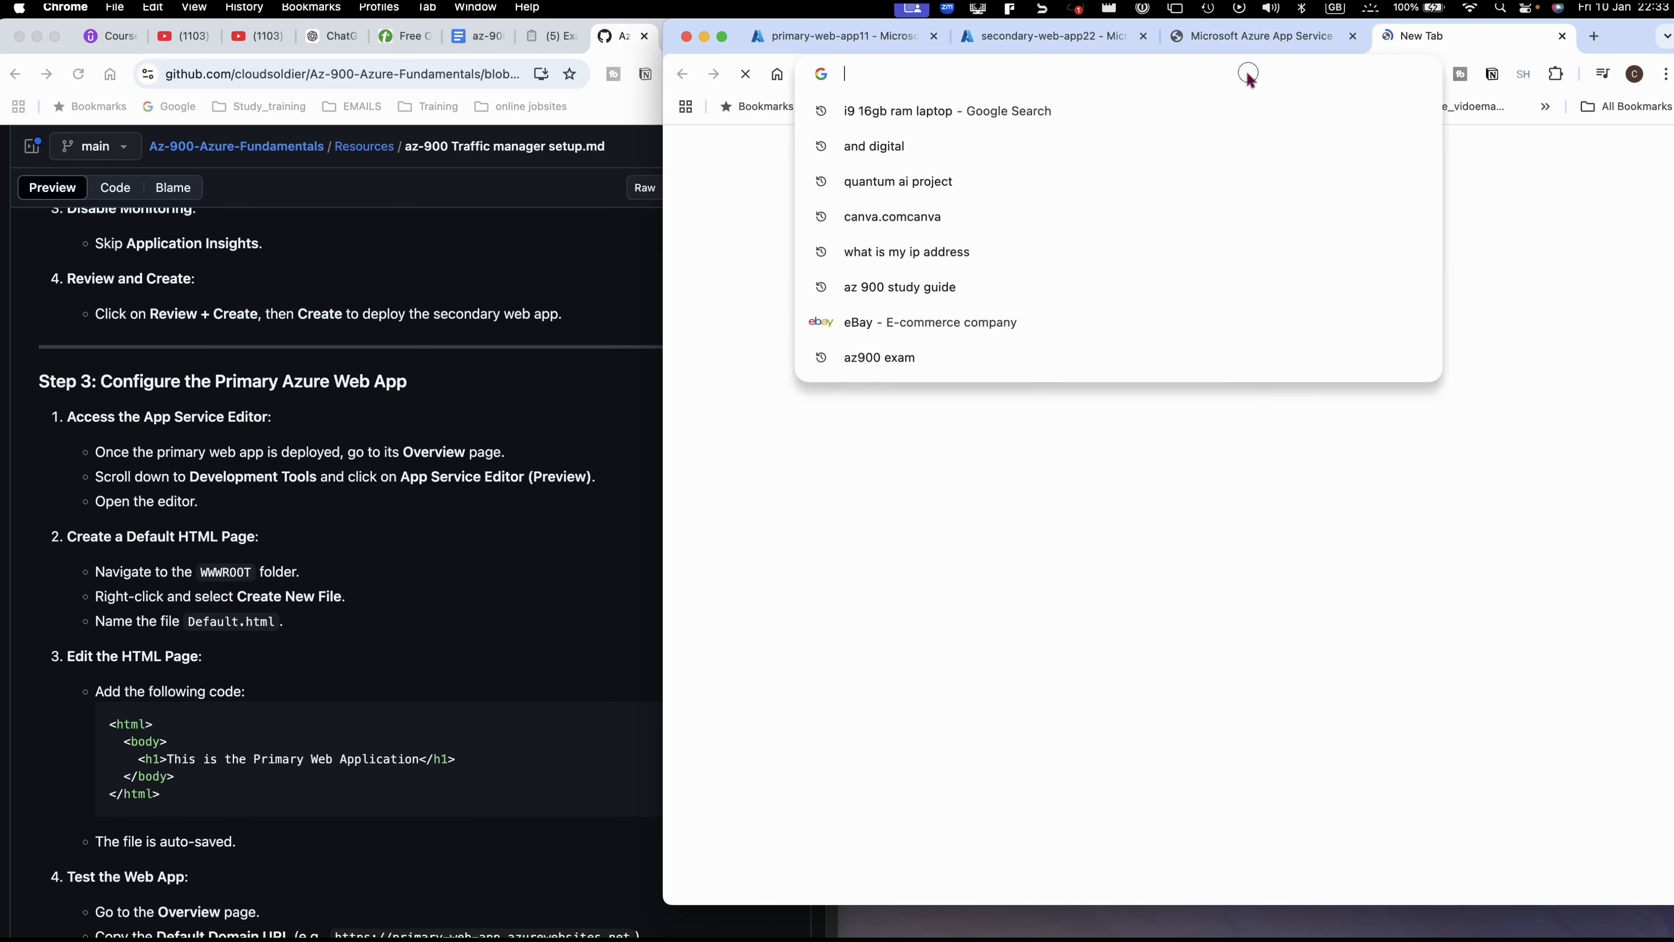
{"action": "right_click", "coordinate": [1248, 71]}
{"action": "left_click", "coordinate": [1296, 182]}
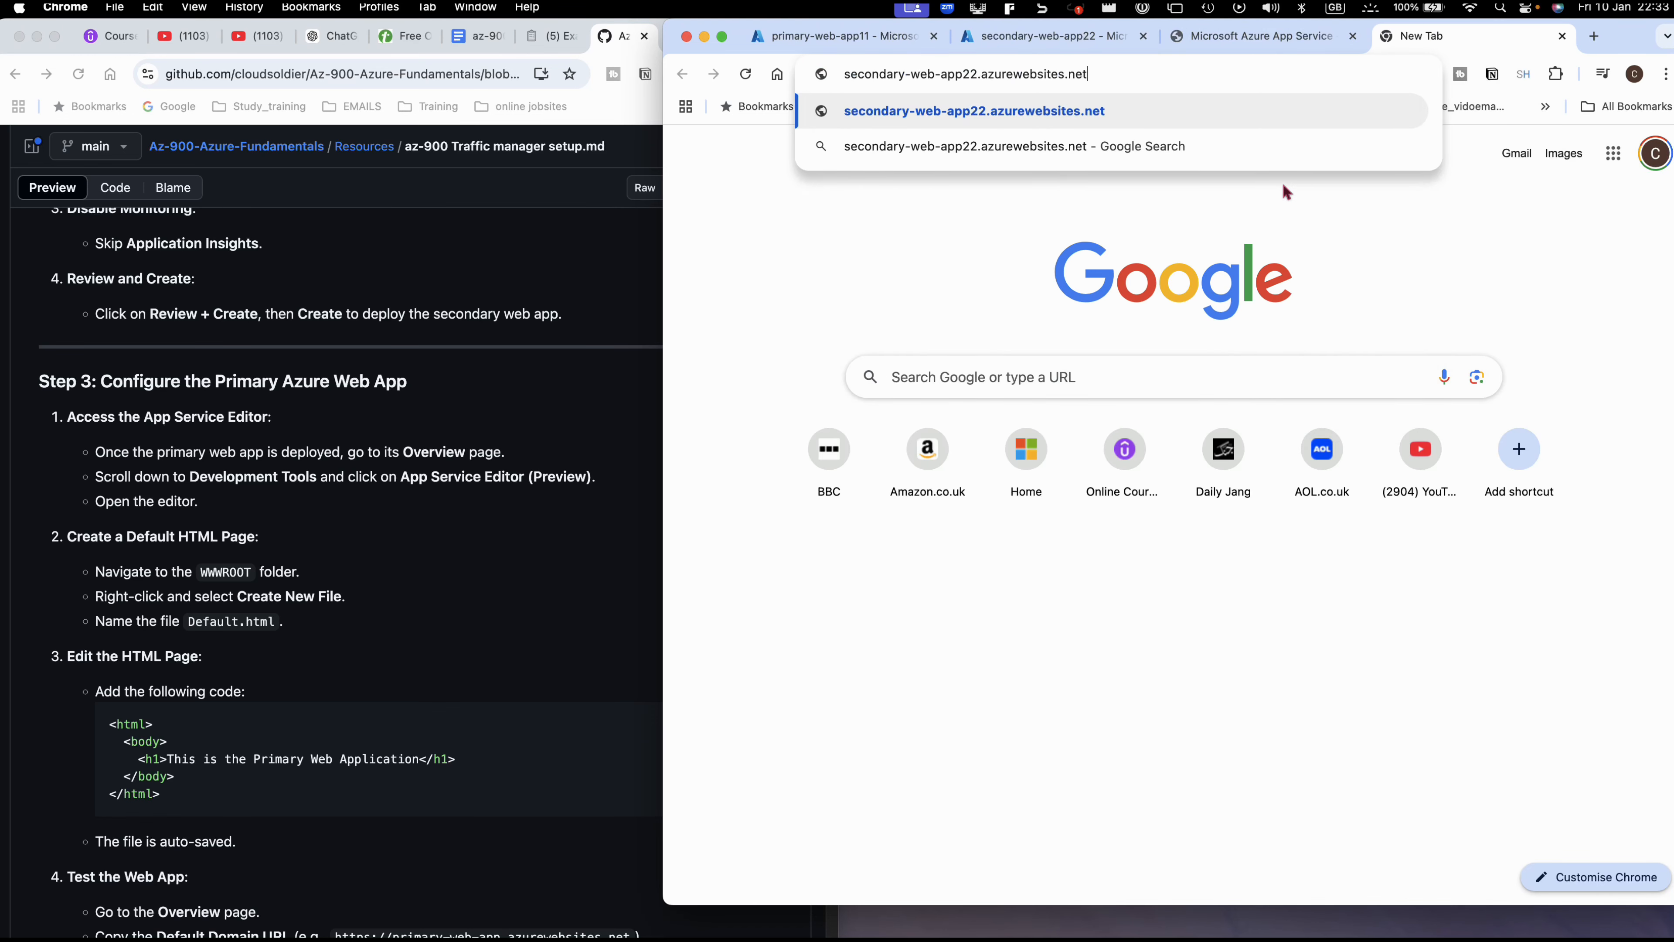
{"action": "key", "text": "Return"}
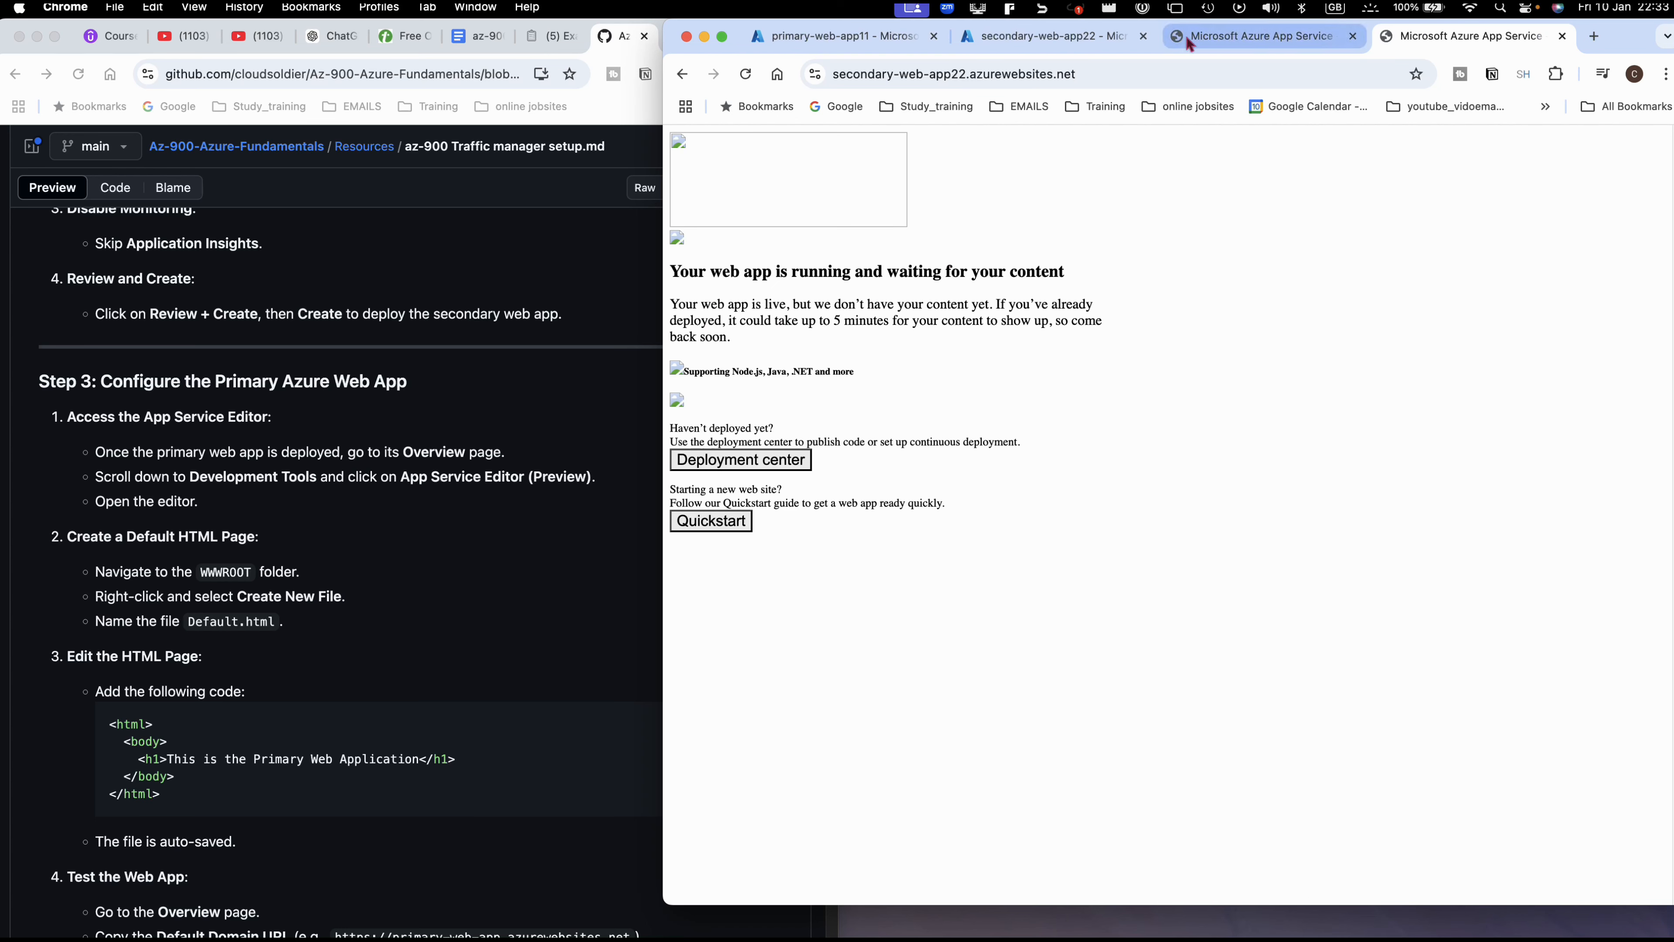
- Return to primary-web-app11 and open its App Service Editor (Preview) page from the development tools
{"action": "left_click", "coordinate": [855, 44]}
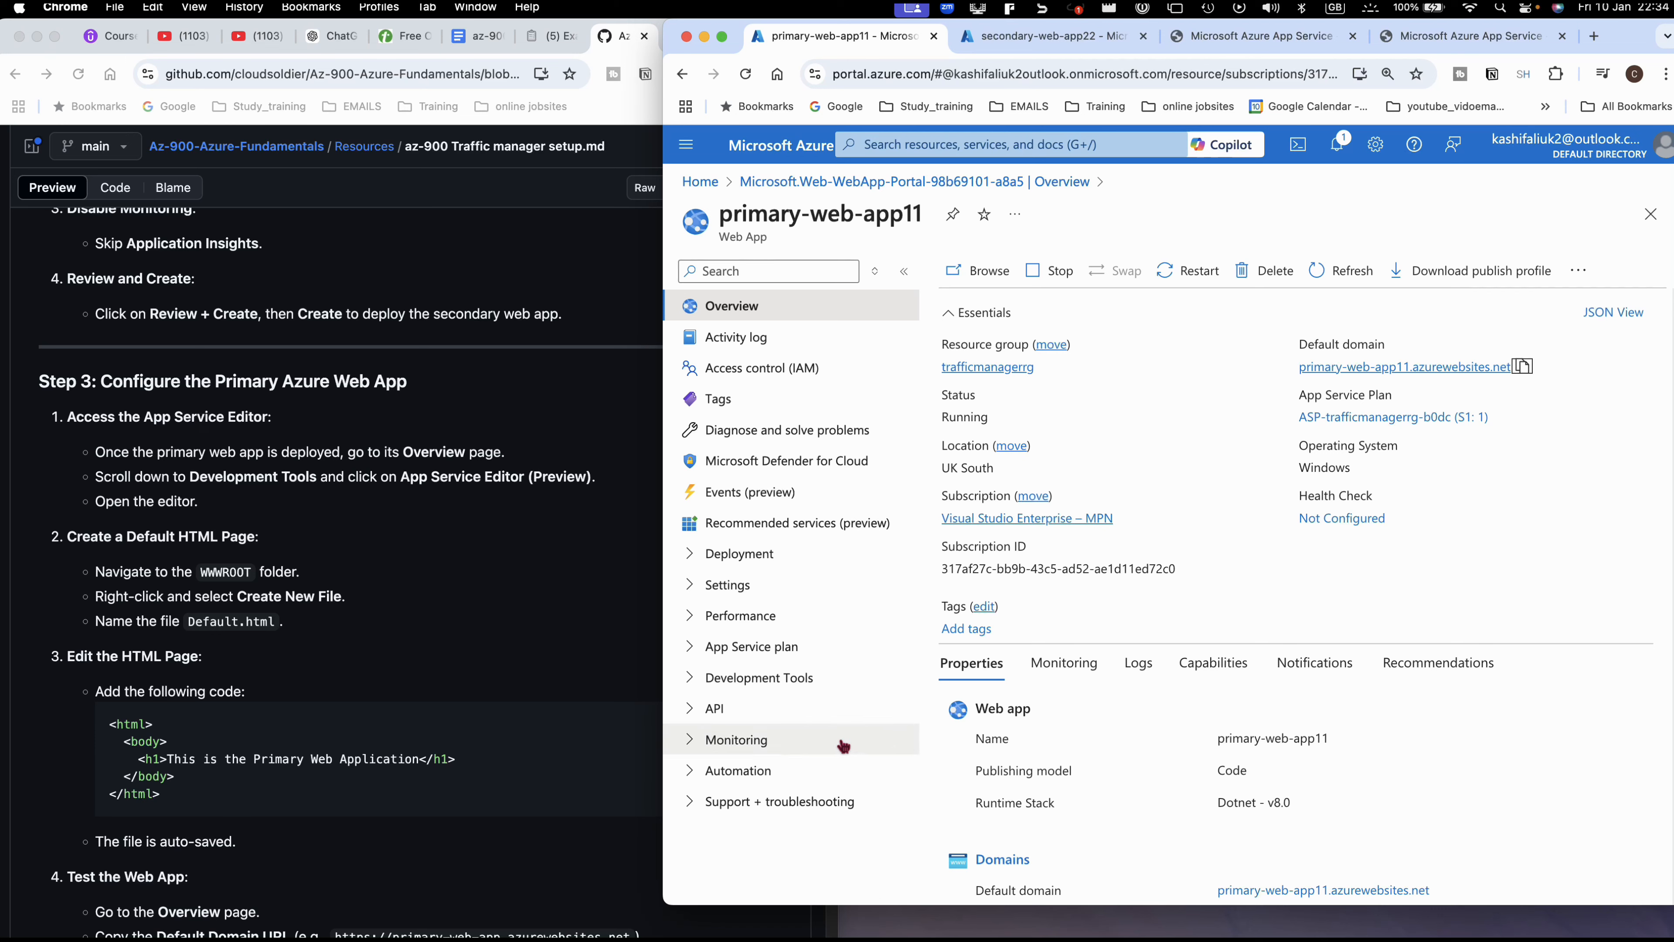
{"action": "left_click", "coordinate": [693, 590]}
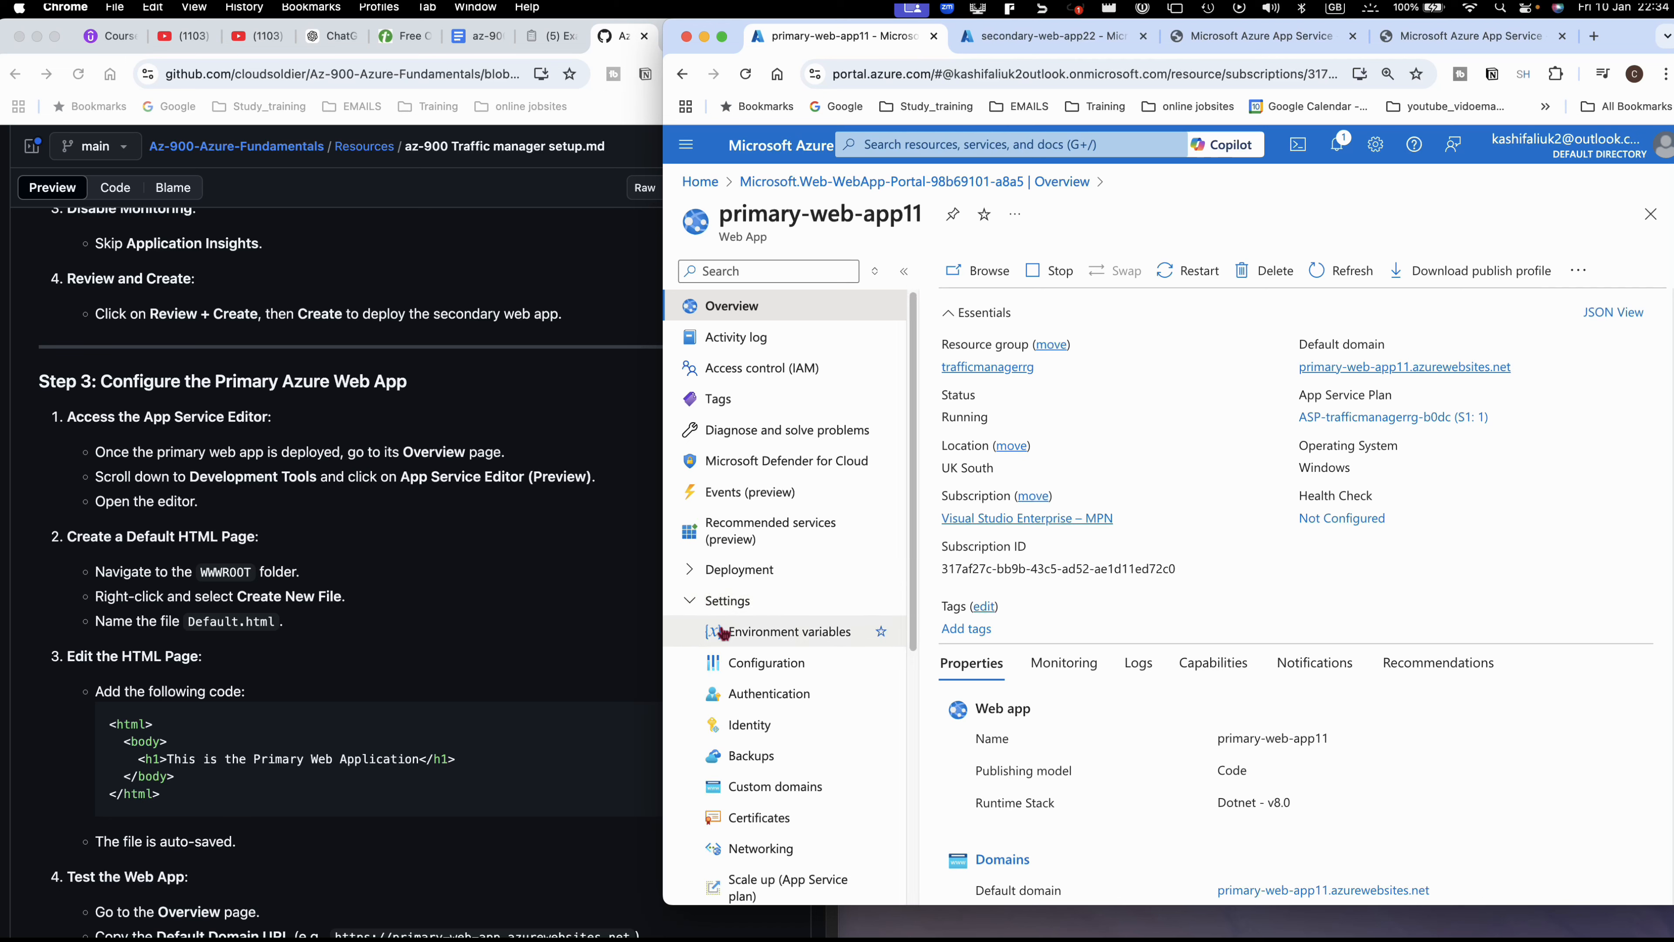
{"action": "scroll", "coordinate": [737, 640], "scroll_direction": "down", "scroll_amount": 3}
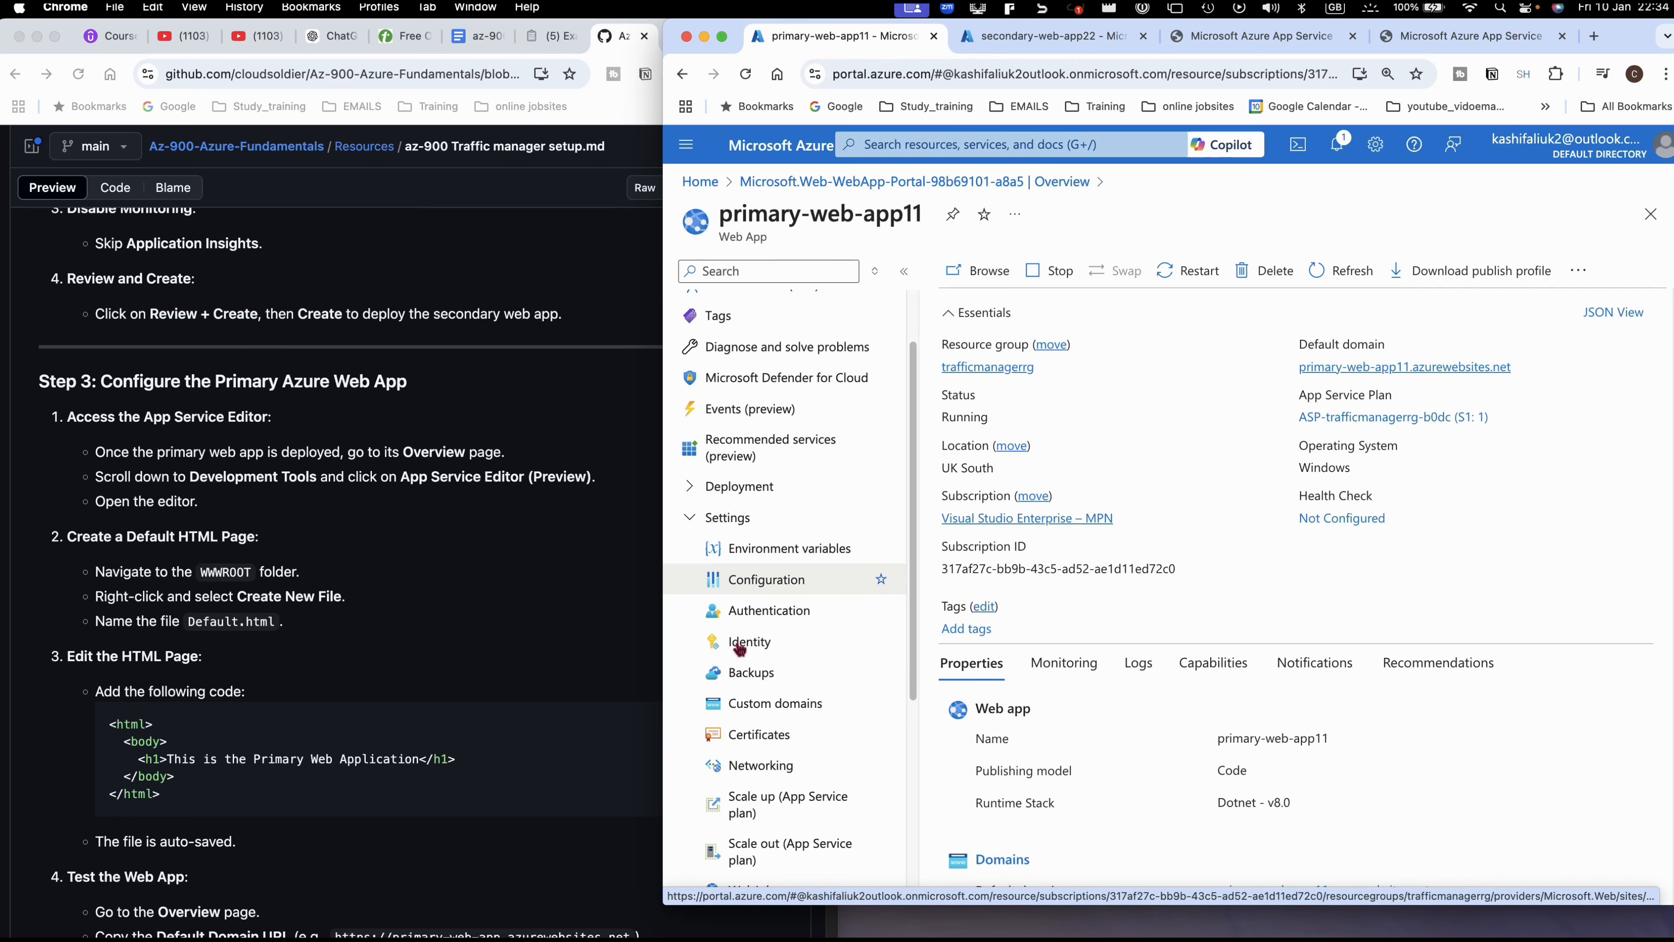
{"action": "scroll", "coordinate": [739, 653], "scroll_direction": "down", "scroll_amount": 2}
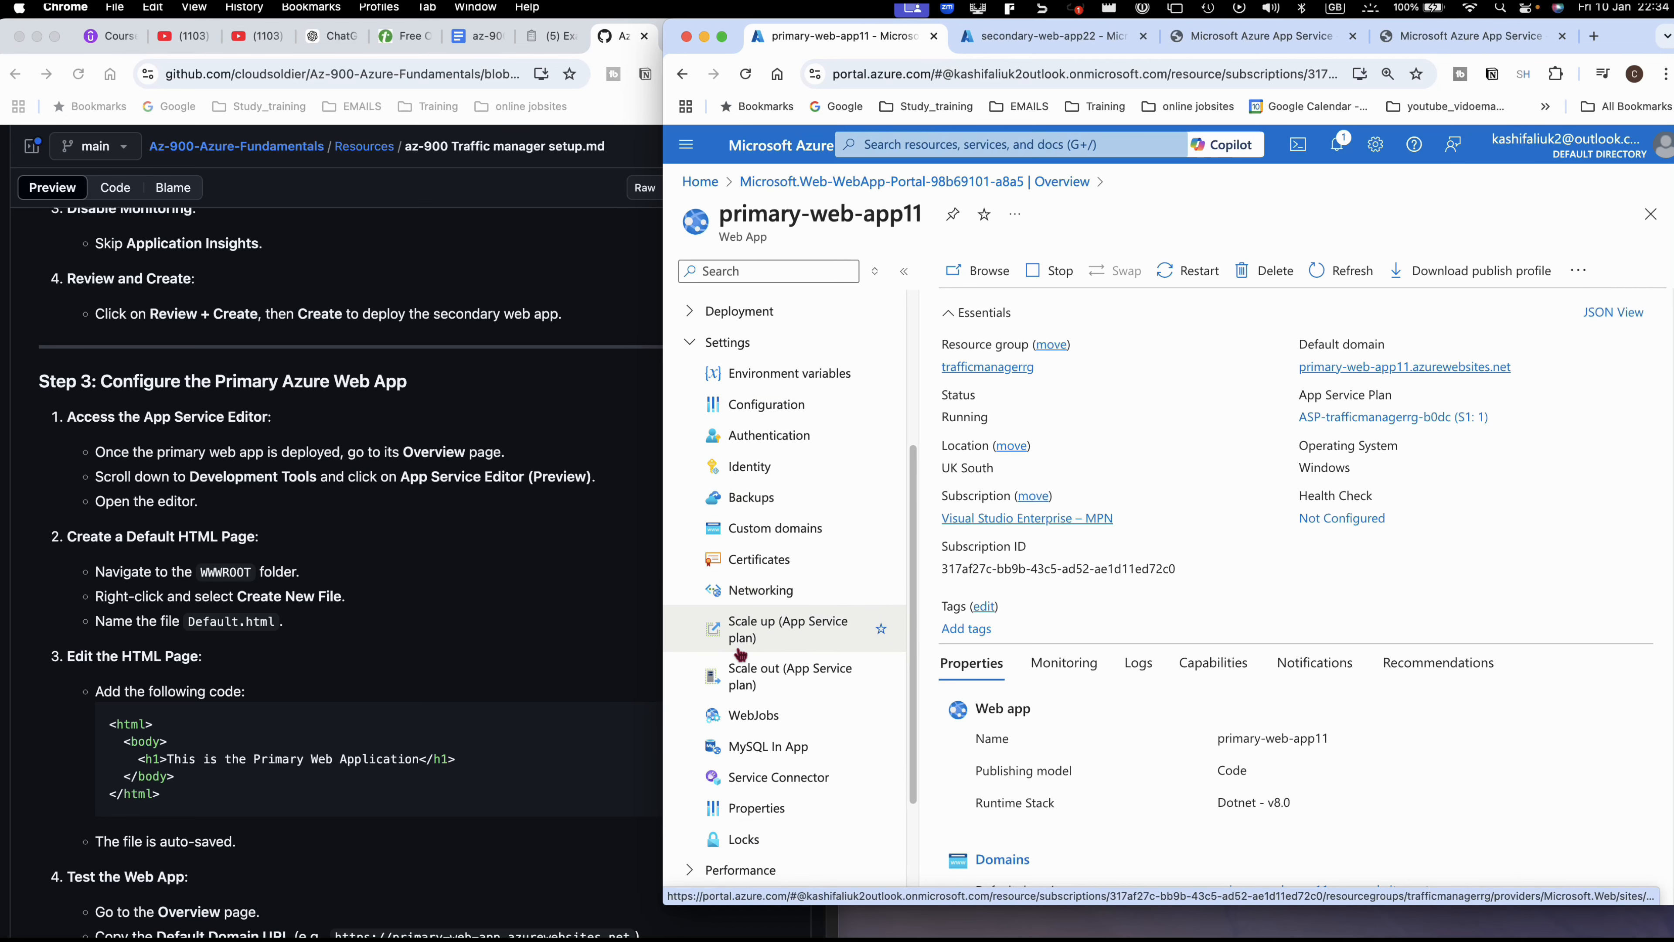
{"action": "scroll", "coordinate": [740, 653], "scroll_direction": "down", "scroll_amount": 2}
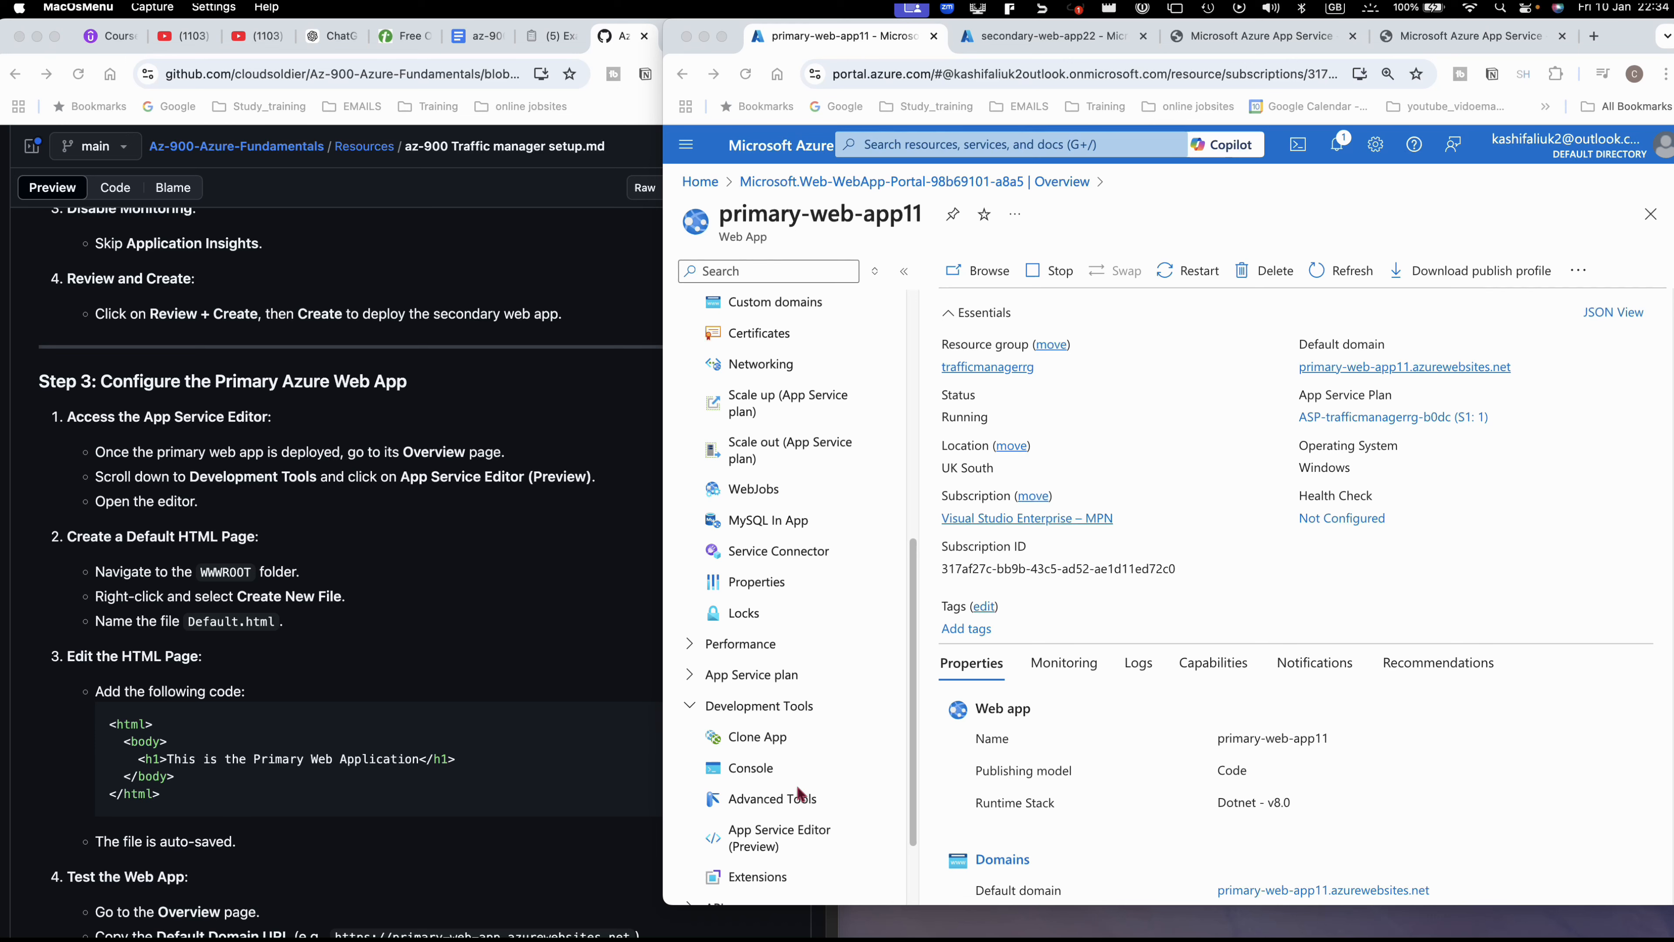
{"action": "left_click", "coordinate": [767, 833]}
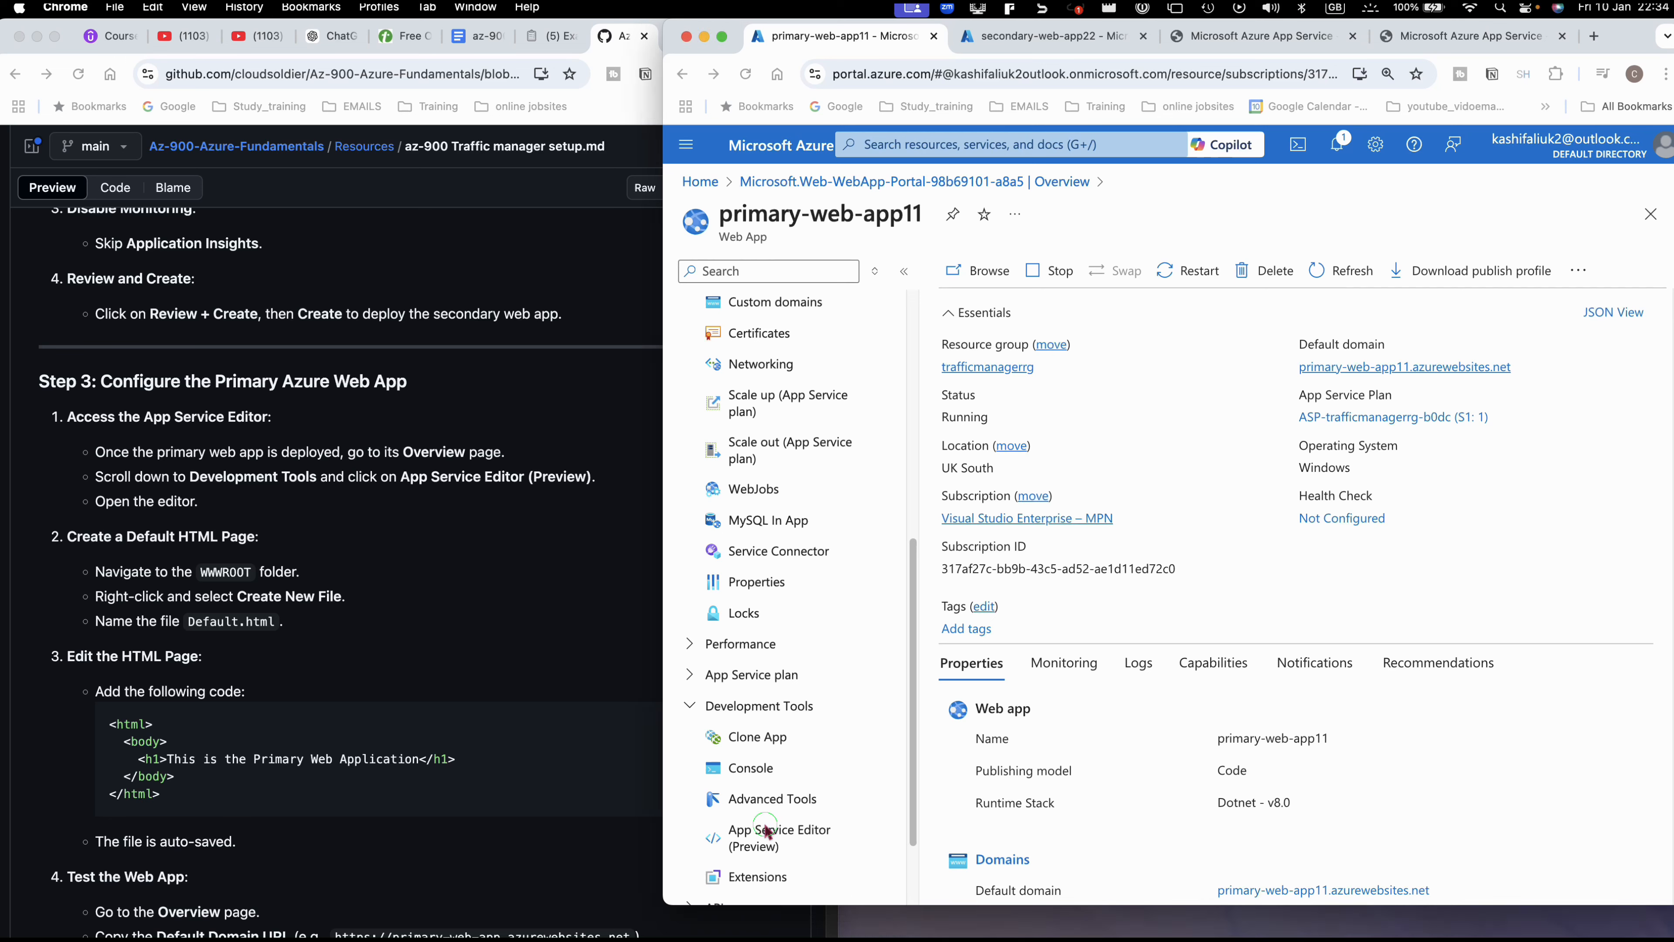
{"action": "left_click", "coordinate": [768, 833]}
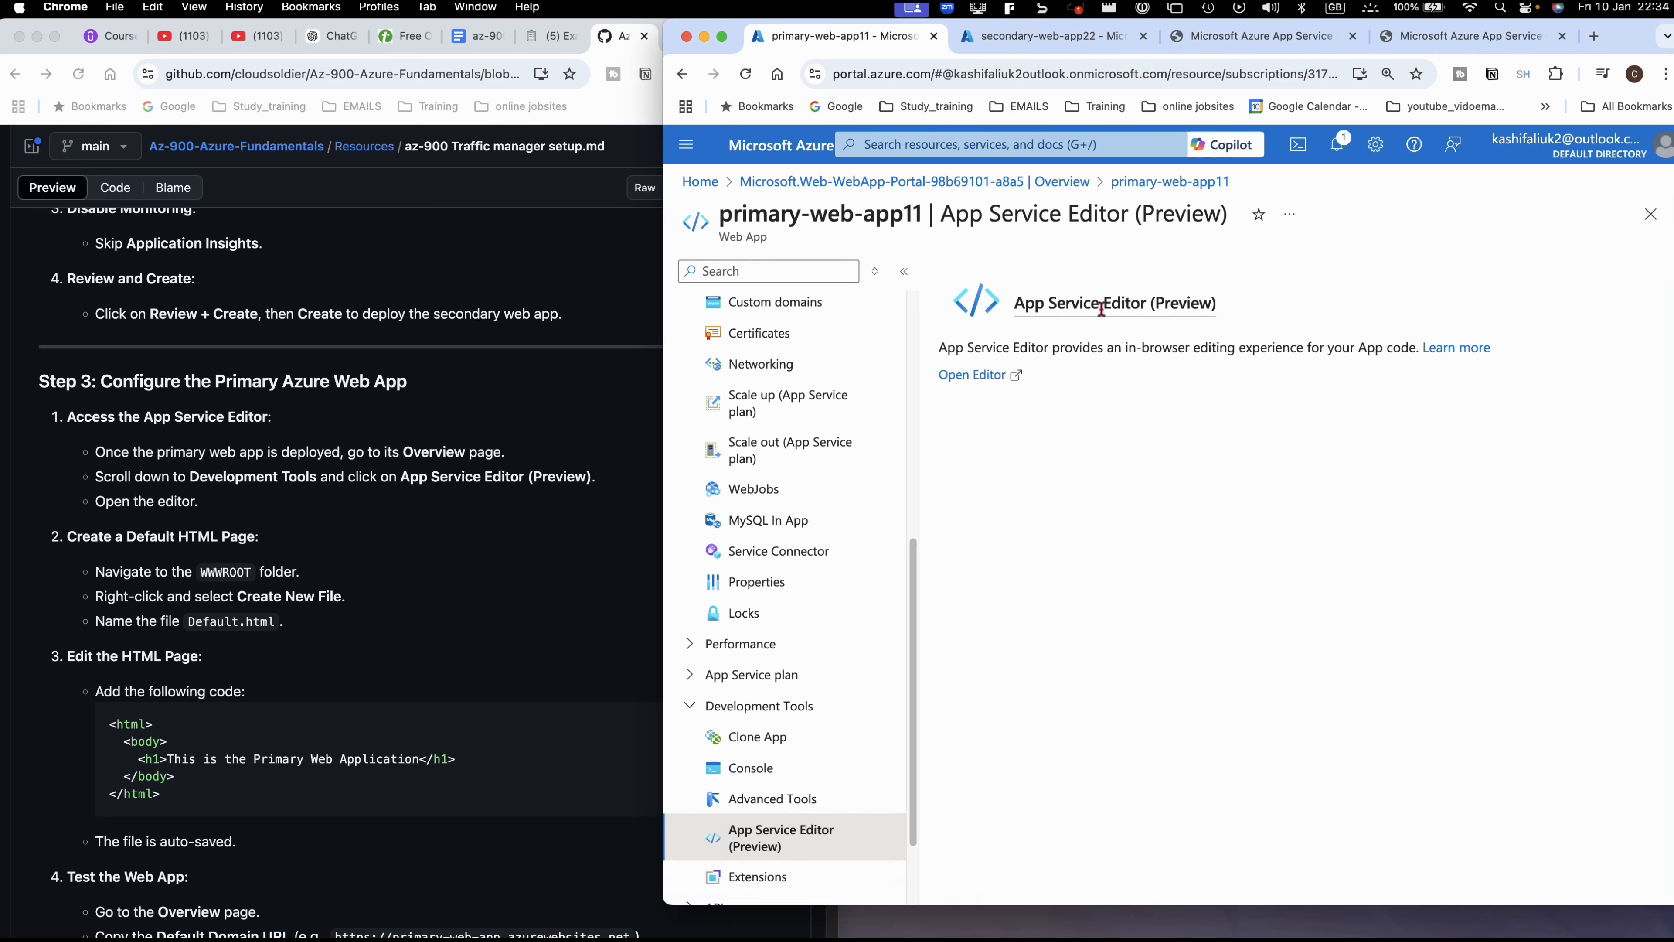
- Launch the App Service Editor for the primary web app and sign in with the already signed-in Outlook account
{"action": "left_click", "coordinate": [983, 375]}
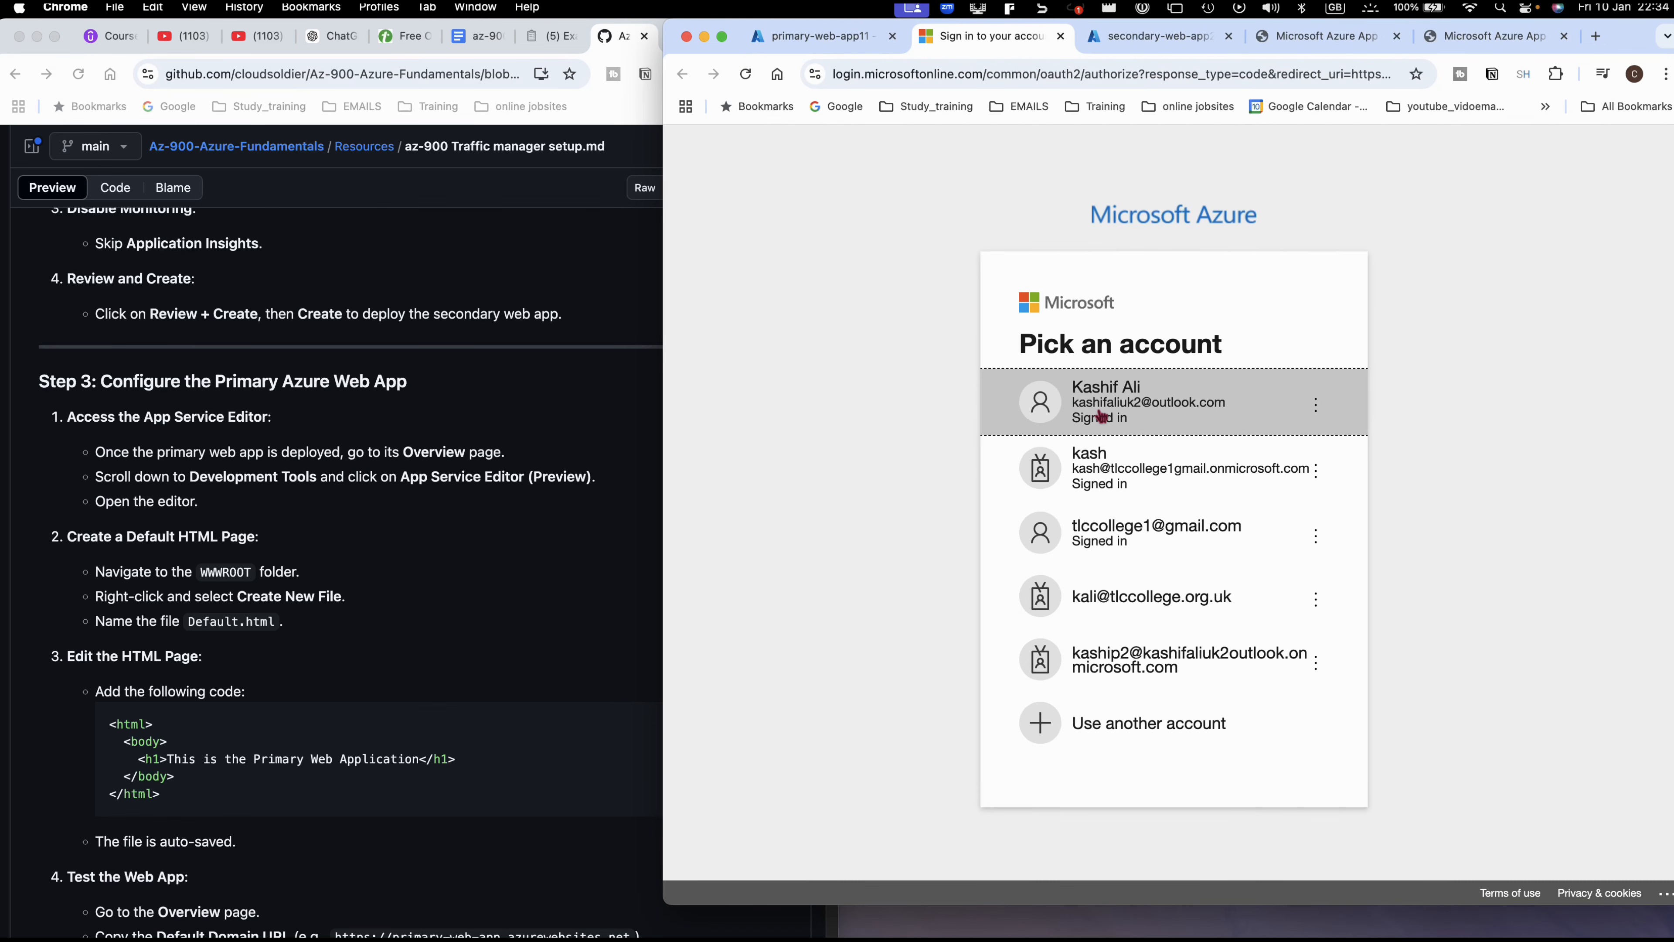
{"action": "left_click", "coordinate": [1099, 416]}
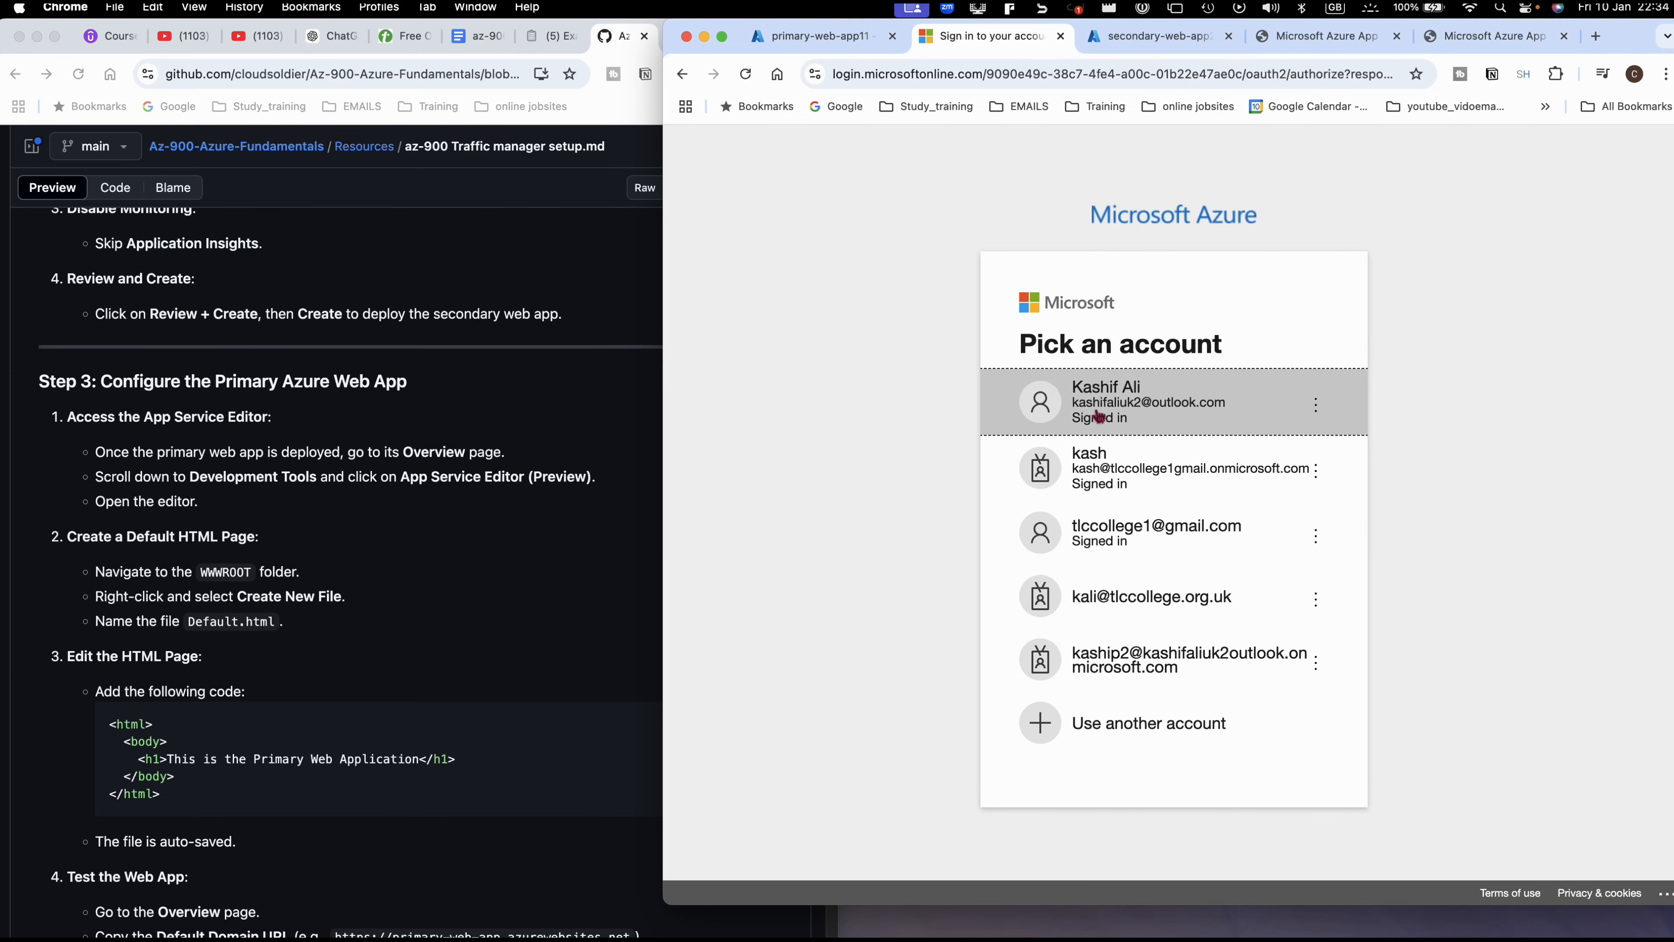
{"action": "left_click", "coordinate": [1107, 413]}
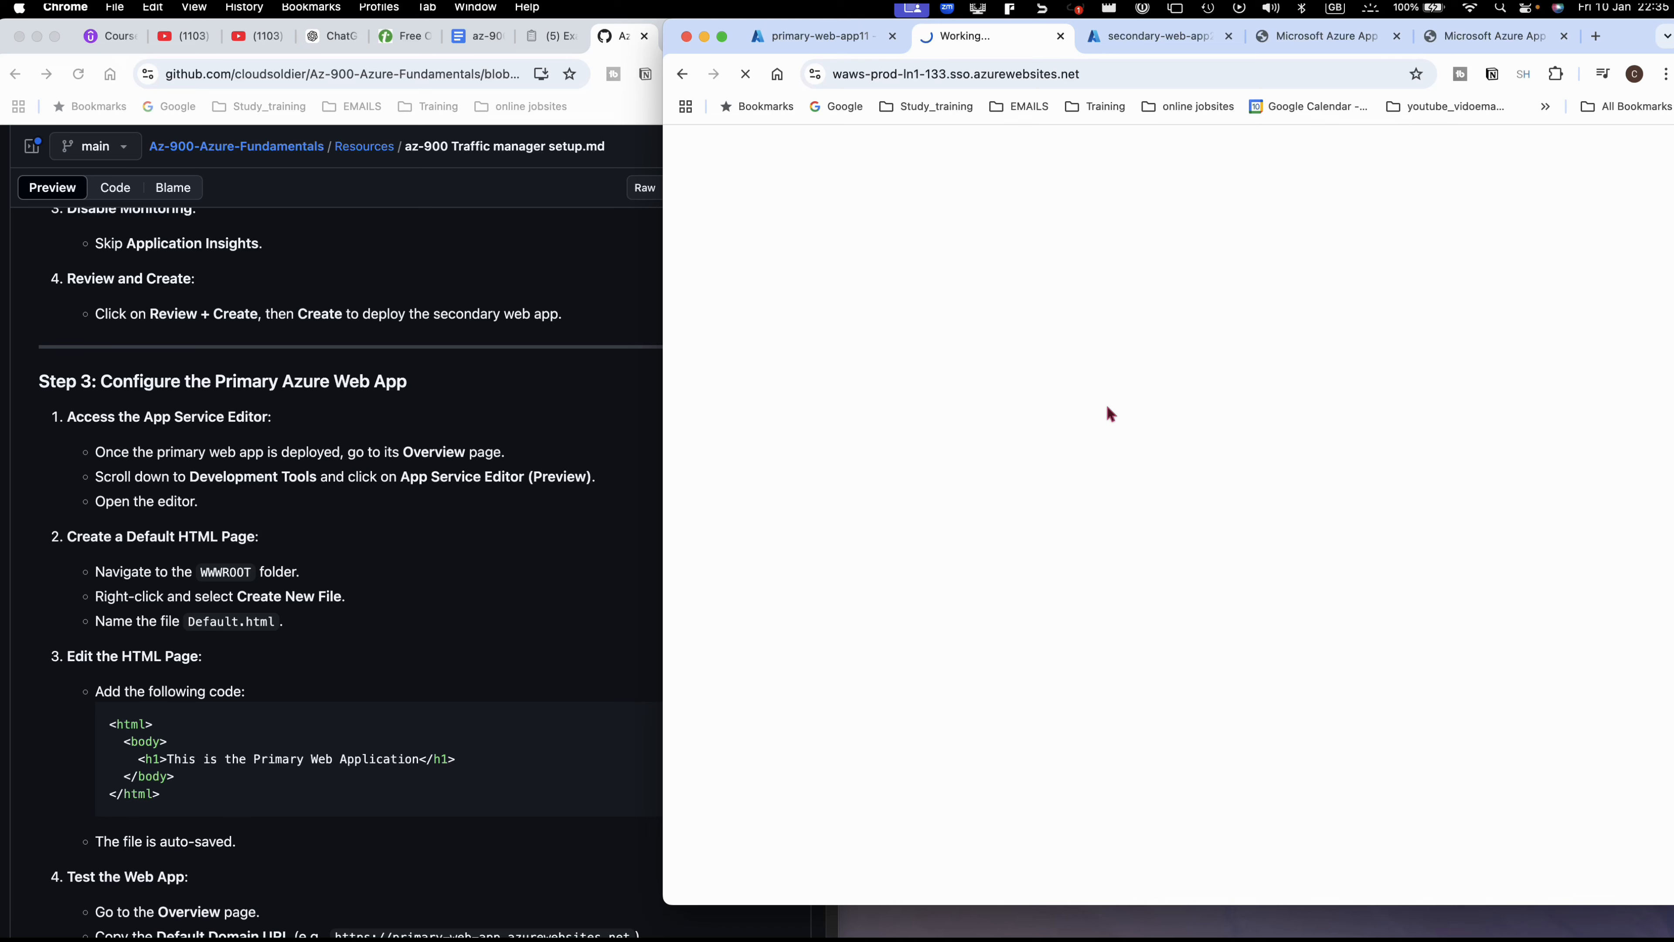
{"action": "left_click", "coordinate": [1578, 913]}
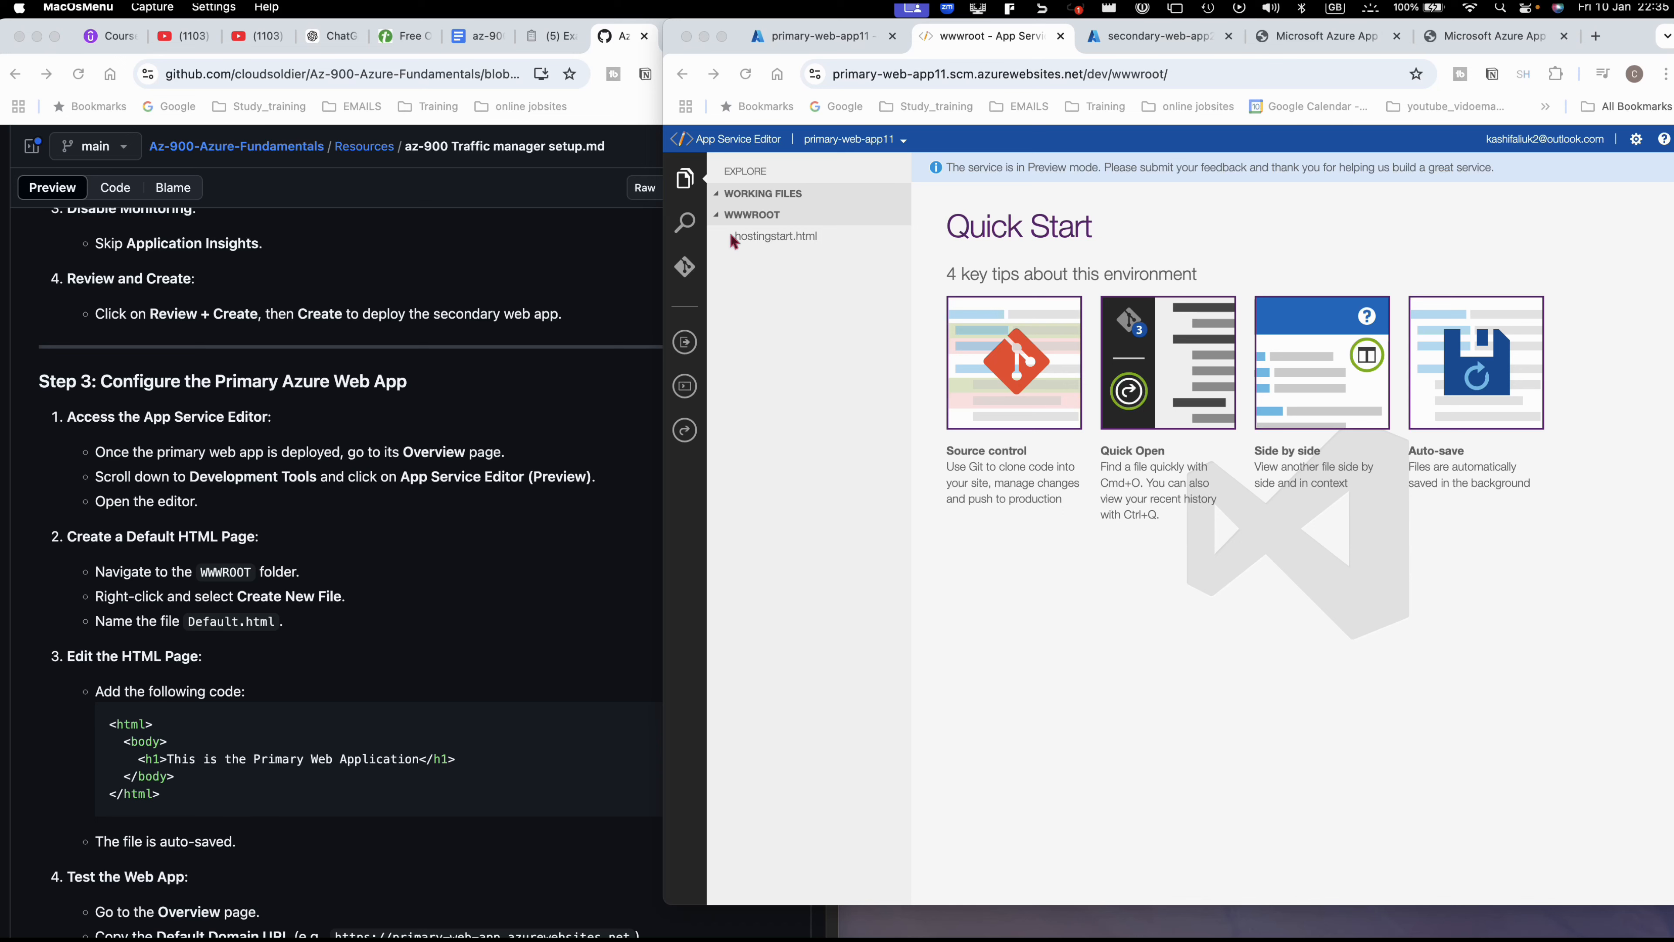
{"action": "left_click", "coordinate": [719, 216]}
{"action": "left_click", "coordinate": [716, 213]}
{"action": "left_click", "coordinate": [724, 215]}
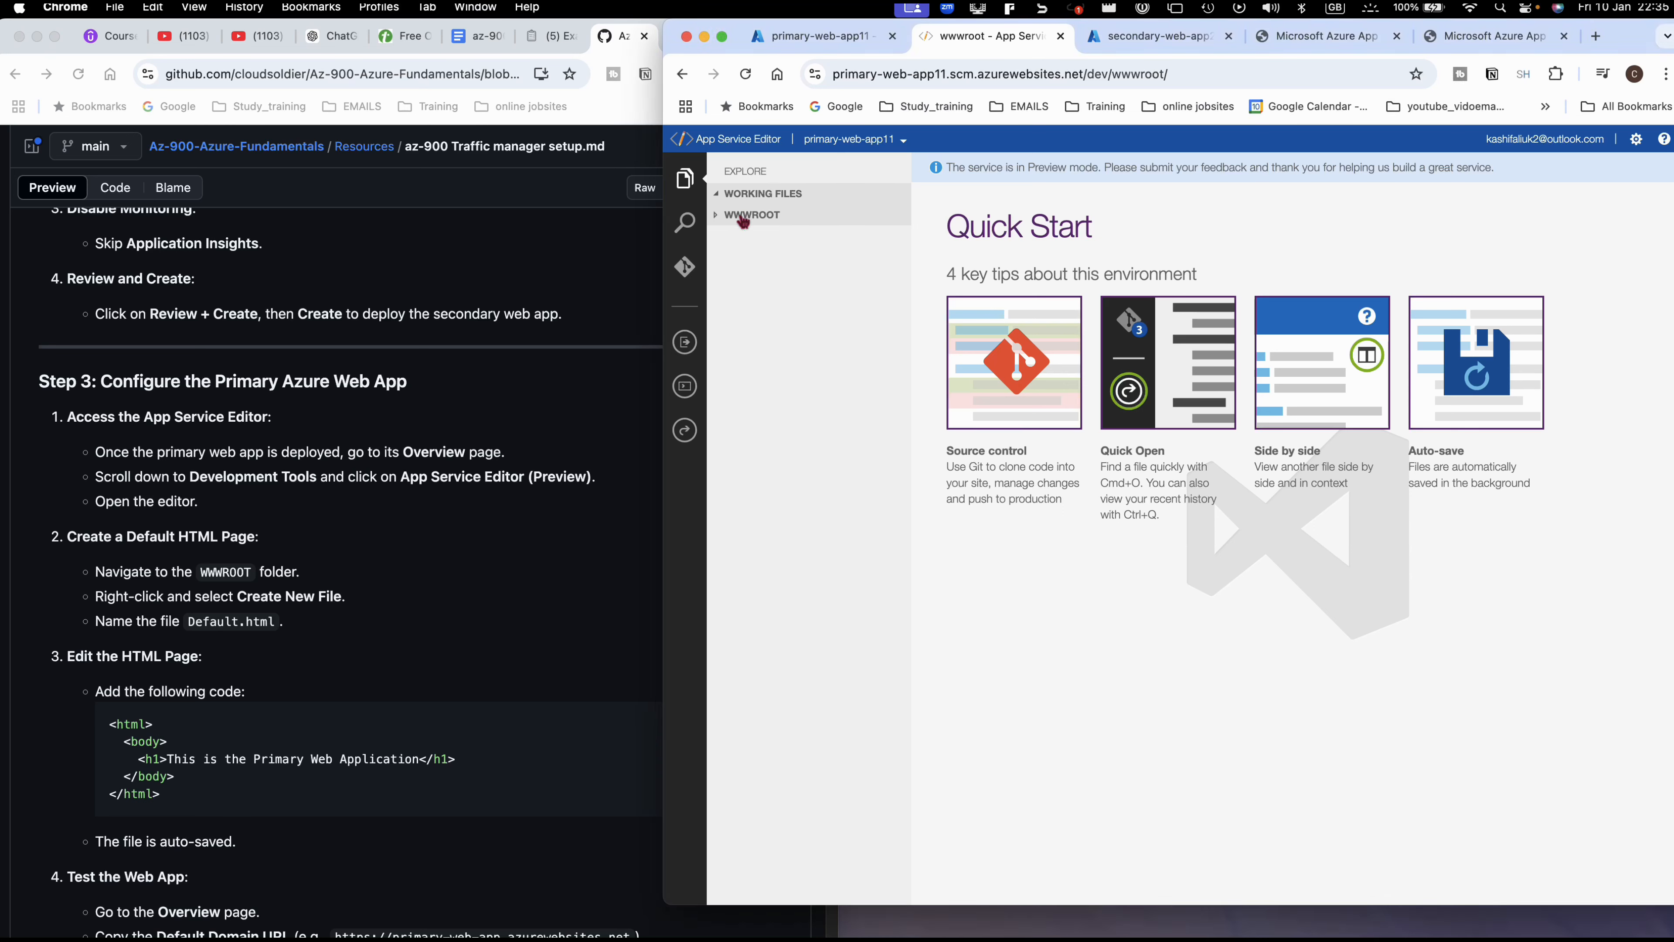
{"action": "right_click", "coordinate": [743, 221]}
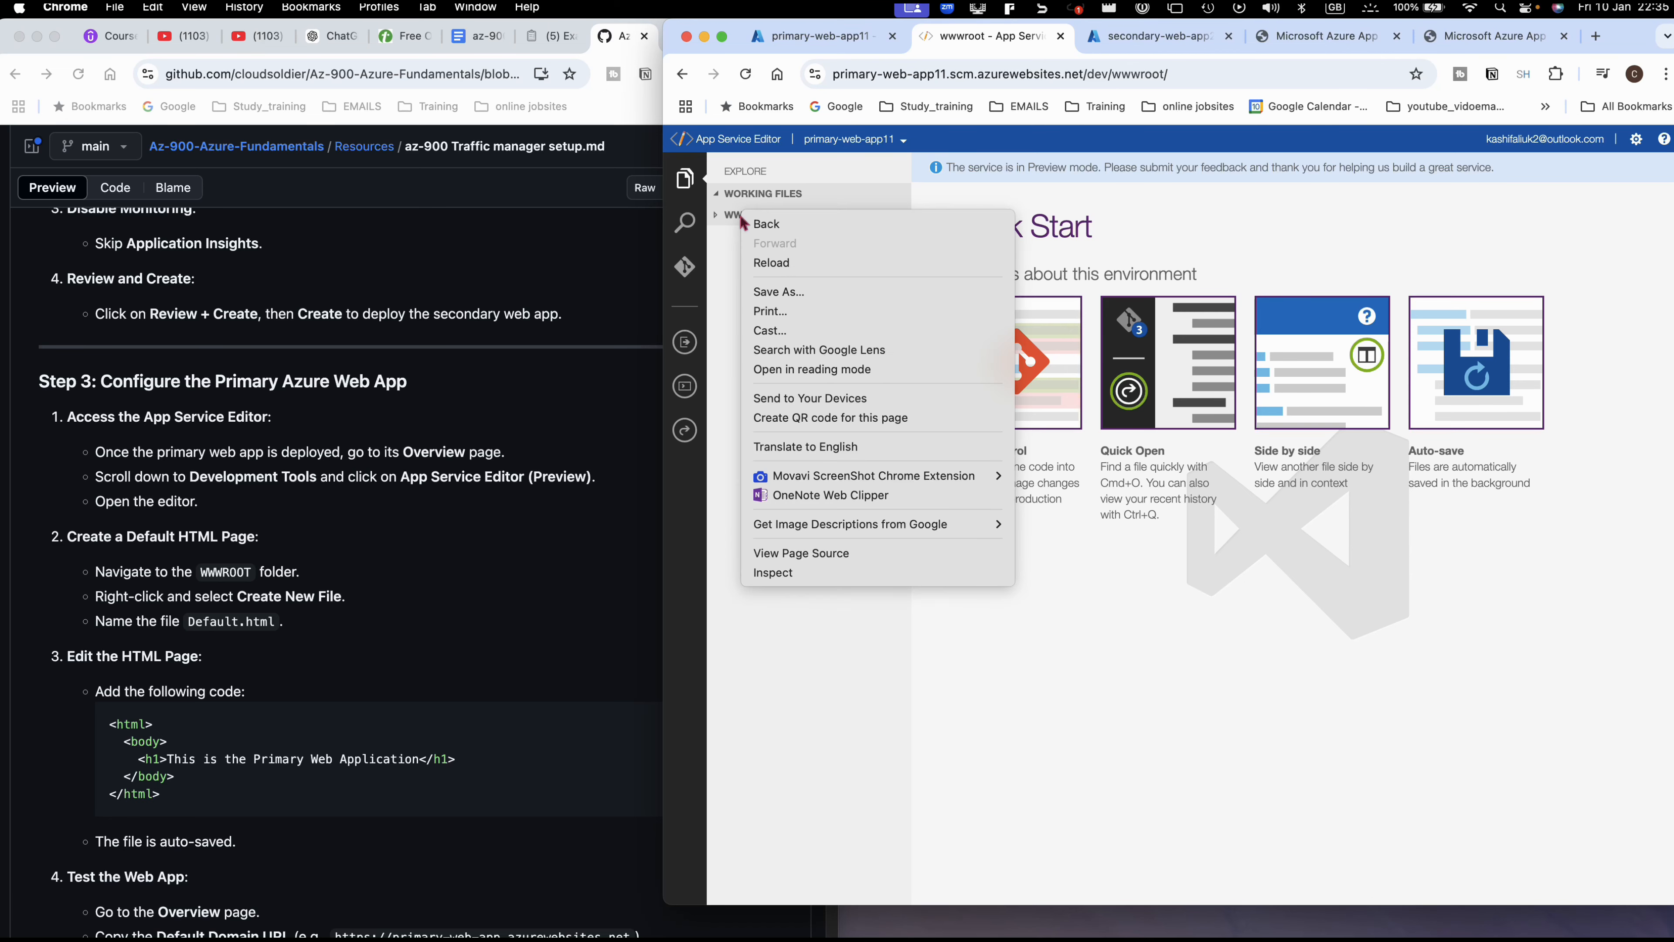
{"action": "left_click", "coordinate": [727, 235]}
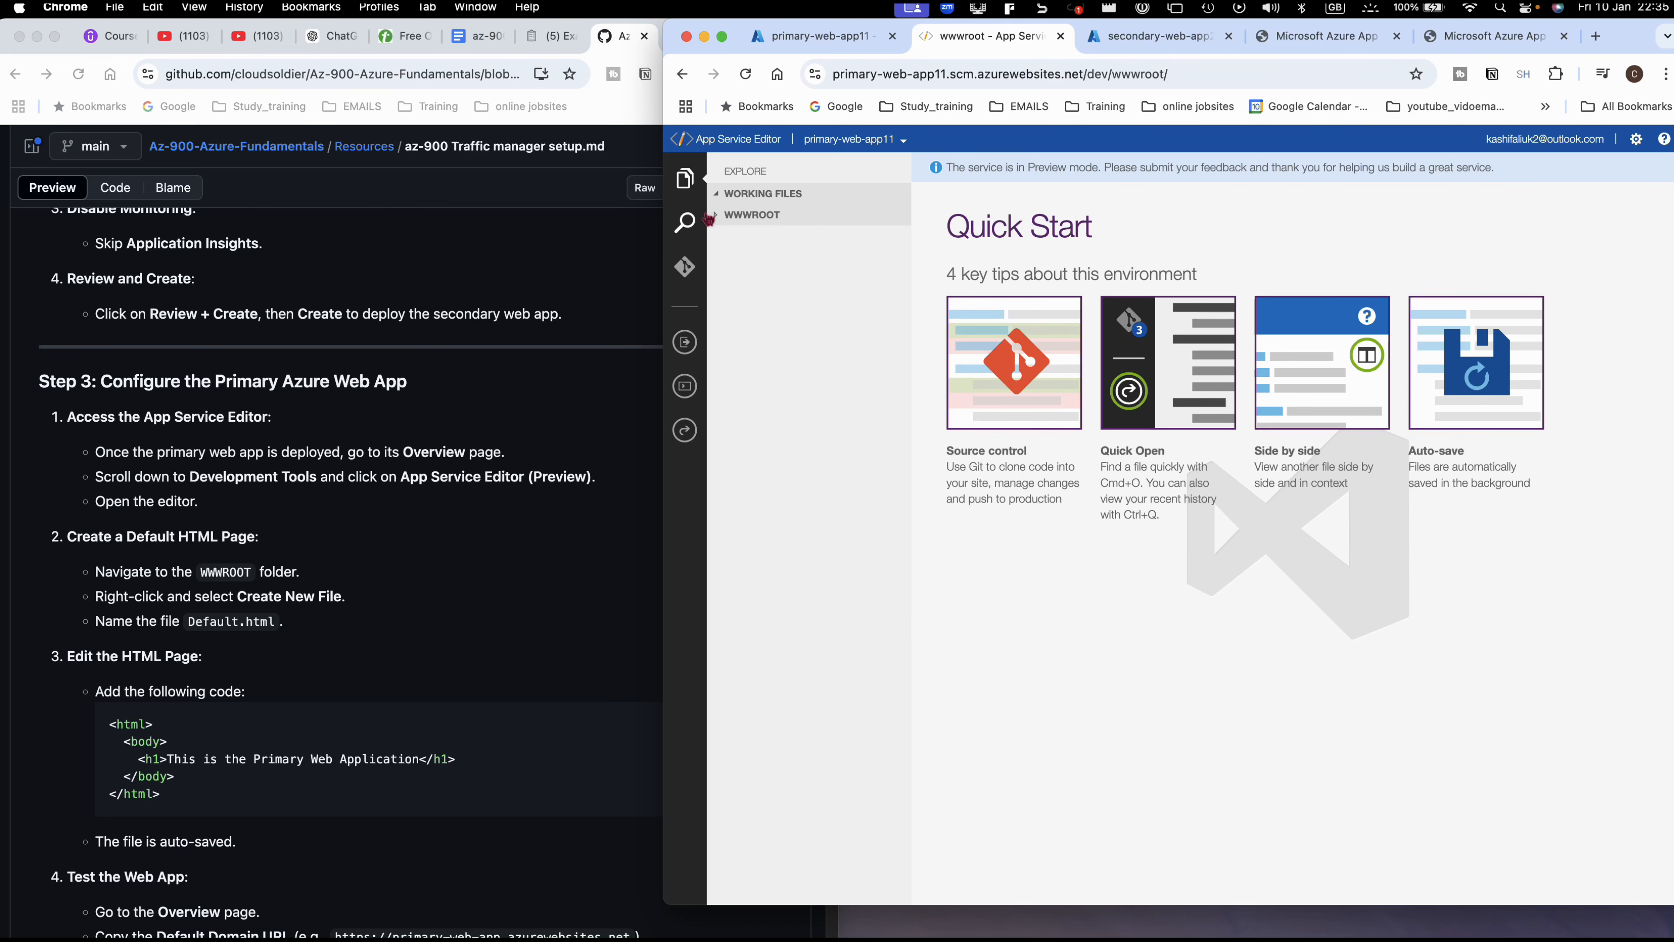
{"action": "left_click", "coordinate": [723, 221]}
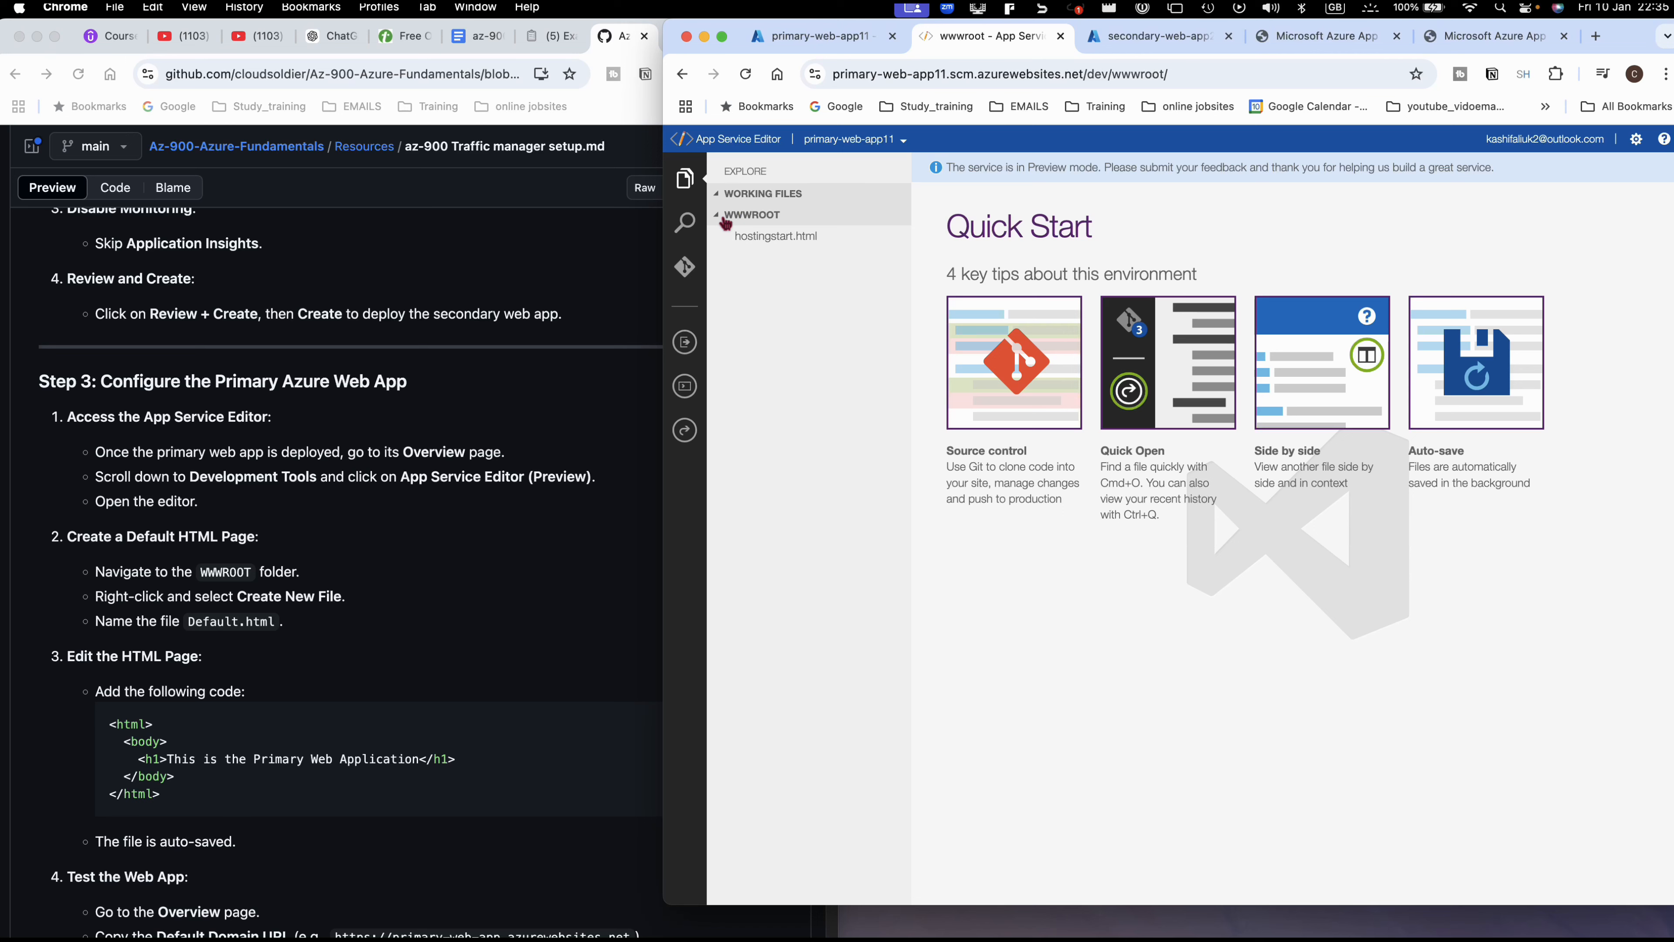
{"action": "right_click", "coordinate": [761, 245]}
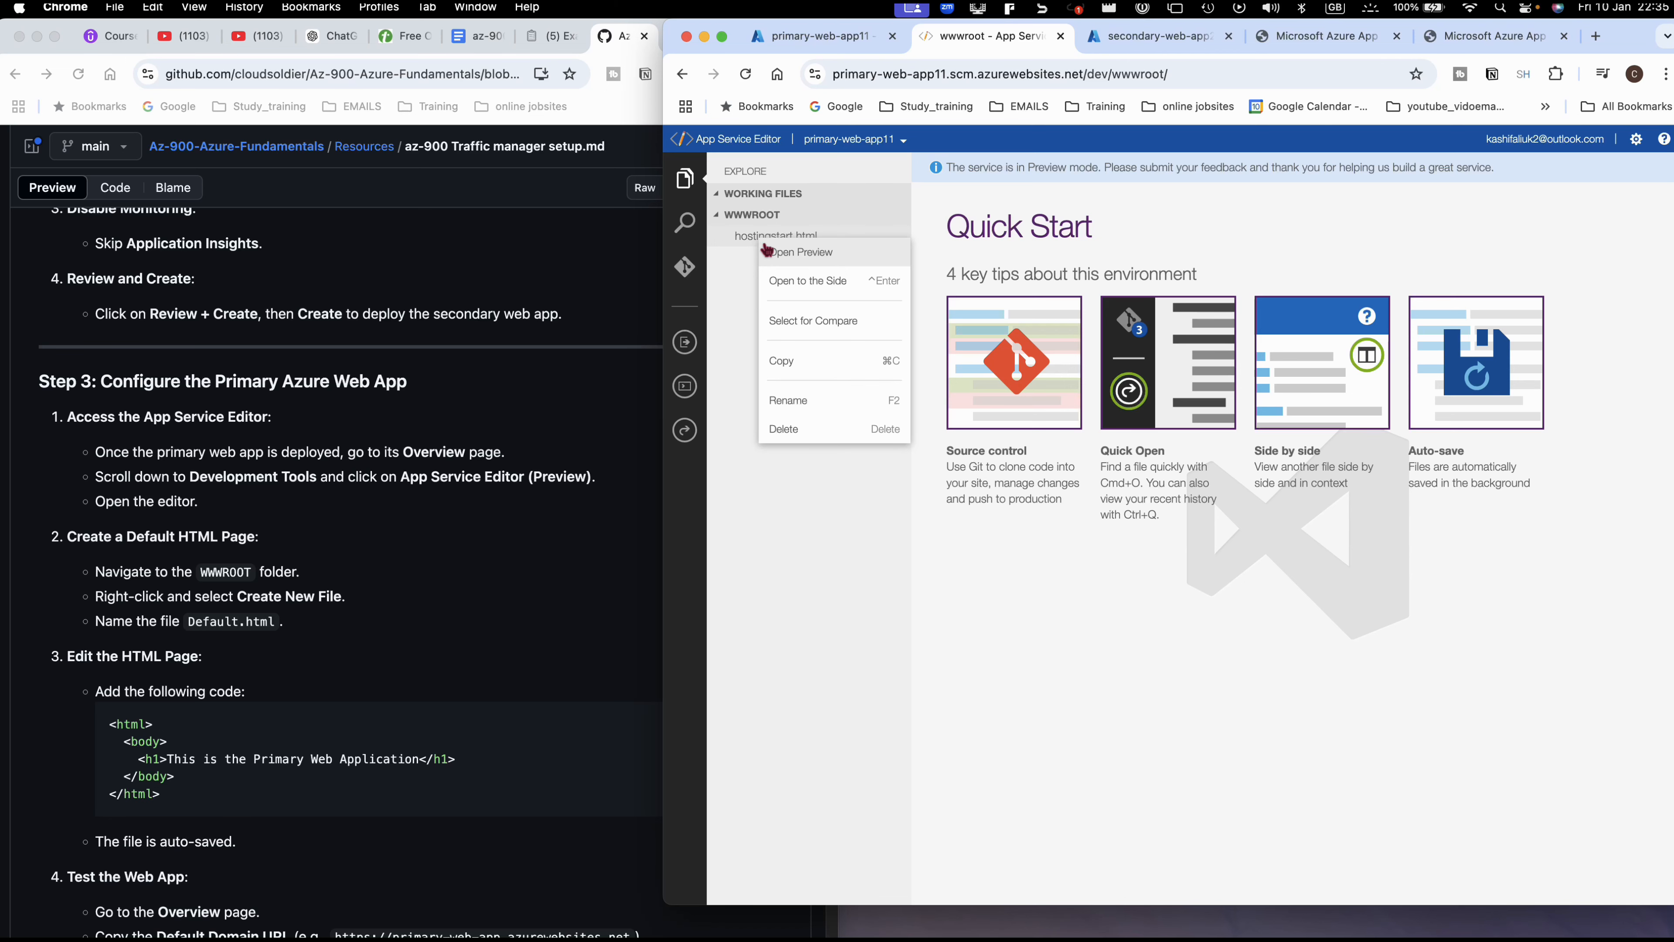
{"action": "mouse_move", "coordinate": [1496, 937]}
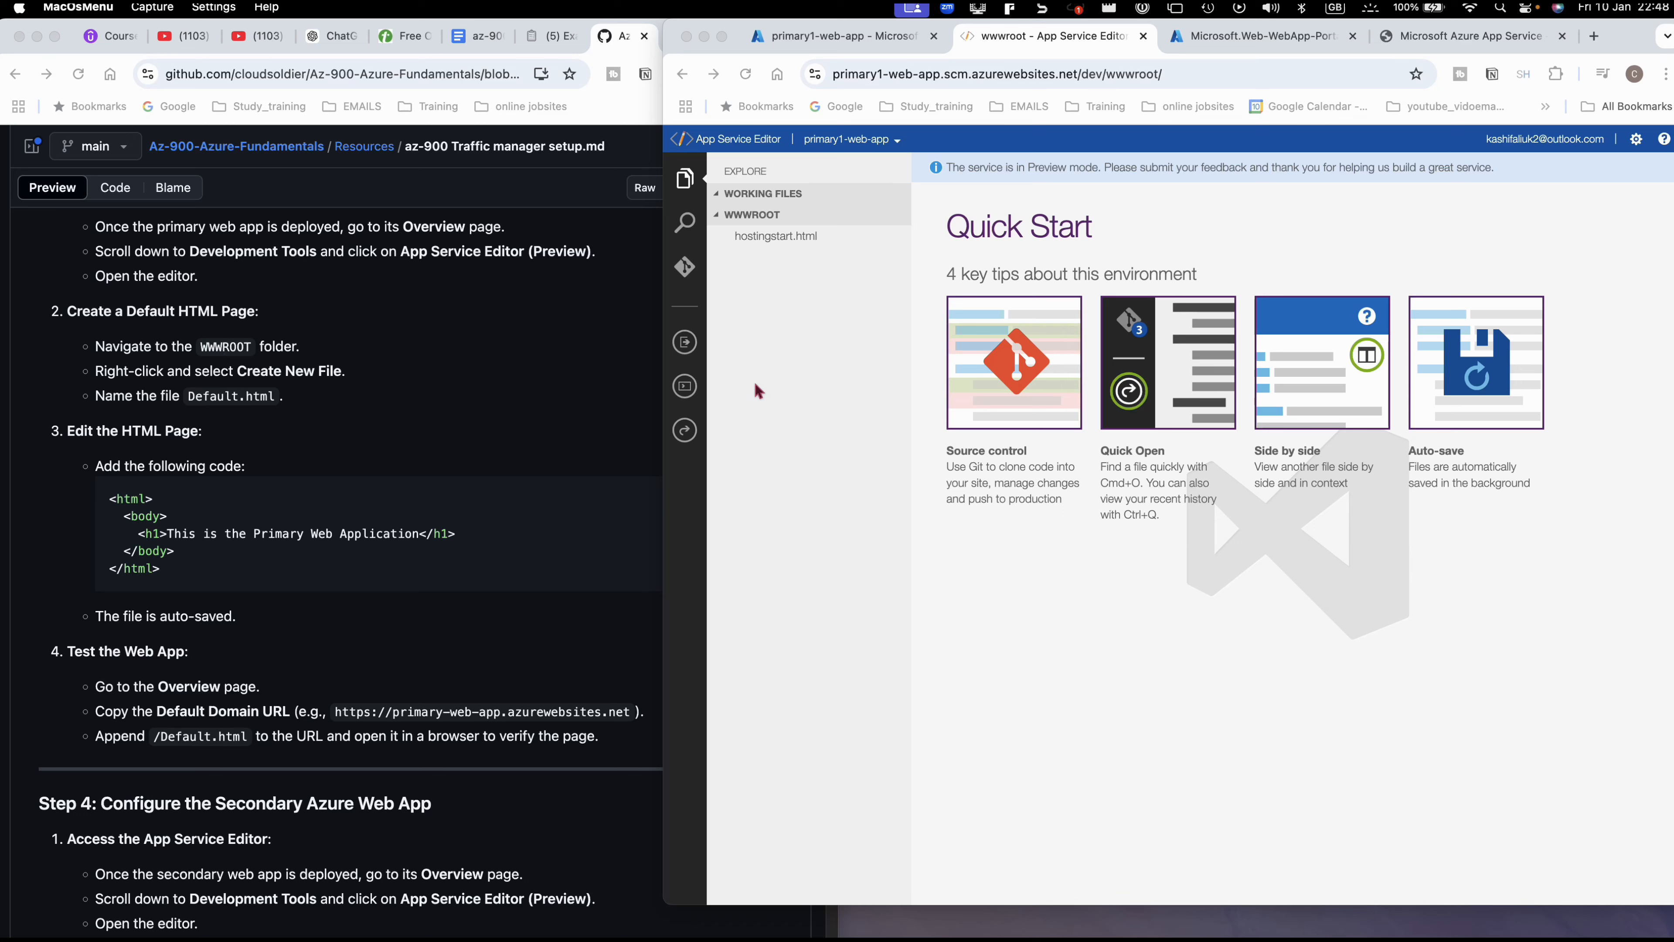
{"action": "left_click", "coordinate": [740, 370]}
{"action": "right_click", "coordinate": [737, 365]}
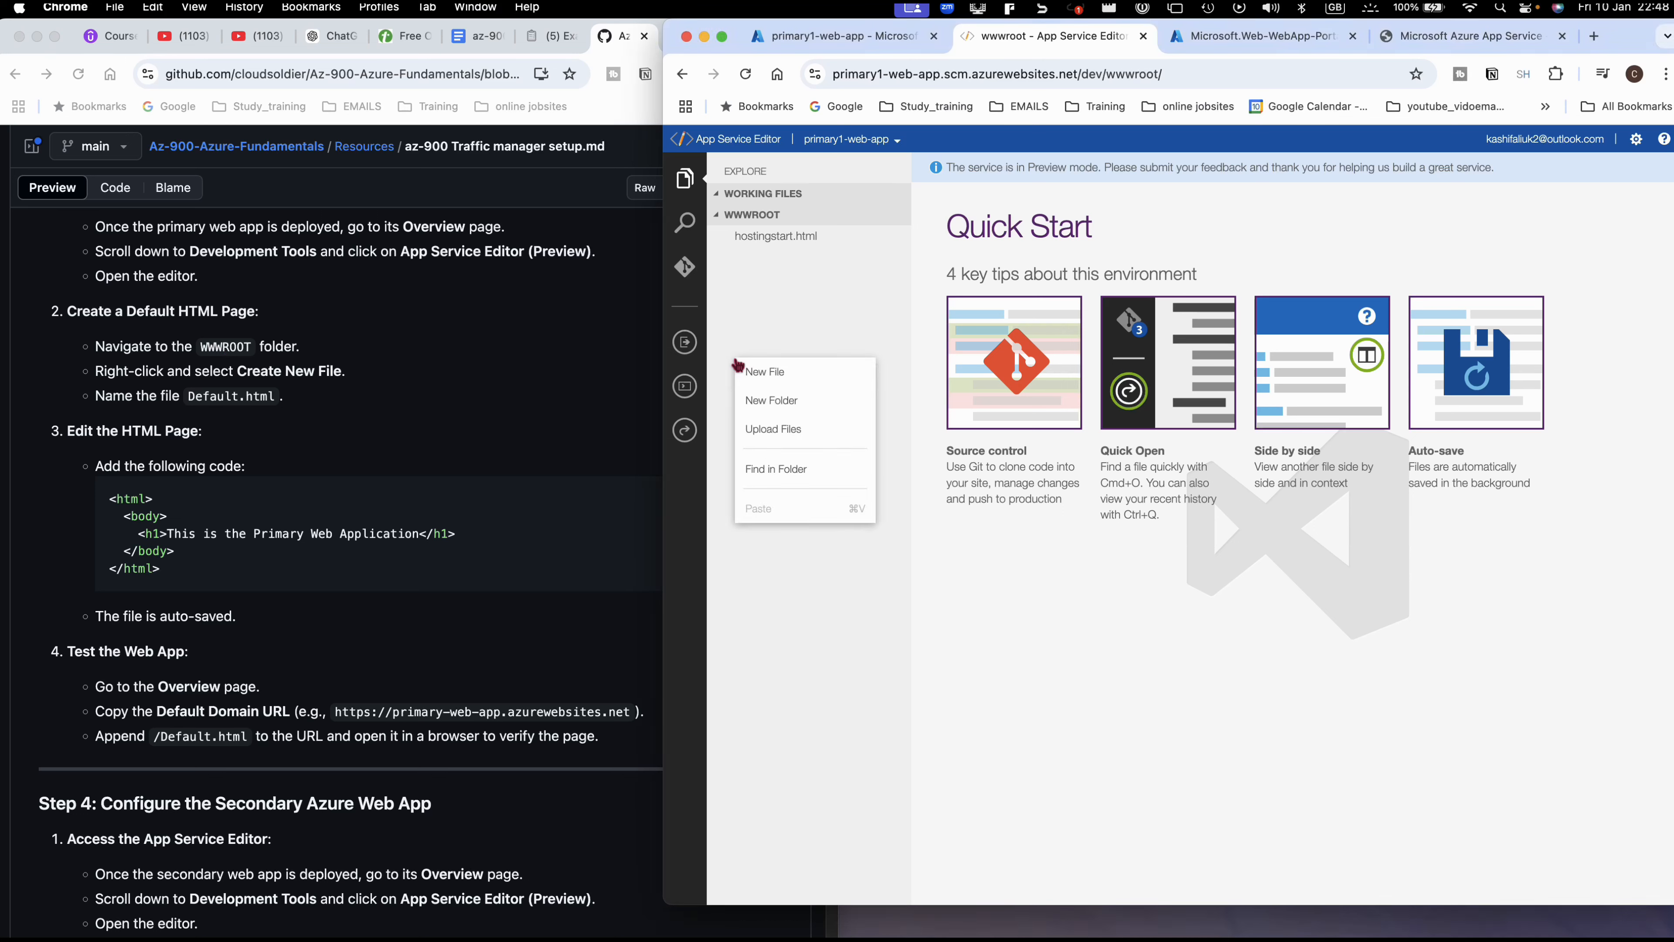
{"action": "left_click", "coordinate": [751, 374]}
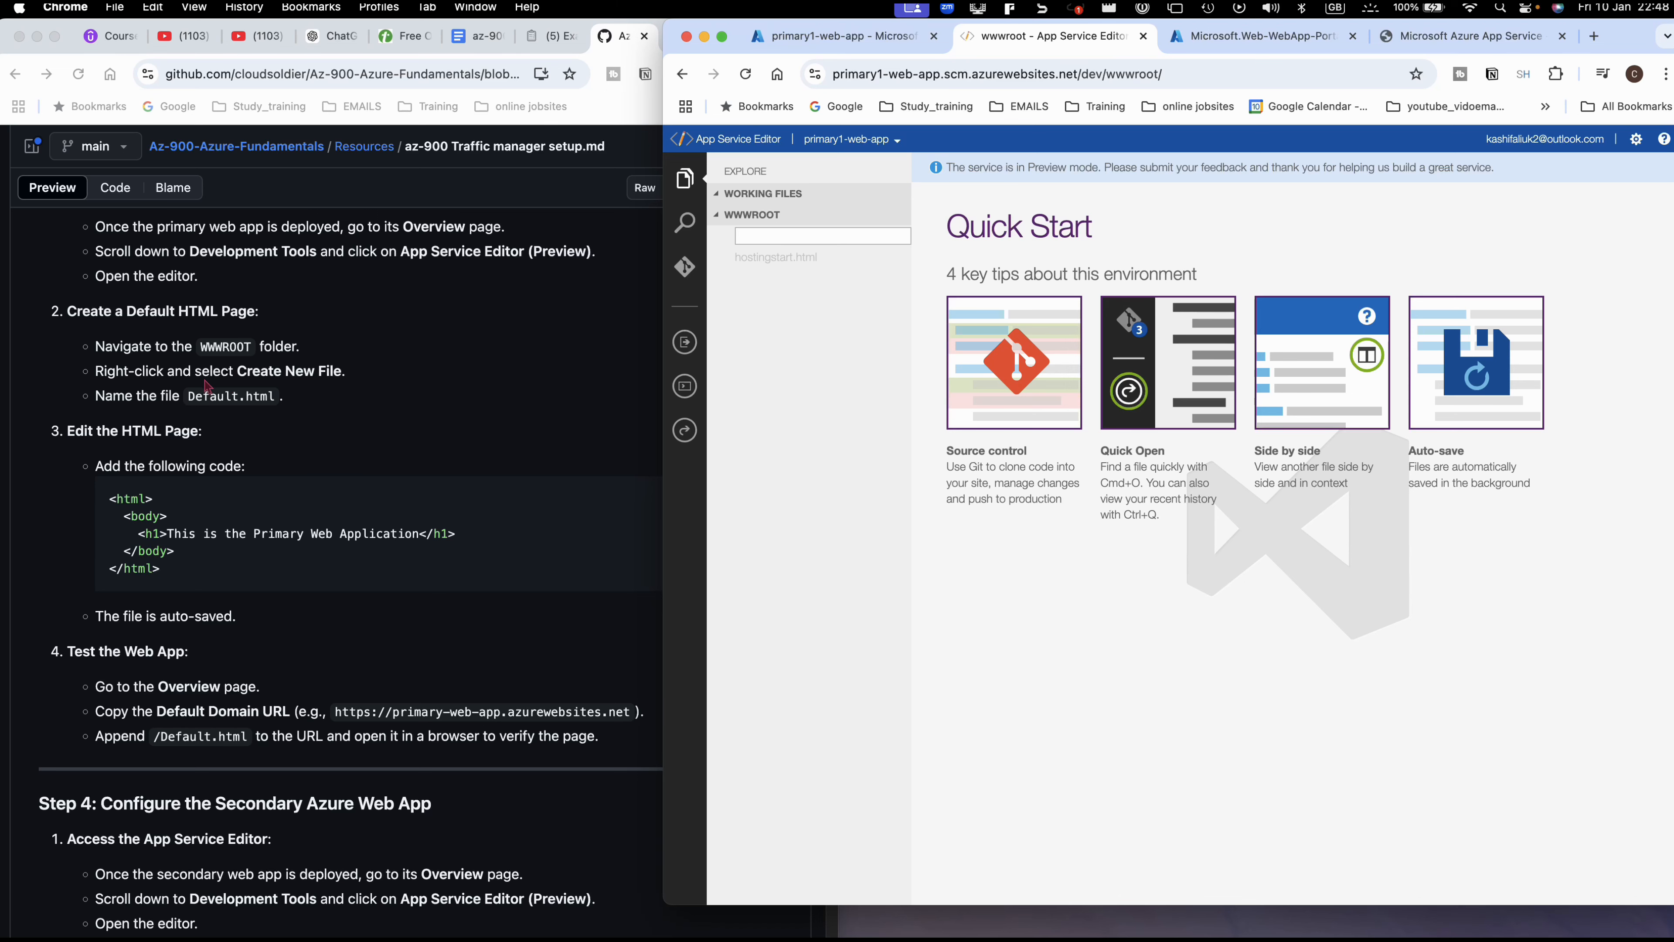
- Copy the file name Default.html from the lab instructions' section on creating the primary app's HTML page
{"action": "left_click", "coordinate": [189, 399]}
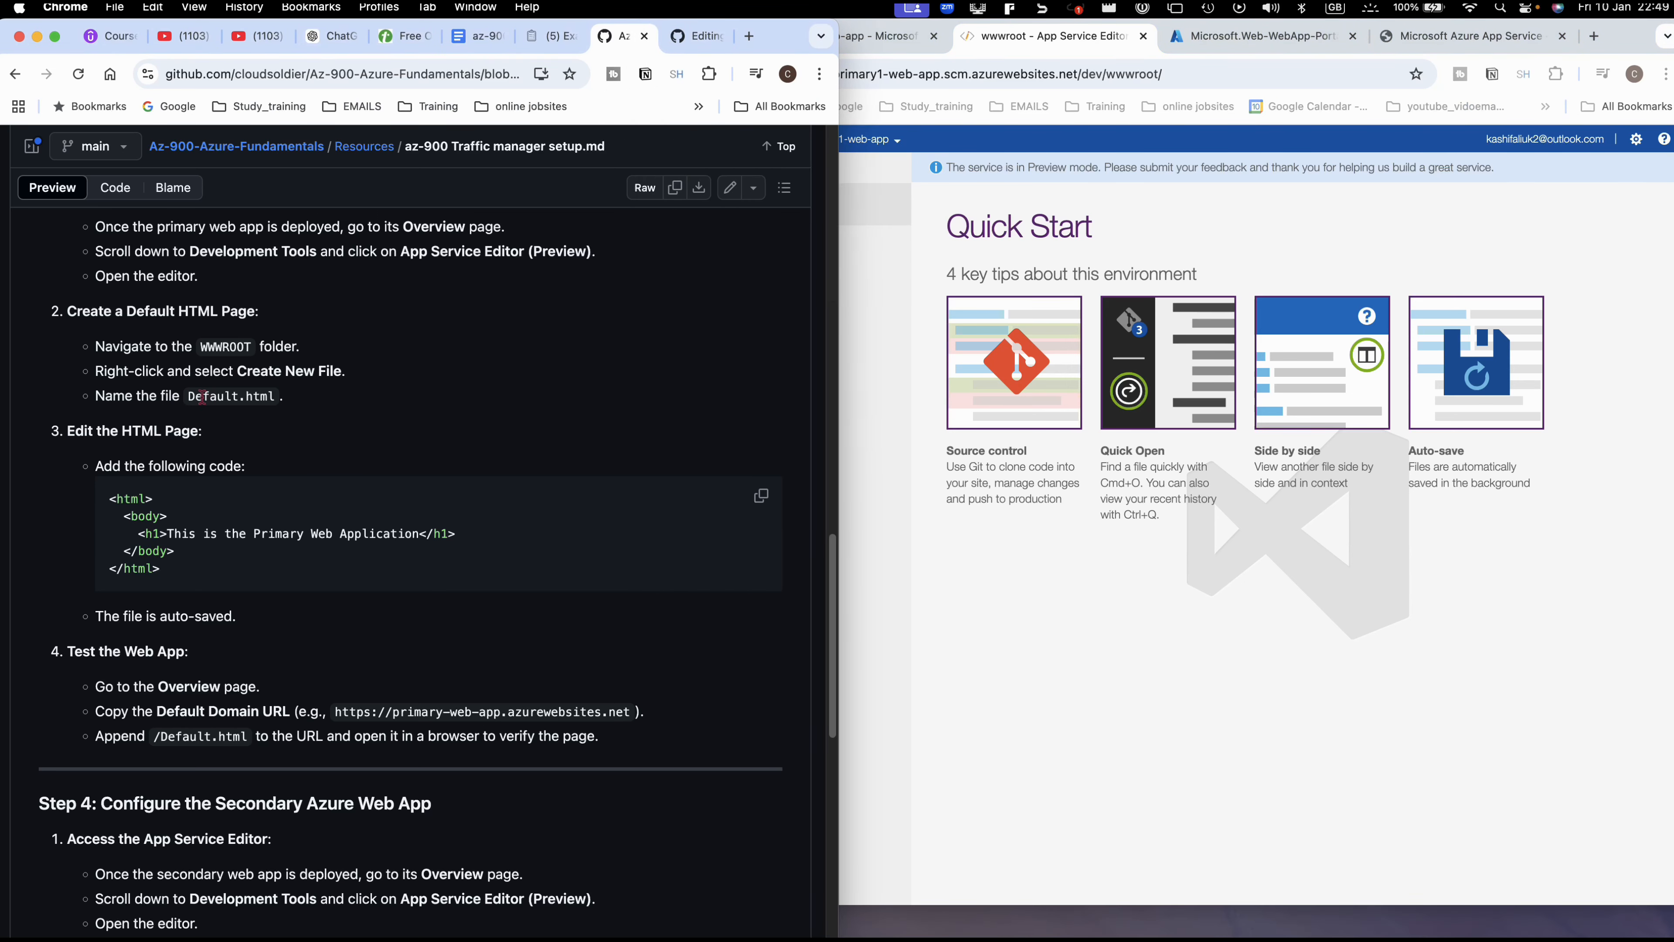
{"action": "left_click_drag", "start_coordinate": [189, 398], "coordinate": [270, 400]}
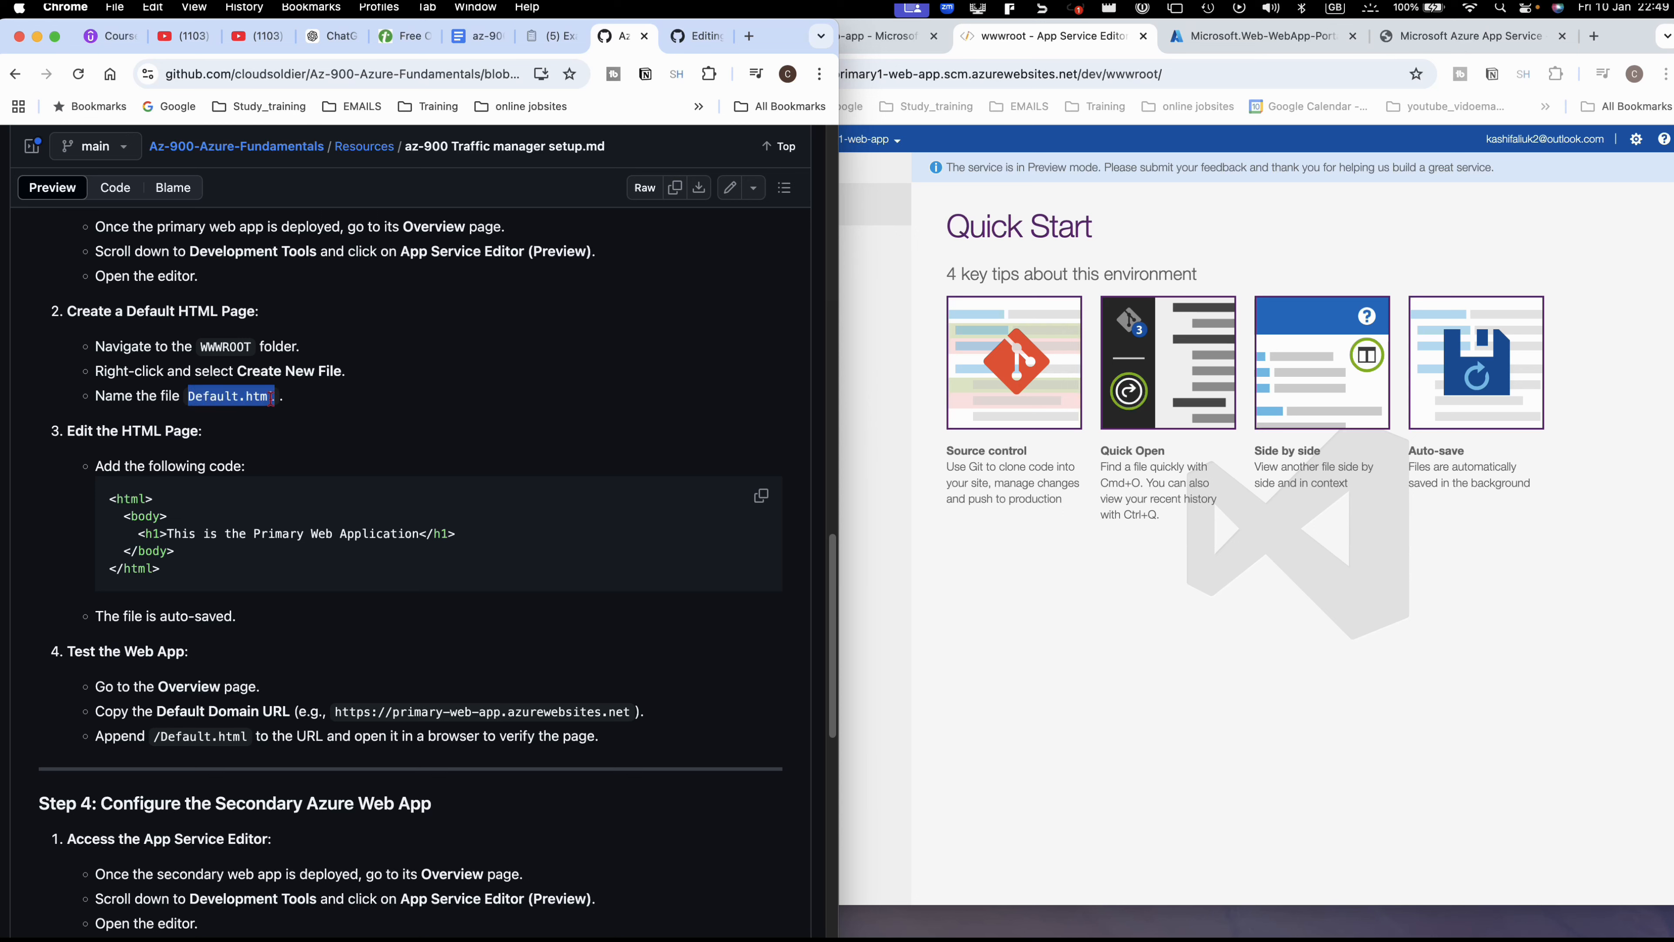
{"action": "right_click", "coordinate": [253, 400]}
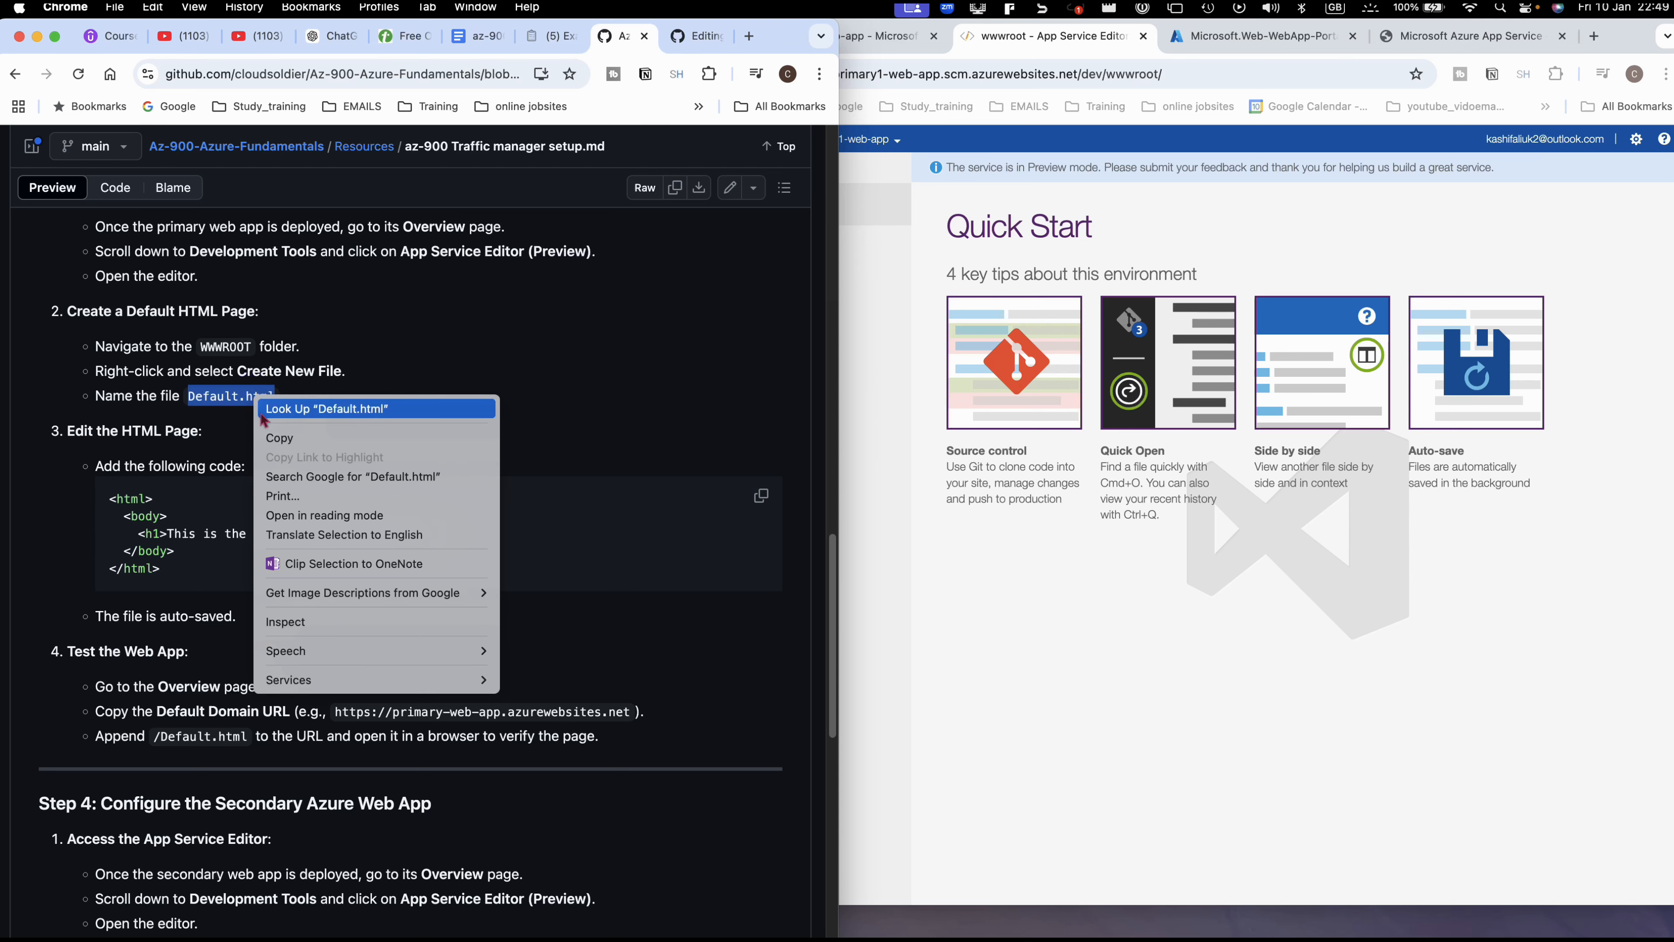
{"action": "left_click", "coordinate": [269, 437]}
- Try to add a new file with the copied name to the primary web app's WWWROOT folder
{"action": "left_click", "coordinate": [905, 641]}
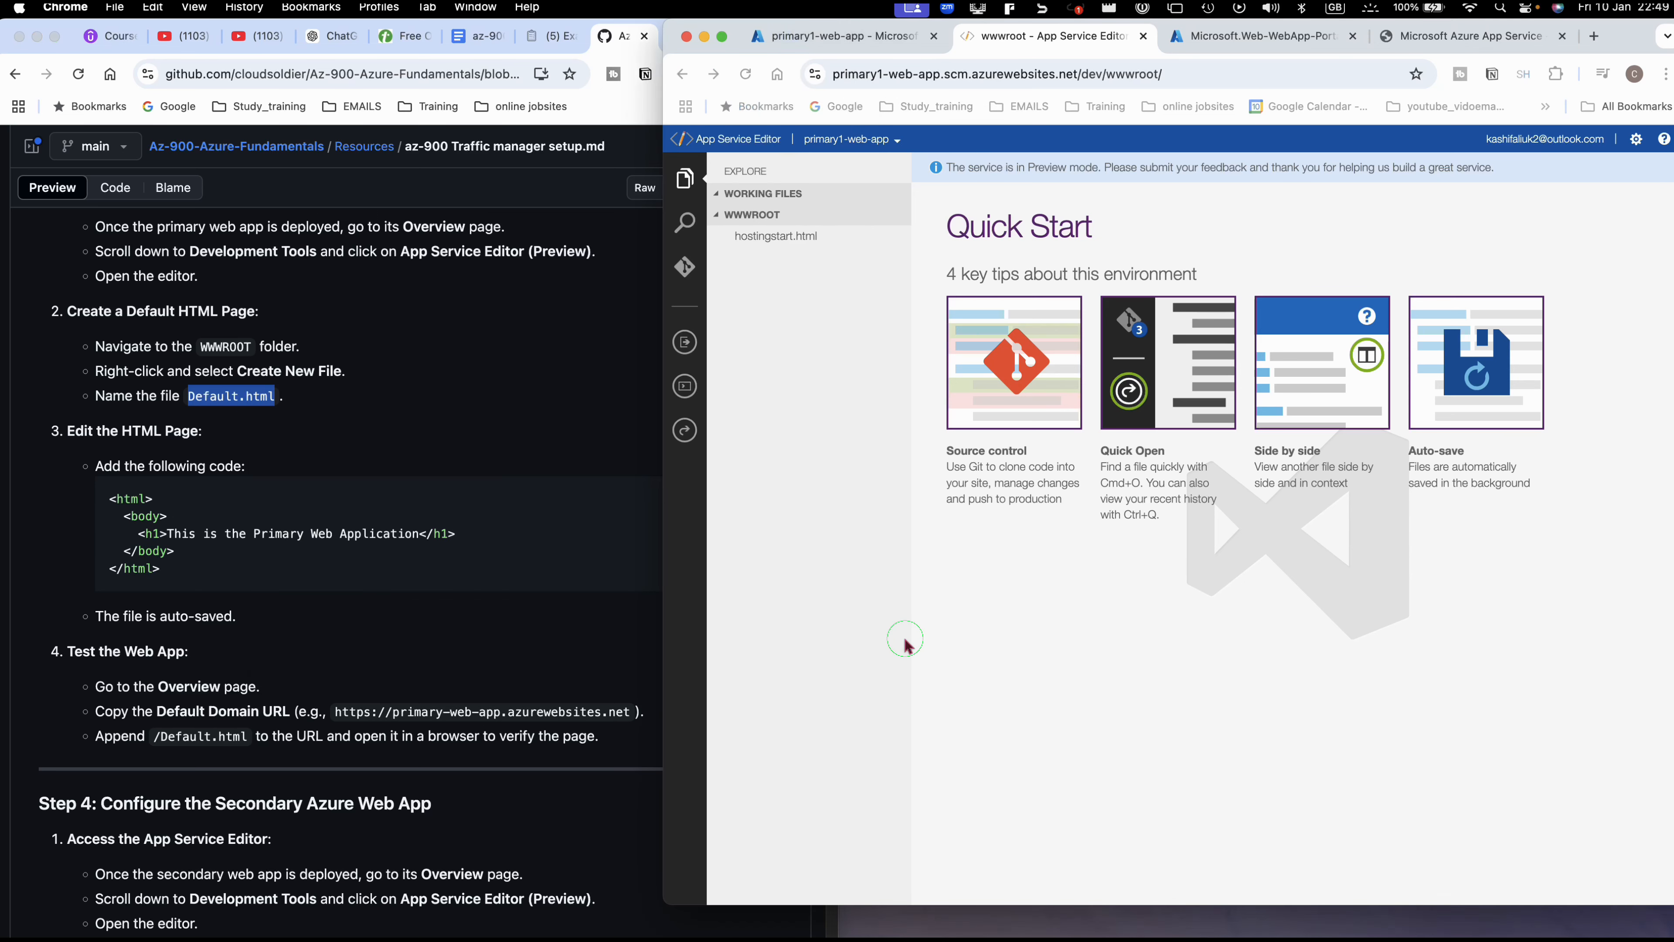
{"action": "right_click", "coordinate": [725, 334]}
{"action": "left_click", "coordinate": [738, 352]}
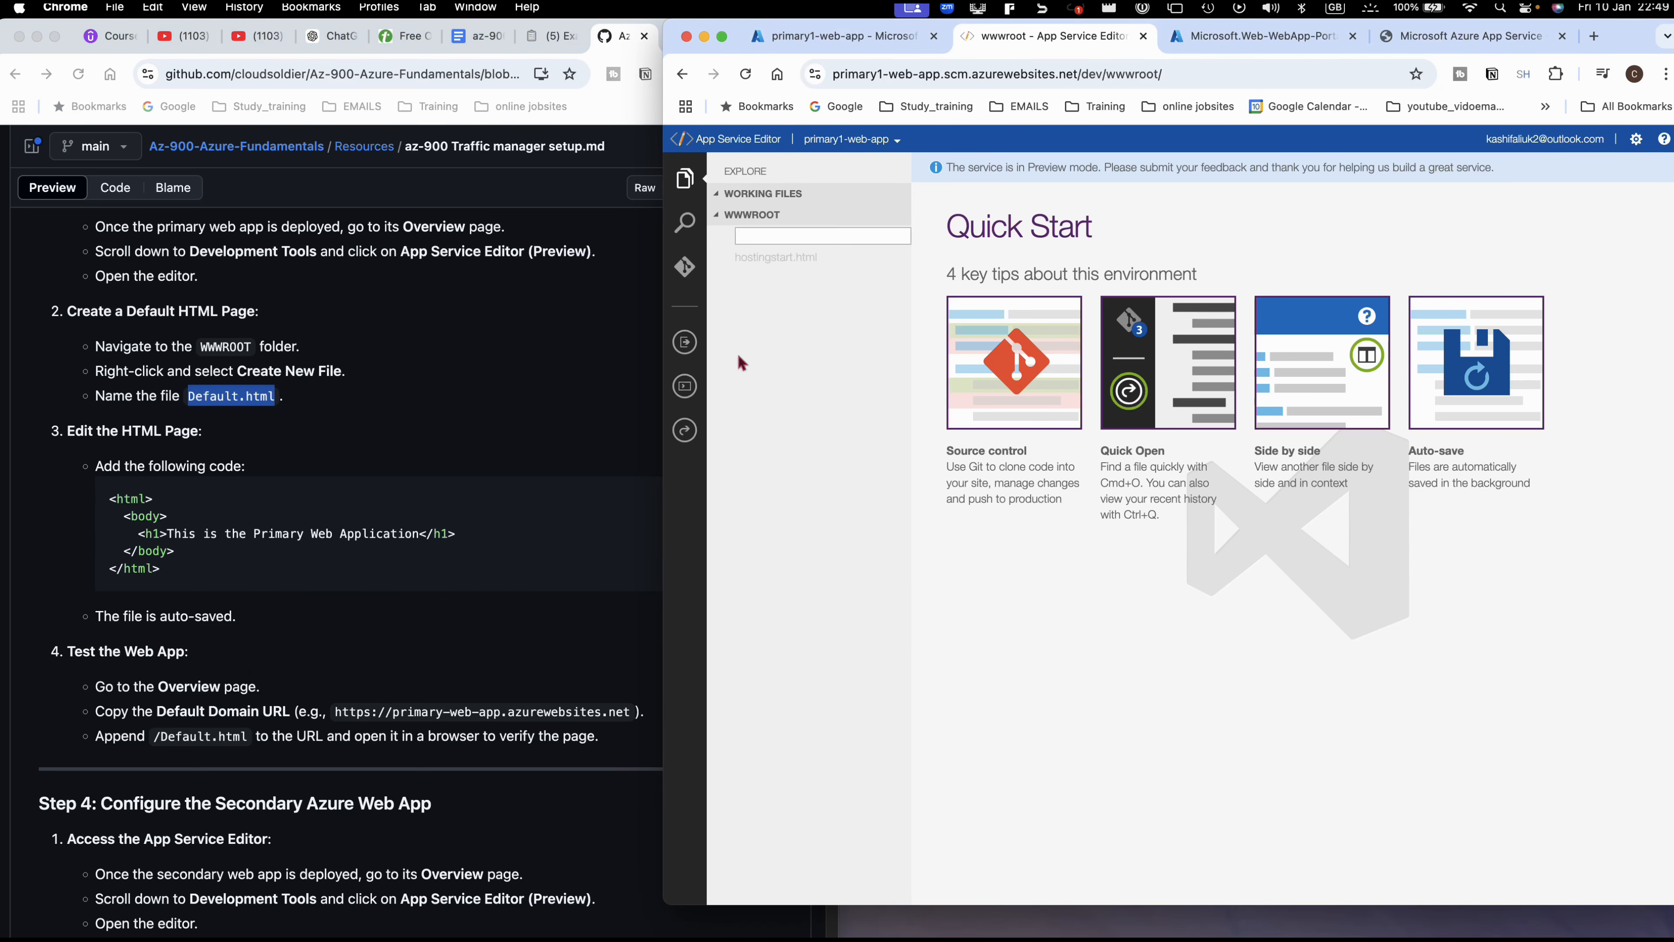
{"action": "key", "text": "super+v"}
{"action": "key", "text": "Return"}
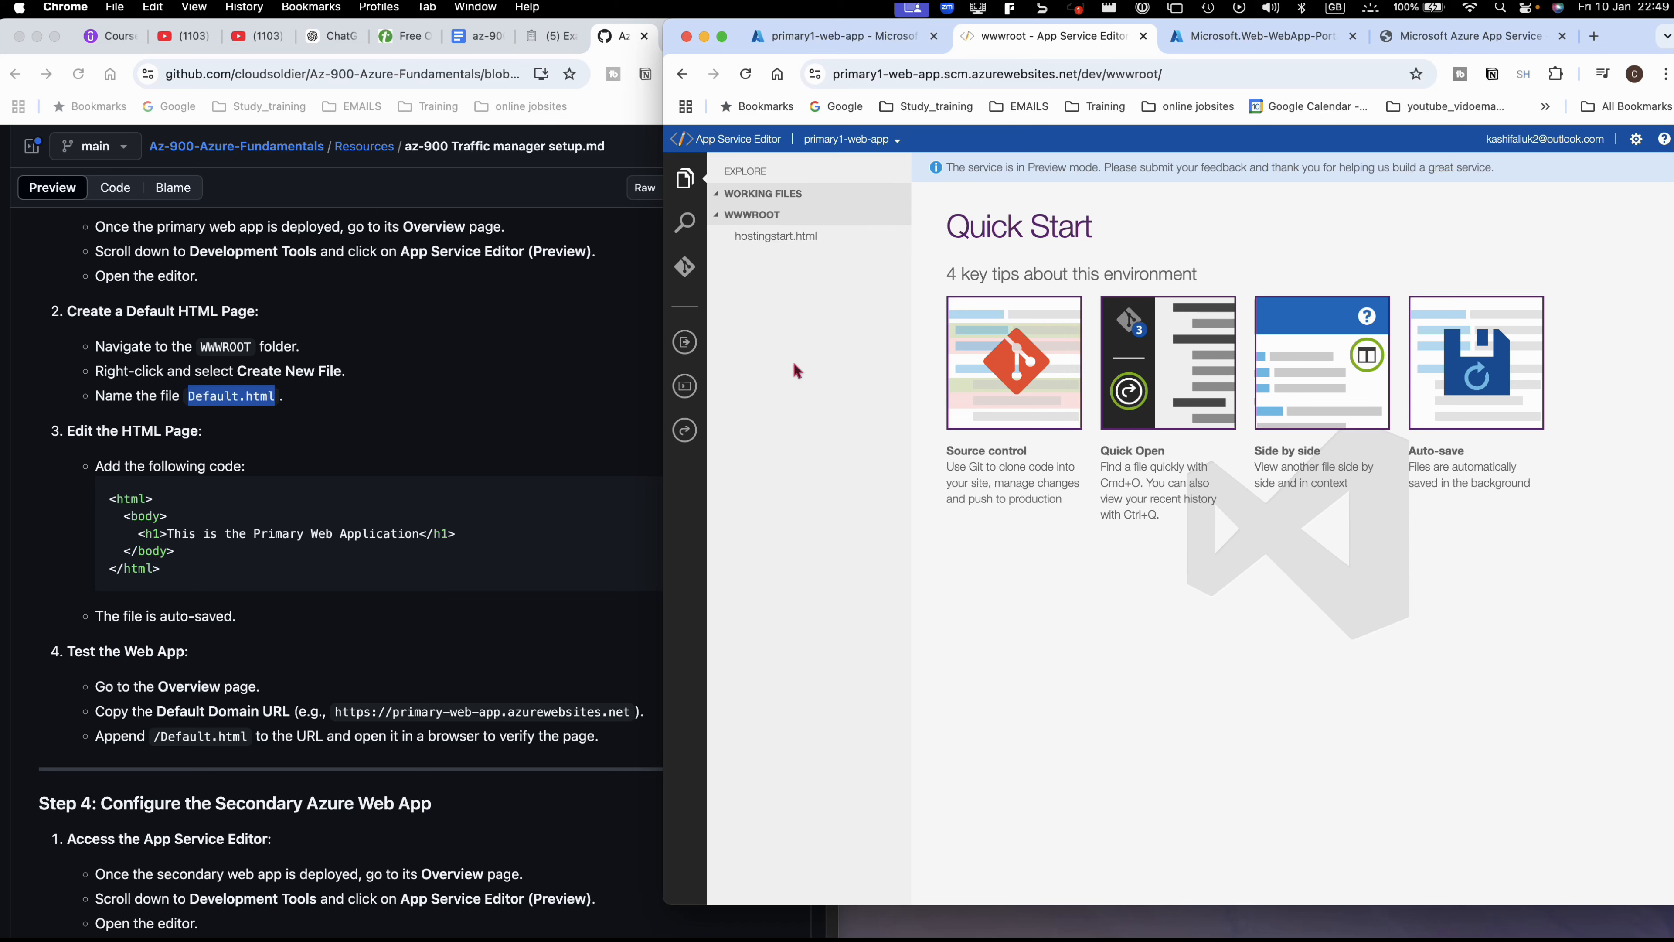
- Create a new file named Default.html in the WWWROOT folder of primary1-web-app
{"action": "right_click", "coordinate": [792, 309]}
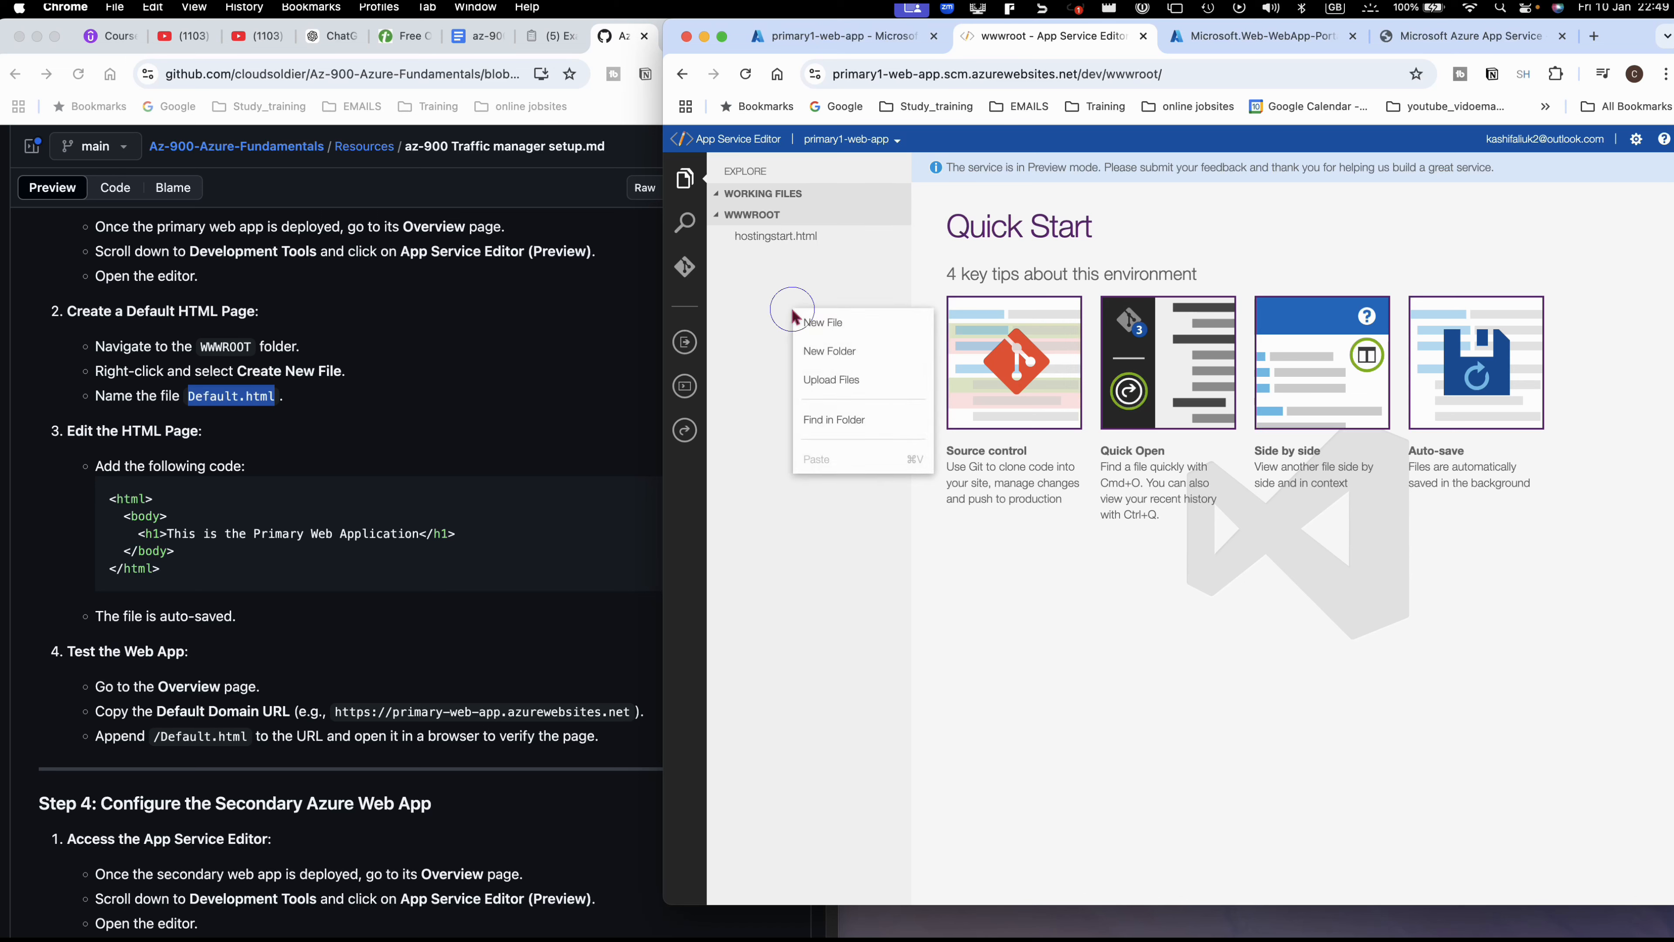
{"action": "left_click", "coordinate": [810, 324]}
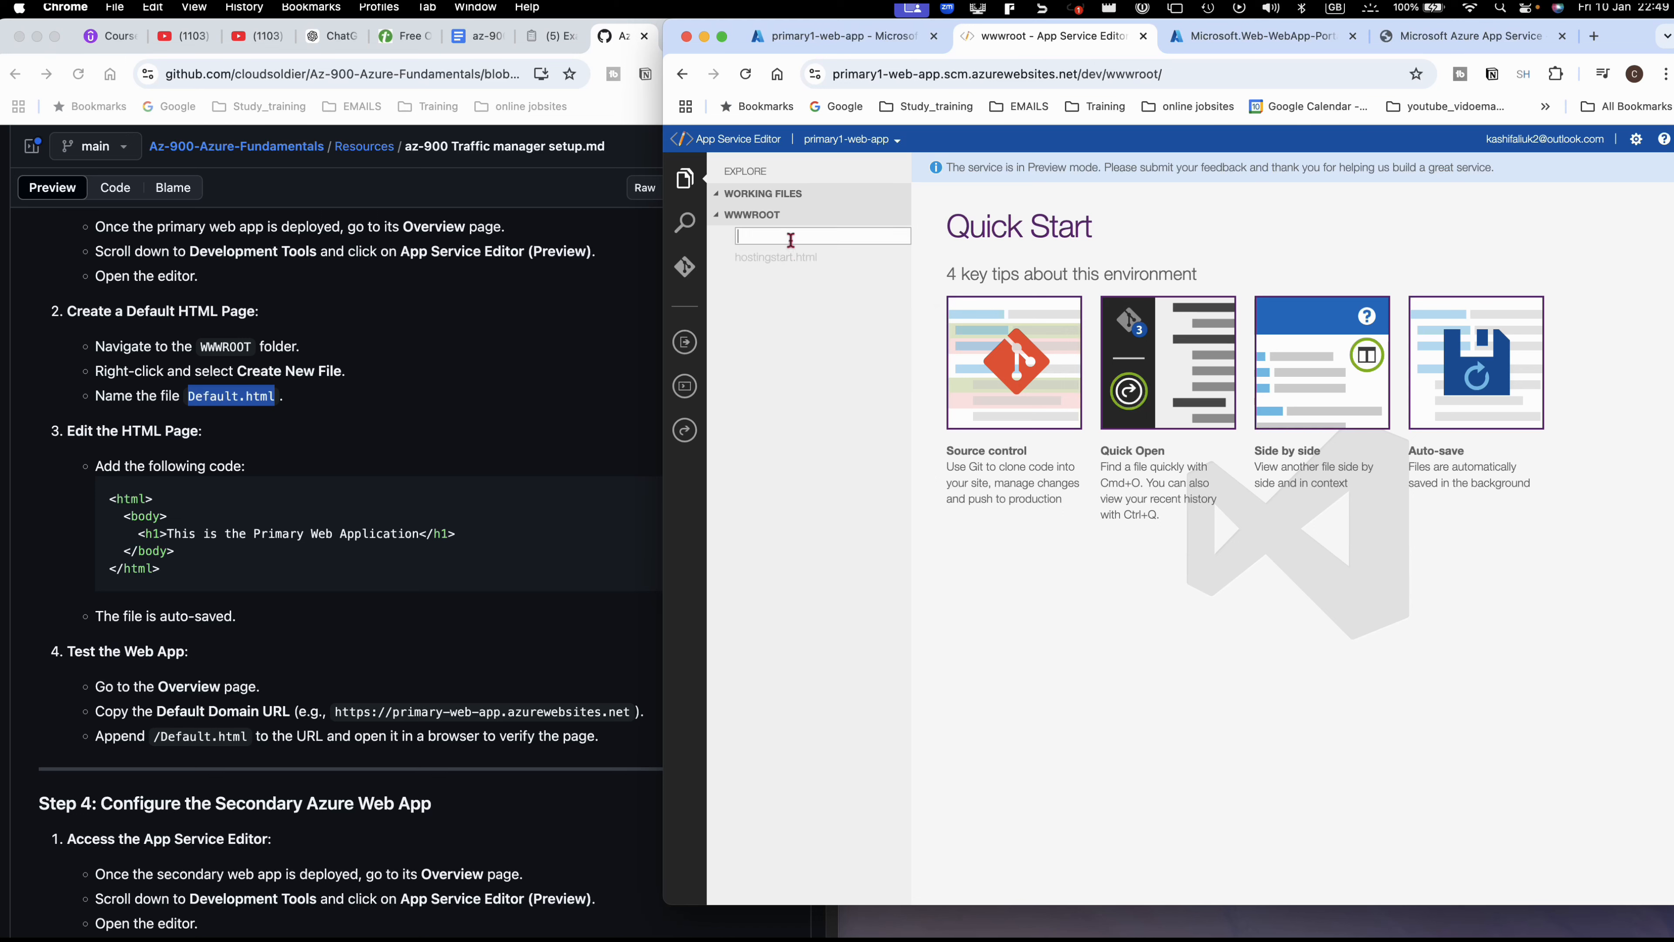
{"action": "key", "text": "super+v"}
{"action": "key", "text": "Return"}
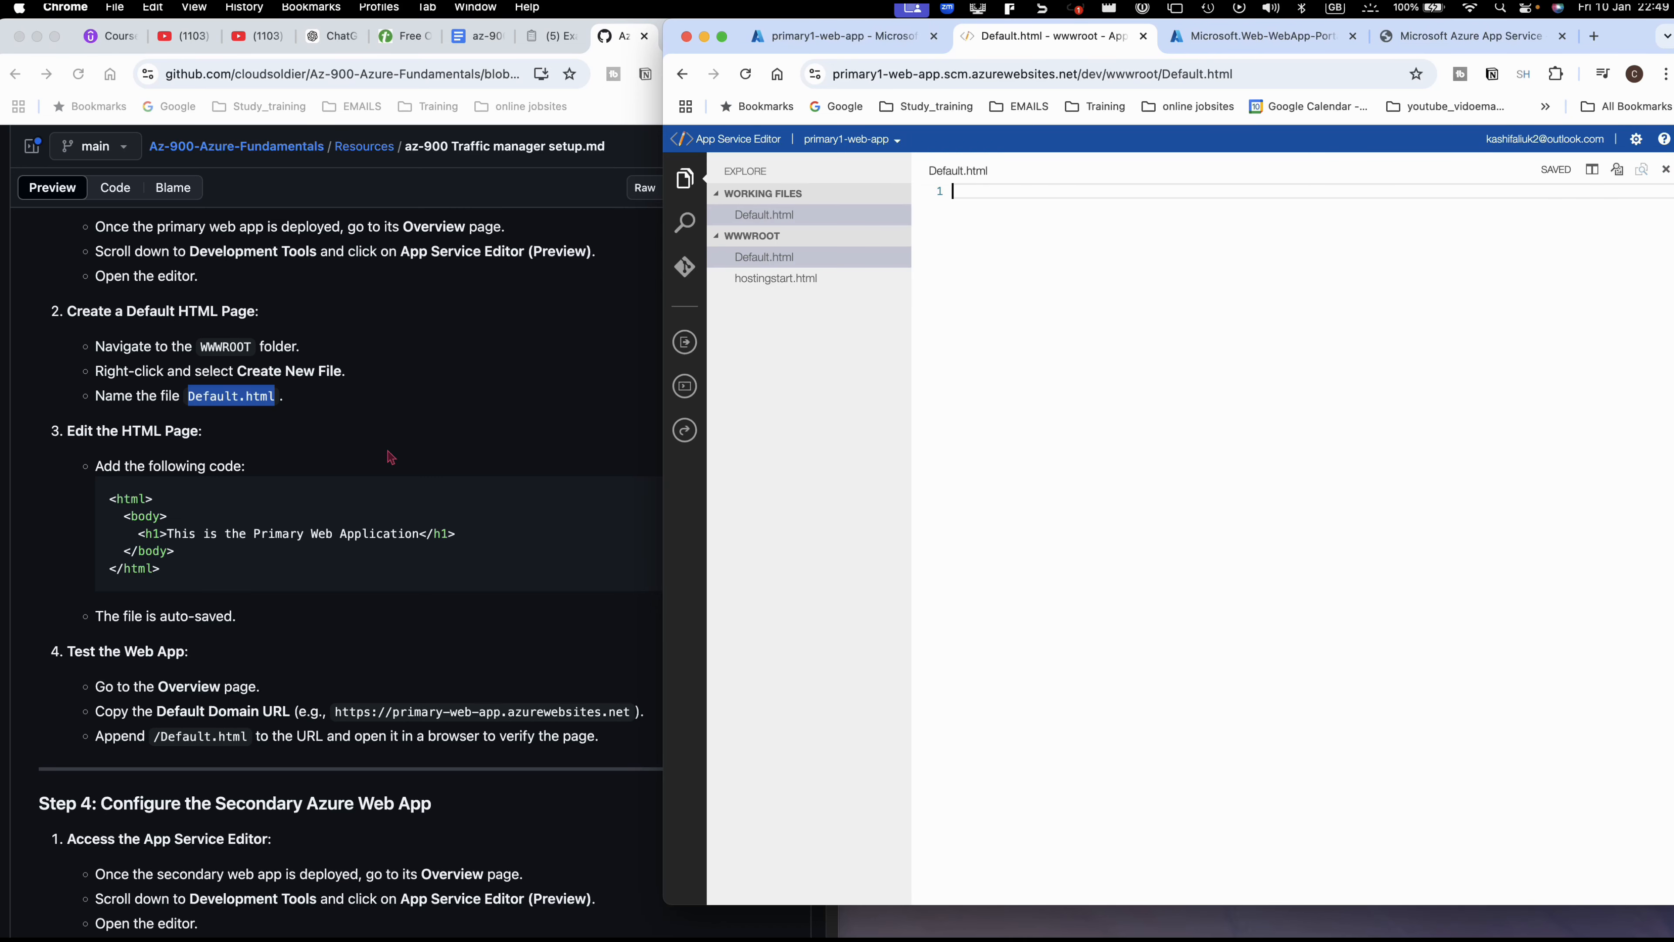
- Copy the lab's HTML code for "This is the Primary Web Application" and paste it into the empty Default.html file
{"action": "left_click", "coordinate": [631, 600]}
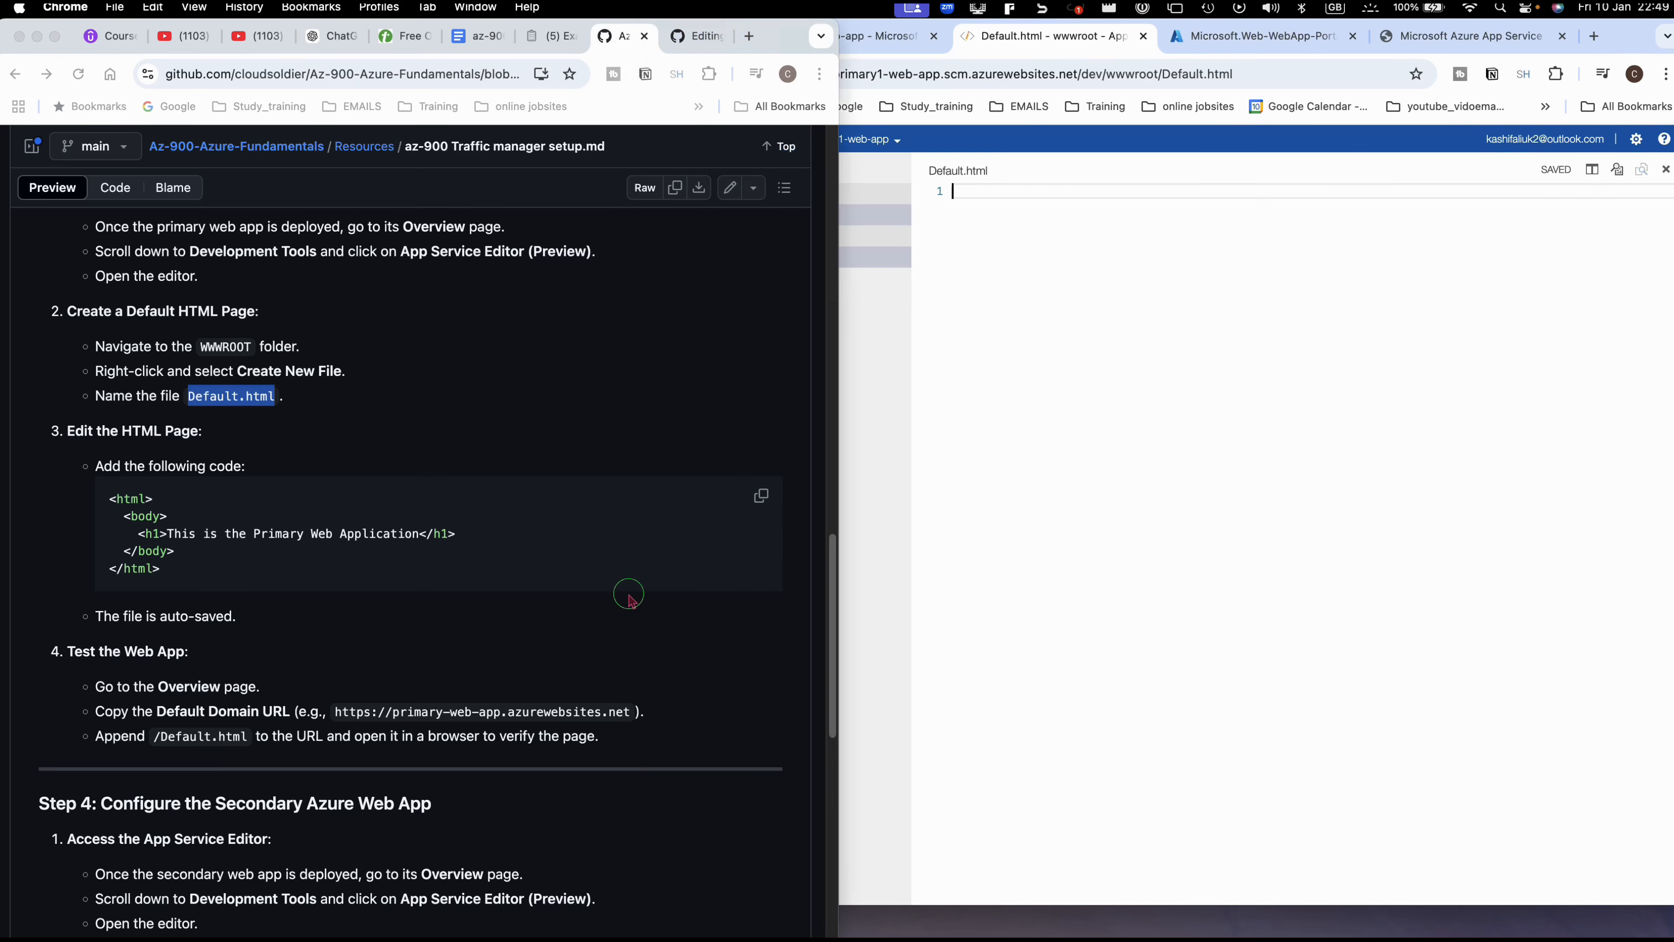
{"action": "left_click", "coordinate": [761, 495]}
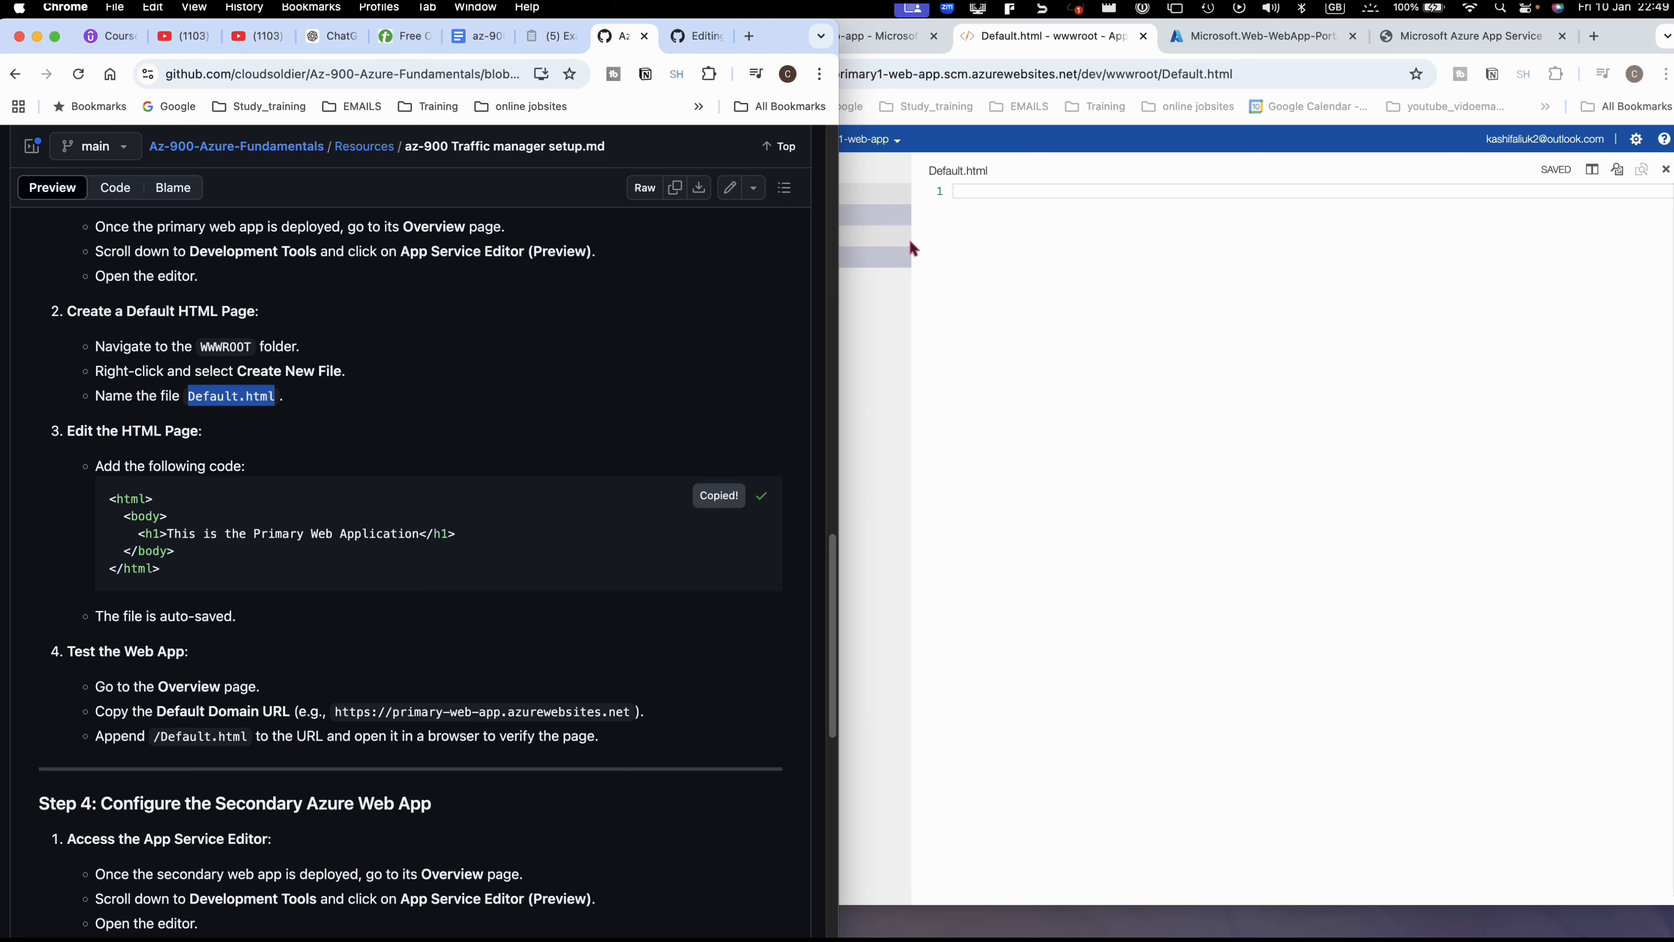
{"action": "left_click", "coordinate": [958, 199]}
{"action": "right_click", "coordinate": [960, 197]}
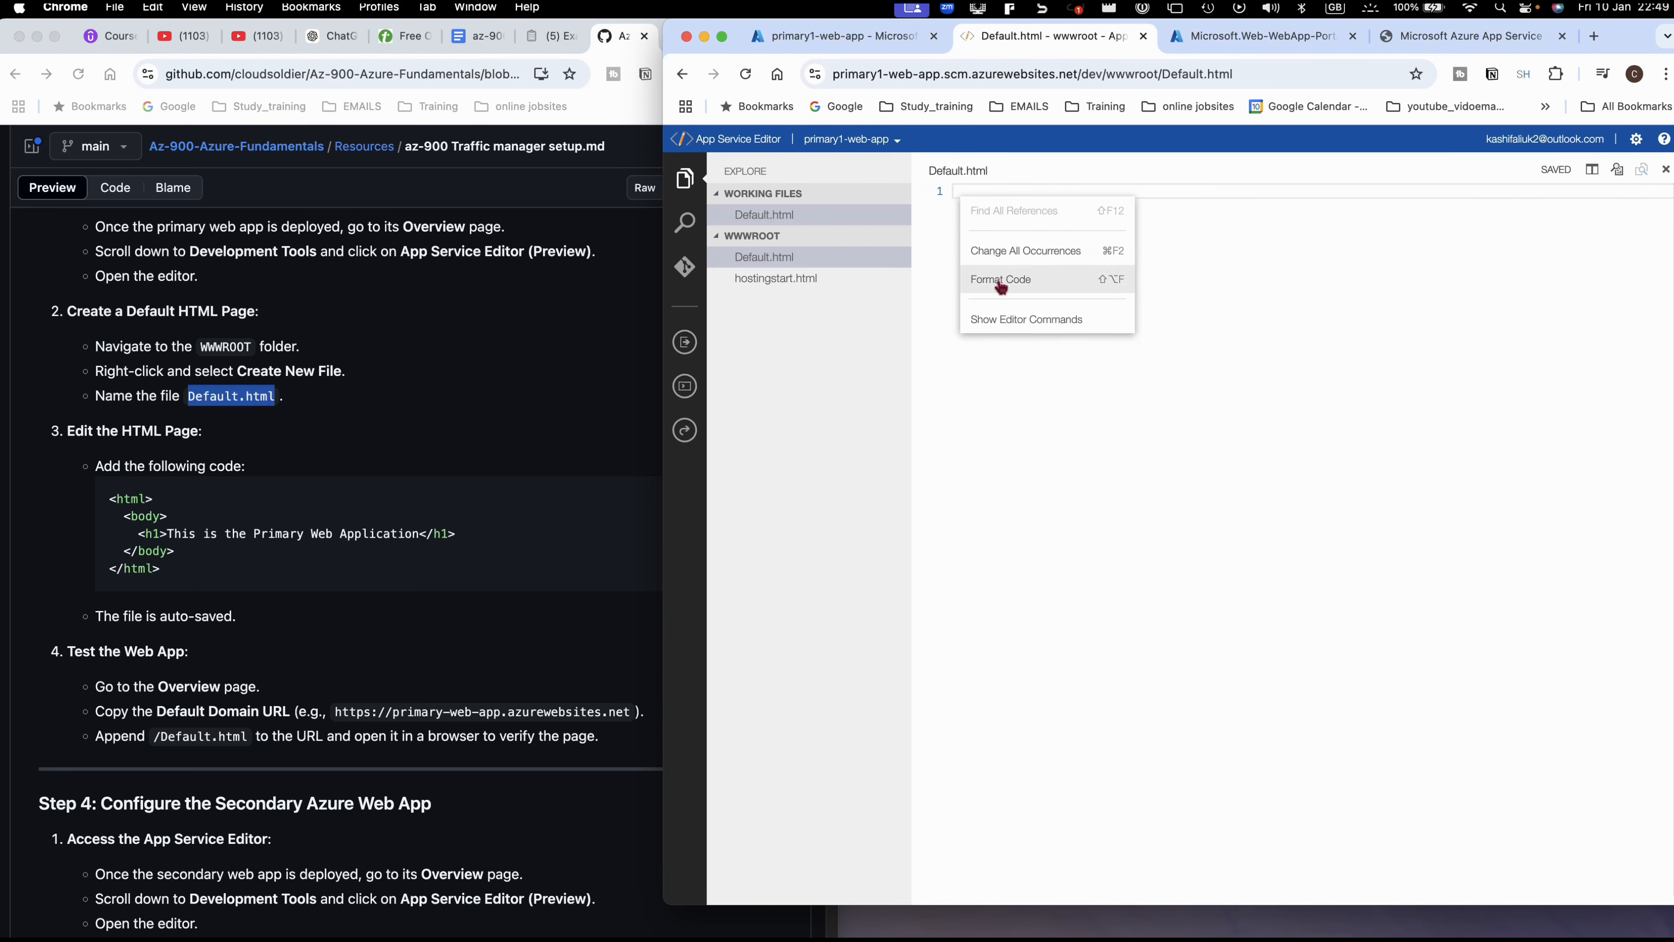
{"action": "left_click", "coordinate": [935, 285]}
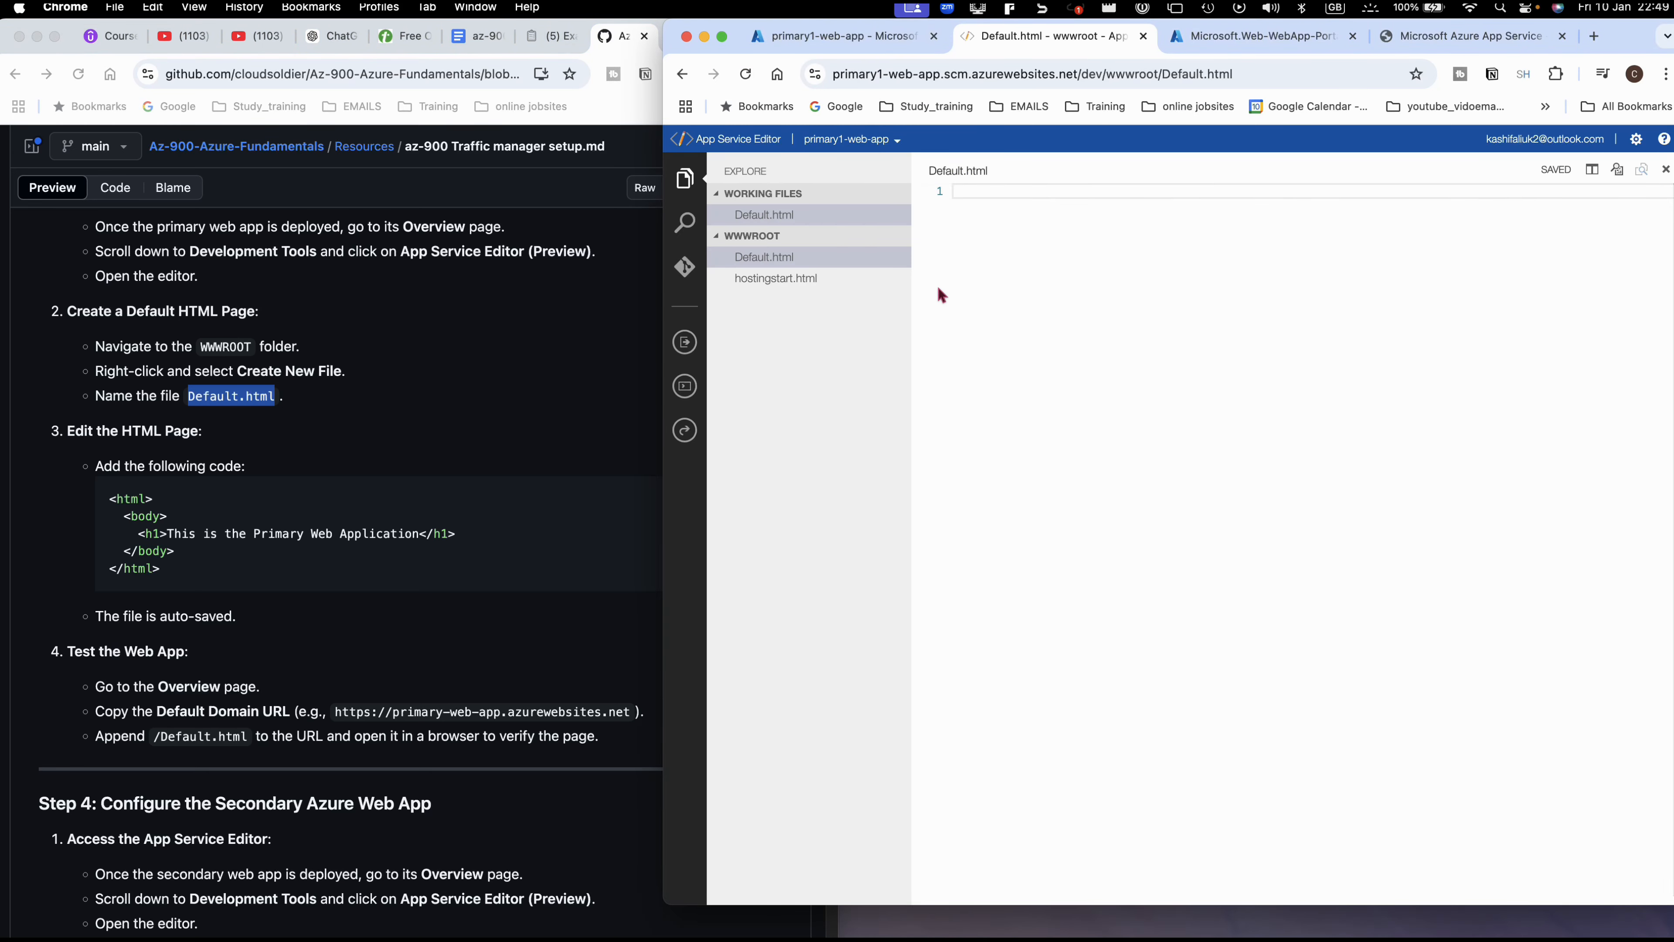
{"action": "key", "text": "super+v"}
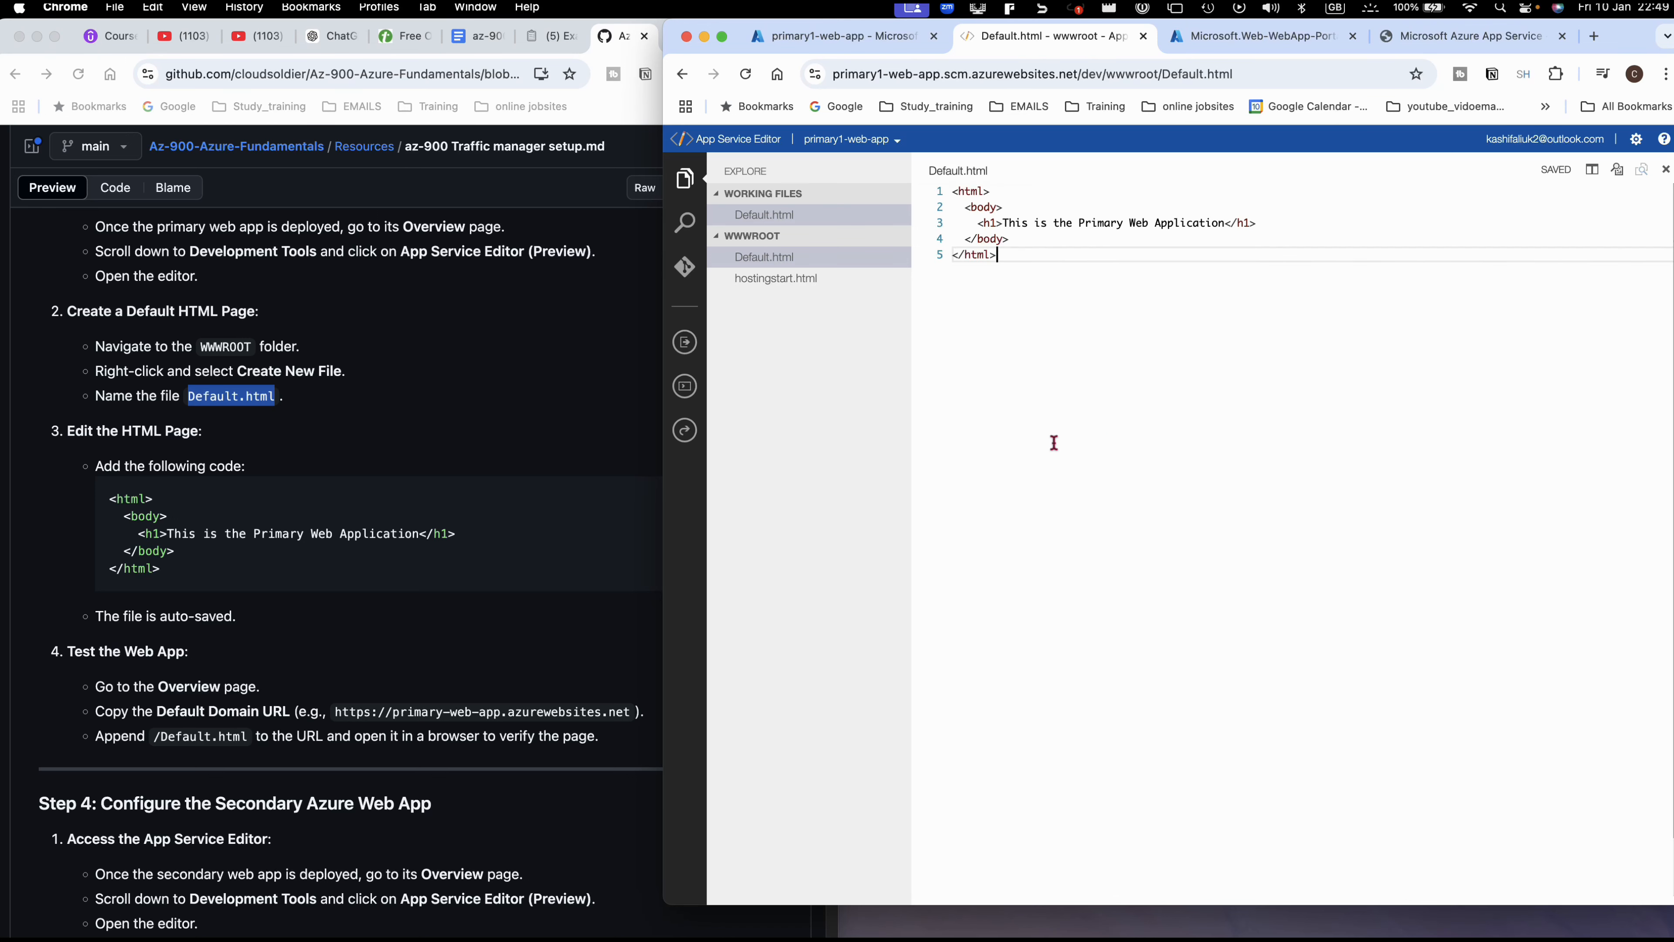
- Return to primary1-web-app in the Azure portal and open its Overview page
{"action": "left_click", "coordinate": [850, 45]}
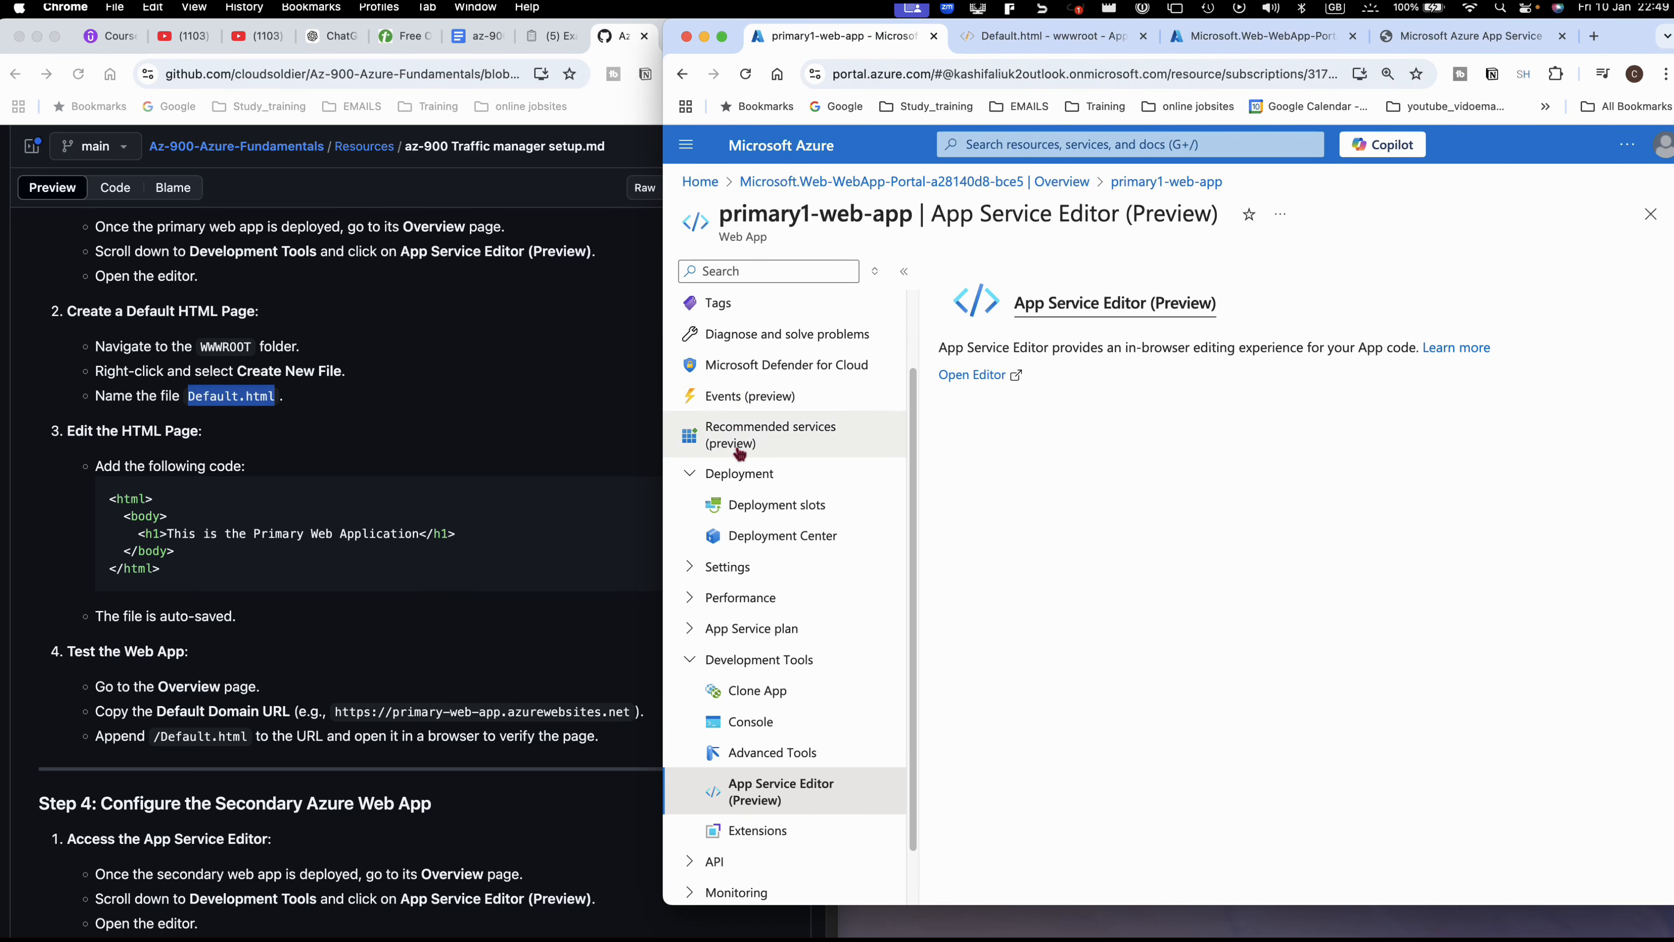
{"action": "scroll", "coordinate": [740, 453], "scroll_direction": "up", "scroll_amount": 3}
{"action": "left_click", "coordinate": [712, 310]}
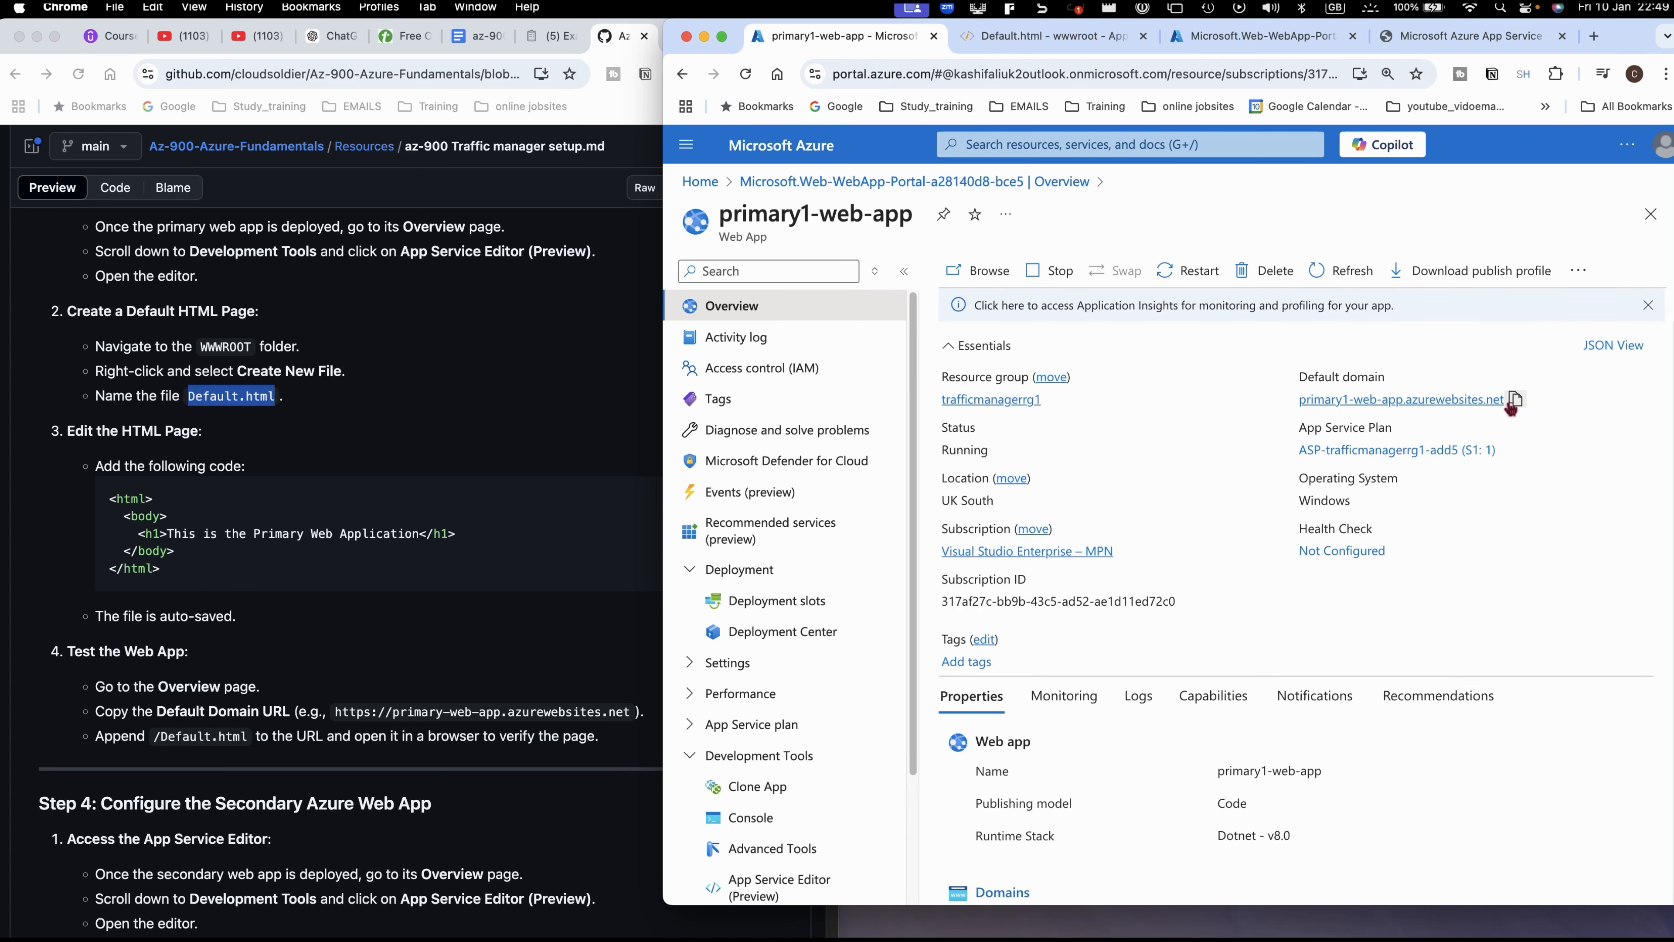
- Append /Default.html to the primary web app's address and load primary1-web-app.azurewebsites.net/Default.html in its browser tab
{"action": "left_click", "coordinate": [1437, 38]}
{"action": "left_click", "coordinate": [1159, 74]}
{"action": "left_click", "coordinate": [1159, 73]}
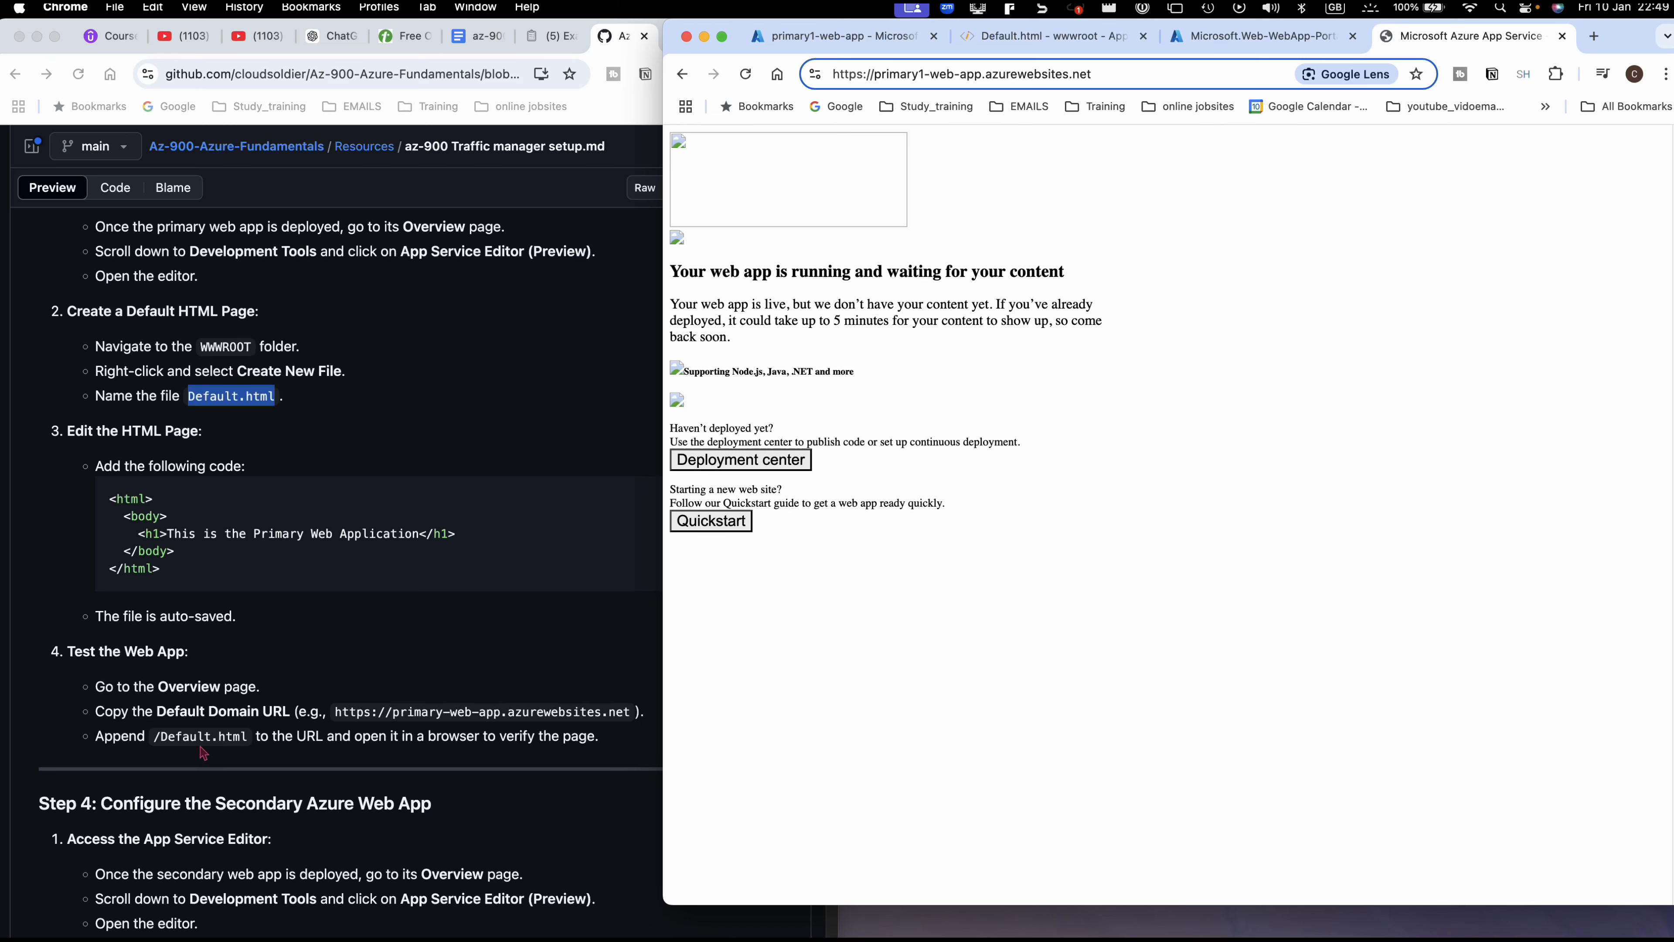
{"action": "left_click", "coordinate": [1132, 76]}
{"action": "type", "text": "/"}
{"action": "type", "text": "D"}
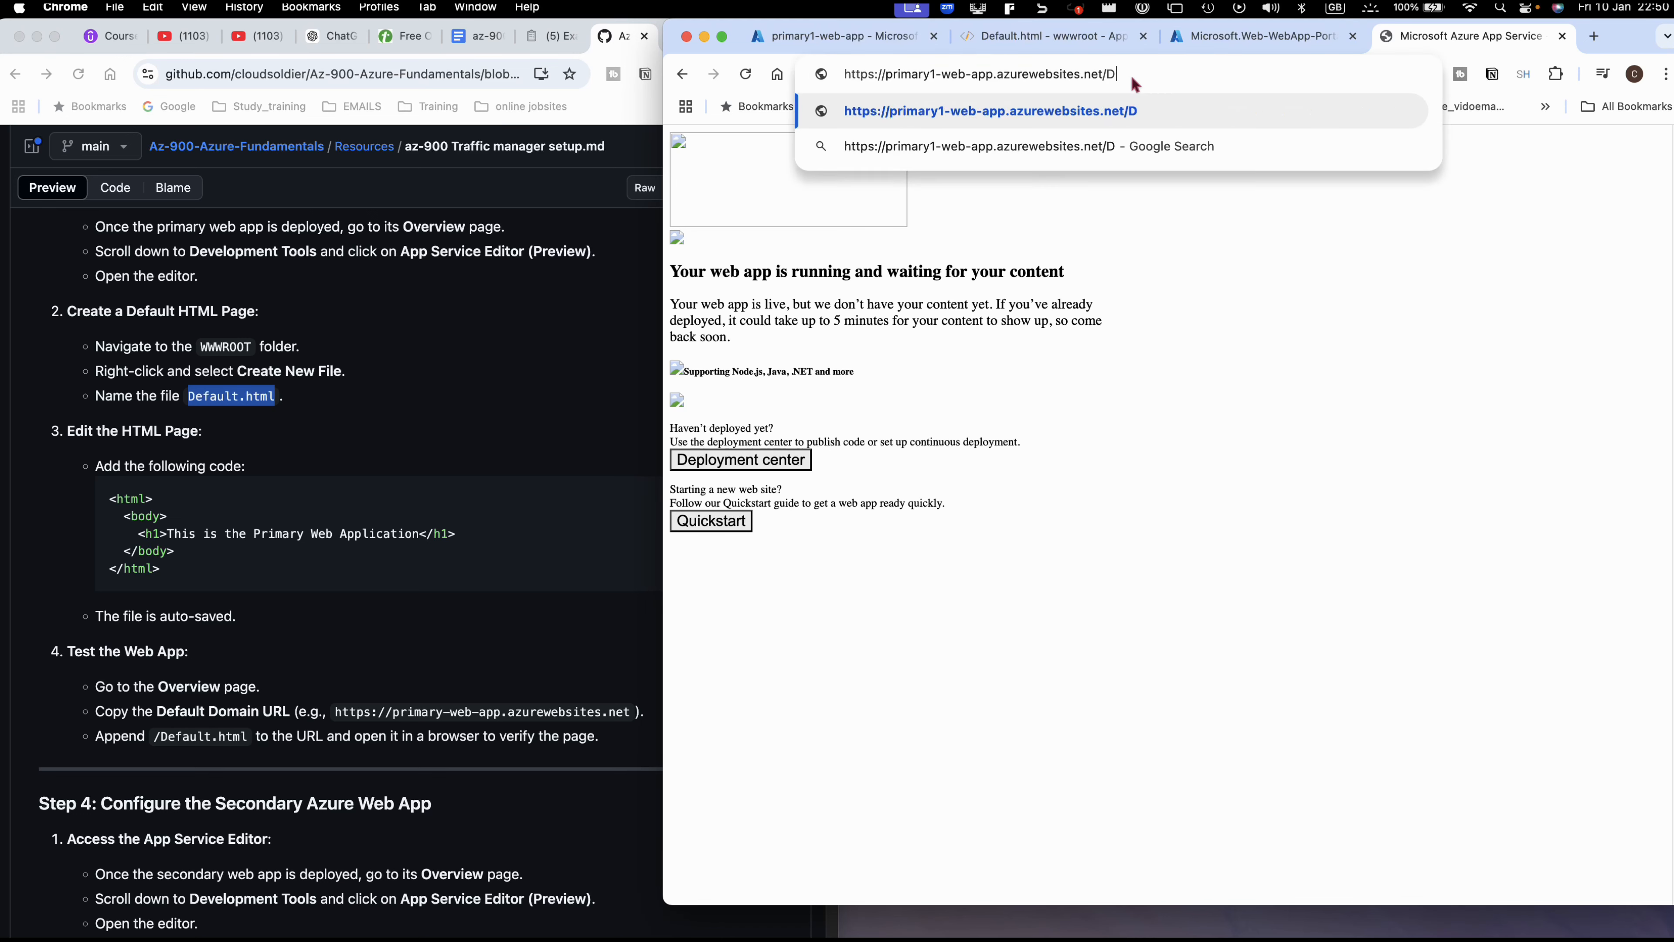
{"action": "type", "text": "efault.html"}
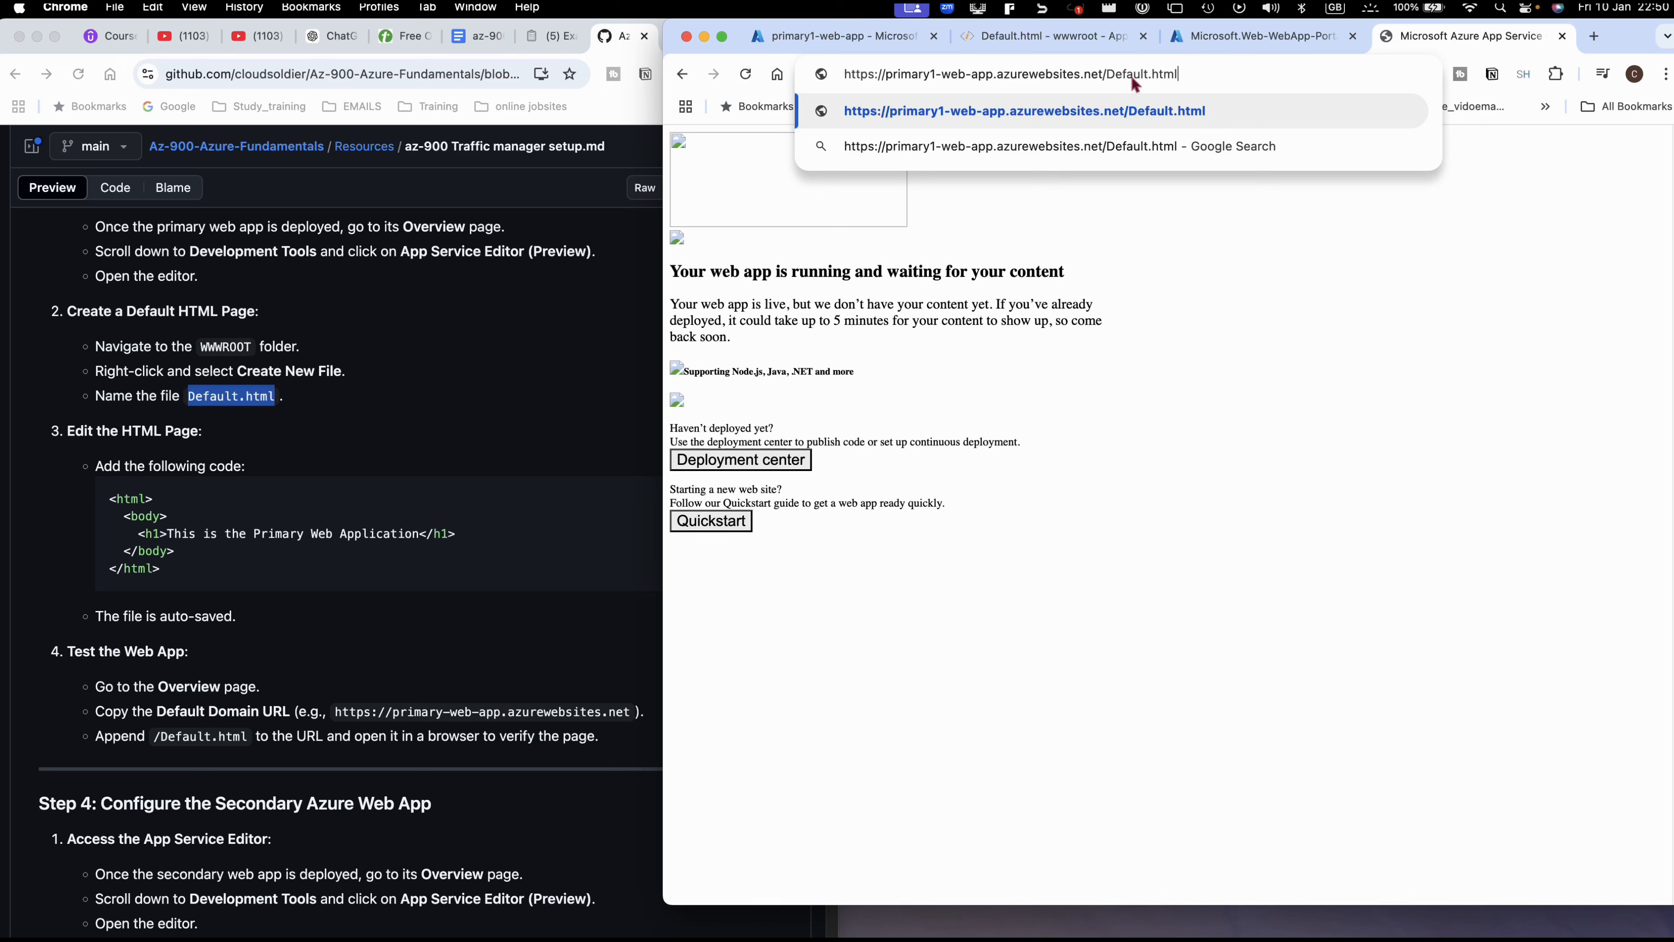
{"action": "key", "text": "Return"}
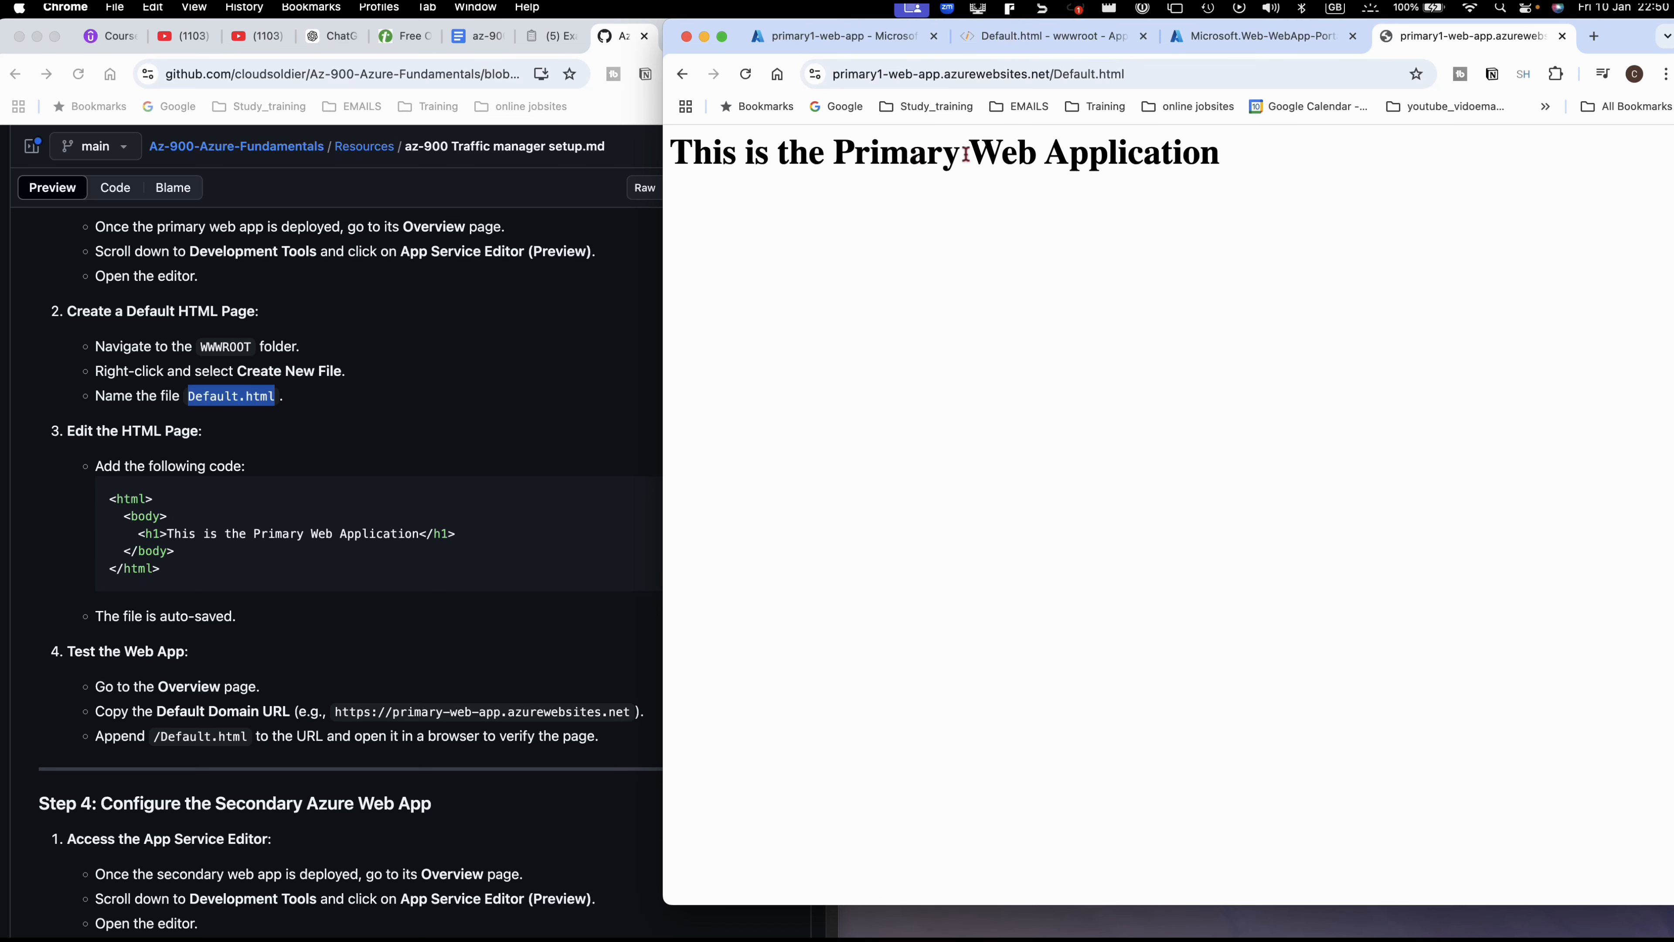
- Open the secondary-web-app23 resource from its completed deployment and go to its App Service Editor (Preview) page
{"action": "left_click", "coordinate": [1194, 37]}
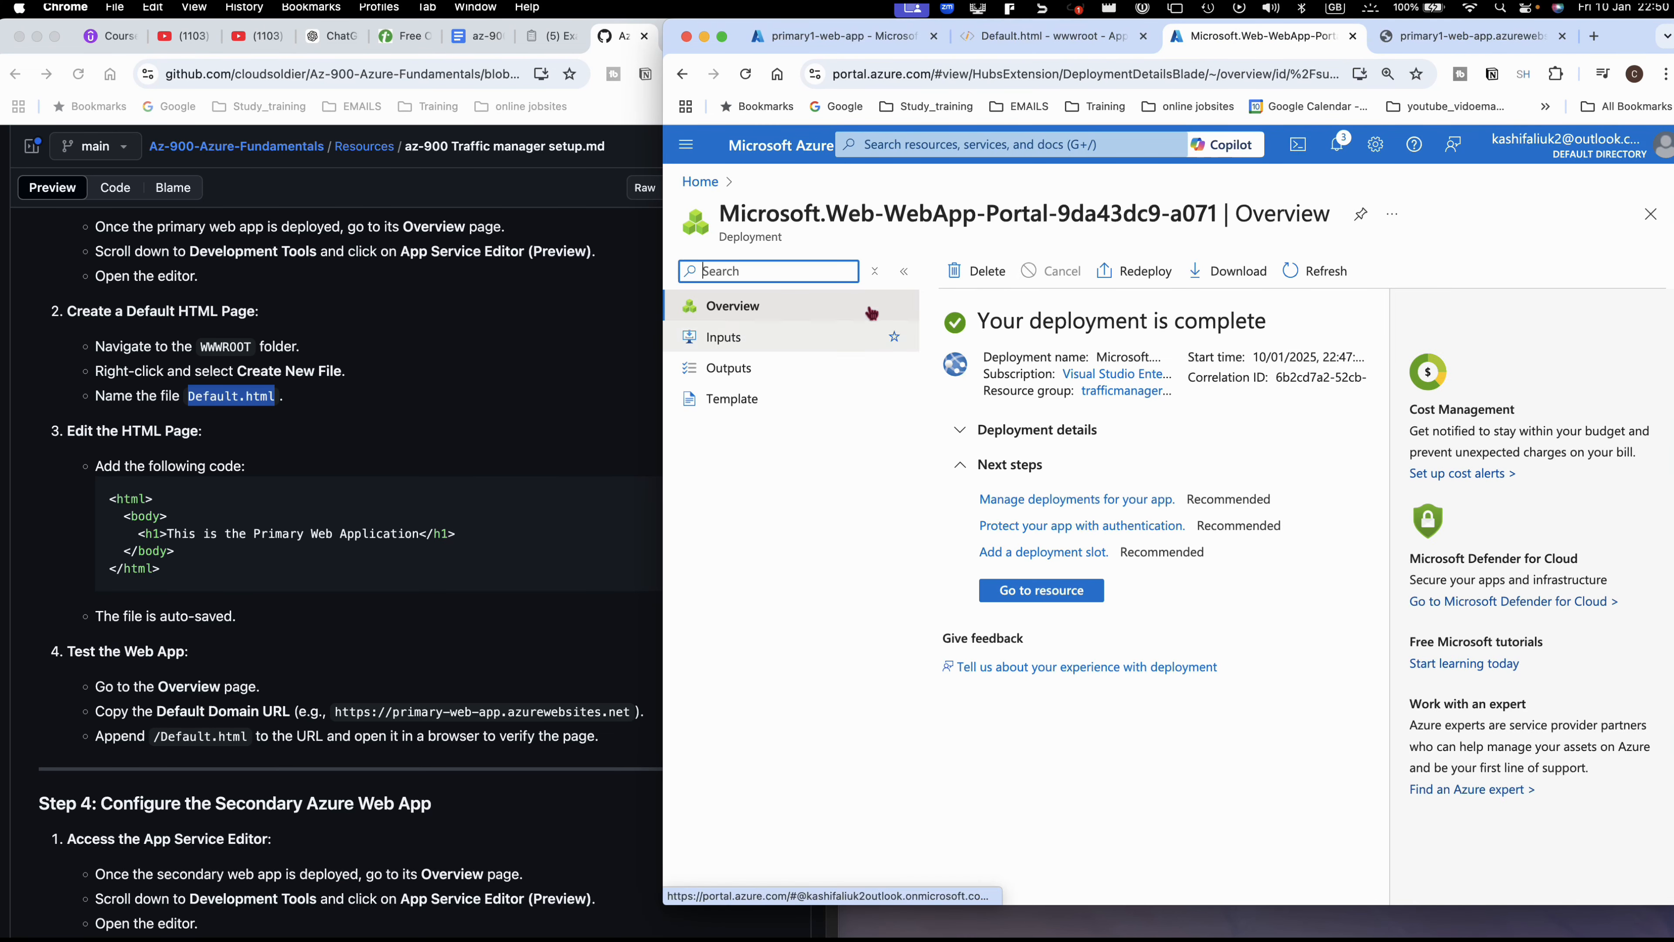
{"action": "left_click", "coordinate": [1029, 593]}
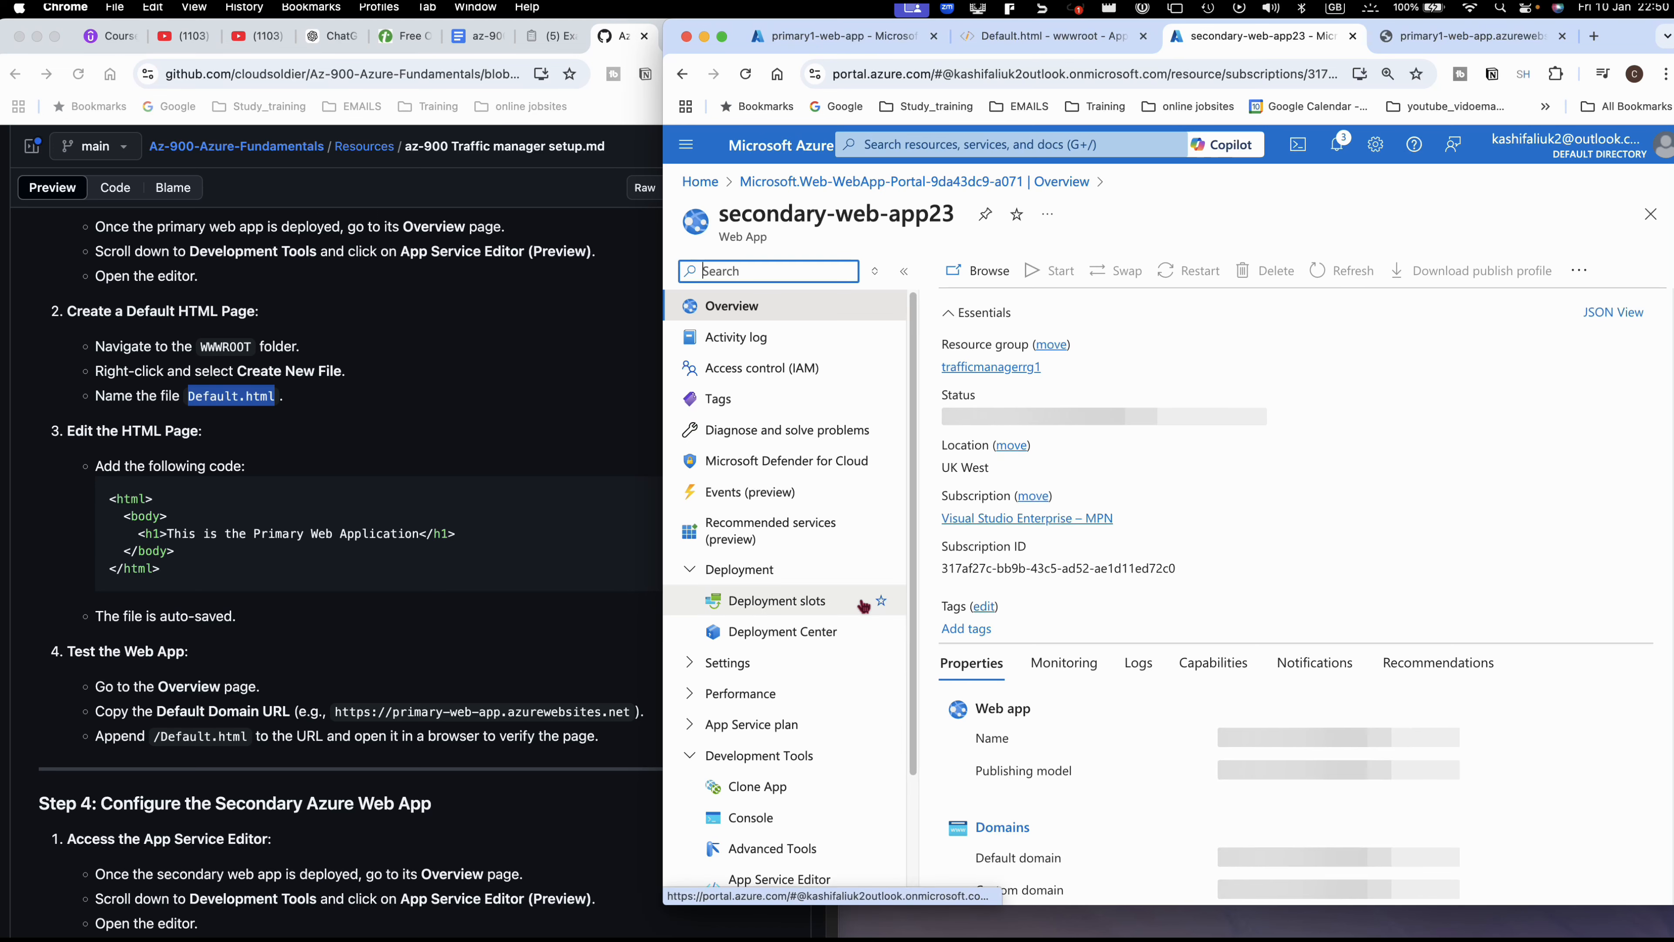
{"action": "left_click", "coordinate": [763, 607]}
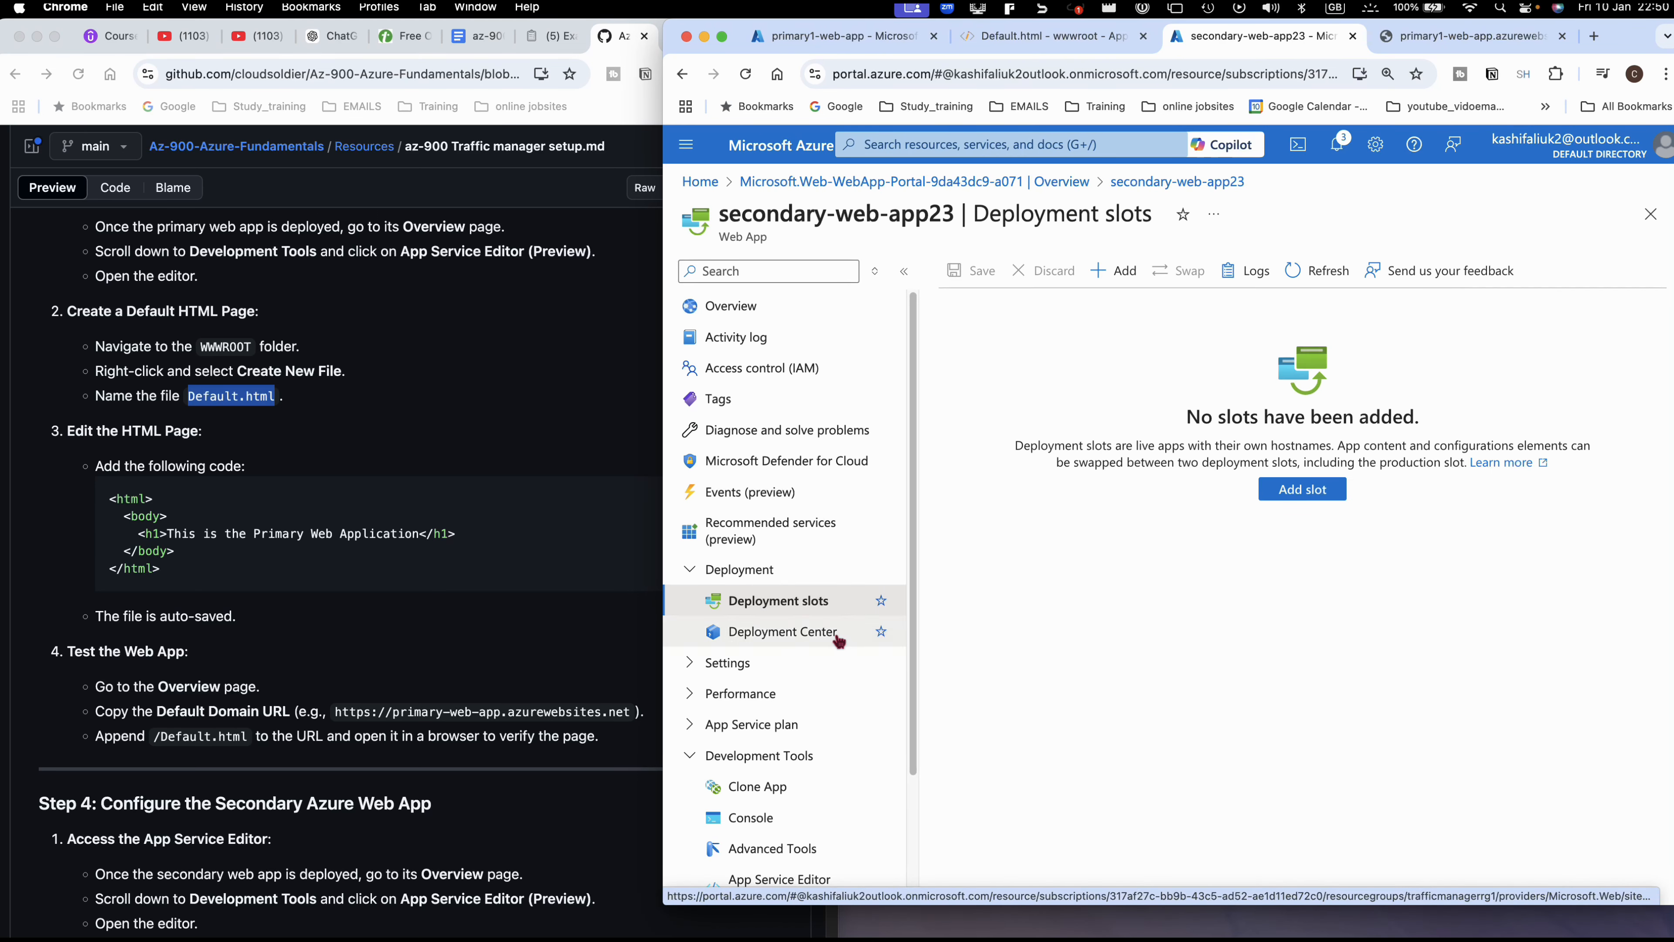
{"action": "scroll", "coordinate": [828, 657], "scroll_direction": "down", "scroll_amount": 1}
{"action": "scroll", "coordinate": [829, 656], "scroll_direction": "down", "scroll_amount": 1}
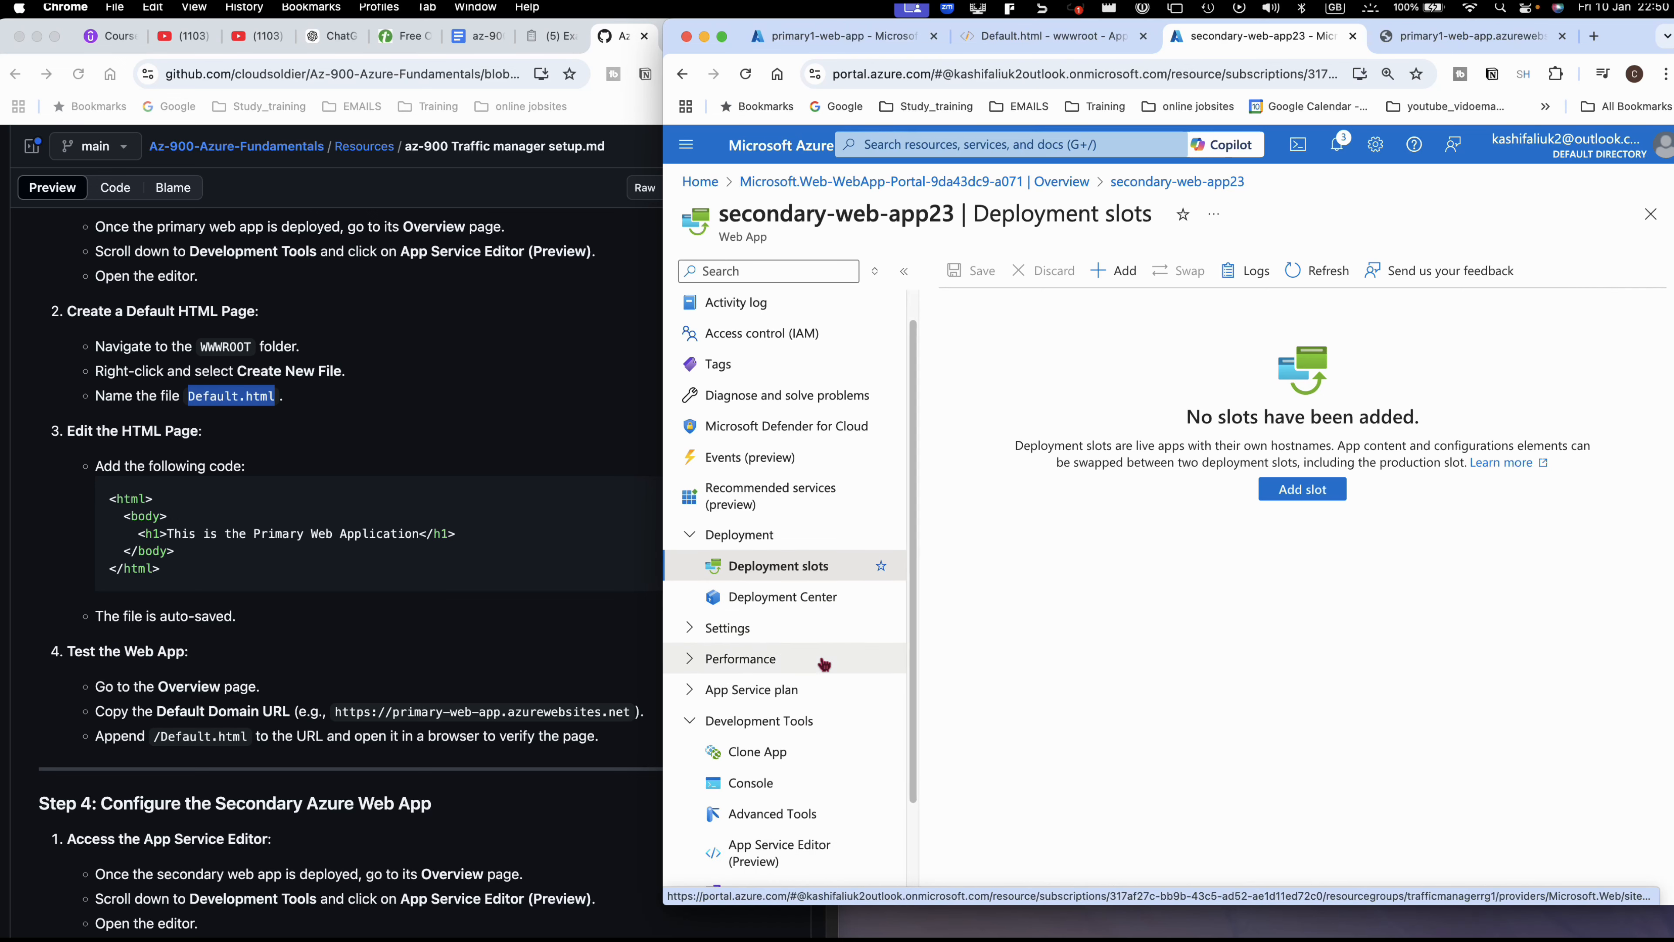
{"action": "left_click", "coordinate": [778, 849]}
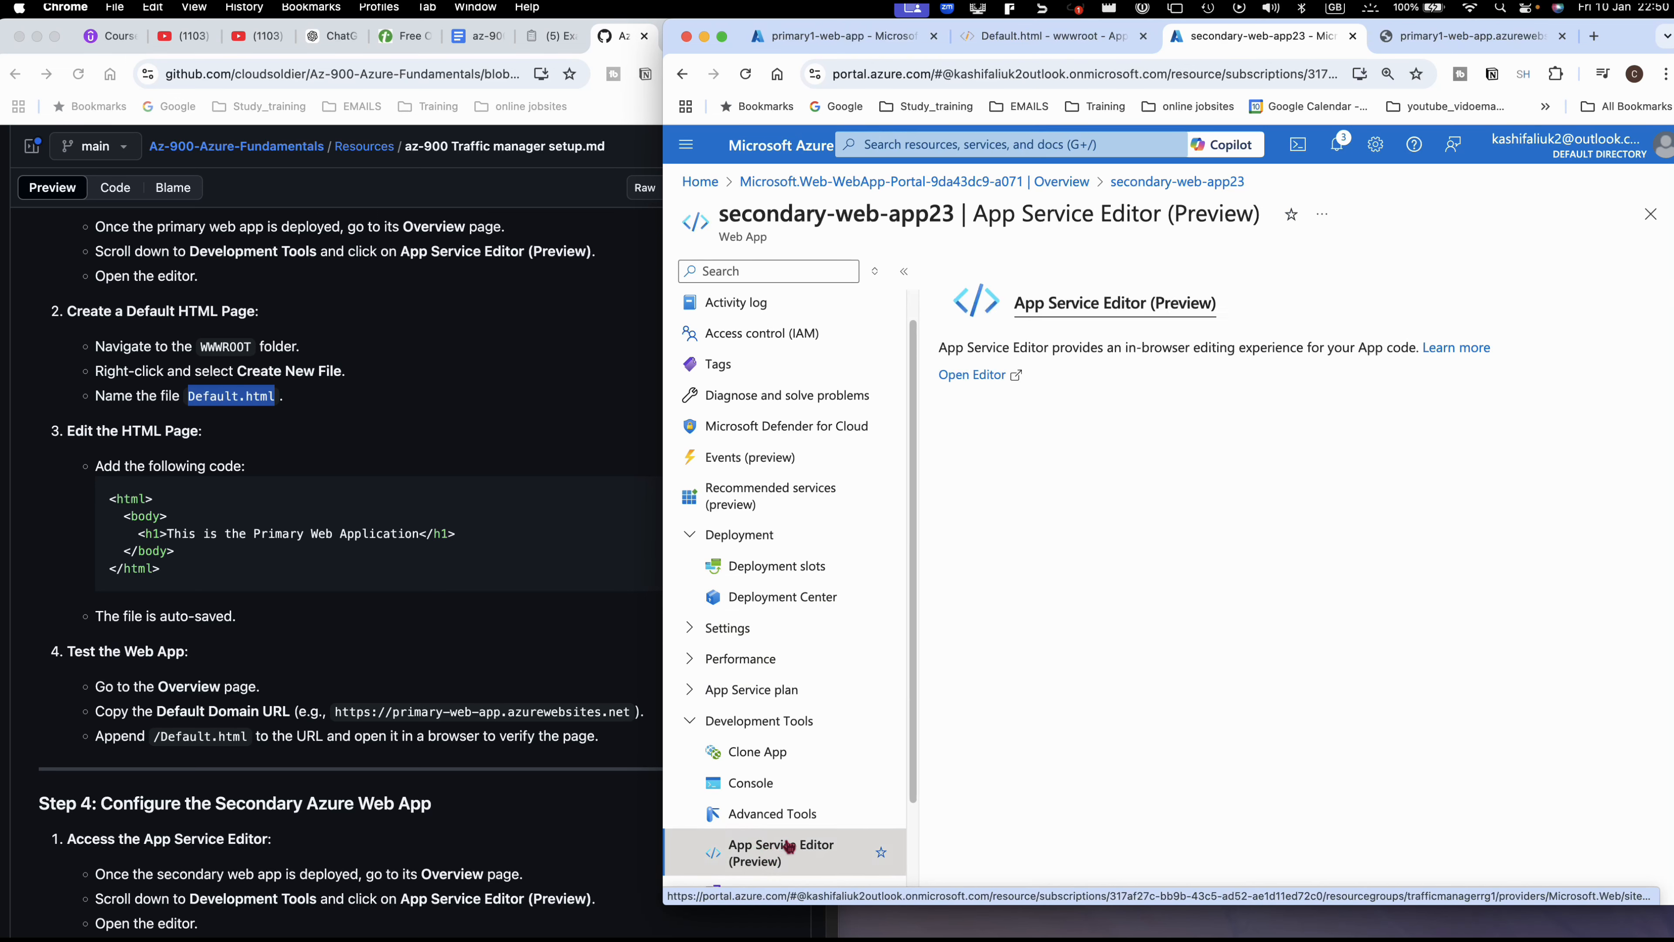
- Open the App Service Editor for secondary-web-app23, signing in with the already signed-in Outlook account
{"action": "left_click", "coordinate": [979, 374]}
{"action": "scroll", "coordinate": [437, 623], "scroll_direction": "down", "scroll_amount": 2}
{"action": "scroll", "coordinate": [435, 622], "scroll_direction": "down", "scroll_amount": 5}
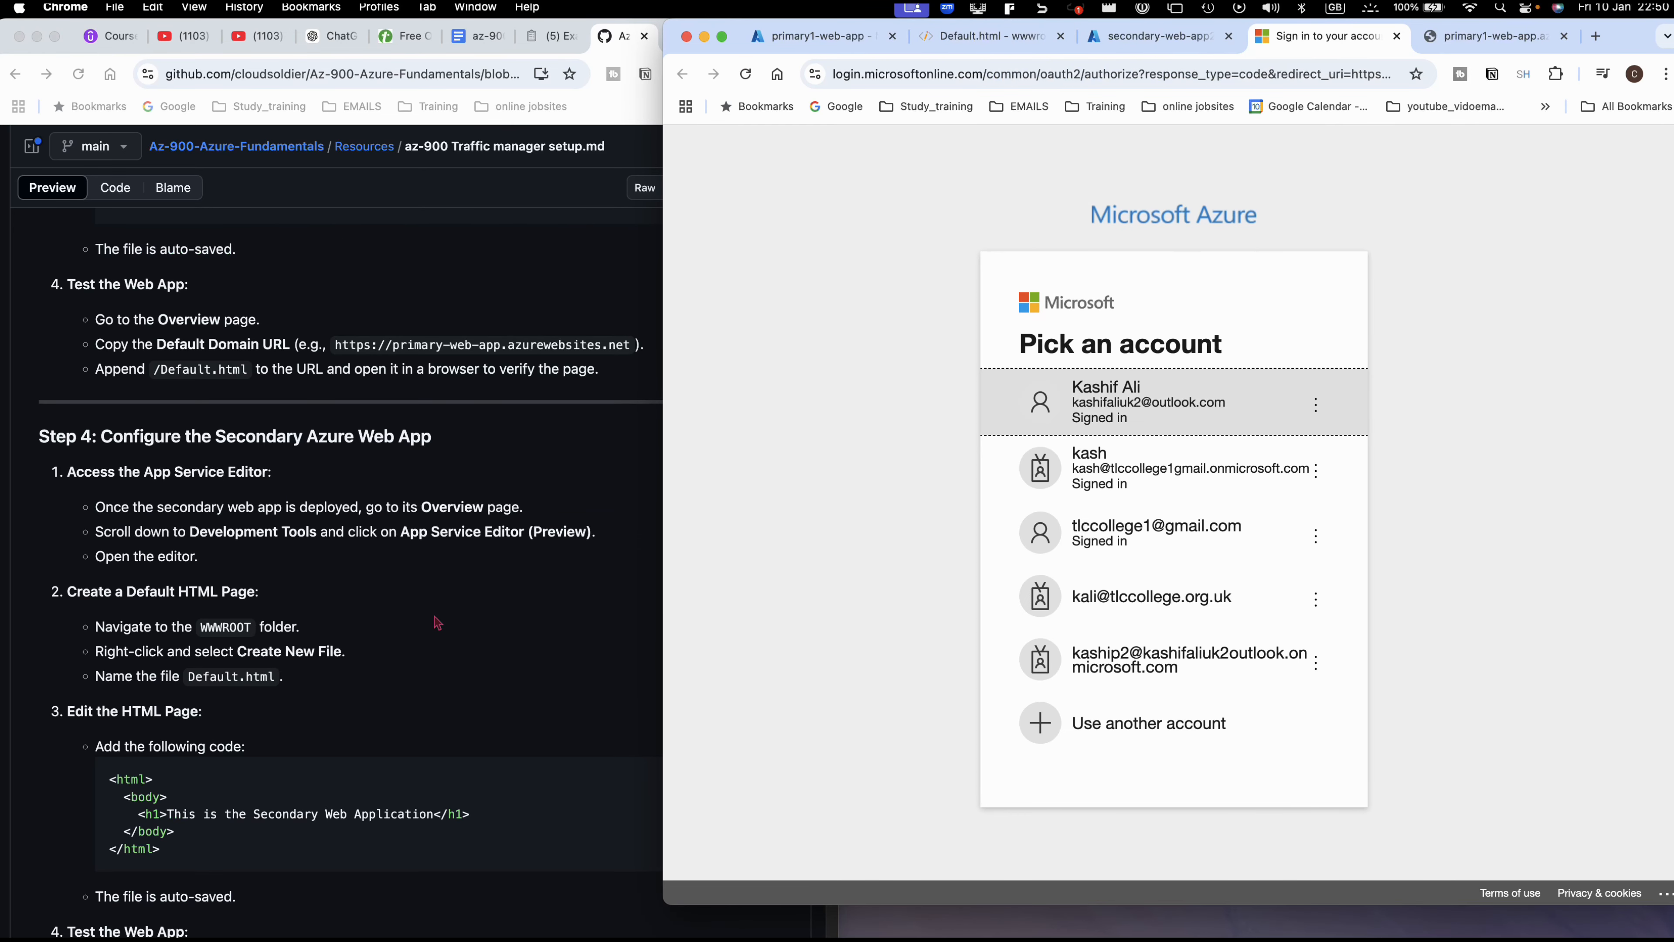
{"action": "left_click", "coordinate": [1094, 421]}
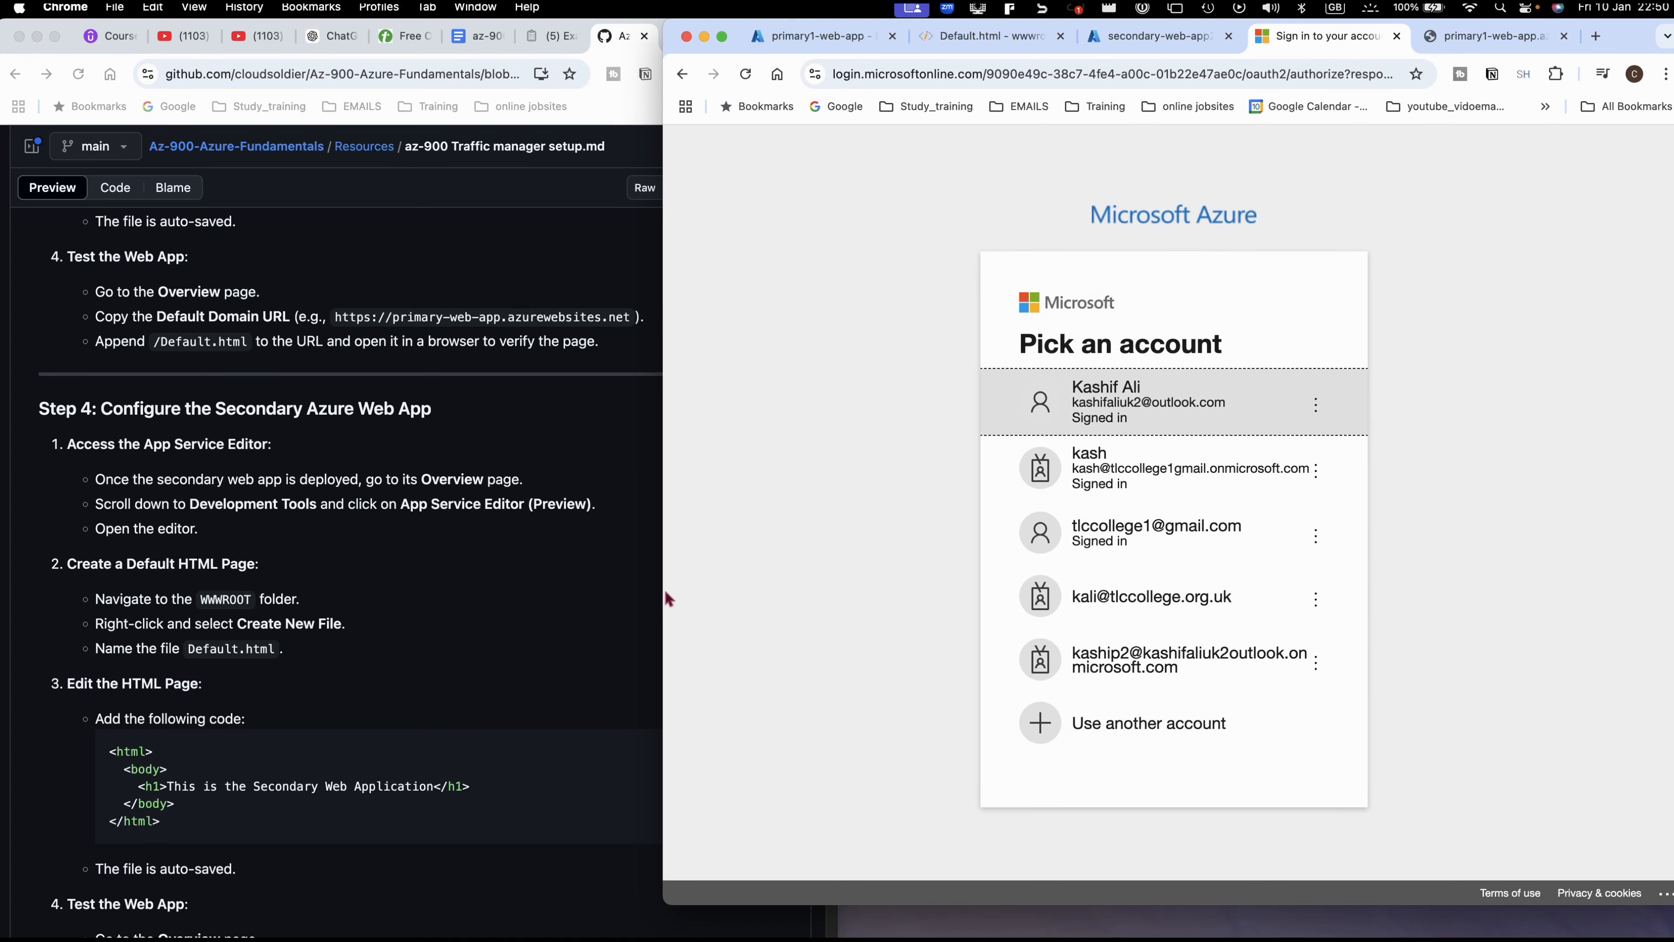
{"action": "left_click", "coordinate": [1109, 422]}
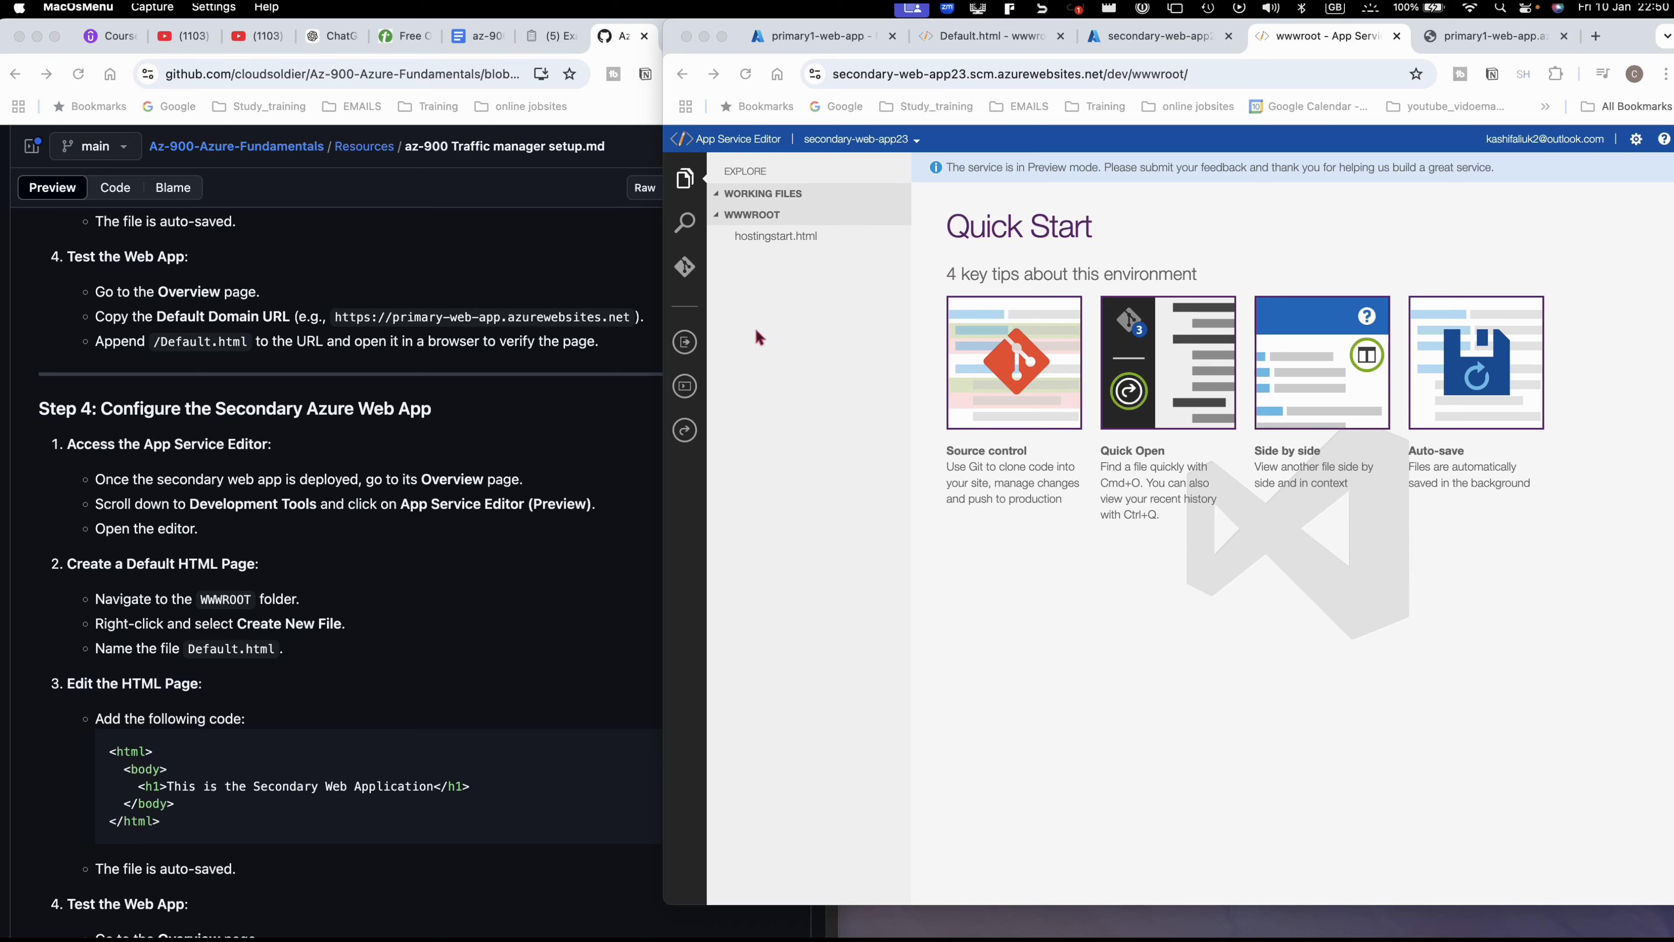
- Create a new file named Default.html in the secondary app's WWWROOT folder
{"action": "right_click", "coordinate": [724, 313]}
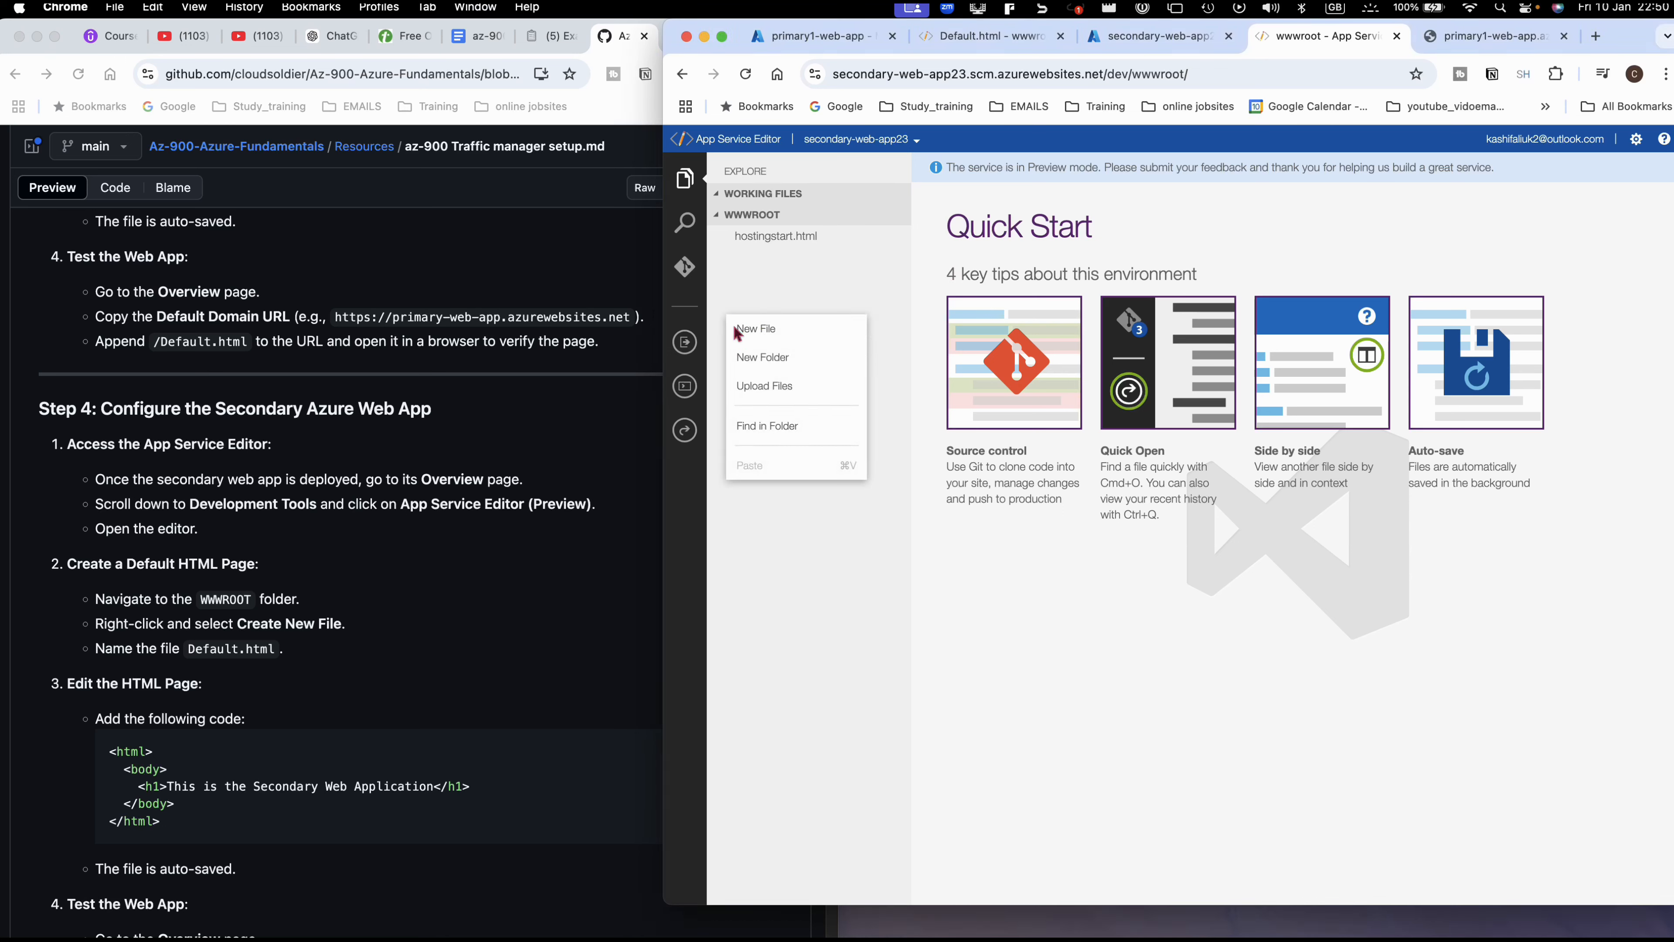
{"action": "left_click", "coordinate": [740, 329]}
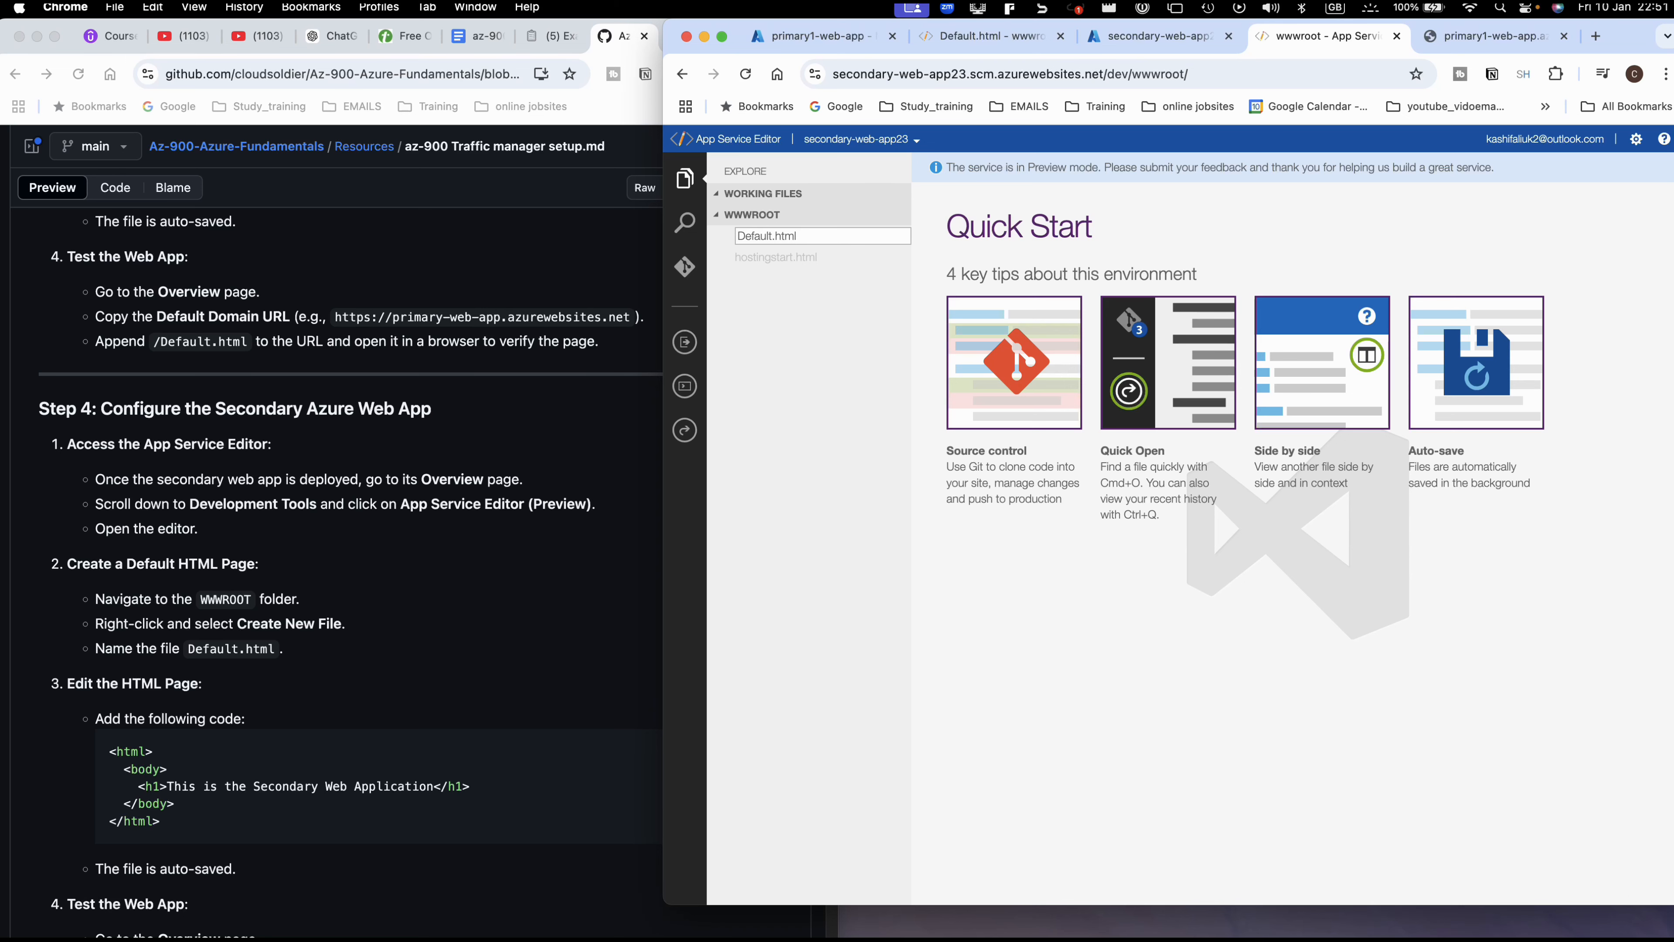
{"action": "key", "text": "Return"}
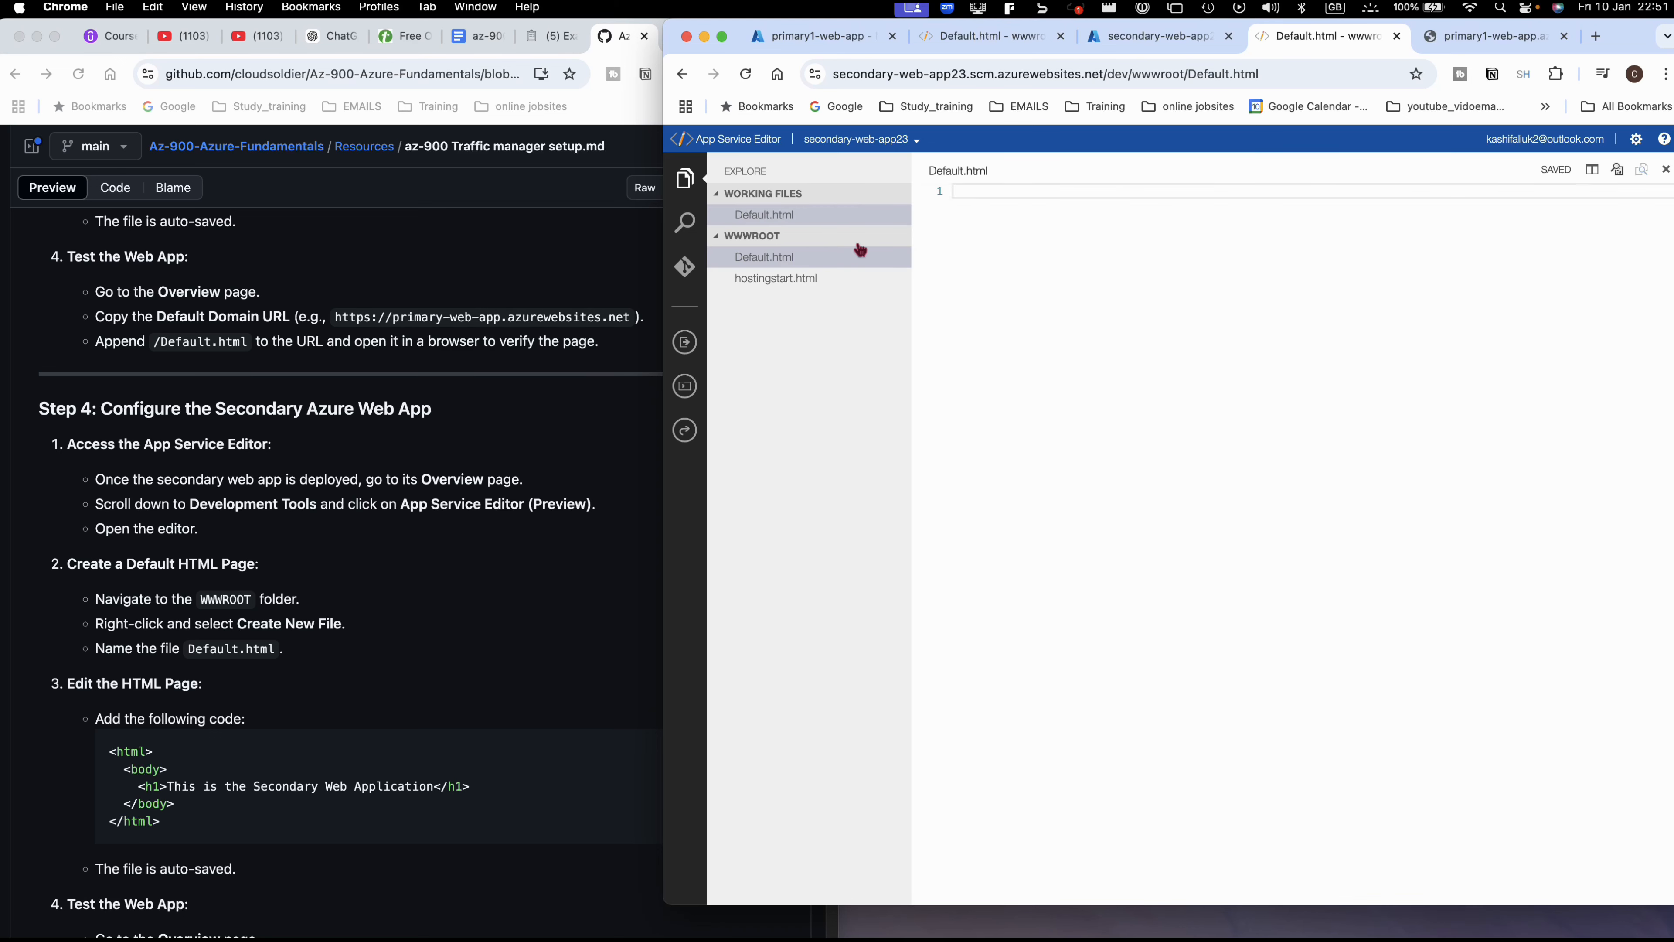
- Copy the lab's HTML code for "This is the Secondary Web Application" and paste it into the secondary app's empty Default.html
{"action": "left_click", "coordinate": [480, 758]}
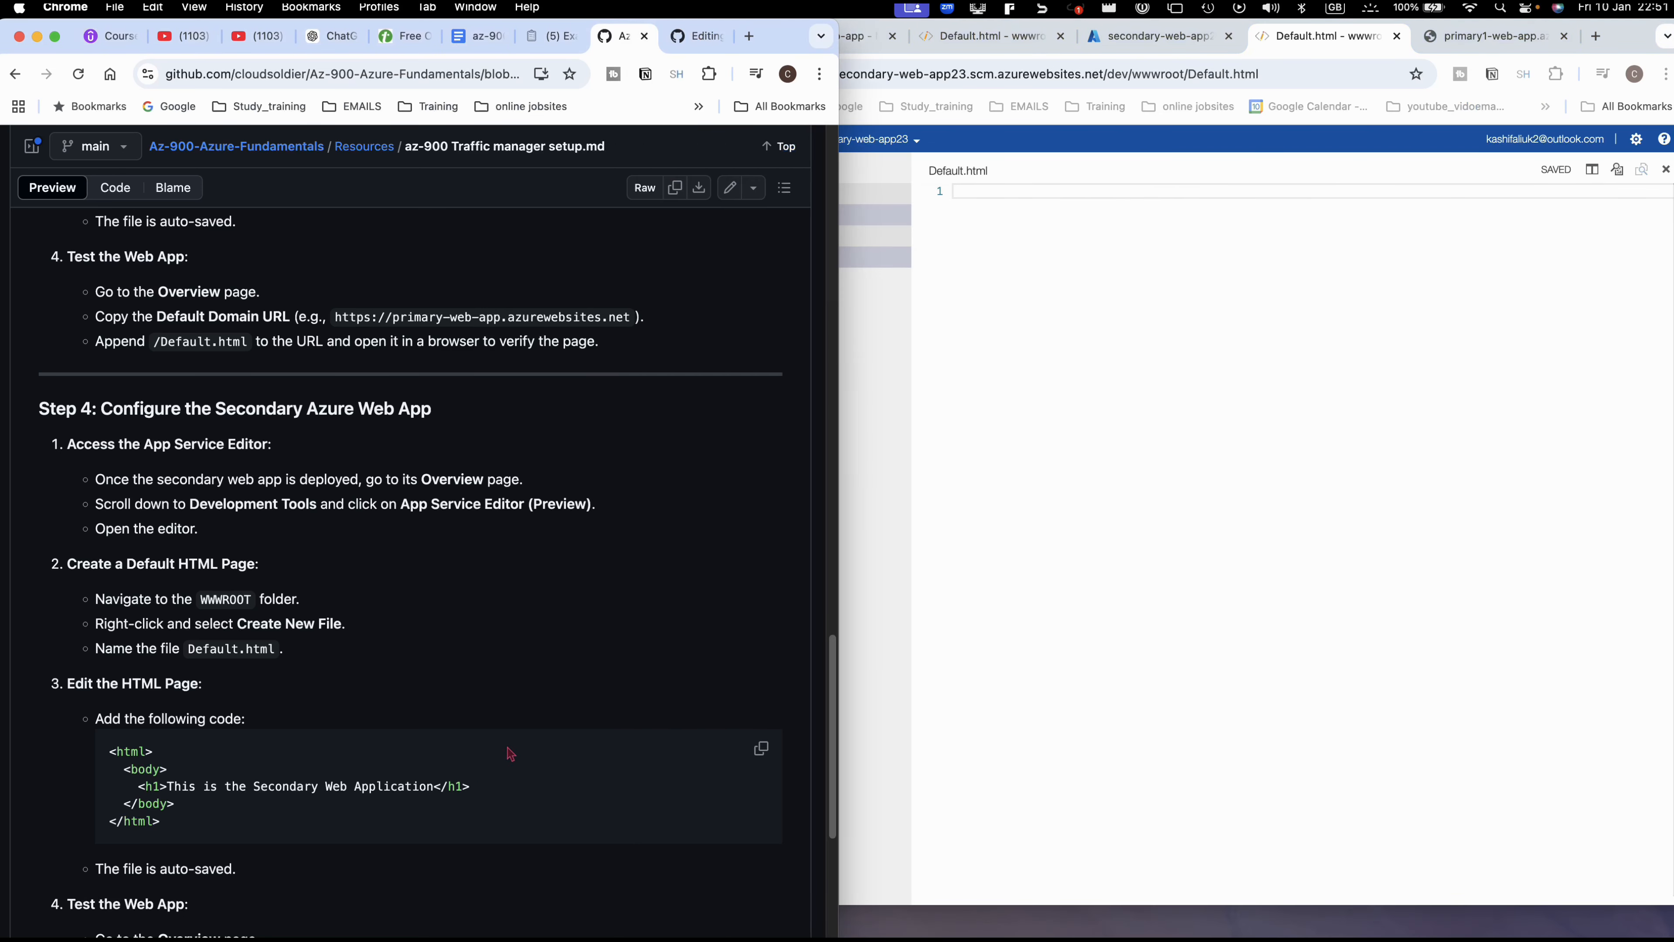
{"action": "left_click", "coordinate": [762, 752]}
{"action": "left_click", "coordinate": [952, 195]}
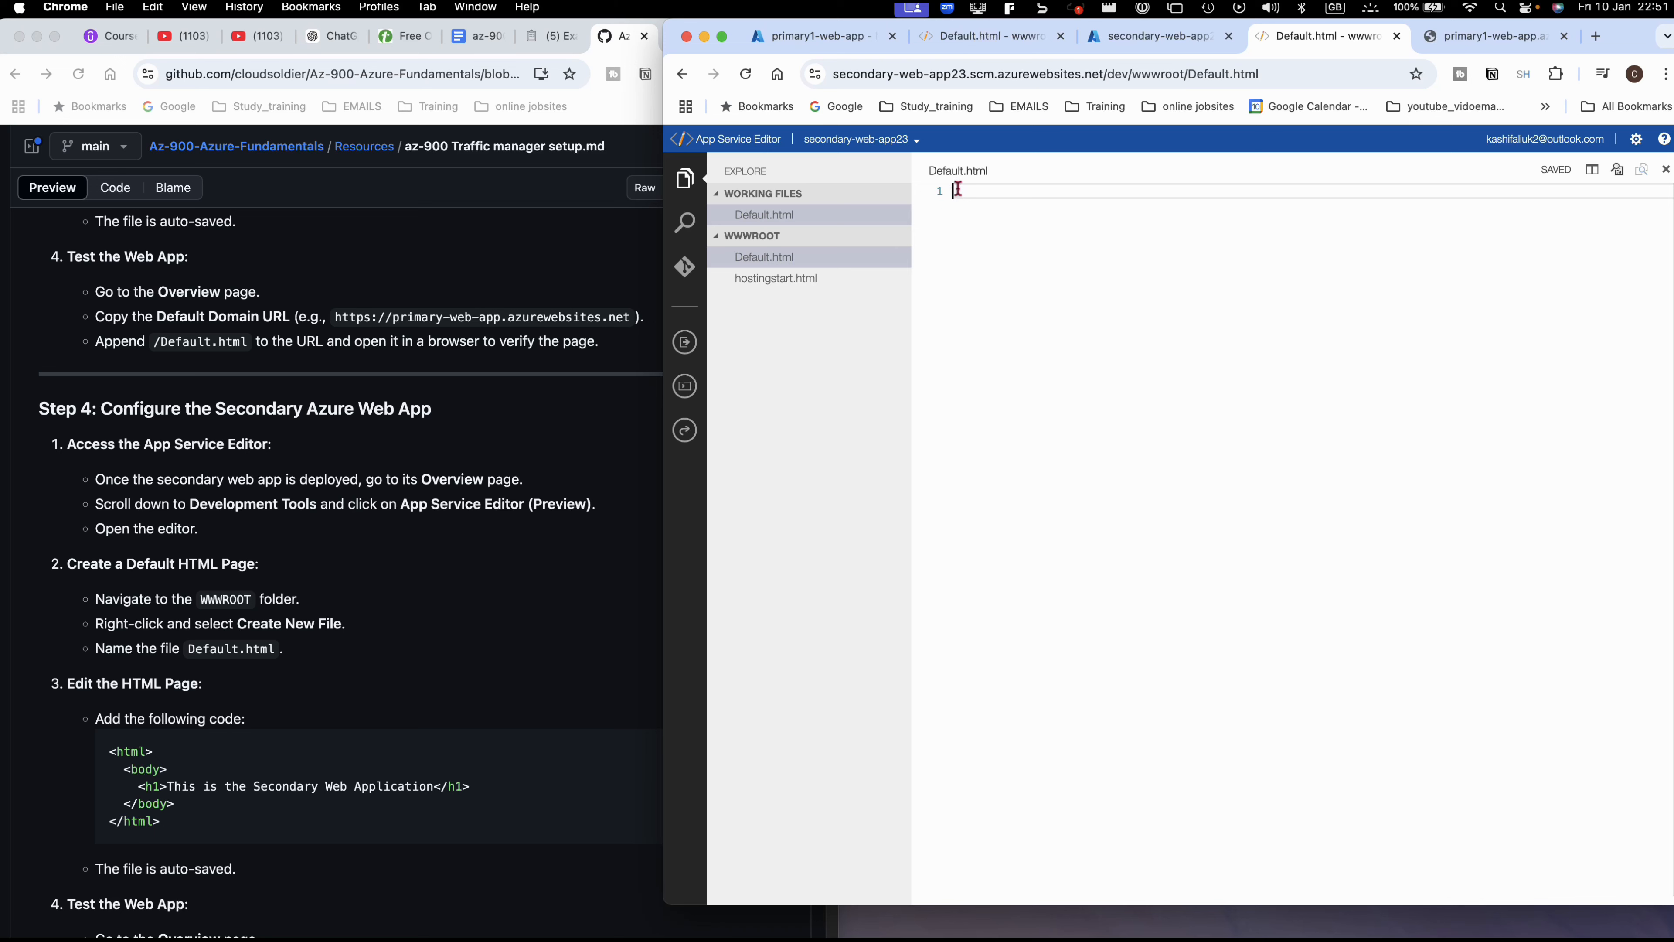
{"action": "key", "text": "super+v"}
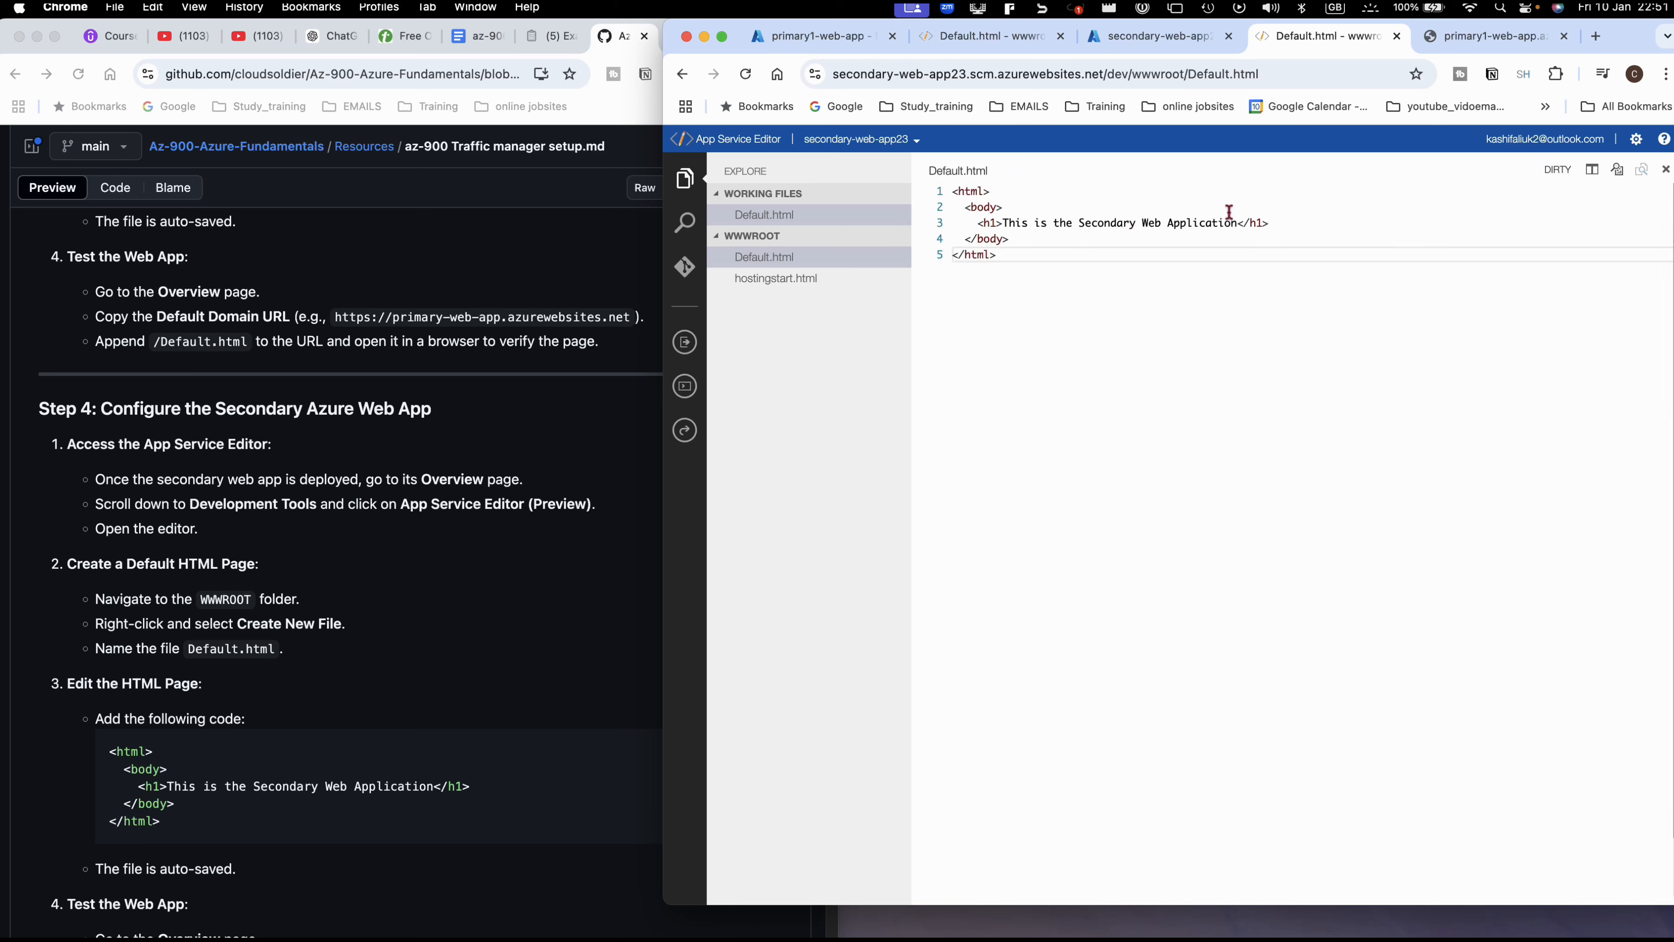
- Return to secondary-web-app23 in the Azure portal, open its Overview page and copy the default domain
{"action": "left_click", "coordinate": [1161, 37]}
{"action": "scroll", "coordinate": [791, 330], "scroll_direction": "up", "scroll_amount": 2}
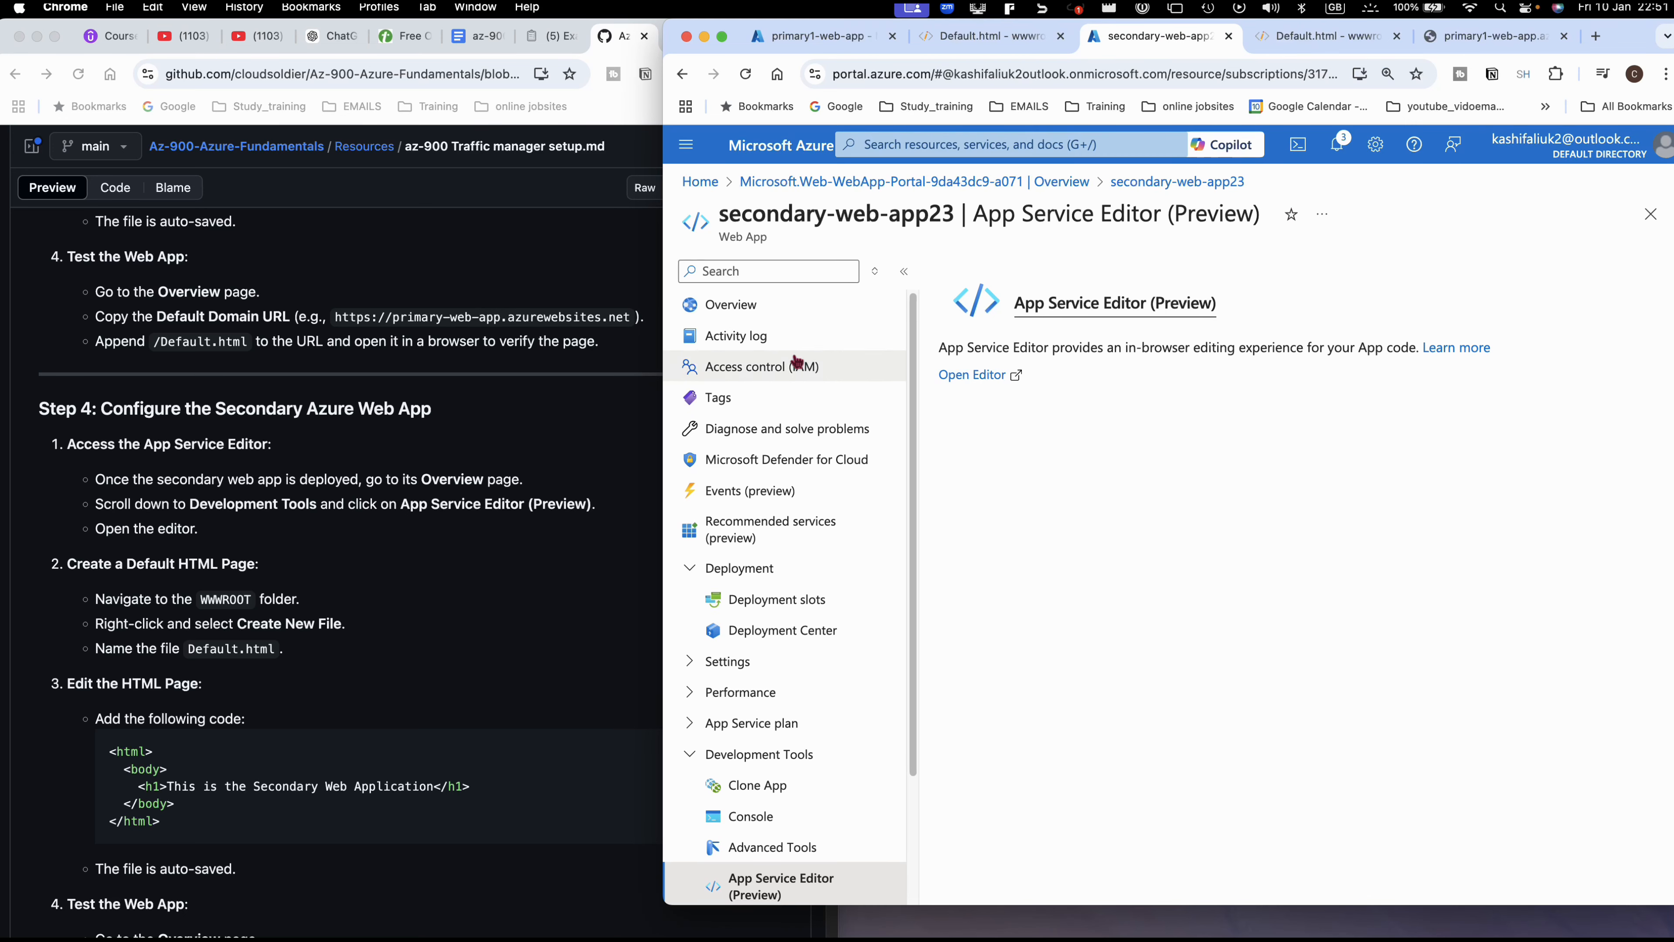
{"action": "left_click", "coordinate": [733, 317]}
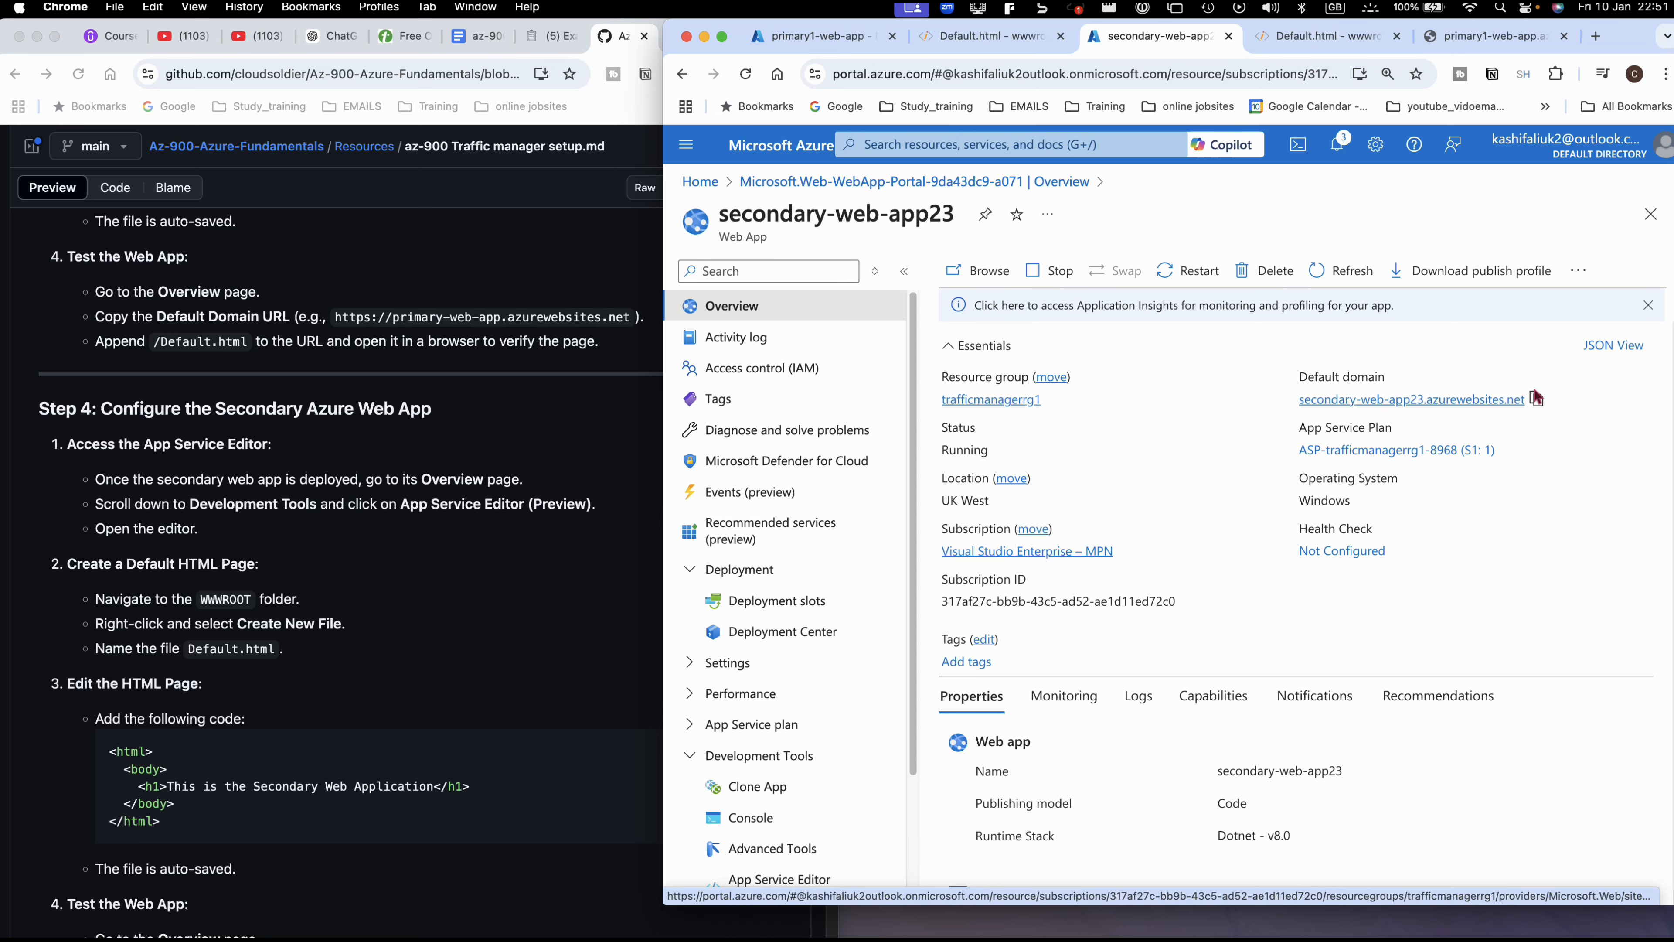
{"action": "left_click", "coordinate": [1539, 399]}
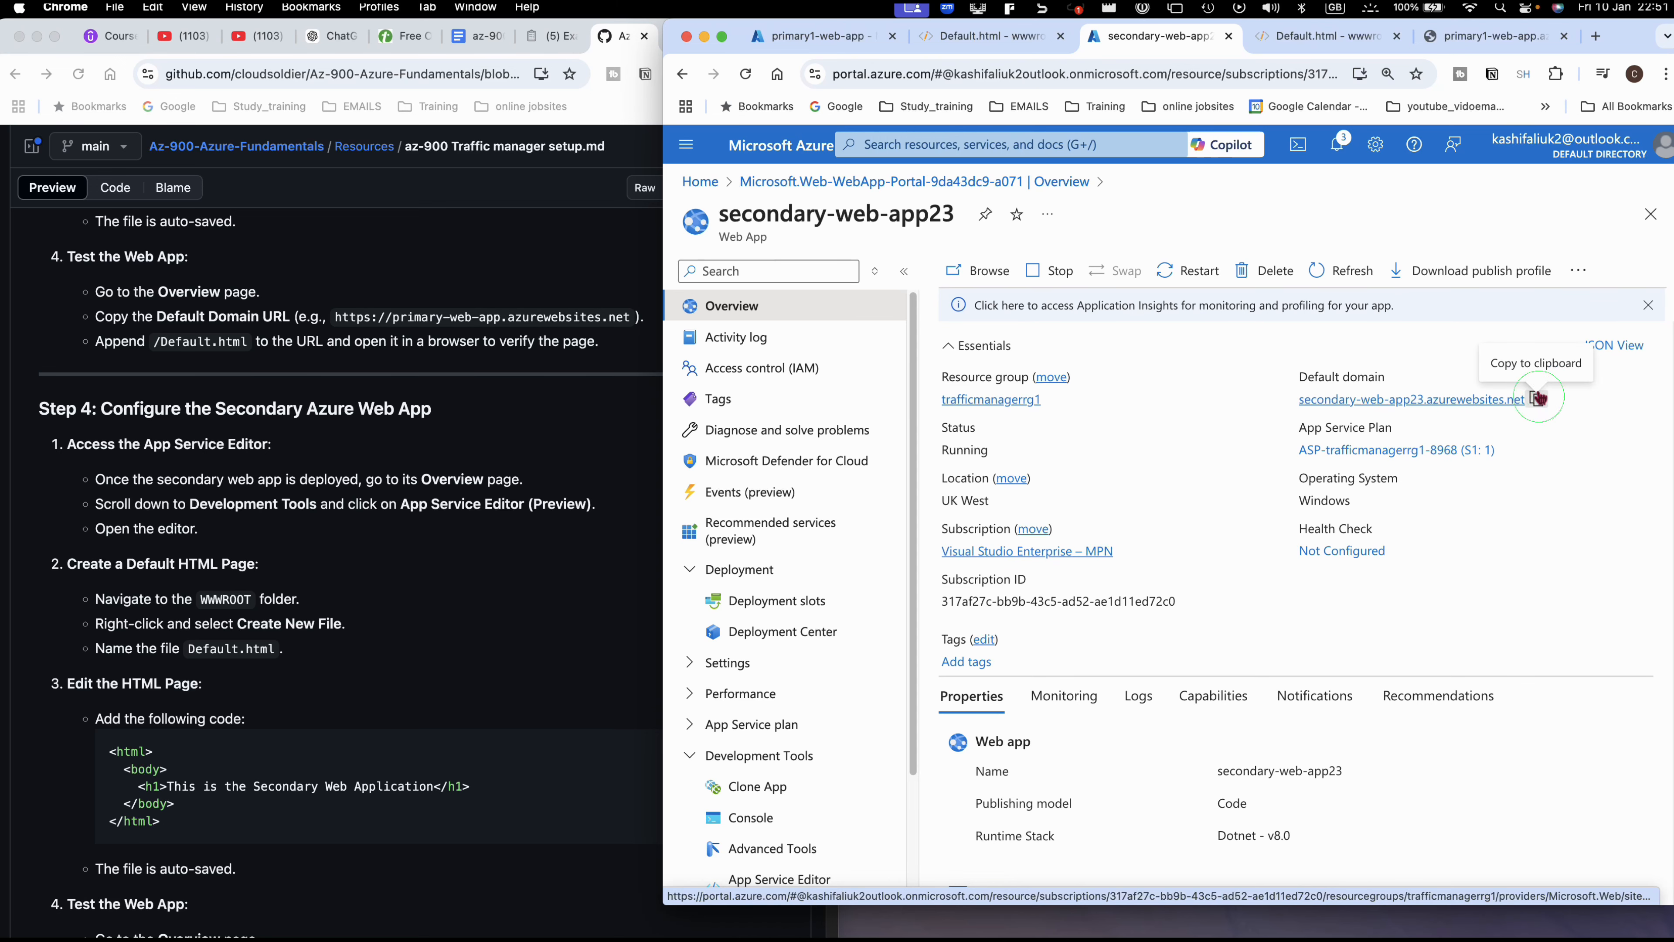
- Load secondary-web-app23.azurewebsites.net/Default.html in a new browser tab, adding /Default.html to the copied domain
{"action": "left_click", "coordinate": [1596, 36]}
{"action": "left_click", "coordinate": [1244, 76]}
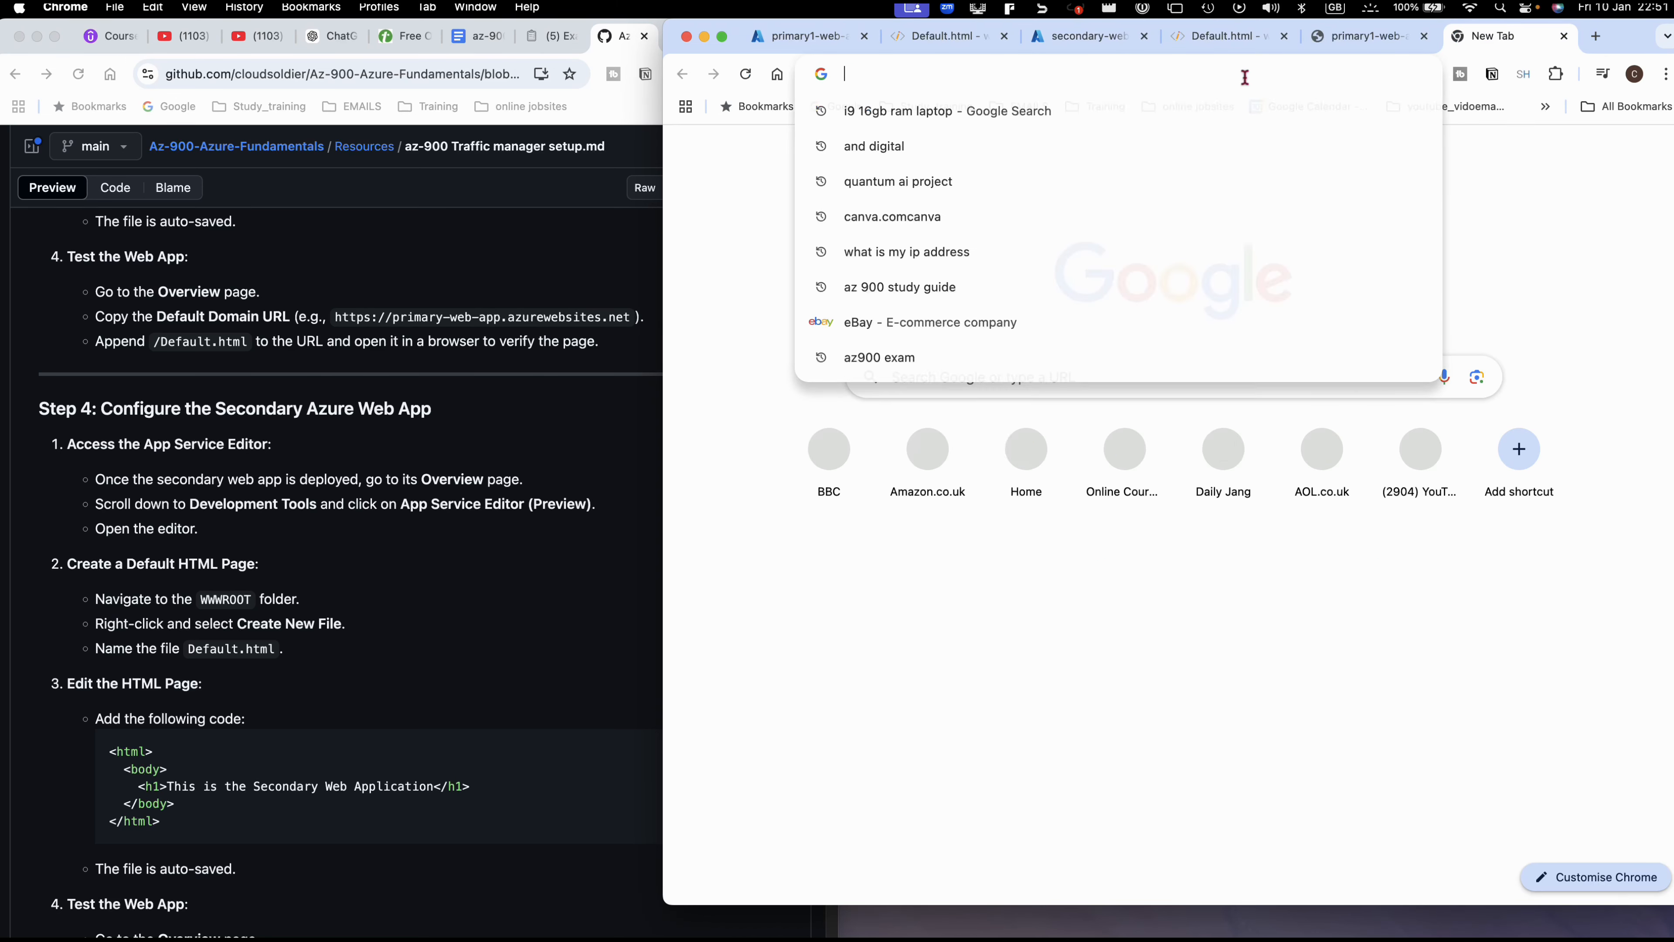
{"action": "right_click", "coordinate": [1245, 76]}
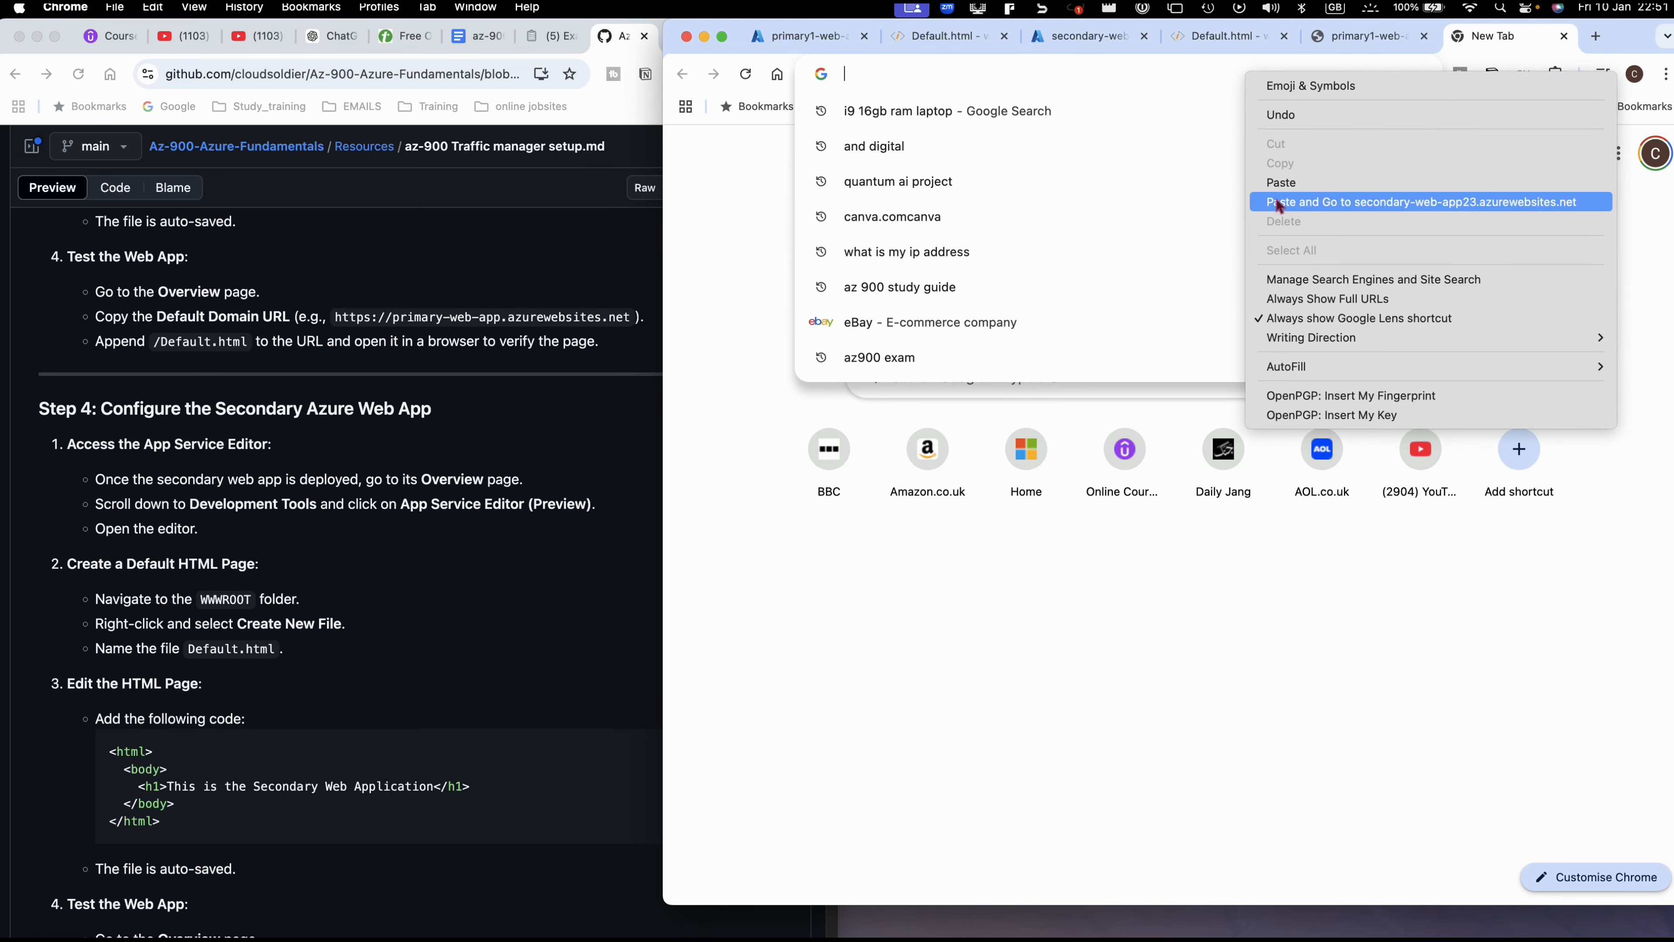
{"action": "left_click", "coordinate": [1278, 184]}
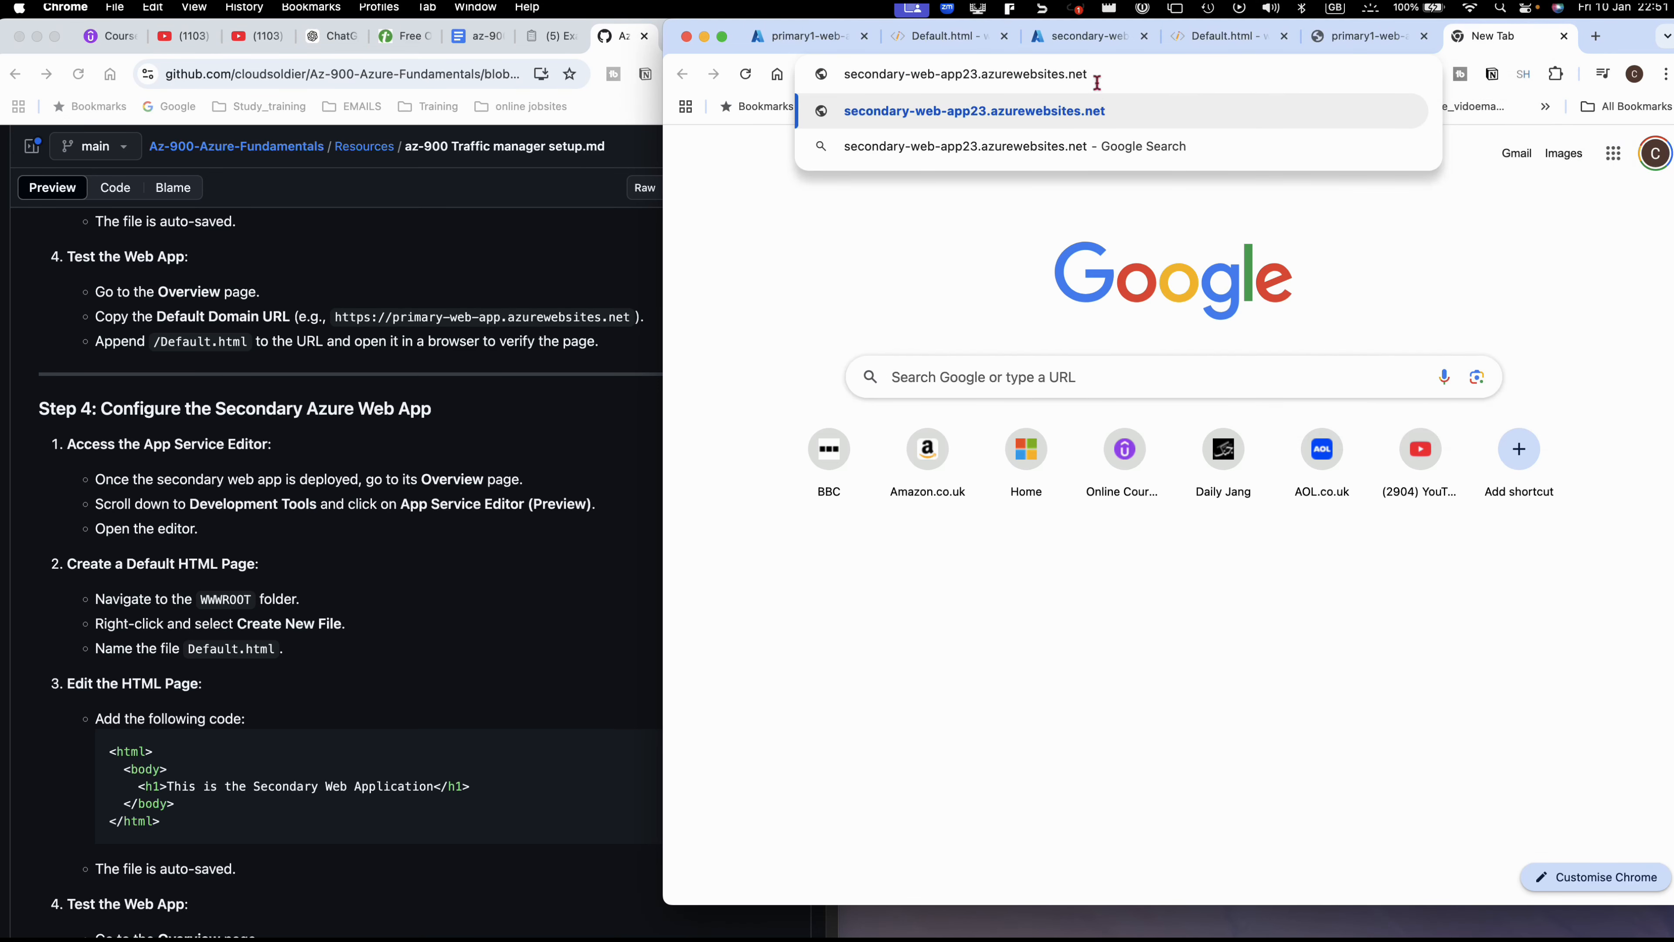
{"action": "type", "text": "/Default"}
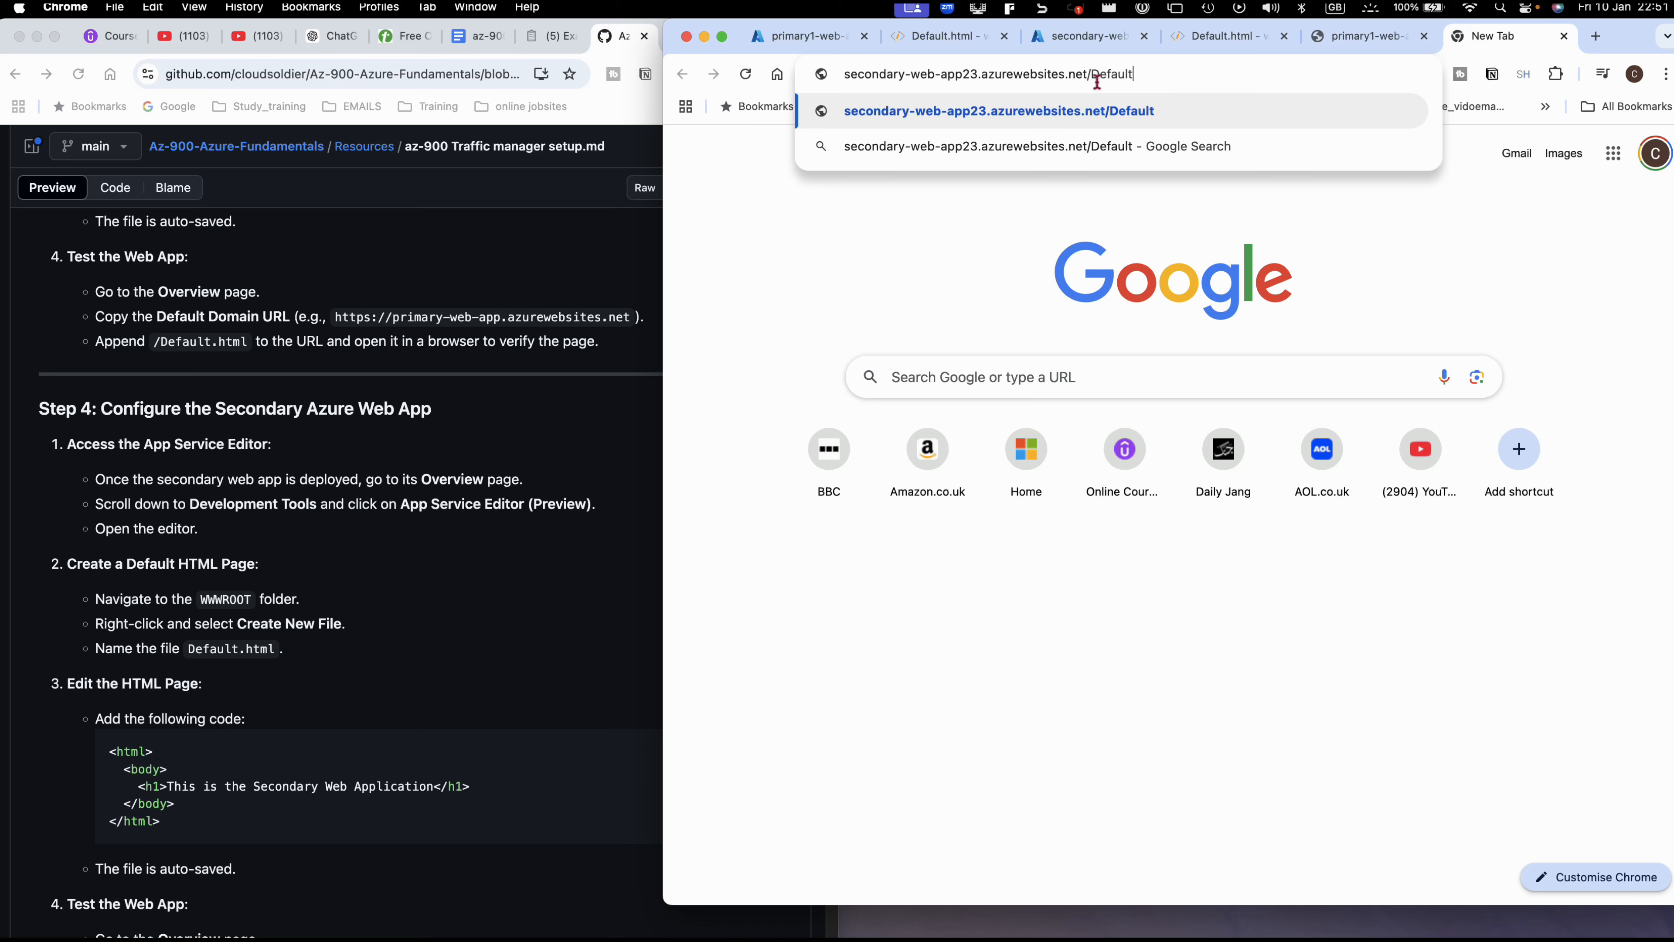
{"action": "type", "text": ".html"}
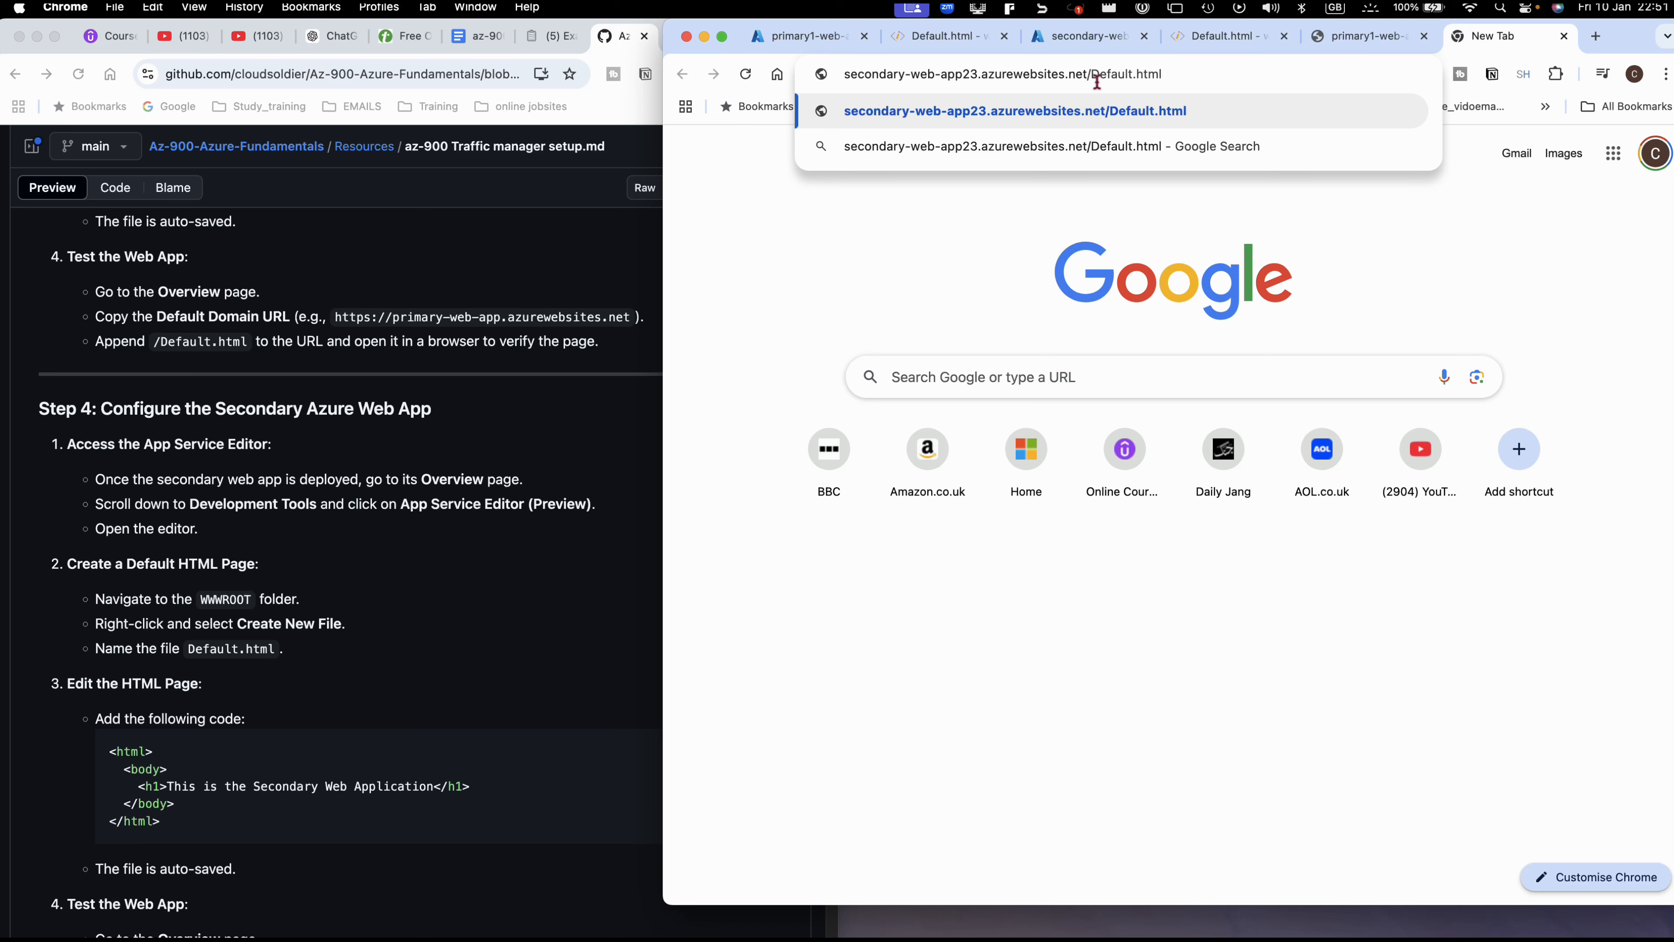
{"action": "key", "text": "Return"}
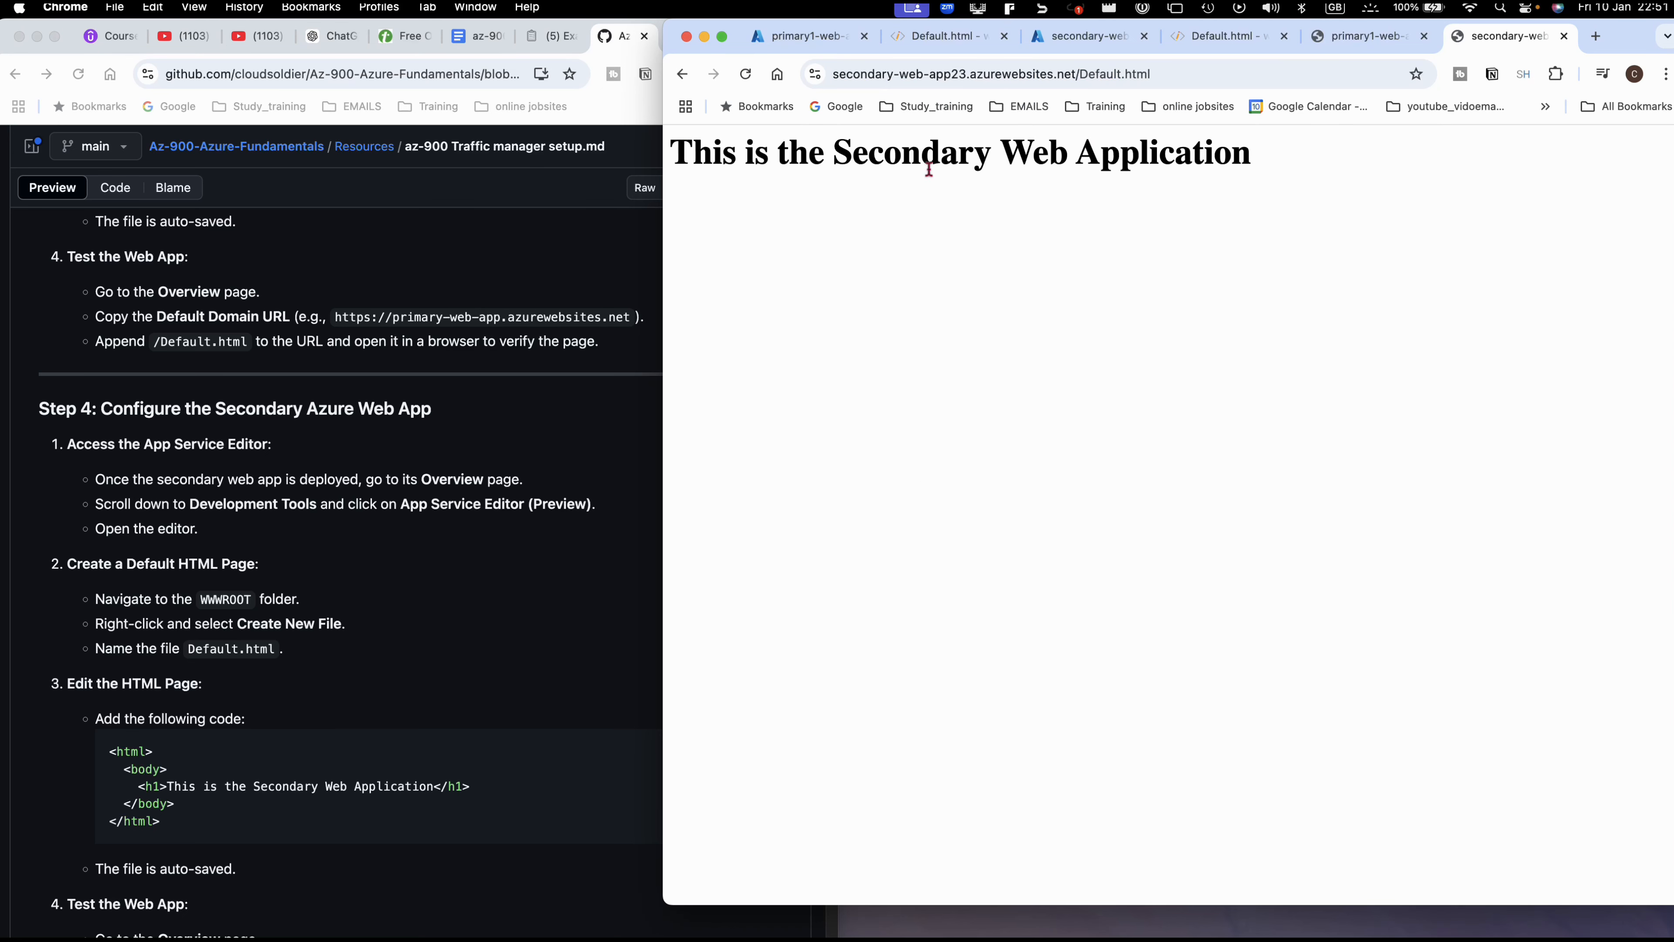
- Check the primary web app's page, review the lab's Step 5 verification, and read the Traffic Manager Implementation lab's objective and Step 1
{"action": "left_click", "coordinate": [1339, 37]}
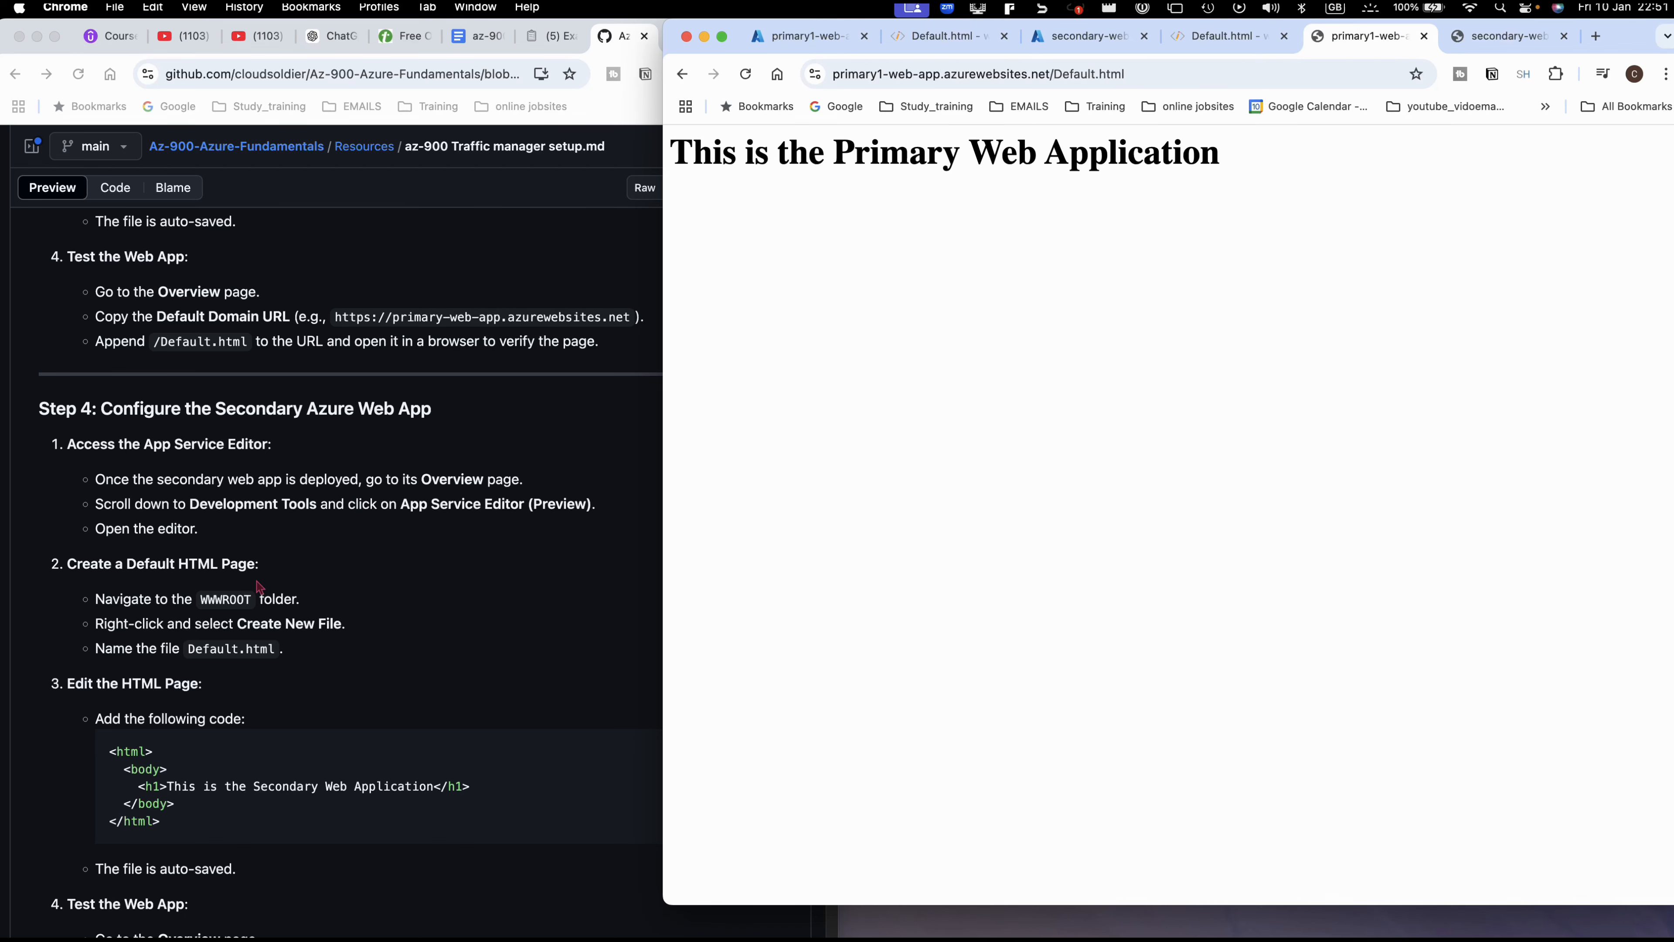
{"action": "scroll", "coordinate": [259, 586], "scroll_direction": "down", "scroll_amount": 5}
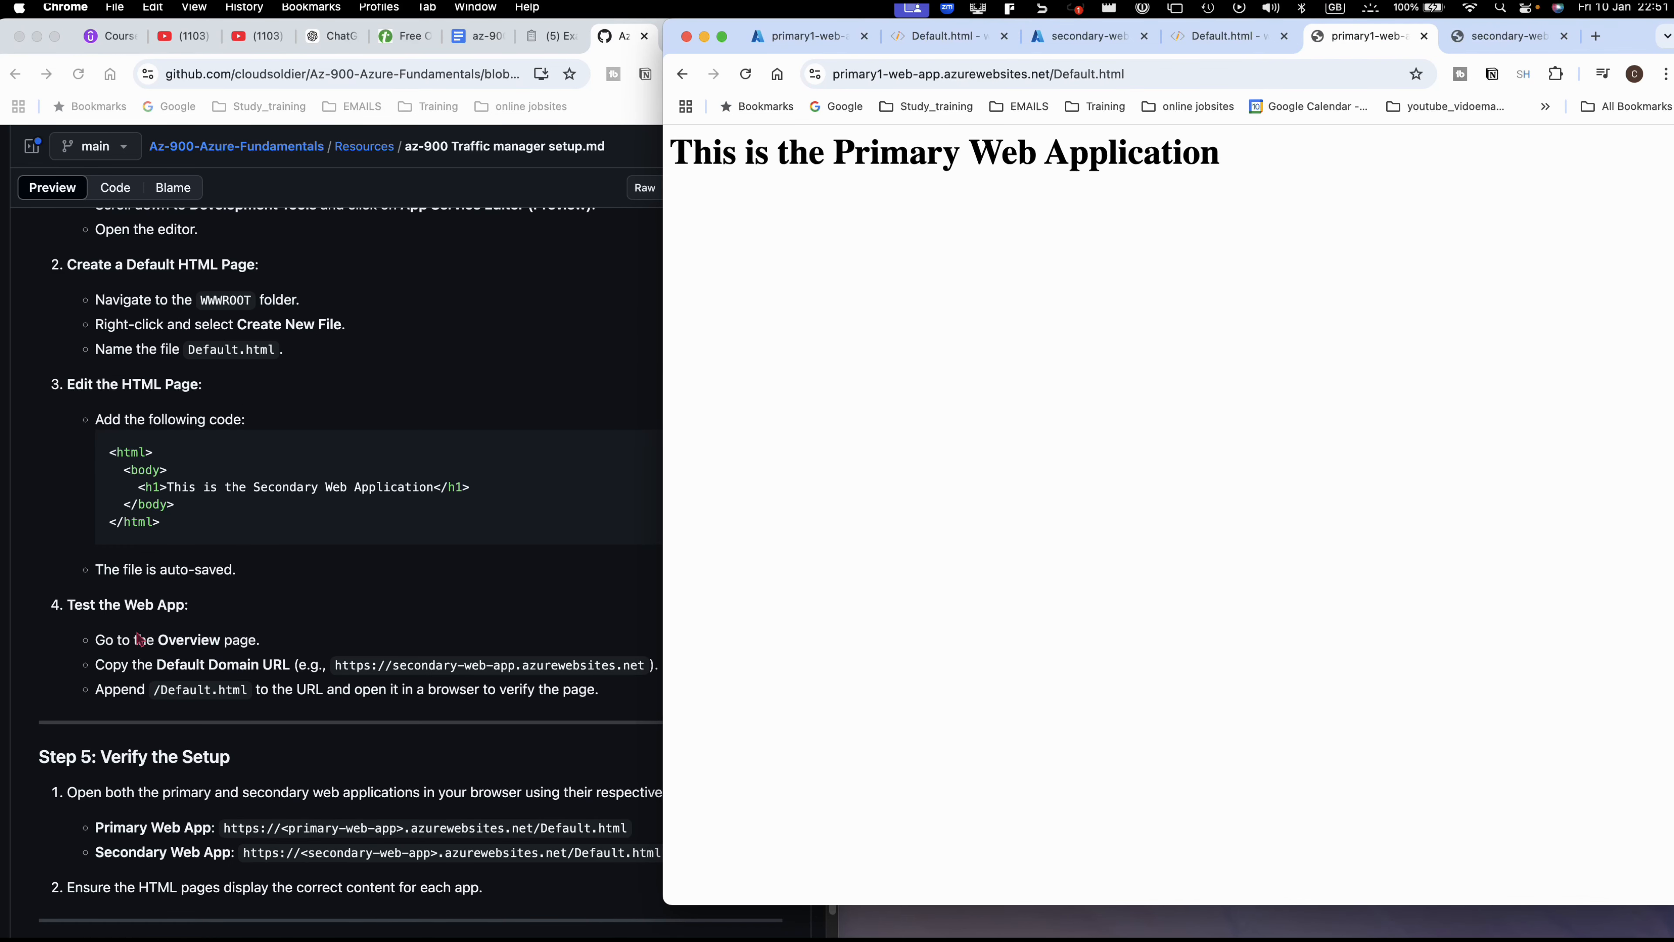
{"action": "scroll", "coordinate": [178, 650], "scroll_direction": "down", "scroll_amount": 2}
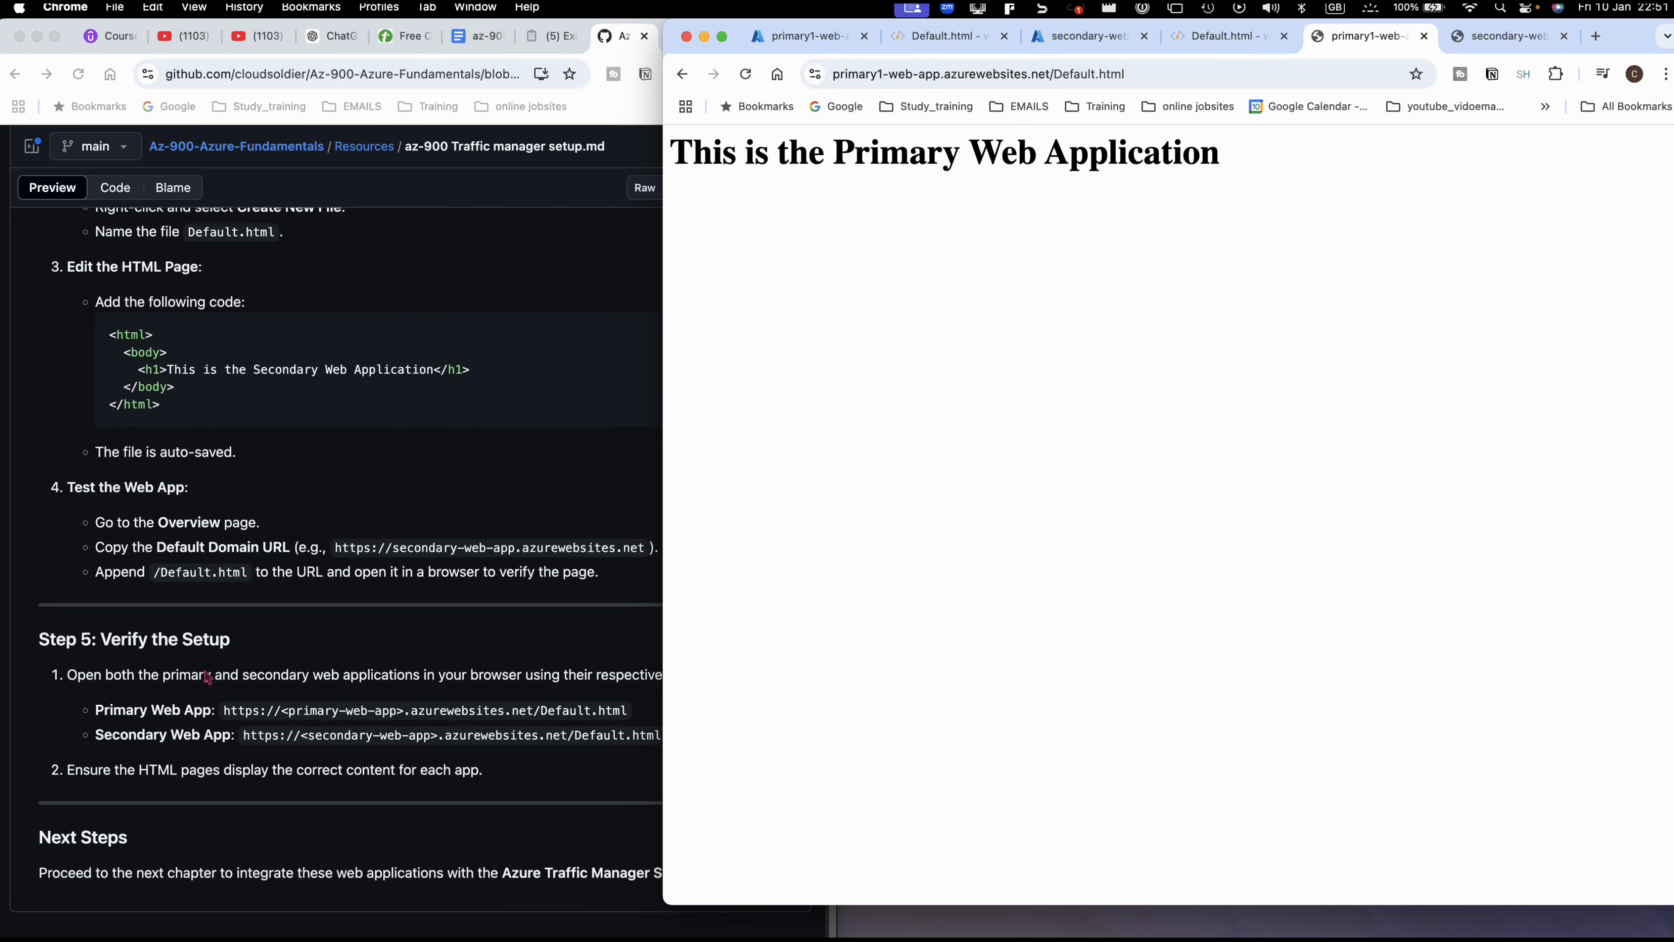
{"action": "left_click", "coordinate": [291, 639]}
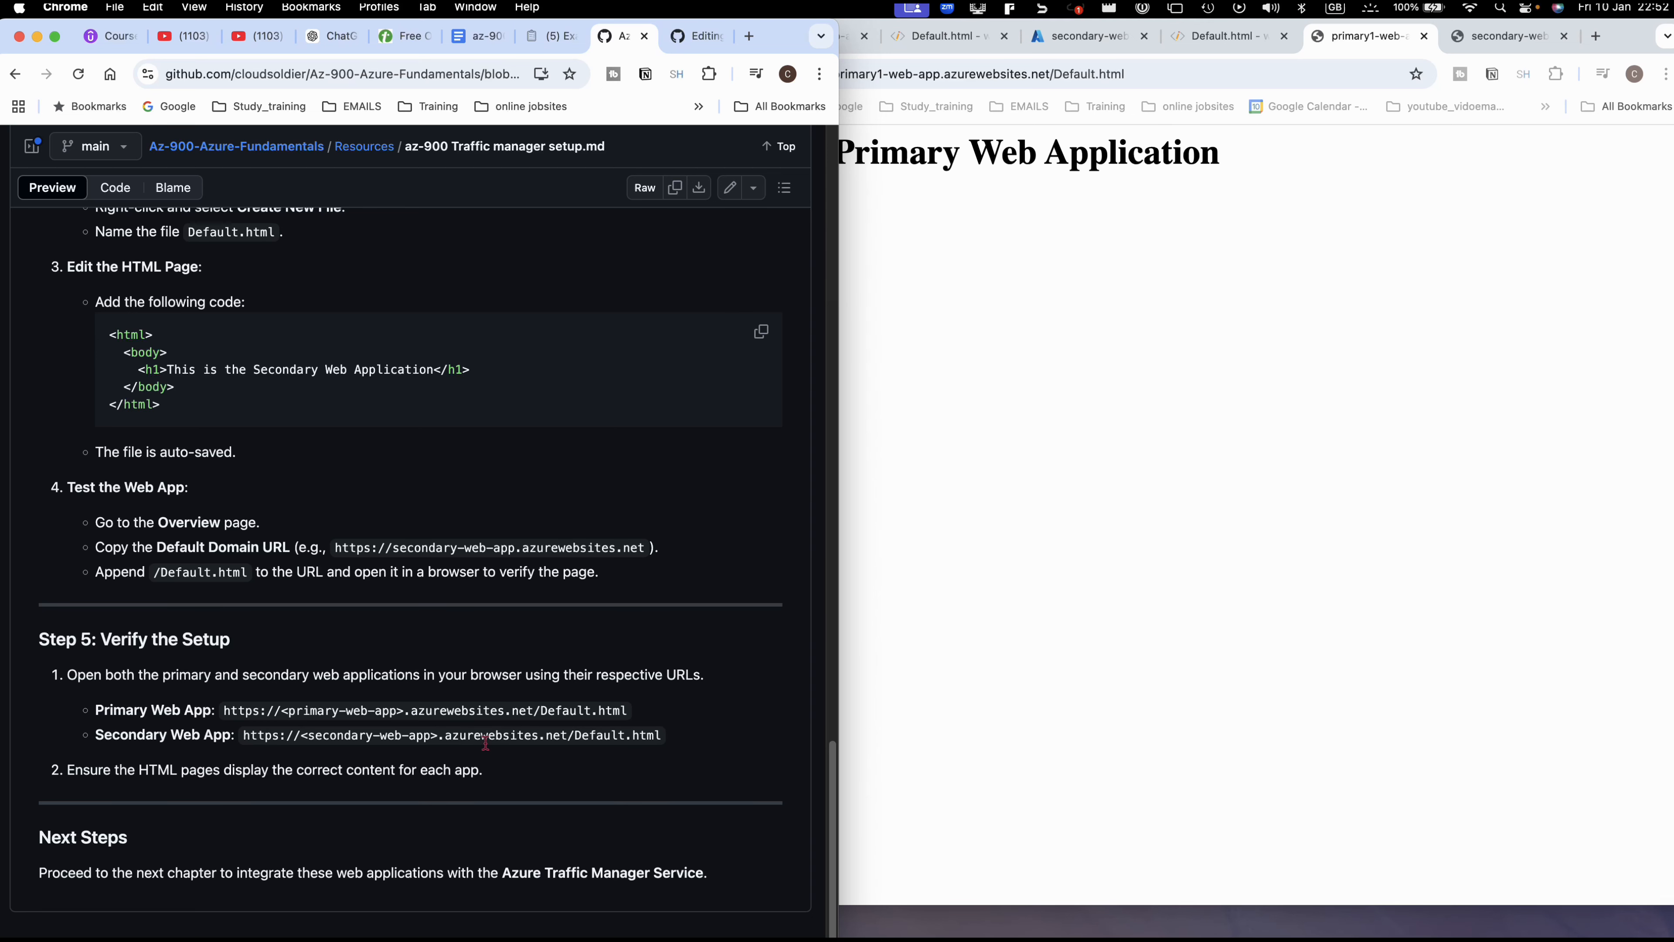
{"action": "left_click", "coordinate": [972, 470]}
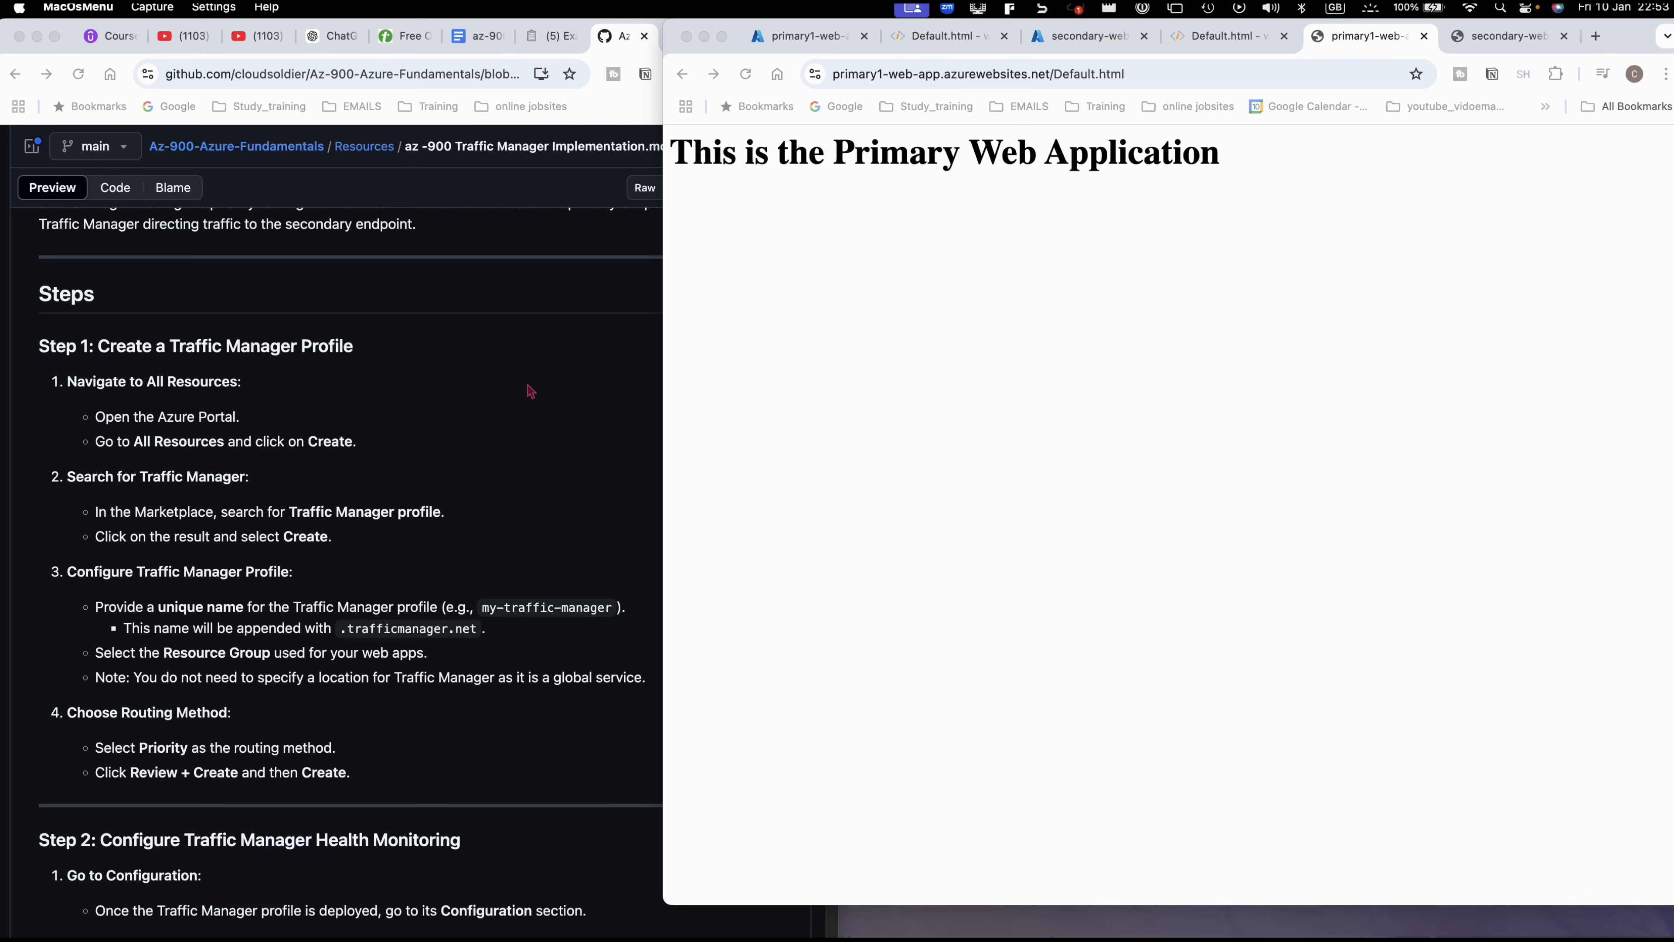
{"action": "left_click", "coordinate": [462, 393]}
{"action": "scroll", "coordinate": [395, 409], "scroll_direction": "up", "scroll_amount": 3}
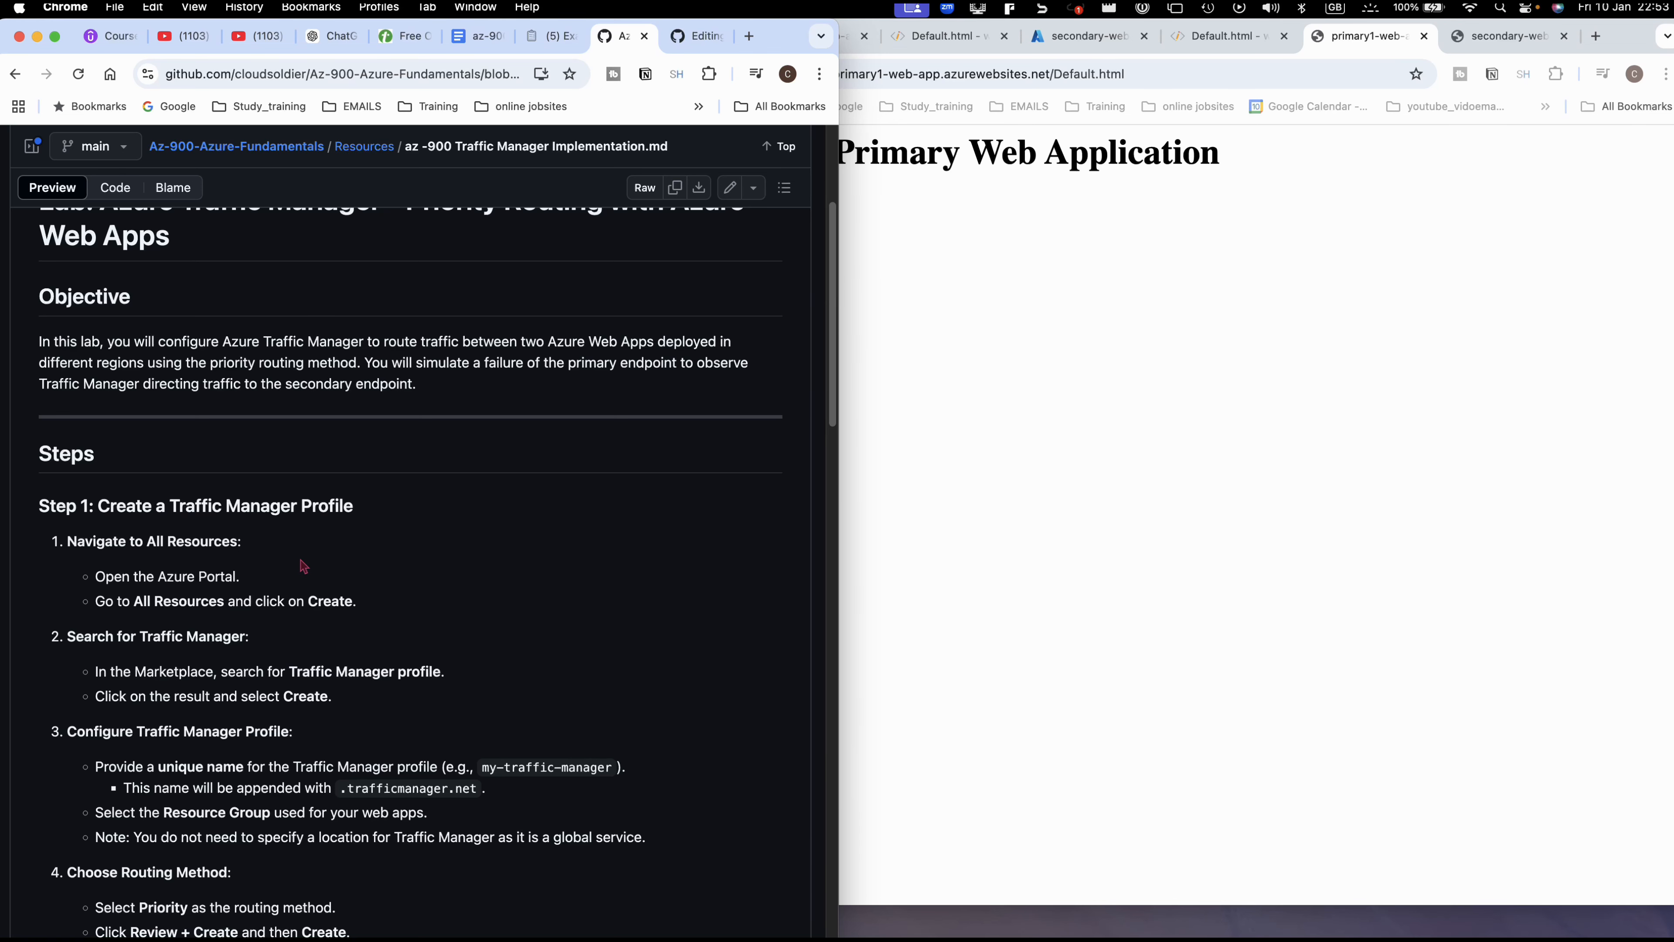
{"action": "scroll", "coordinate": [303, 566], "scroll_direction": "down", "scroll_amount": 2}
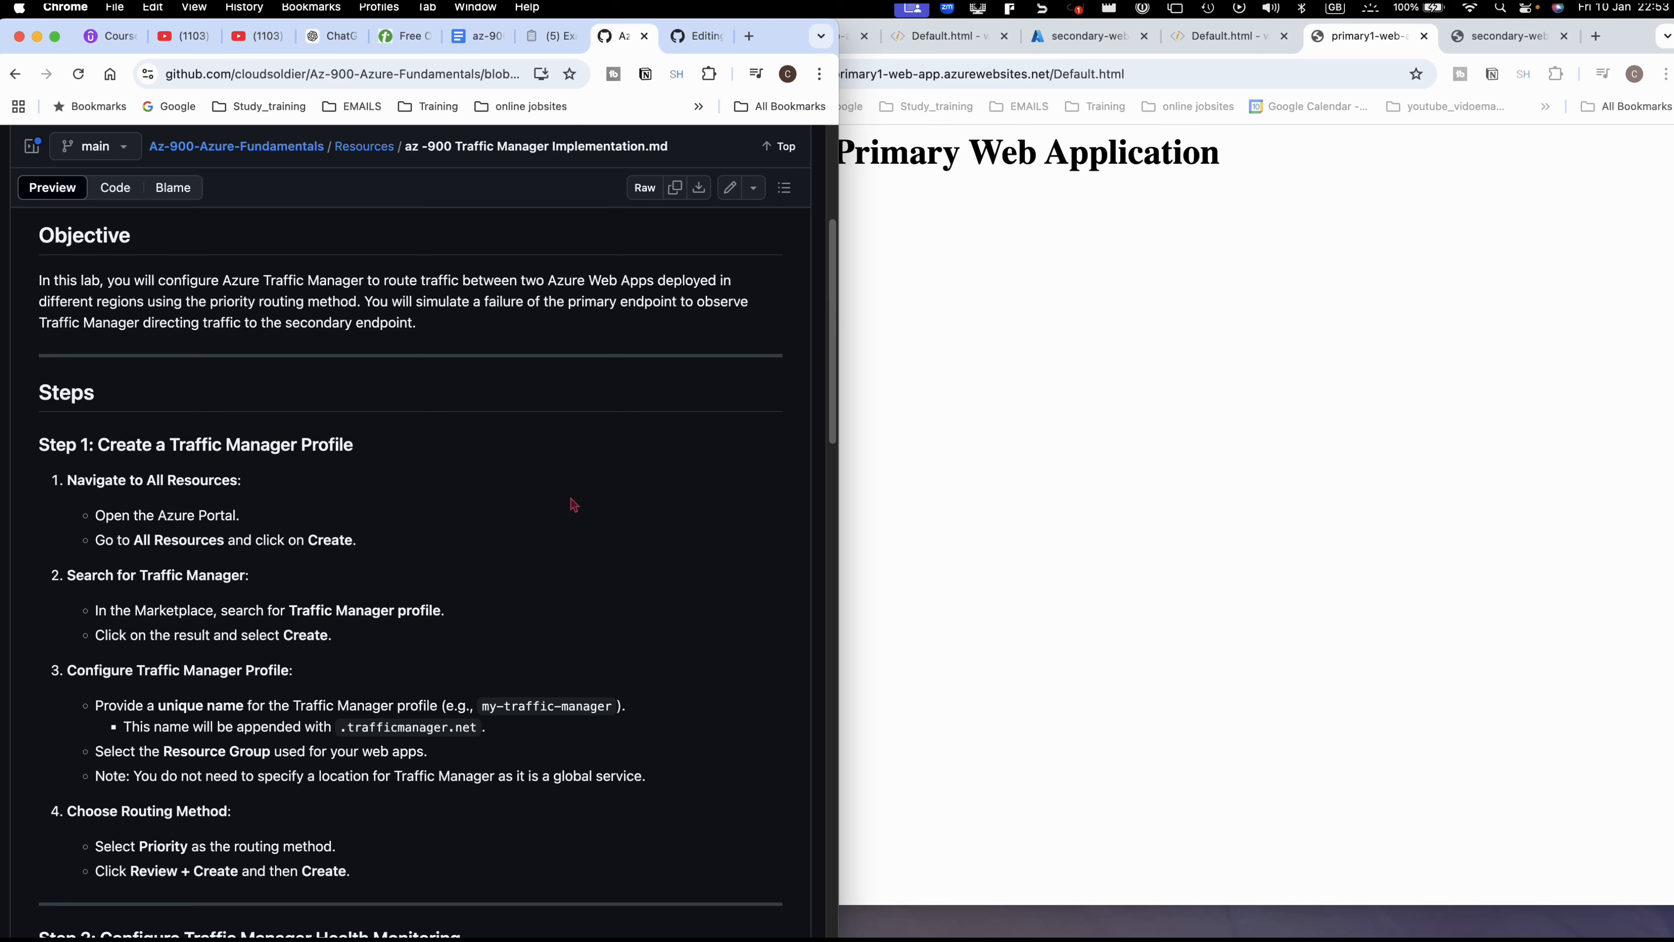
{"action": "left_click", "coordinate": [954, 477]}
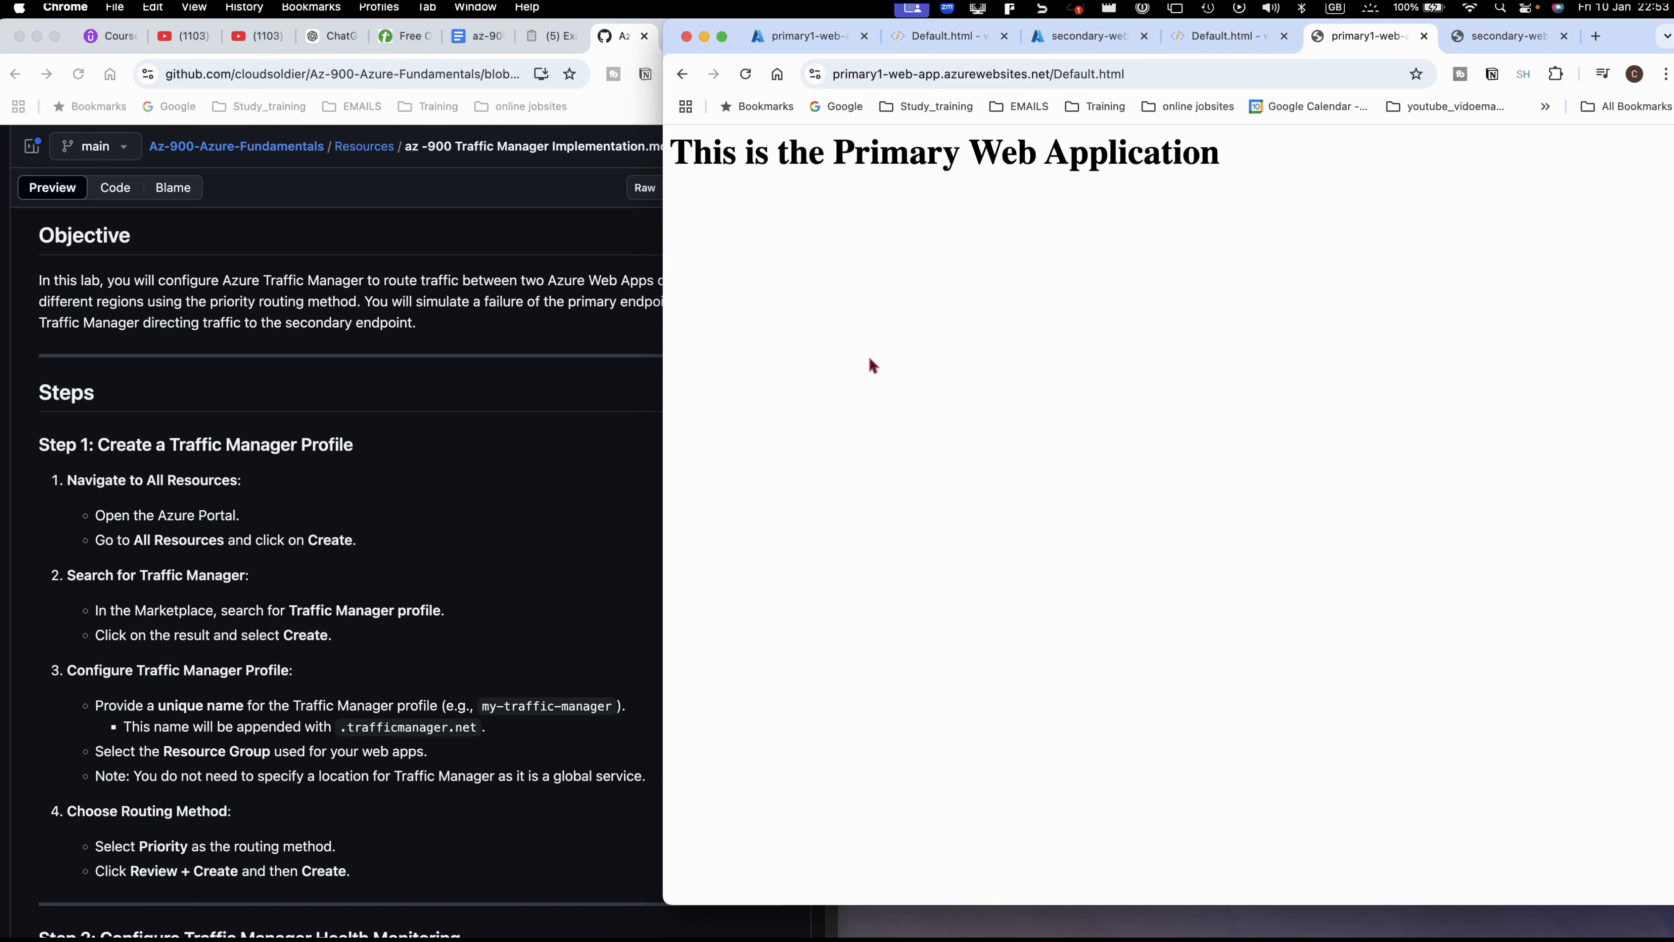
- Return to the primary1-web-app portal tab, go to All resources and start creating a new resource
{"action": "left_click", "coordinate": [781, 37]}
{"action": "scroll", "coordinate": [448, 521], "scroll_direction": "down", "scroll_amount": 1}
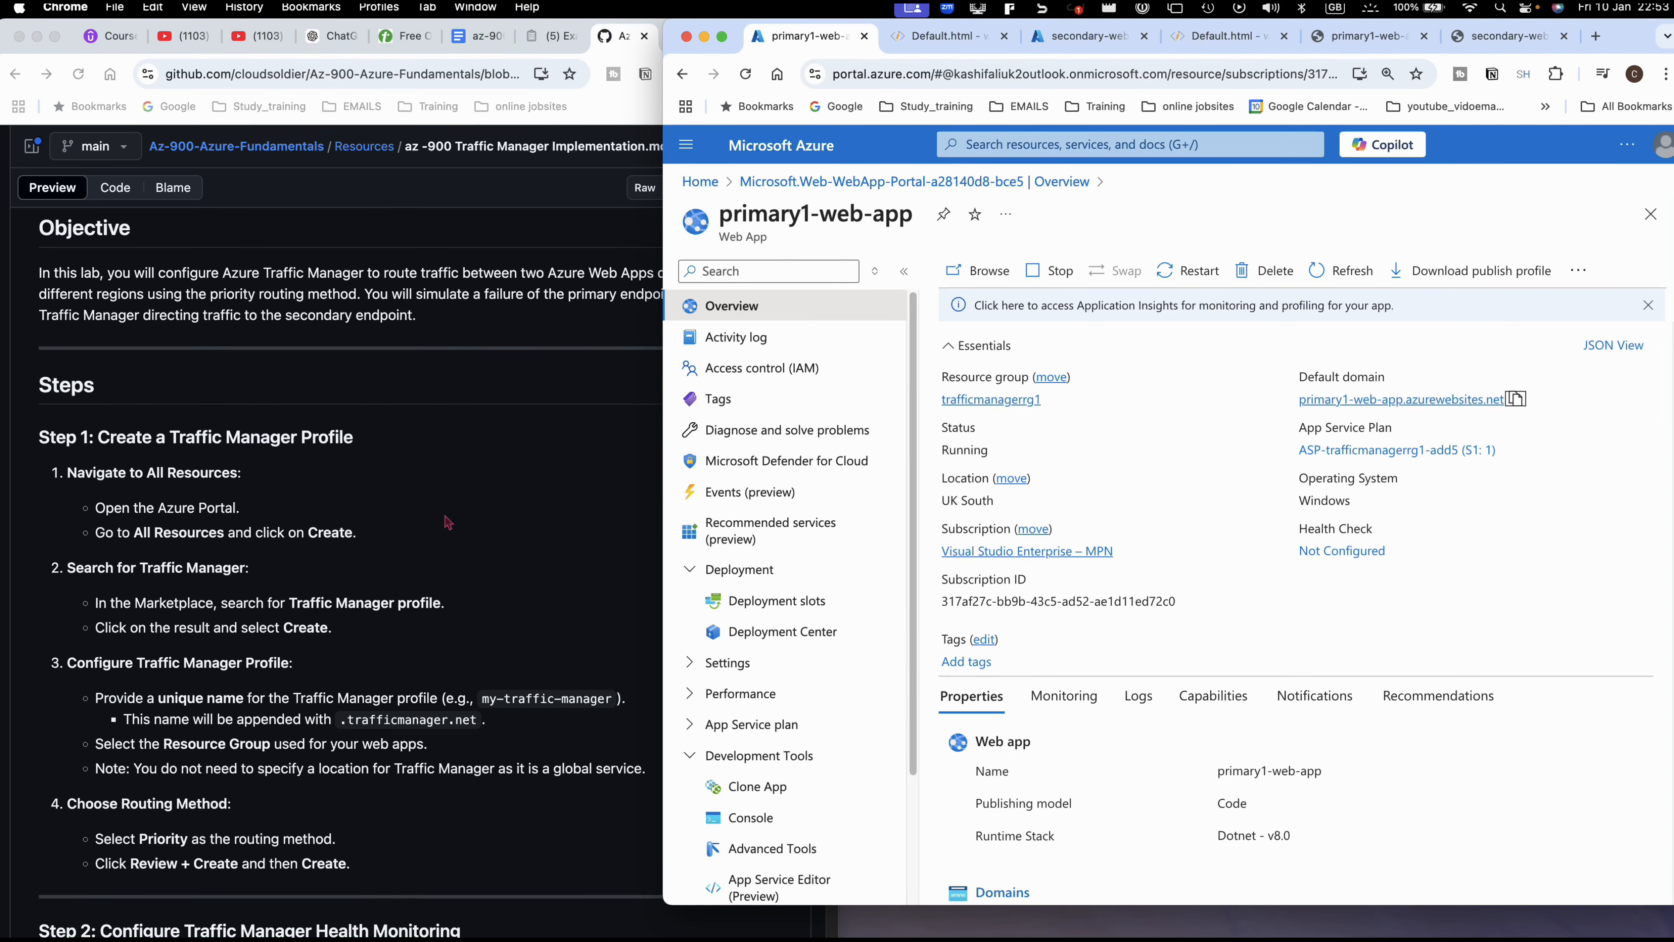
{"action": "scroll", "coordinate": [447, 522], "scroll_direction": "down", "scroll_amount": 3}
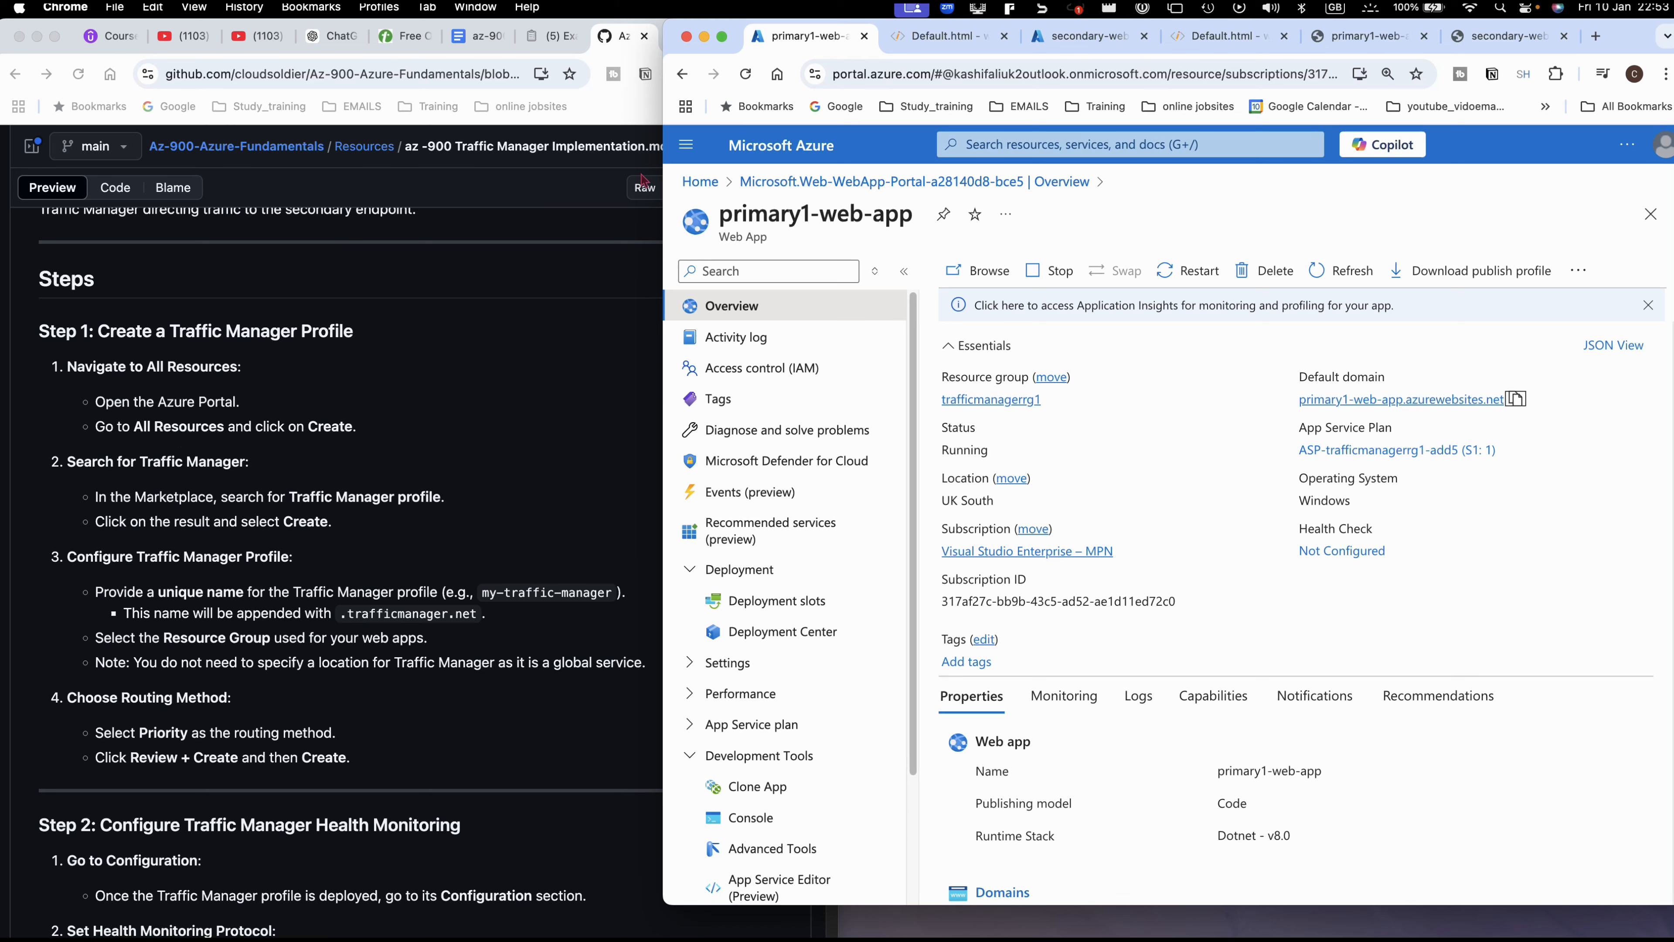
{"action": "left_click", "coordinate": [685, 149]}
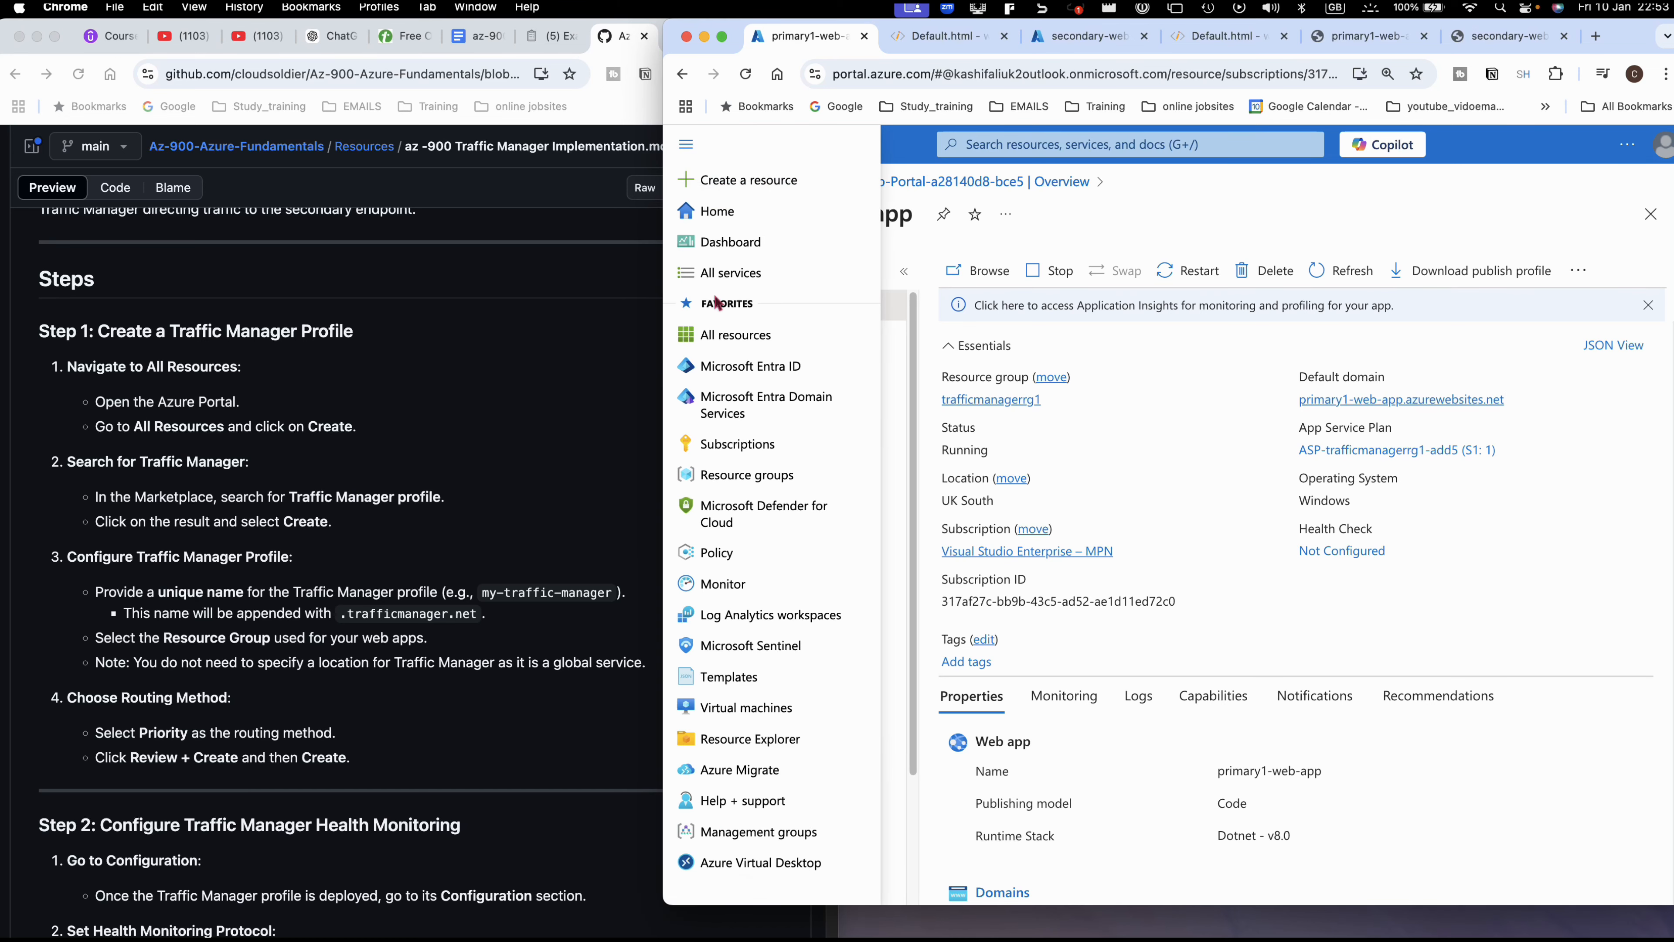
{"action": "left_click", "coordinate": [723, 341]}
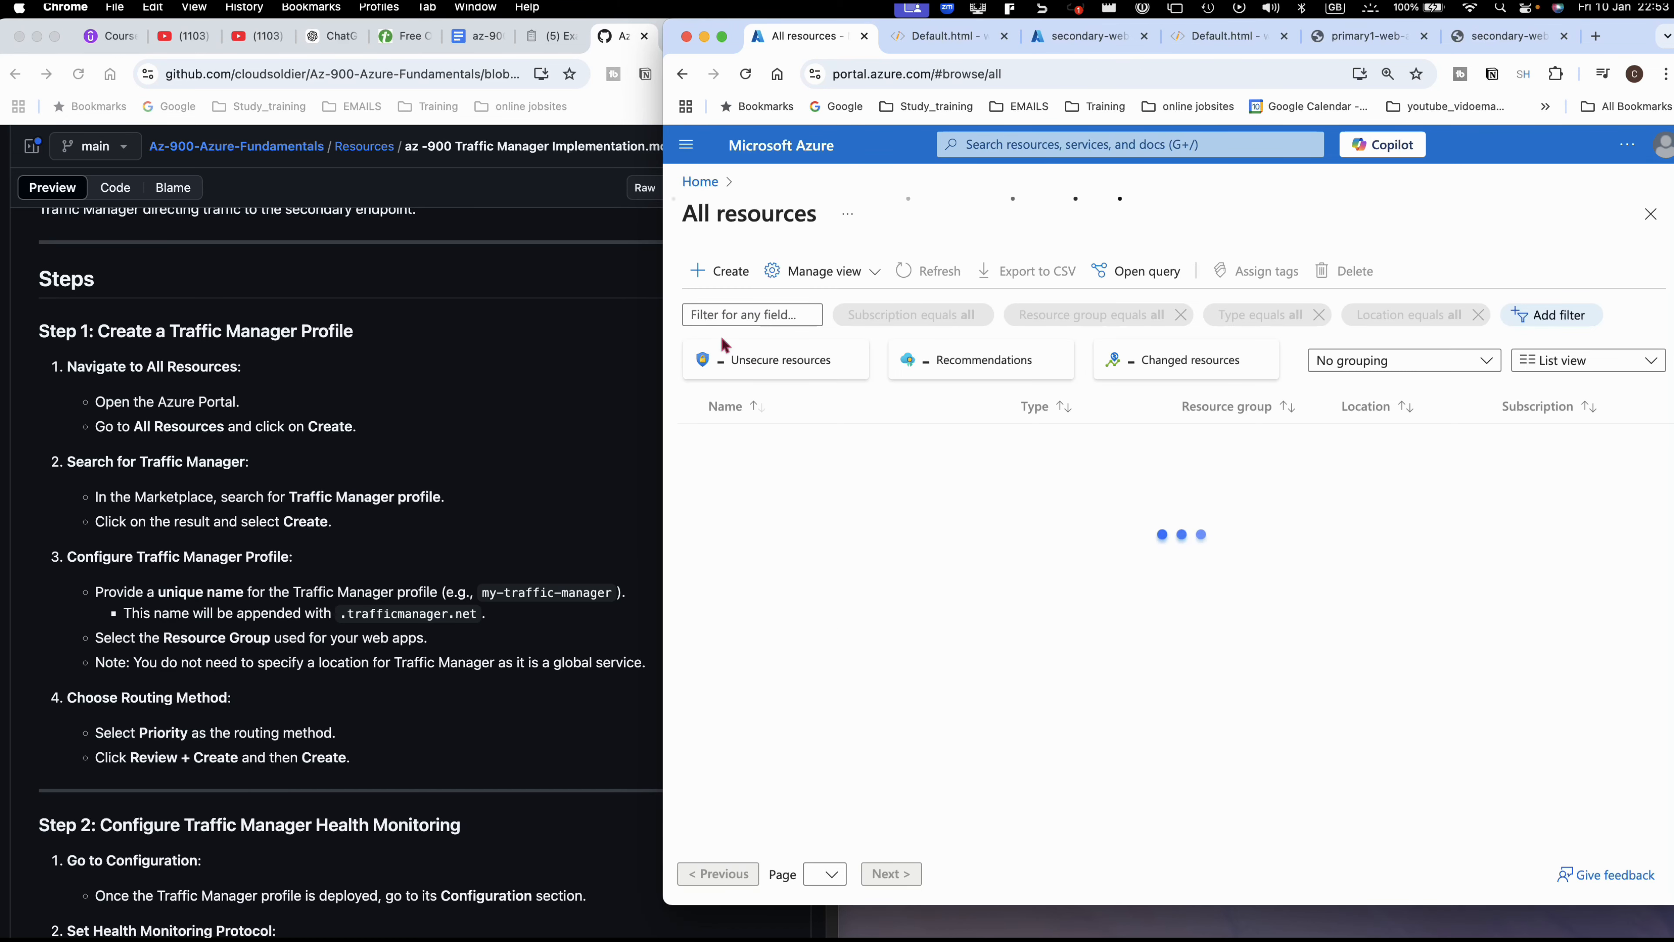
{"action": "left_click", "coordinate": [725, 272]}
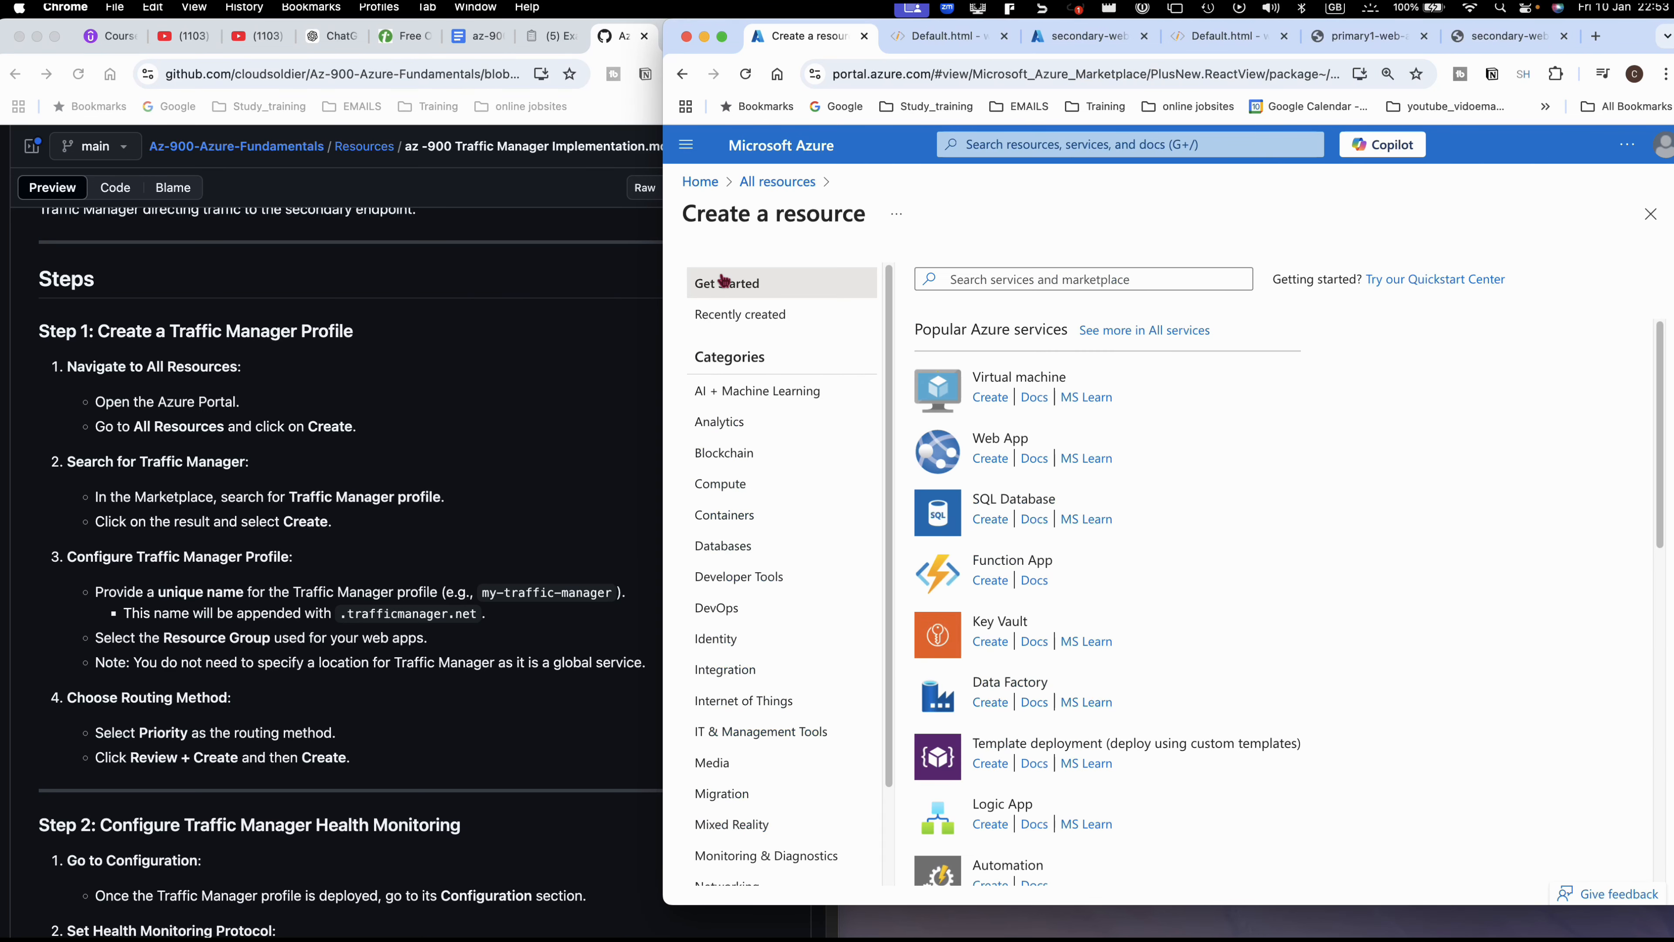
- Search the Azure Marketplace for "traffic manager profile" and bring the matching Microsoft offer into view
{"action": "left_click", "coordinate": [942, 280]}
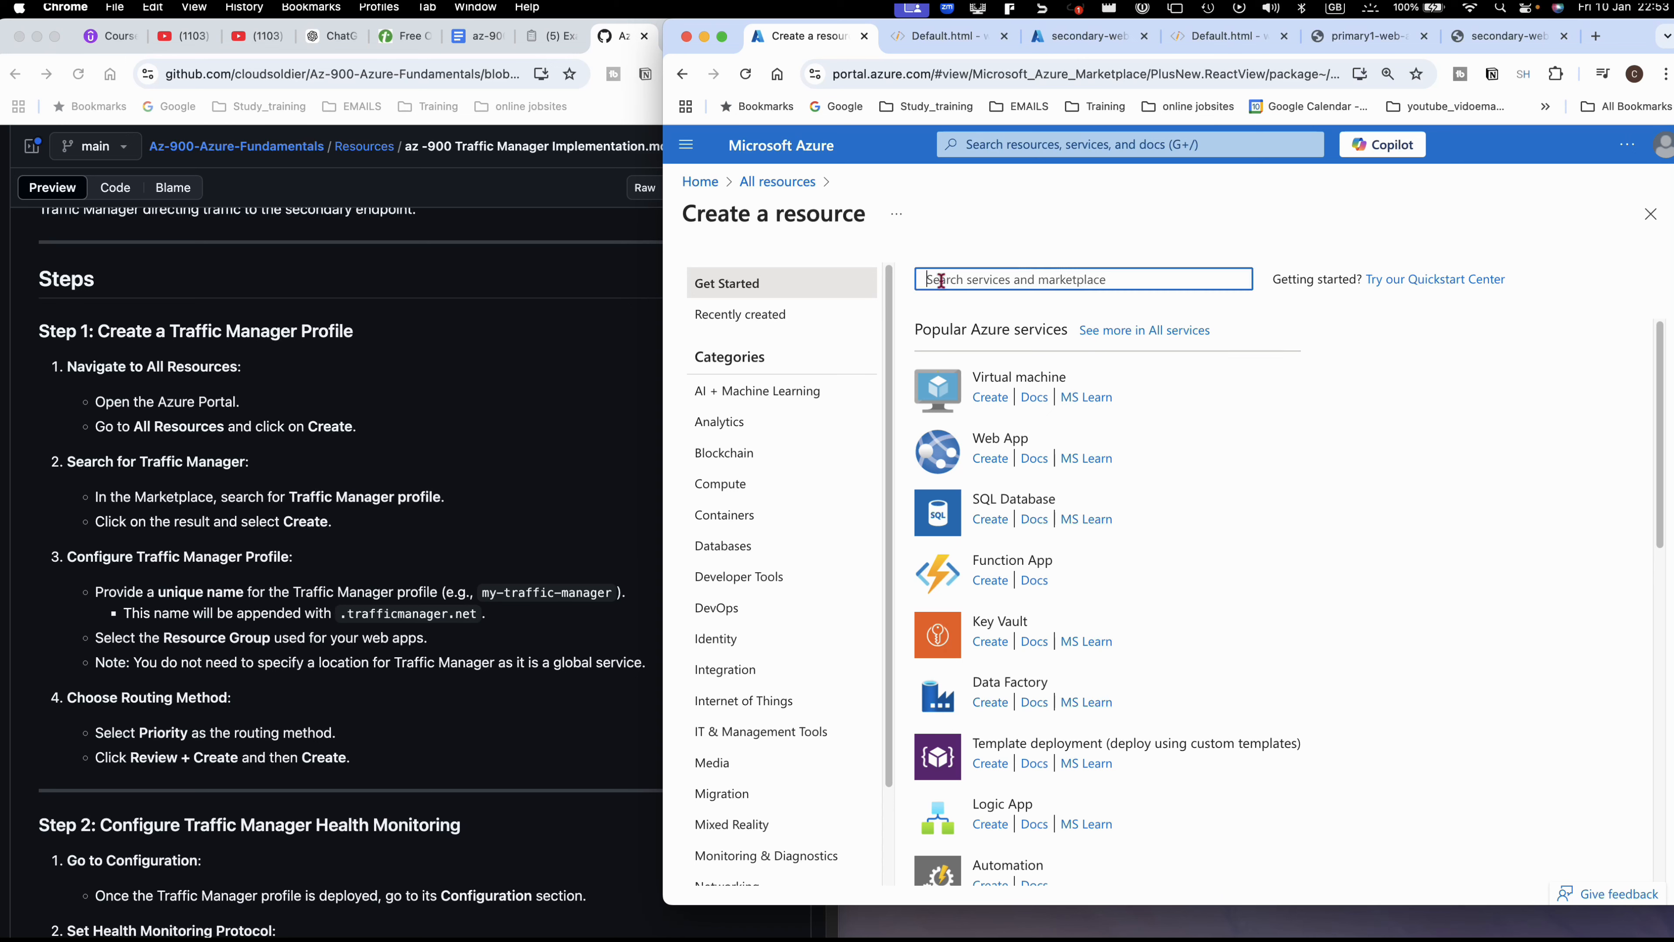
{"action": "type", "text": "Traffic"}
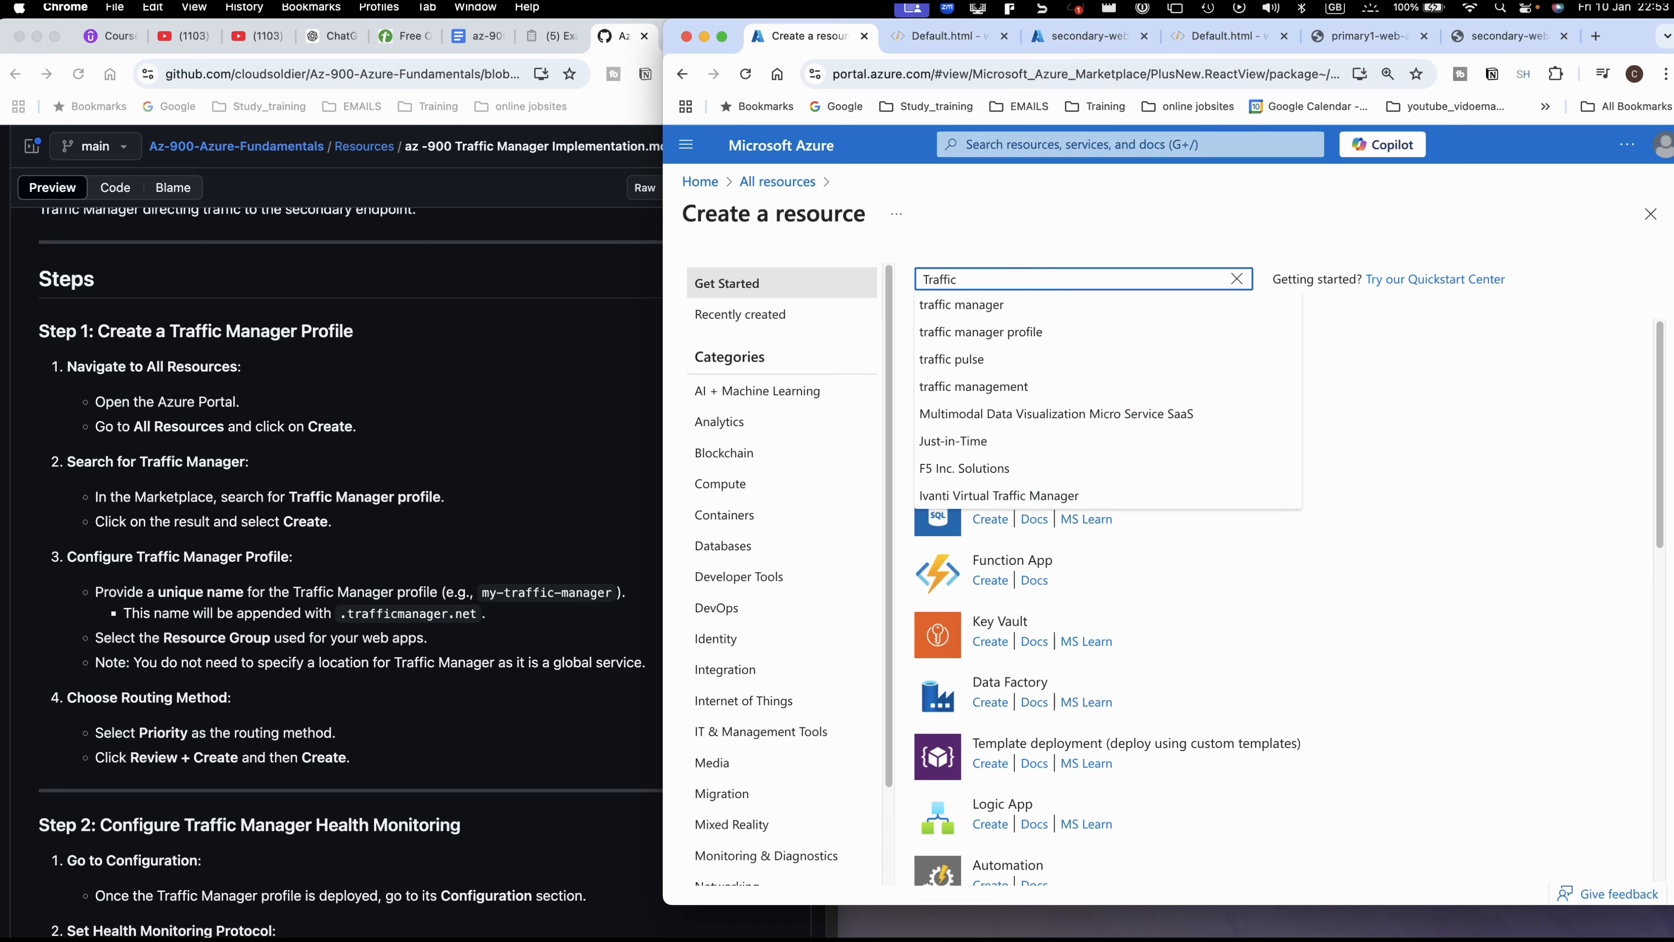
{"action": "left_click", "coordinate": [944, 333]}
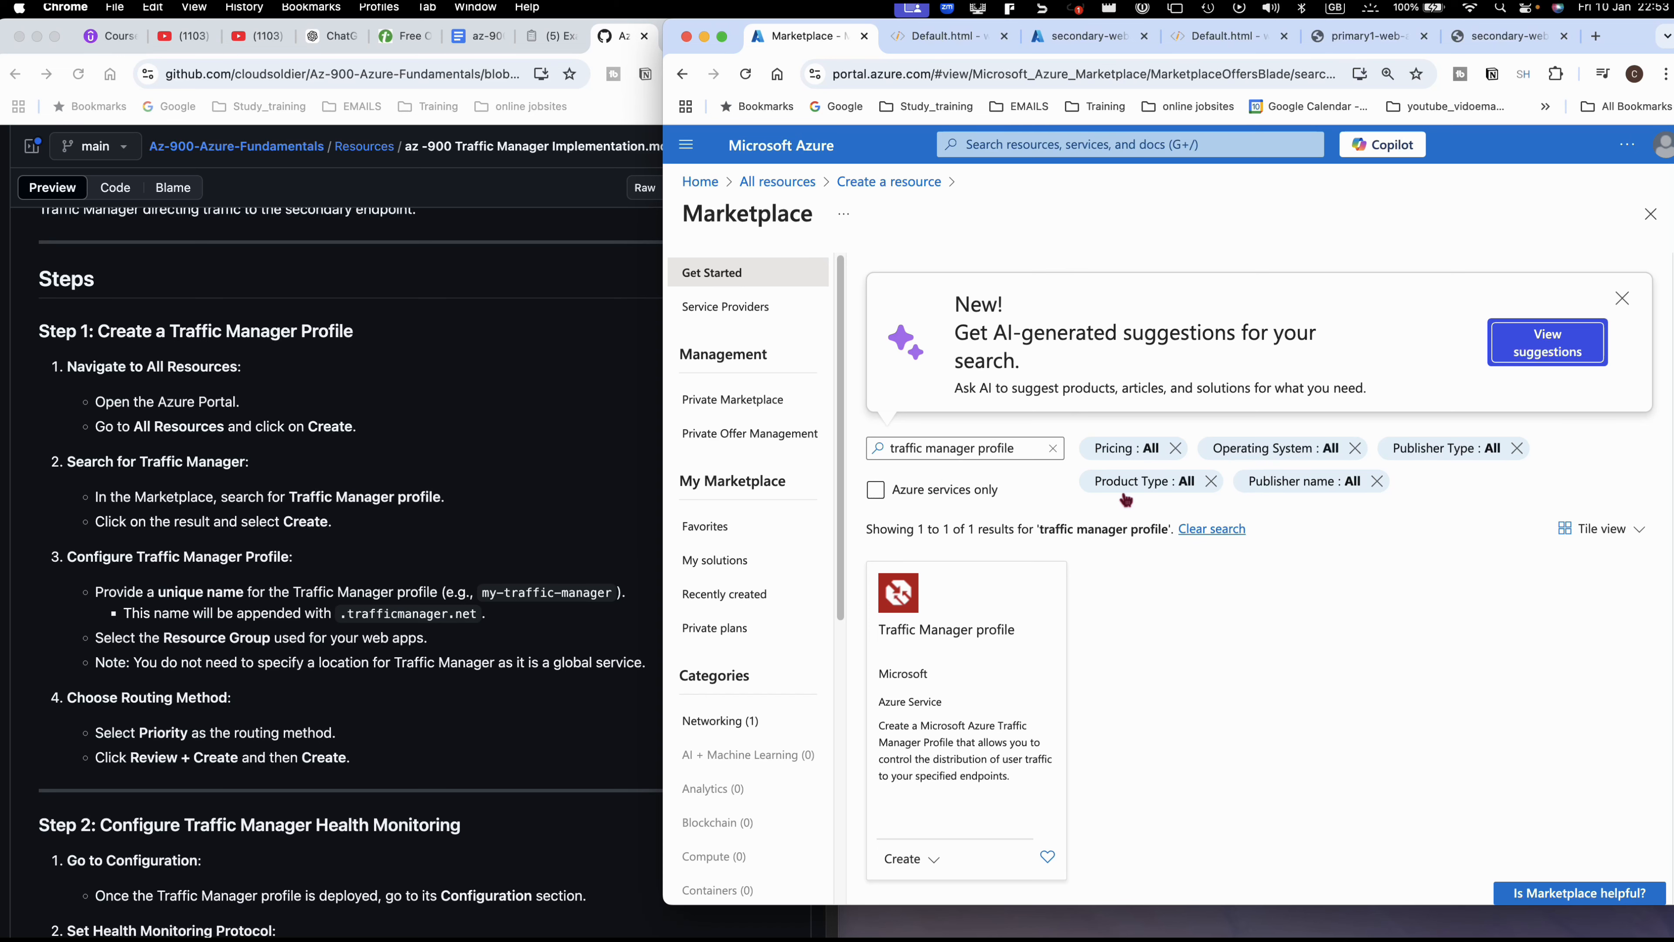
{"action": "scroll", "coordinate": [1084, 709], "scroll_direction": "down", "scroll_amount": 2}
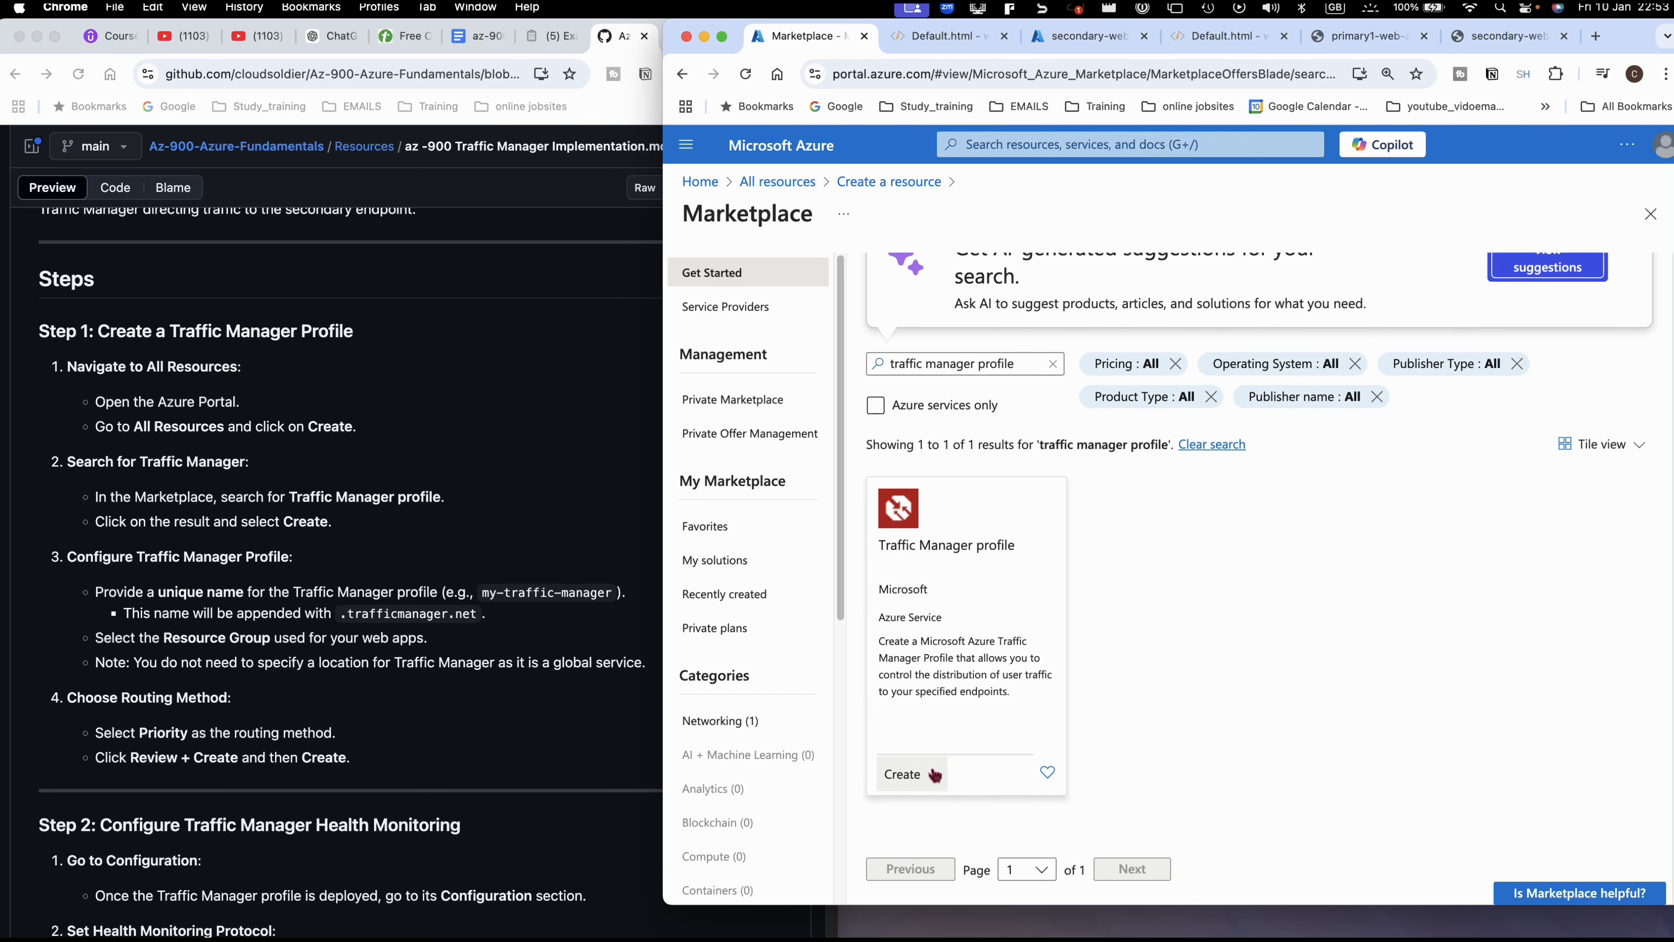
- Start creating a Traffic Manager profile from the Marketplace offer and name it my-traffic-manager1212
{"action": "left_click", "coordinate": [891, 780]}
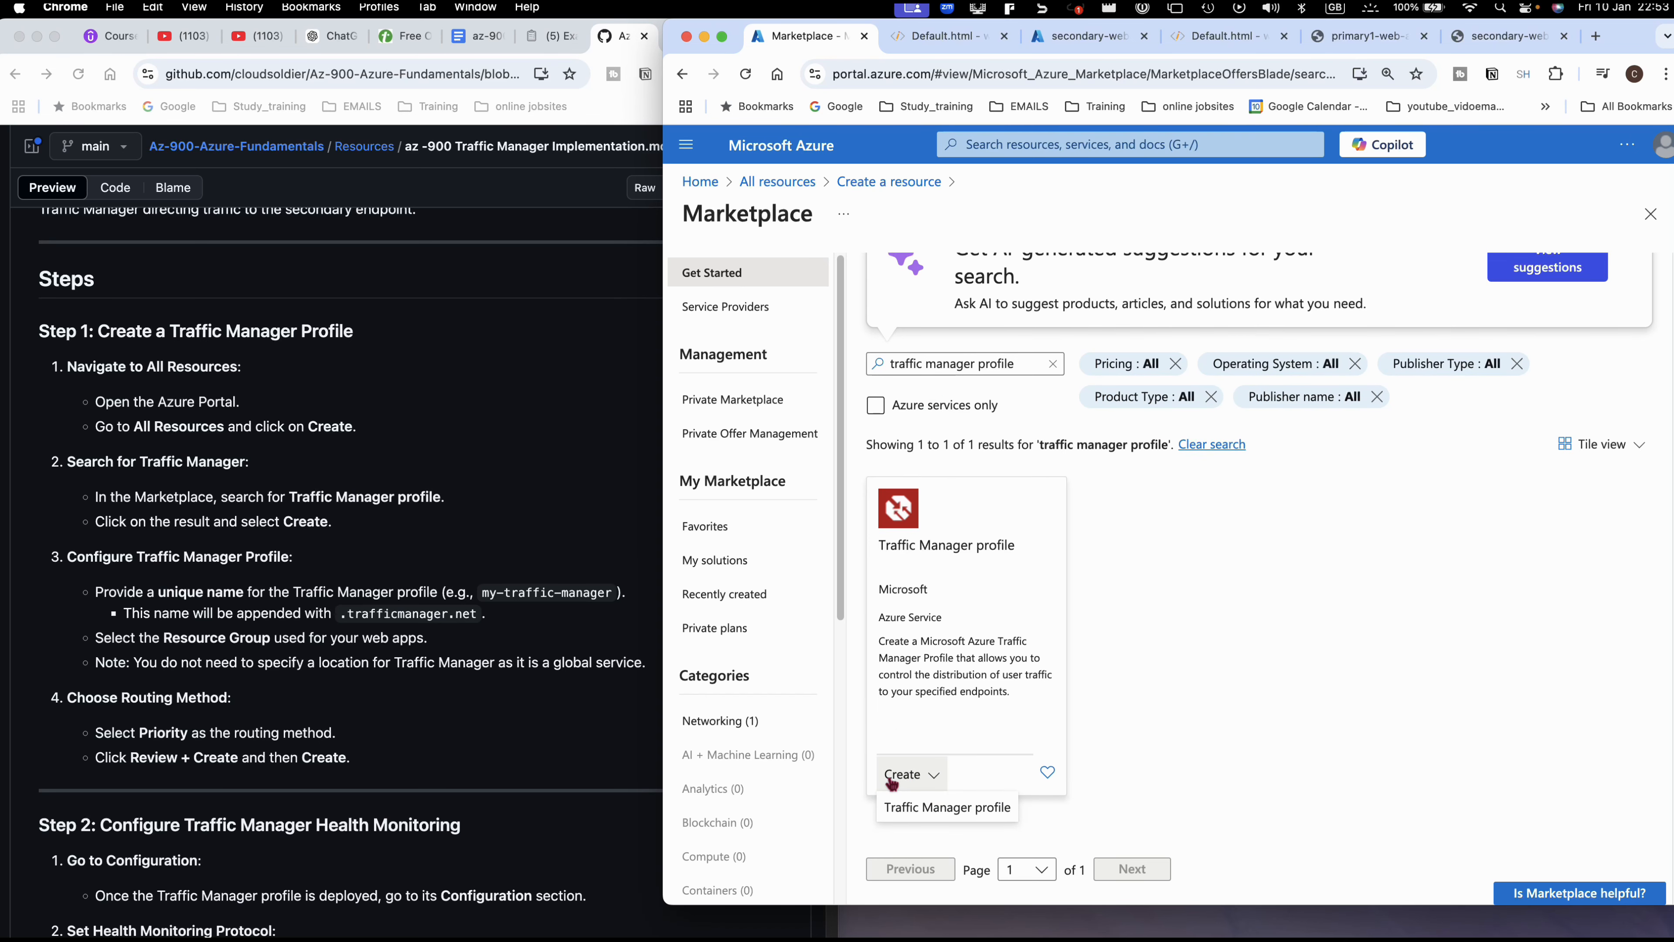
{"action": "left_click", "coordinate": [931, 809]}
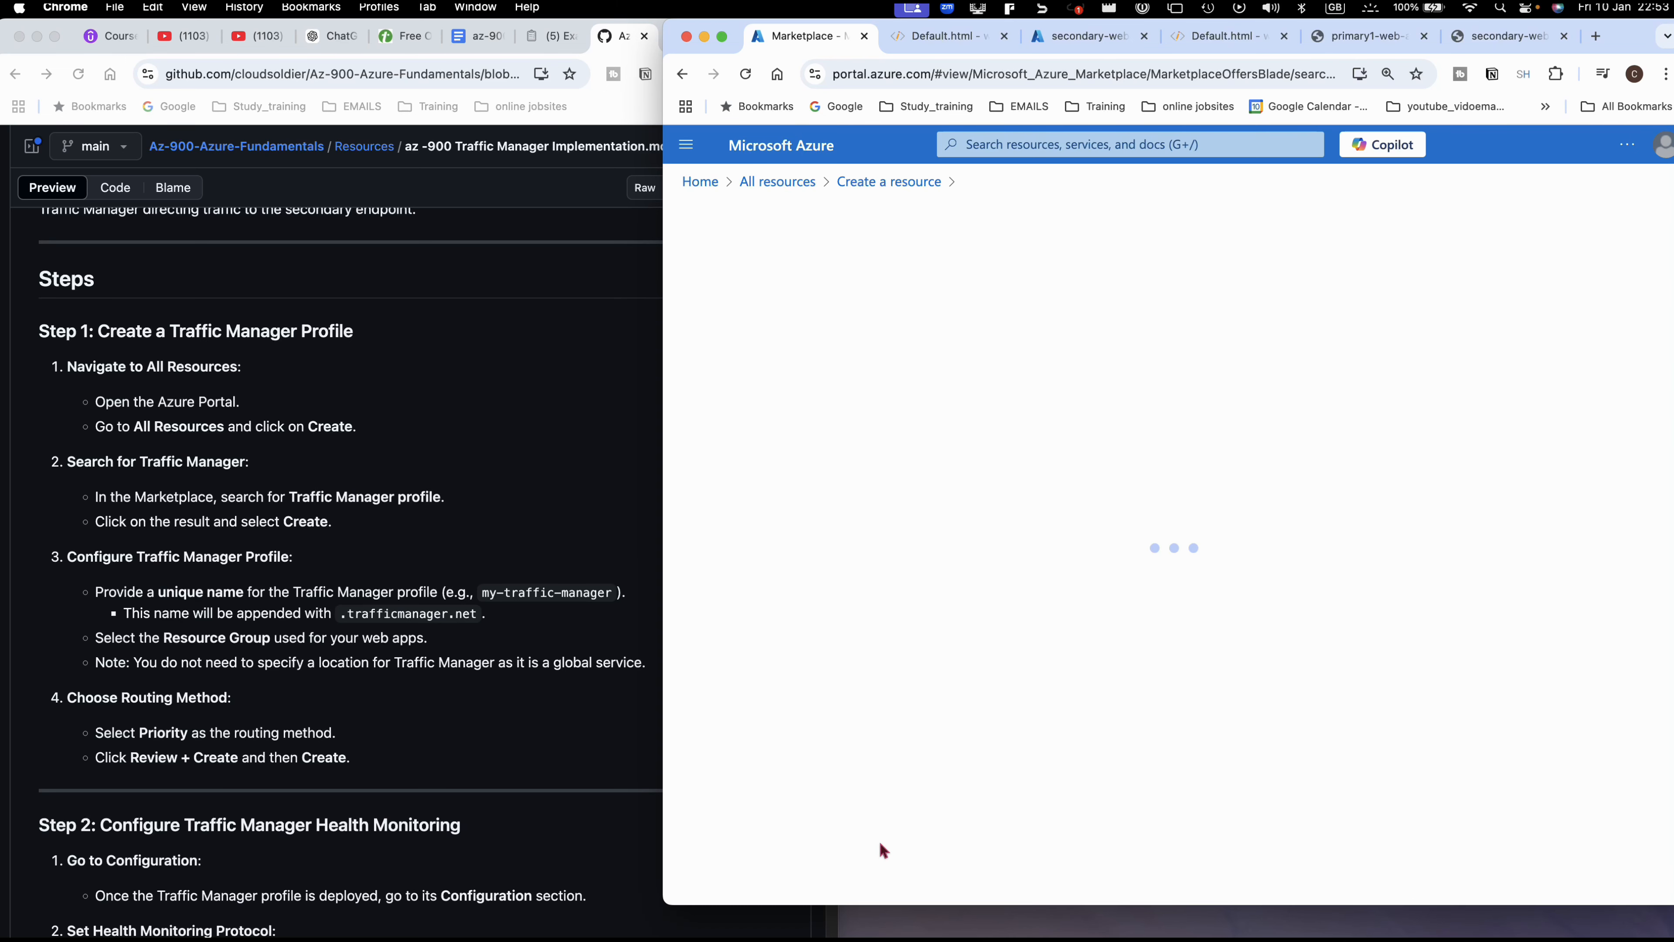
{"action": "scroll", "coordinate": [380, 653], "scroll_direction": "down", "scroll_amount": 5}
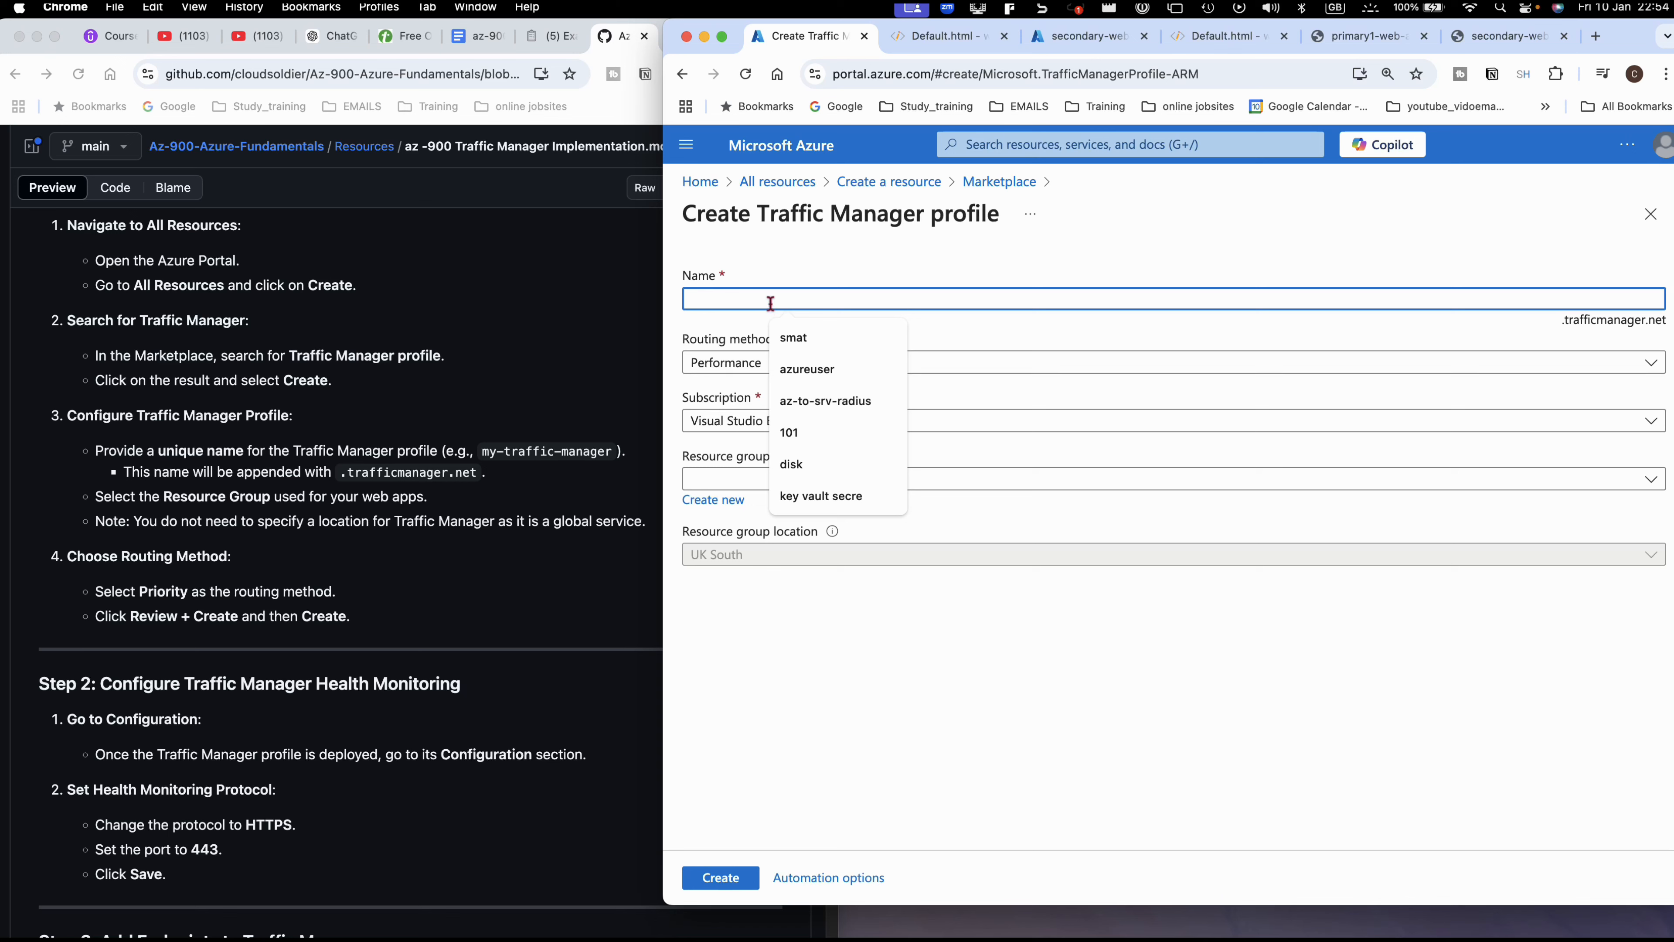
{"action": "type", "text": "my-"}
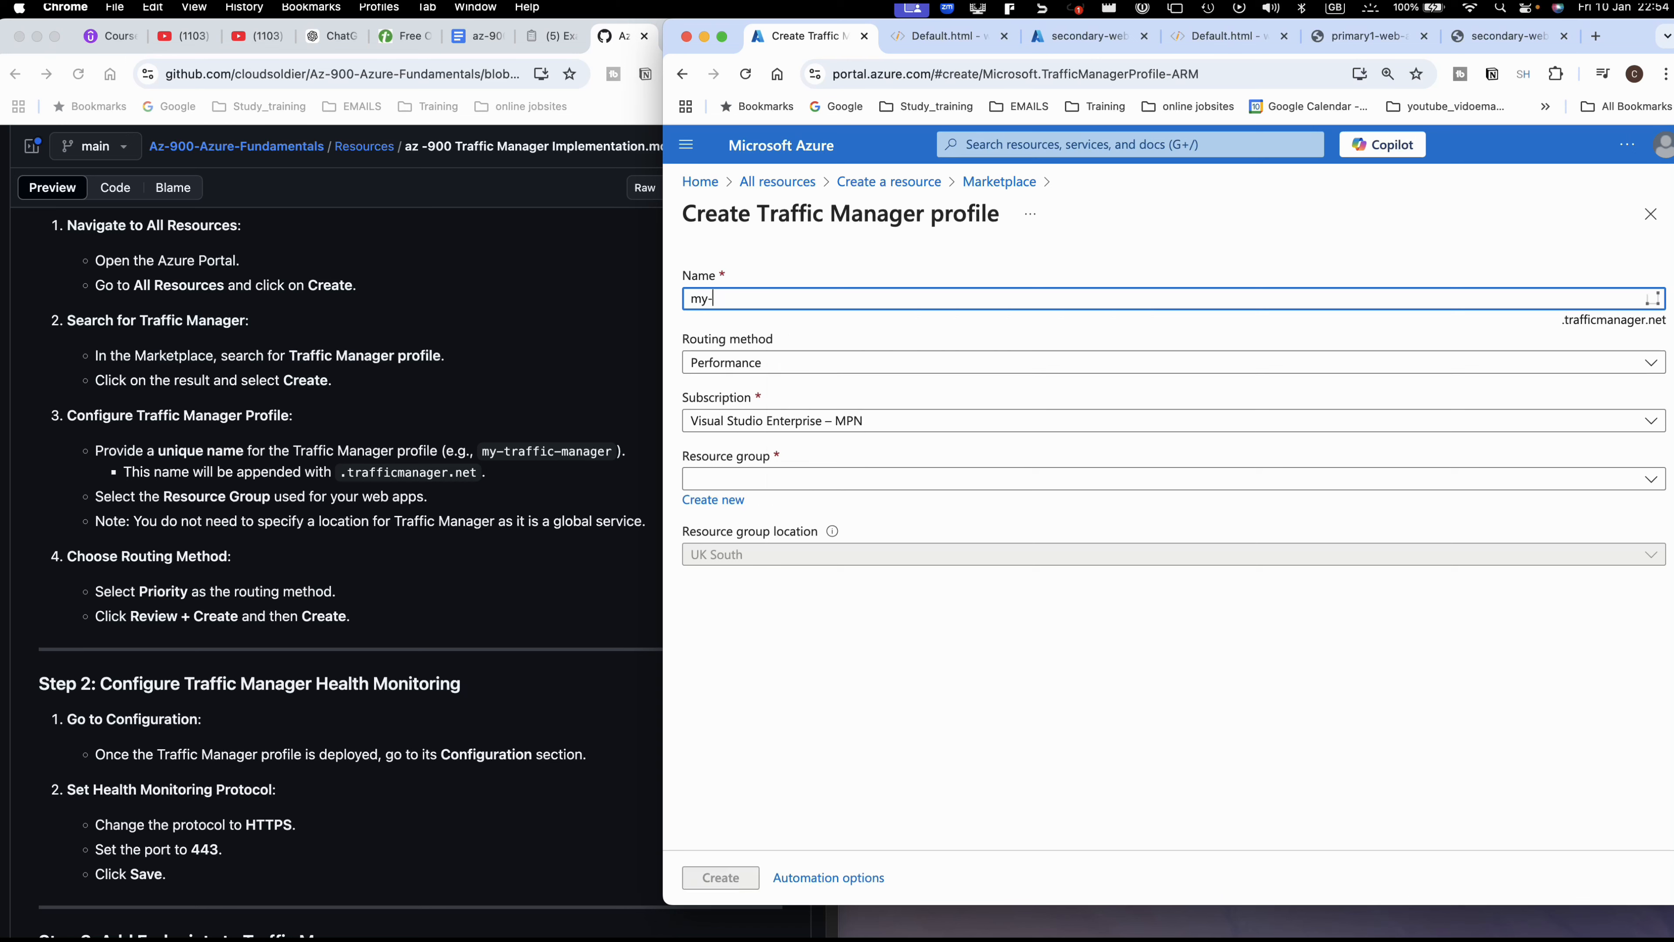
{"action": "type", "text": "traffic-manager"}
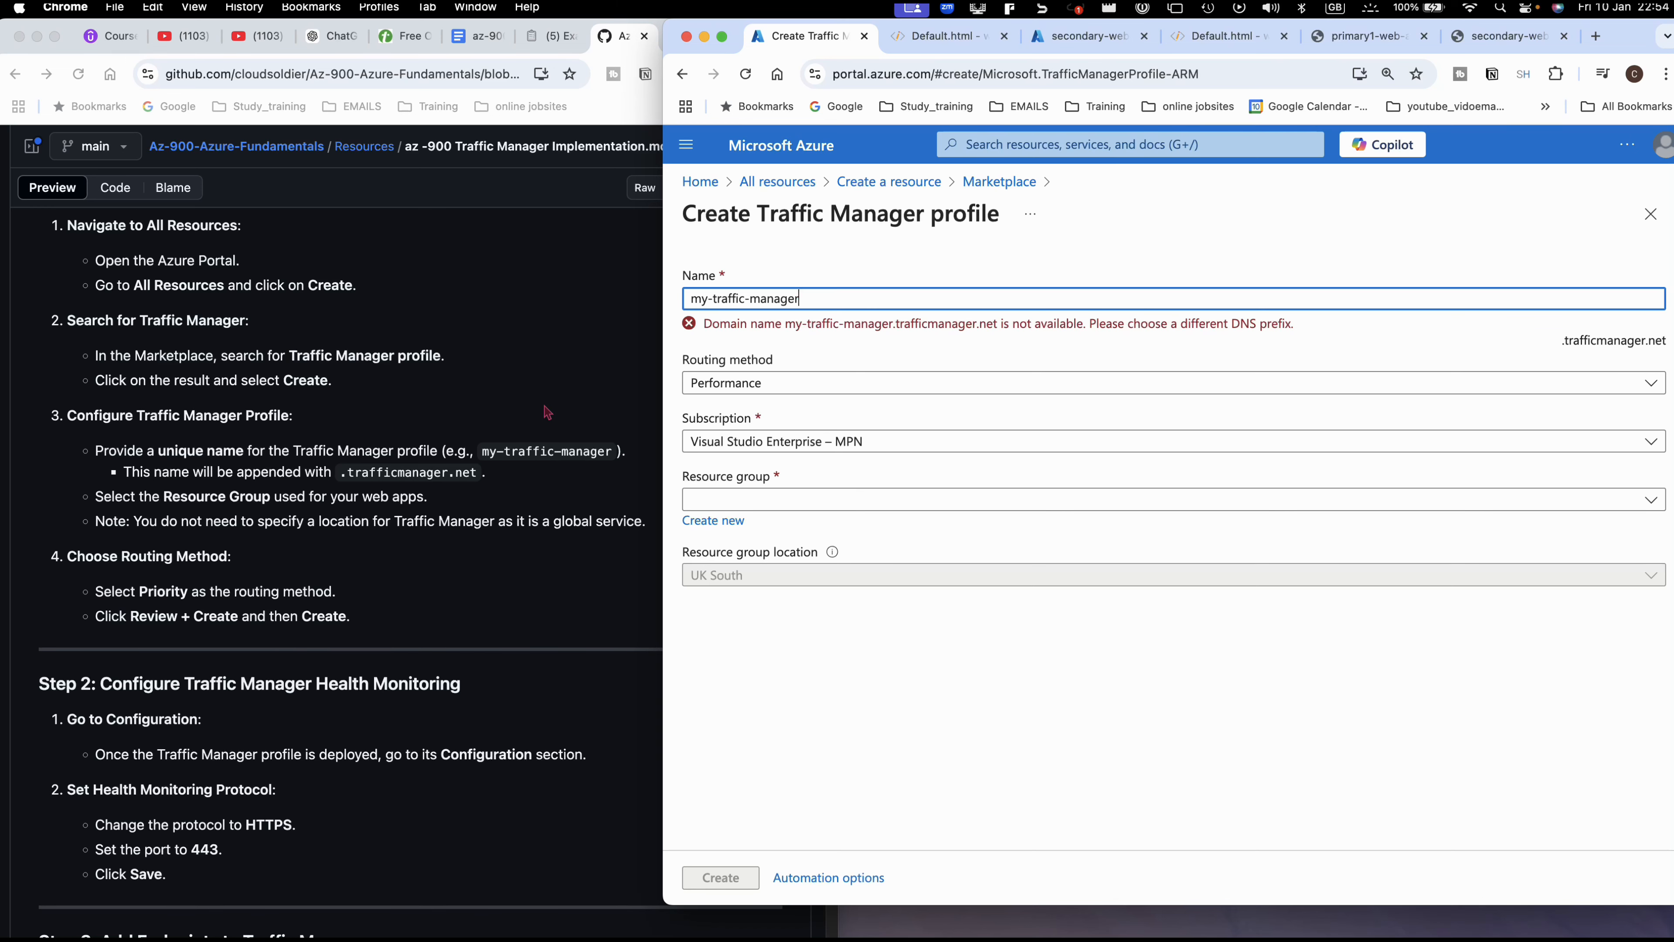
{"action": "type", "text": "1212"}
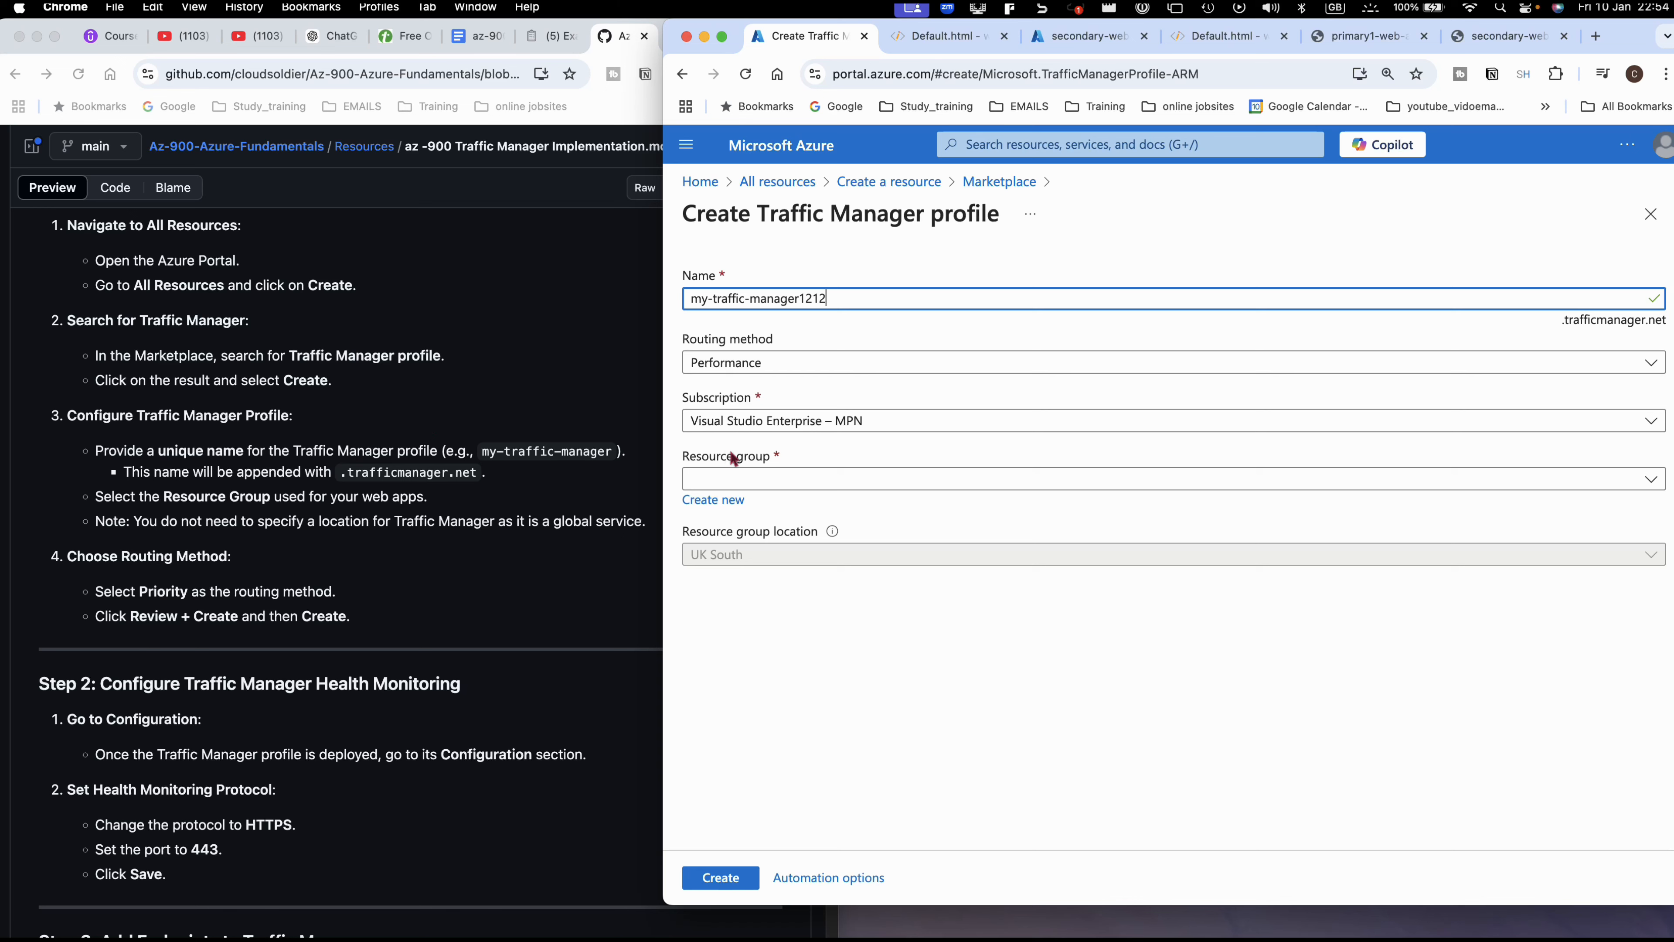
- Assign the new profile to the trafficmanagerrg1 resource group and set its routing method to Priority
{"action": "left_click", "coordinate": [755, 479]}
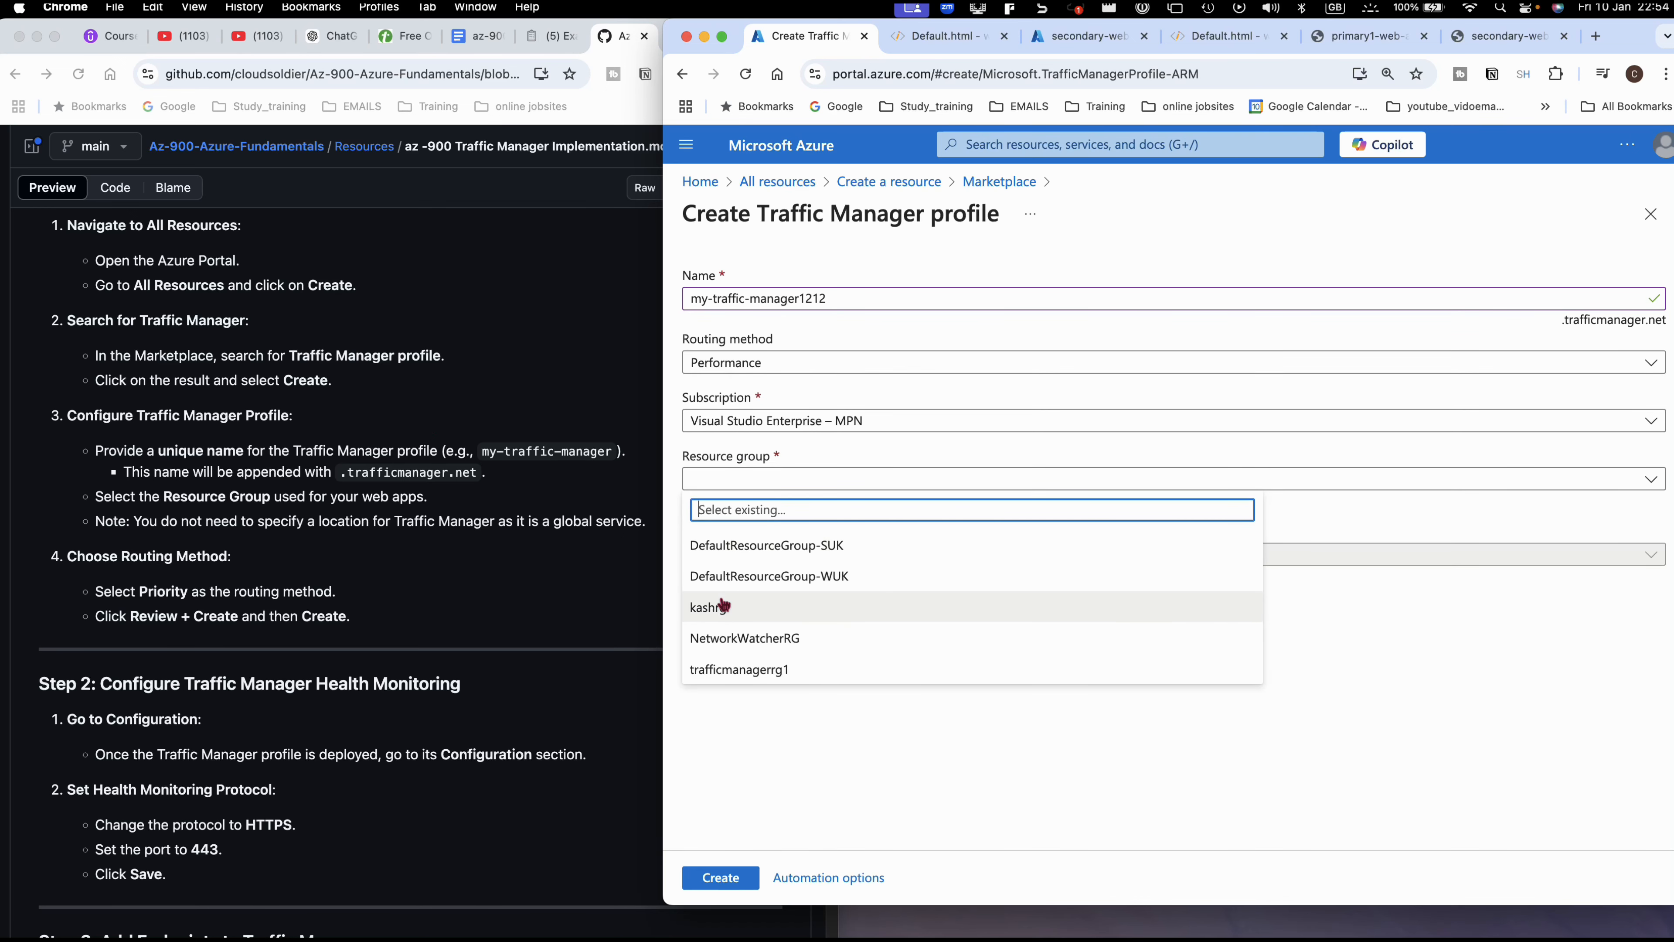
{"action": "left_click", "coordinate": [743, 674]}
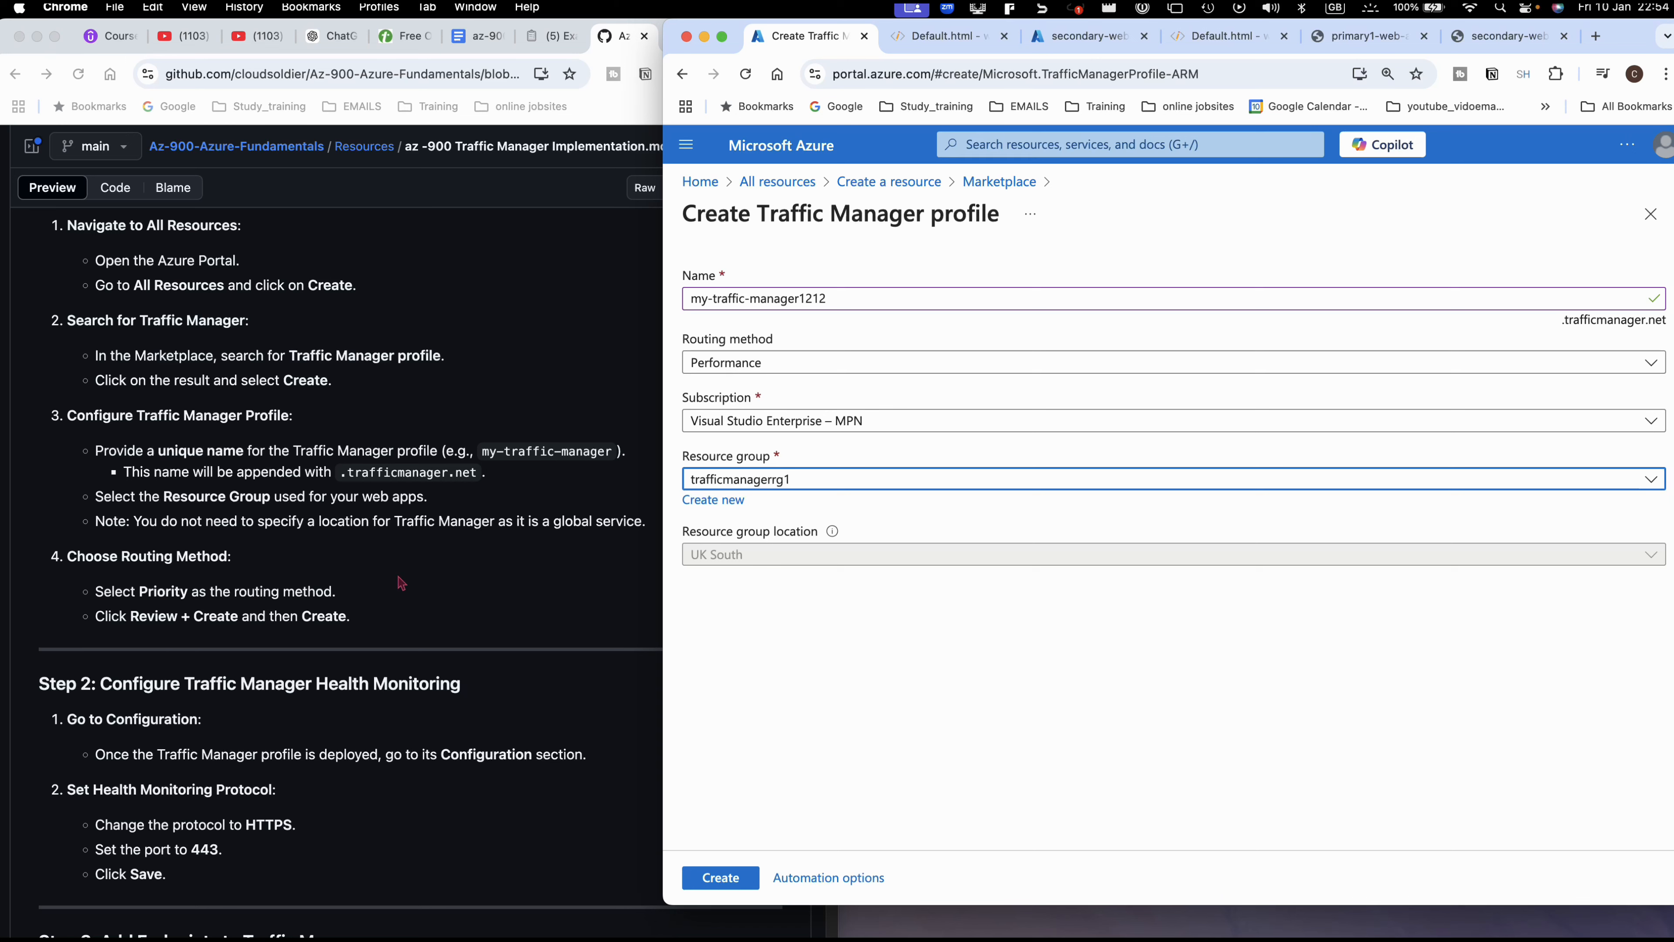
{"action": "left_click", "coordinate": [727, 568]}
{"action": "left_click", "coordinate": [727, 605]}
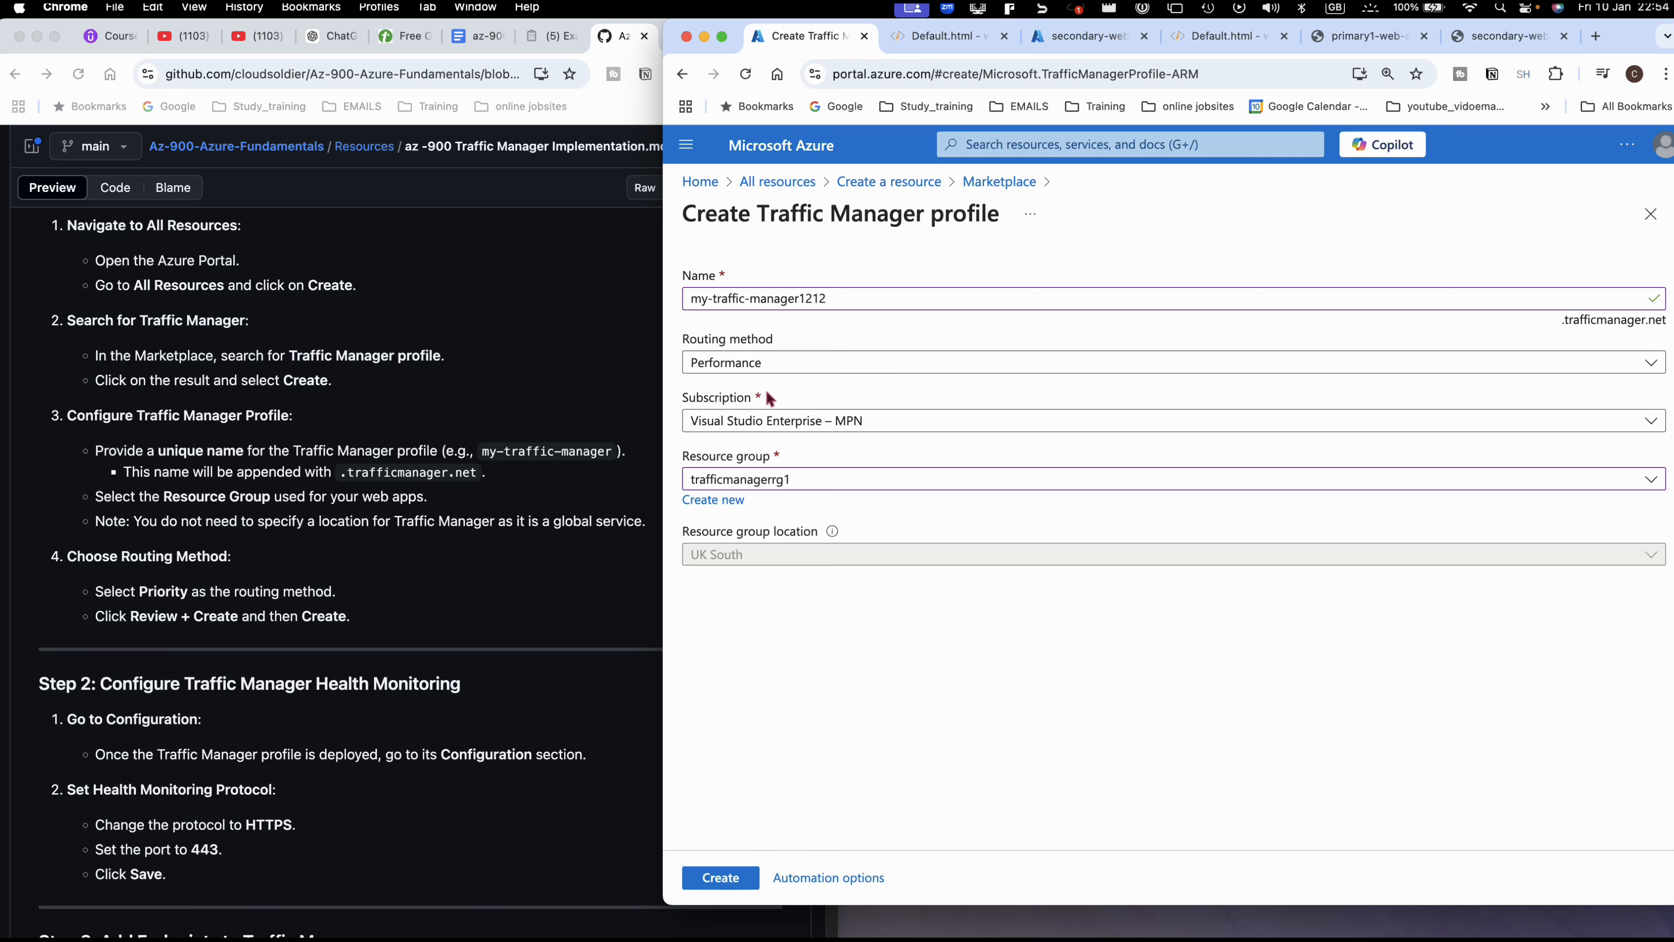
{"action": "left_click", "coordinate": [766, 364]}
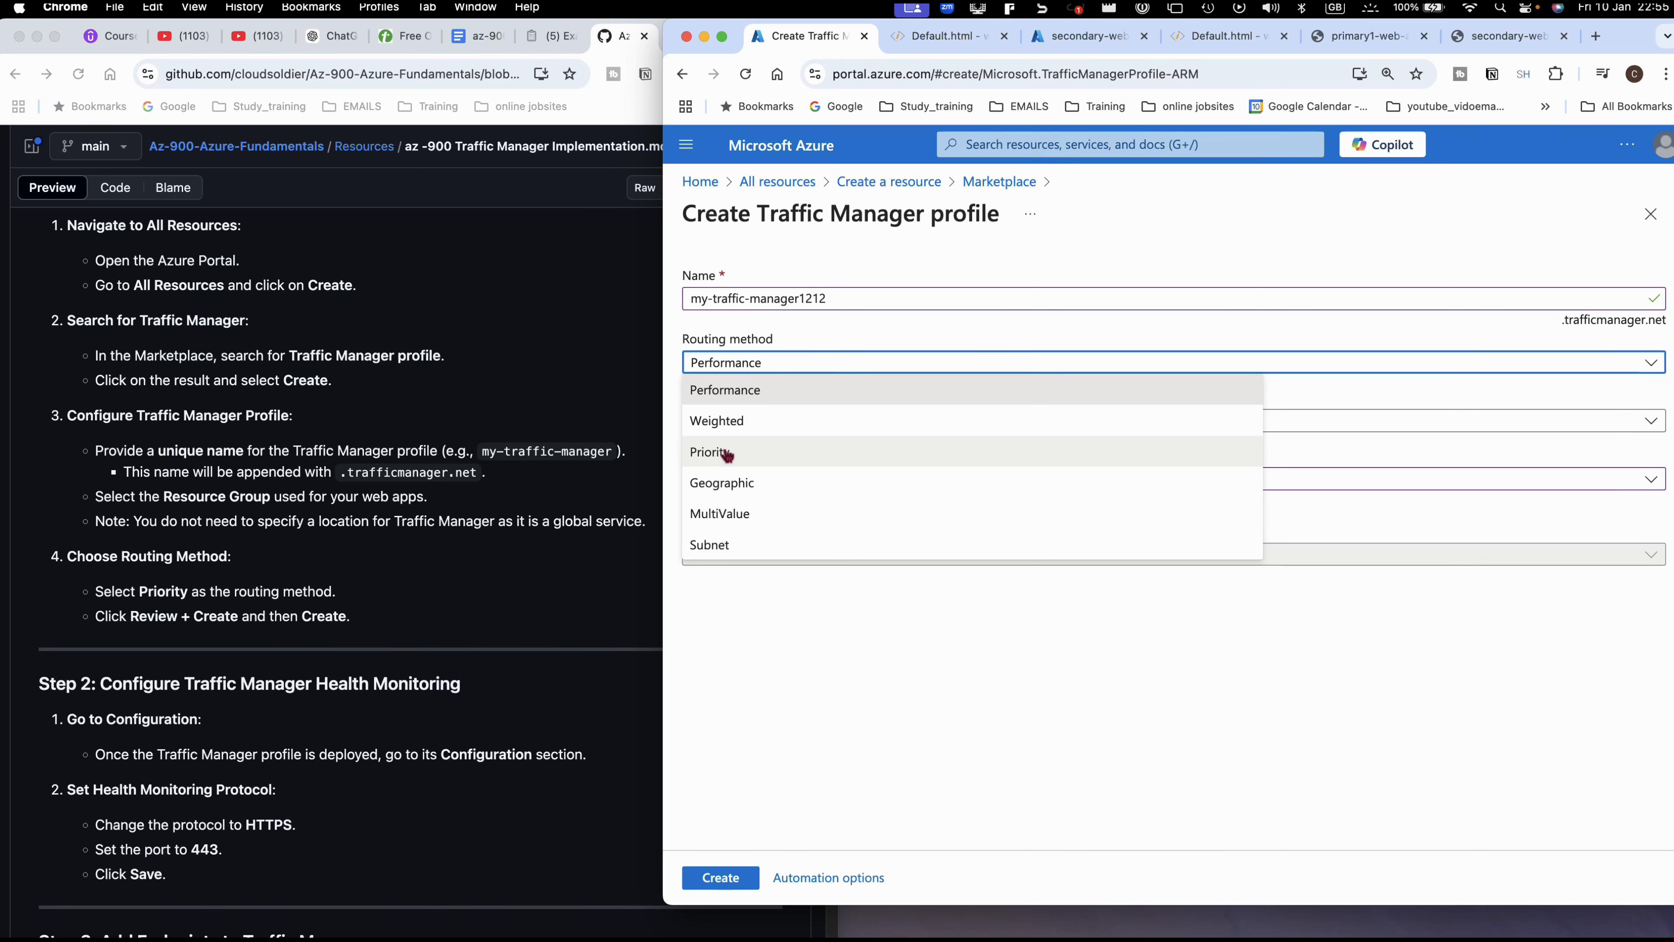
{"action": "left_click", "coordinate": [726, 455]}
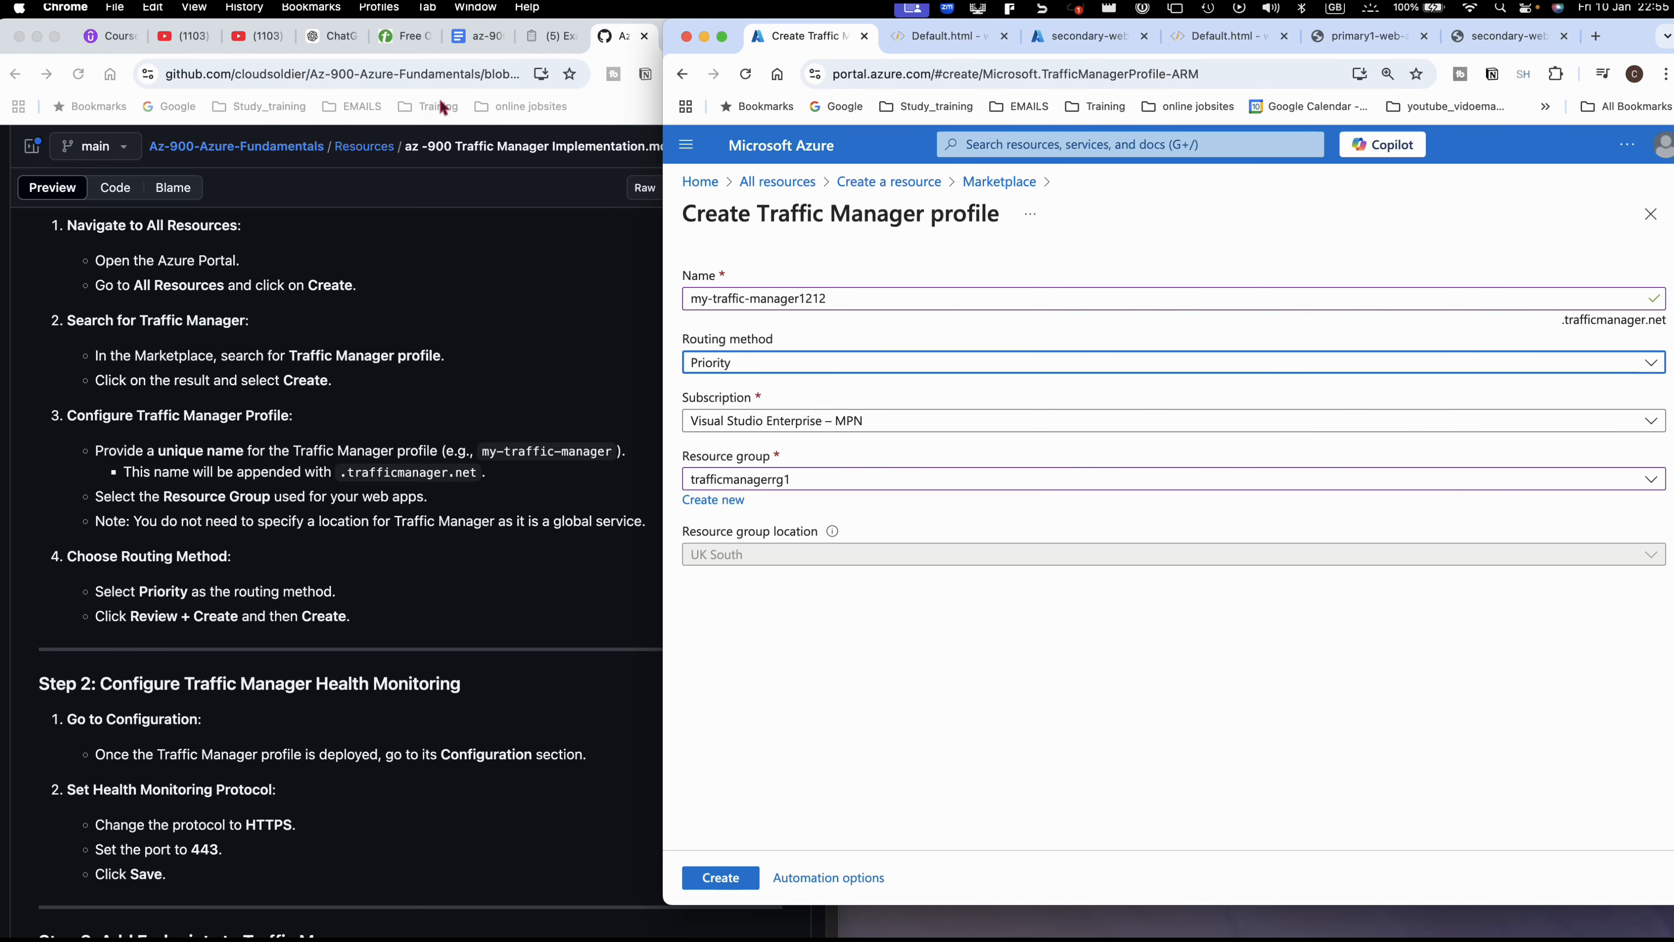
- Annotate the Azure Traffic Manager diagram's endpoints as UKS with priority 1 and UK west with priority 2, and clear the annotations
{"action": "left_click", "coordinate": [549, 40]}
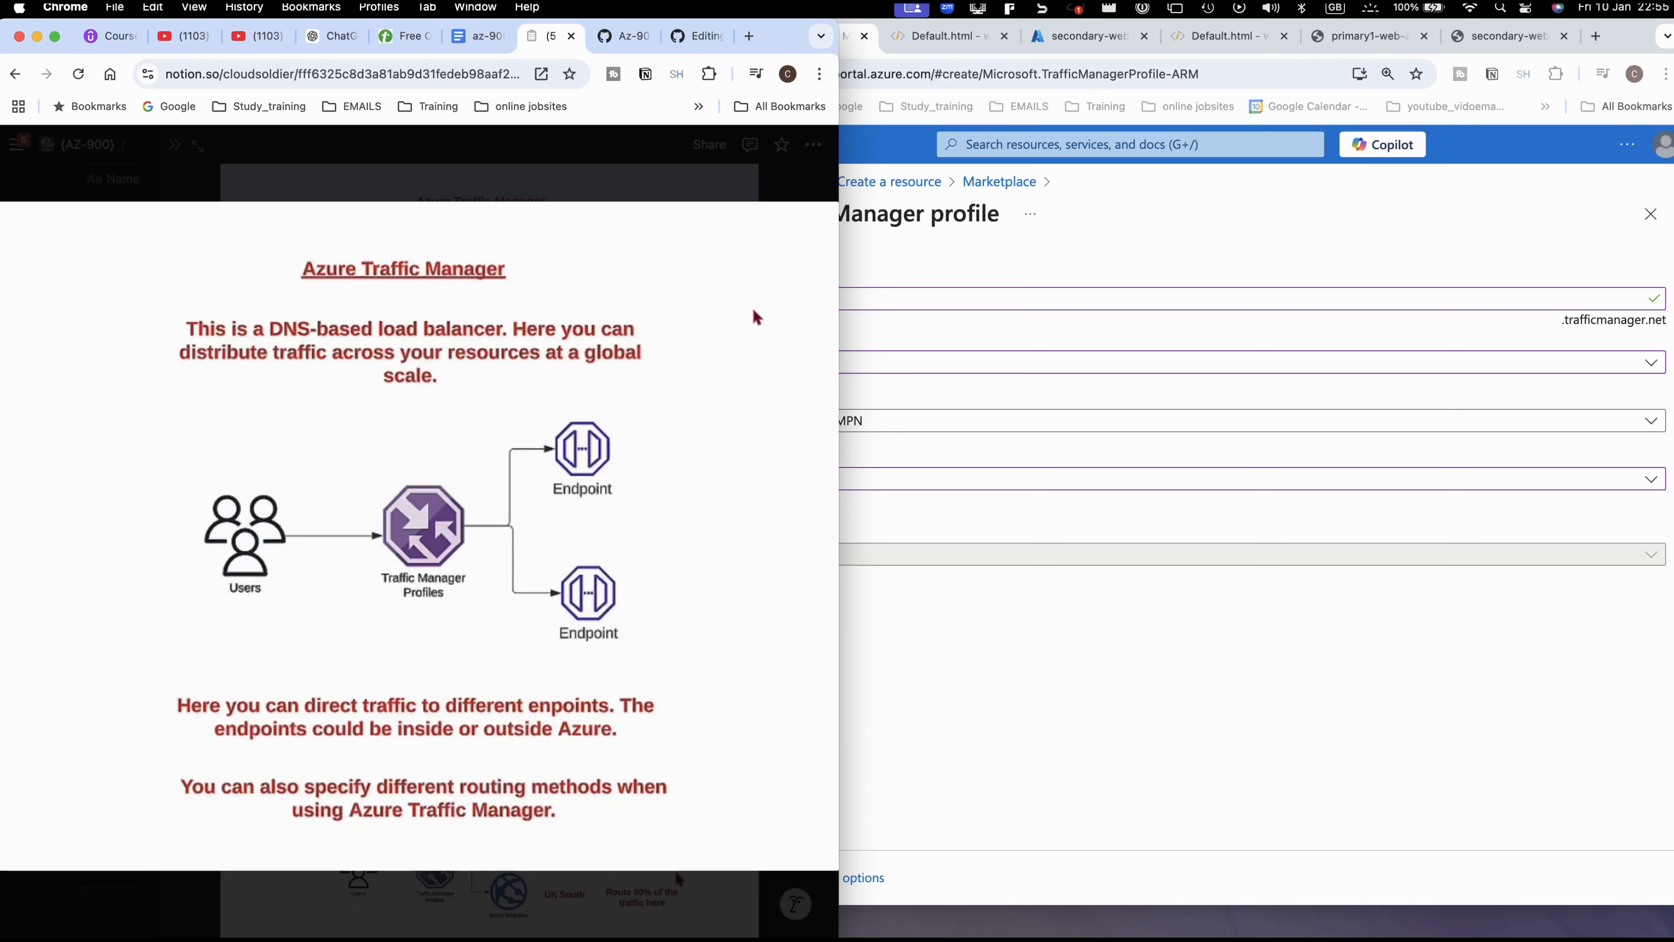
{"action": "mouse_move", "coordinate": [634, 433]}
{"action": "left_mouse_down"}
{"action": "mouse_move", "coordinate": [655, 420]}
{"action": "mouse_move", "coordinate": [671, 436]}
{"action": "mouse_move", "coordinate": [768, 386]}
{"action": "mouse_move", "coordinate": [783, 412]}
{"action": "left_mouse_up"}
{"action": "mouse_move", "coordinate": [658, 603]}
{"action": "left_mouse_down"}
{"action": "mouse_move", "coordinate": [771, 569]}
{"action": "mouse_move", "coordinate": [772, 607]}
{"action": "left_mouse_up"}
{"action": "left_click_drag", "start_coordinate": [747, 551], "coordinate": [791, 572]}
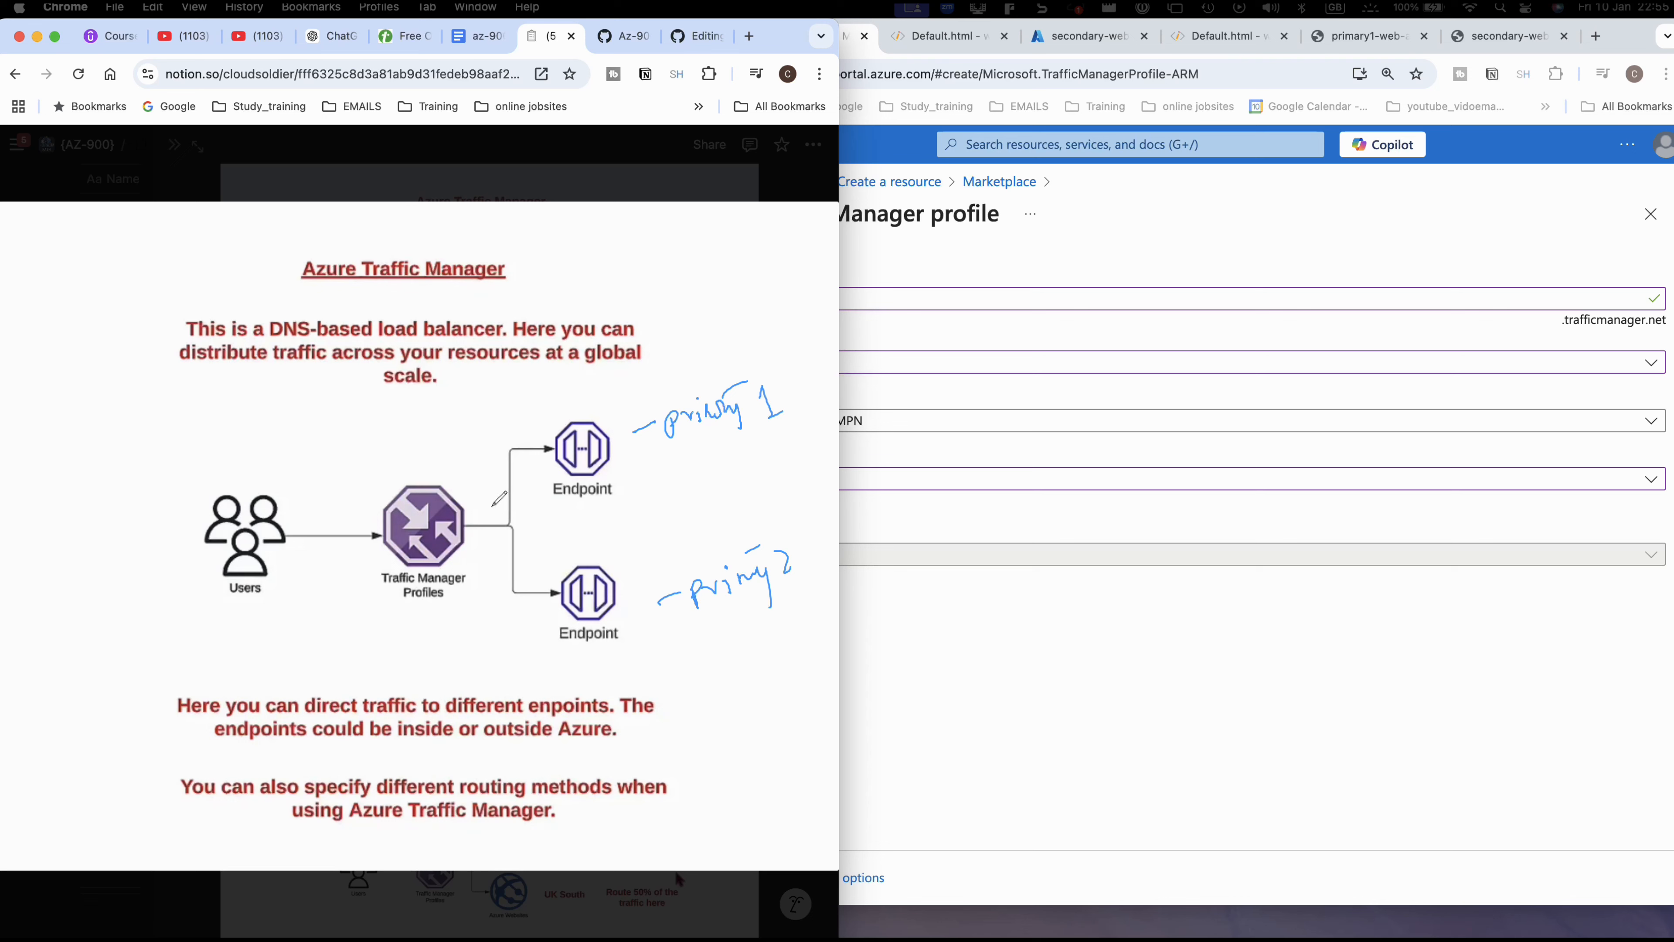
{"action": "mouse_move", "coordinate": [487, 516]}
{"action": "left_mouse_down"}
{"action": "mouse_move", "coordinate": [534, 477]}
{"action": "mouse_move", "coordinate": [545, 496]}
{"action": "left_mouse_up"}
{"action": "left_click_drag", "start_coordinate": [536, 404], "coordinate": [592, 412]}
{"action": "left_click_drag", "start_coordinate": [585, 552], "coordinate": [708, 523]}
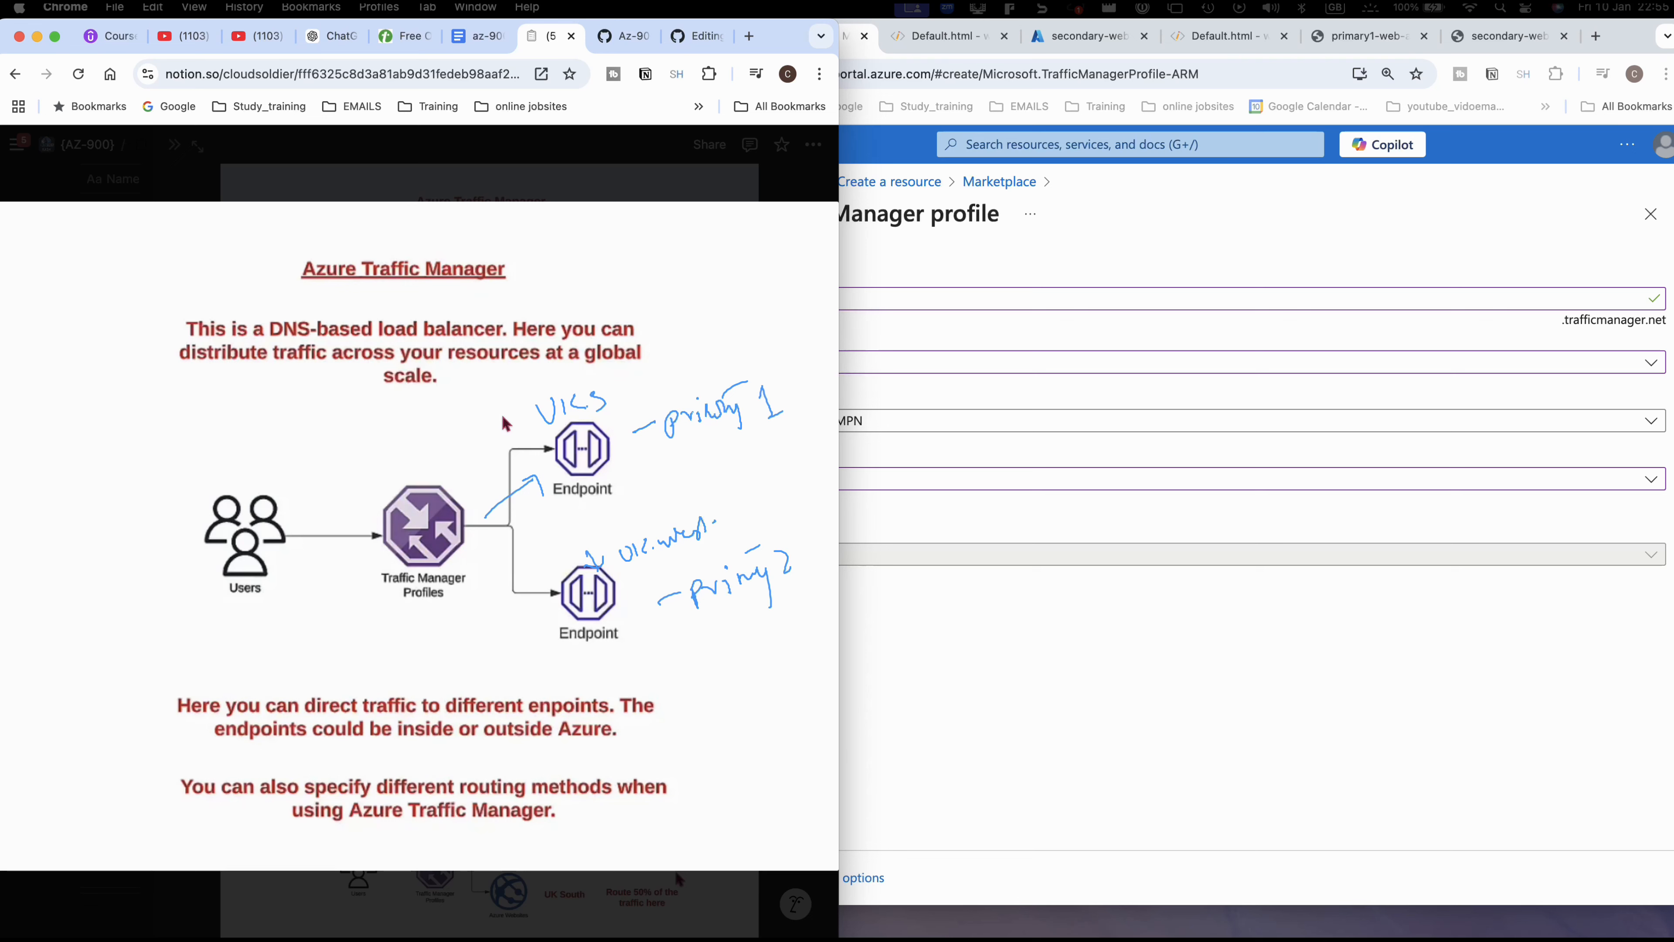
{"action": "left_click", "coordinate": [1014, 666]}
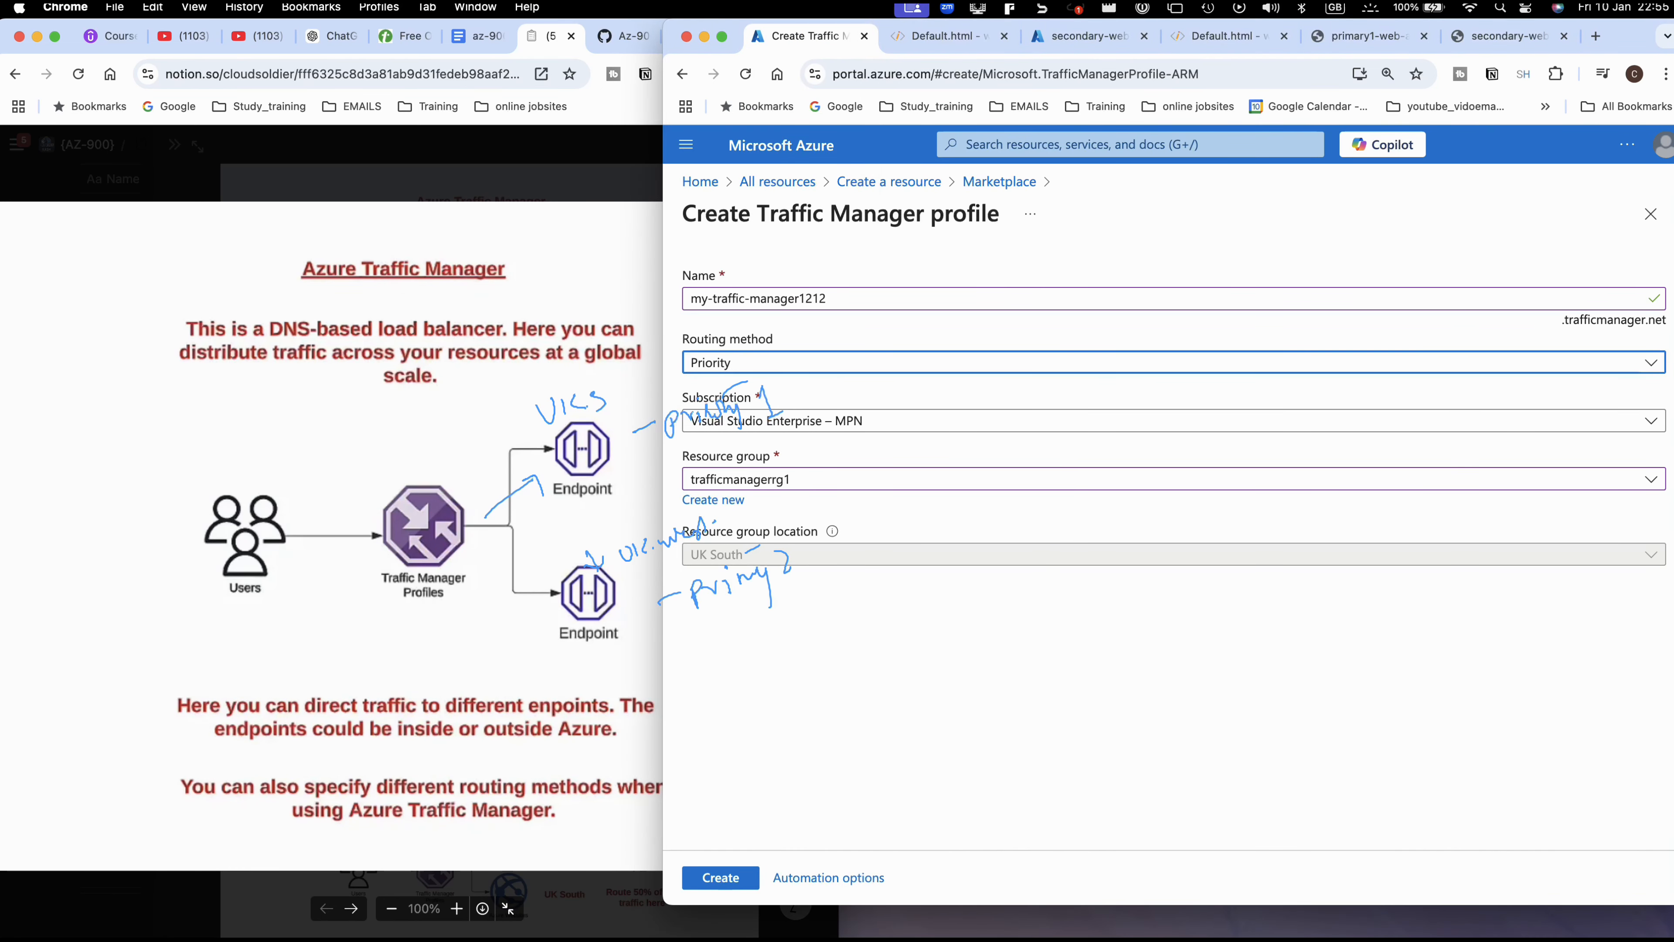
{"action": "key", "text": "Escape"}
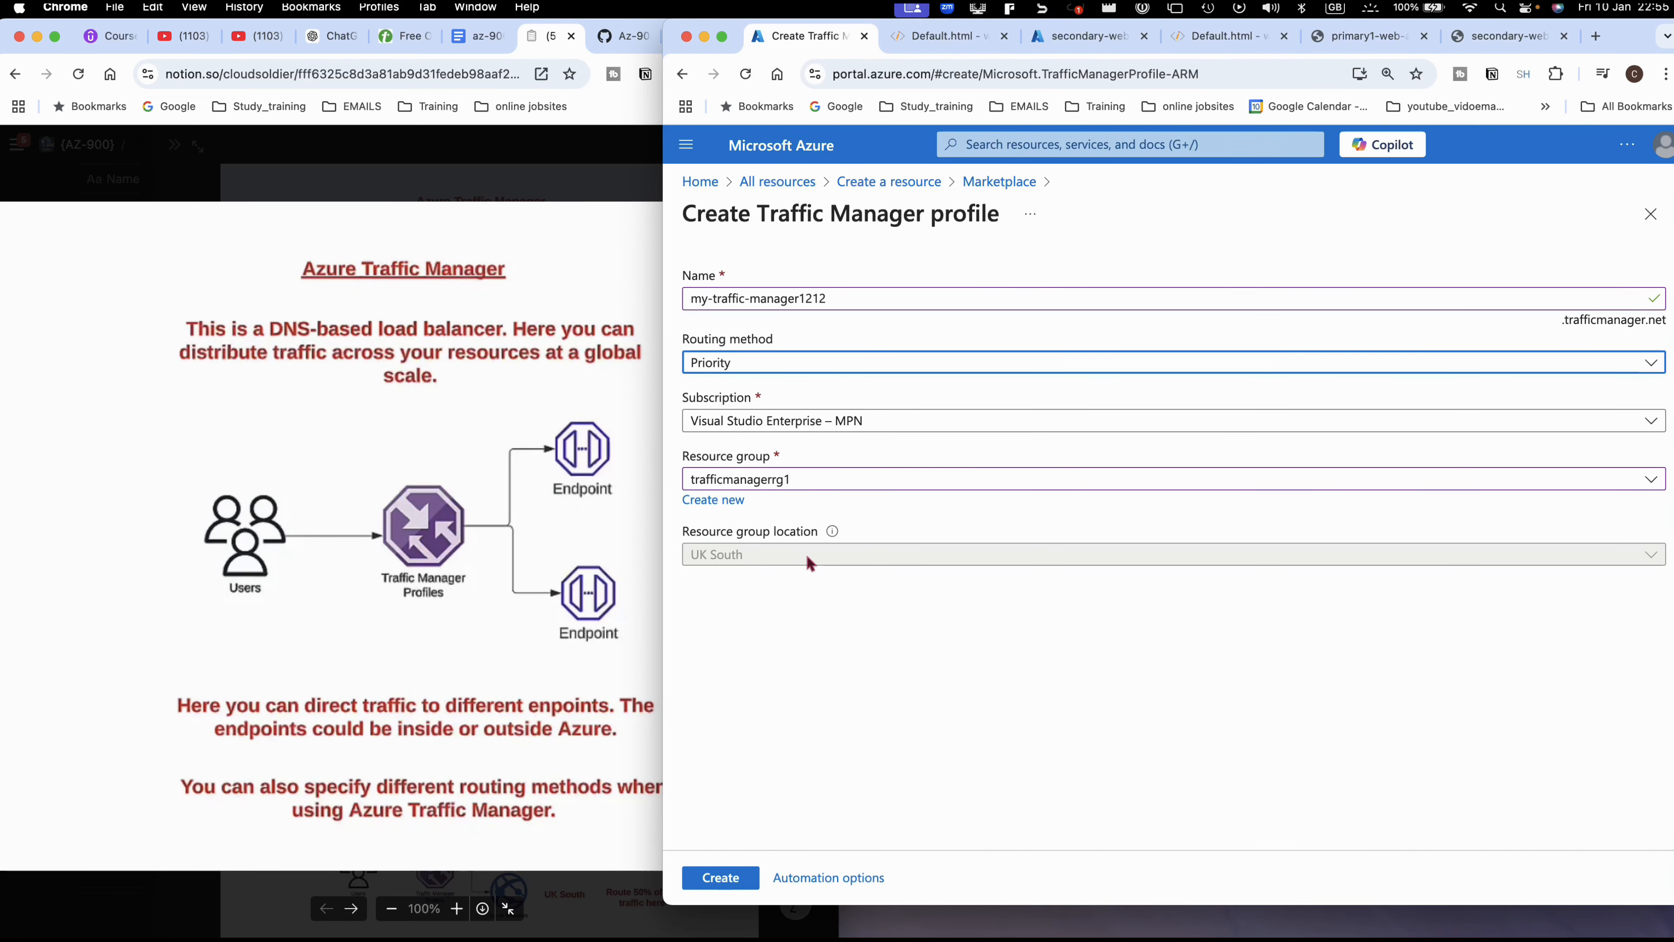
- Review the profile's routing method options and annotate the diagram with Priority, Weighted and a 50% traffic split between the endpoints
{"action": "left_click", "coordinate": [712, 364]}
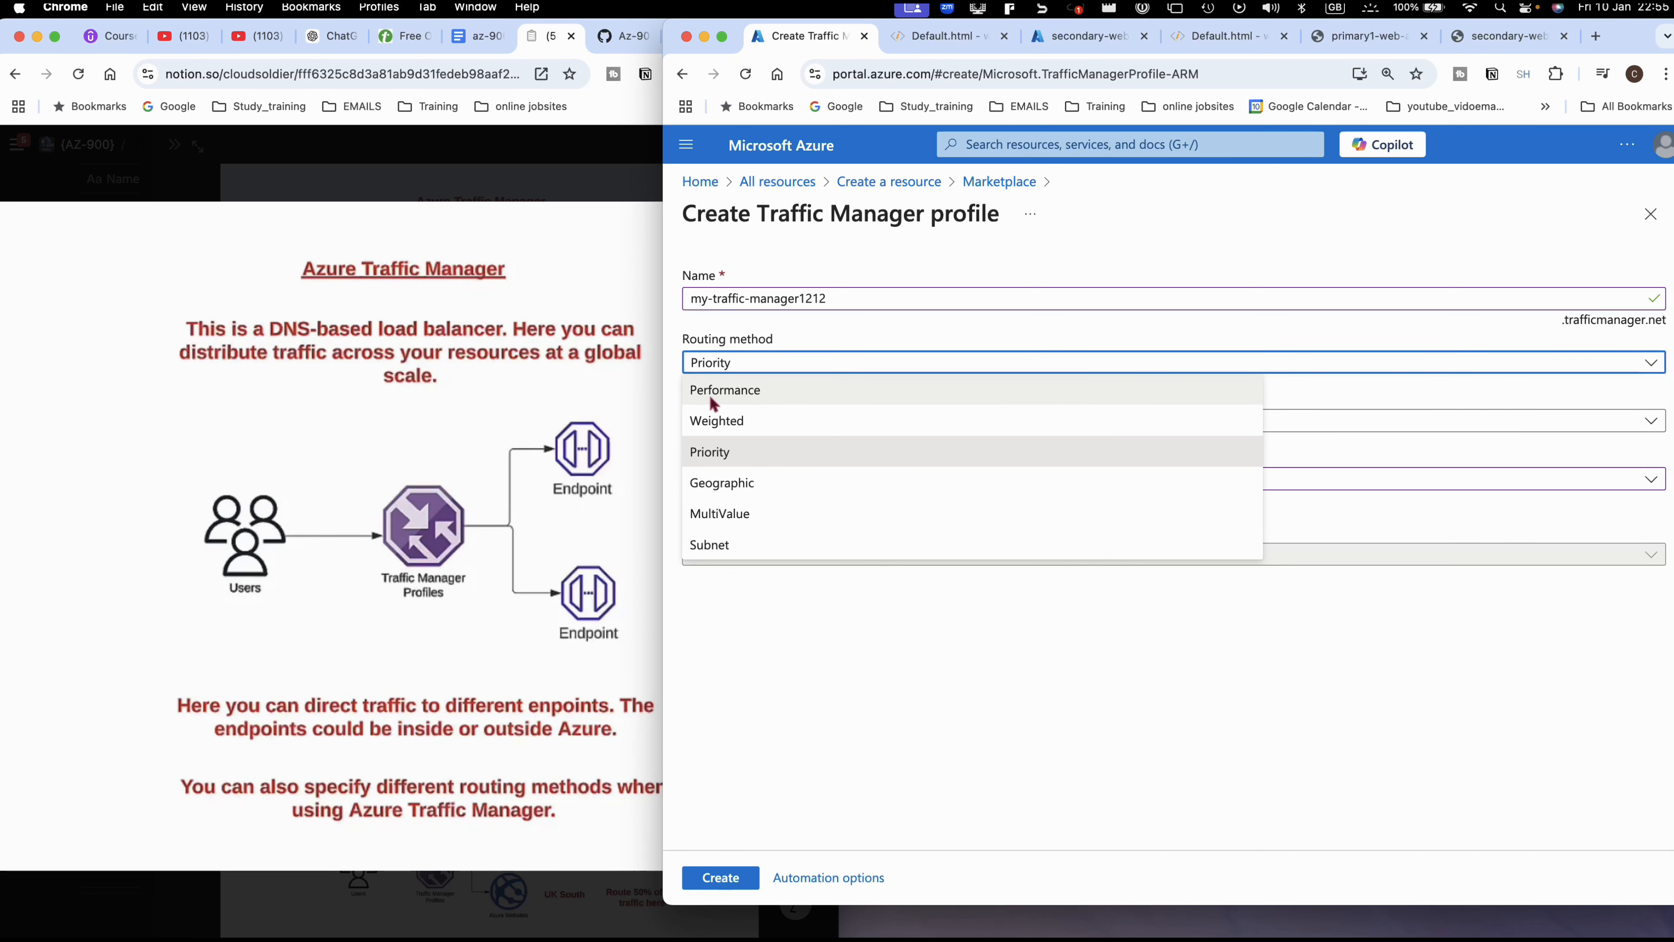
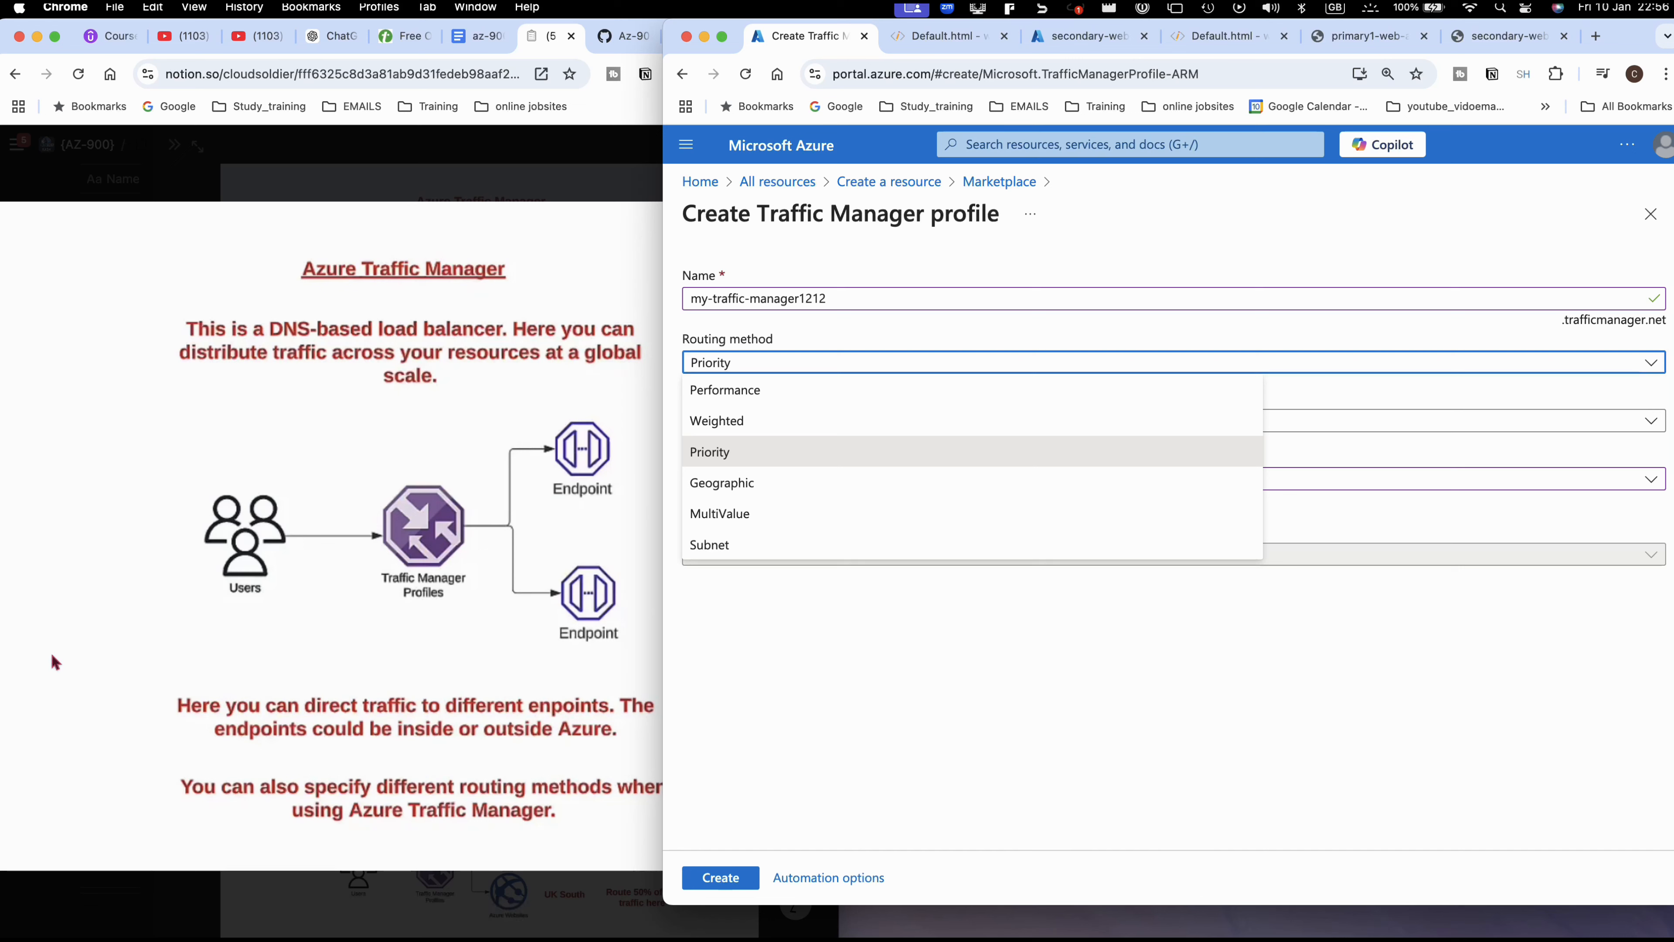
{"action": "mouse_move", "coordinate": [351, 473]}
{"action": "left_mouse_down"}
{"action": "mouse_move", "coordinate": [386, 428]}
{"action": "mouse_move", "coordinate": [438, 429]}
{"action": "mouse_move", "coordinate": [387, 475]}
{"action": "left_mouse_up"}
{"action": "mouse_move", "coordinate": [469, 404]}
{"action": "left_mouse_down"}
{"action": "mouse_move", "coordinate": [482, 422]}
{"action": "mouse_move", "coordinate": [532, 394]}
{"action": "mouse_move", "coordinate": [547, 422]}
{"action": "mouse_move", "coordinate": [594, 379]}
{"action": "left_mouse_up"}
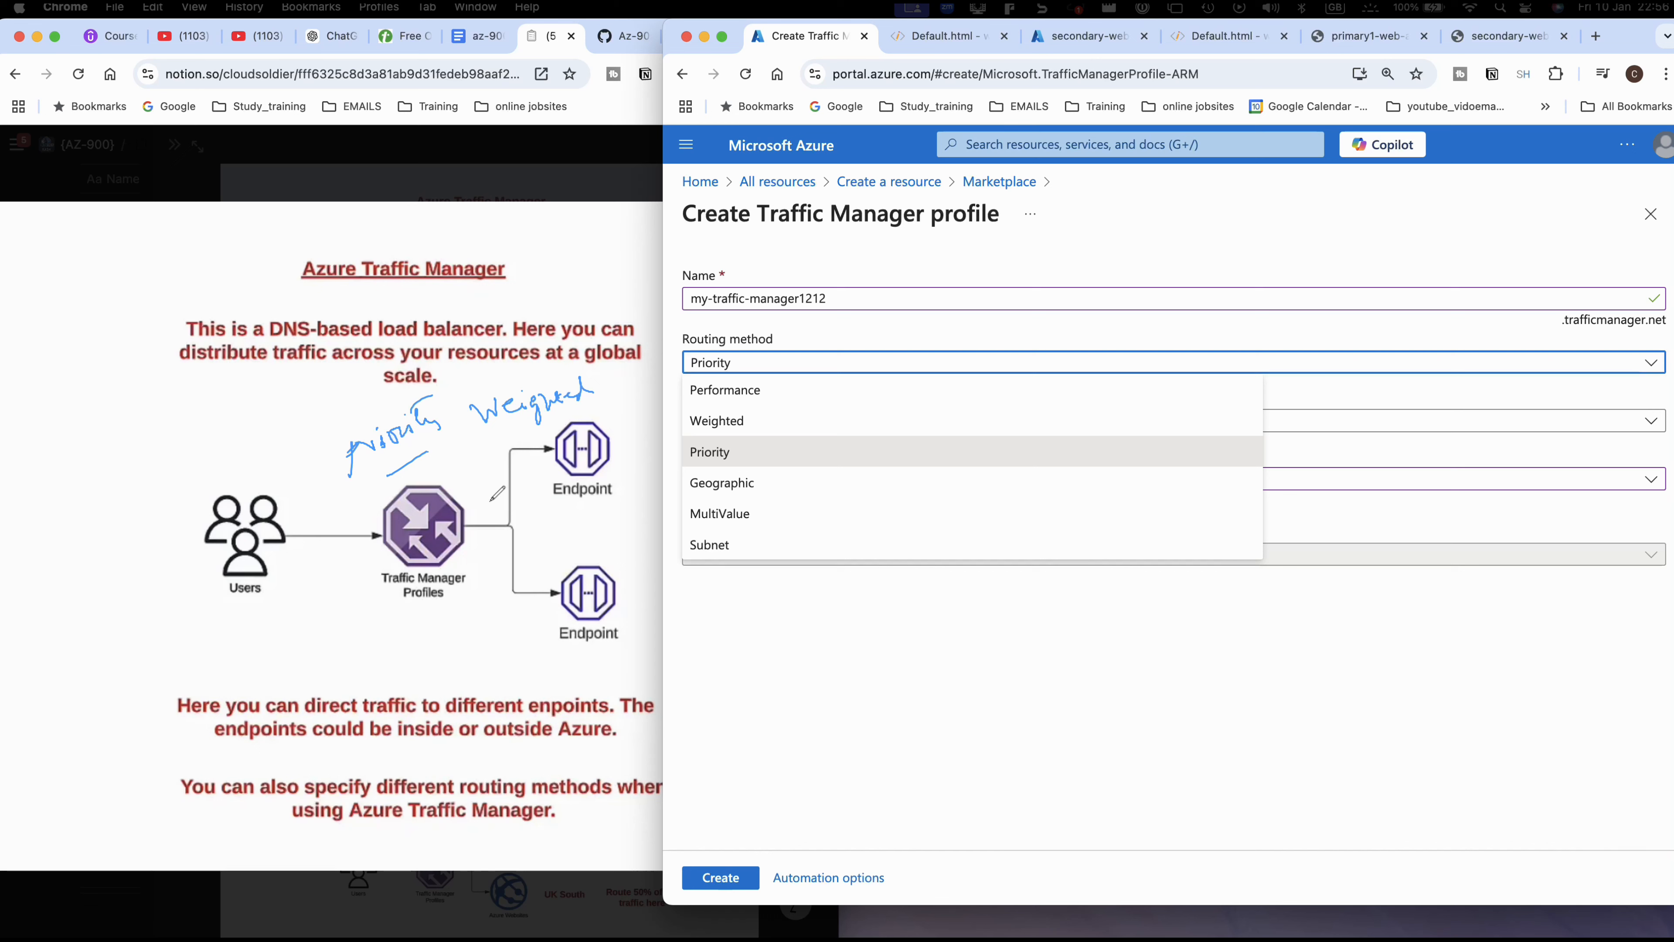
{"action": "left_click_drag", "start_coordinate": [469, 464], "coordinate": [473, 486]}
{"action": "left_click_drag", "start_coordinate": [468, 465], "coordinate": [480, 460]}
{"action": "left_click_drag", "start_coordinate": [485, 463], "coordinate": [516, 485]}
{"action": "mouse_move", "coordinate": [507, 569]}
{"action": "left_mouse_down"}
{"action": "mouse_move", "coordinate": [532, 617]}
{"action": "mouse_move", "coordinate": [540, 572]}
{"action": "left_mouse_up"}
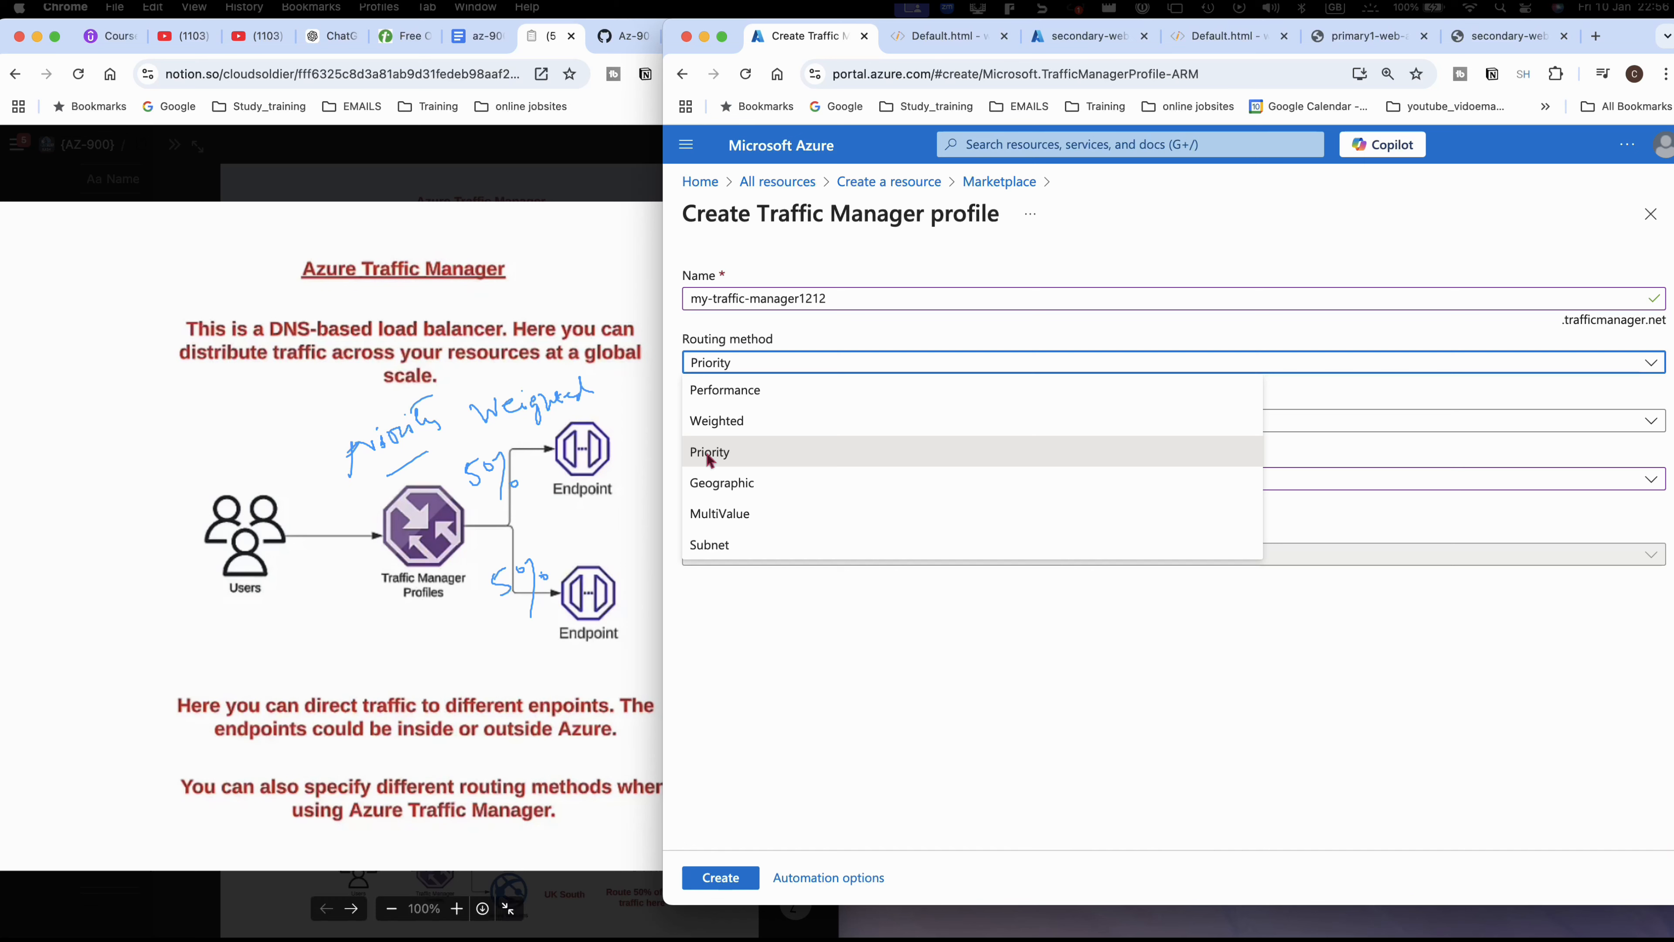
- Create the configured Traffic Manager profile and return to the GitHub Traffic Manager Implementation lab guide
{"action": "left_click", "coordinate": [717, 879]}
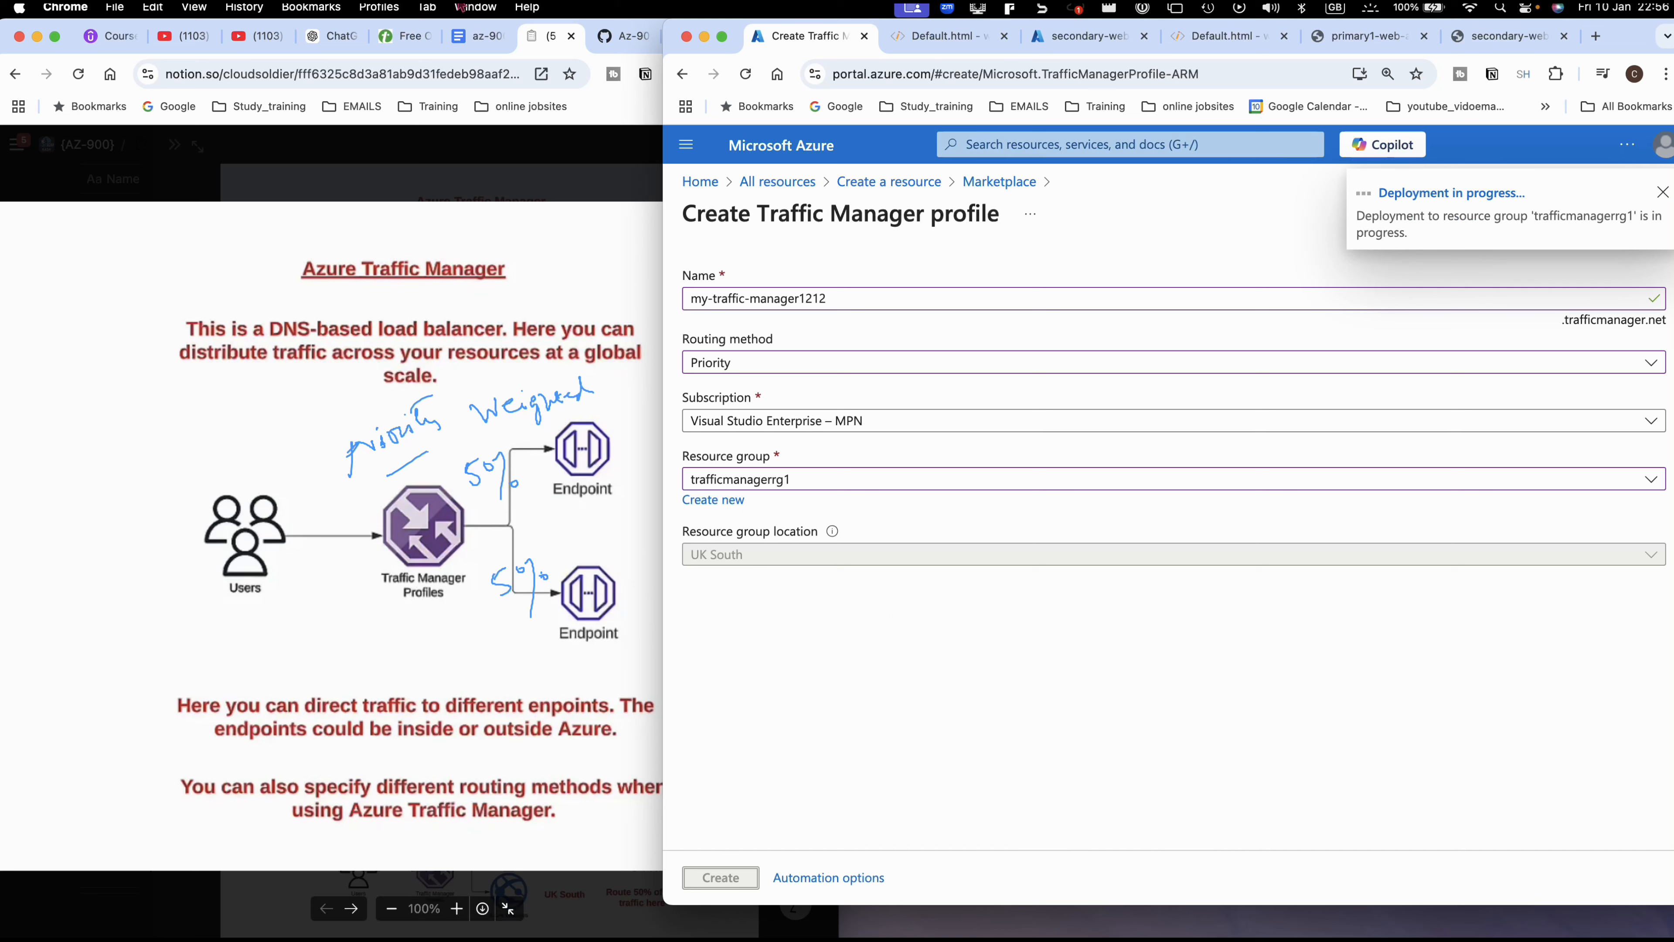
{"action": "left_click", "coordinate": [626, 42]}
{"action": "left_click", "coordinate": [626, 42]}
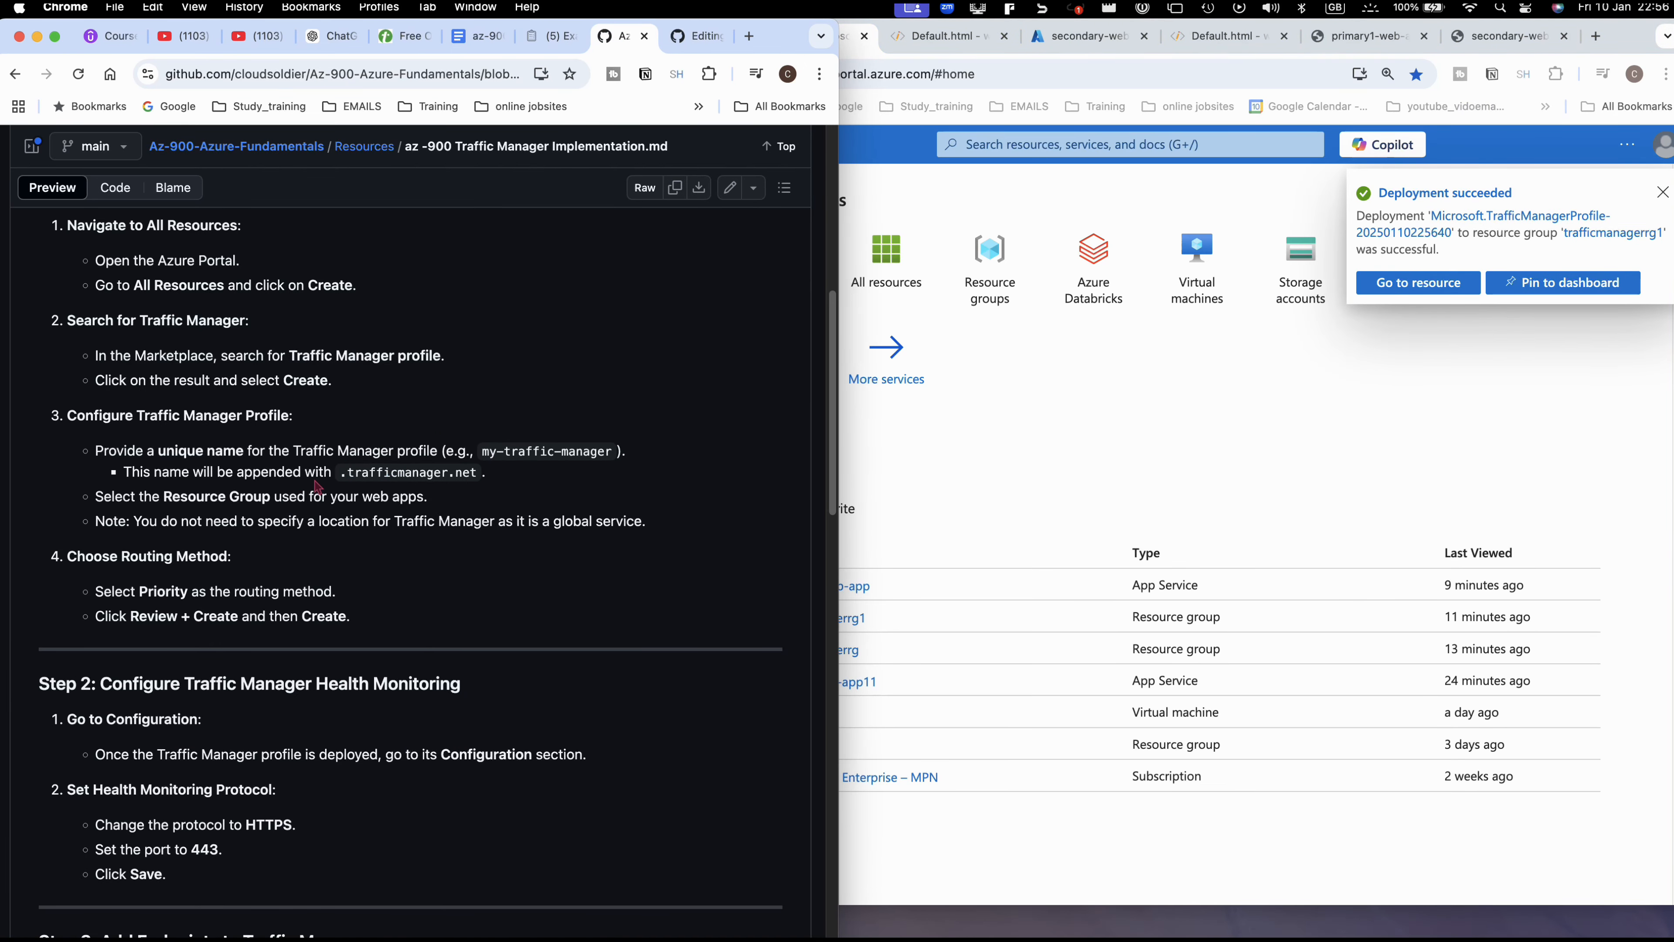
- Look over the Azure portal home page, the secondary-web-app23 tab and the lab guide
{"action": "left_click", "coordinate": [1047, 468]}
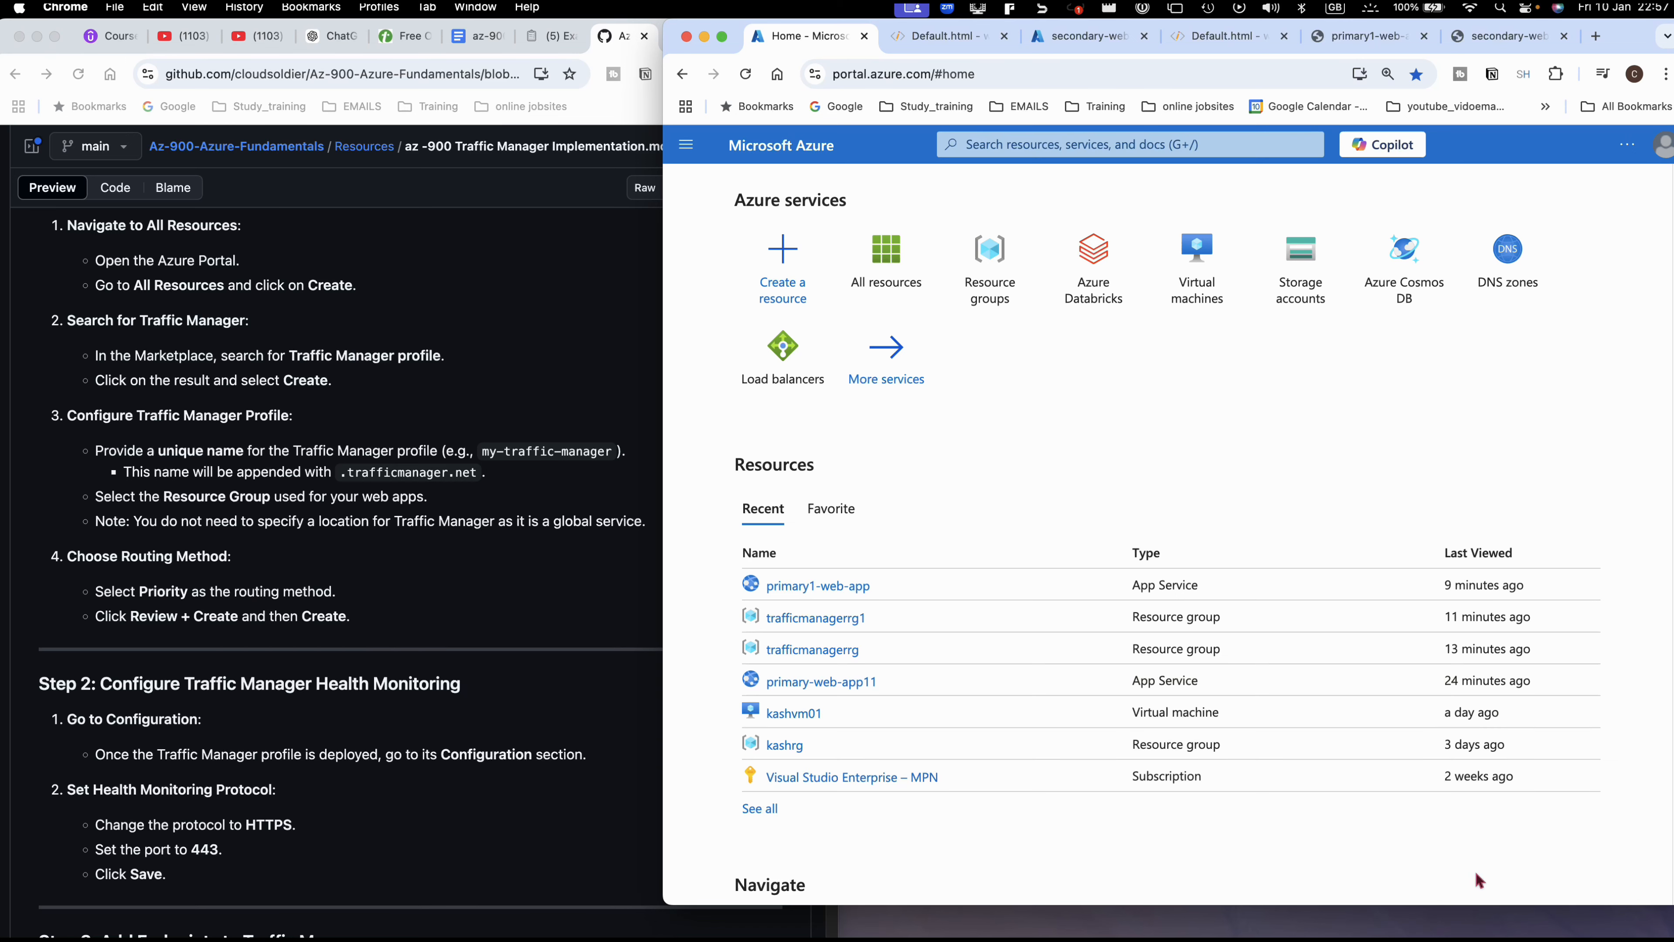
{"action": "left_click", "coordinate": [1590, 928]}
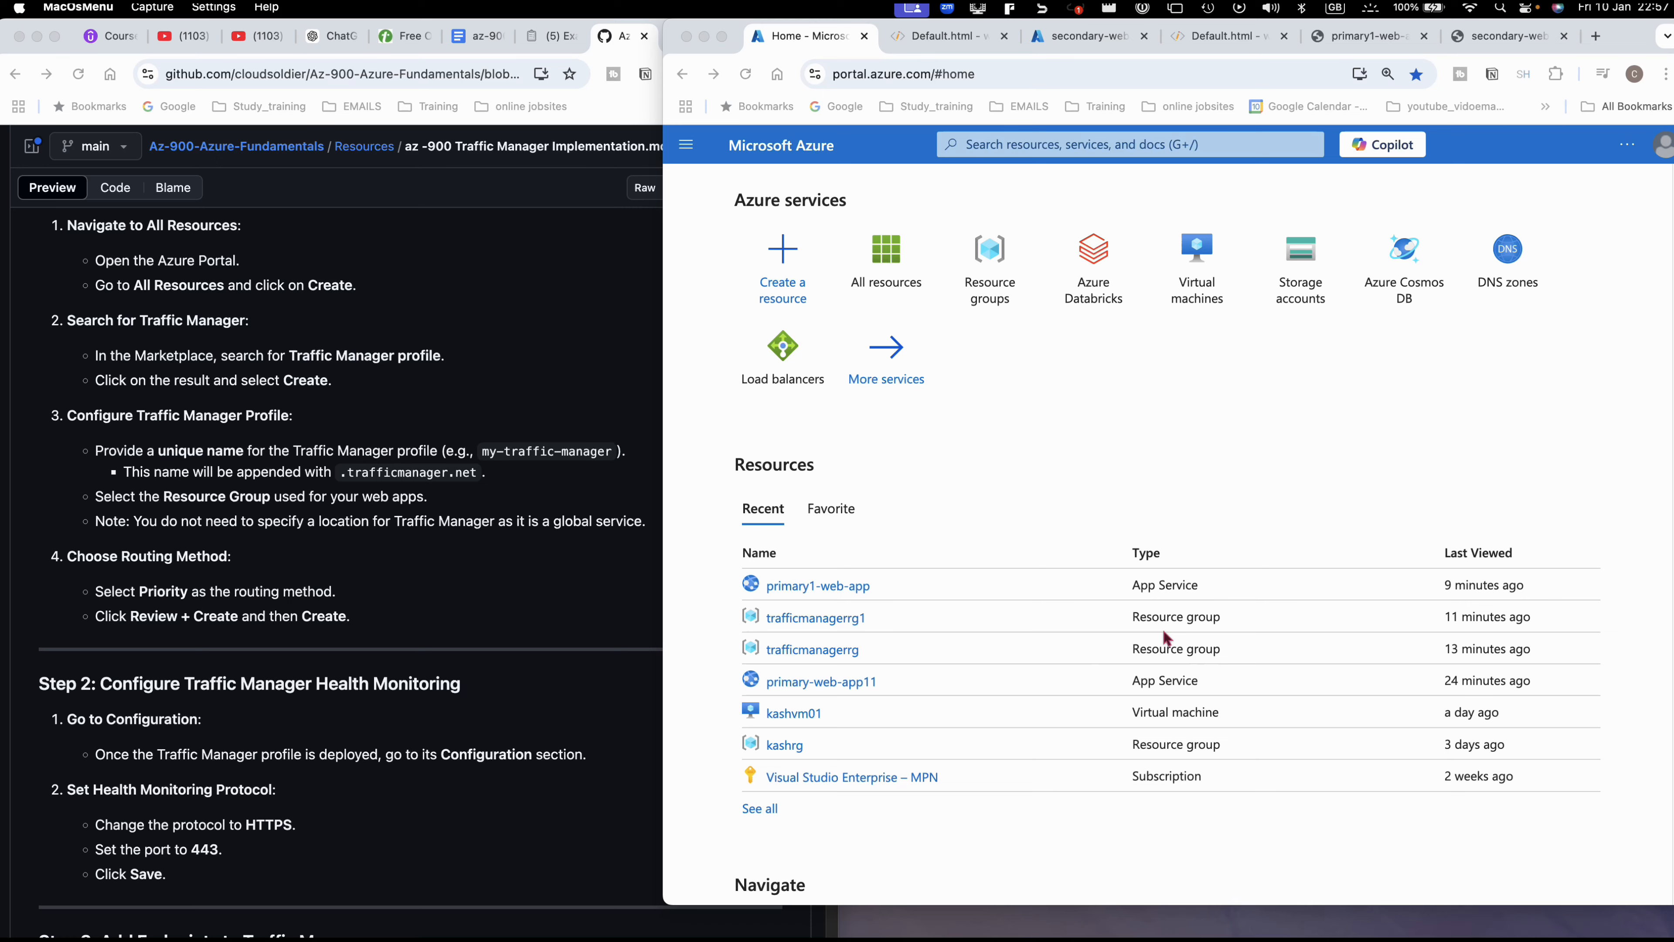
{"action": "scroll", "coordinate": [1190, 679], "scroll_direction": "down", "scroll_amount": 2}
{"action": "scroll", "coordinate": [1173, 673], "scroll_direction": "down", "scroll_amount": 5}
{"action": "scroll", "coordinate": [1146, 666], "scroll_direction": "up", "scroll_amount": 7}
{"action": "left_click", "coordinate": [1069, 47]}
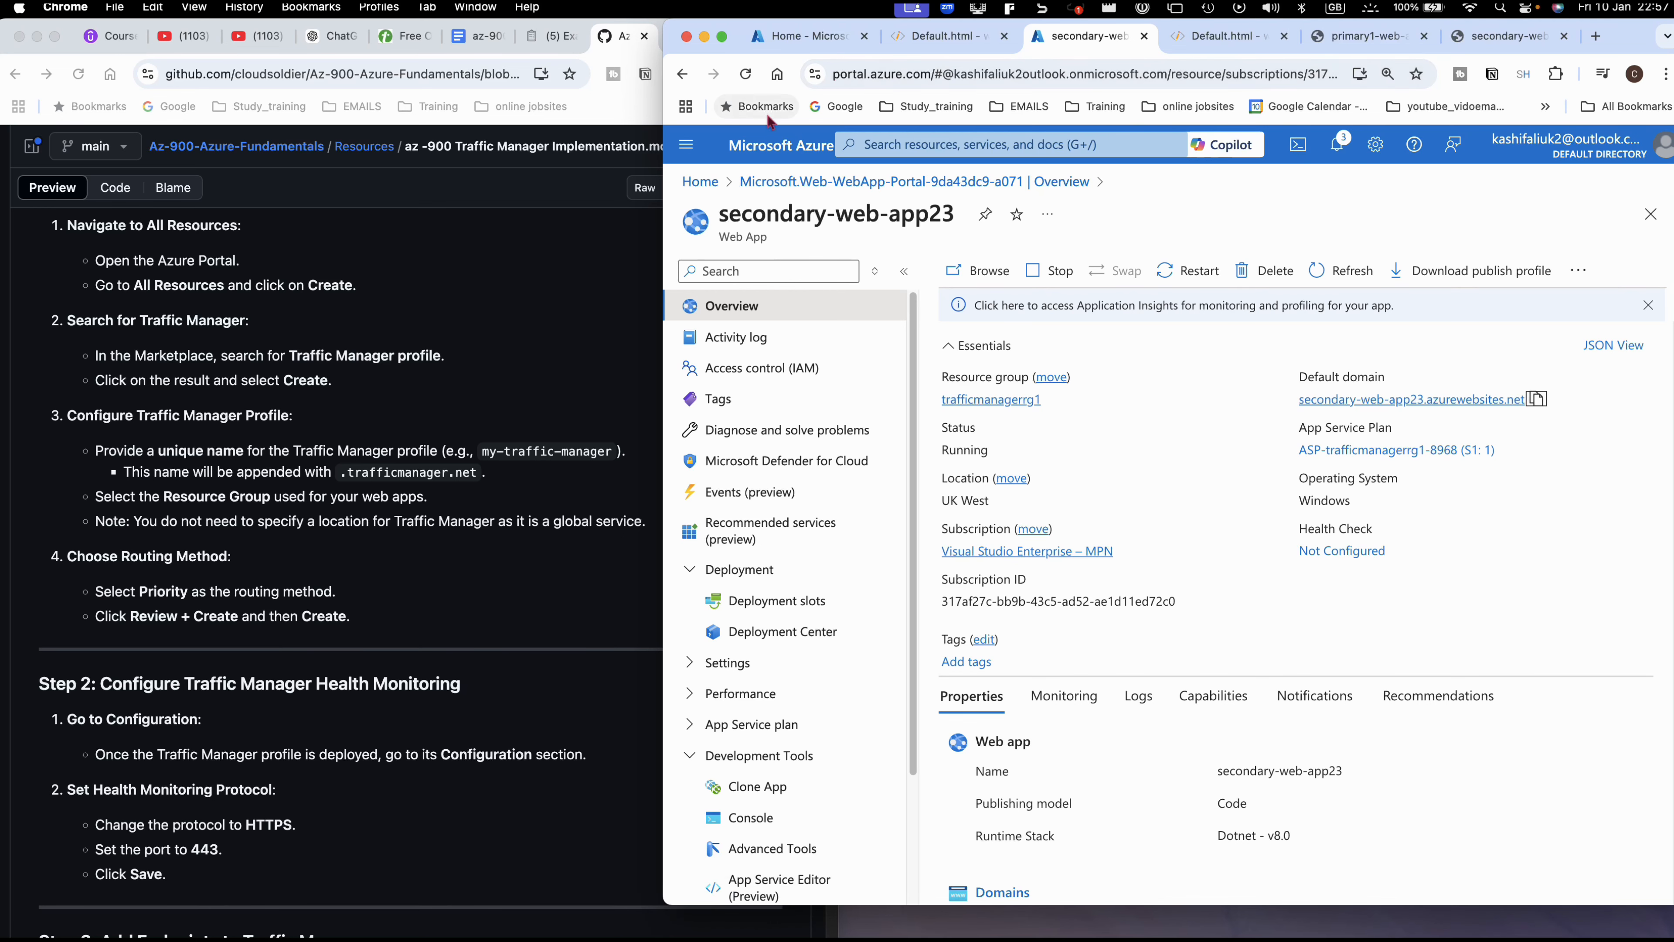
{"action": "left_click", "coordinate": [808, 37]}
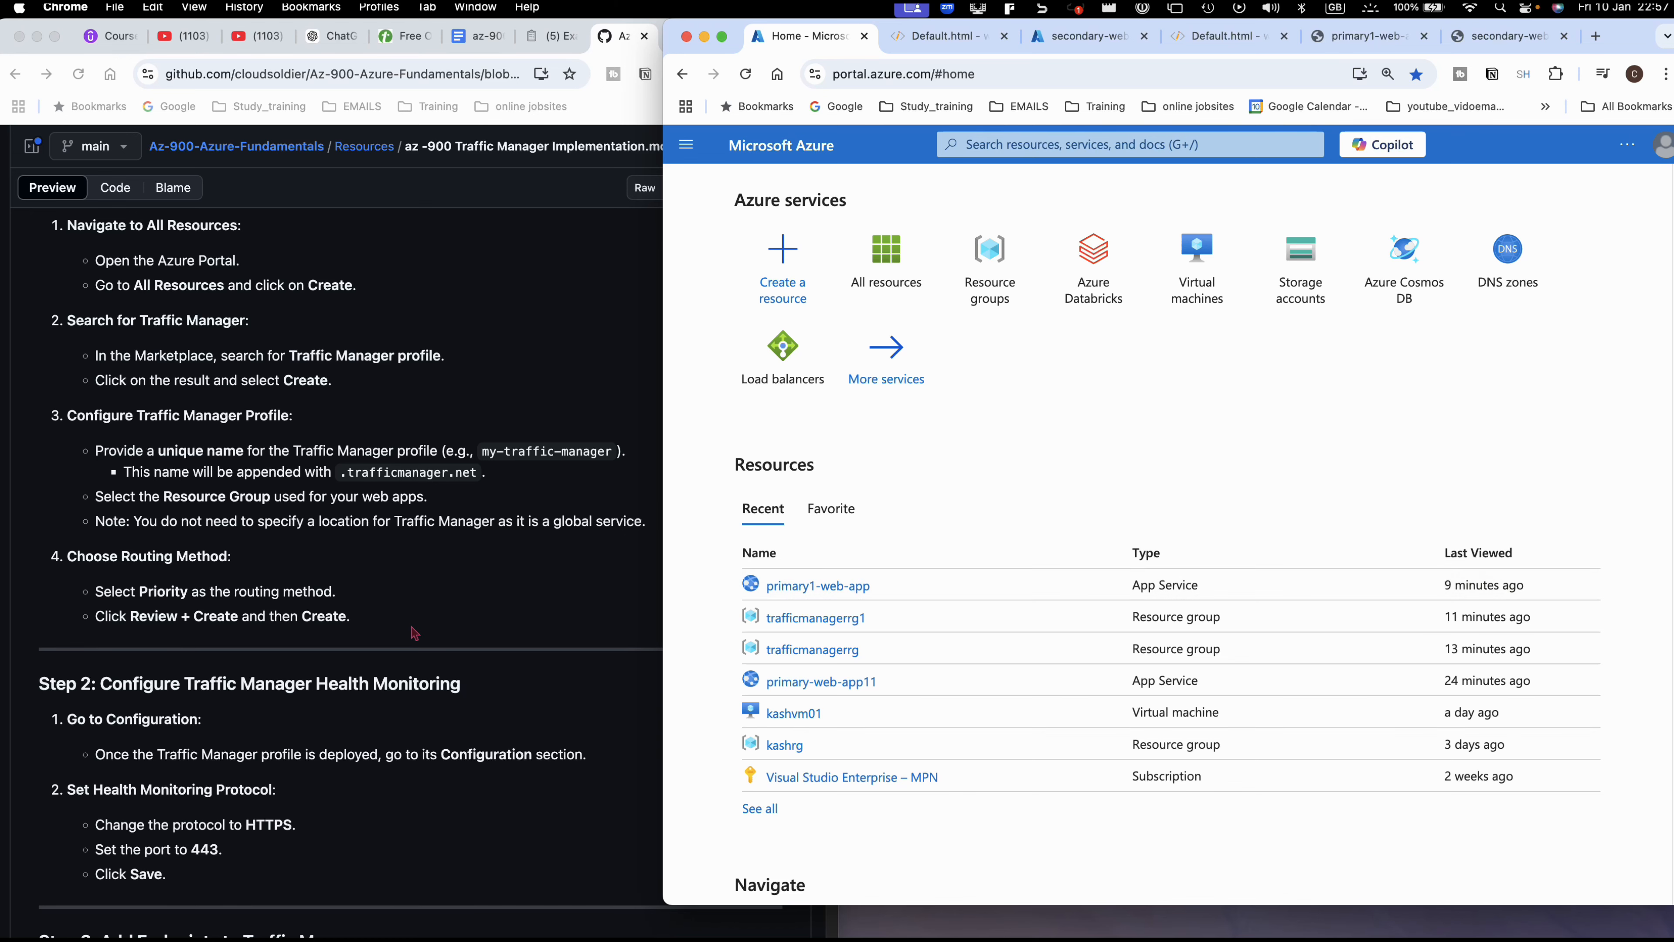
{"action": "scroll", "coordinate": [890, 752], "scroll_direction": "down", "scroll_amount": 8}
{"action": "scroll", "coordinate": [890, 754], "scroll_direction": "up", "scroll_amount": 8}
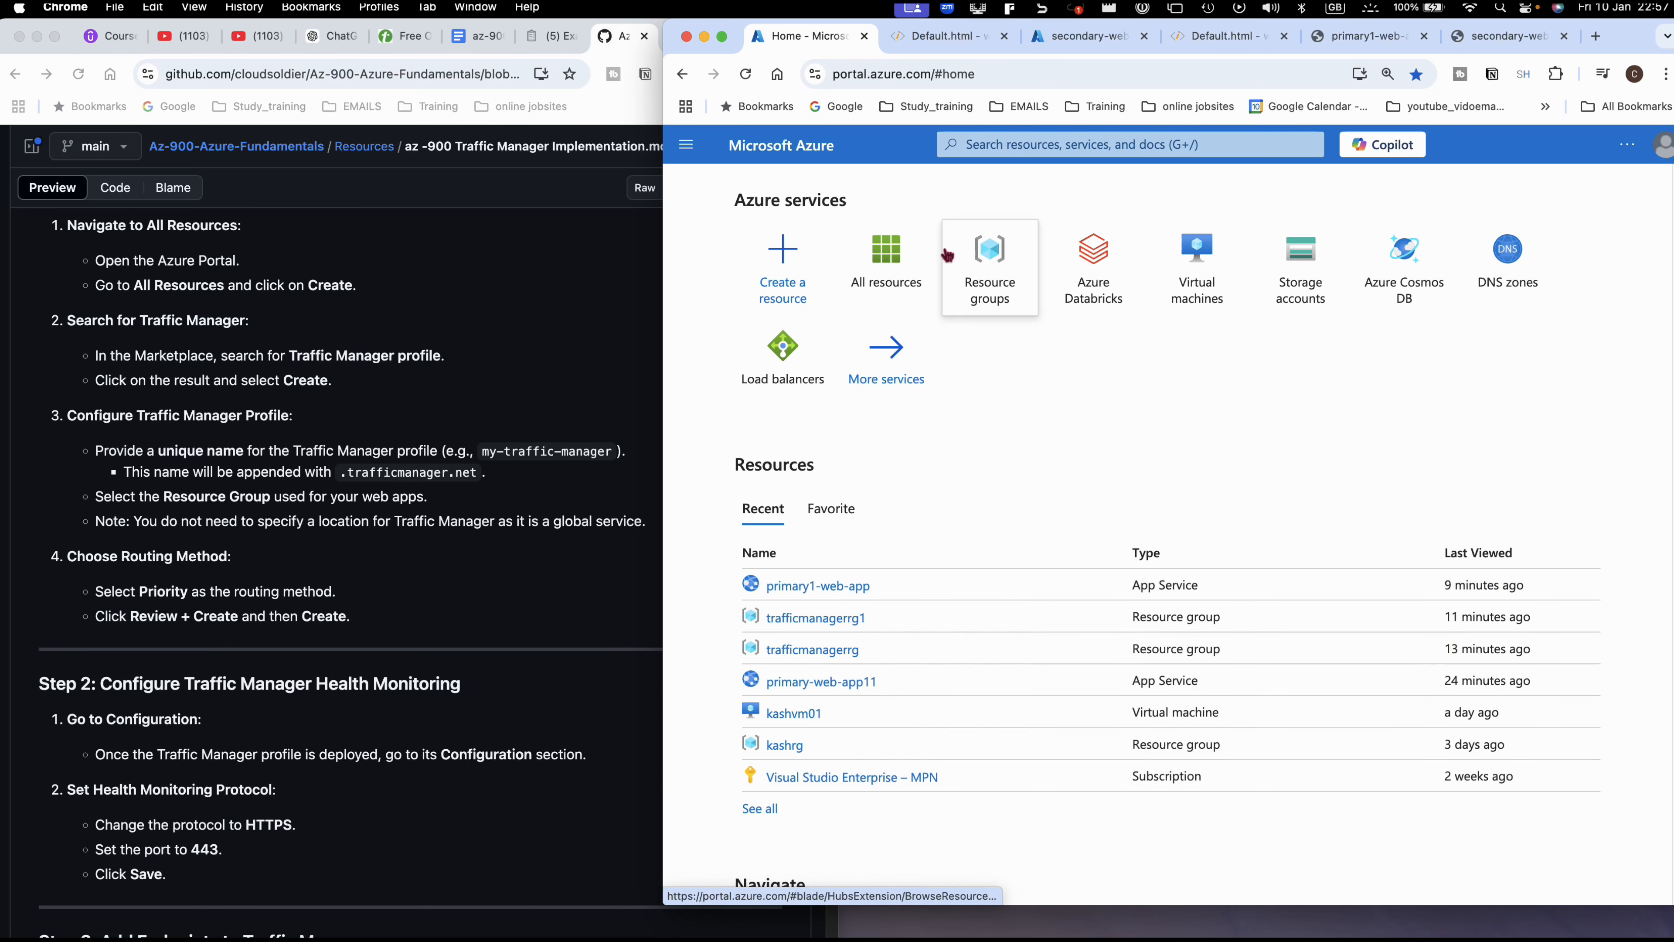
- Search the portal for "traf", go to Traffic Manager profiles and open my-traffic-manager1212
{"action": "left_click", "coordinate": [1050, 143]}
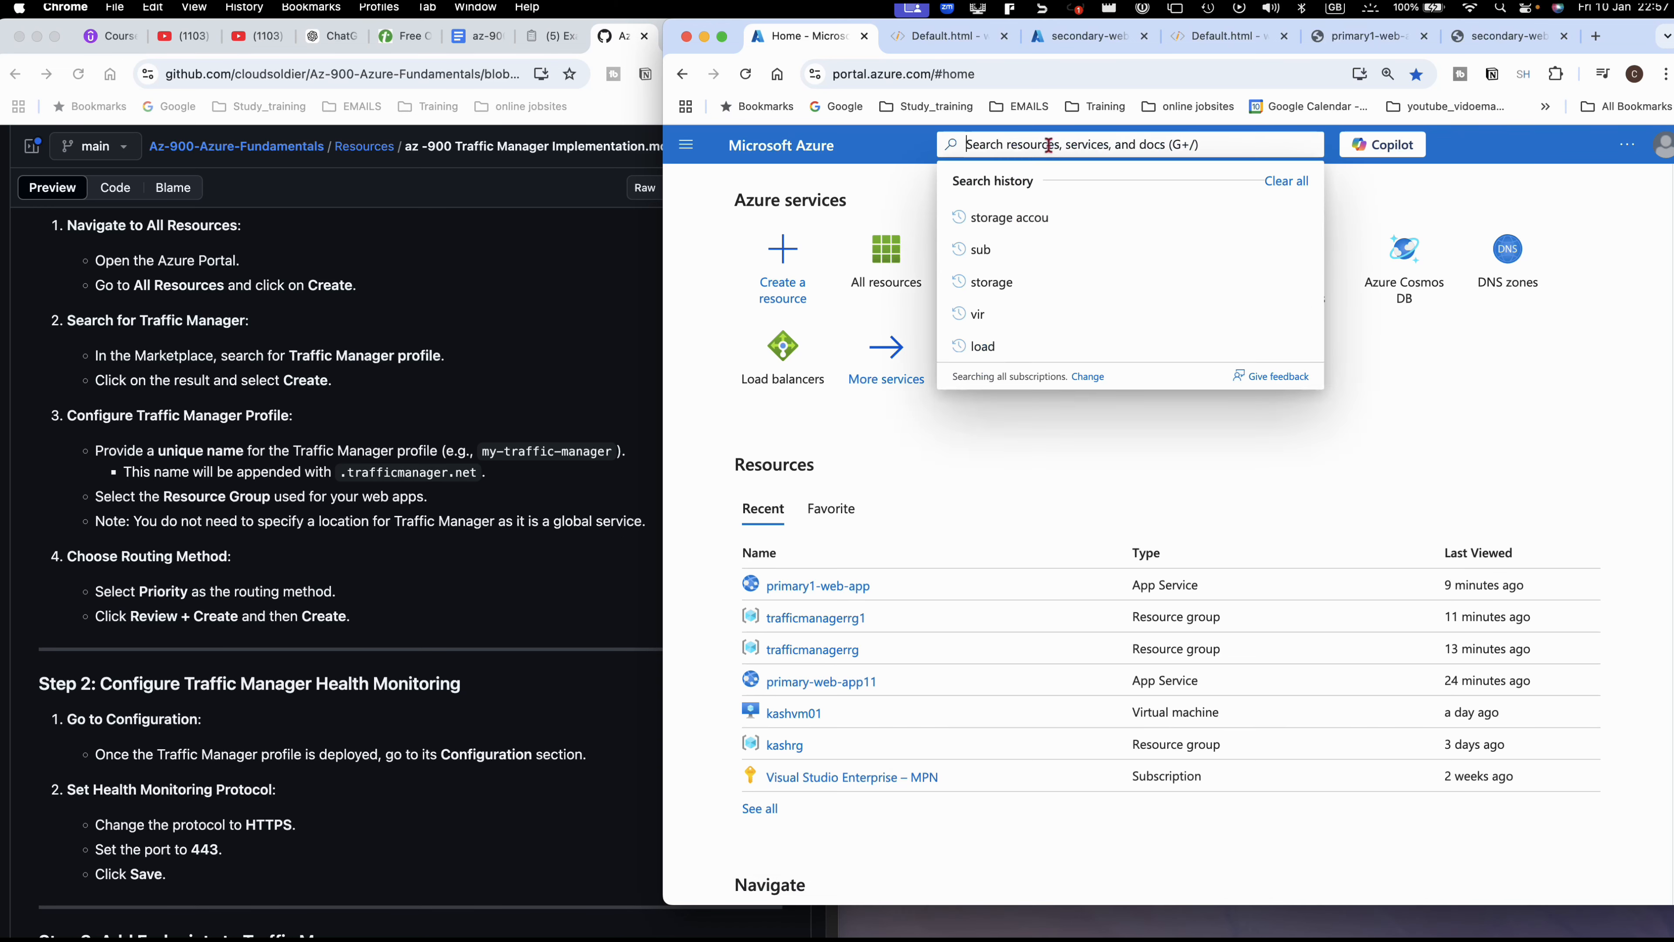
{"action": "type", "text": "traf"}
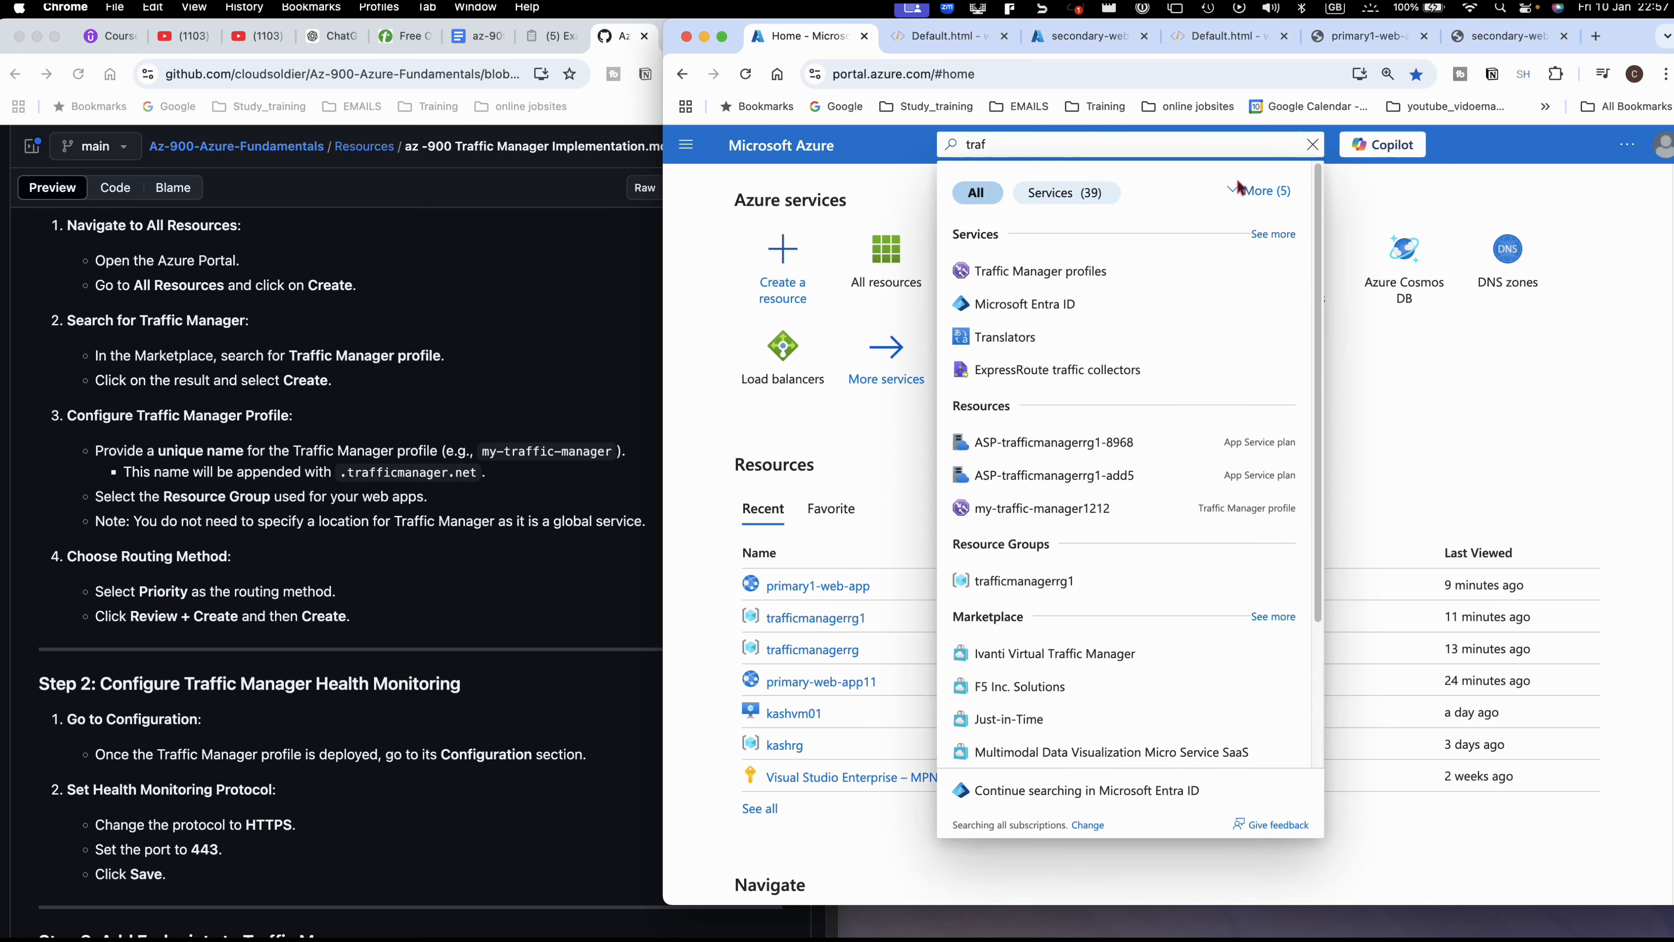
{"action": "left_click", "coordinate": [1084, 273]}
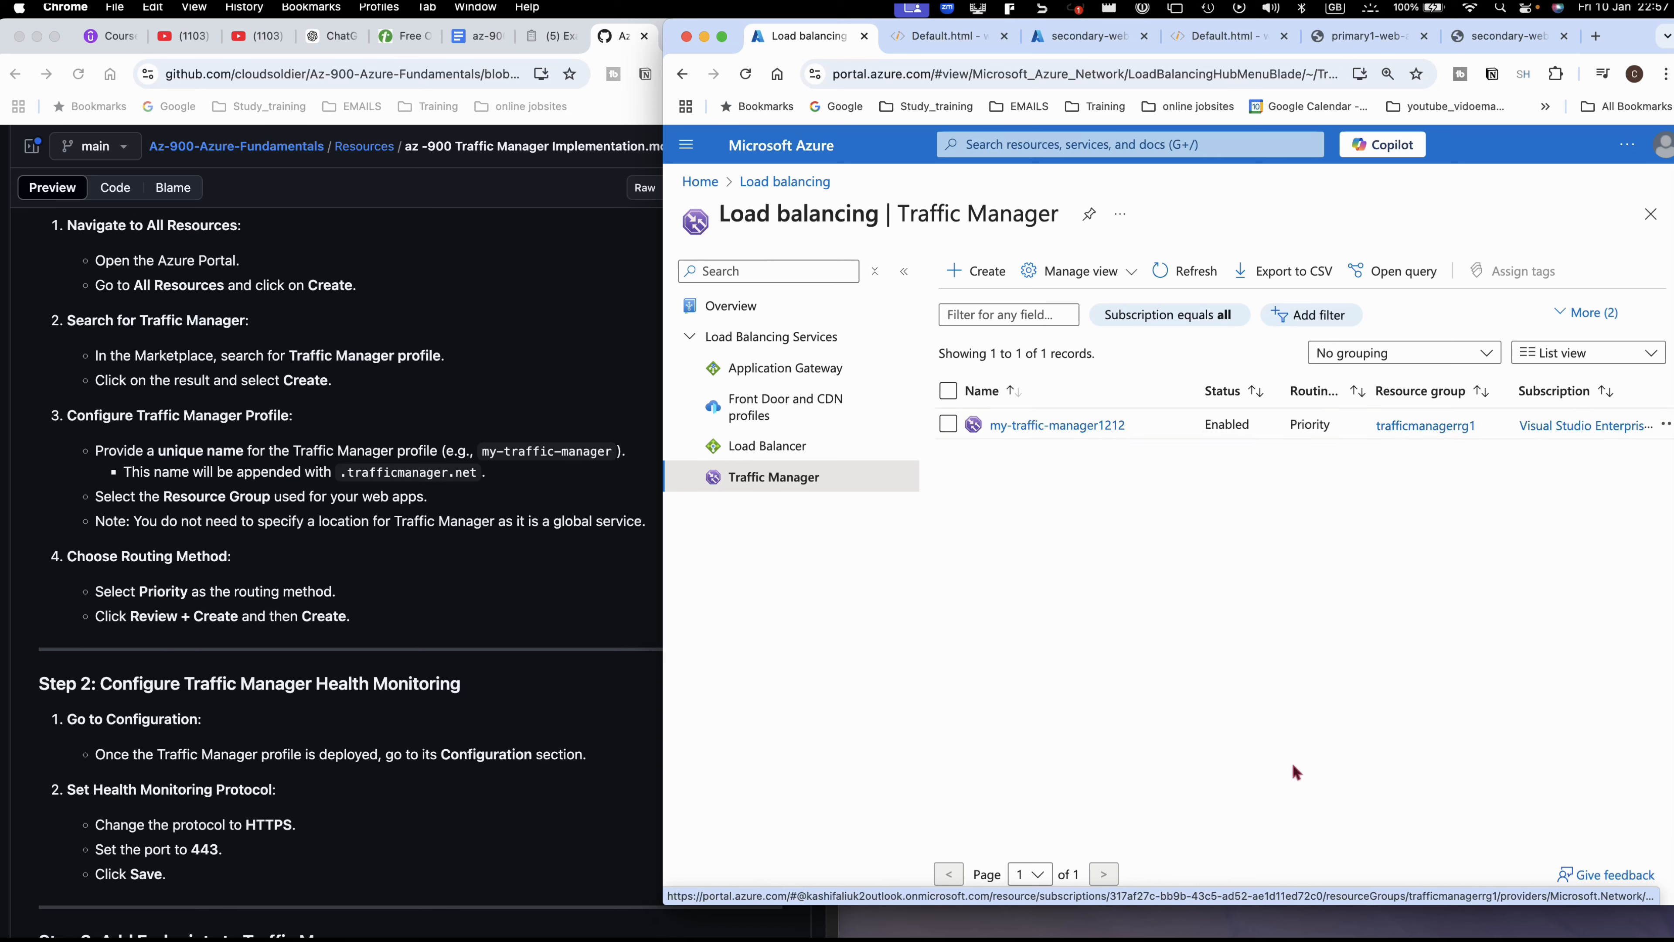
{"action": "left_click", "coordinate": [1585, 926]}
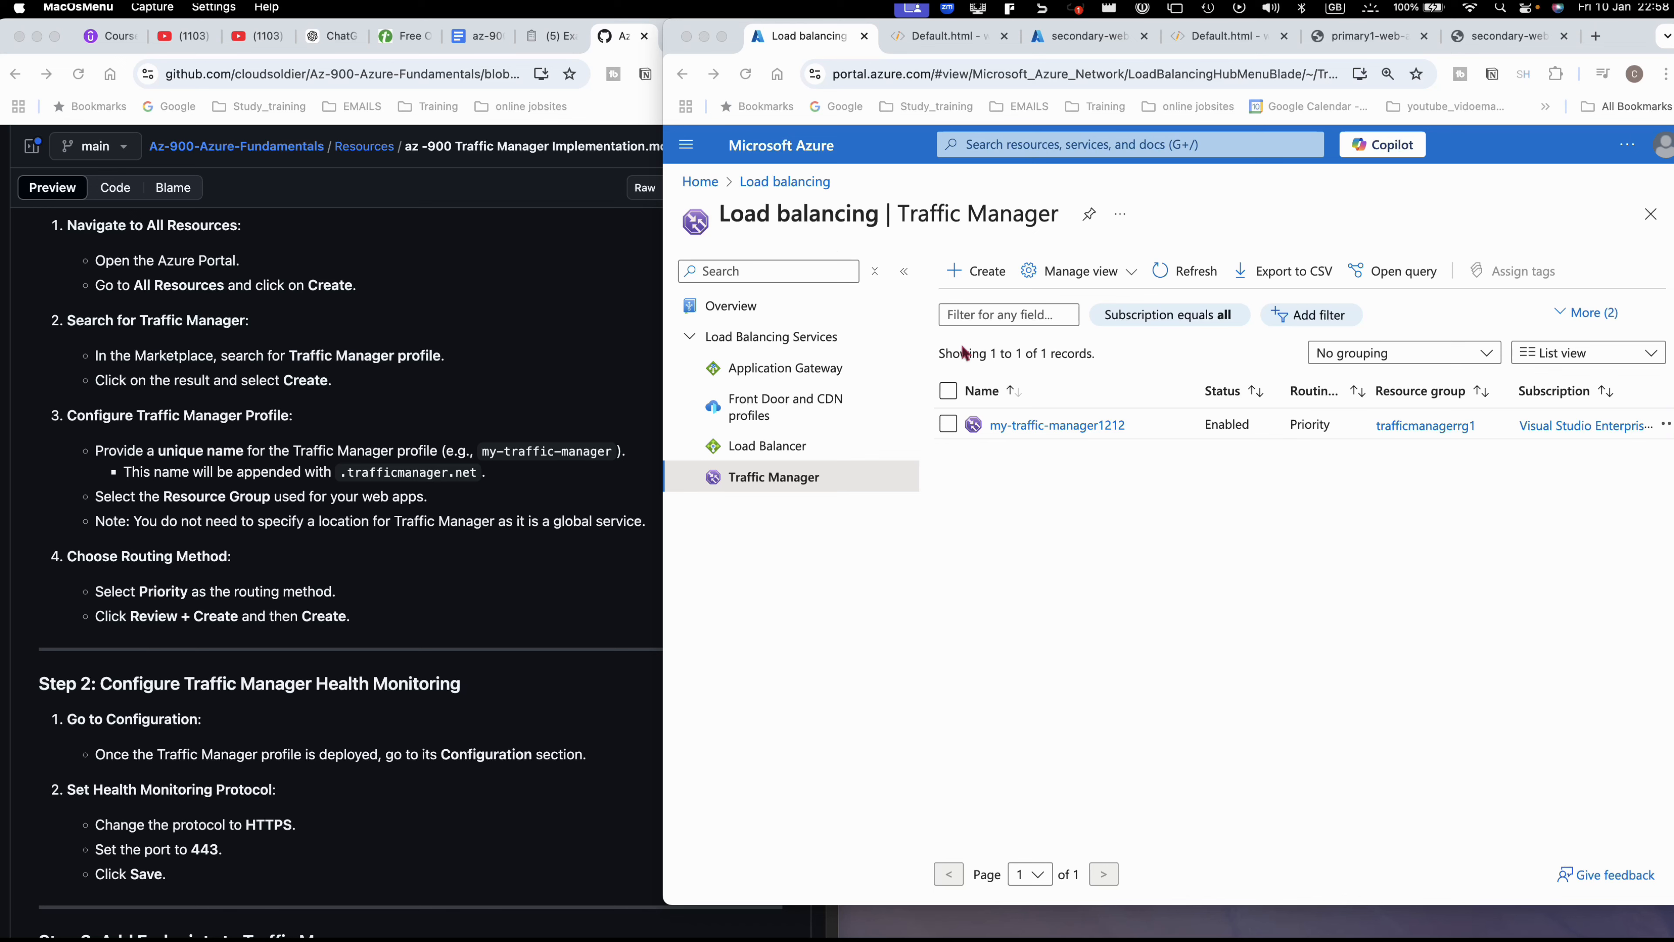
{"action": "left_click", "coordinate": [1014, 428]}
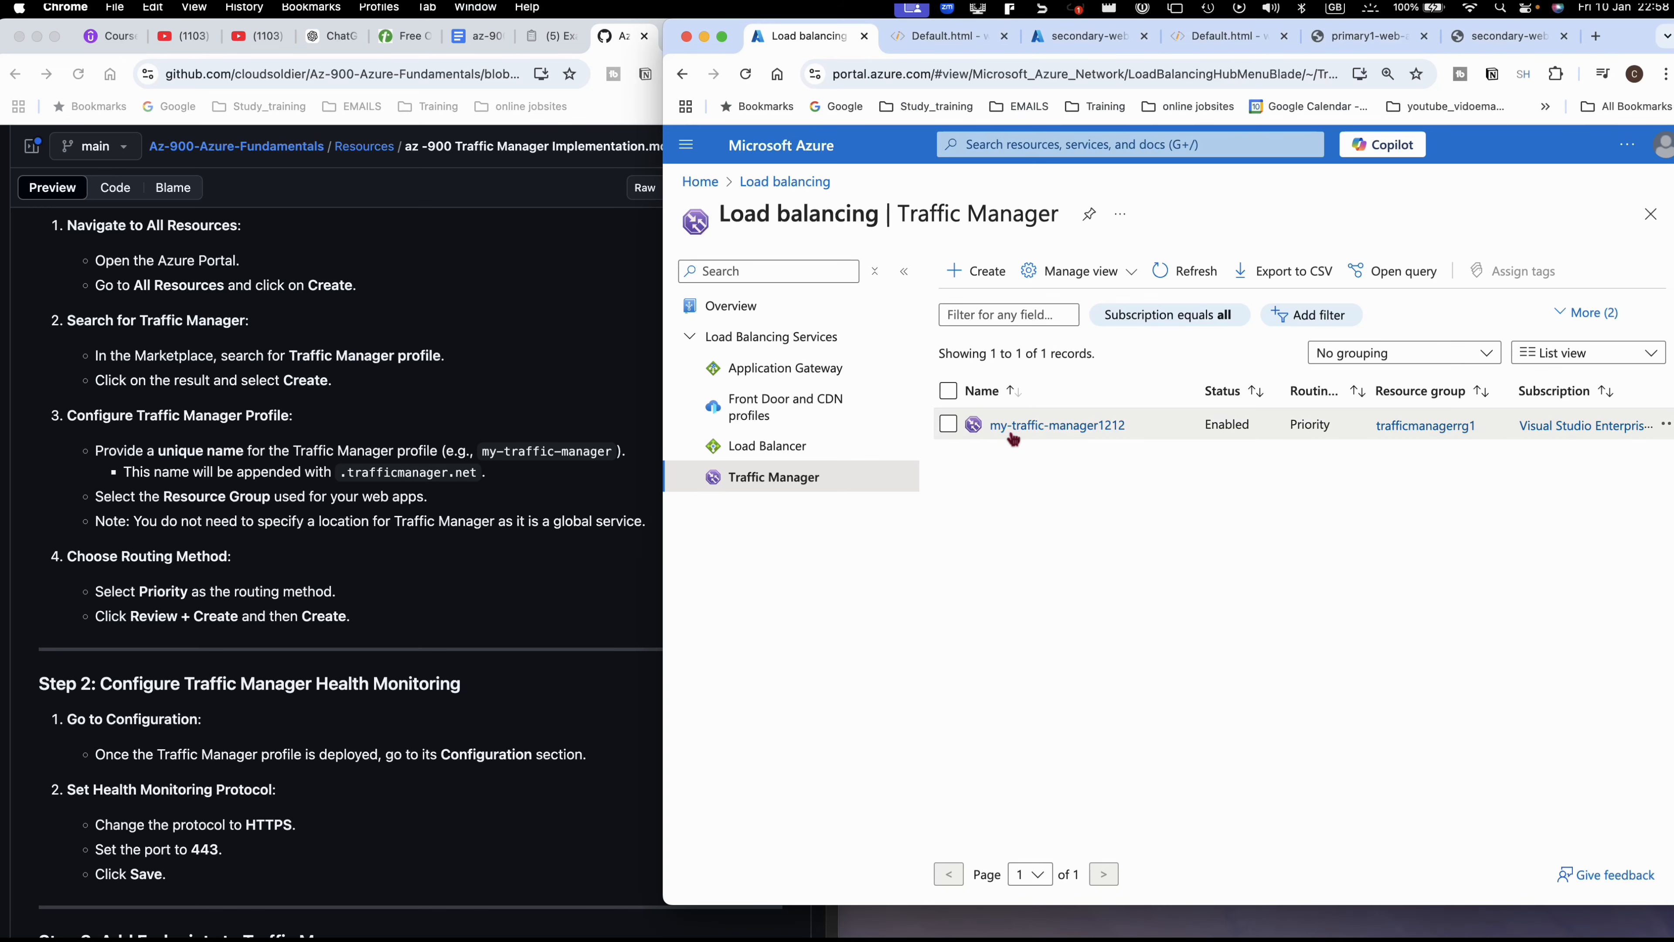
{"action": "left_click", "coordinate": [1015, 432]}
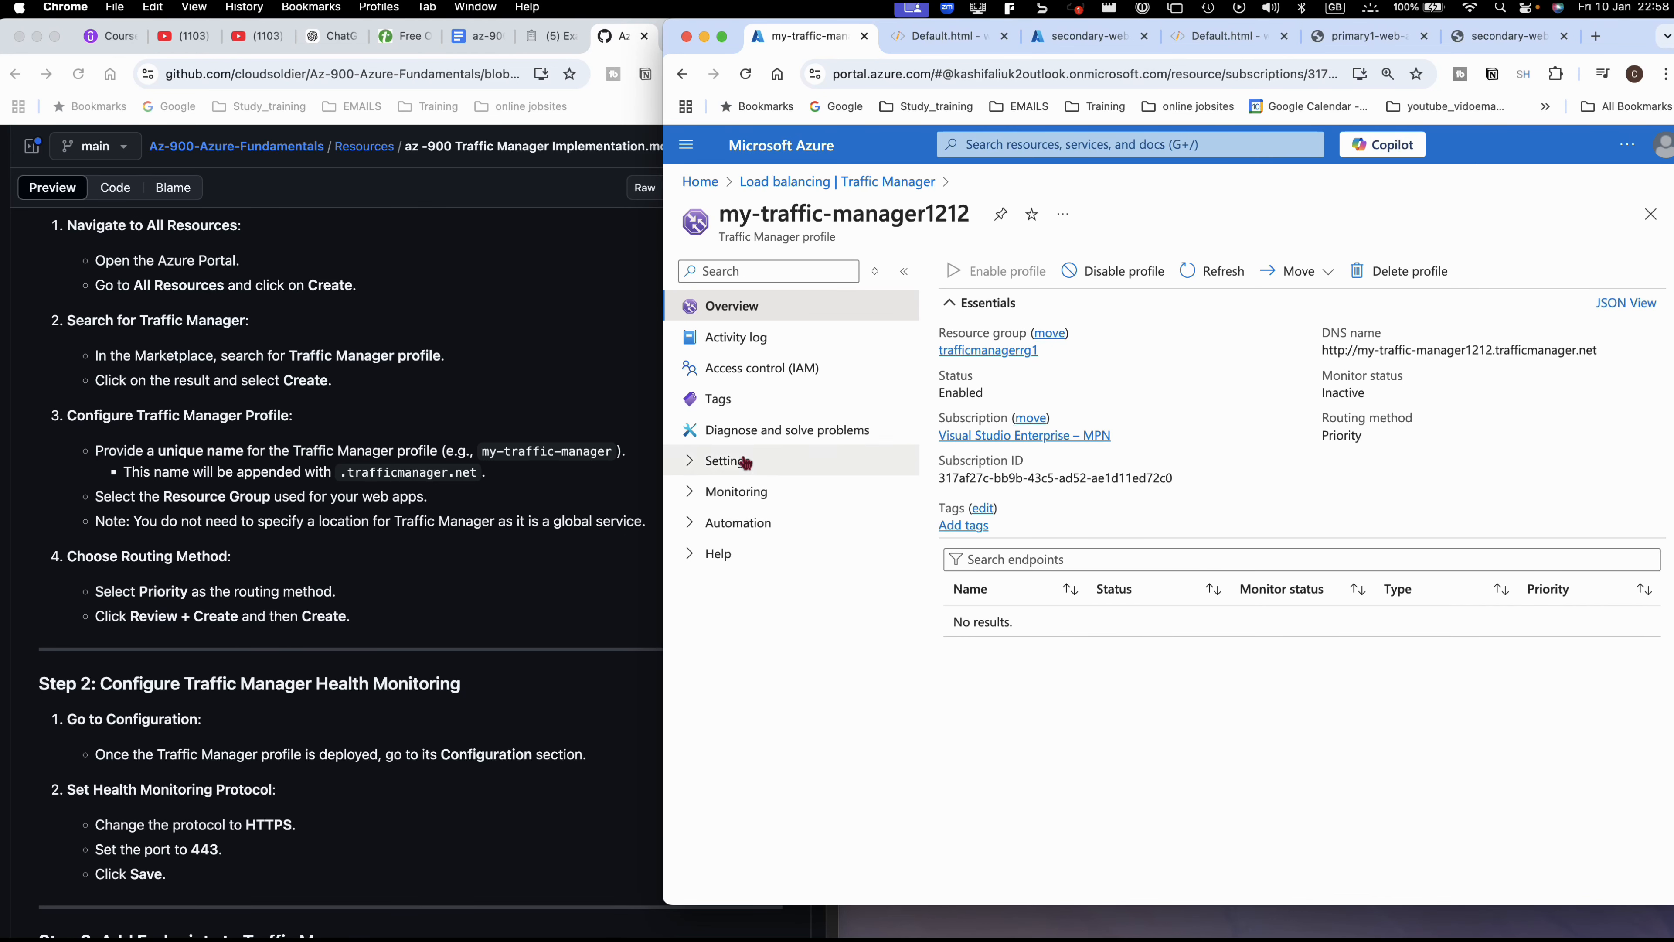
- Open the Traffic Manager profile's configuration settings and set the endpoint monitor protocol to HTTPS
{"action": "scroll", "coordinate": [403, 643], "scroll_direction": "down", "scroll_amount": 3}
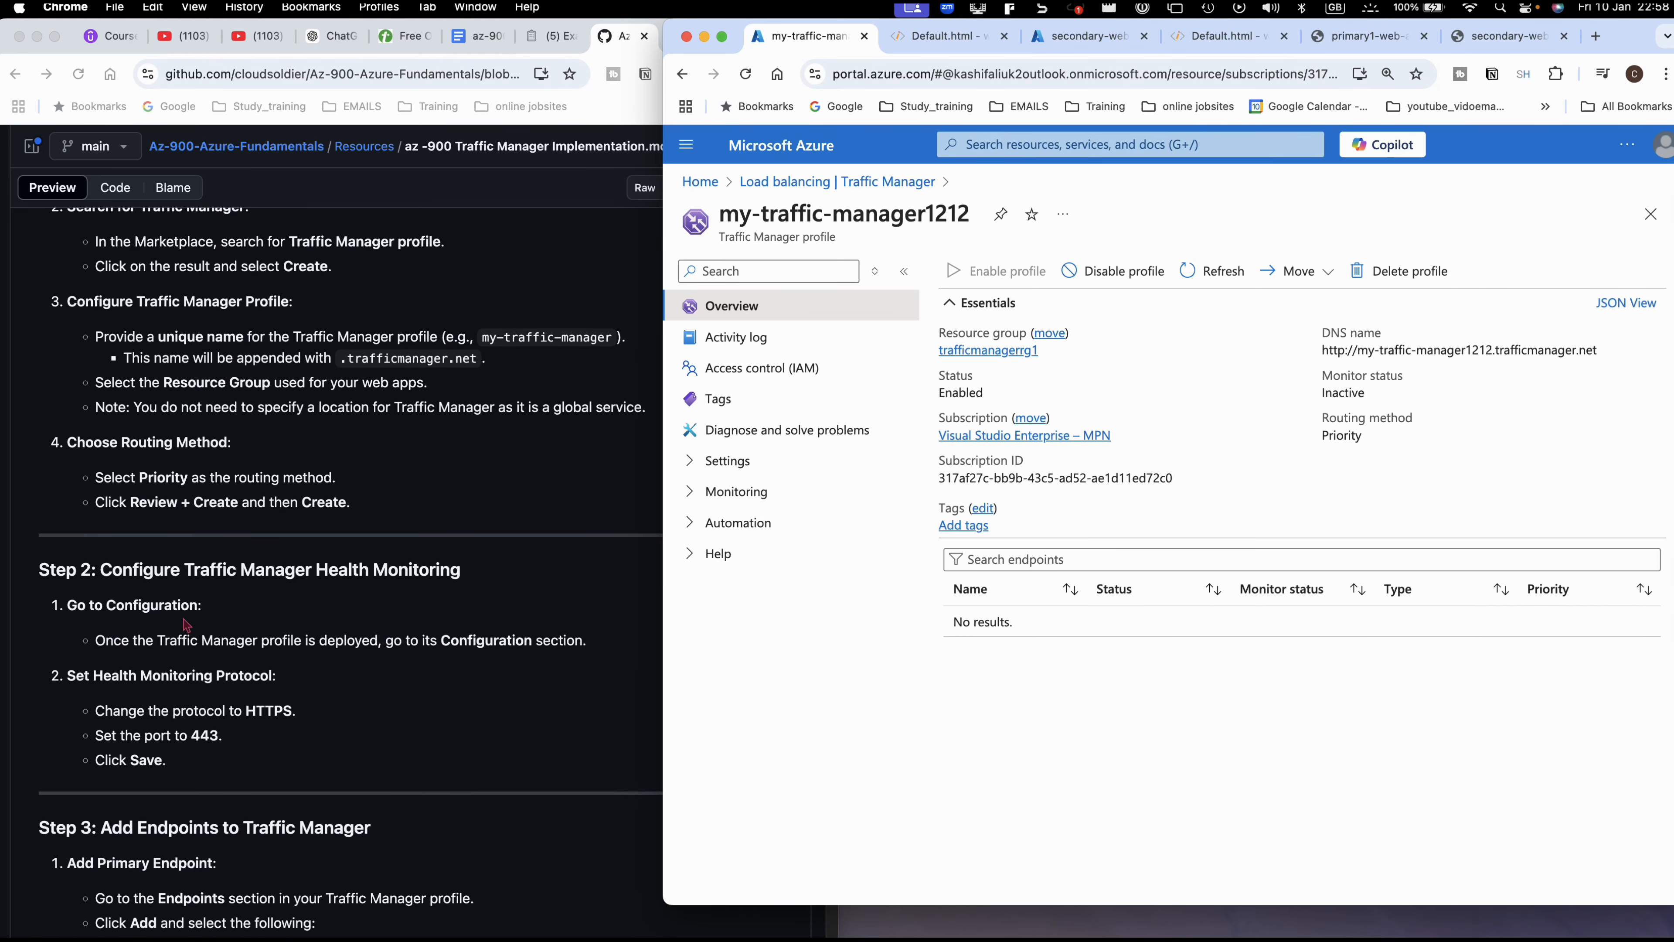
{"action": "scroll", "coordinate": [187, 630], "scroll_direction": "down", "scroll_amount": 2}
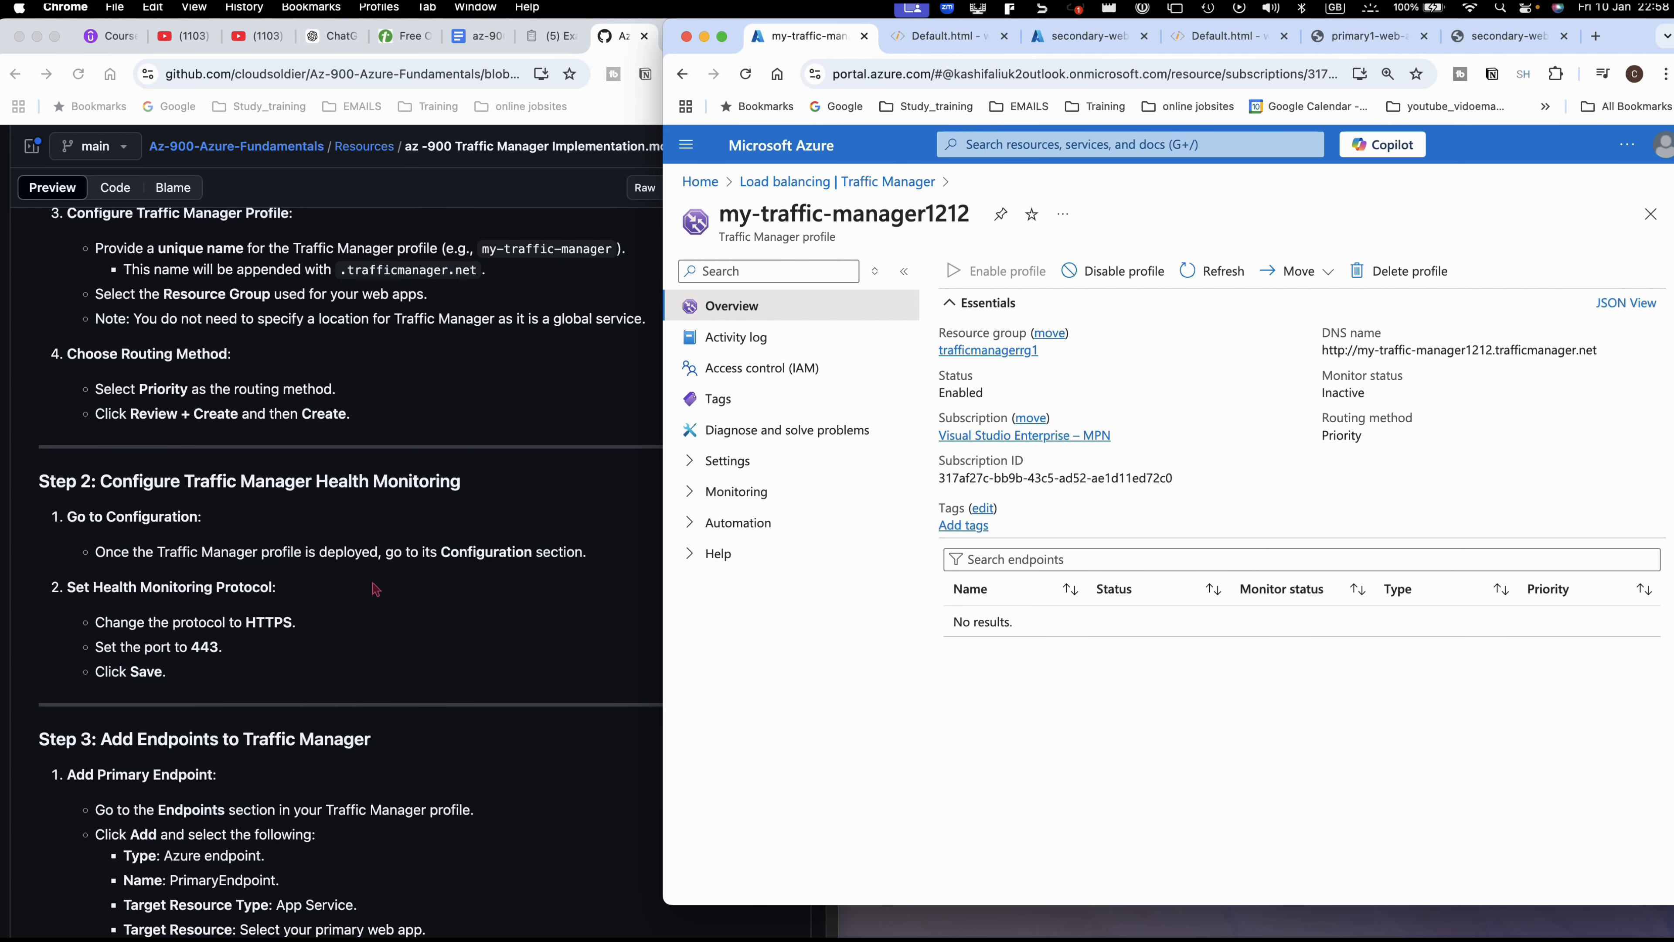
{"action": "left_click", "coordinate": [690, 462]}
{"action": "left_click", "coordinate": [751, 492]}
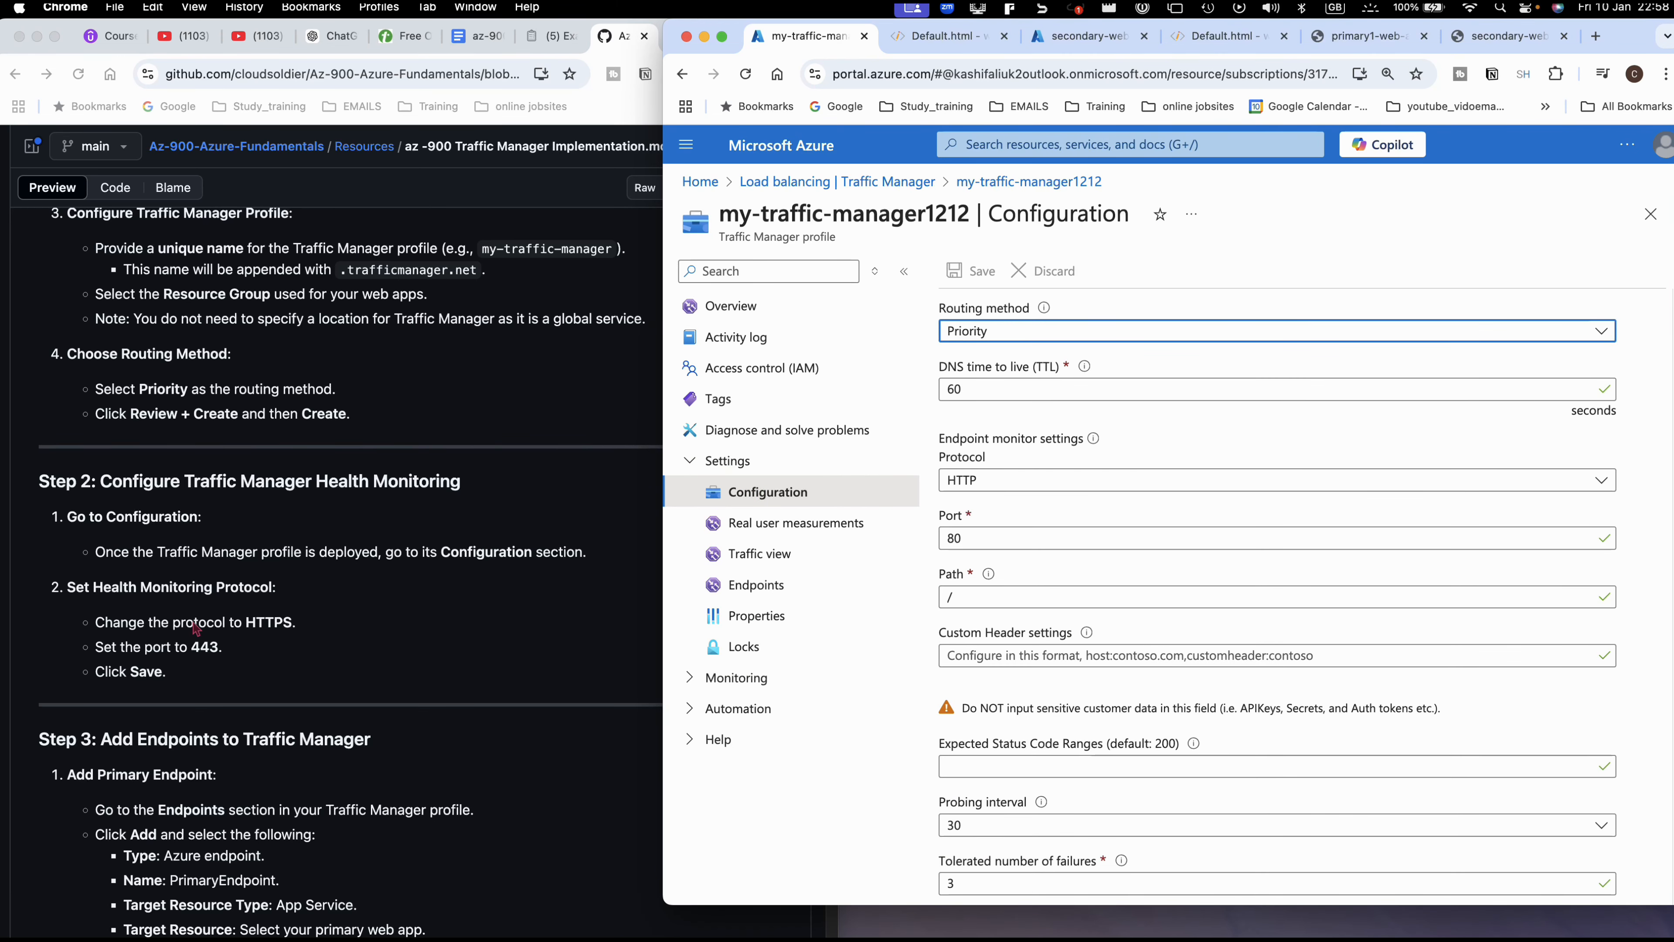
{"action": "left_click", "coordinate": [968, 485]}
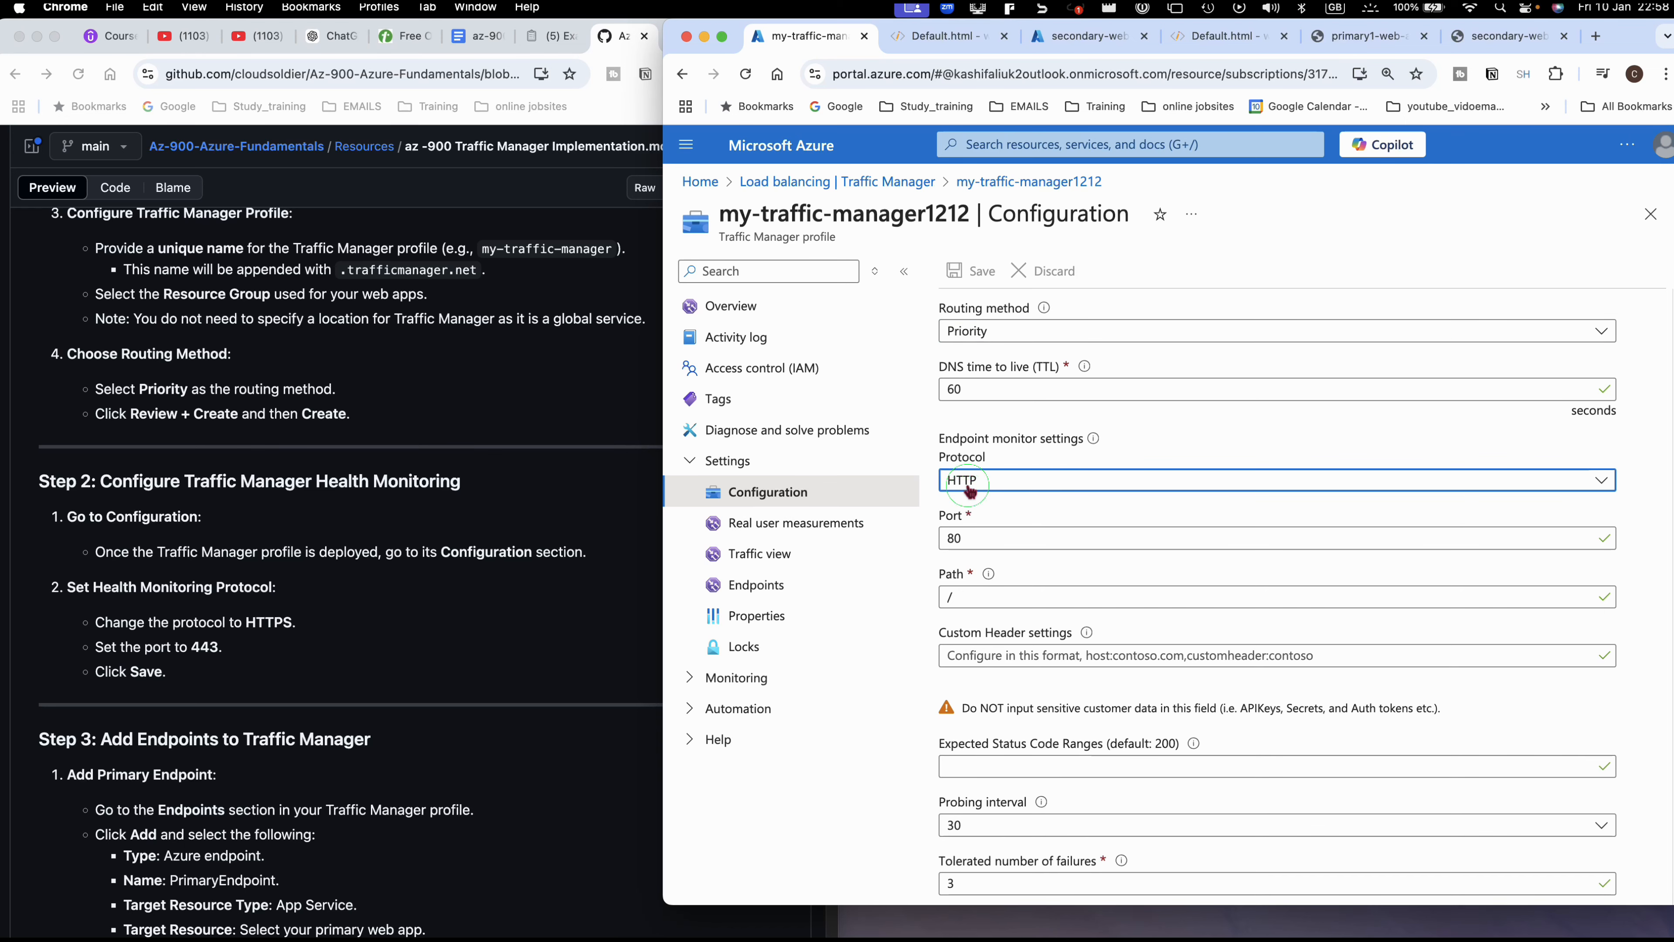
{"action": "left_click", "coordinate": [1049, 529]}
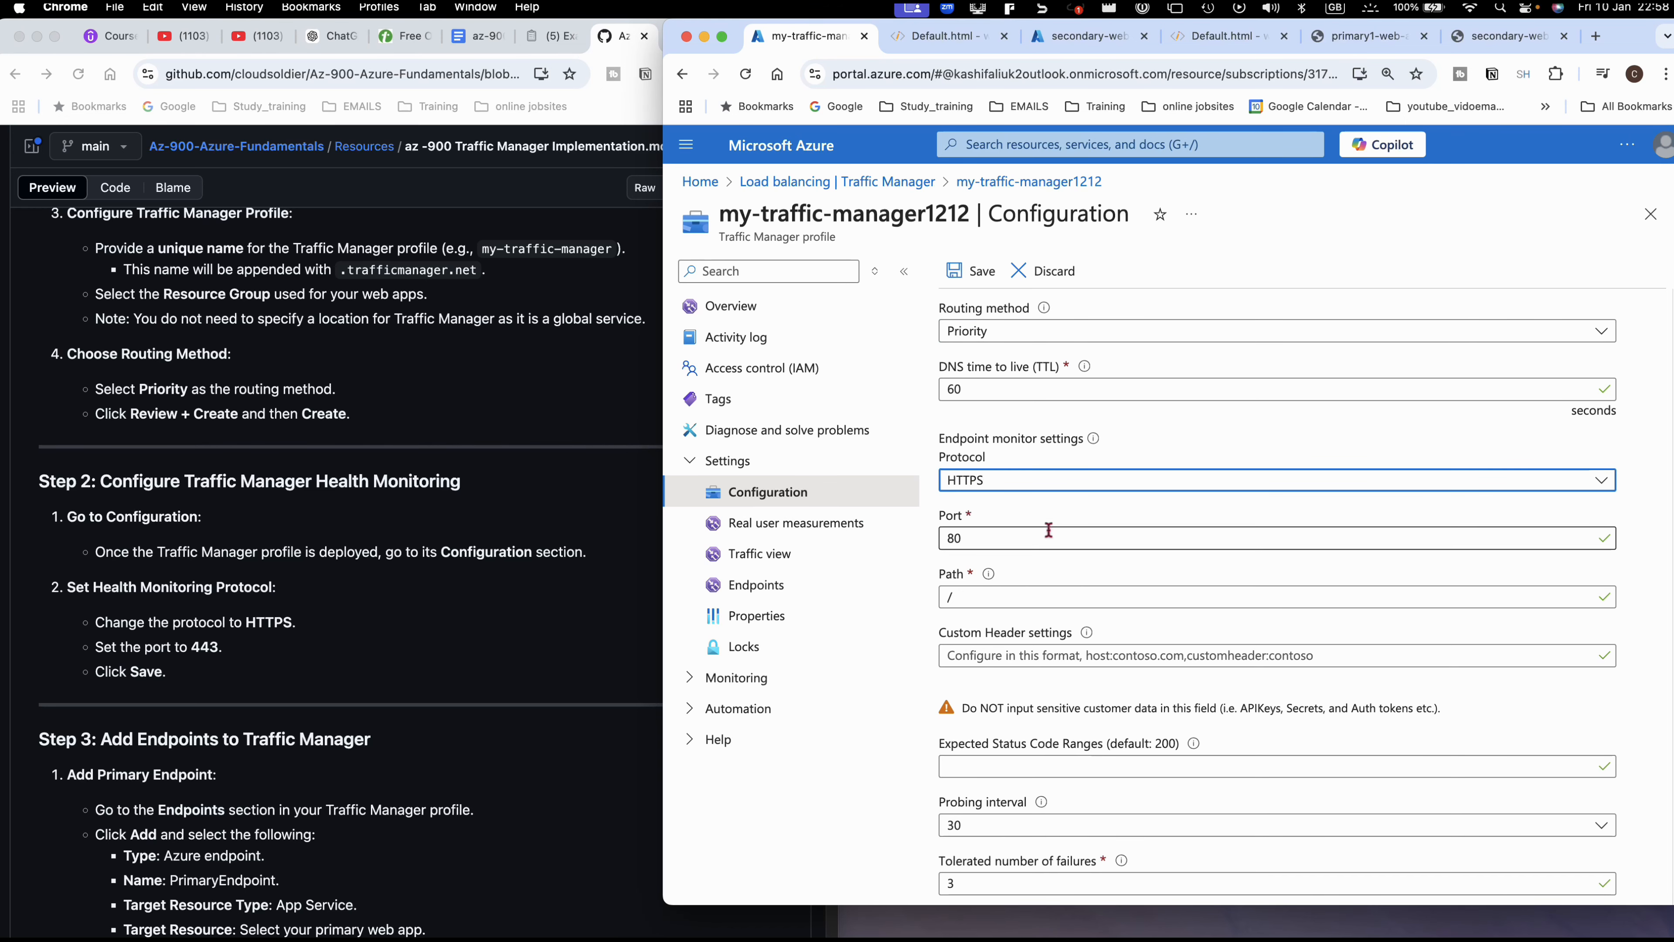
- Set the endpoint monitor port to 443 and save the profile configuration
{"action": "left_click", "coordinate": [997, 546]}
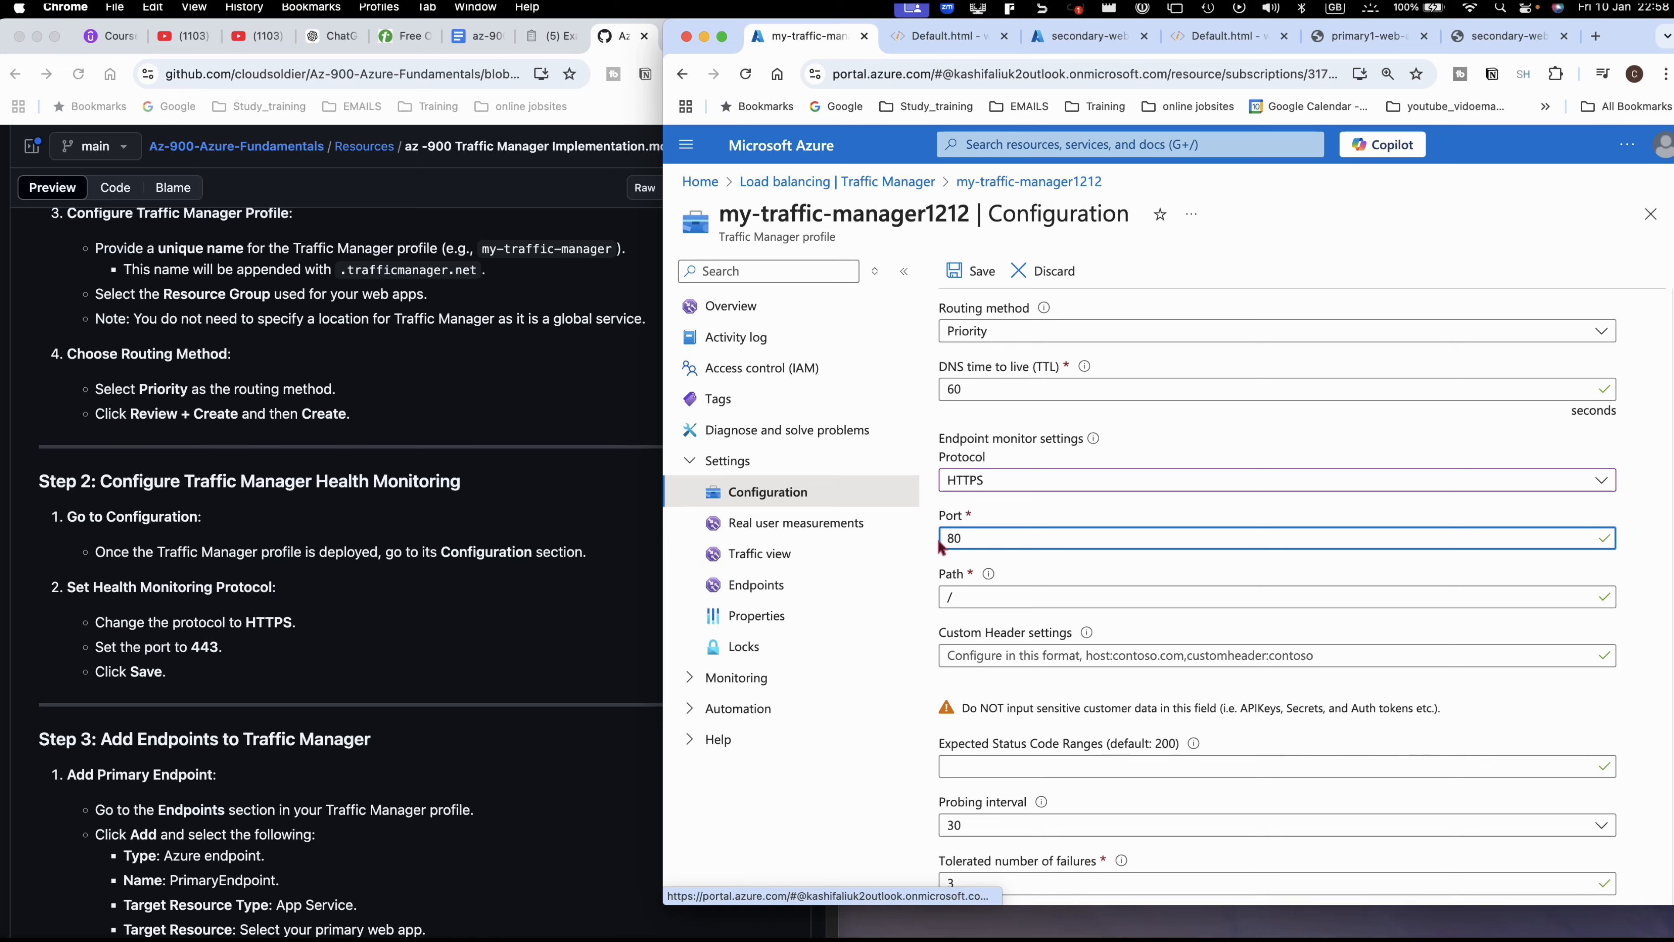
{"action": "double_click", "coordinate": [969, 538]}
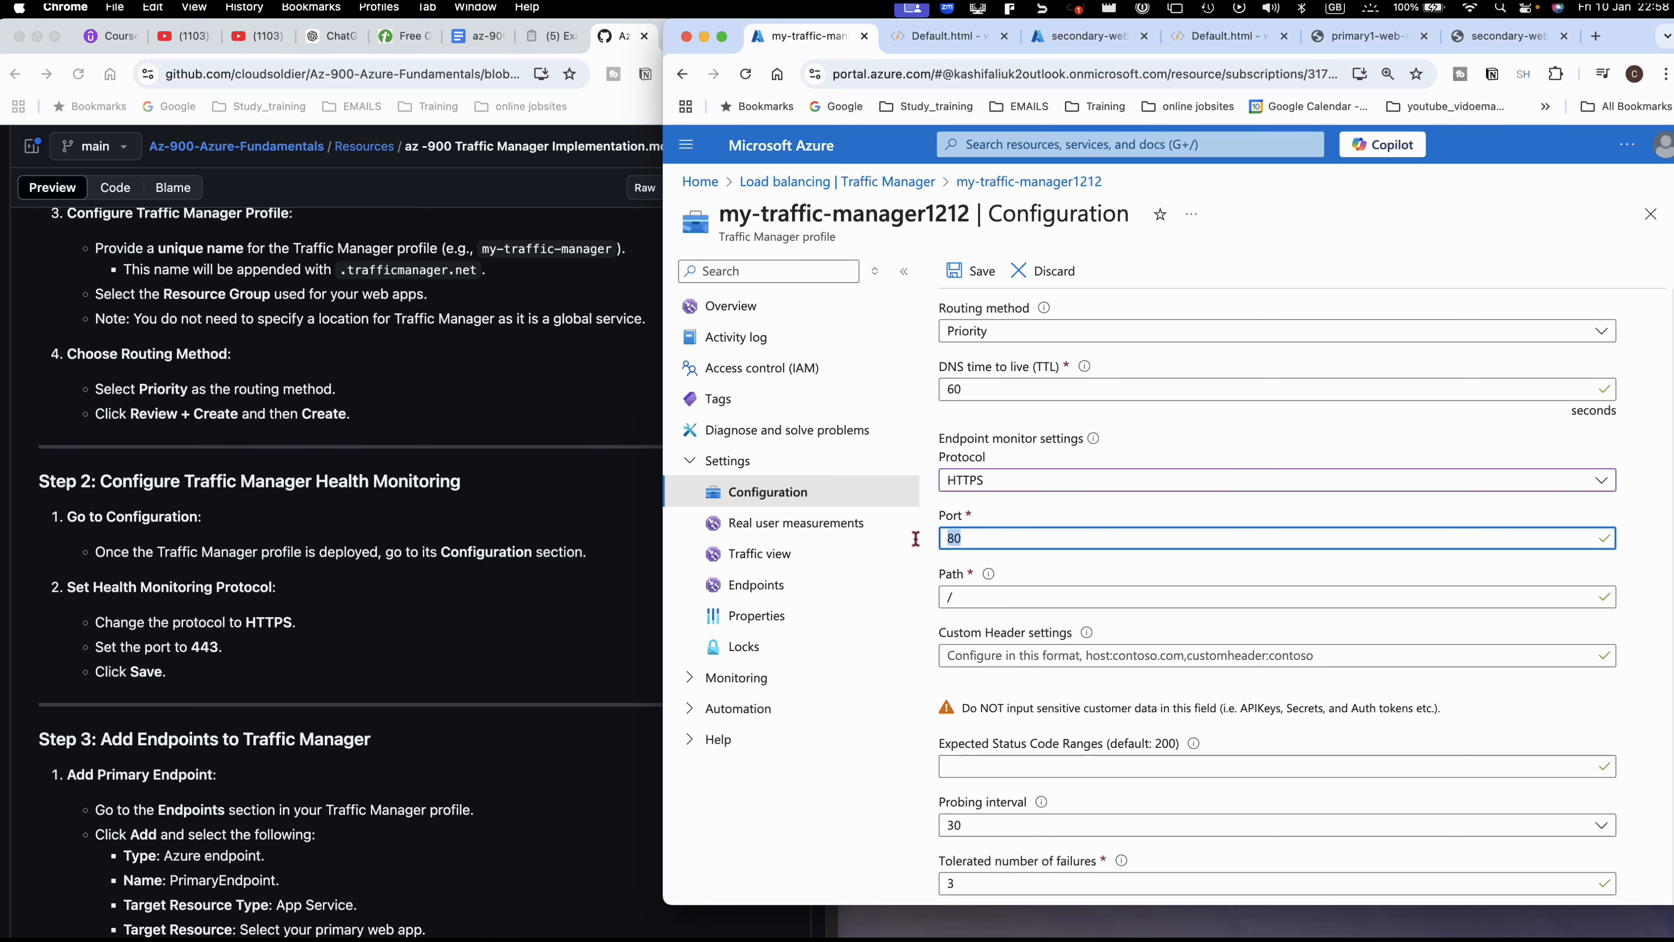
{"action": "type", "text": "443"}
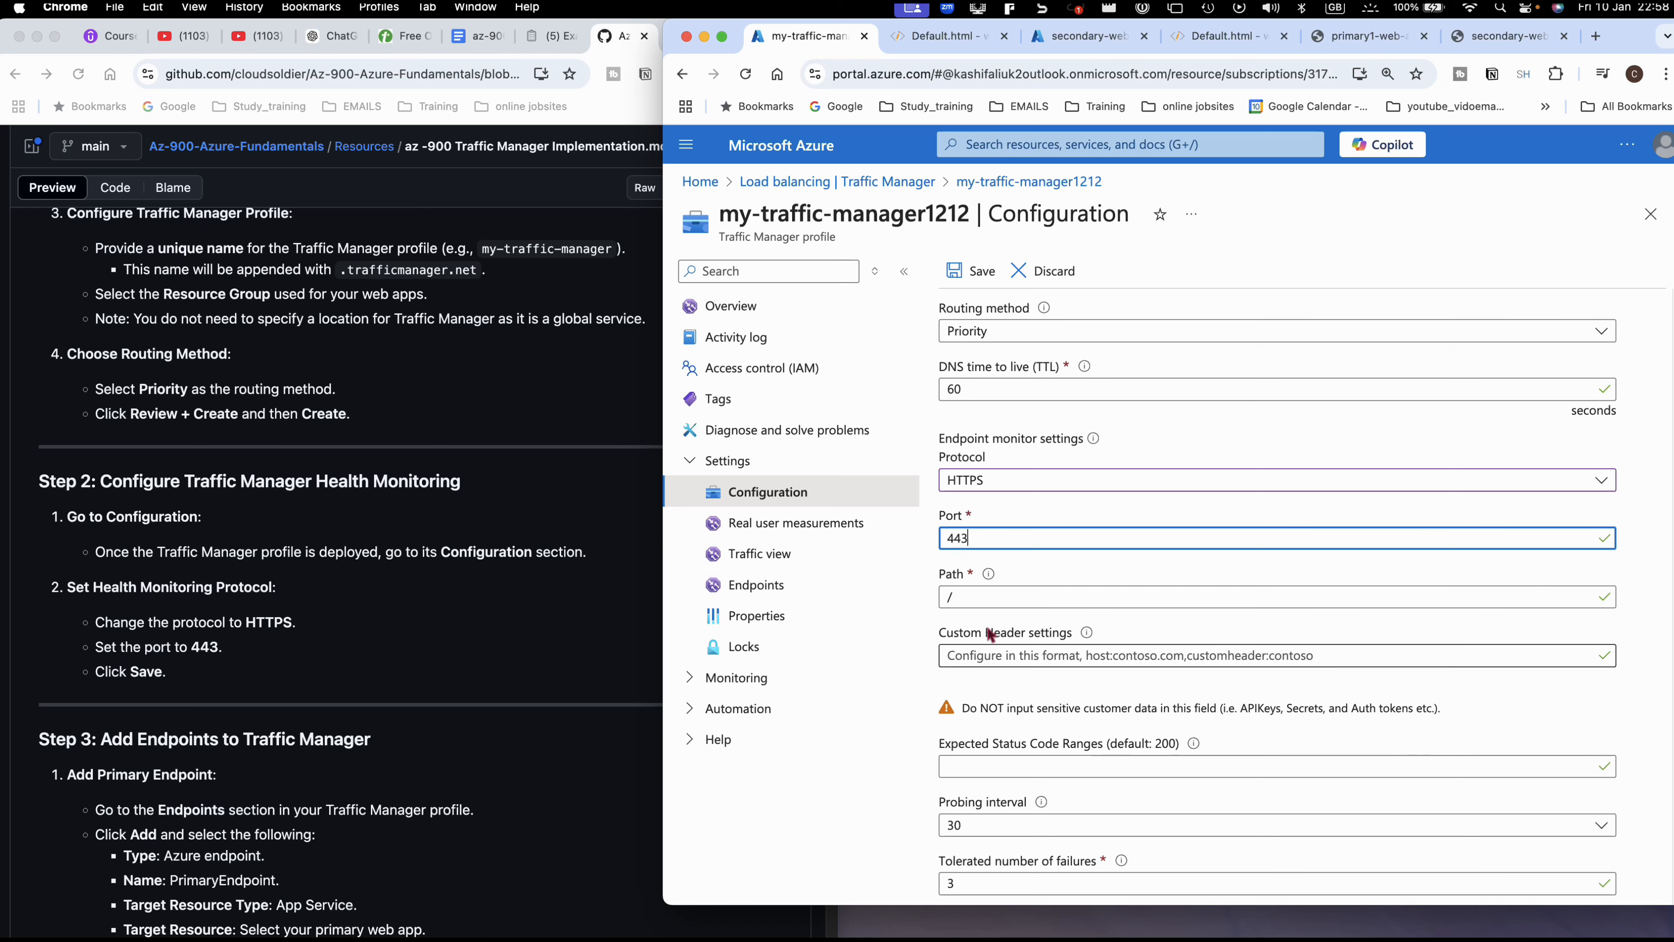
{"action": "scroll", "coordinate": [1009, 658], "scroll_direction": "down", "scroll_amount": 2}
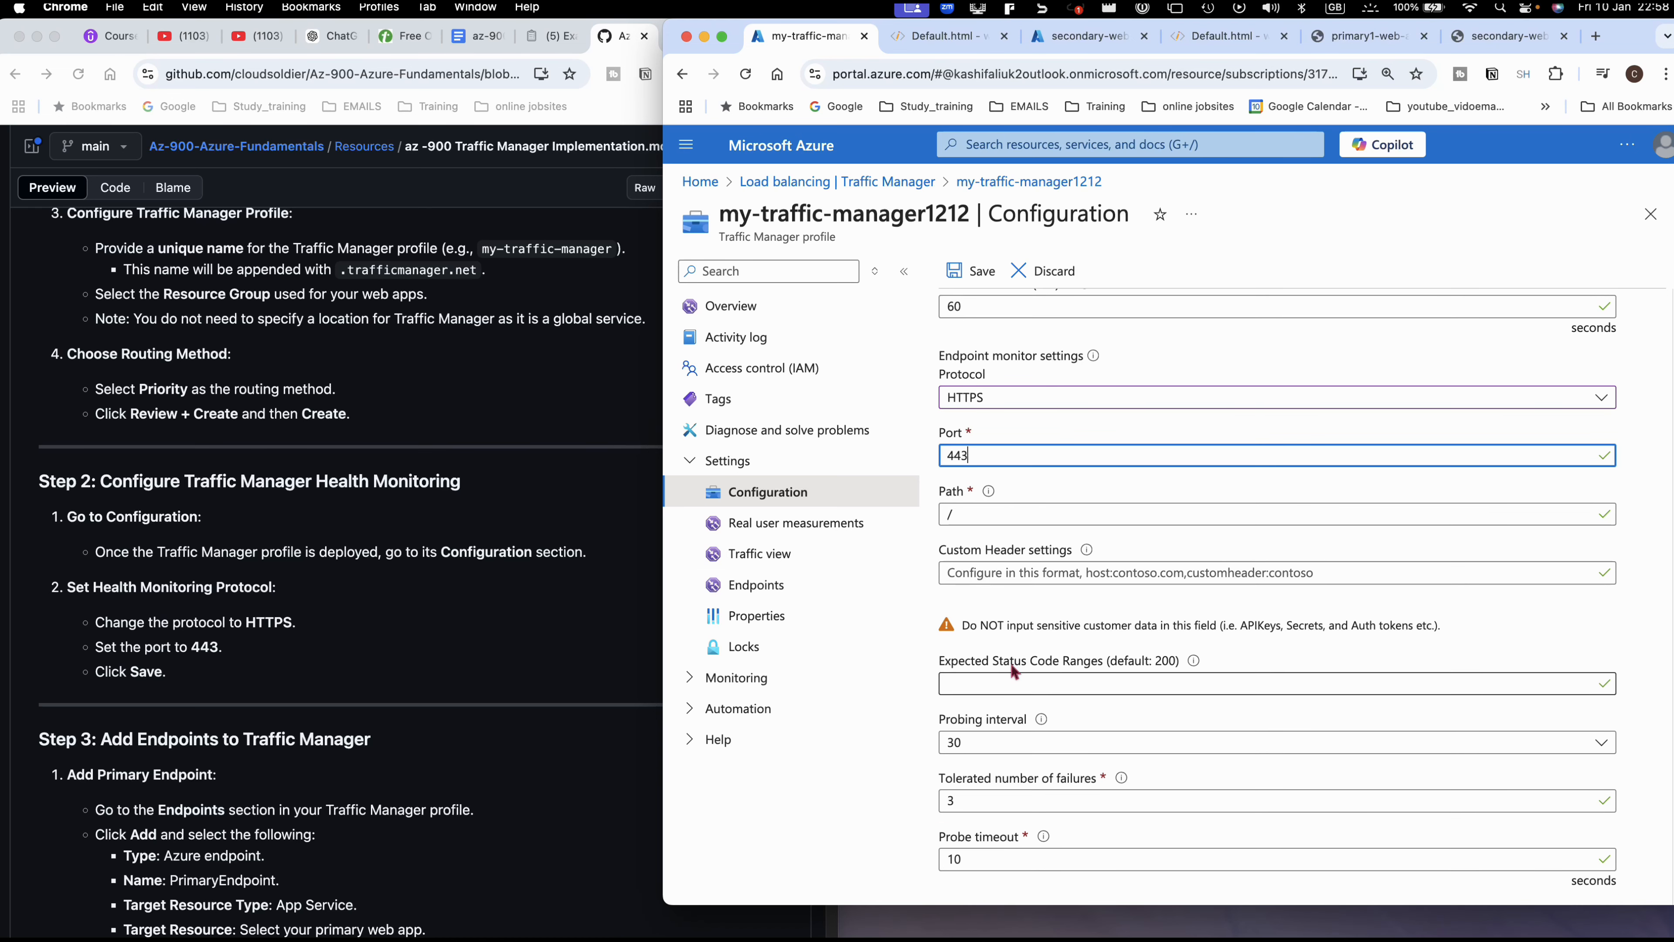
{"action": "scroll", "coordinate": [1010, 661], "scroll_direction": "up", "scroll_amount": 2}
{"action": "left_click", "coordinate": [973, 270]}
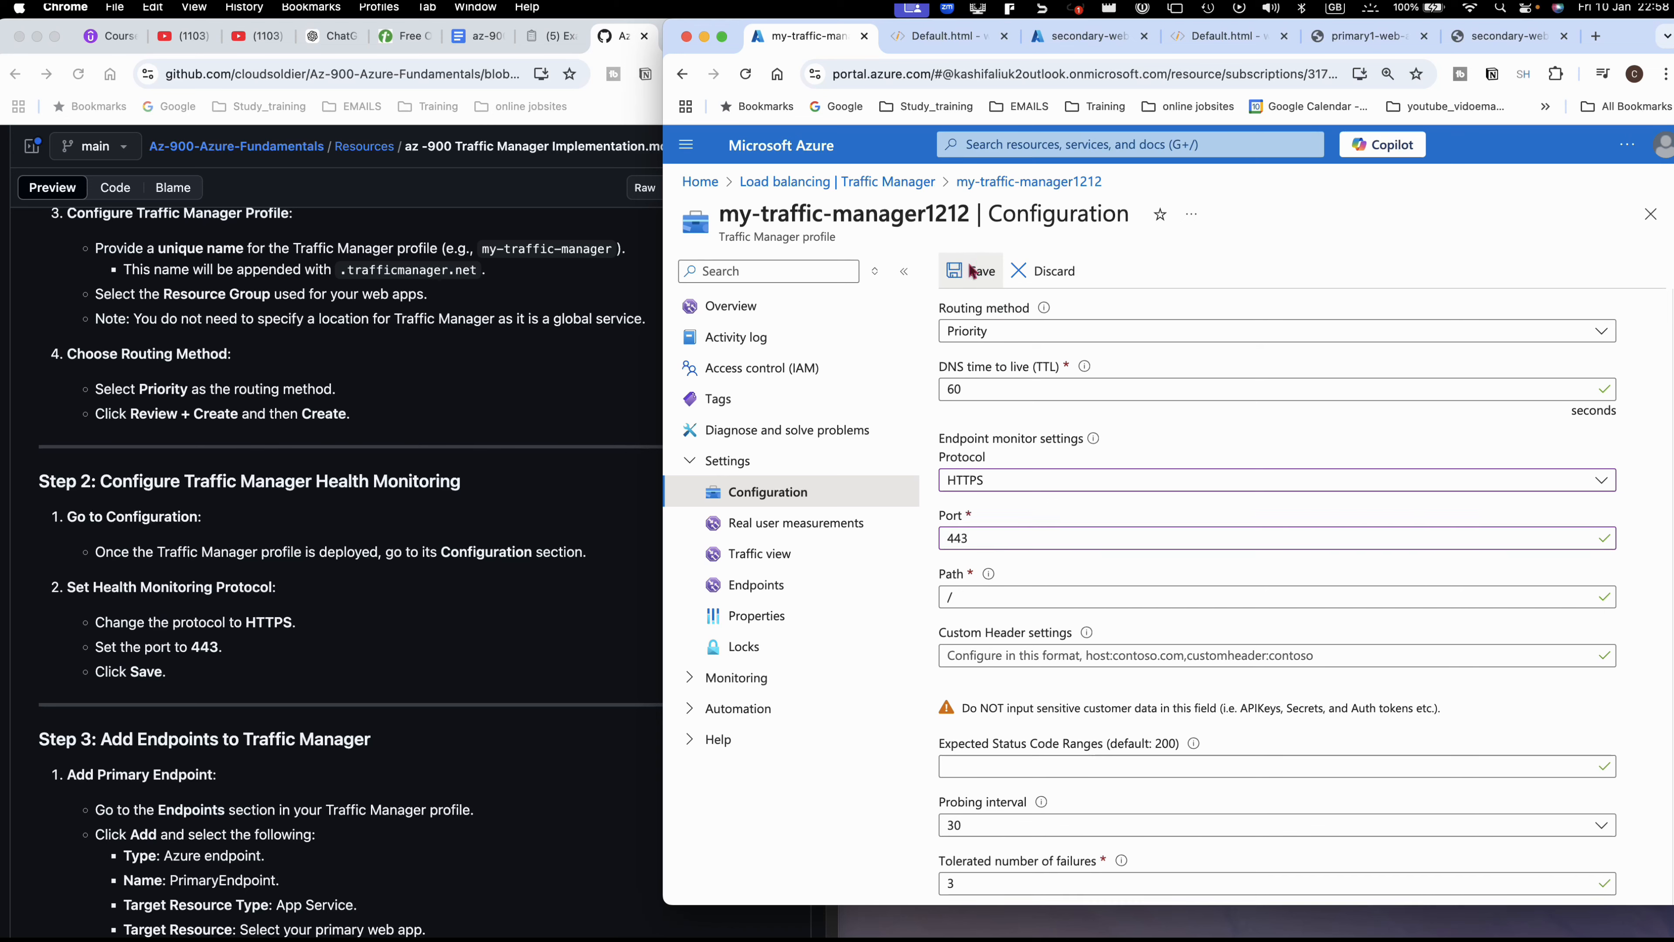
- Go to the profile's Endpoints page and start adding a new endpoint of type Azure endpoint
{"action": "scroll", "coordinate": [471, 584], "scroll_direction": "down", "scroll_amount": 3}
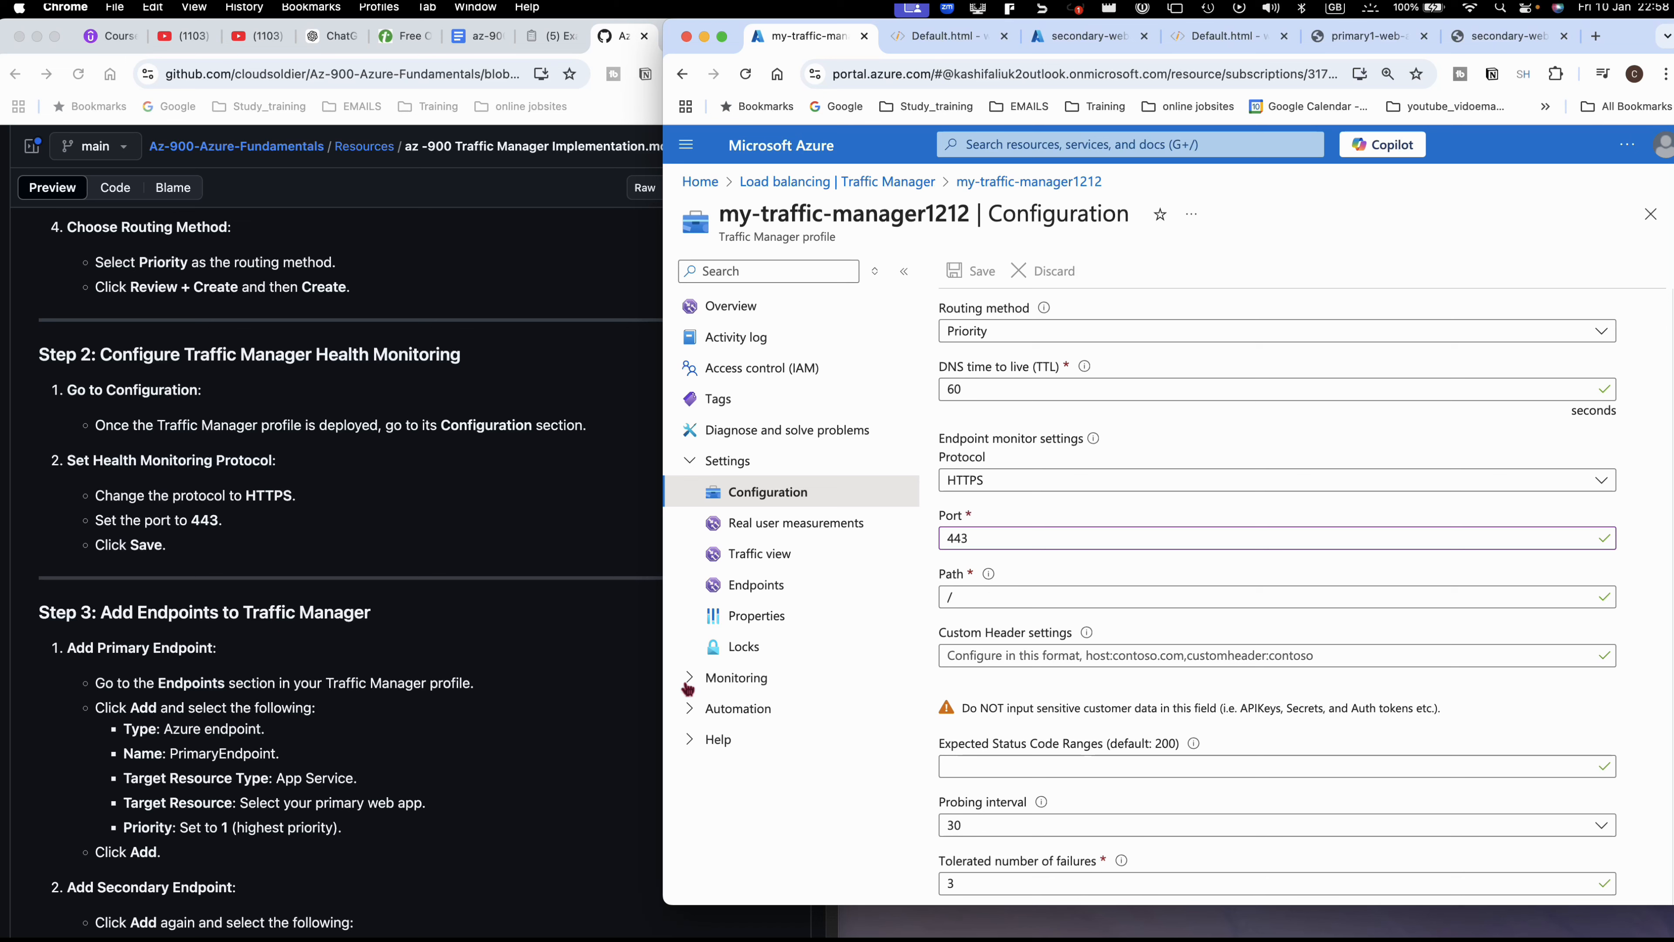
{"action": "left_click", "coordinate": [765, 589]}
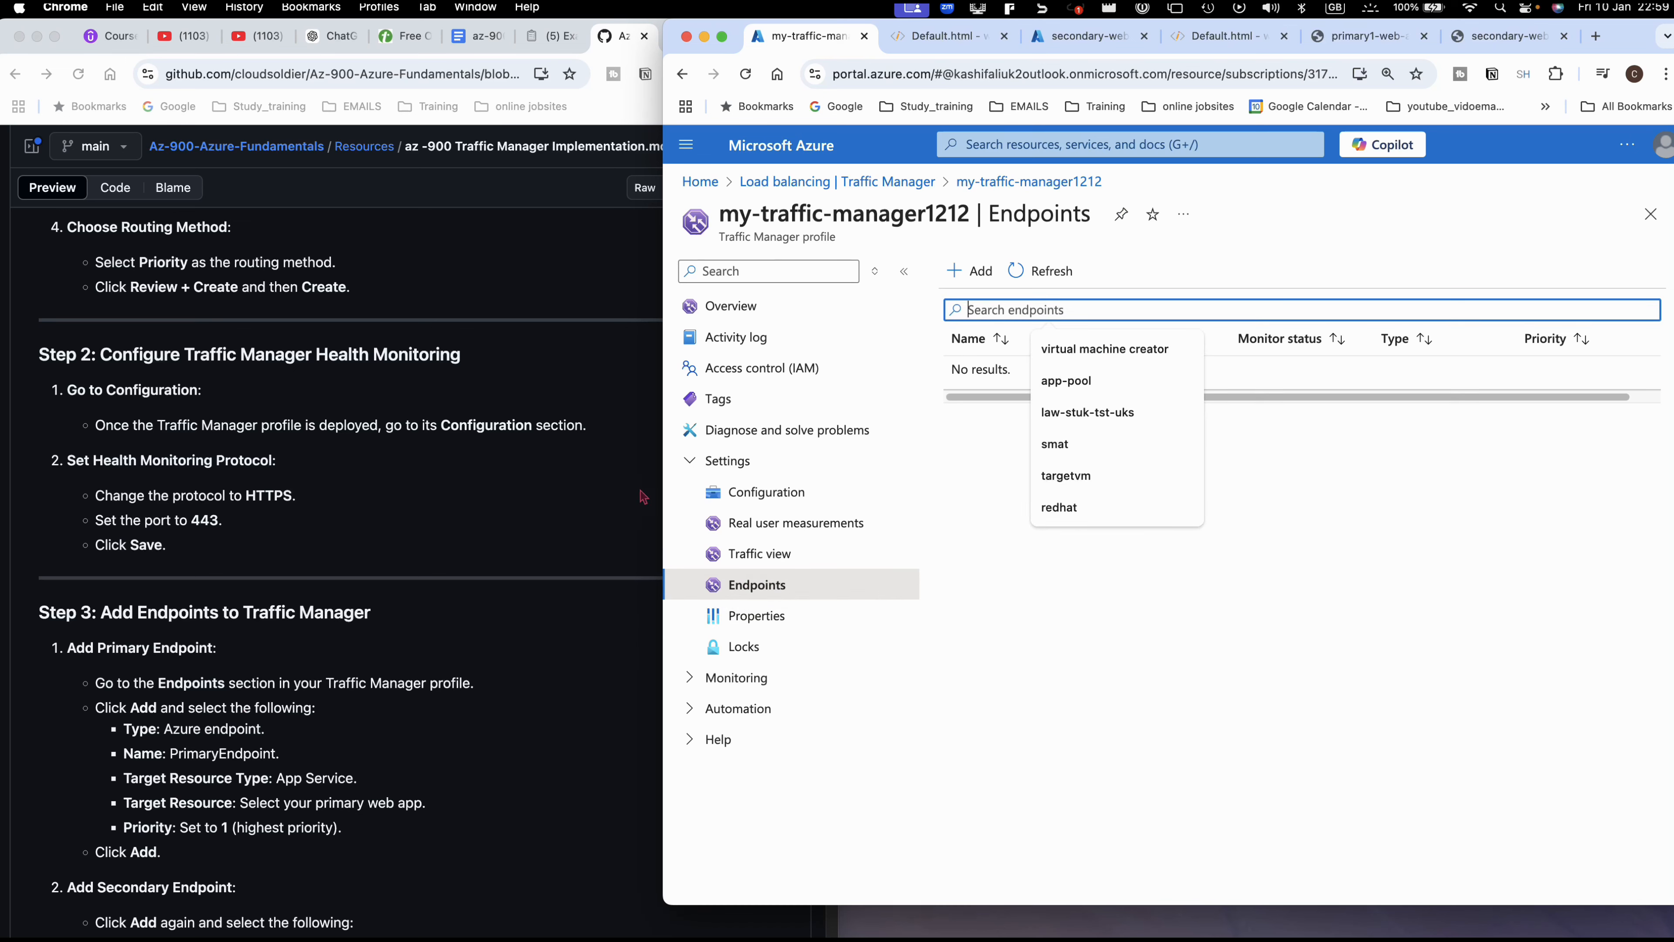
{"action": "left_click", "coordinate": [964, 276]}
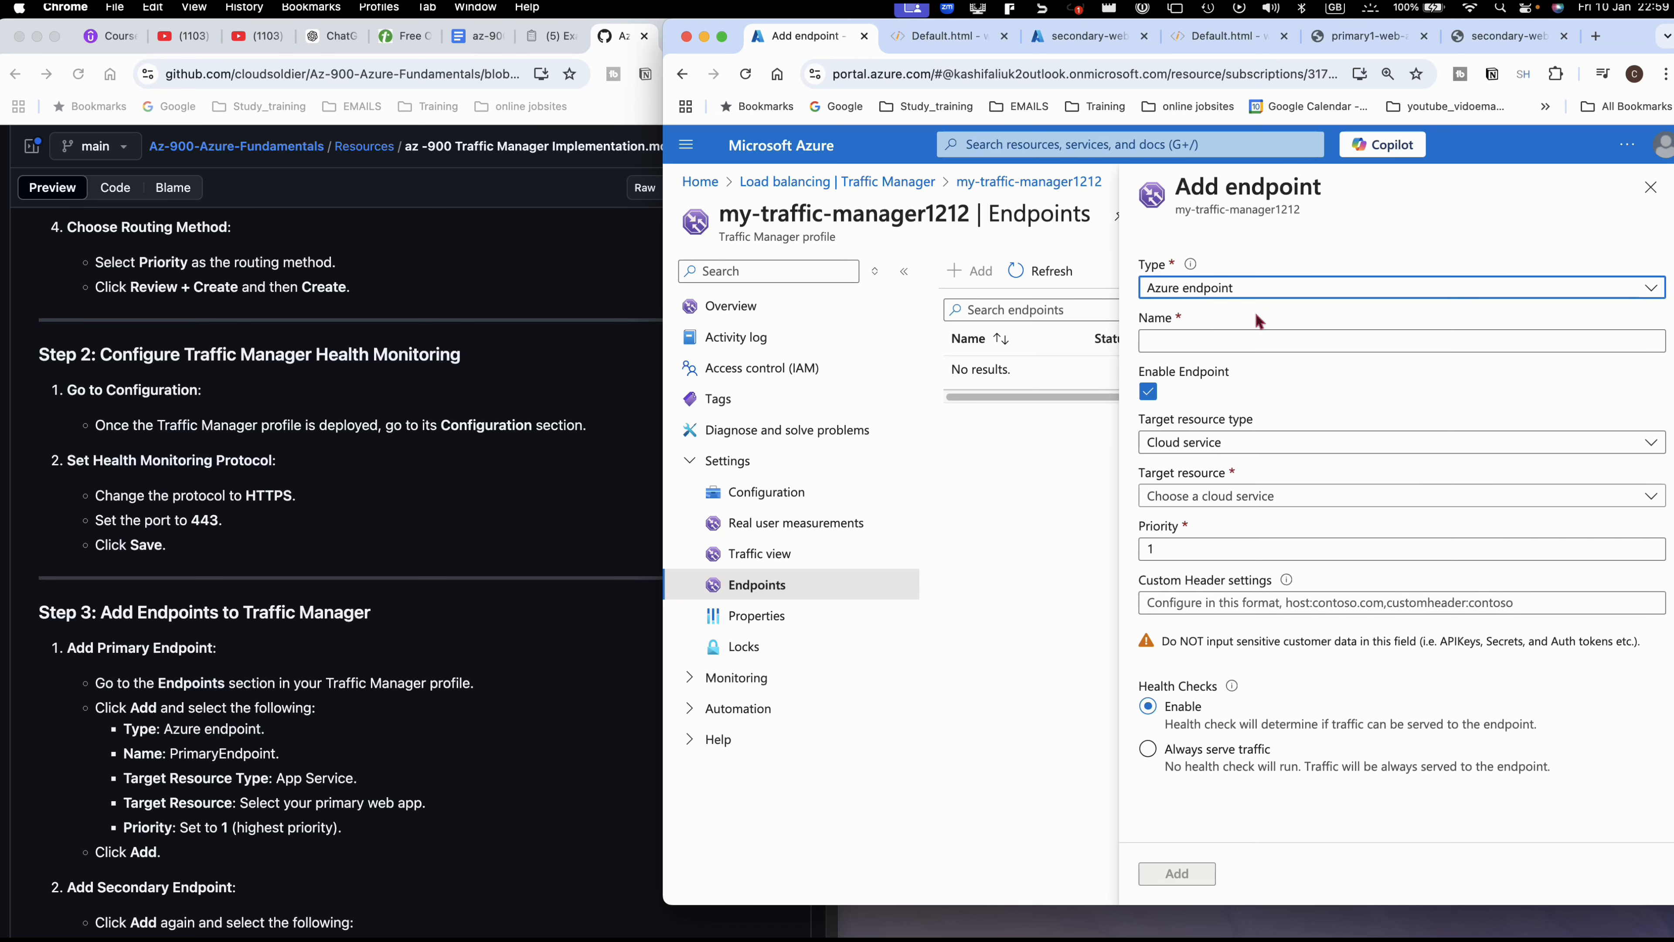
{"action": "left_click", "coordinate": [1397, 349]}
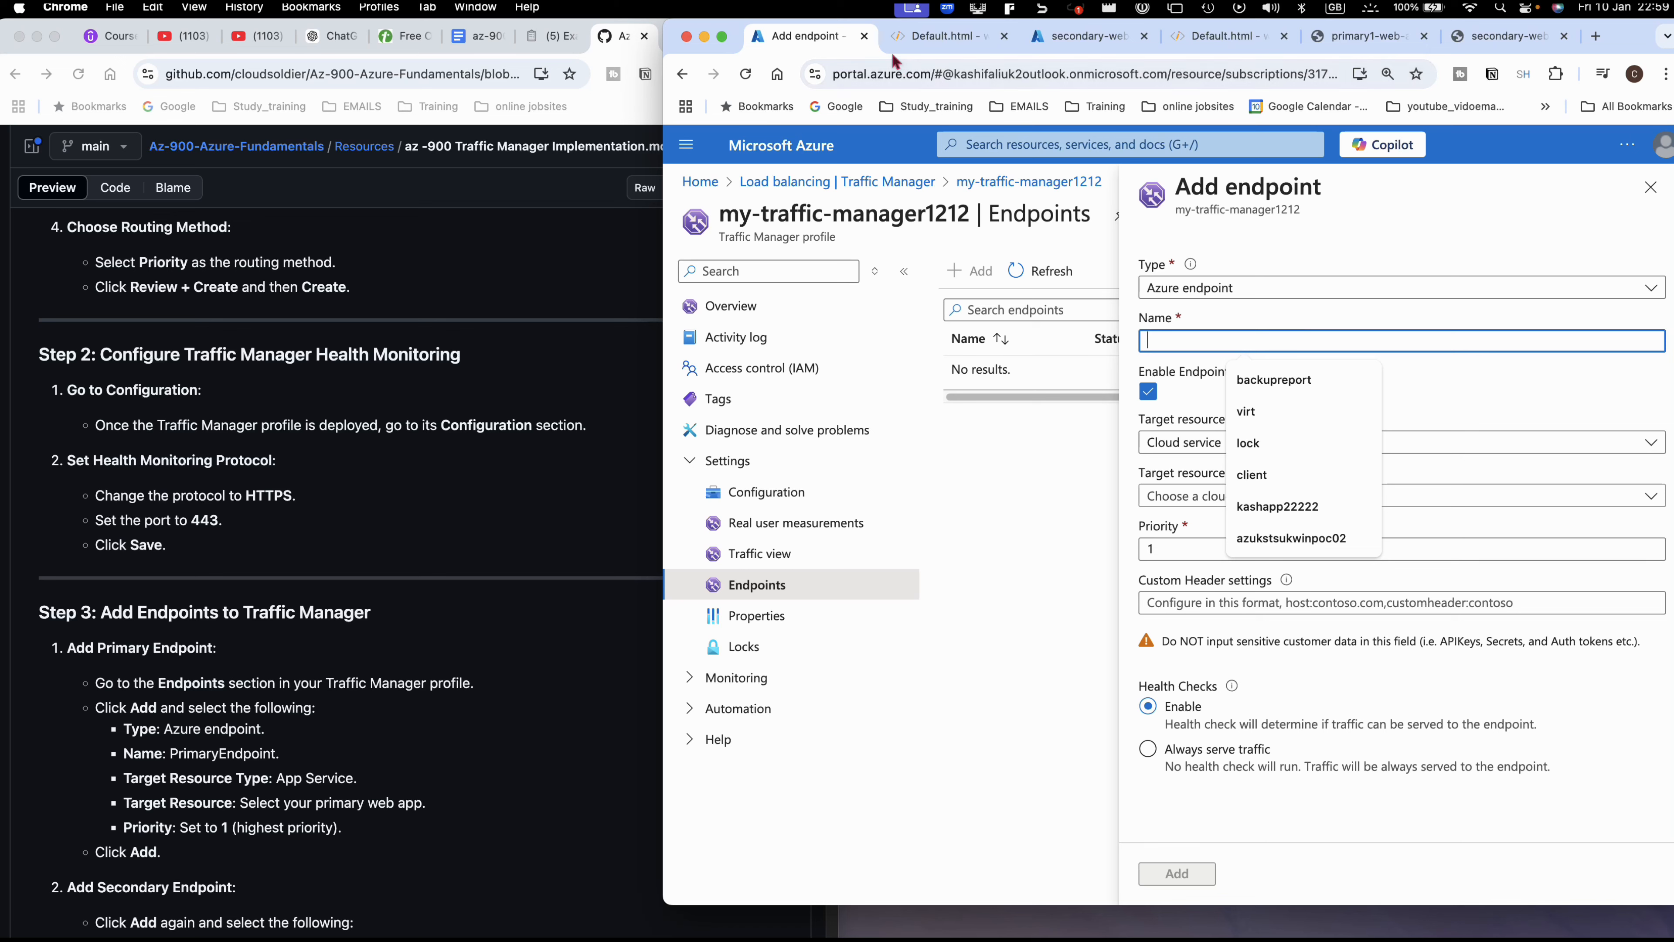
- In the other portal tab, search for "webapp", open primary1-web-app from App Services and copy its name
{"action": "left_click", "coordinate": [1084, 43]}
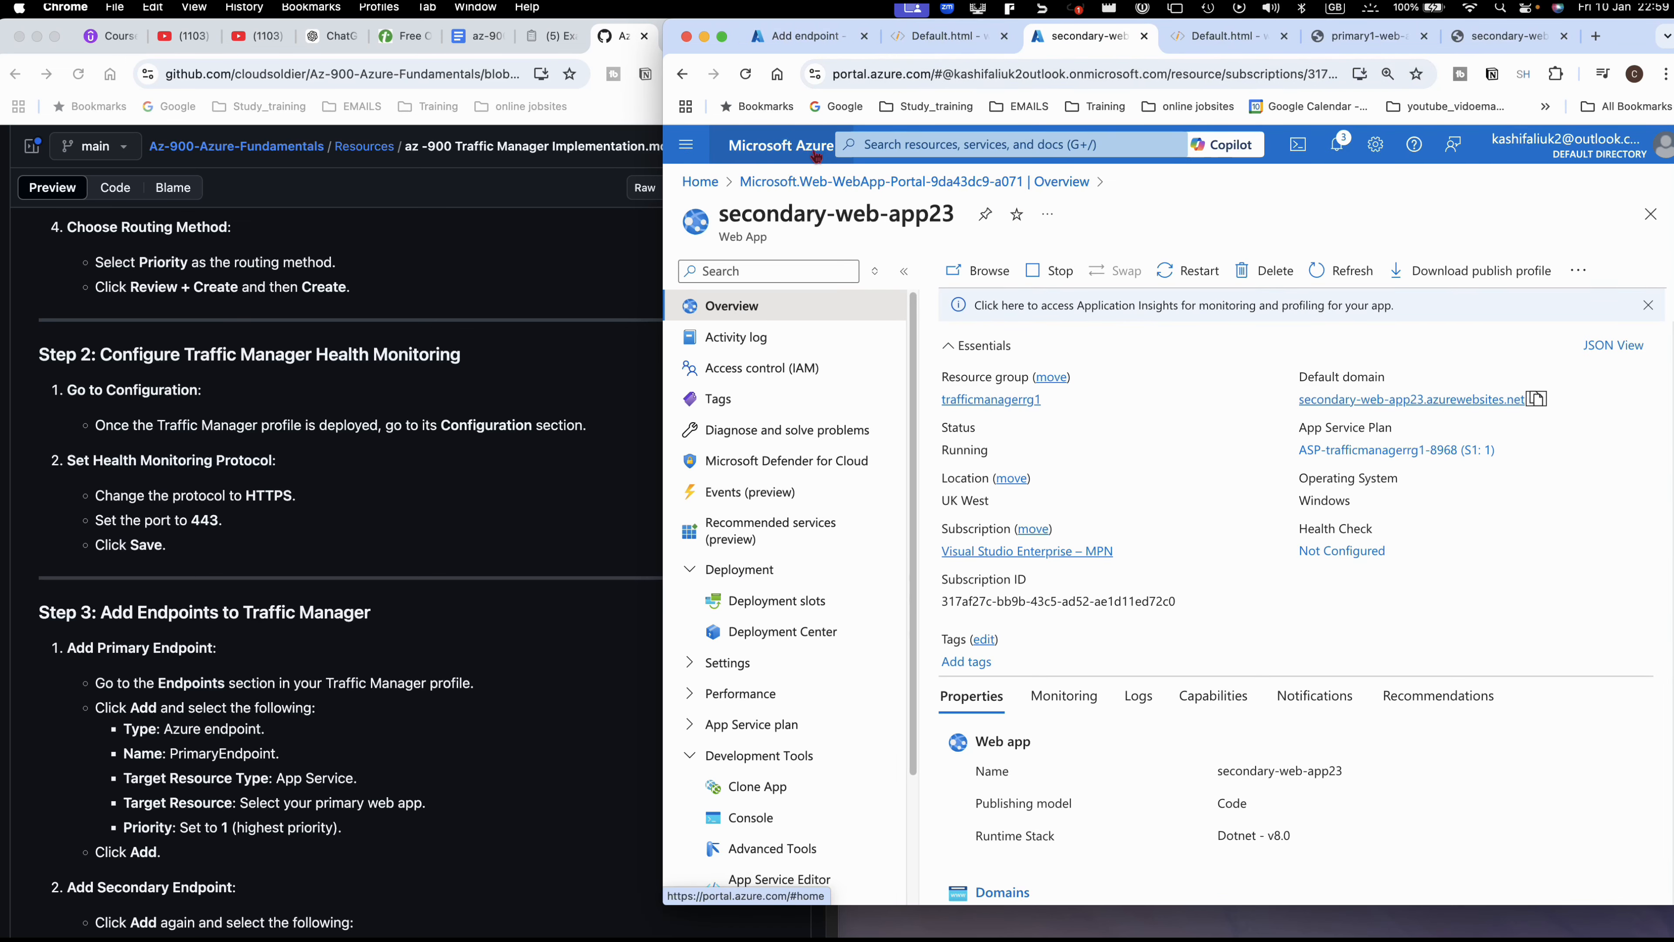
{"action": "left_click", "coordinate": [872, 150]}
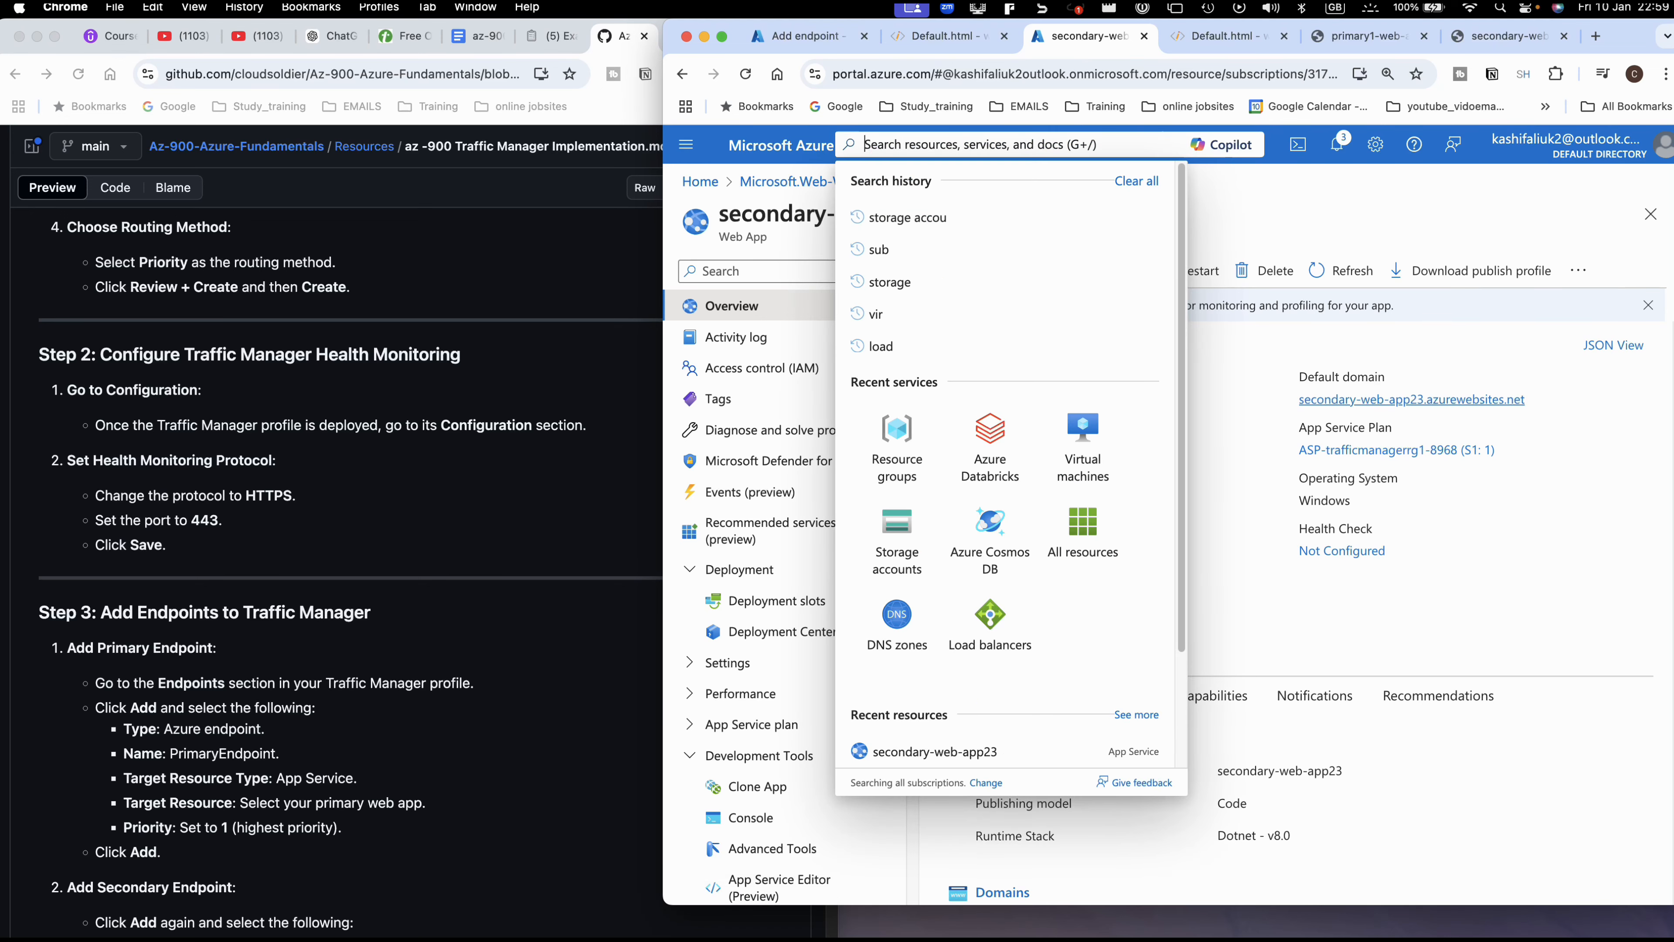
{"action": "type", "text": "webapp"}
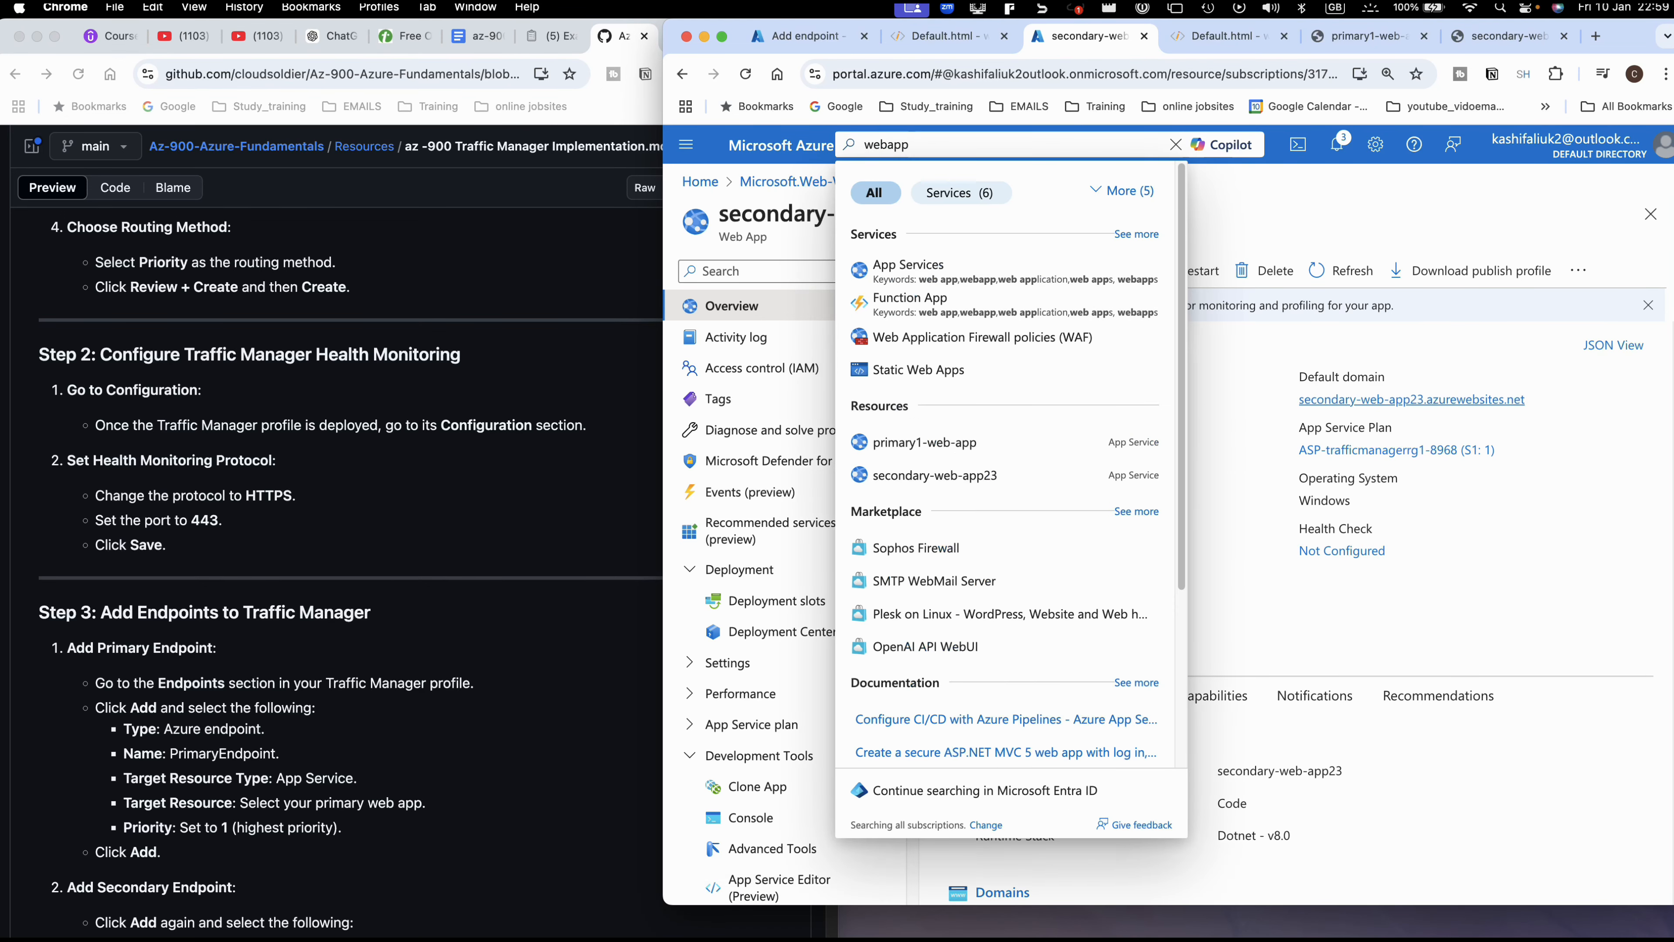
{"action": "left_click", "coordinate": [892, 265]}
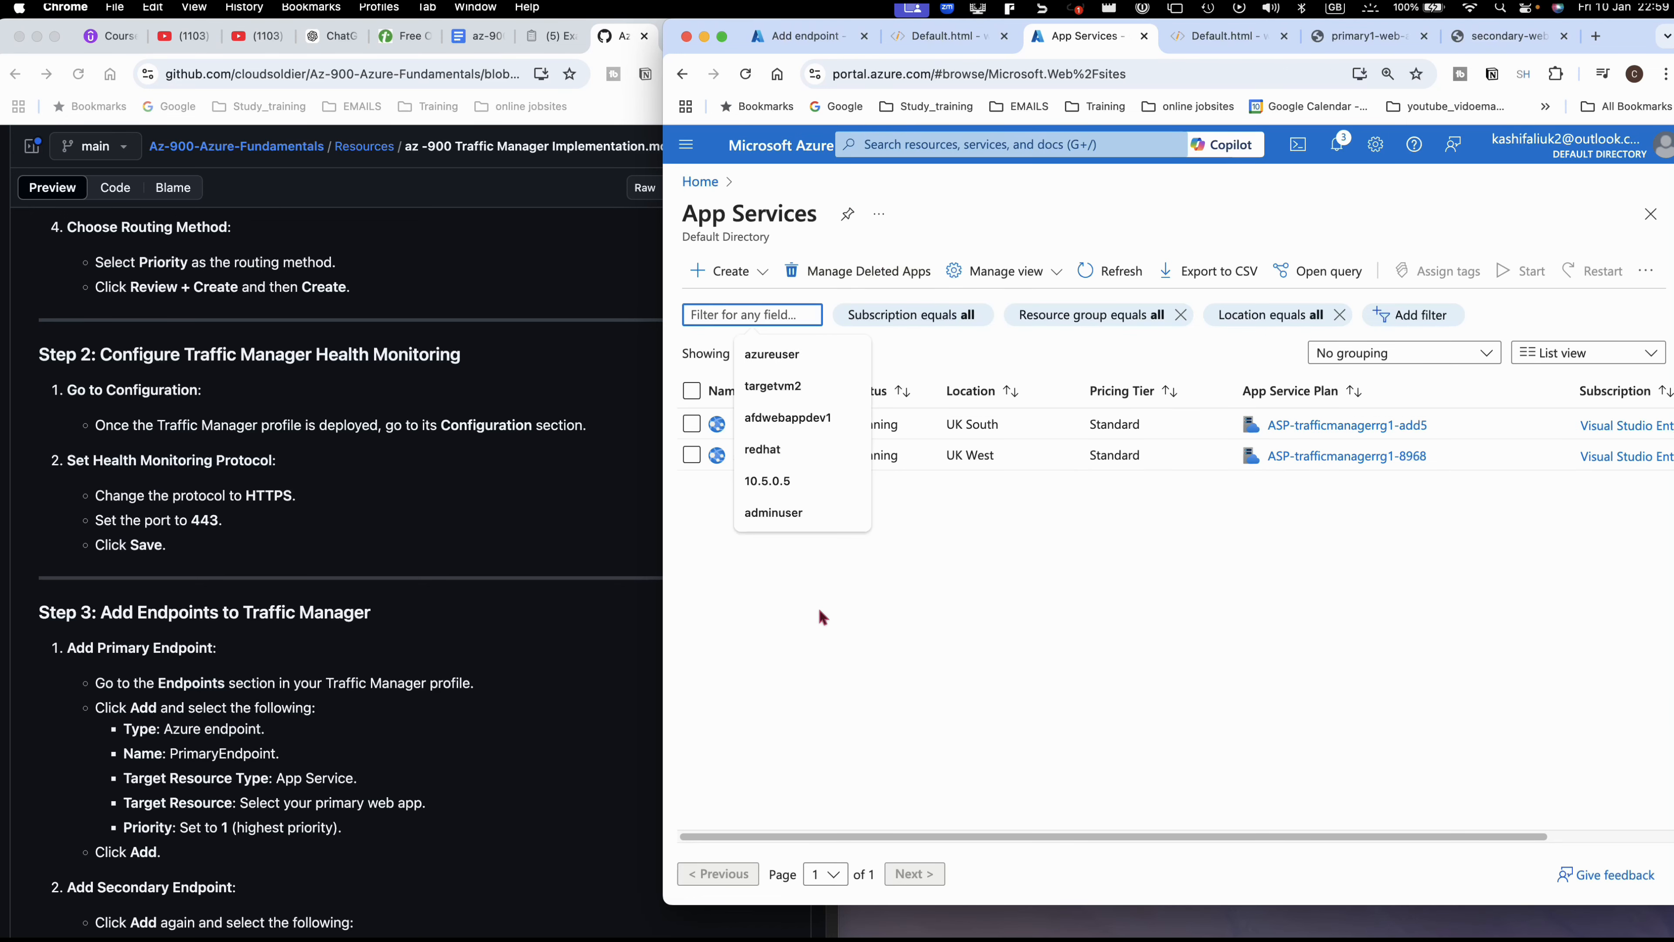
{"action": "left_click", "coordinate": [784, 425]}
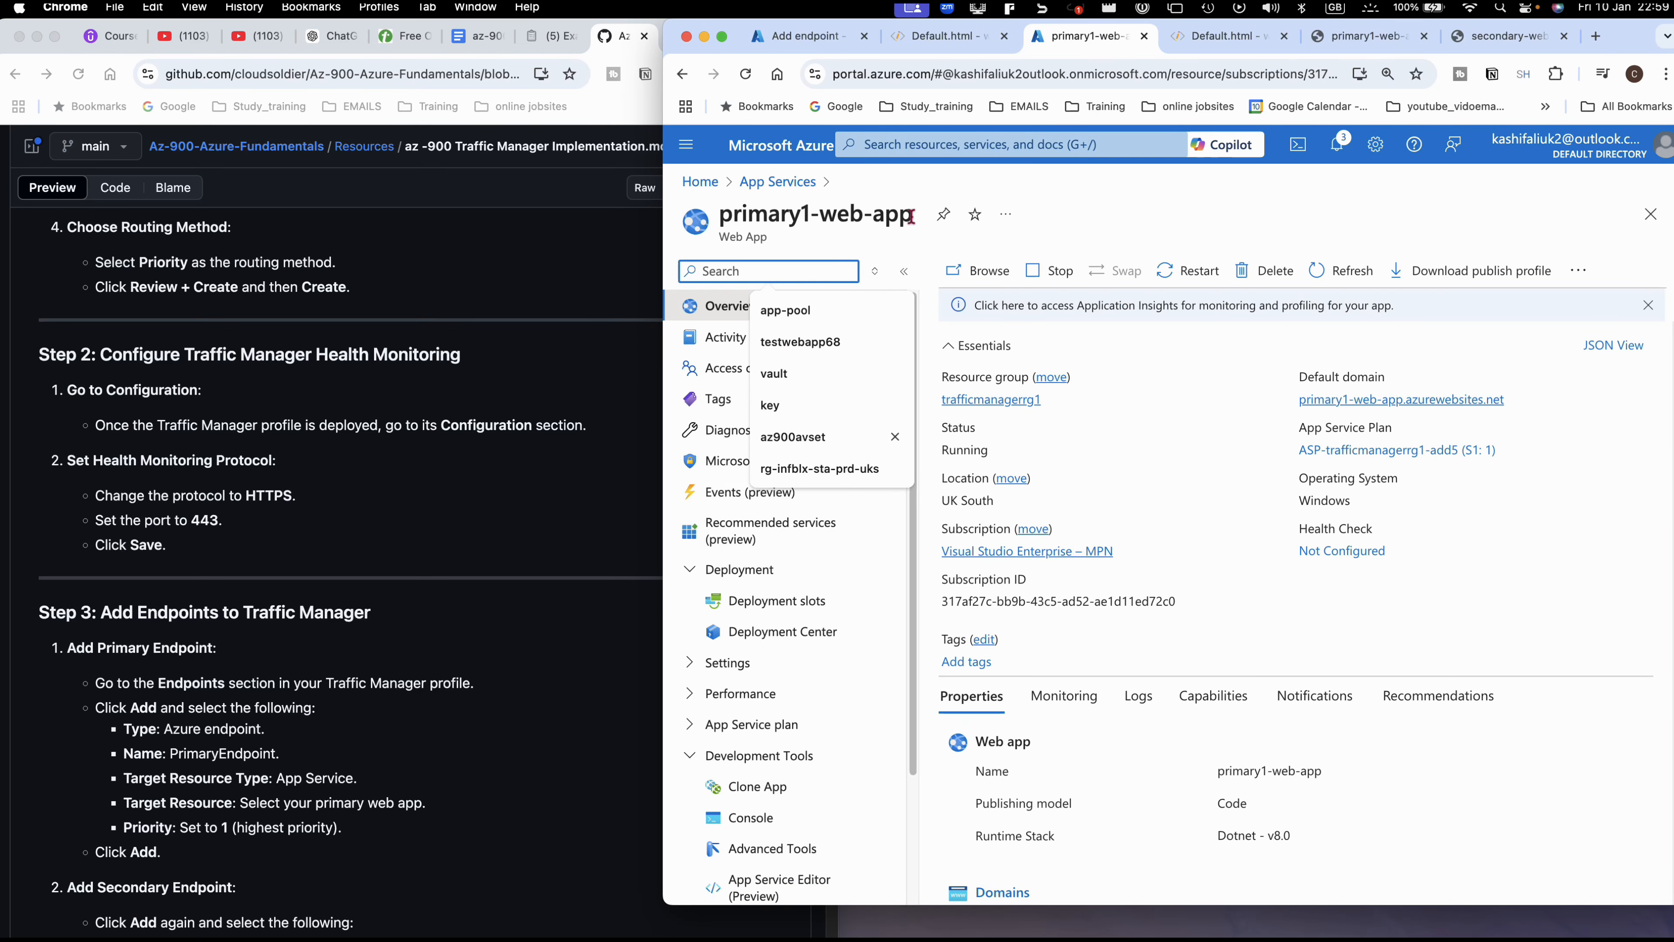
{"action": "left_click_drag", "start_coordinate": [913, 217], "coordinate": [723, 215]}
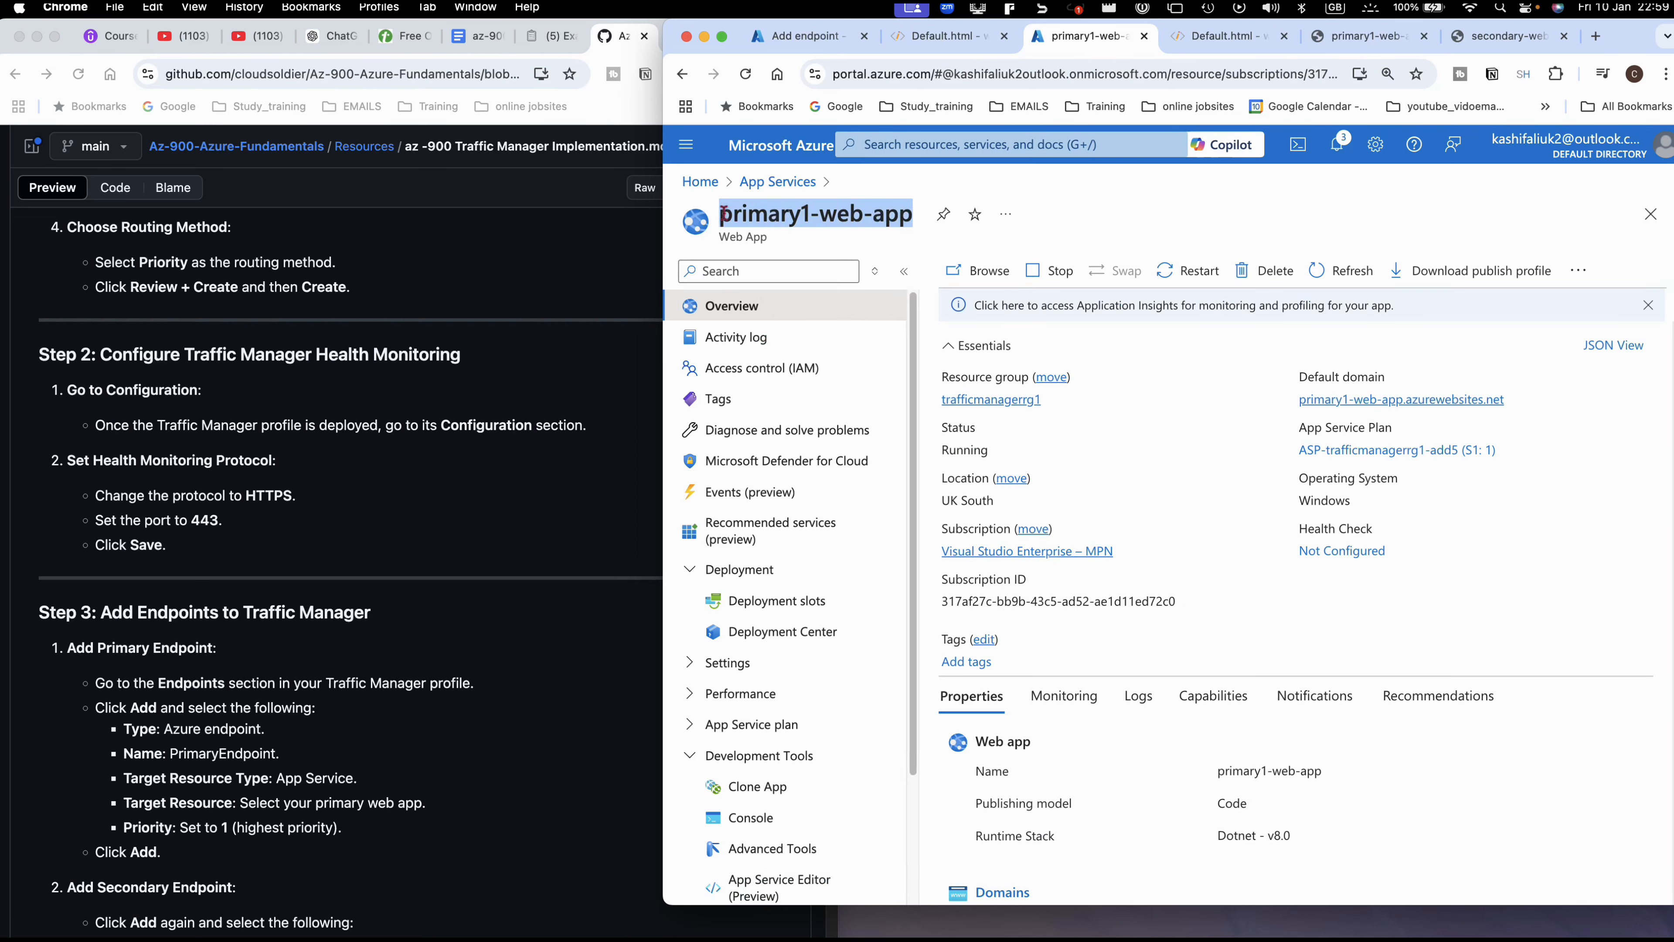
{"action": "right_click", "coordinate": [746, 214]}
{"action": "left_click", "coordinate": [775, 259]}
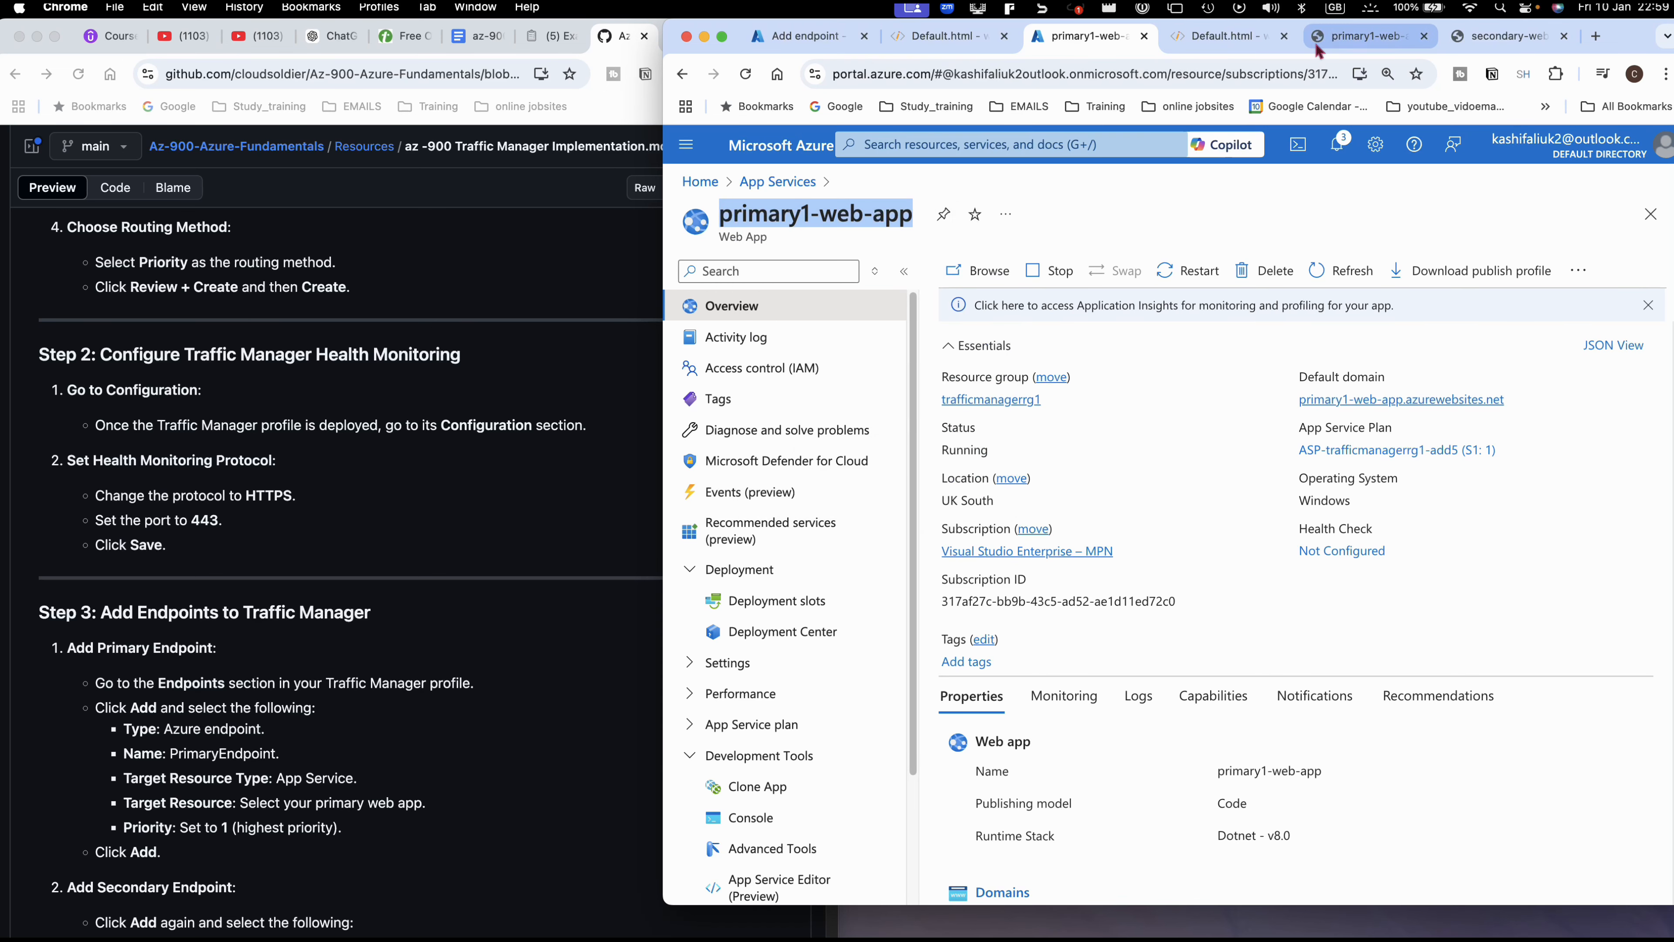
- Return to the Add endpoint form and paste primary1-web-app as the endpoint name
{"action": "left_click", "coordinate": [818, 41]}
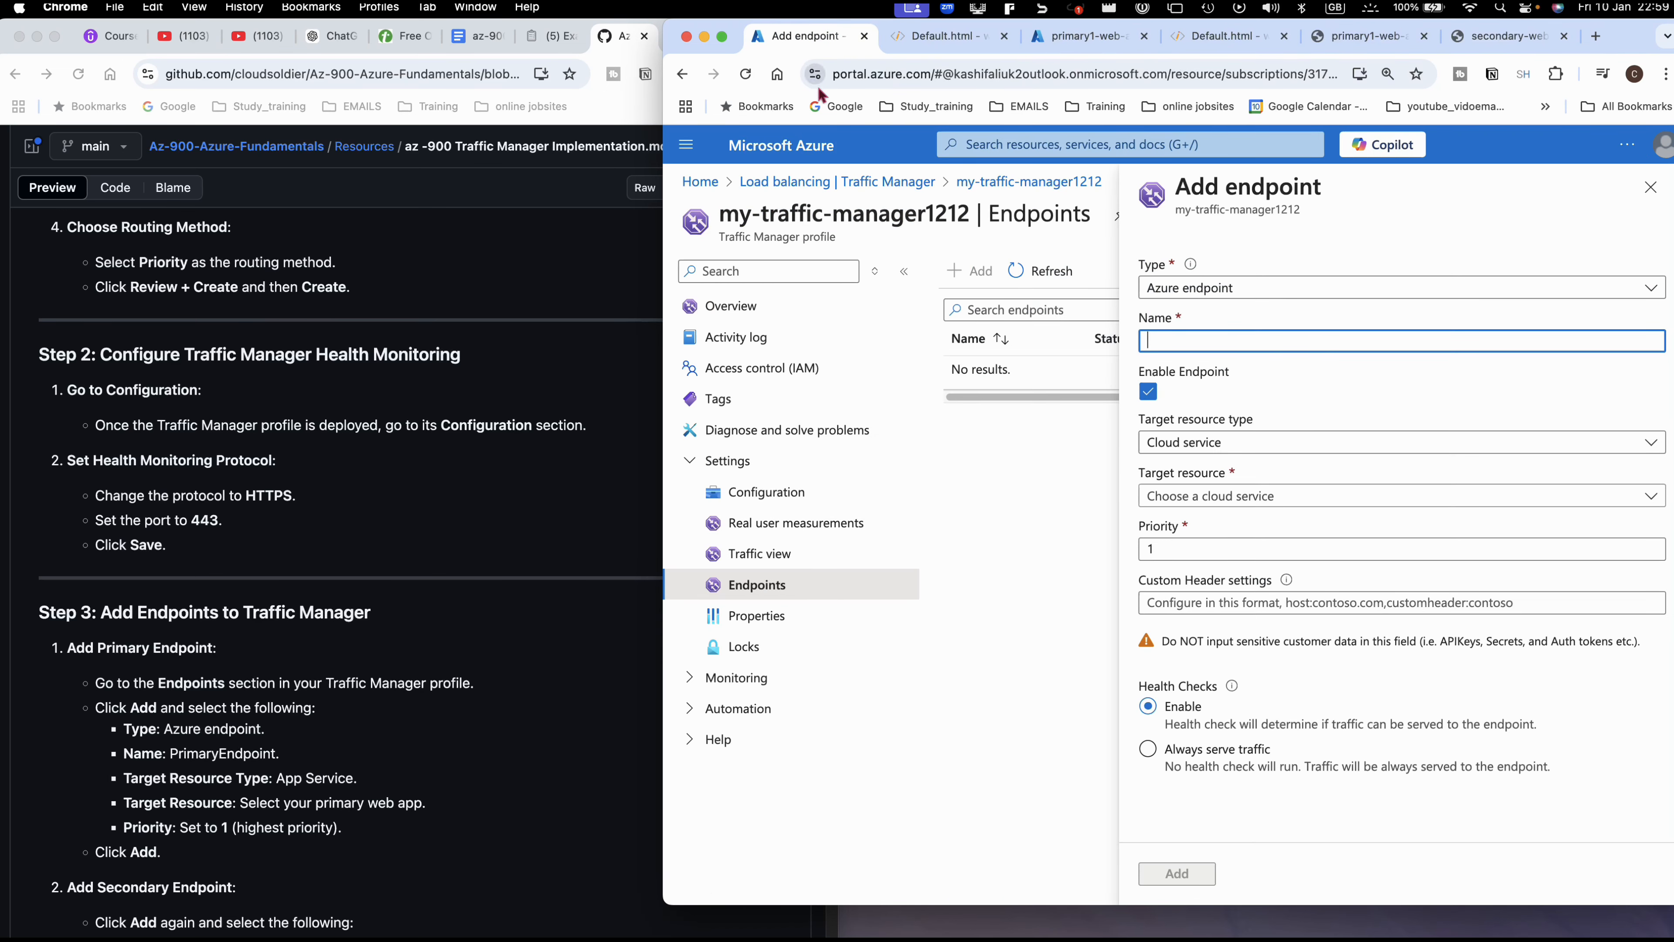
{"action": "left_click", "coordinate": [1182, 341]}
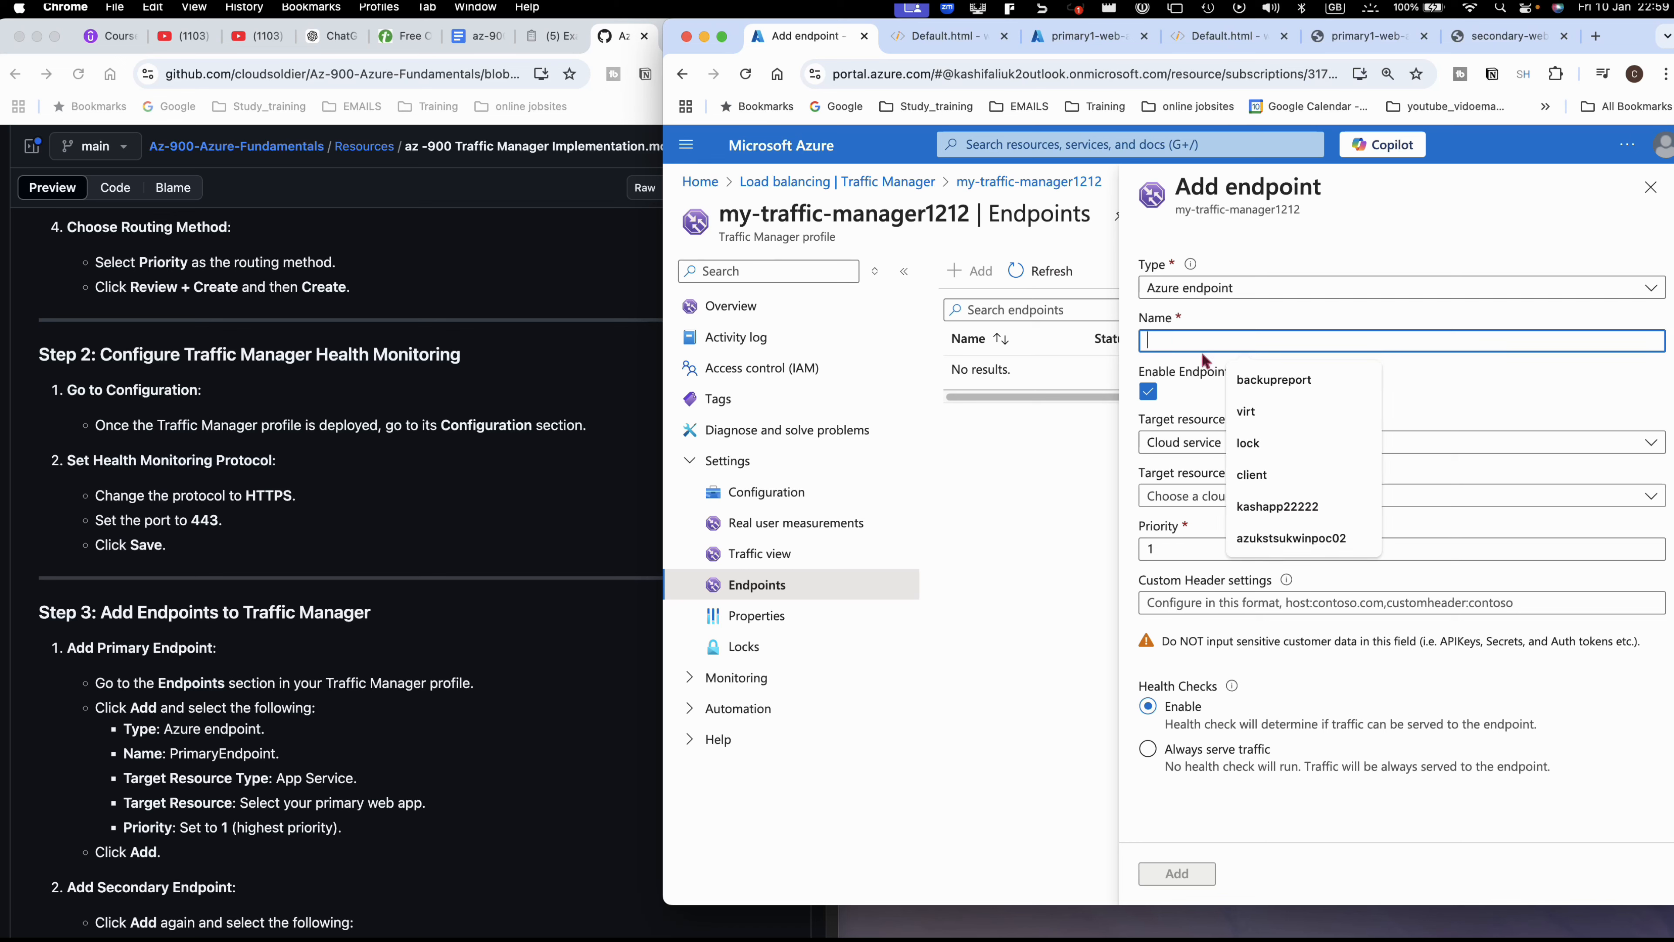
{"action": "right_click", "coordinate": [1188, 337]}
{"action": "left_click", "coordinate": [1210, 465]}
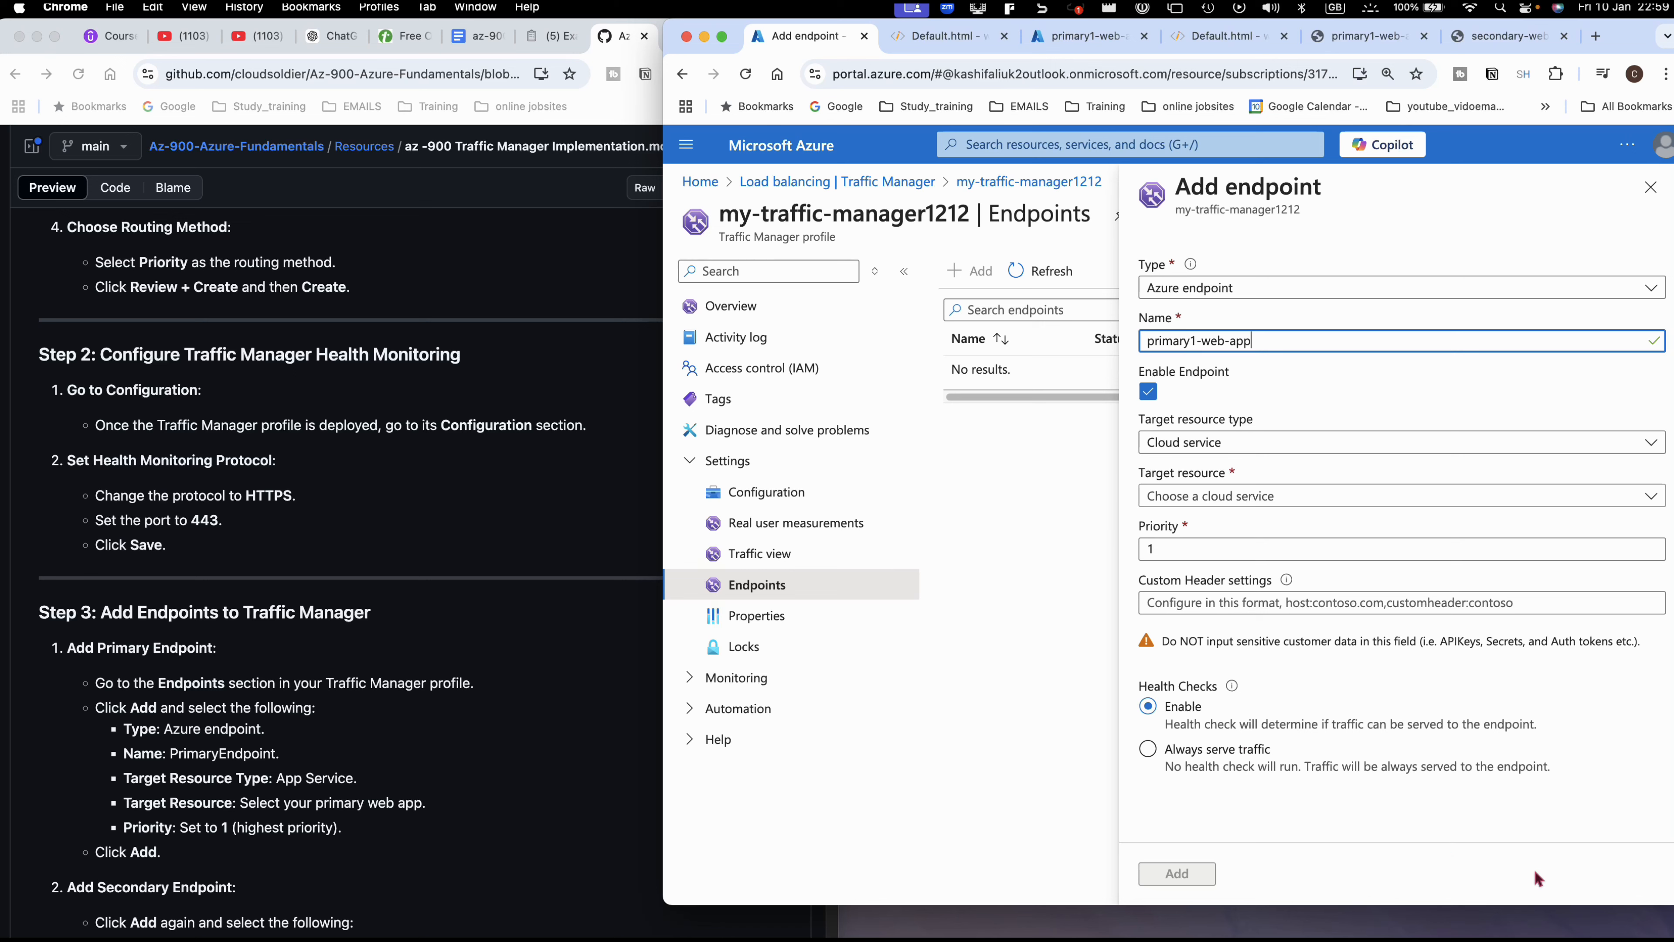
{"action": "left_click", "coordinate": [1582, 923]}
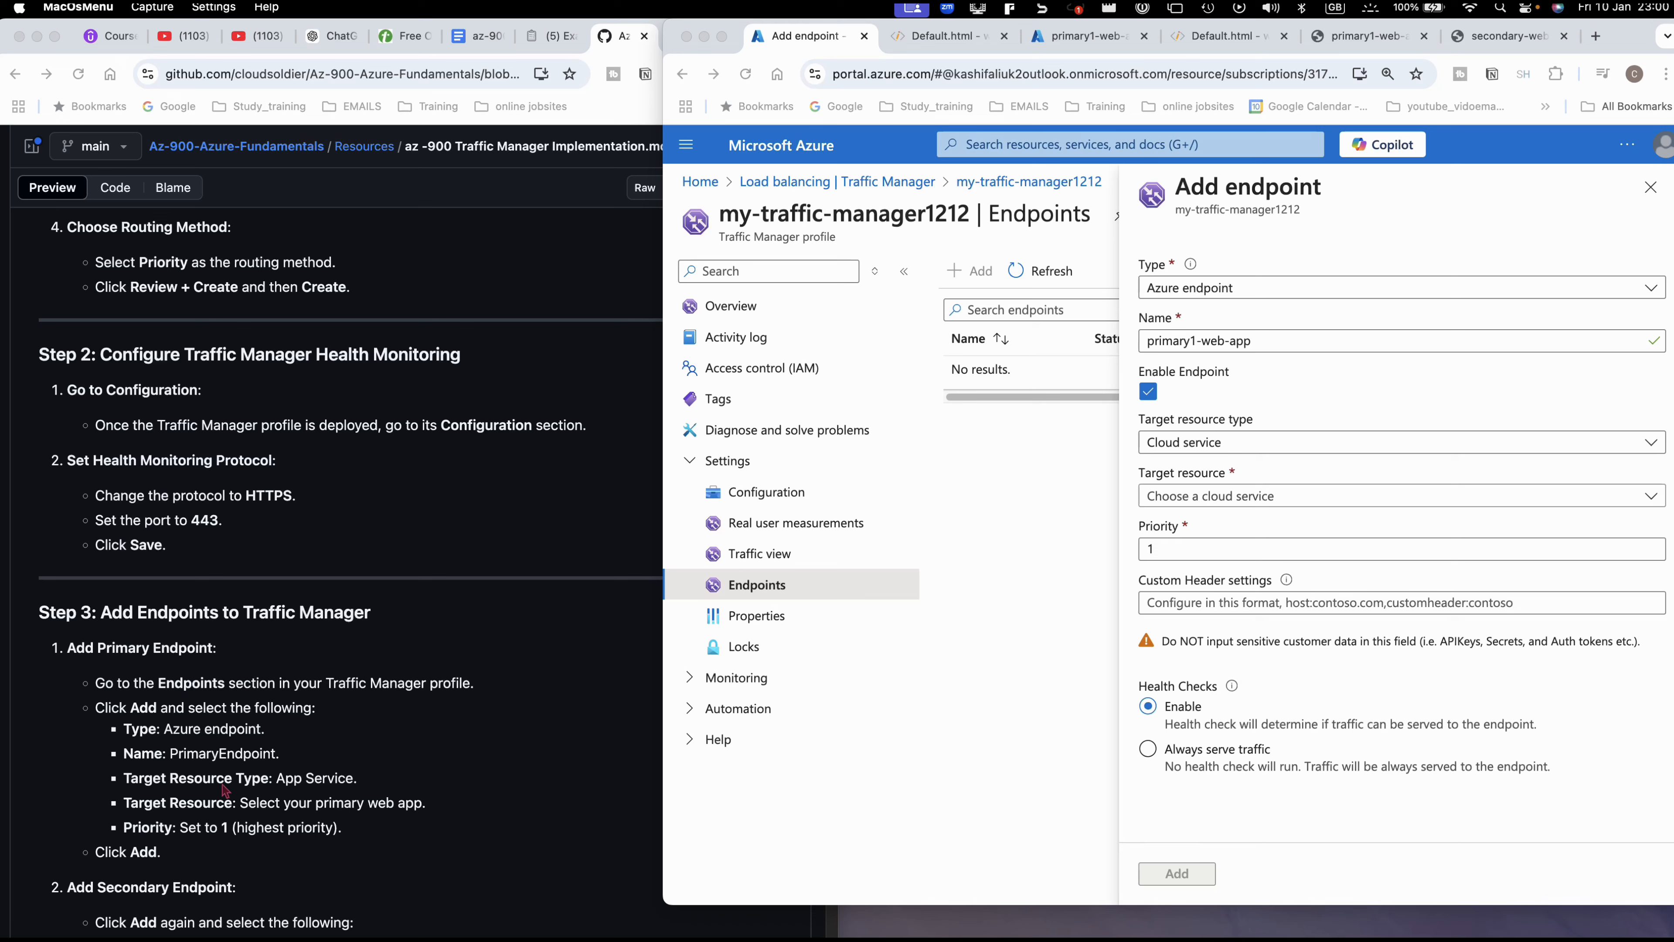
- Set the endpoint's target resource type to App Service and its name to PrimaryEndpoint
{"action": "left_click", "coordinate": [1168, 451]}
{"action": "double_click", "coordinate": [1170, 452]}
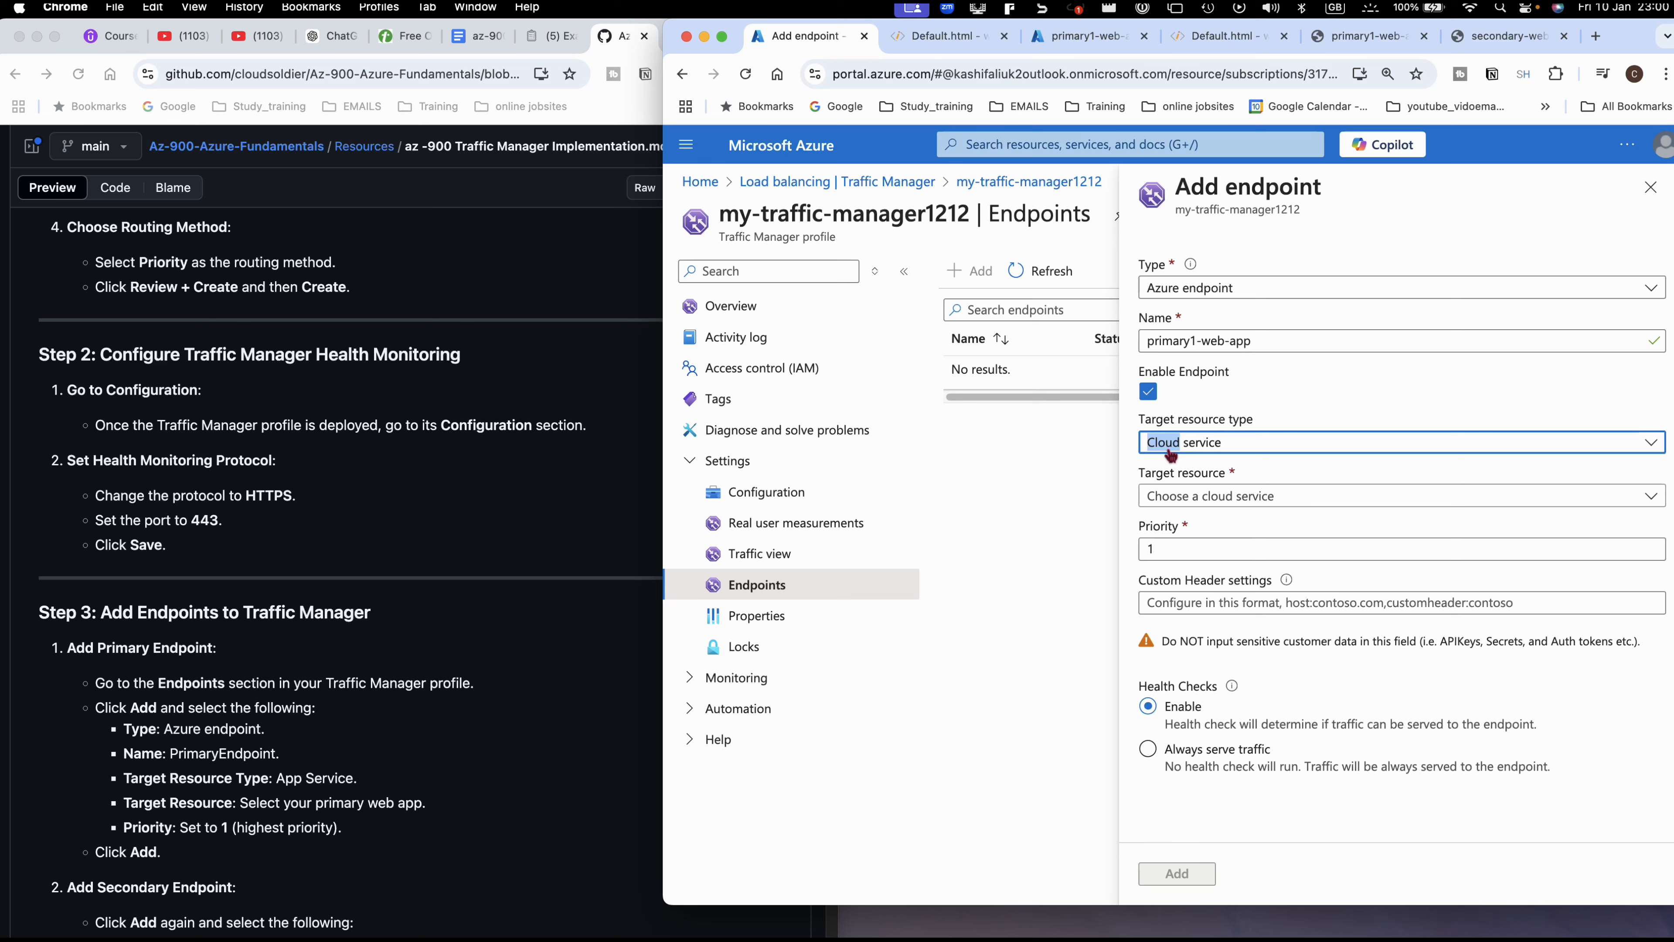
{"action": "left_click", "coordinate": [1171, 454]}
{"action": "left_click", "coordinate": [1170, 506]}
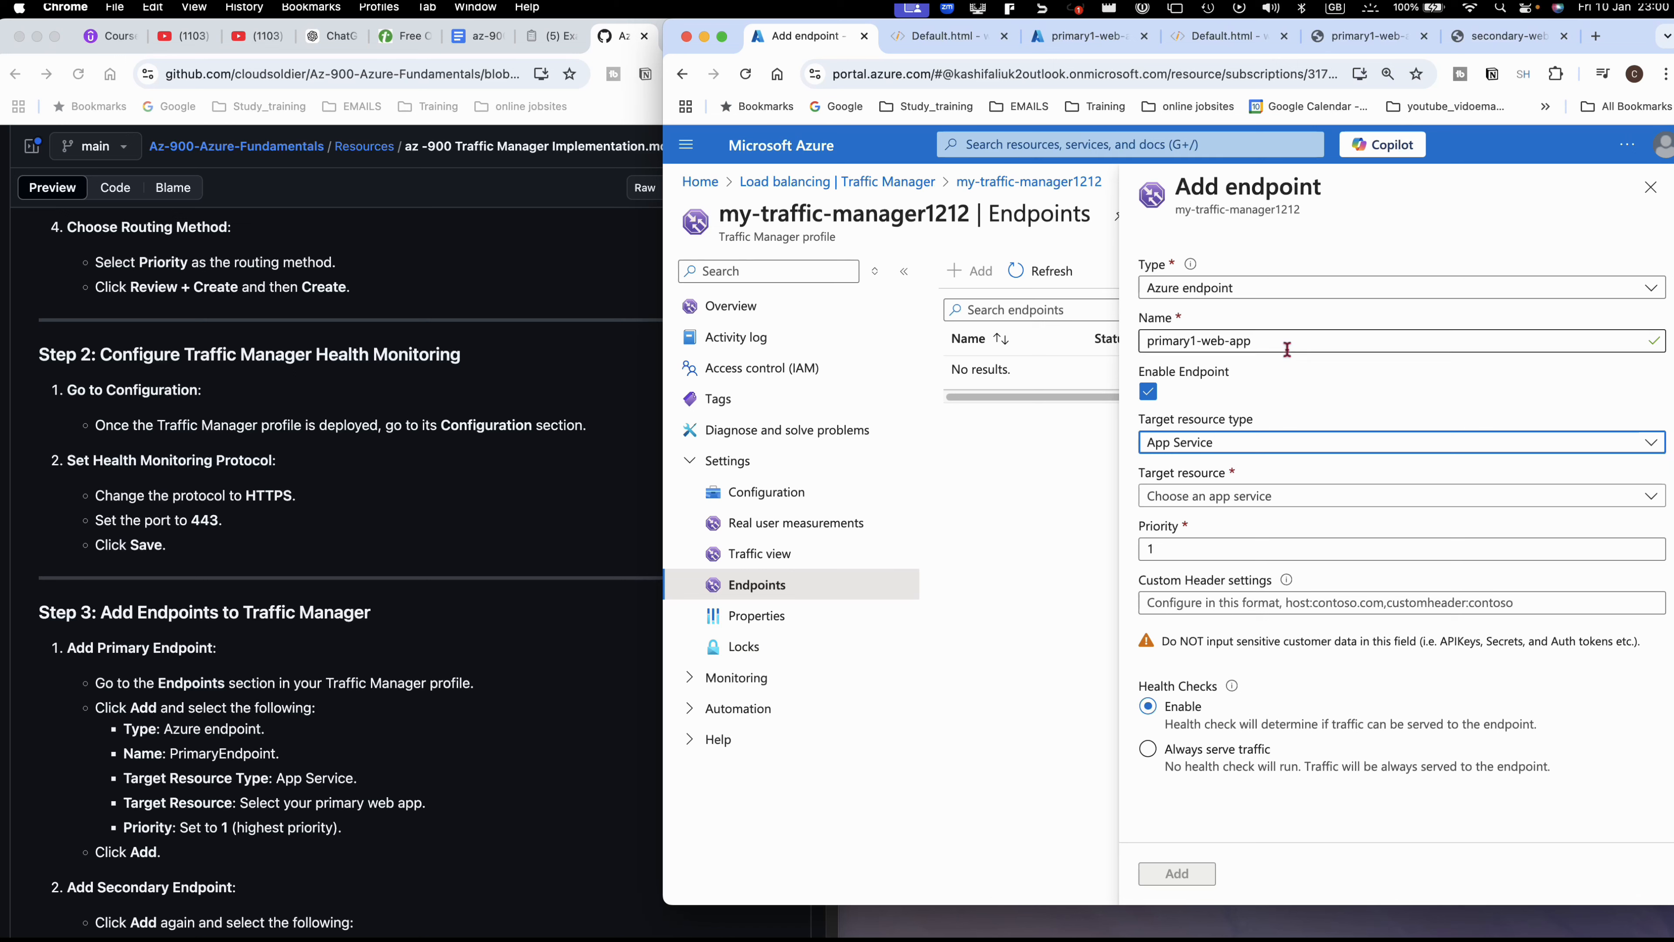
{"action": "left_click_drag", "start_coordinate": [1279, 345], "coordinate": [1144, 348]}
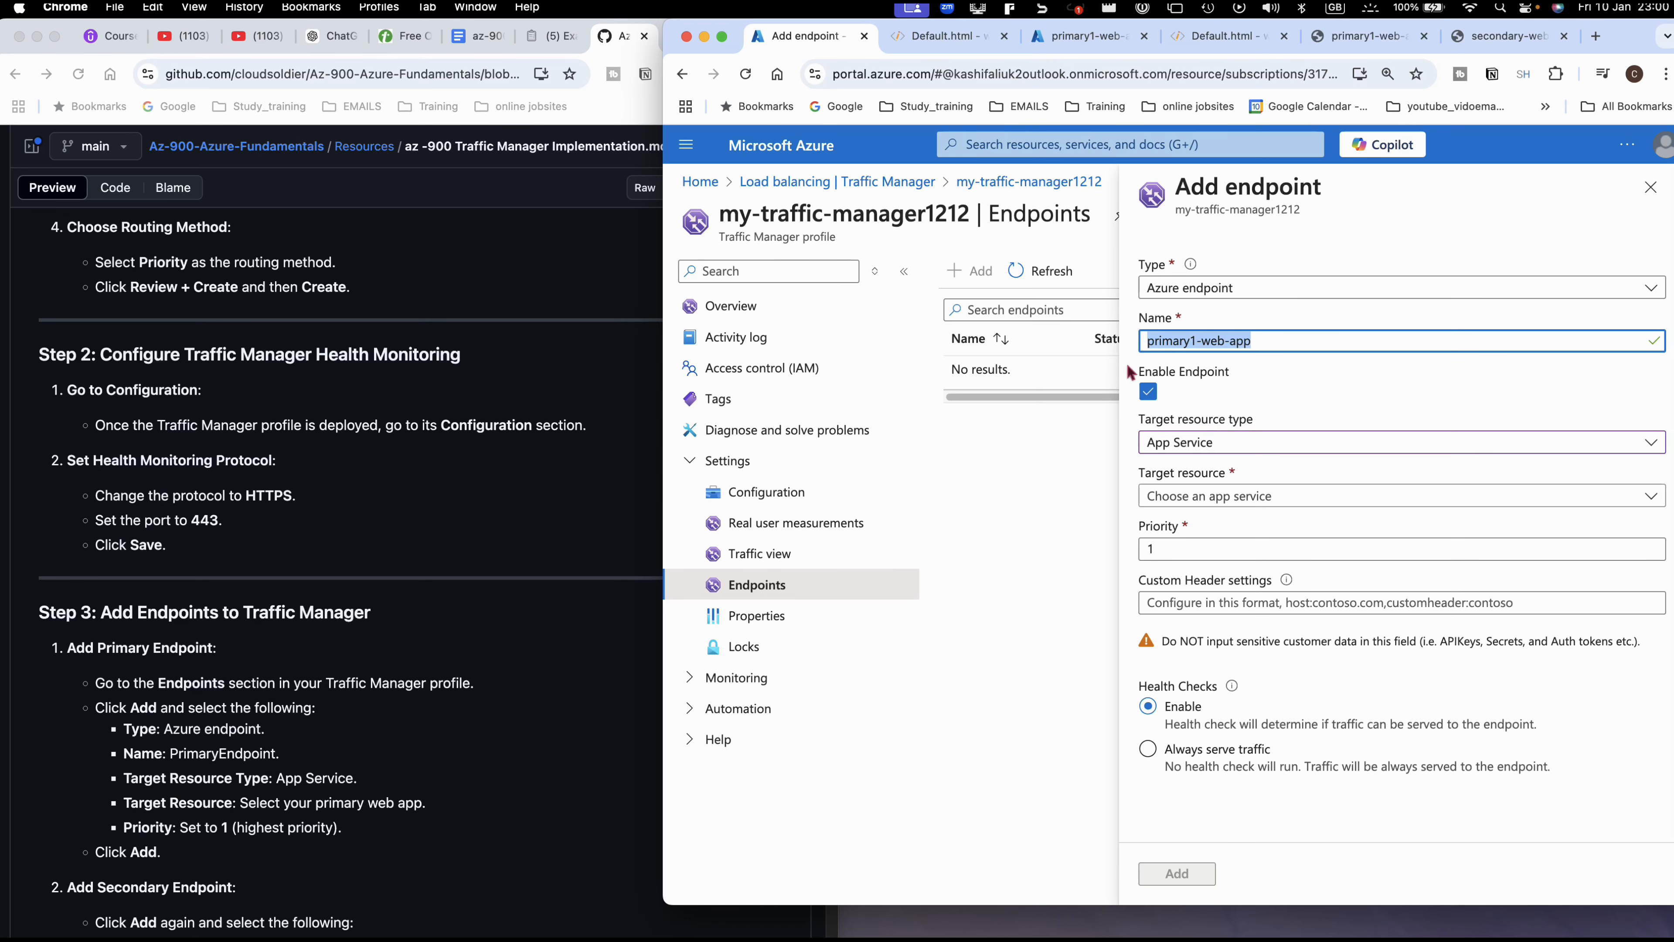
{"action": "type", "text": "Pr"}
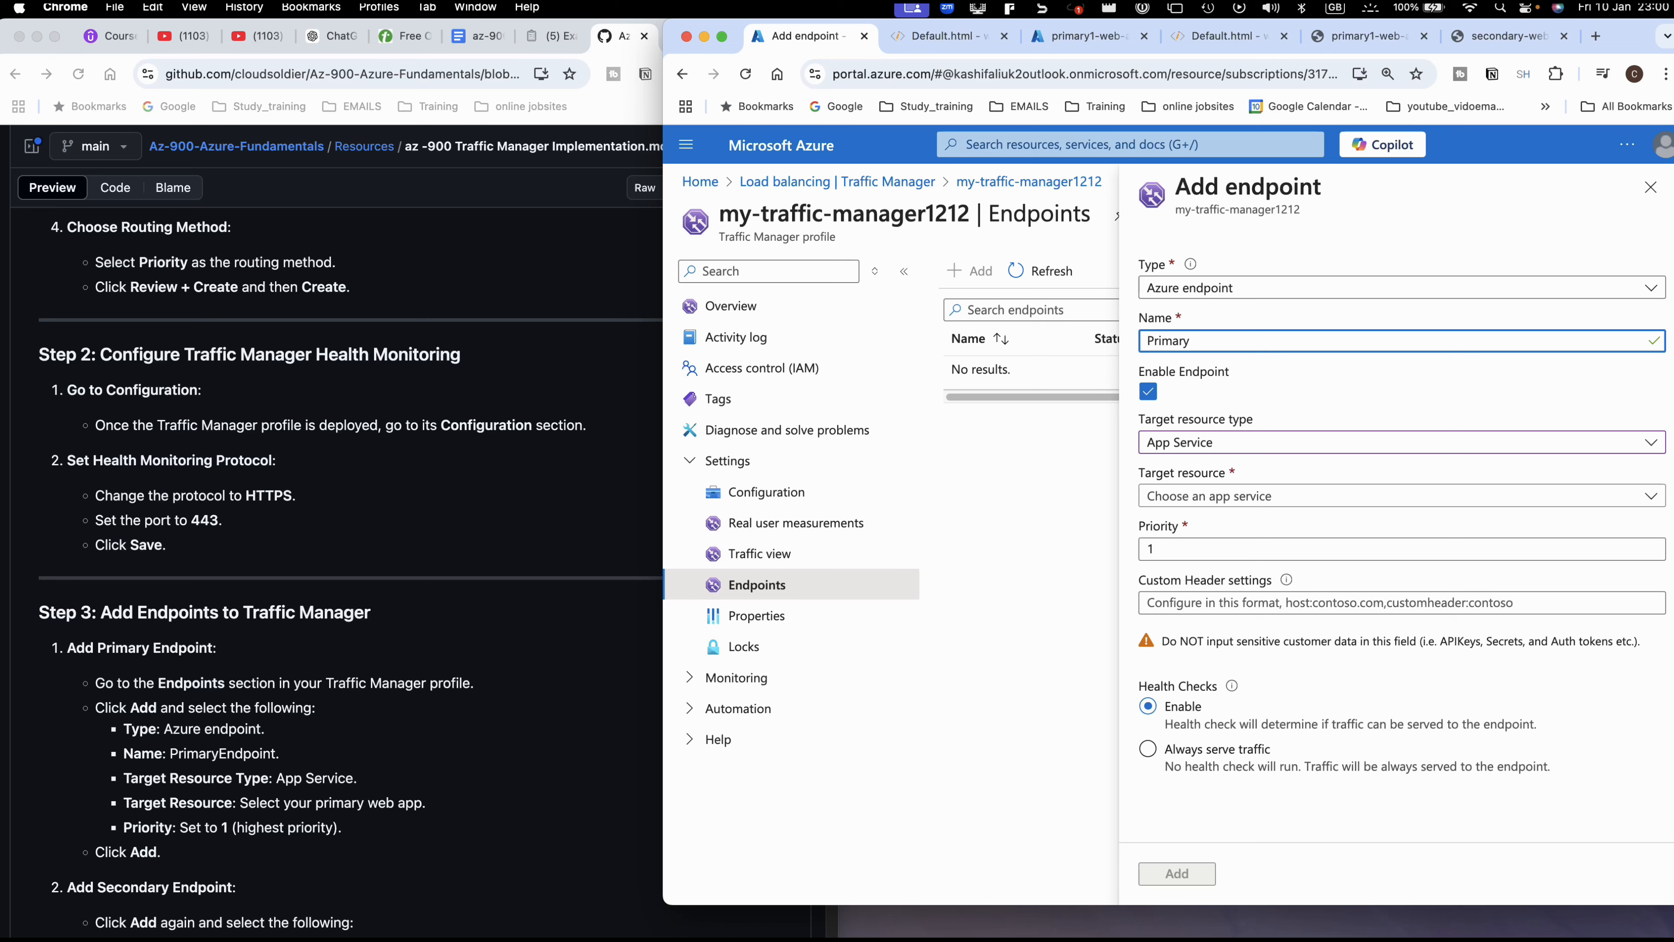
{"action": "type", "text": "imaryEndpoint"}
- Choose primary1-web-app (UK South) as the target resource and add the endpoint with priority 1
{"action": "left_click", "coordinate": [1203, 497]}
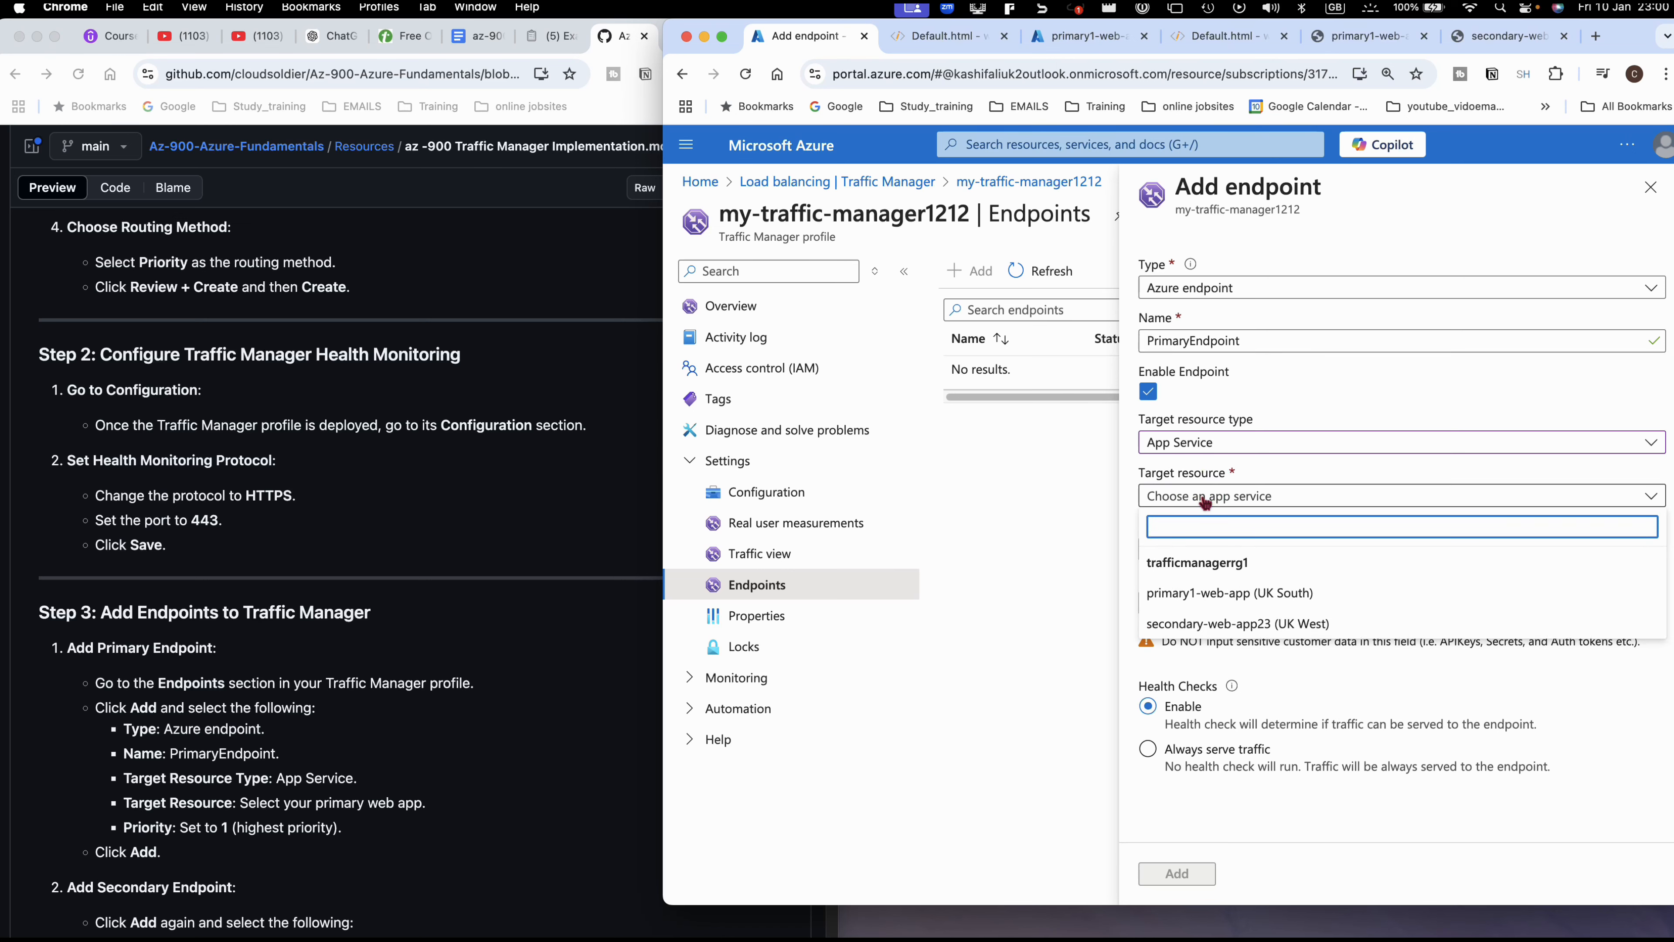
{"action": "left_click", "coordinate": [1218, 593]}
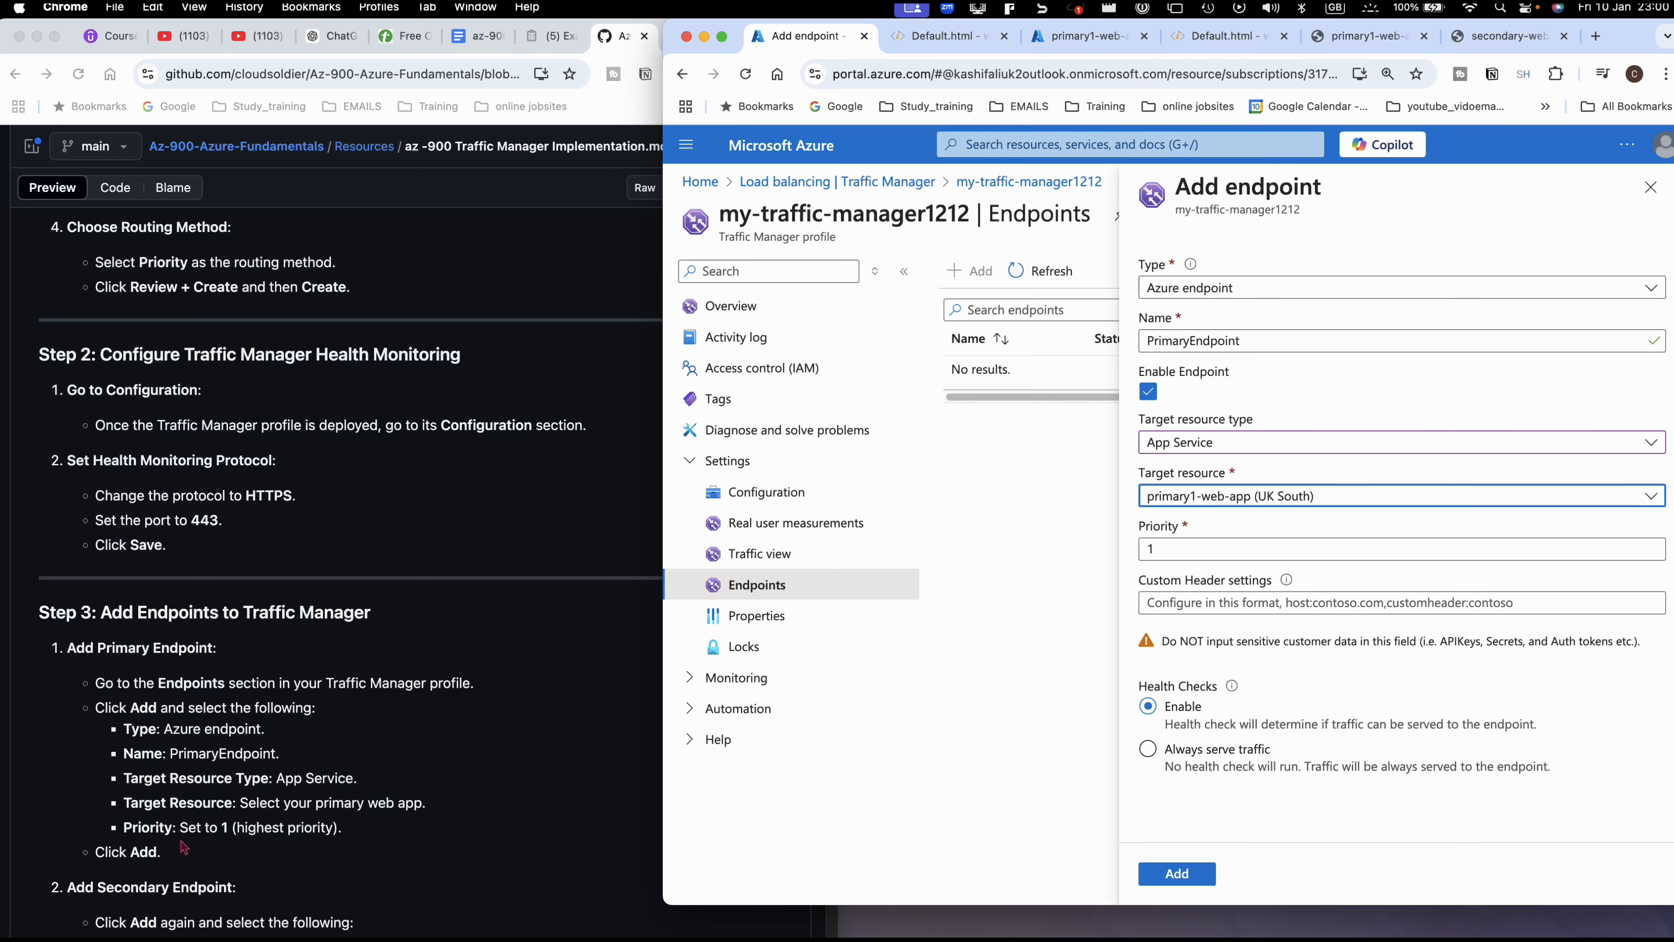
{"action": "scroll", "coordinate": [215, 849], "scroll_direction": "down", "scroll_amount": 1}
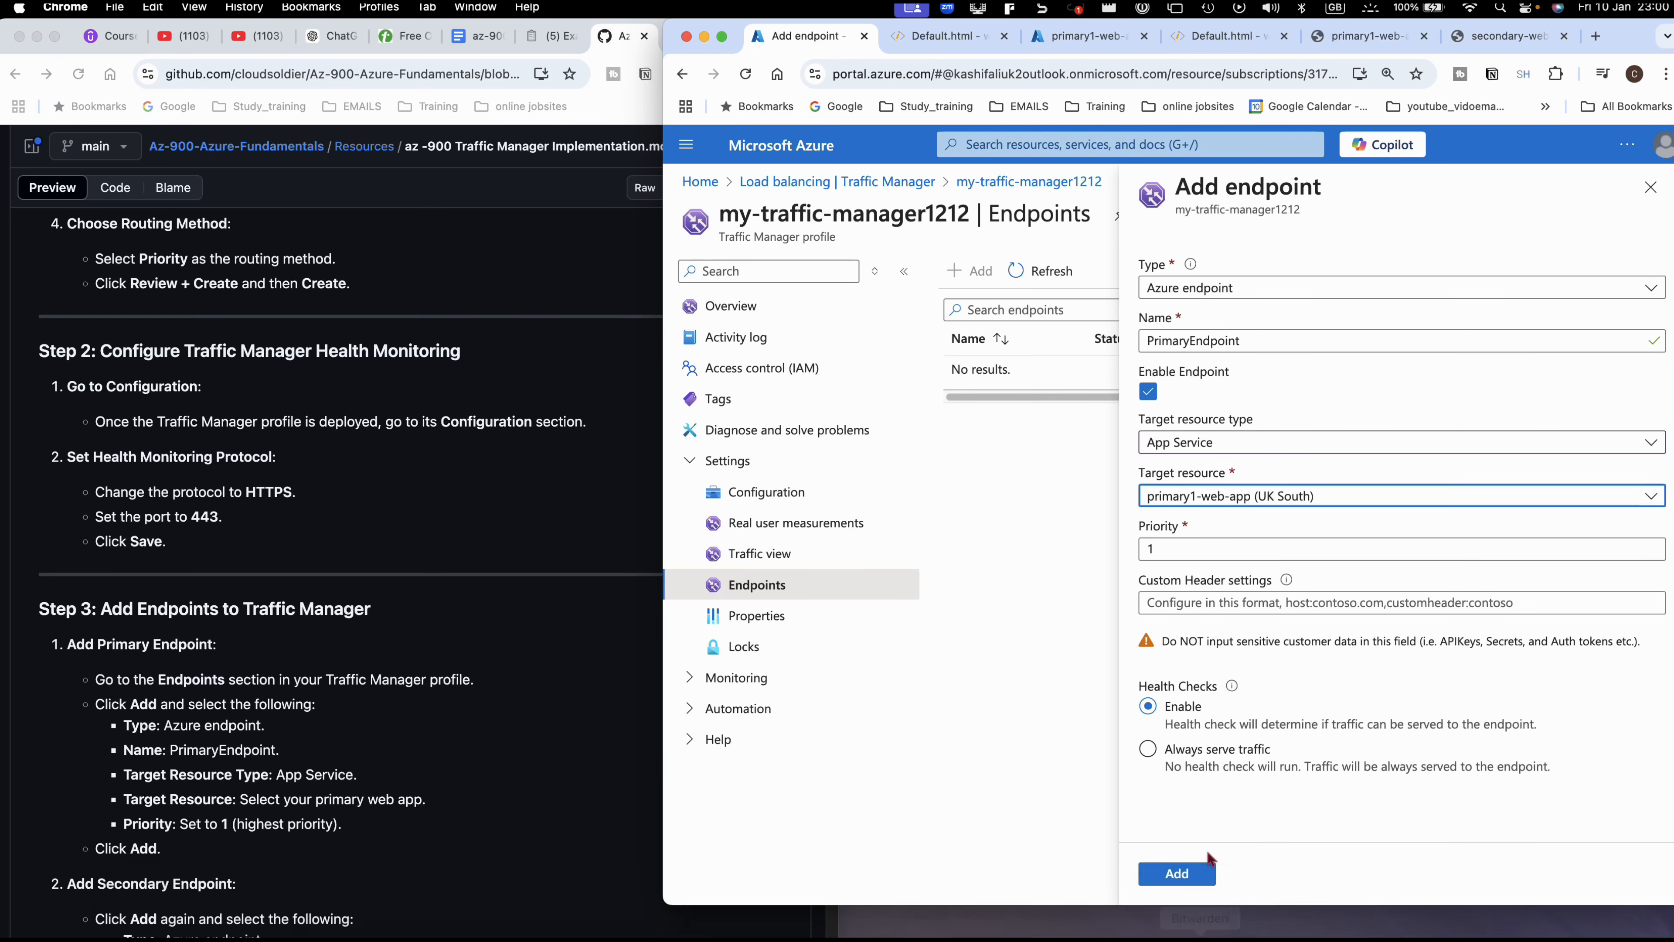
{"action": "left_click", "coordinate": [1200, 876]}
- Start adding a second endpoint to the Traffic Manager profile, with Azure endpoint as its type
{"action": "scroll", "coordinate": [153, 742], "scroll_direction": "down", "scroll_amount": 2}
{"action": "scroll", "coordinate": [155, 744], "scroll_direction": "down", "scroll_amount": 5}
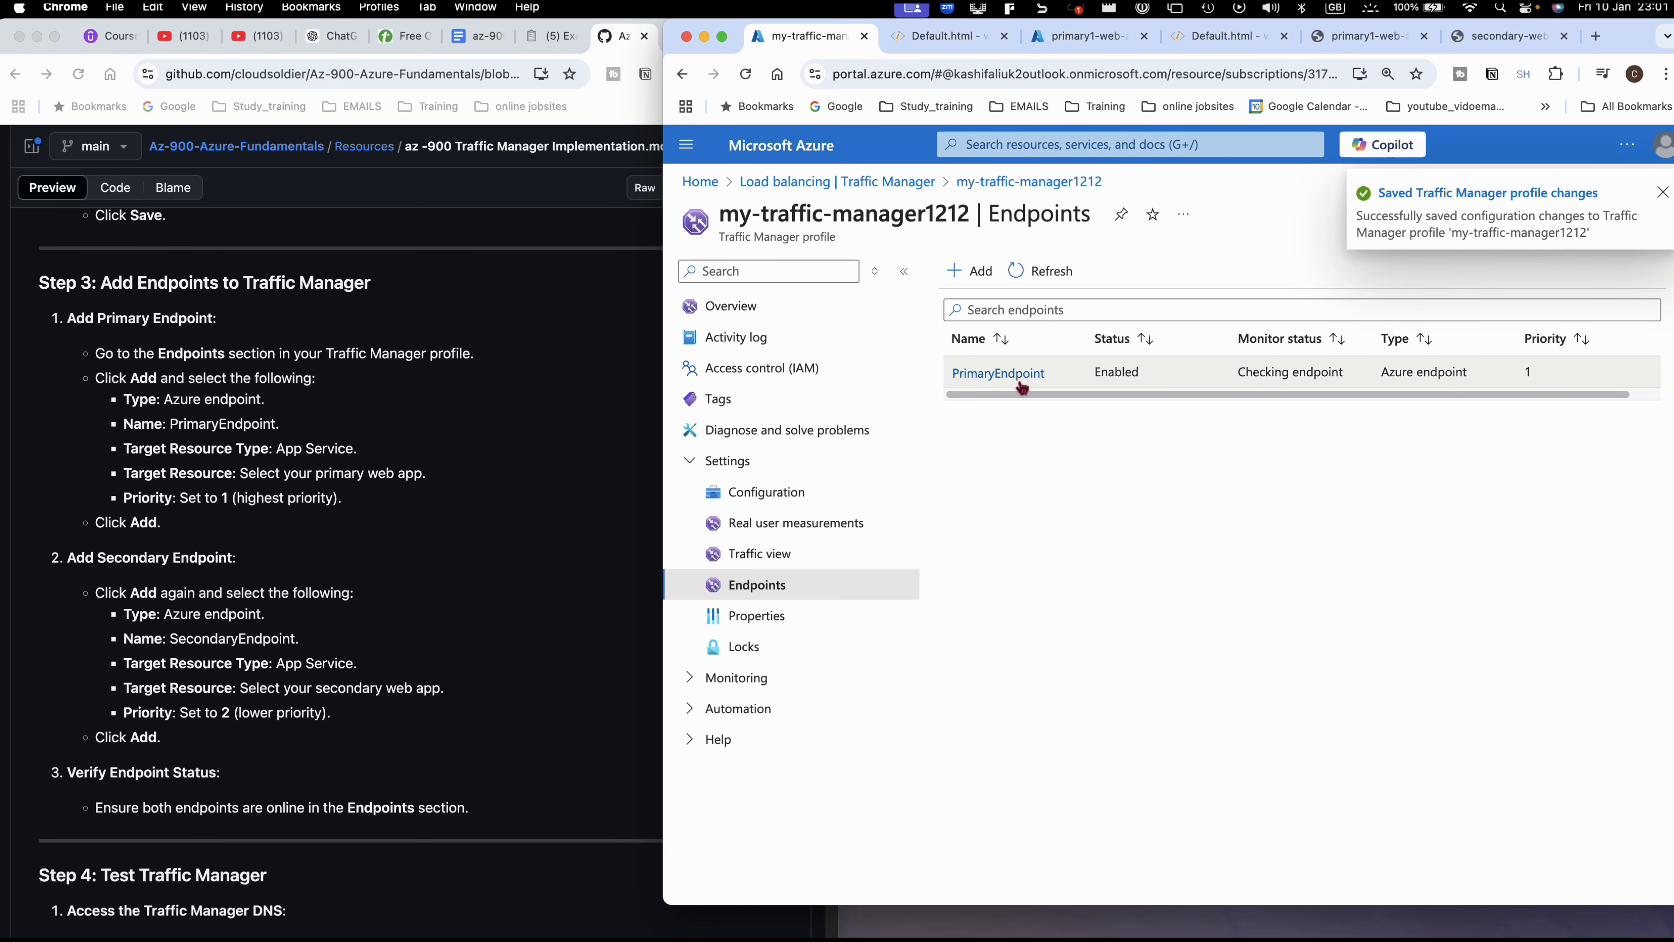
{"action": "left_click", "coordinate": [965, 278]}
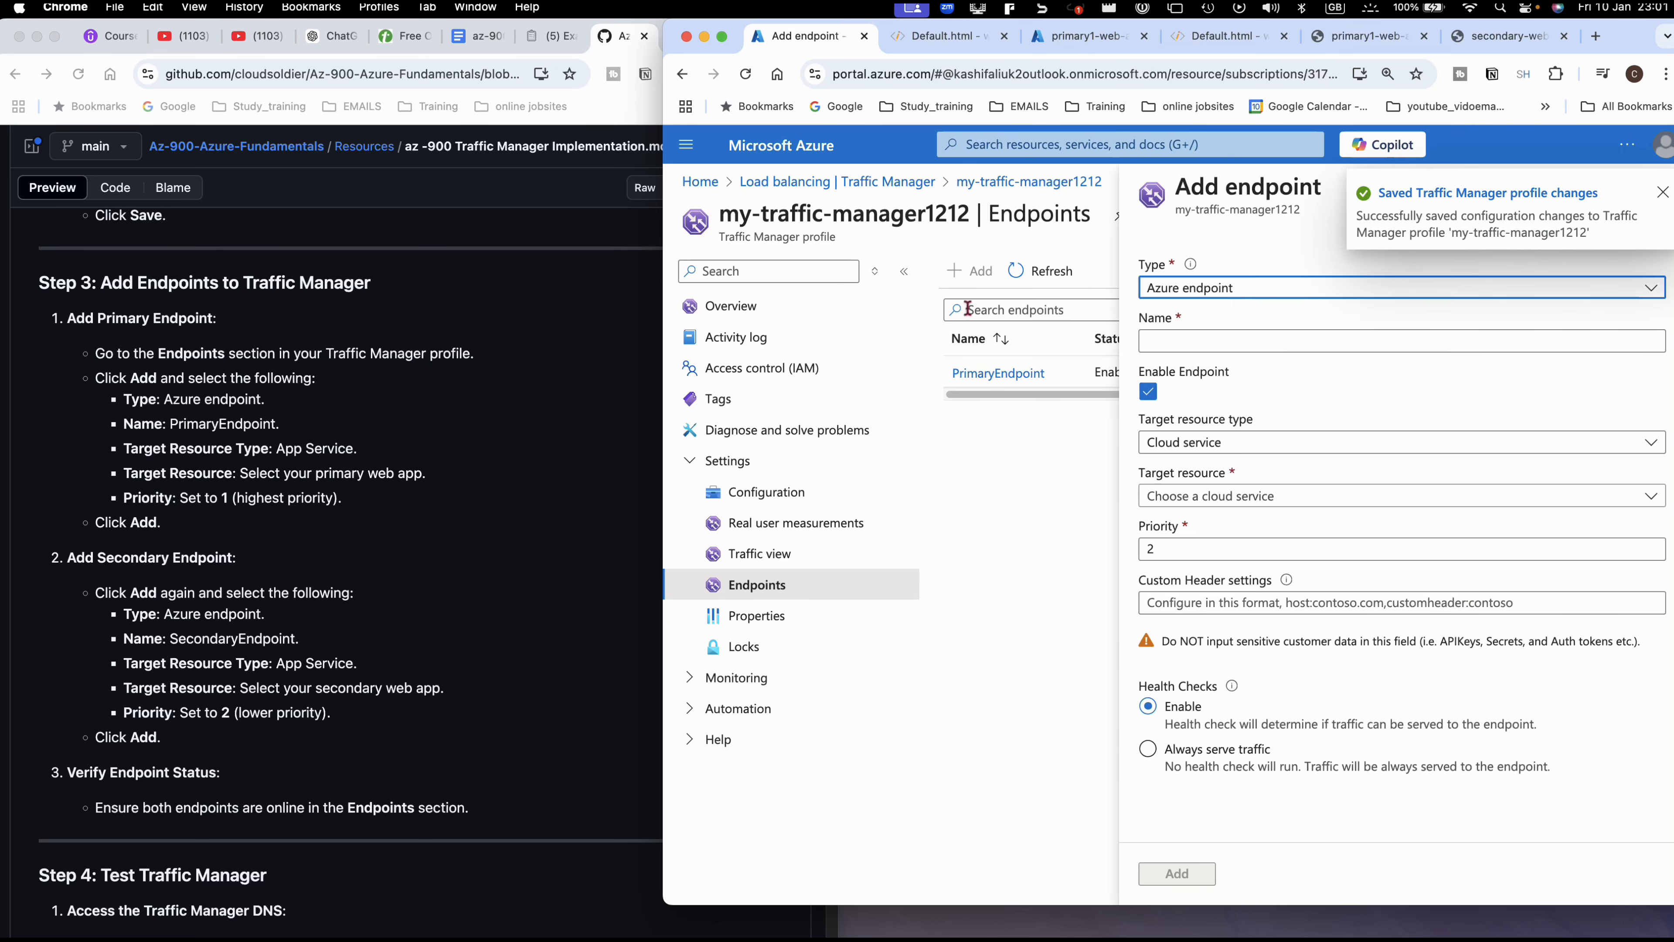
{"action": "left_click", "coordinate": [1206, 297]}
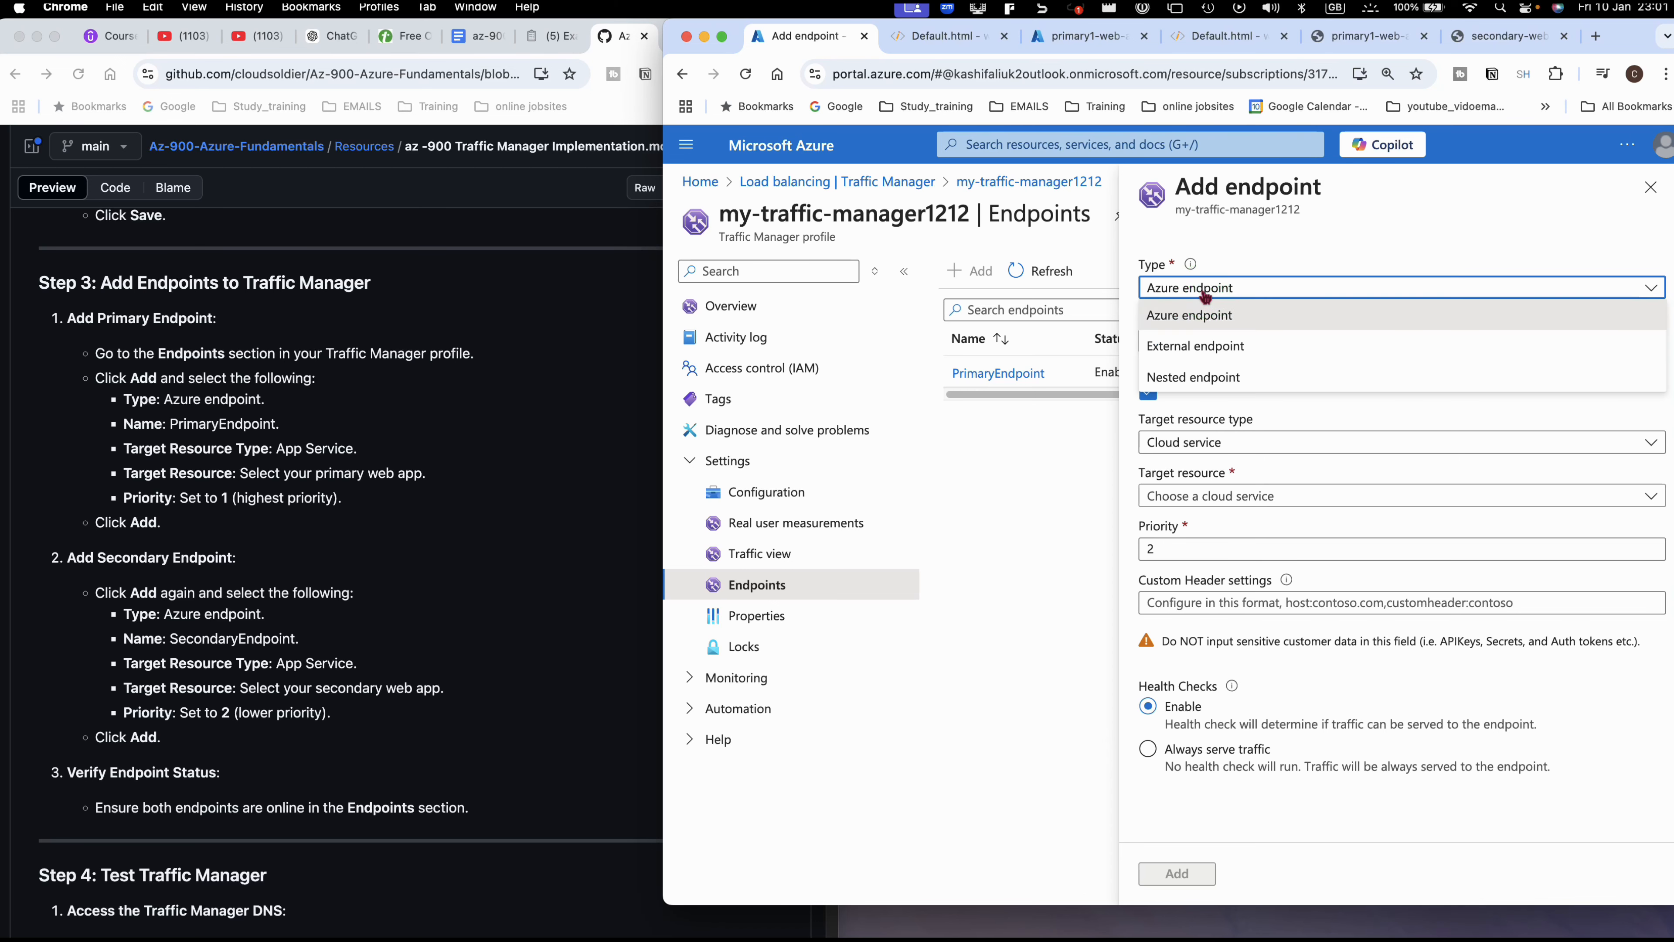
{"action": "left_click", "coordinate": [1203, 302]}
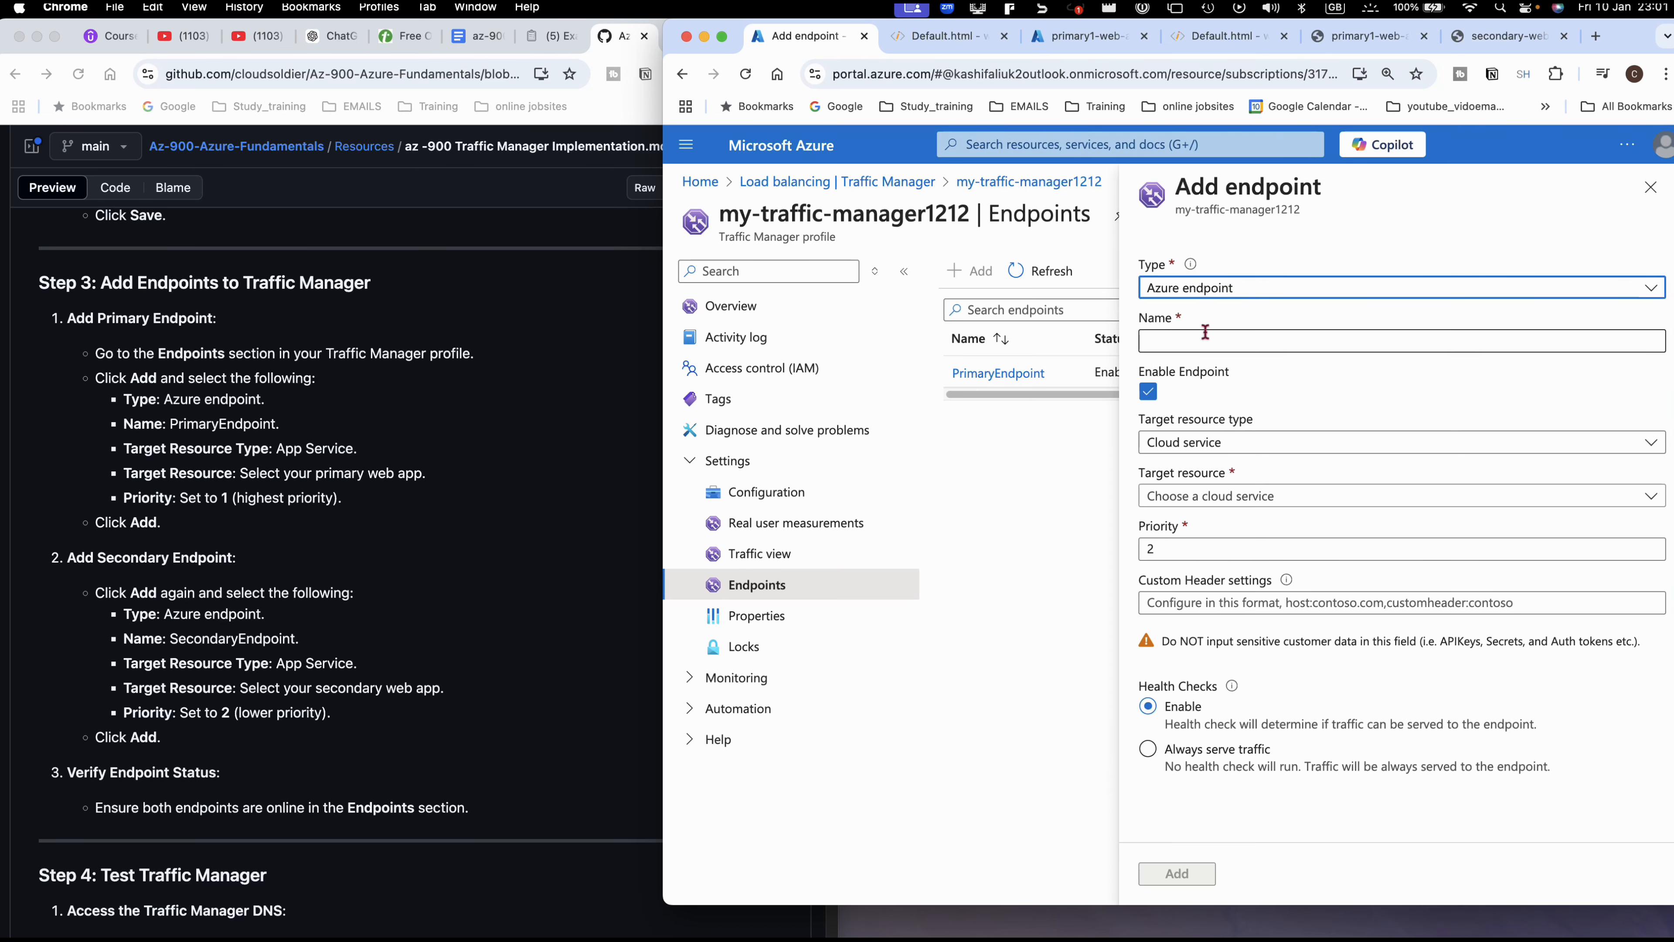
- Copy SecondaryEndpoint from the lab guide's Add Secondary Endpoint section and paste it as the new endpoint's name
{"action": "scroll", "coordinate": [440, 624], "scroll_direction": "down", "scroll_amount": 2}
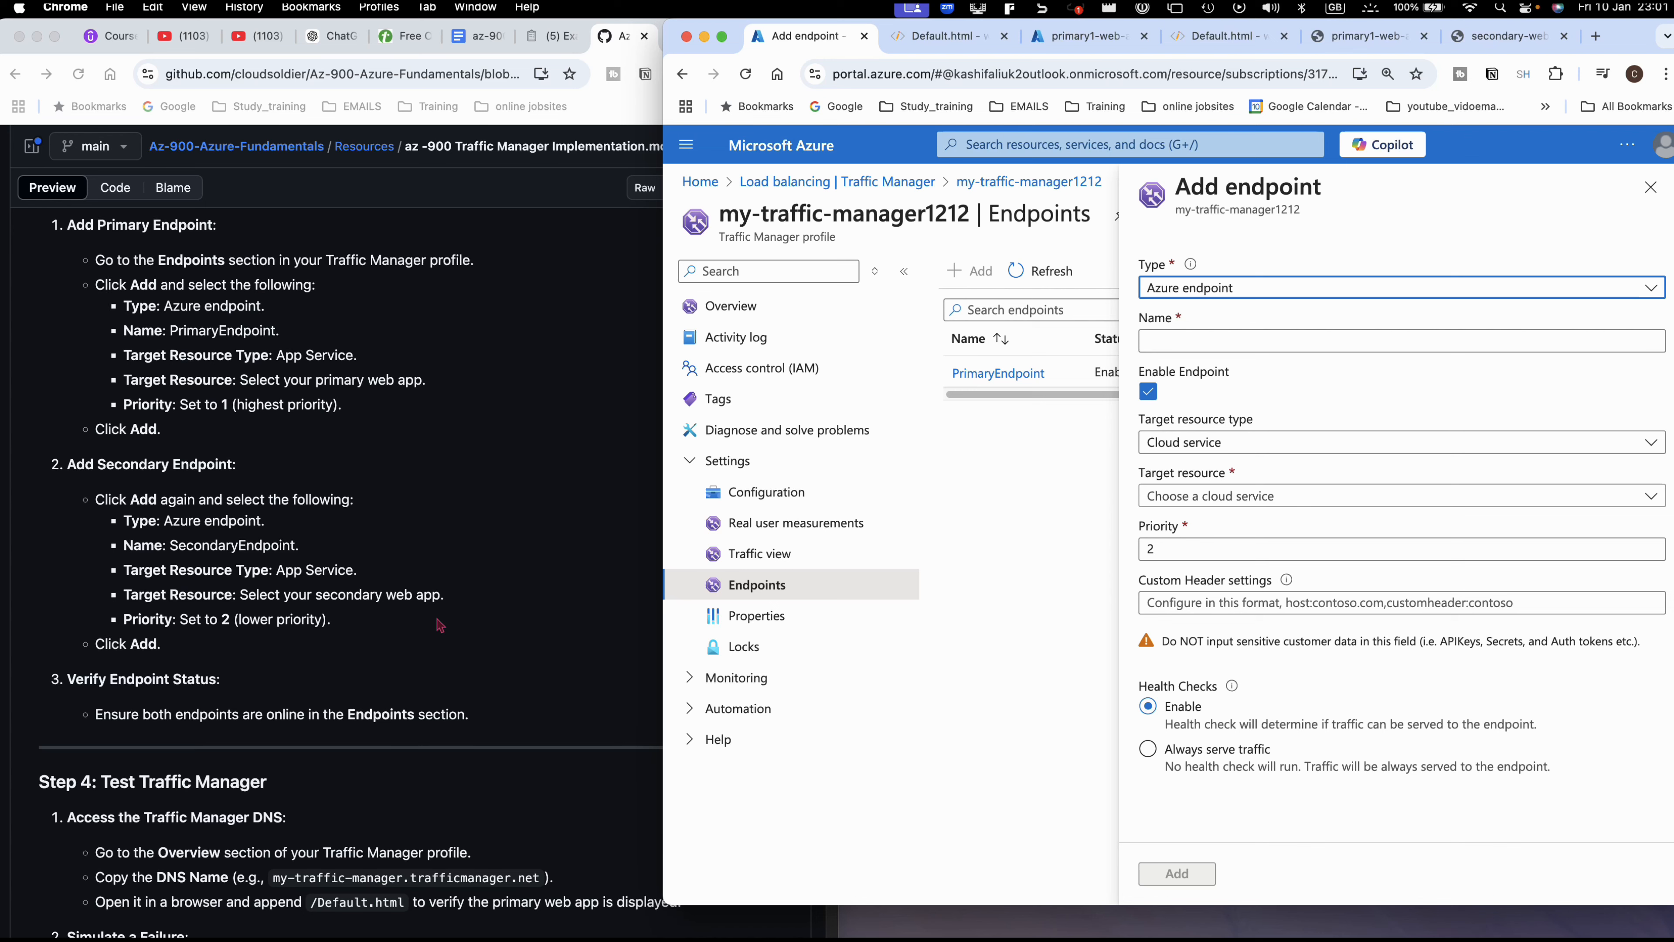
{"action": "left_click", "coordinate": [171, 551]}
{"action": "left_click_drag", "start_coordinate": [182, 542], "coordinate": [294, 541]}
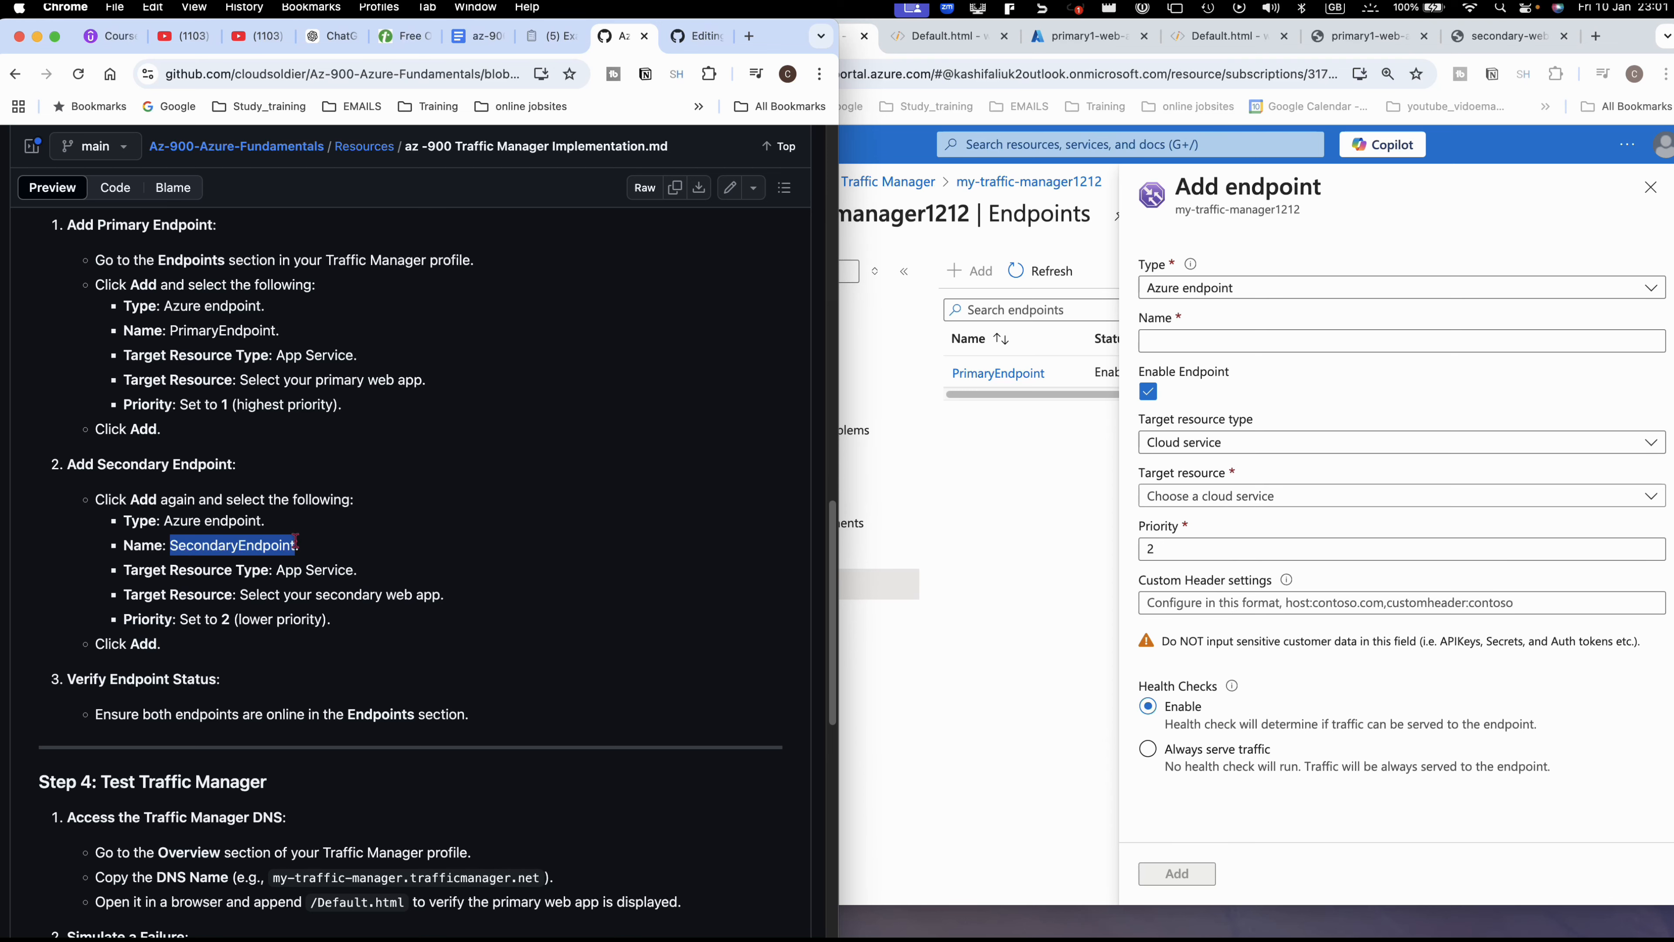
{"action": "right_click", "coordinate": [277, 544]}
{"action": "left_click", "coordinate": [310, 582]}
{"action": "left_click", "coordinate": [1397, 414]}
{"action": "left_click", "coordinate": [1162, 341]}
{"action": "right_click", "coordinate": [1268, 341]}
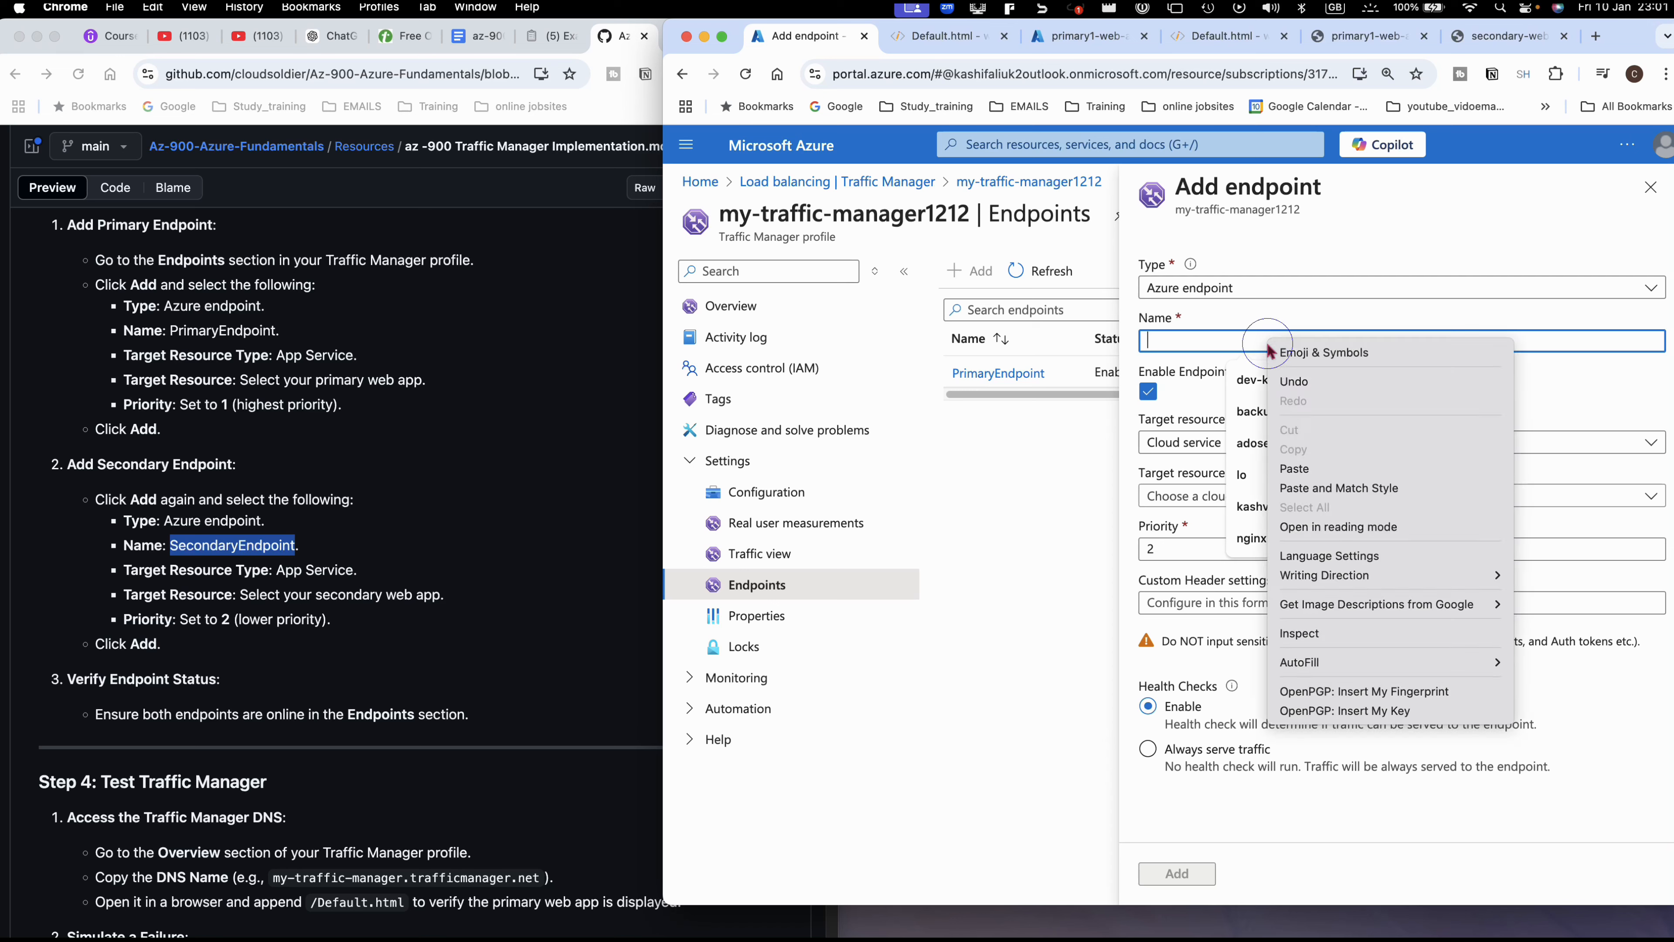
{"action": "left_click", "coordinate": [1229, 338]}
{"action": "right_click", "coordinate": [1229, 339]}
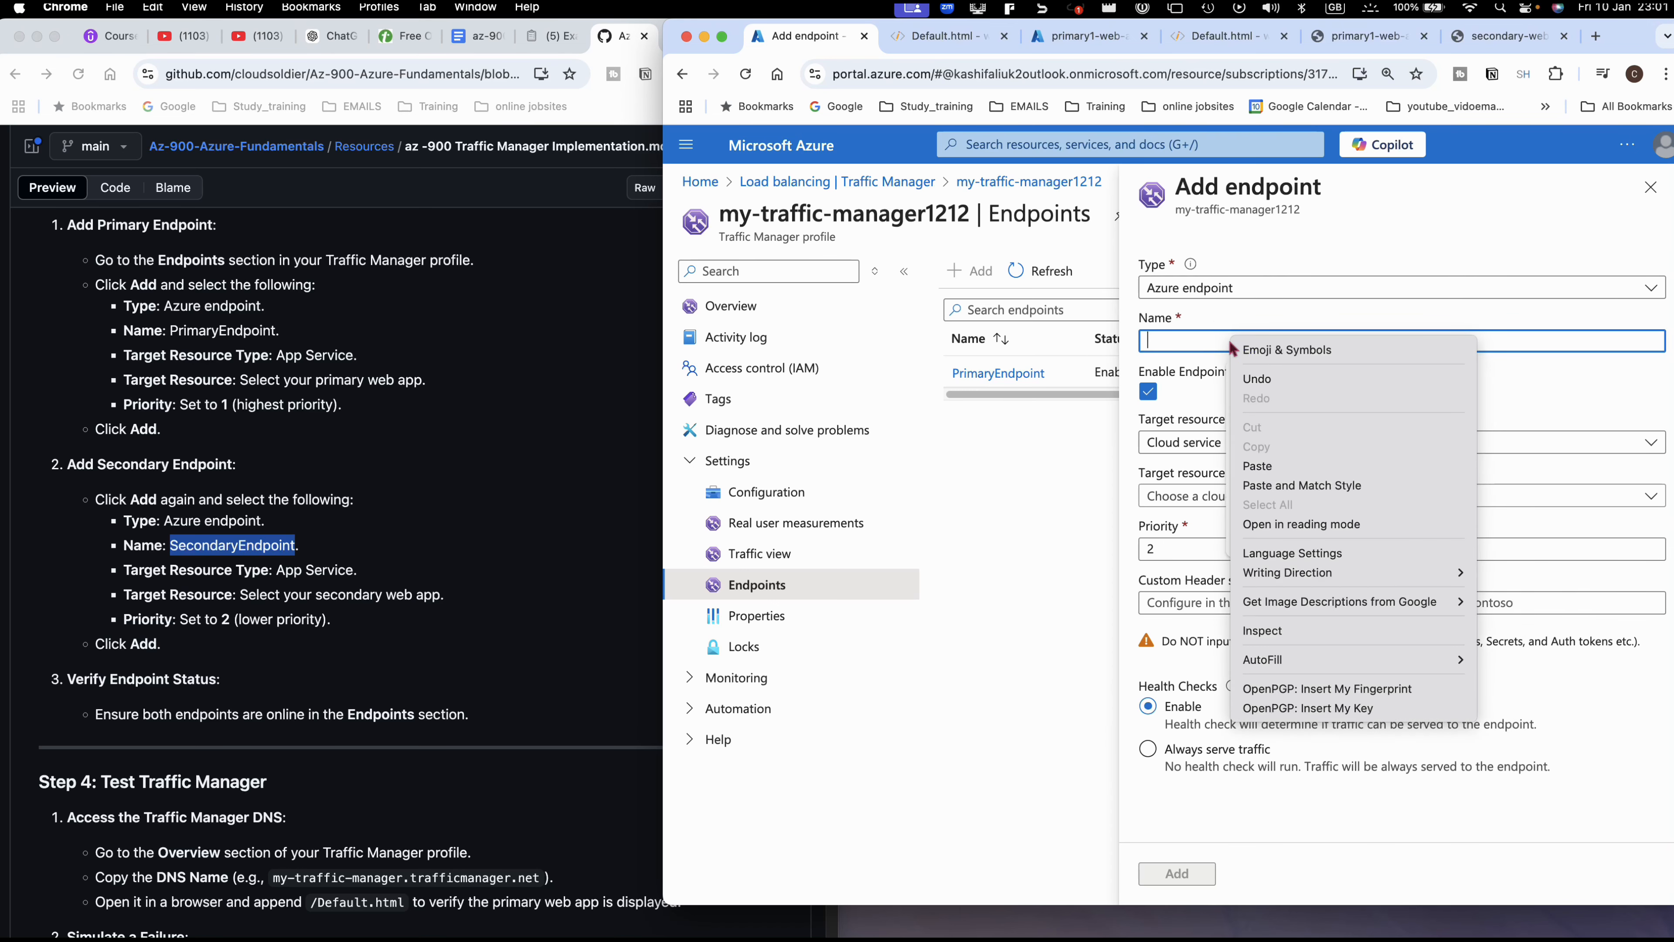
{"action": "left_click", "coordinate": [1257, 466]}
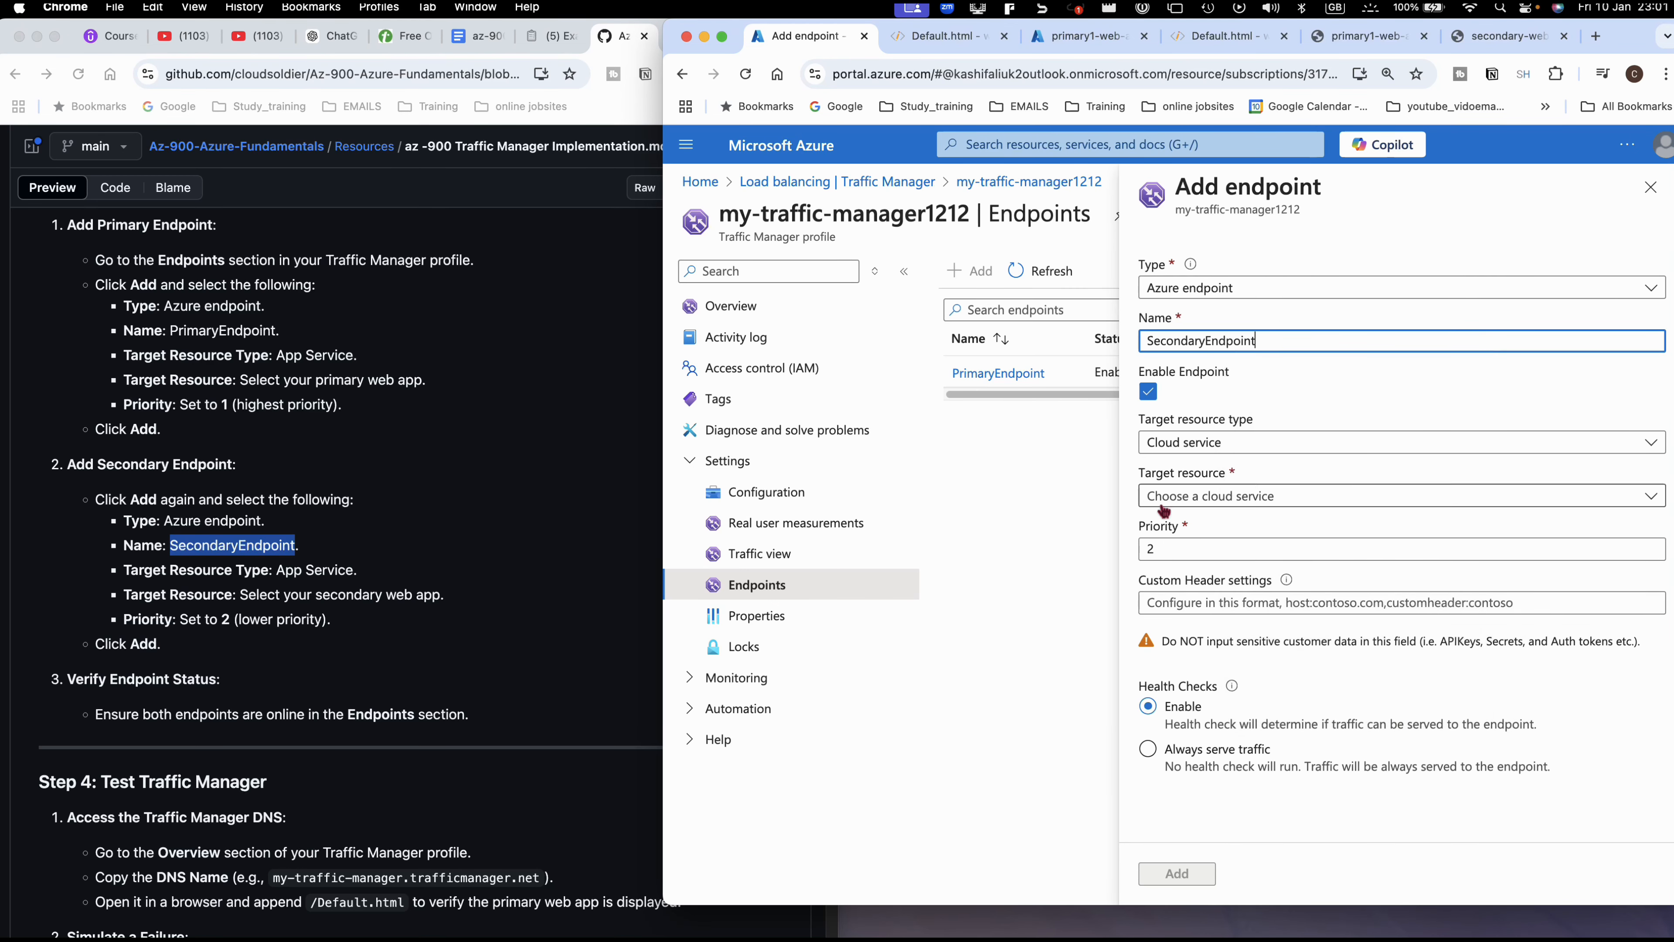
- Set the target resource type to App Service, choose secondary-web-app23 (UK West), and add the endpoint with priority 2
{"action": "left_click", "coordinate": [1213, 441]}
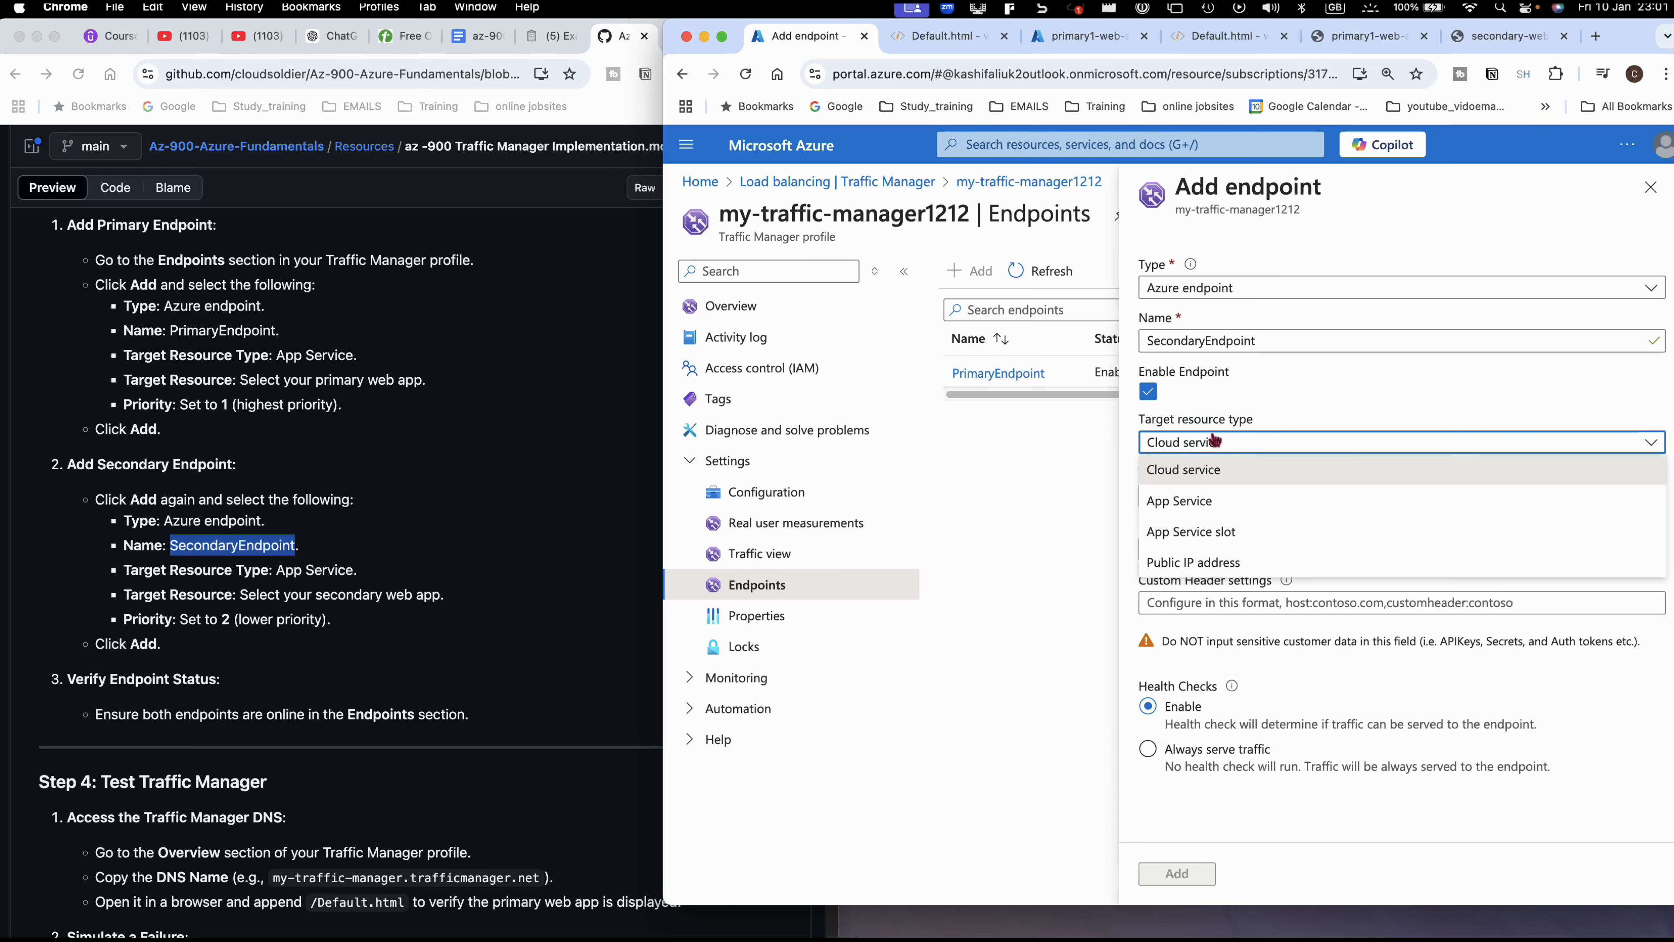
{"action": "left_click", "coordinate": [1186, 501]}
{"action": "left_click", "coordinate": [1188, 502]}
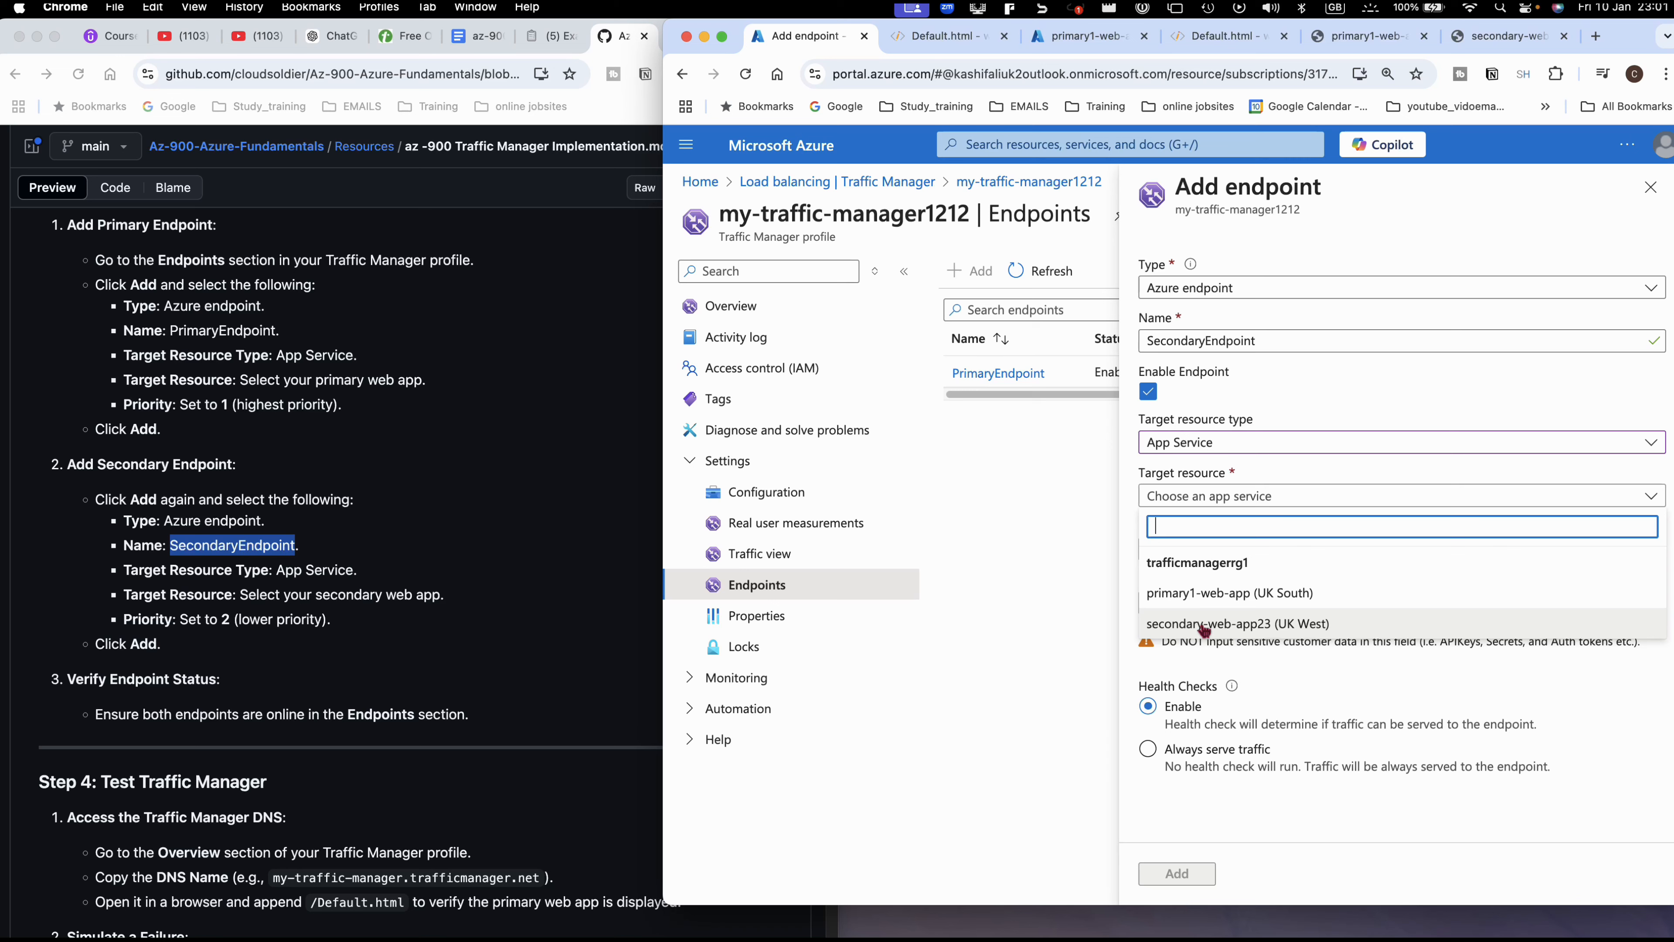
{"action": "left_click", "coordinate": [1210, 627]}
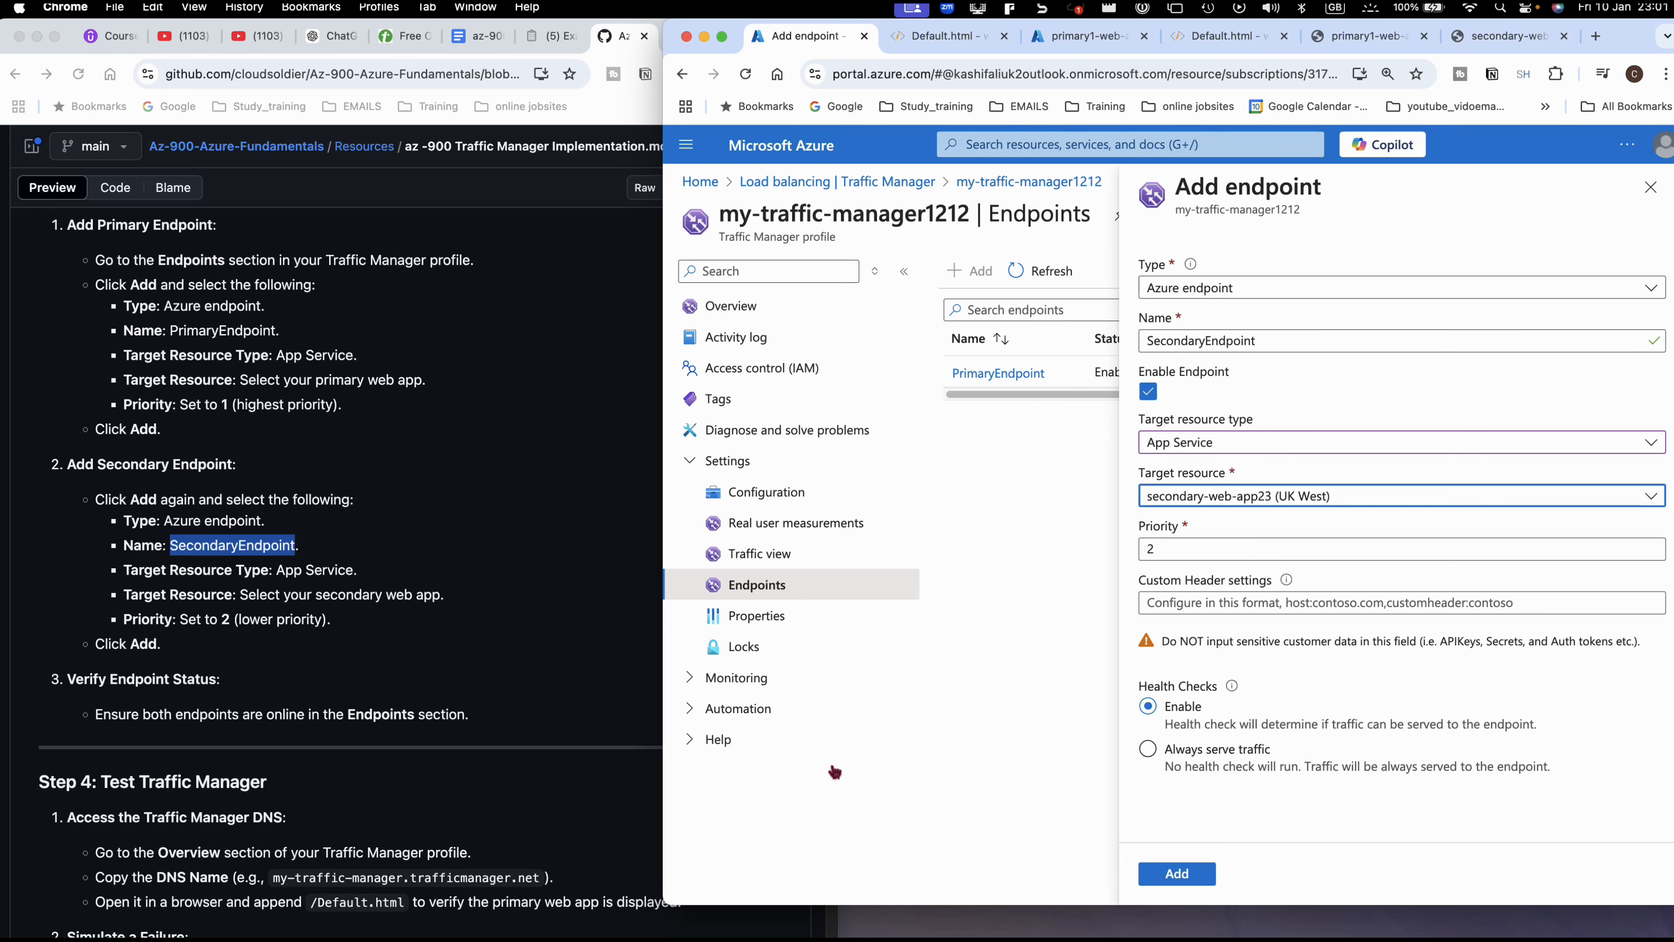
{"action": "left_click", "coordinate": [1167, 872]}
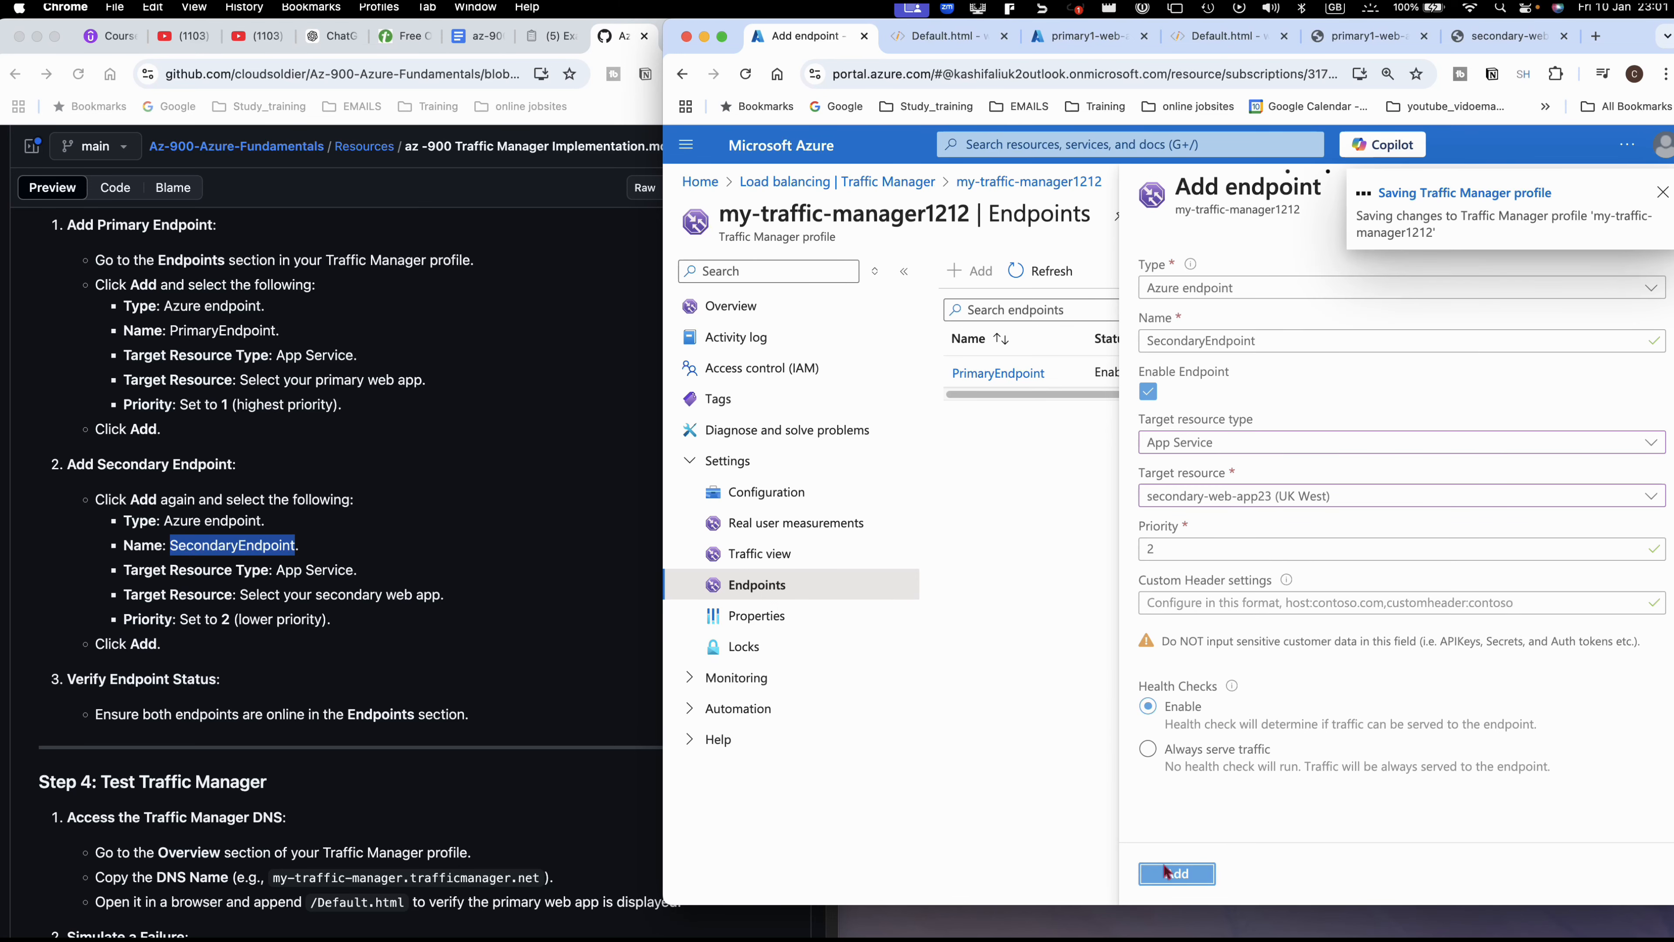
- Refresh the endpoints list to check both endpoints' monitor status, and open the Traffic Manager profile's Overview
{"action": "scroll", "coordinate": [487, 630], "scroll_direction": "down", "scroll_amount": 6}
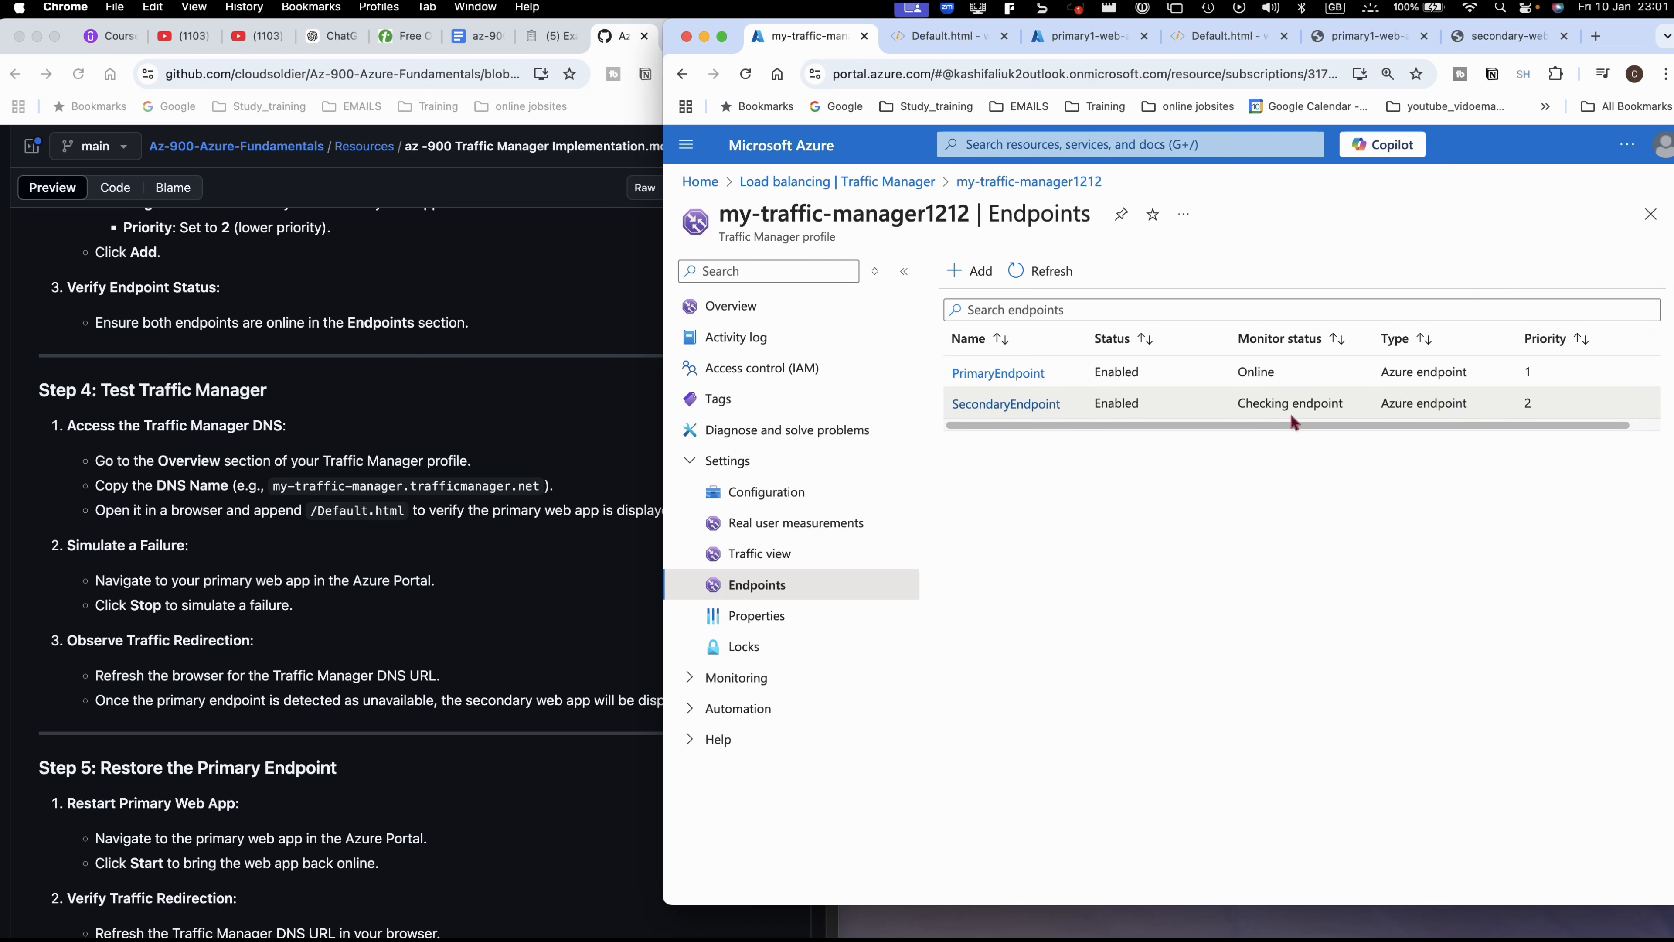
{"action": "left_click", "coordinate": [1051, 281]}
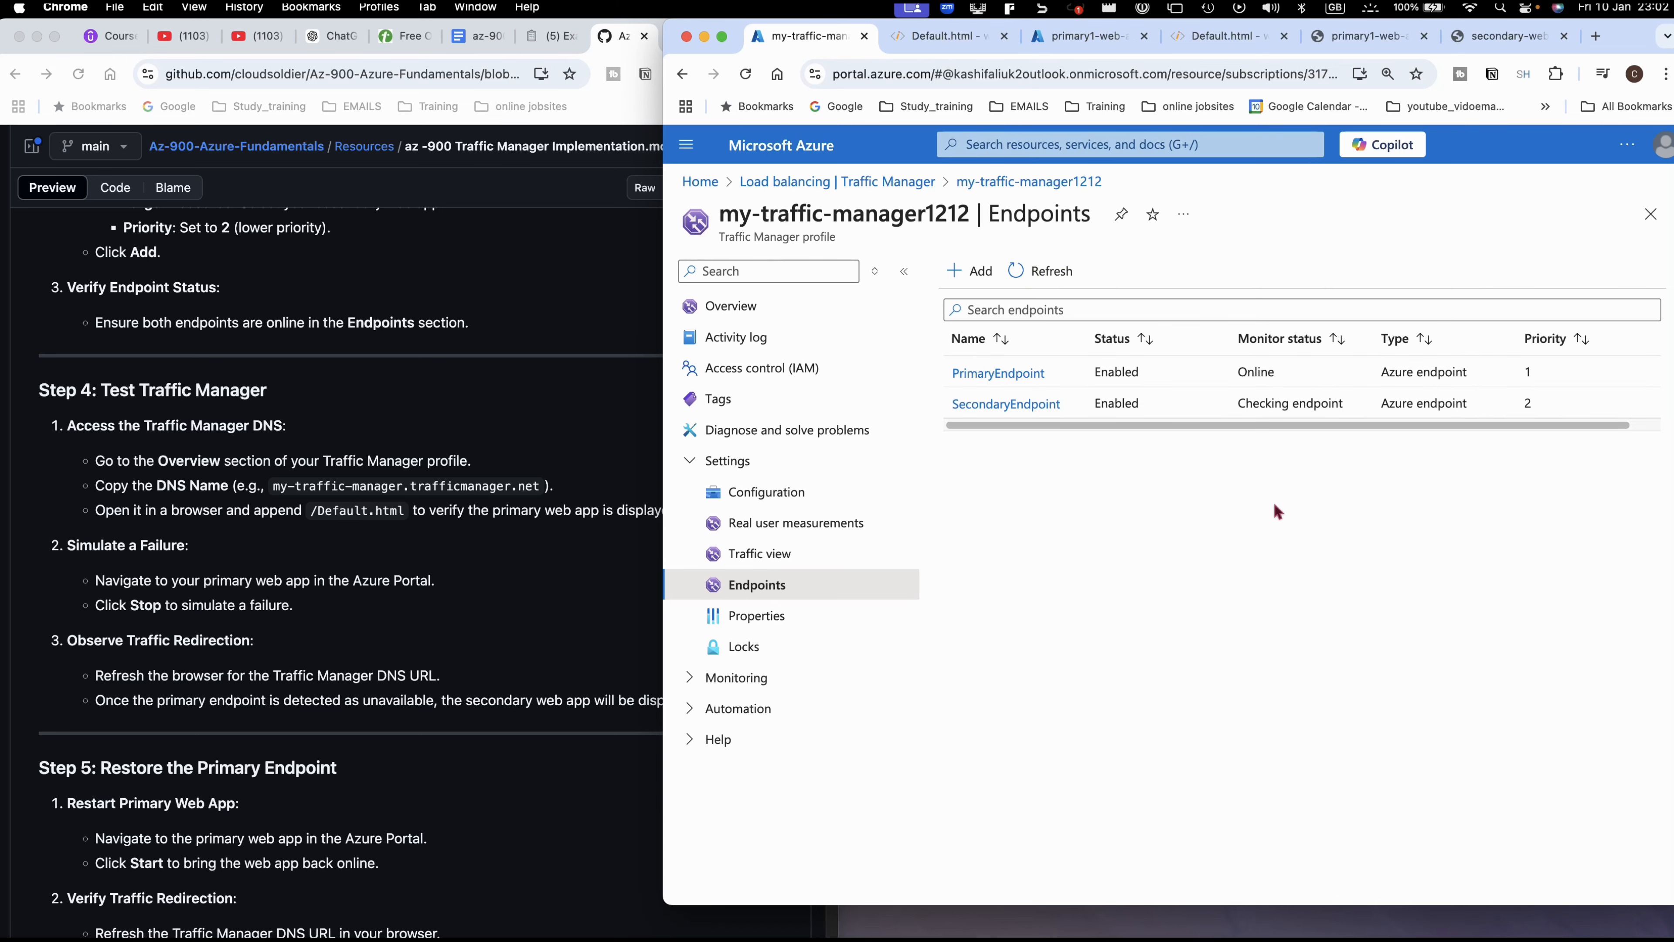
{"action": "left_click", "coordinate": [1573, 914]}
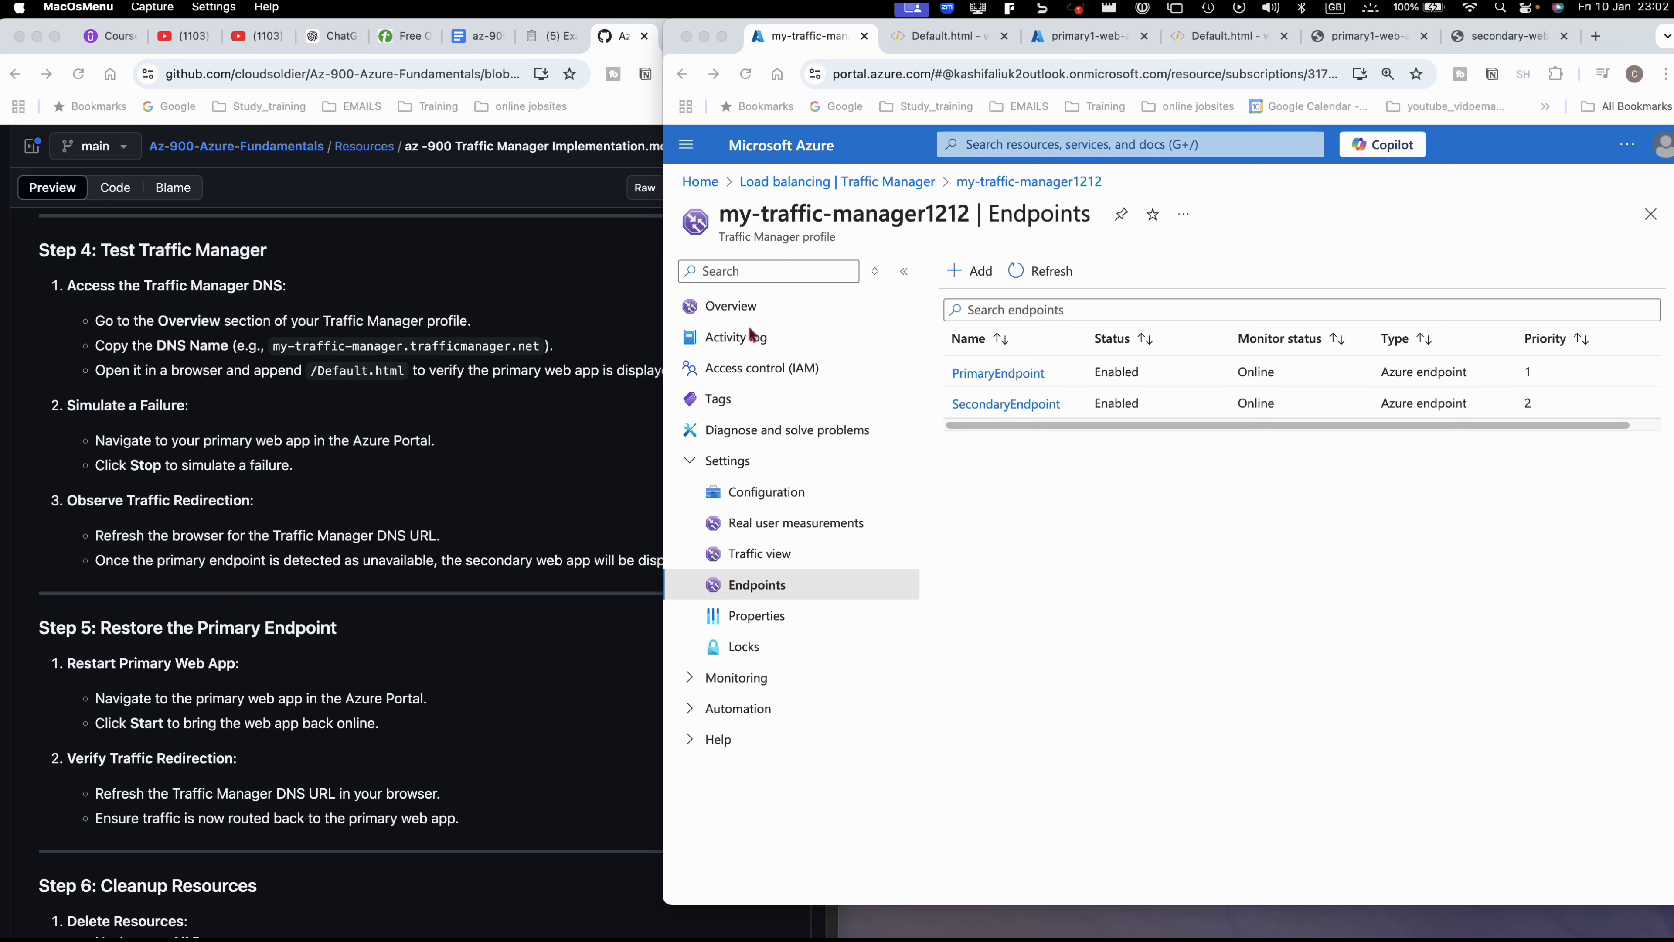
{"action": "left_click", "coordinate": [731, 311]}
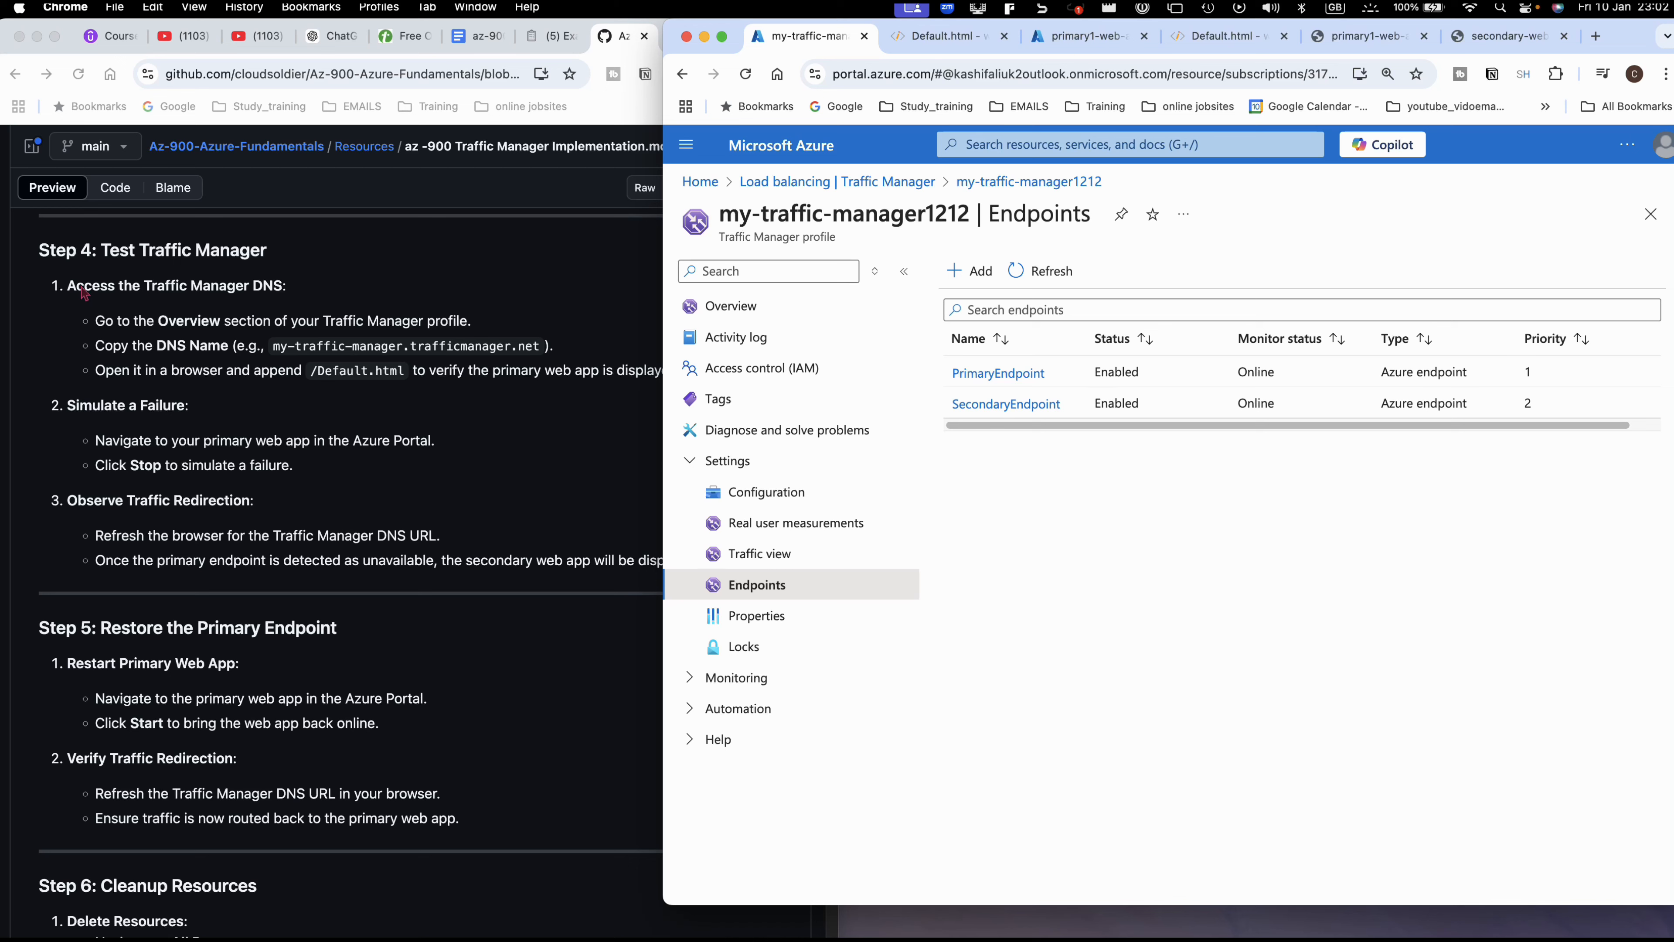
{"action": "left_click", "coordinate": [696, 314]}
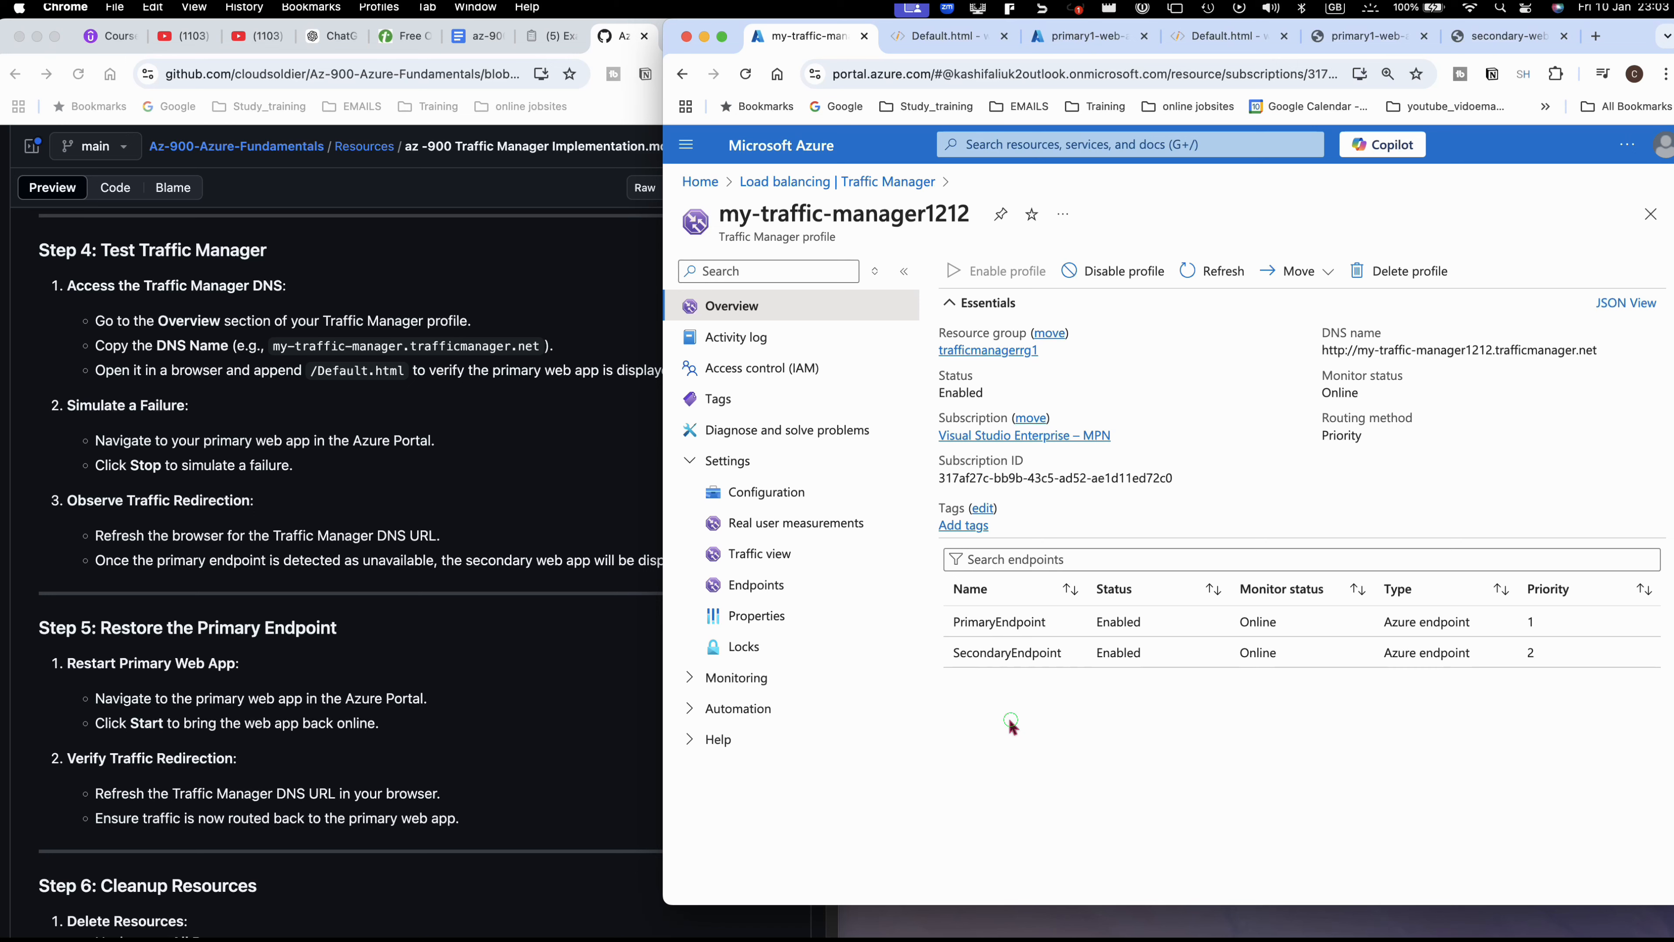
{"action": "mouse_move", "coordinate": [1010, 722]}
{"action": "left_mouse_down"}
{"action": "mouse_move", "coordinate": [1009, 755]}
{"action": "mouse_move", "coordinate": [991, 755]}
{"action": "mouse_move", "coordinate": [1098, 710]}
{"action": "mouse_move", "coordinate": [1166, 709]}
{"action": "mouse_move", "coordinate": [1121, 764]}
{"action": "mouse_move", "coordinate": [1112, 743]}
{"action": "mouse_move", "coordinate": [1253, 688]}
{"action": "left_mouse_up"}
{"action": "mouse_move", "coordinate": [1248, 684]}
{"action": "left_mouse_down"}
{"action": "mouse_move", "coordinate": [1263, 725]}
{"action": "mouse_move", "coordinate": [1306, 704]}
{"action": "mouse_move", "coordinate": [1446, 711]}
{"action": "left_mouse_up"}
{"action": "left_click", "coordinate": [1317, 708]}
{"action": "mouse_move", "coordinate": [1252, 715]}
{"action": "left_mouse_down"}
{"action": "mouse_move", "coordinate": [1245, 768]}
{"action": "mouse_move", "coordinate": [1308, 835]}
{"action": "mouse_move", "coordinate": [1383, 798]}
{"action": "mouse_move", "coordinate": [1450, 823]}
{"action": "mouse_move", "coordinate": [1516, 813]}
{"action": "mouse_move", "coordinate": [1523, 790]}
{"action": "left_mouse_up"}
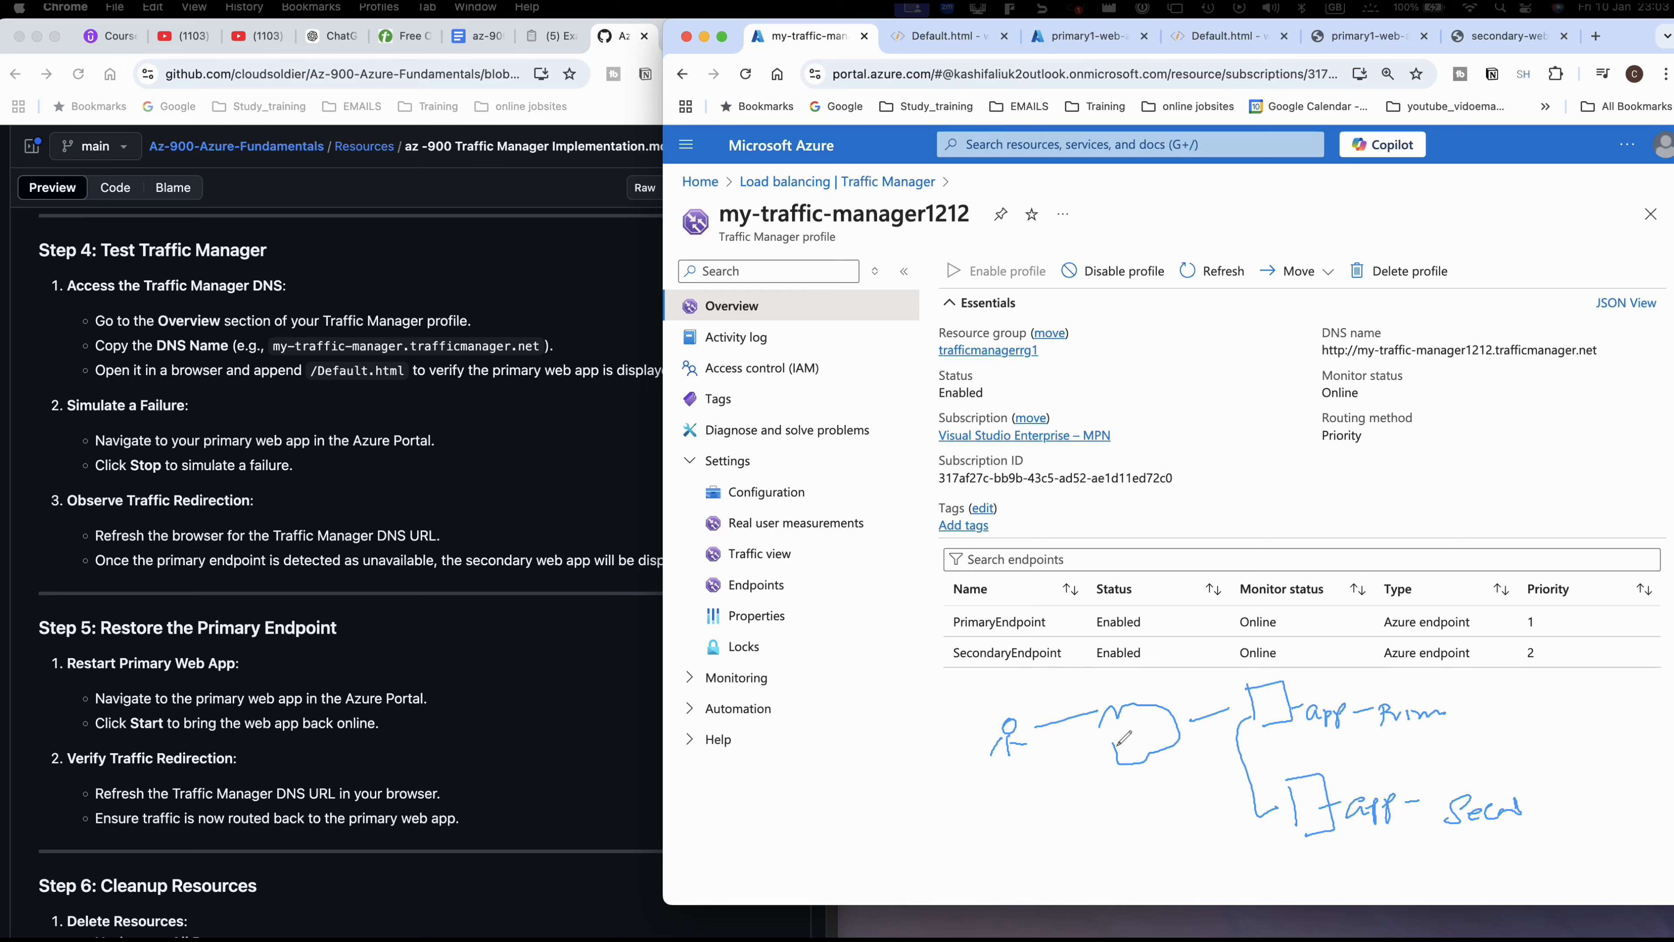
{"action": "left_click_drag", "start_coordinate": [1091, 729], "coordinate": [1109, 746]}
{"action": "mouse_move", "coordinate": [1126, 736]}
{"action": "left_mouse_down"}
{"action": "mouse_move", "coordinate": [1177, 697]}
{"action": "mouse_move", "coordinate": [1243, 684]}
{"action": "mouse_move", "coordinate": [1250, 697]}
{"action": "left_mouse_up"}
{"action": "mouse_move", "coordinate": [1194, 767]}
{"action": "left_mouse_down"}
{"action": "mouse_move", "coordinate": [1251, 791]}
{"action": "mouse_move", "coordinate": [1121, 813]}
{"action": "left_mouse_up"}
{"action": "mouse_move", "coordinate": [1023, 834]}
{"action": "left_mouse_down"}
{"action": "mouse_move", "coordinate": [1061, 829]}
{"action": "mouse_move", "coordinate": [1032, 859]}
{"action": "mouse_move", "coordinate": [1071, 832]}
{"action": "left_mouse_up"}
{"action": "mouse_move", "coordinate": [1086, 832]}
{"action": "left_mouse_down"}
{"action": "mouse_move", "coordinate": [1094, 875]}
{"action": "mouse_move", "coordinate": [1146, 843]}
{"action": "left_mouse_up"}
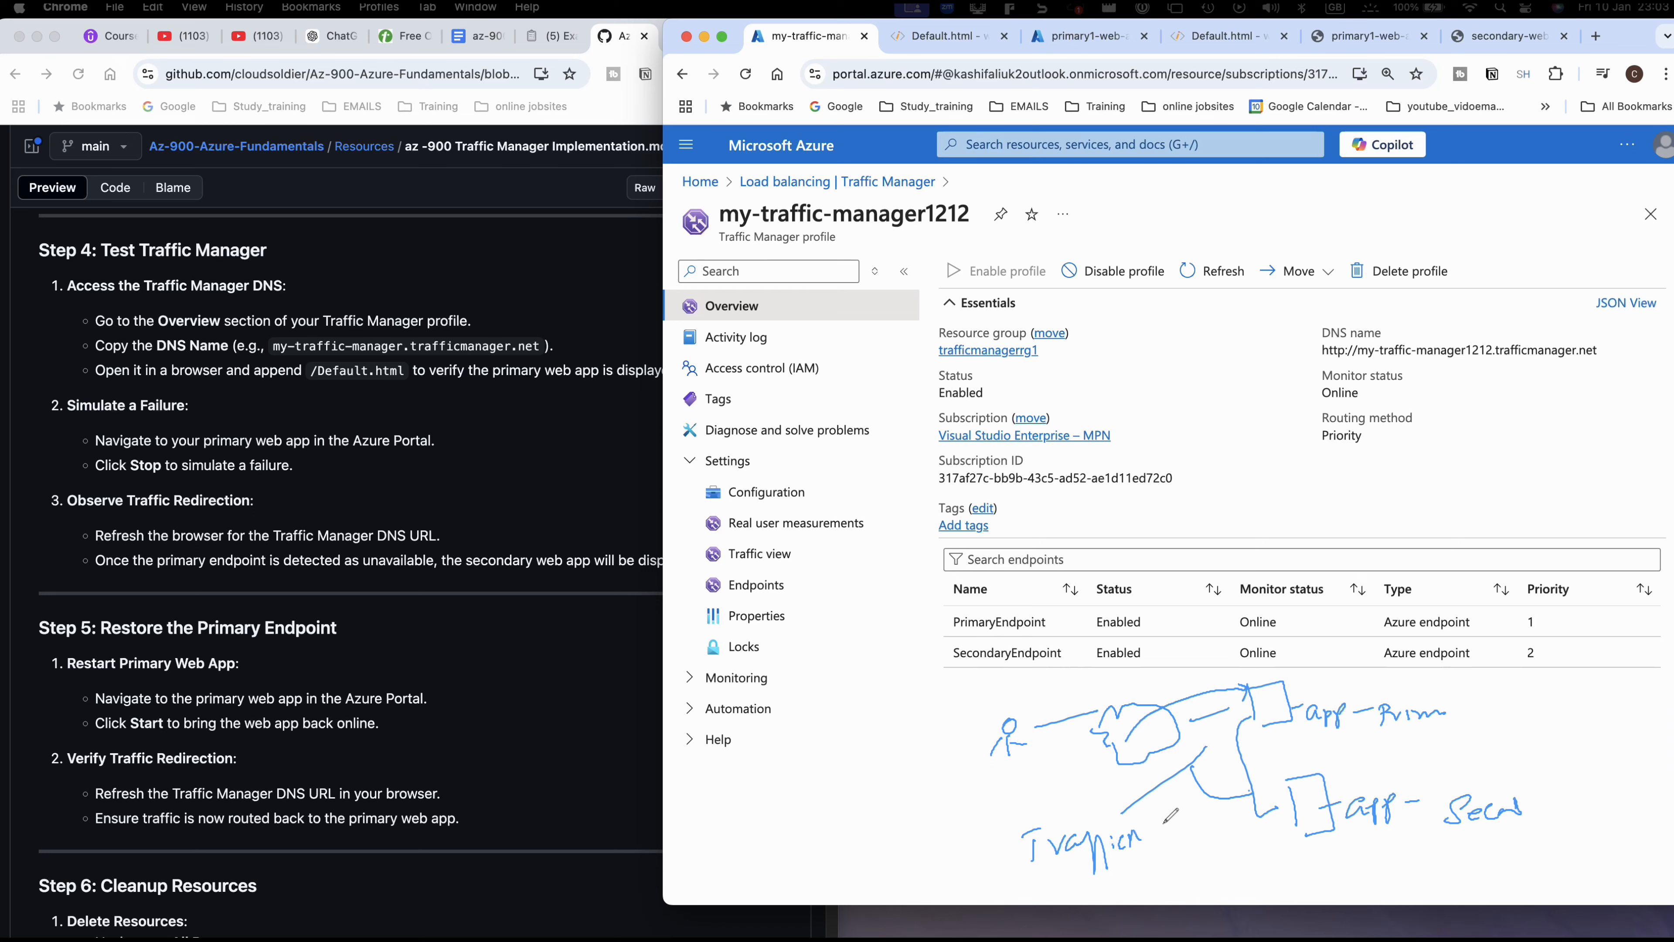
{"action": "mouse_move", "coordinate": [1324, 363]}
{"action": "left_mouse_down"}
{"action": "mouse_move", "coordinate": [1582, 353]}
{"action": "mouse_move", "coordinate": [1483, 689]}
{"action": "mouse_move", "coordinate": [1407, 709]}
{"action": "left_mouse_up"}
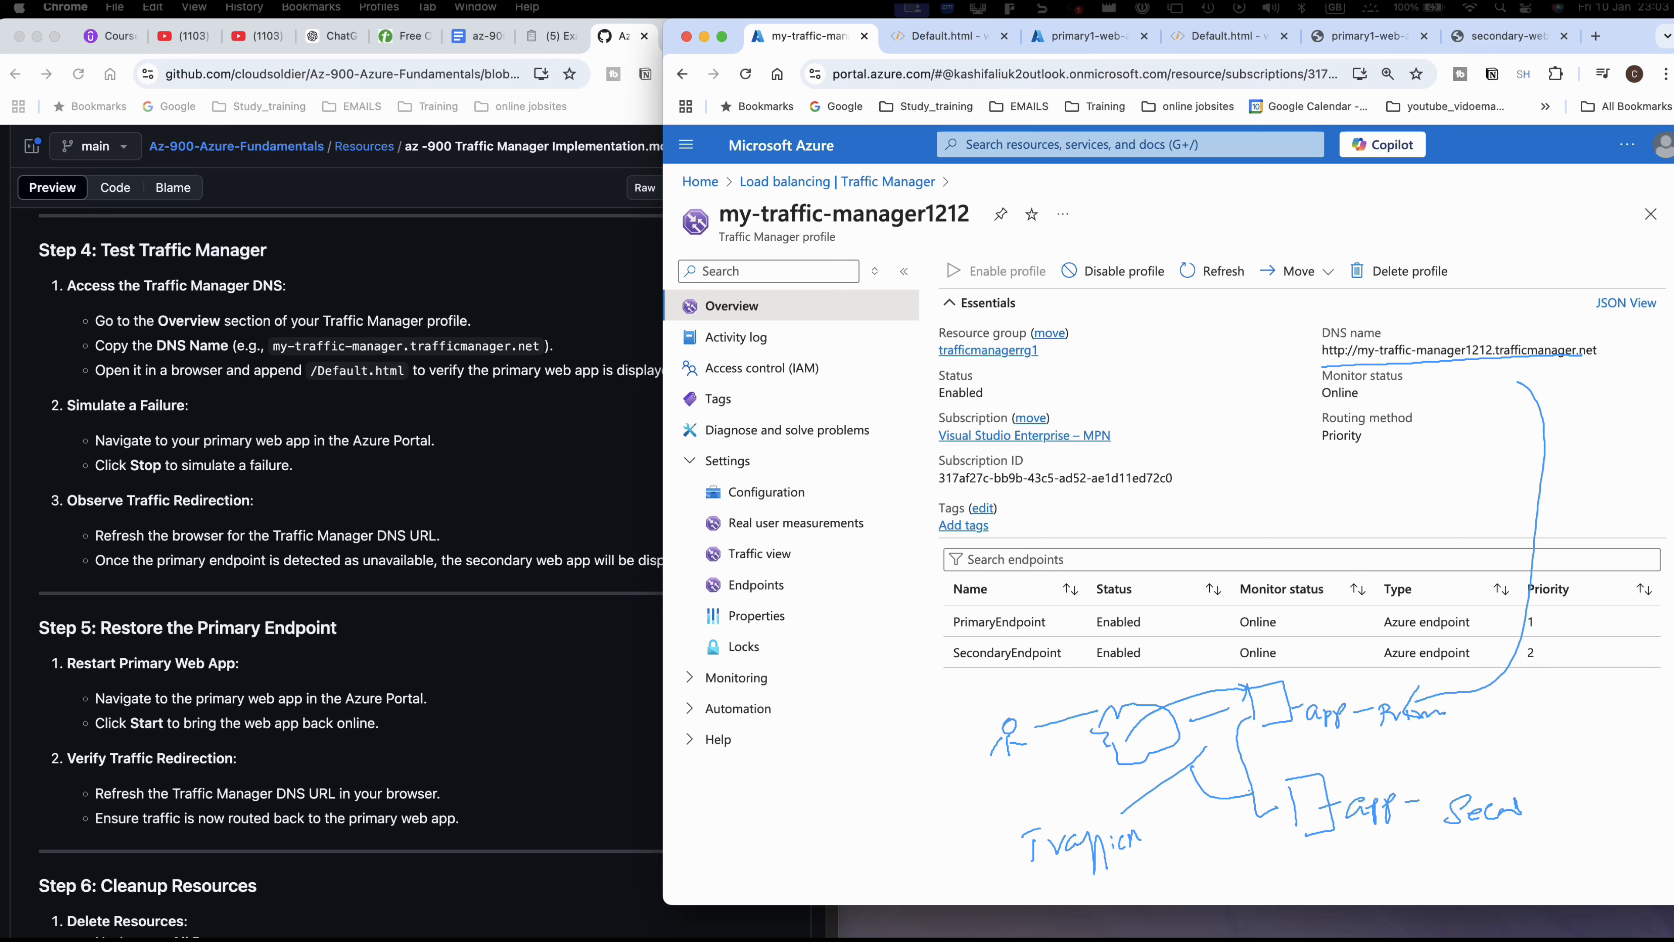
{"action": "key", "text": "Escape"}
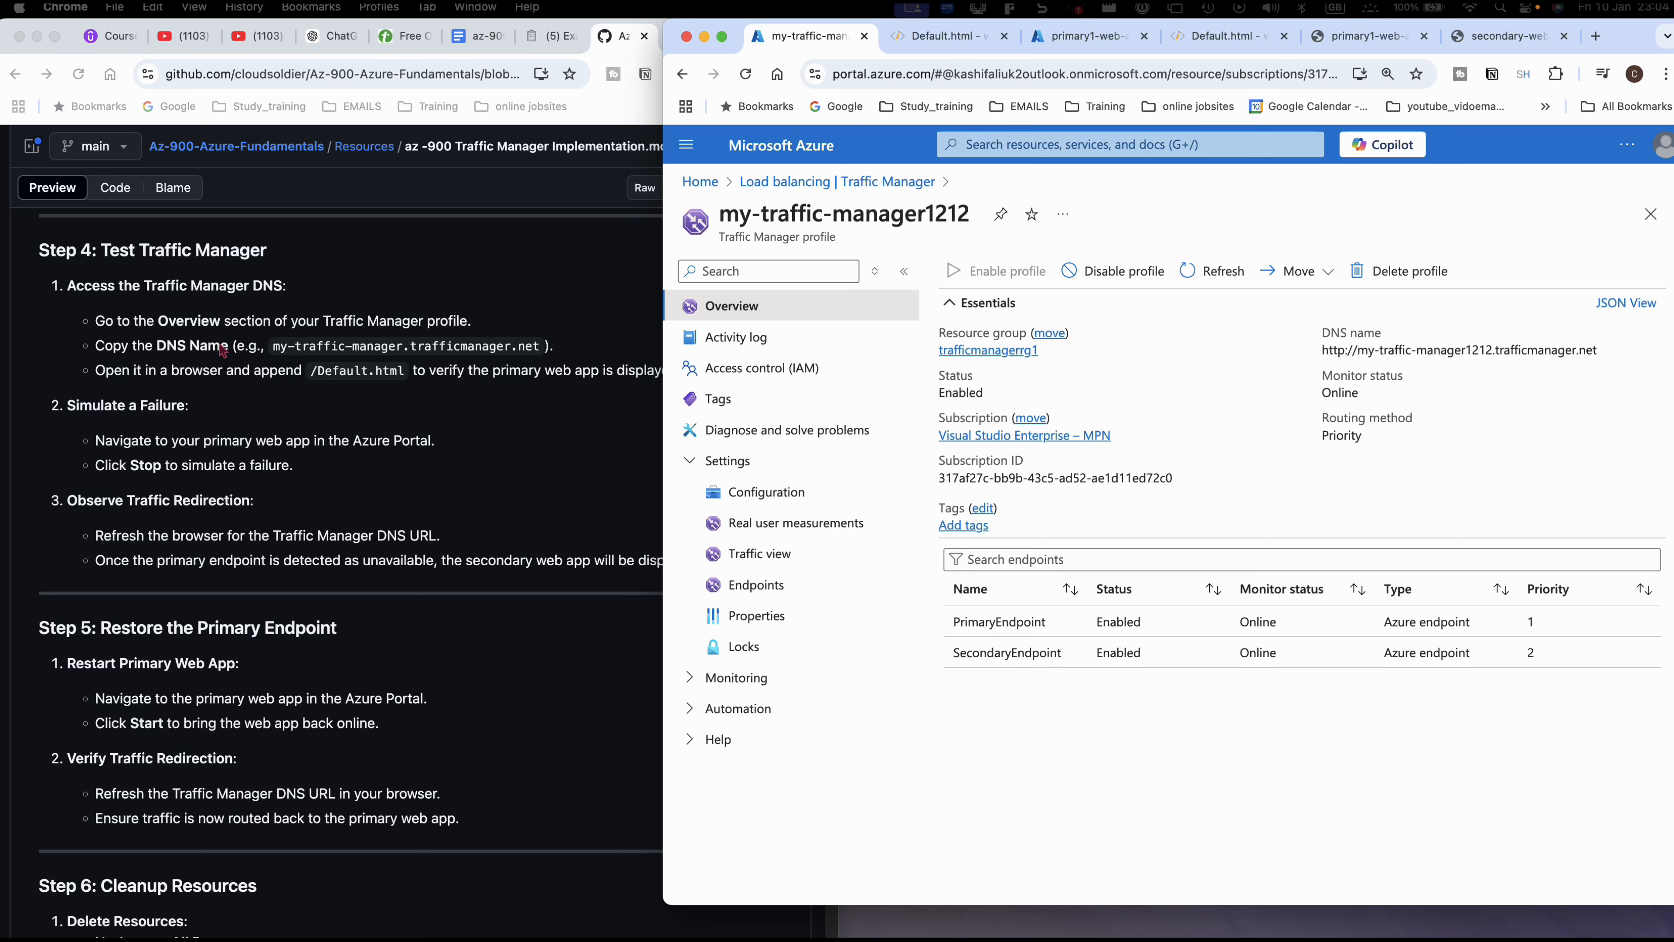
- Copy the profile's DNS name and close the two published web app pages and the secondary app's editor page
{"action": "left_click", "coordinate": [1610, 353]}
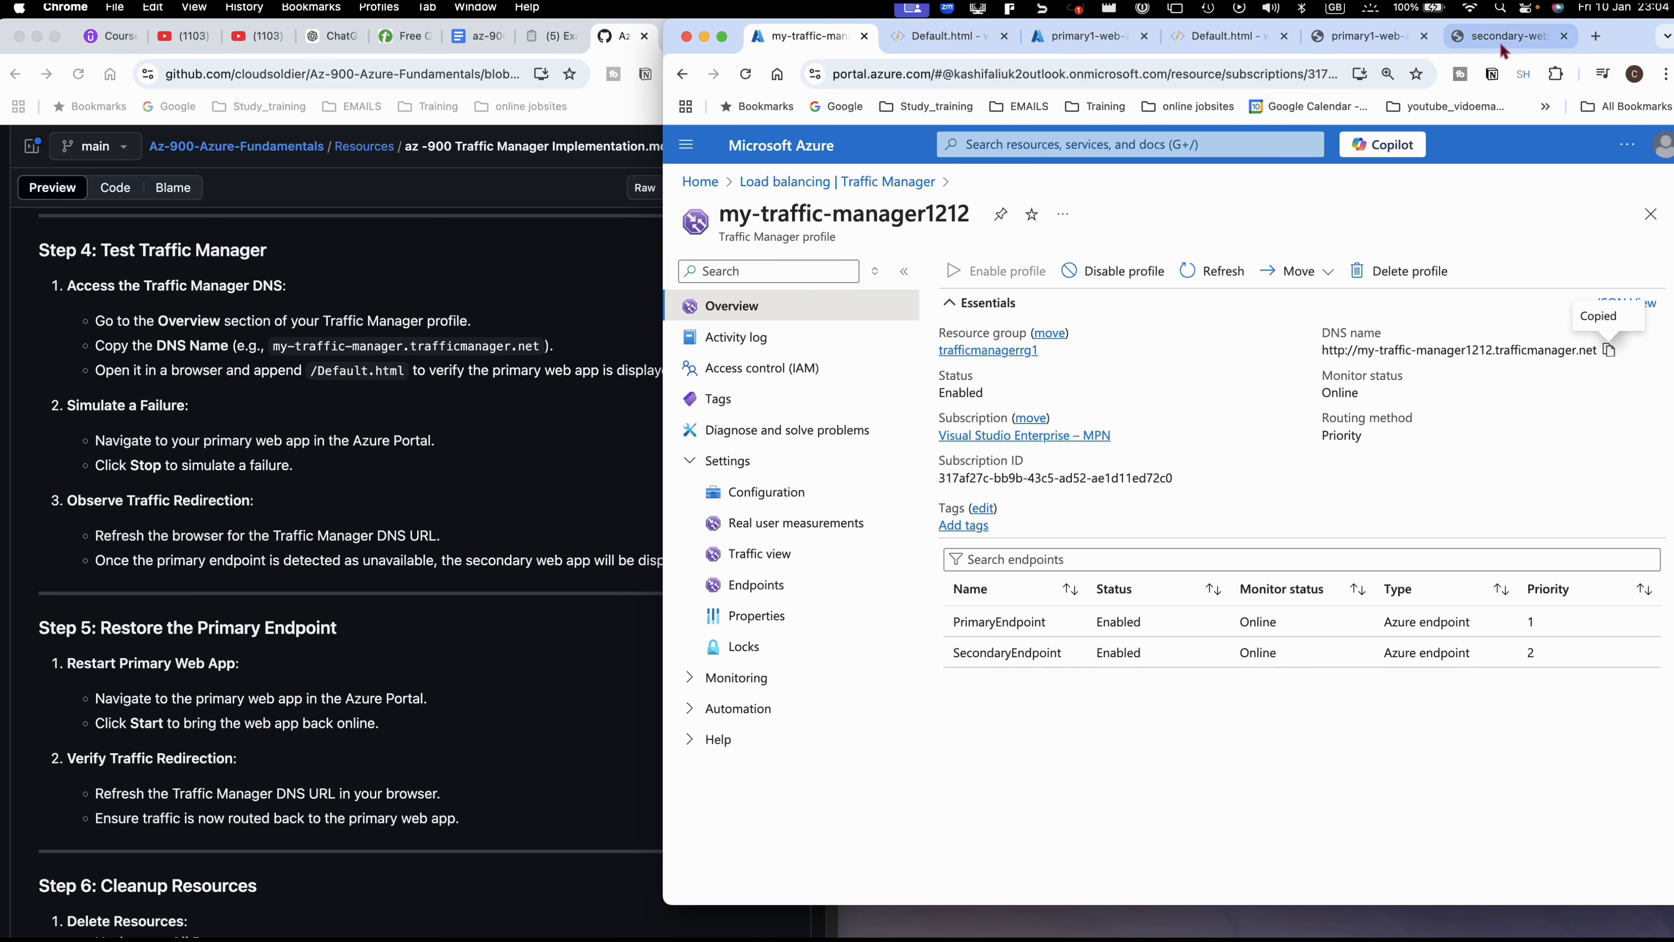
{"action": "left_click", "coordinate": [1541, 44]}
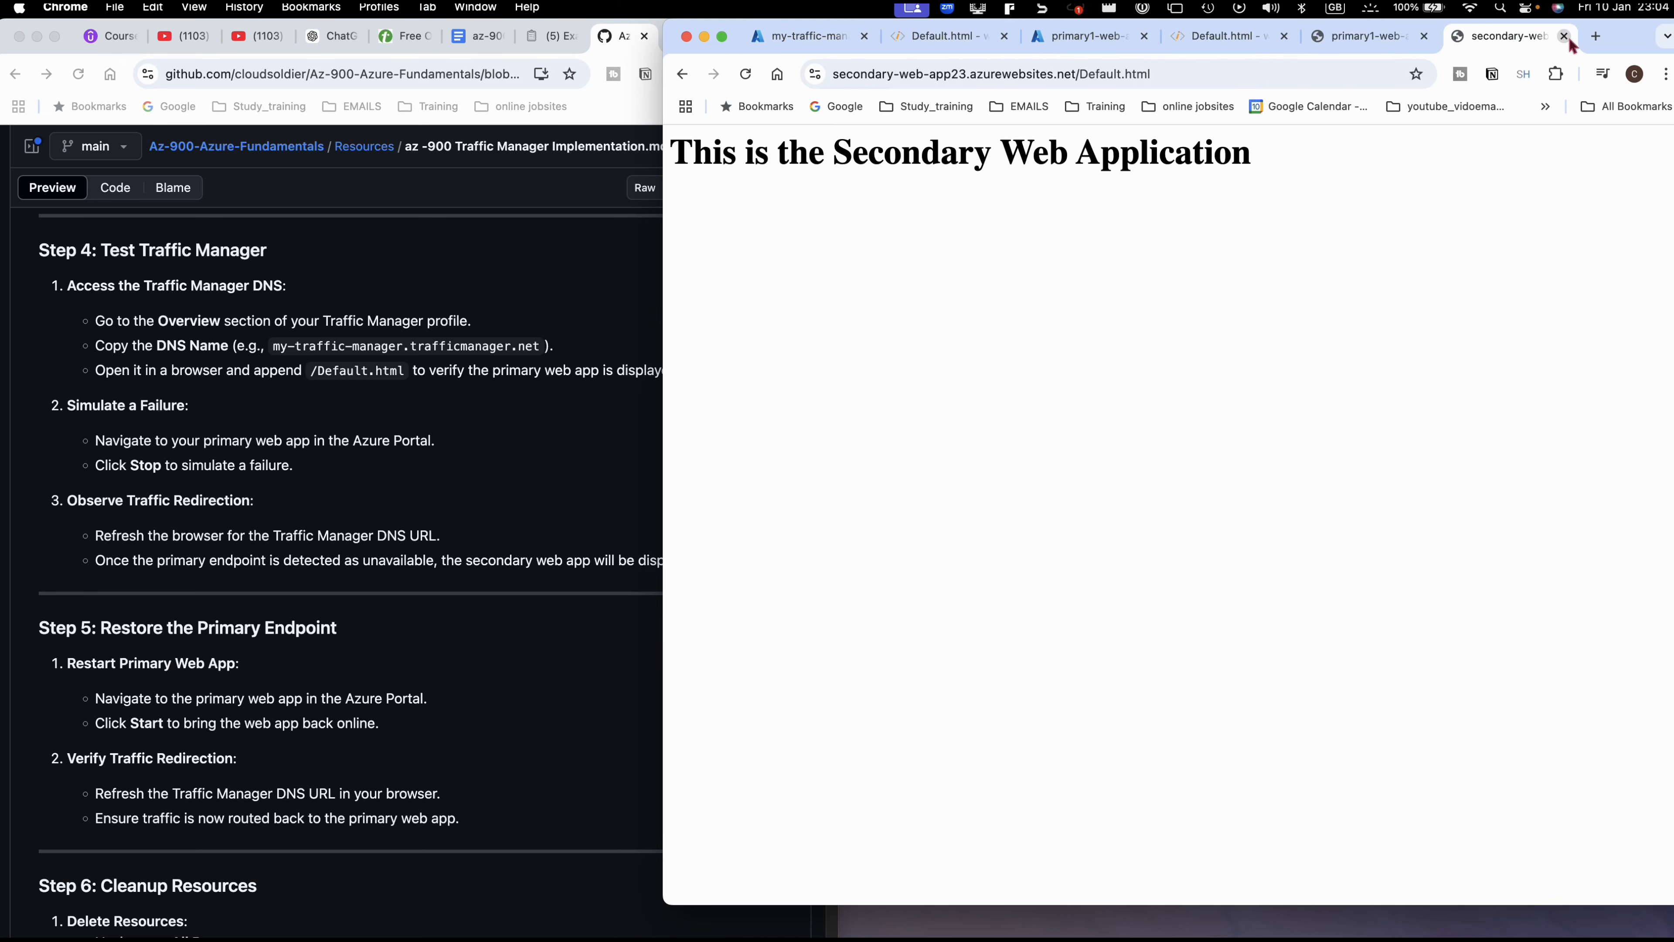
{"action": "left_click", "coordinate": [1564, 36]}
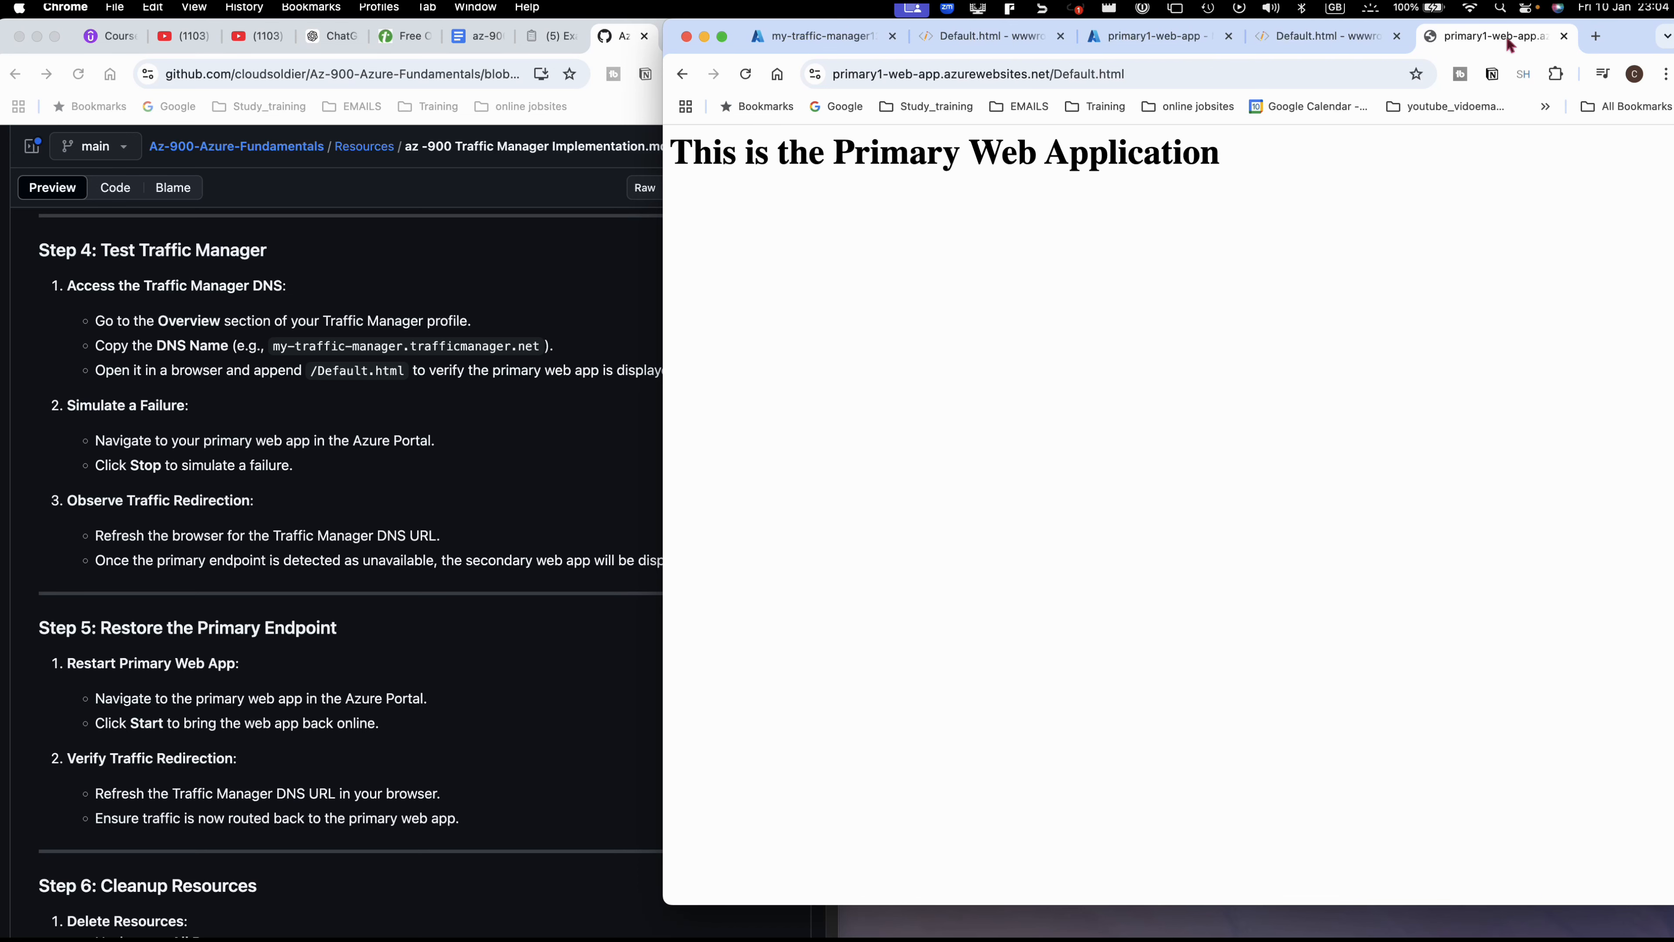
{"action": "left_click", "coordinate": [1564, 36]}
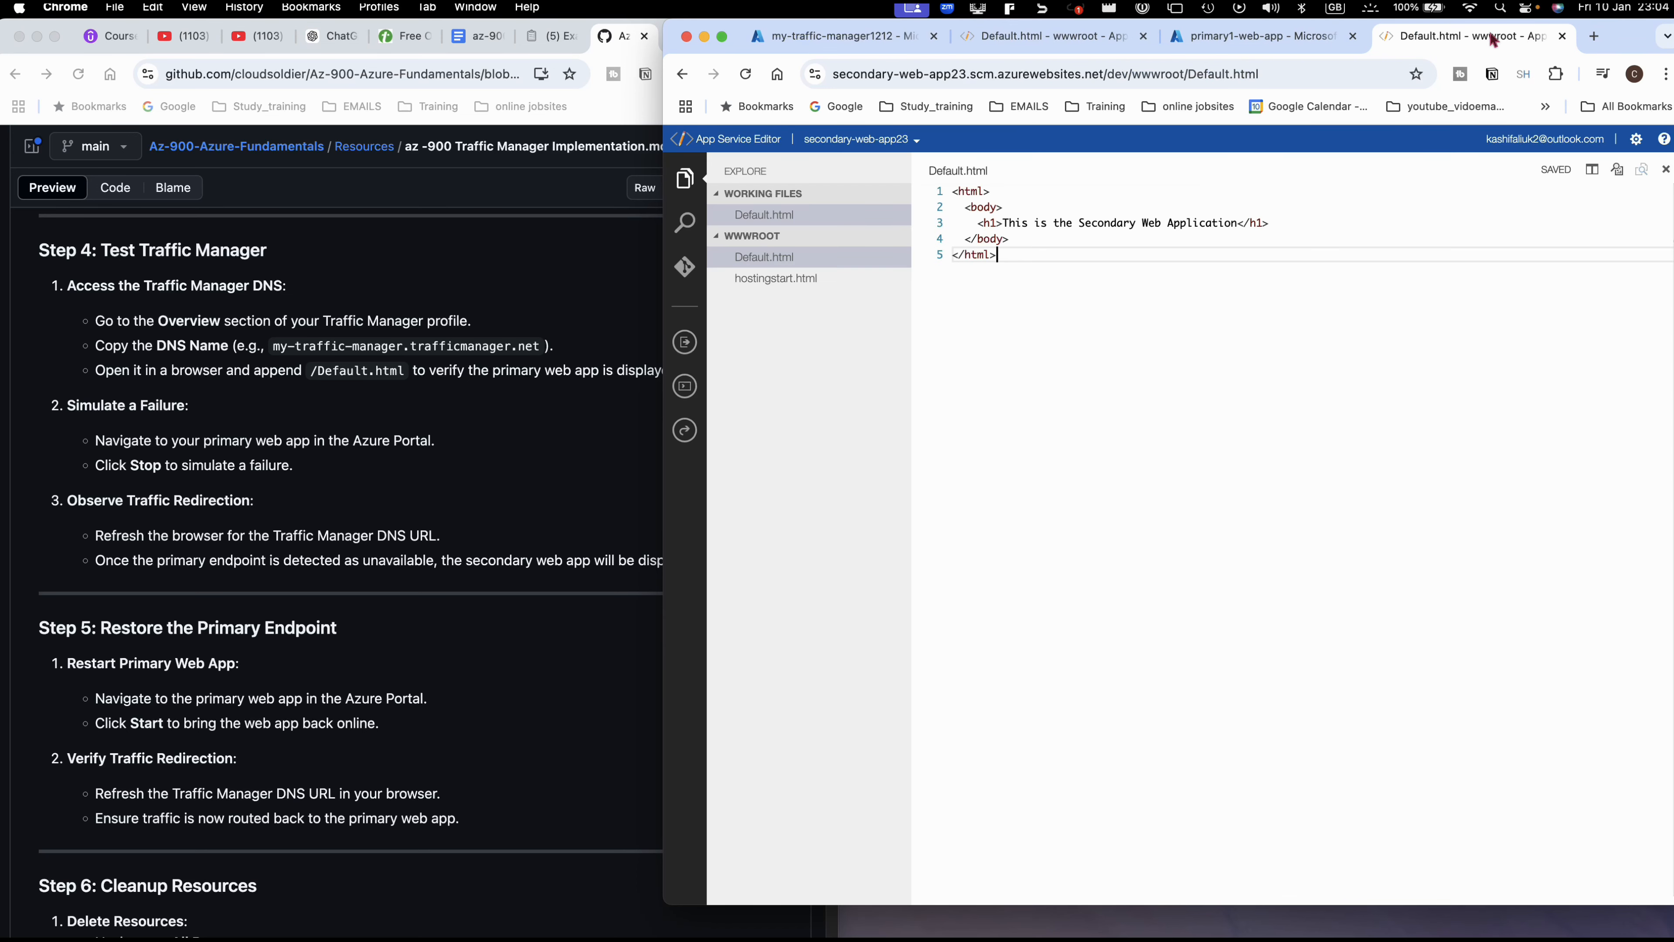
{"action": "left_click", "coordinate": [1562, 36]}
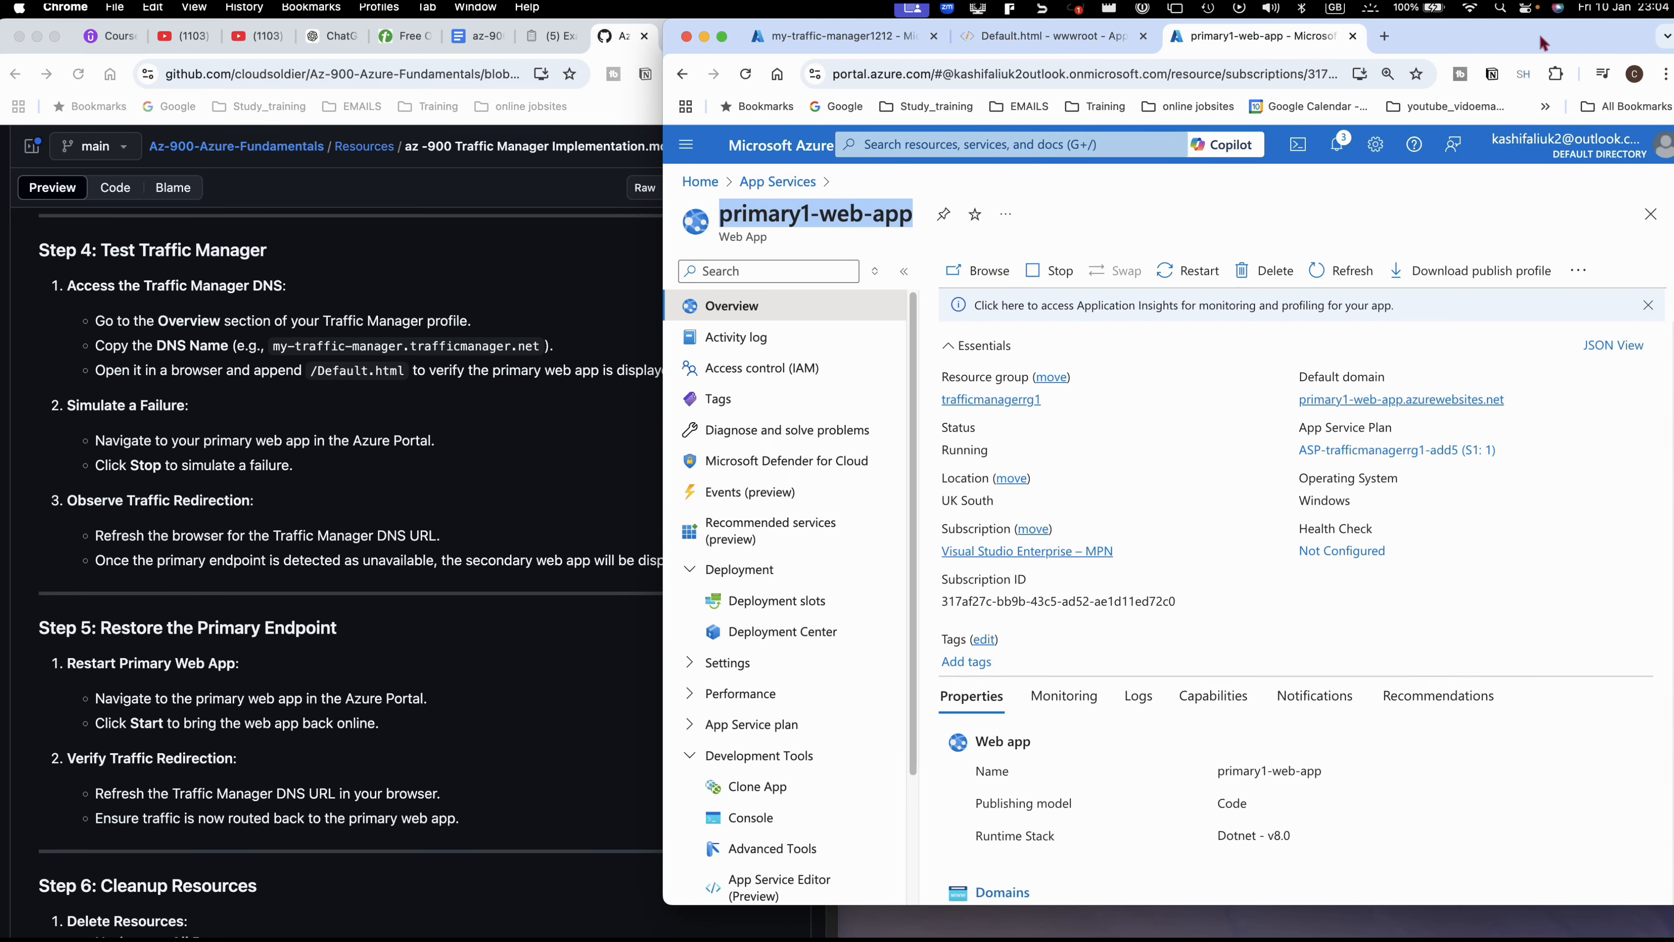
{"action": "left_click", "coordinate": [1390, 37]}
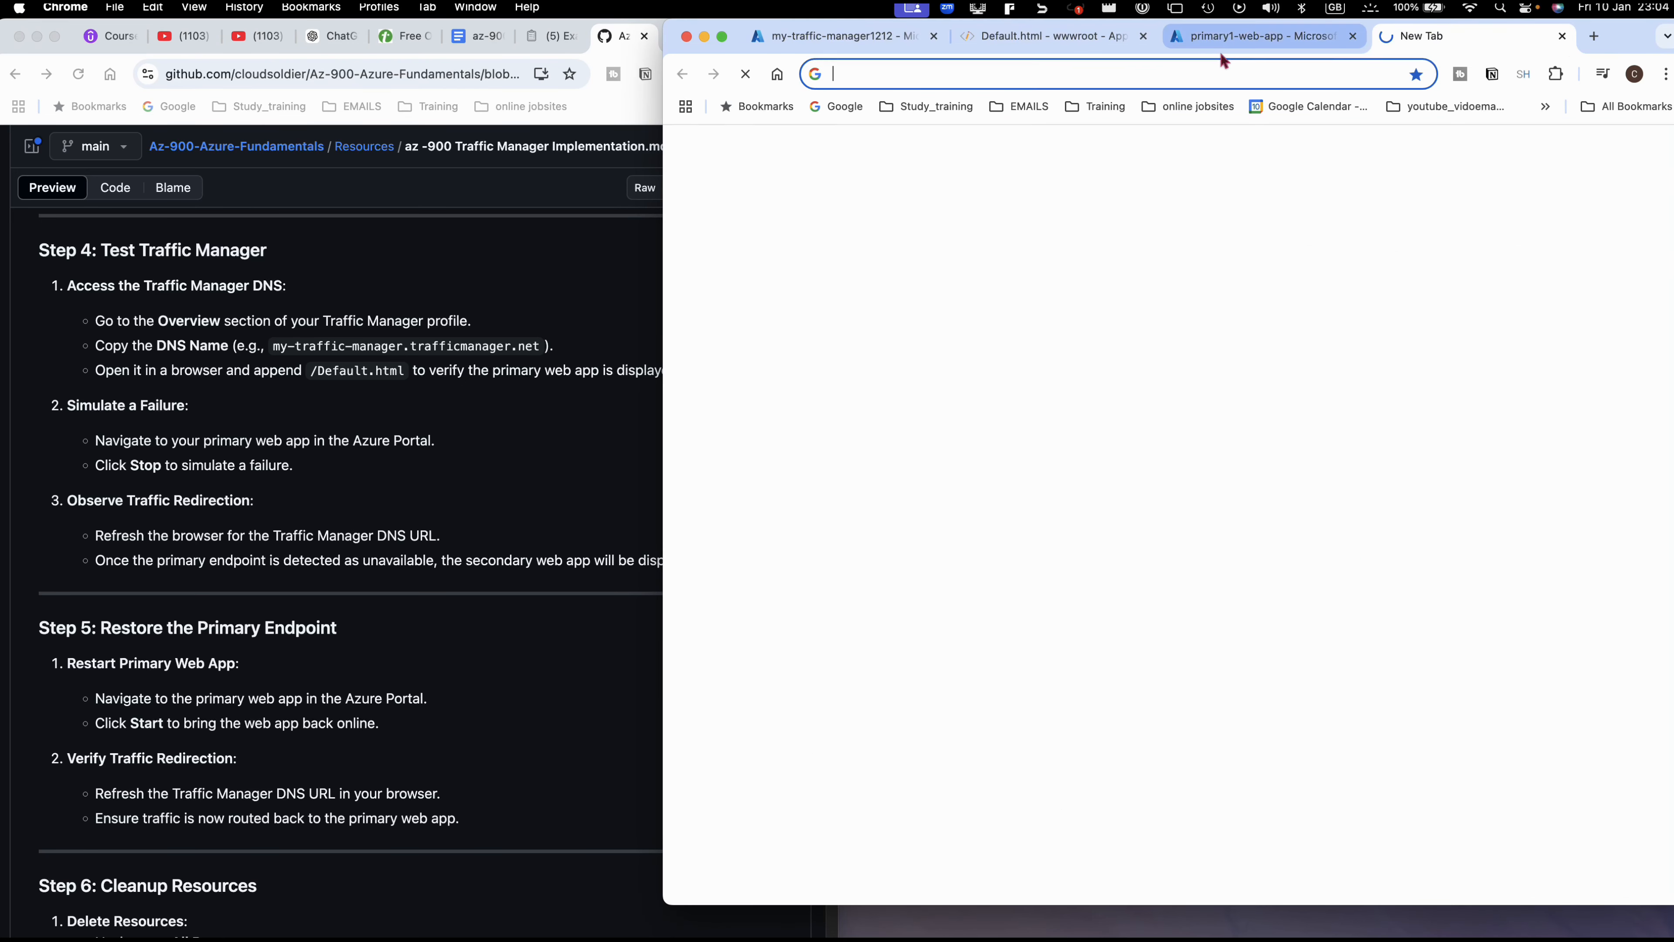
{"action": "right_click", "coordinate": [1216, 66]}
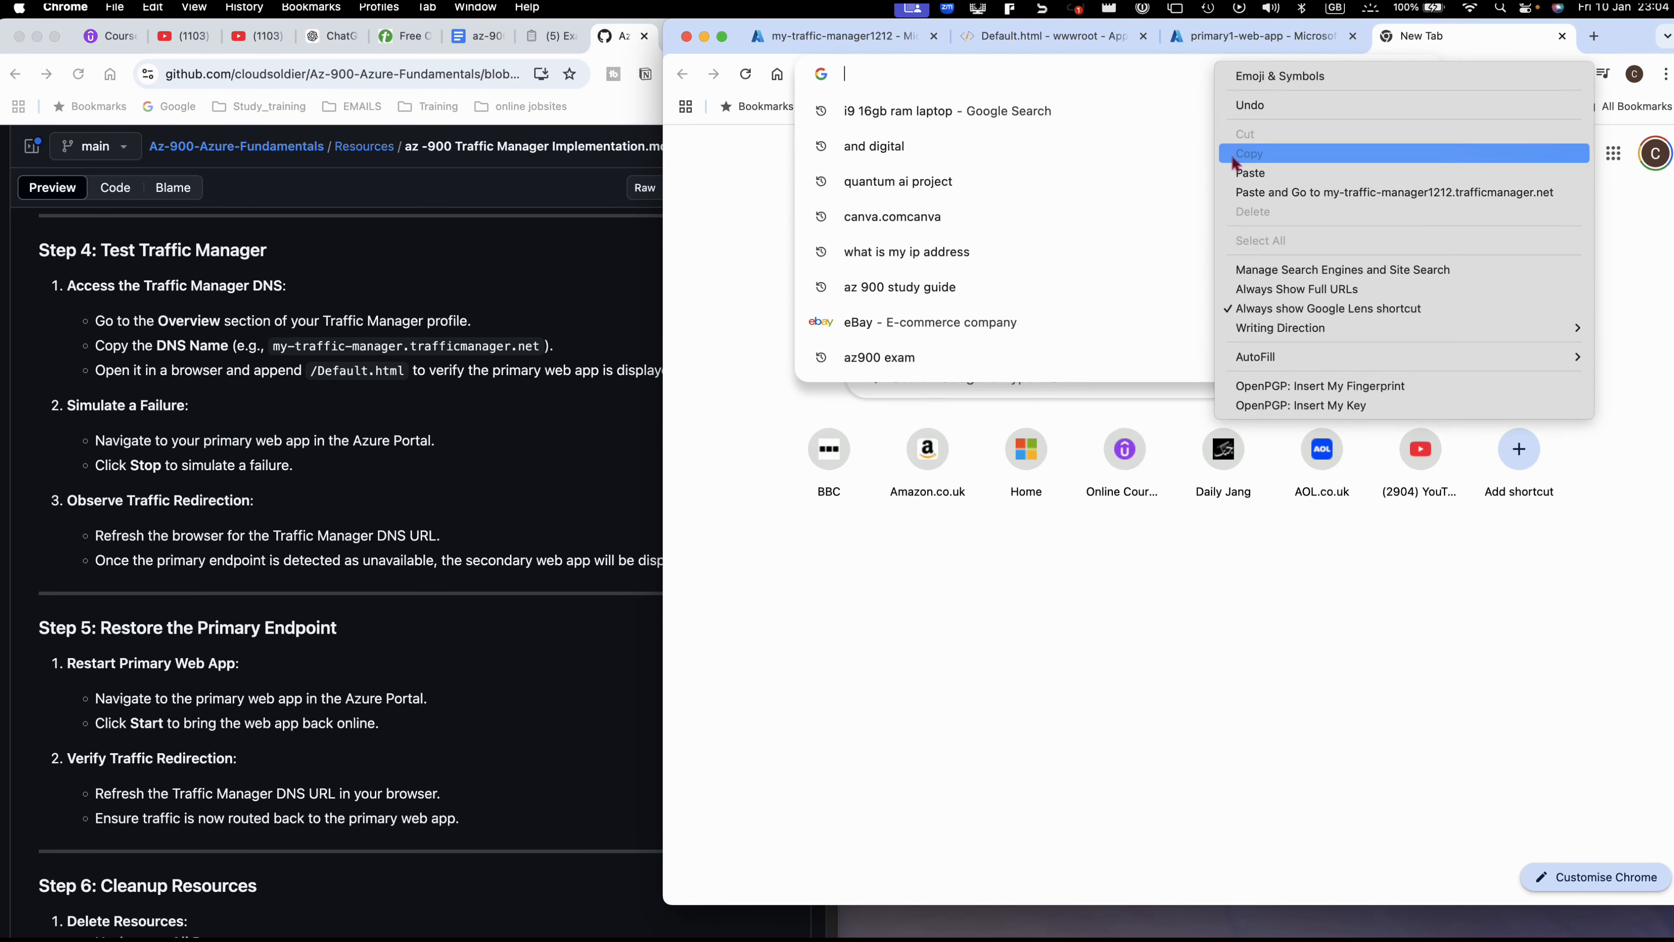
{"action": "left_click", "coordinate": [1242, 173]}
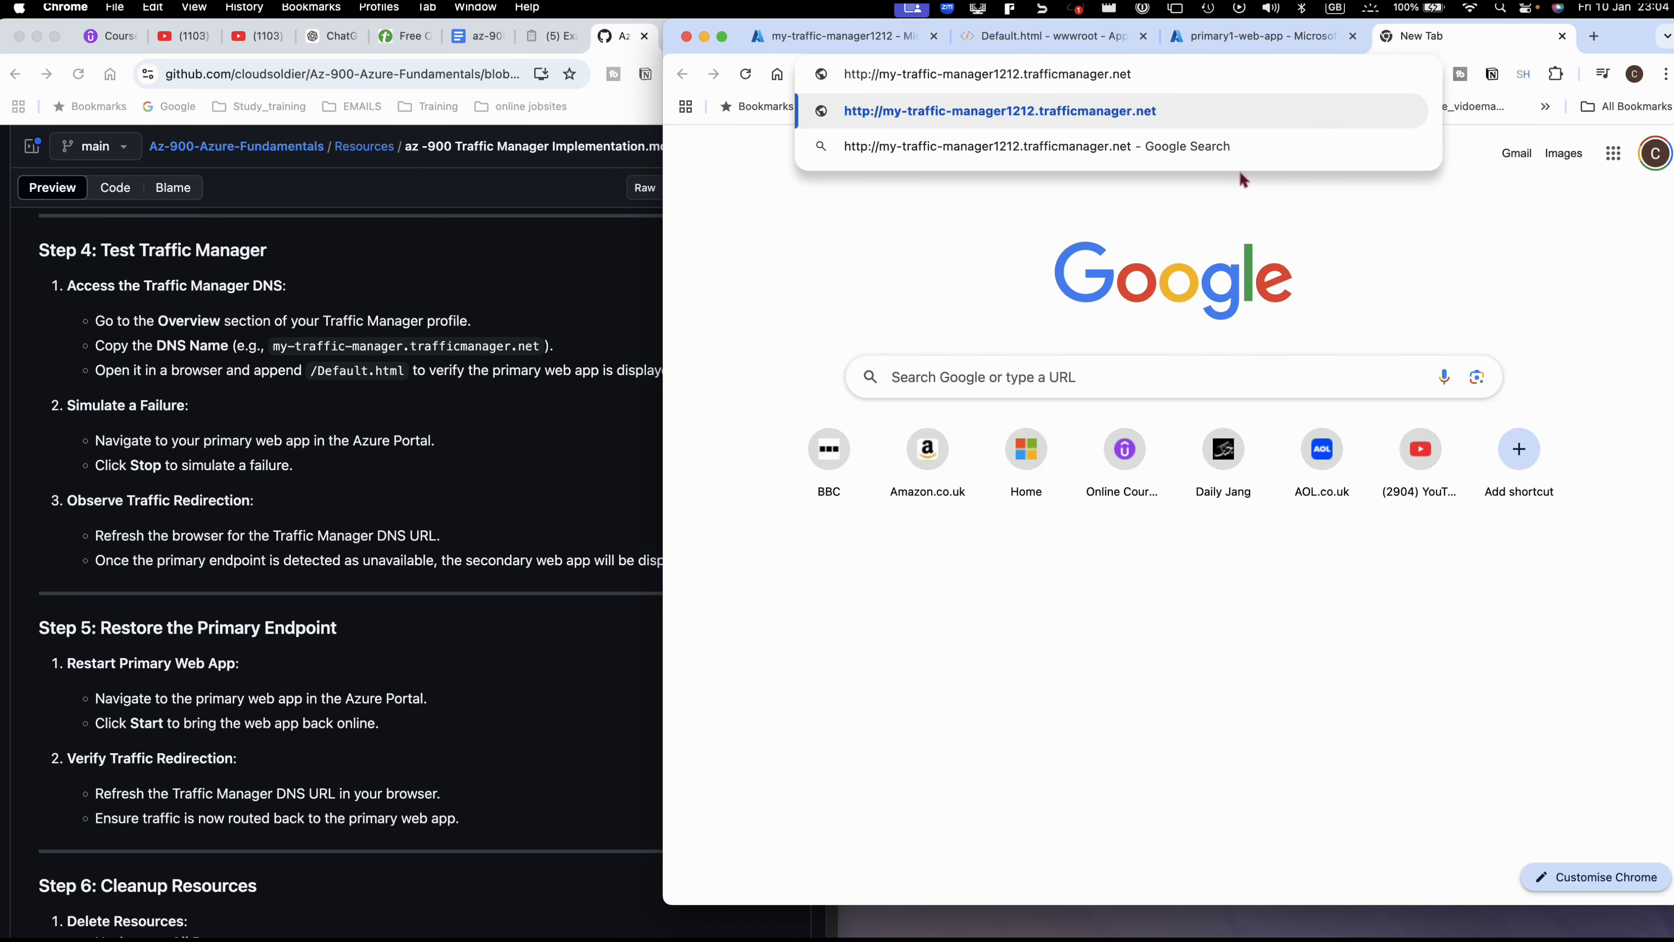
{"action": "key", "text": "Return"}
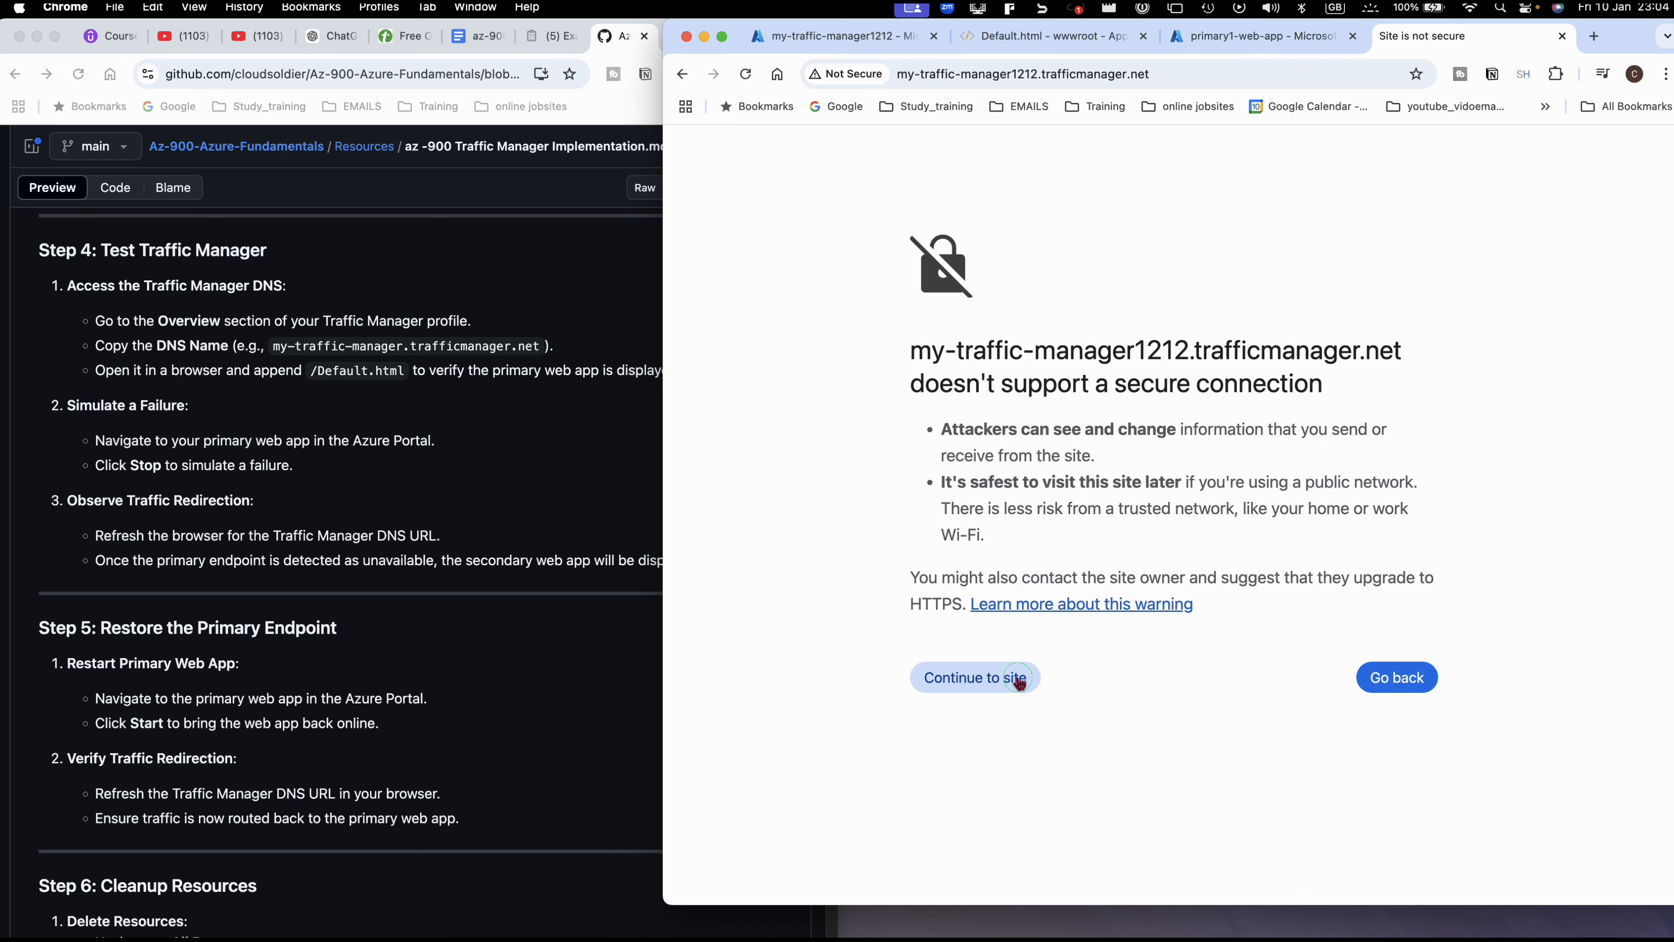
{"action": "left_click", "coordinate": [1019, 680]}
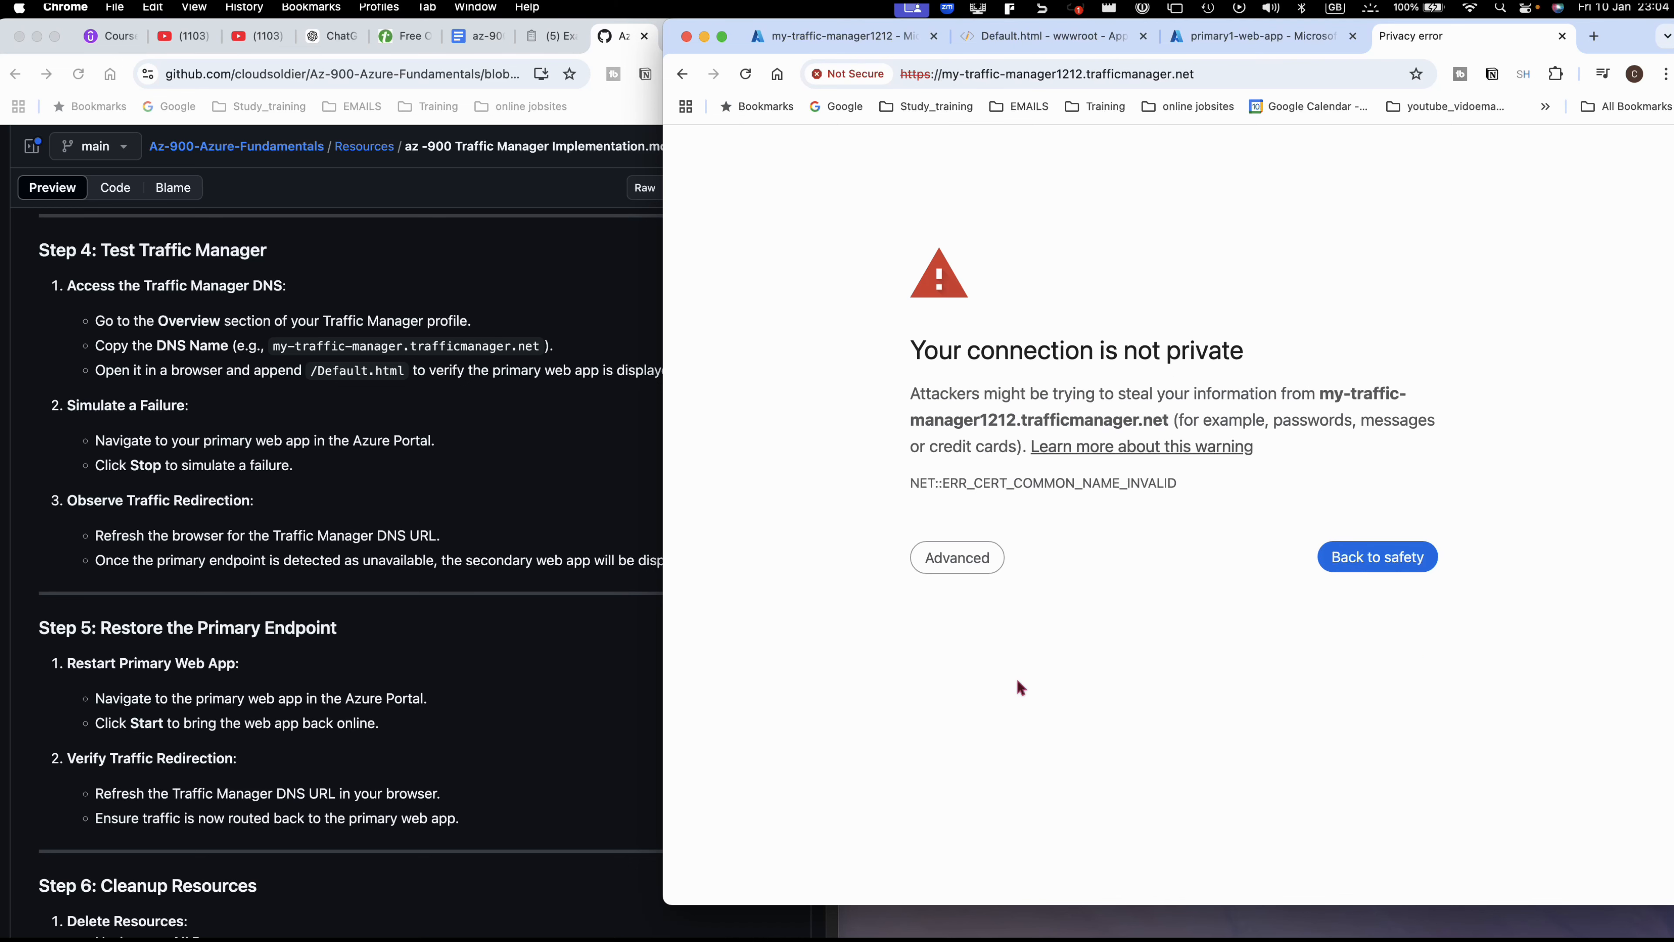
{"action": "left_click", "coordinate": [961, 572]}
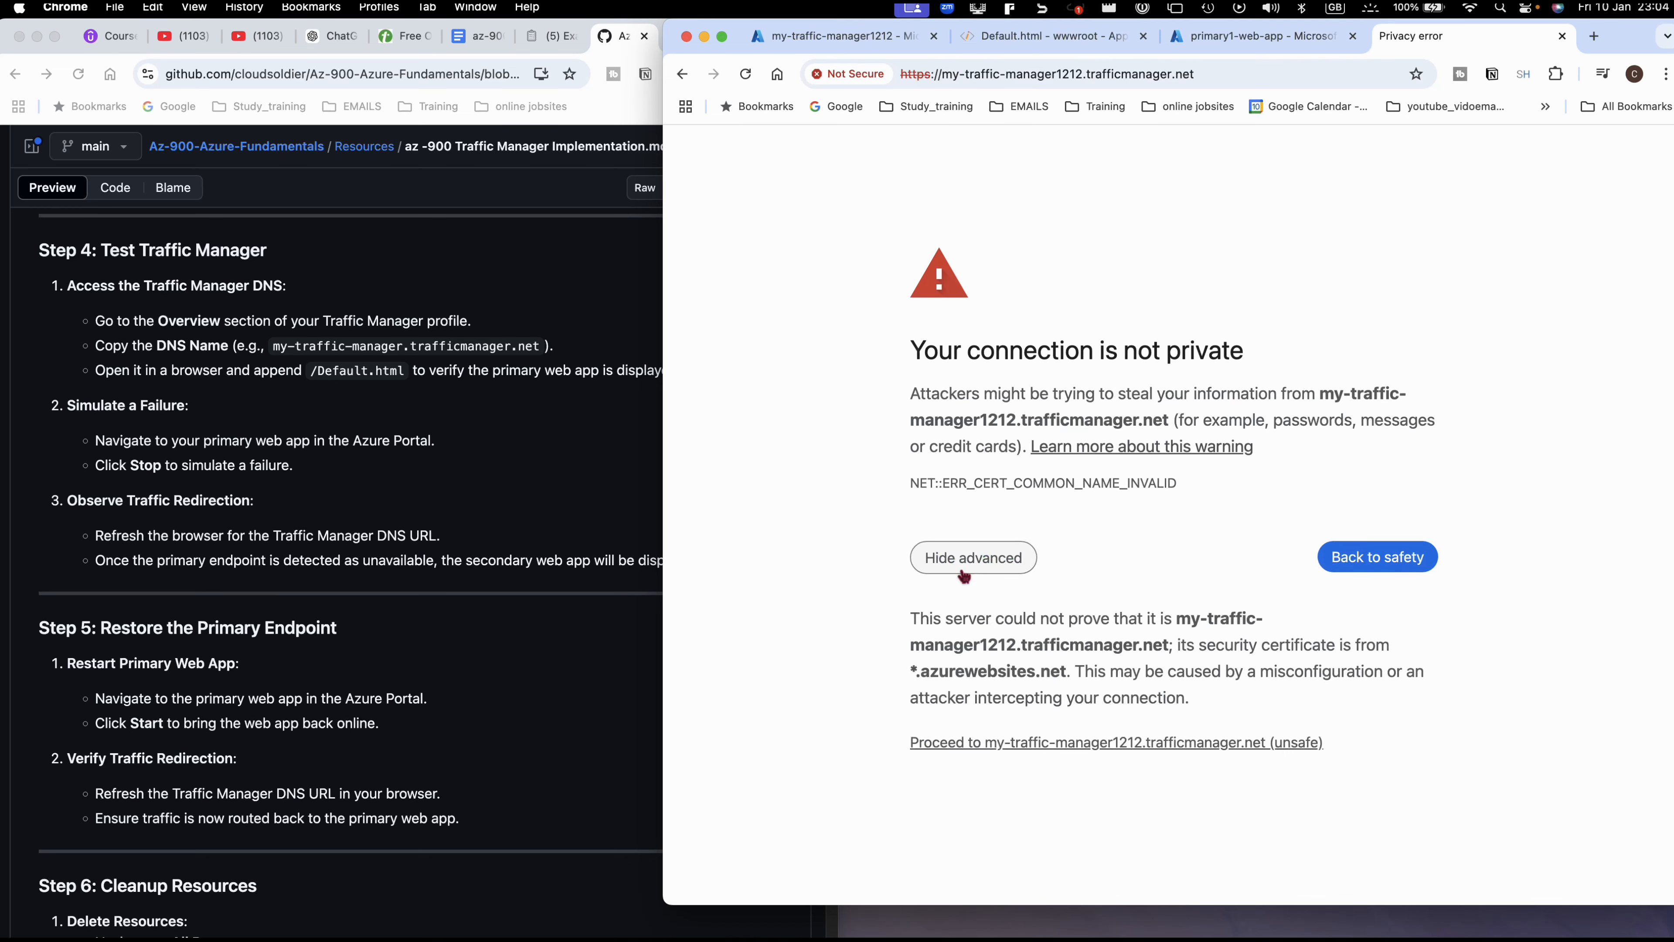
{"action": "left_click", "coordinate": [1009, 743]}
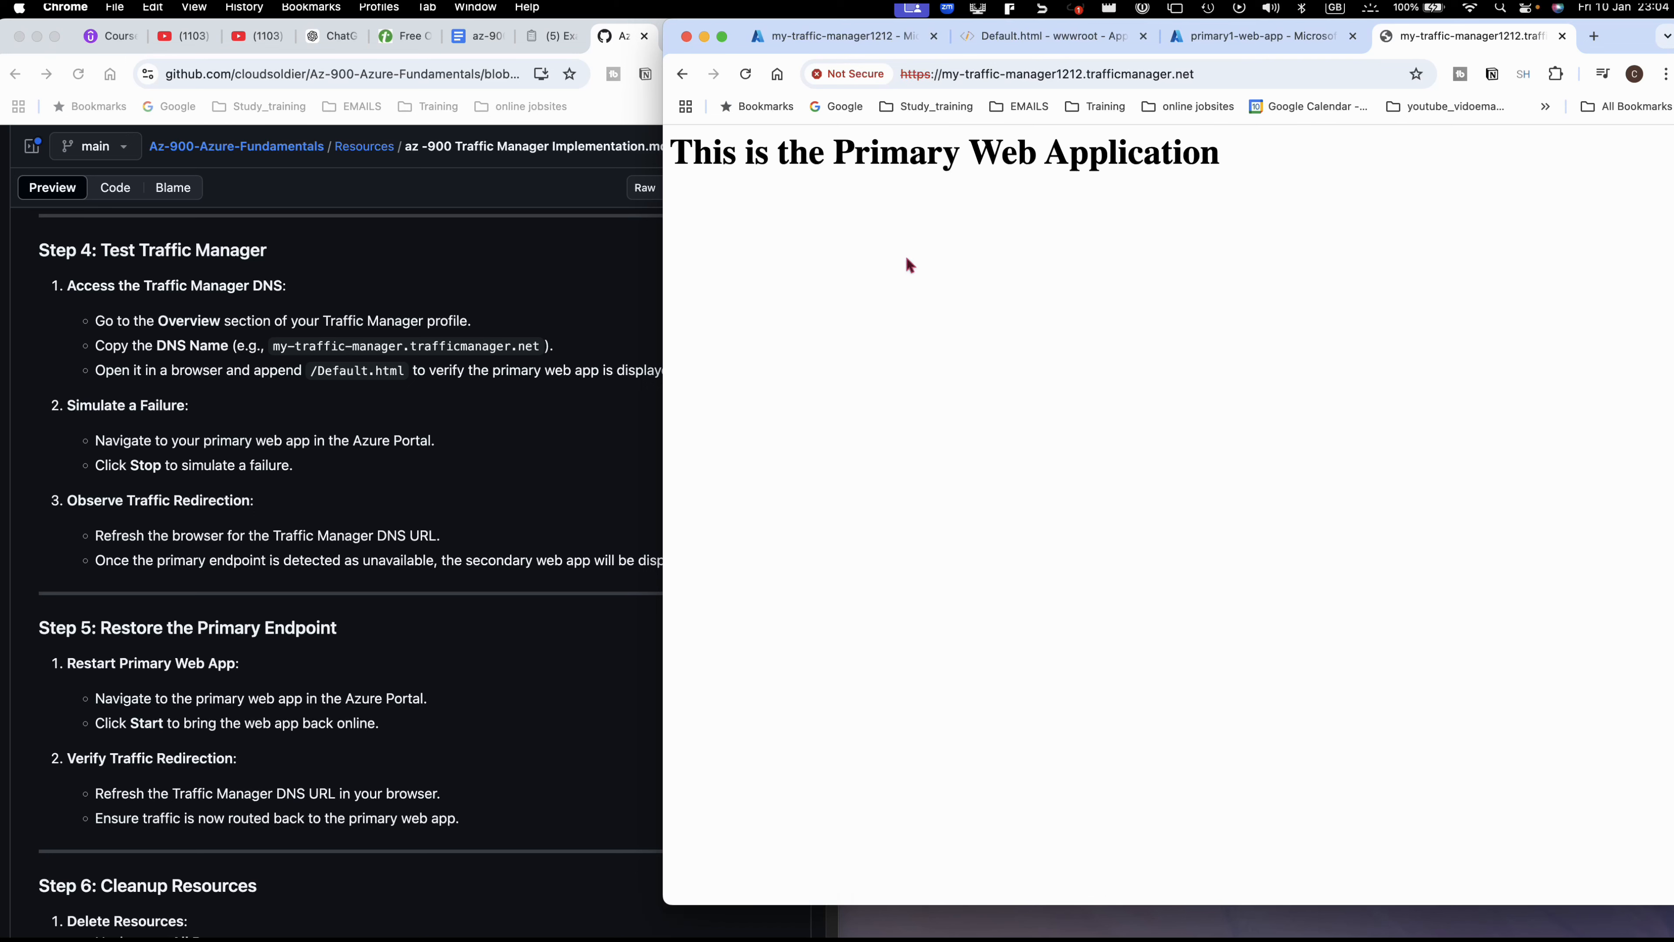
{"action": "left_click_drag", "start_coordinate": [945, 77], "coordinate": [1190, 79]}
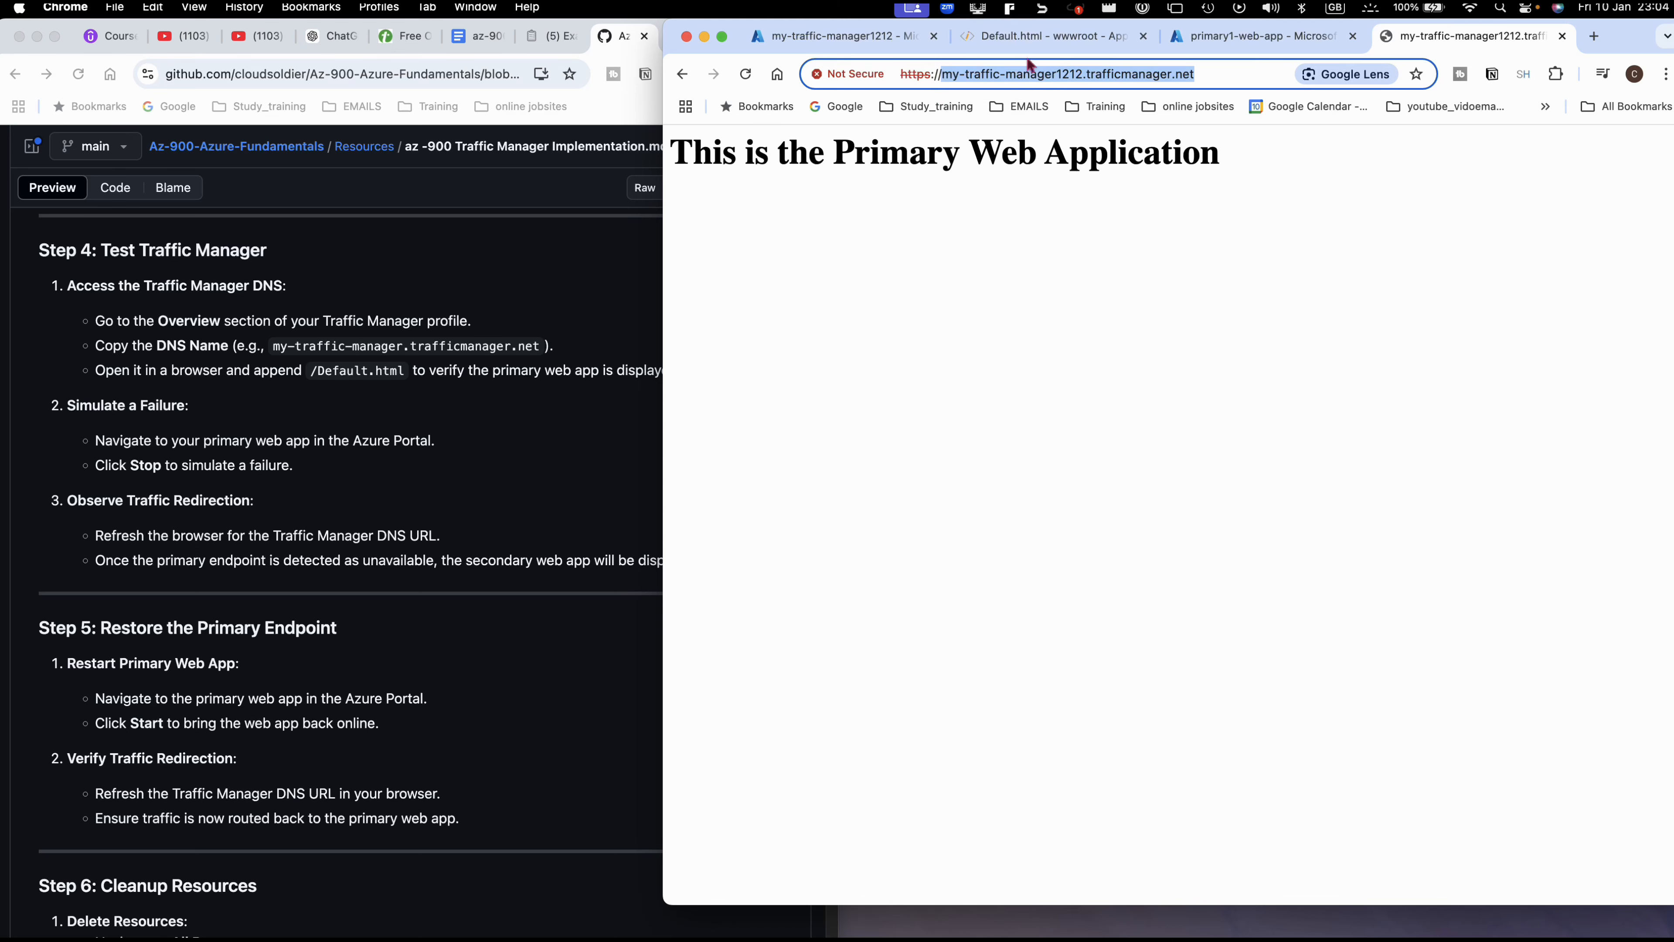
{"action": "left_click", "coordinate": [856, 40]}
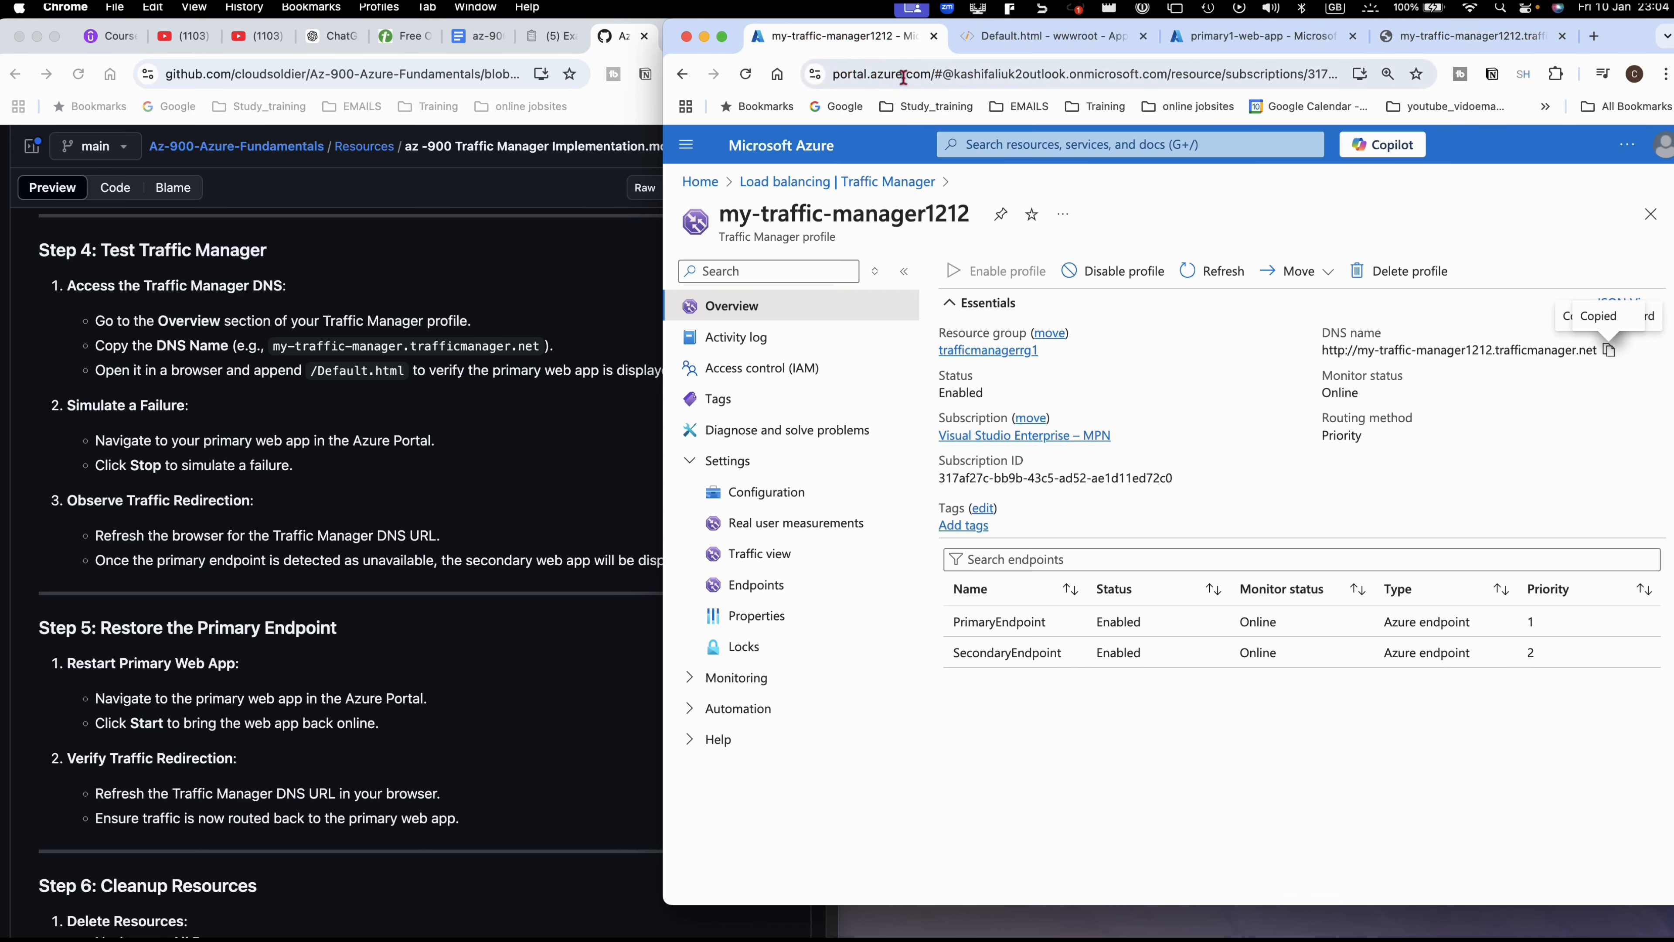
{"action": "left_click", "coordinate": [1241, 41]}
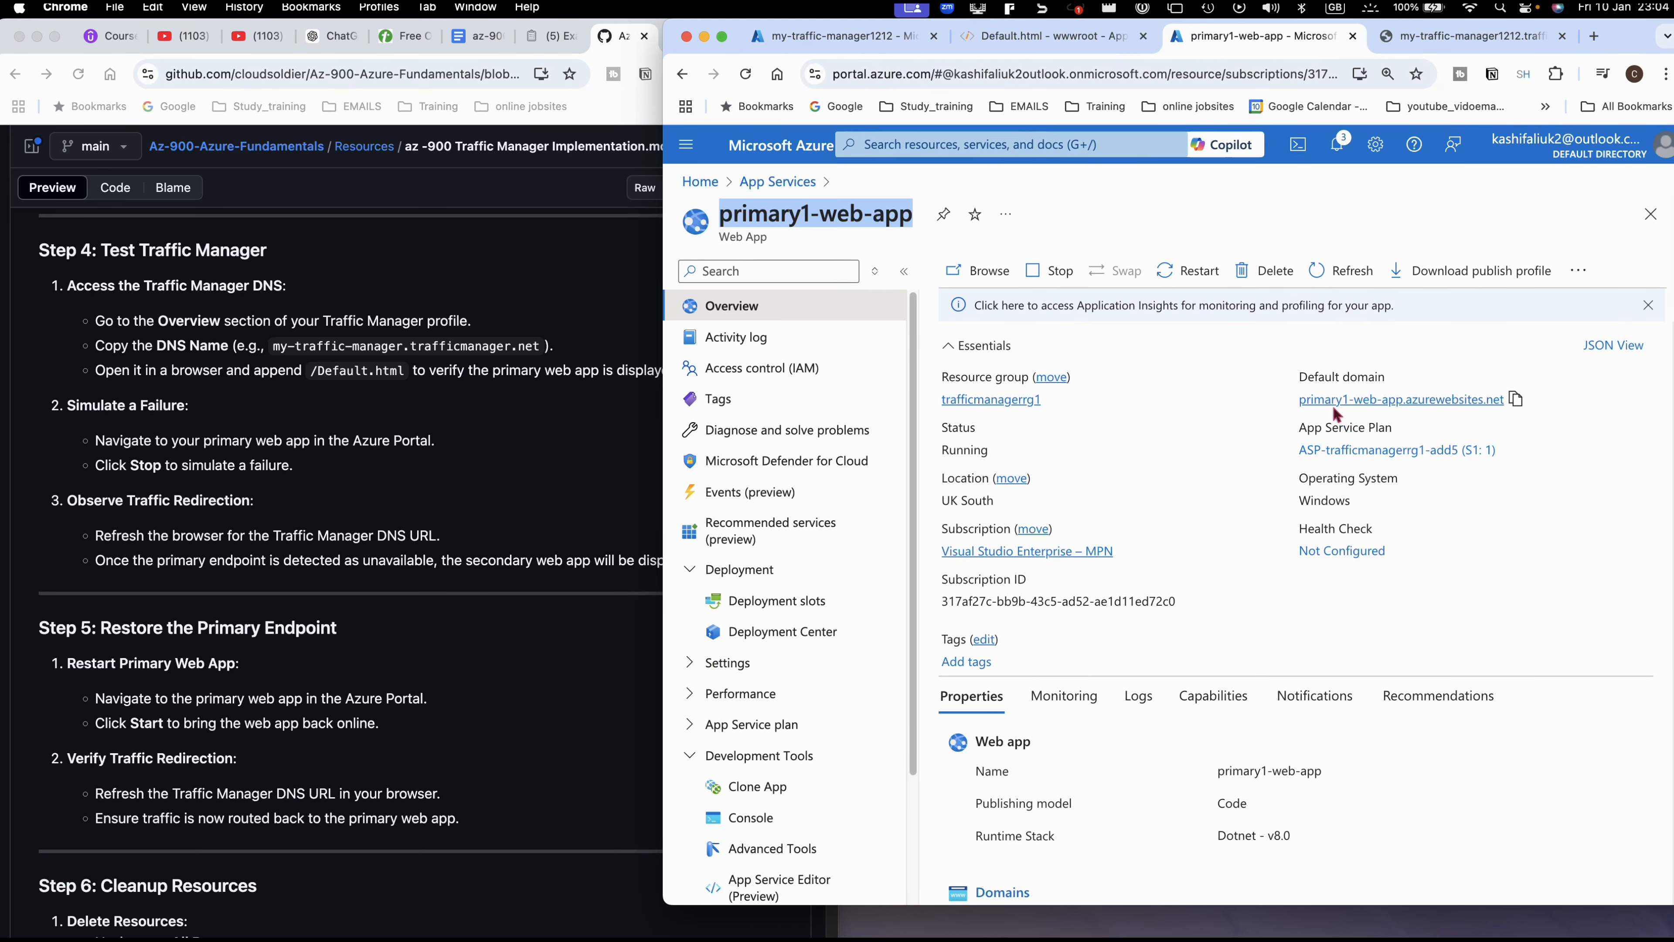
{"action": "left_click", "coordinate": [1414, 39]}
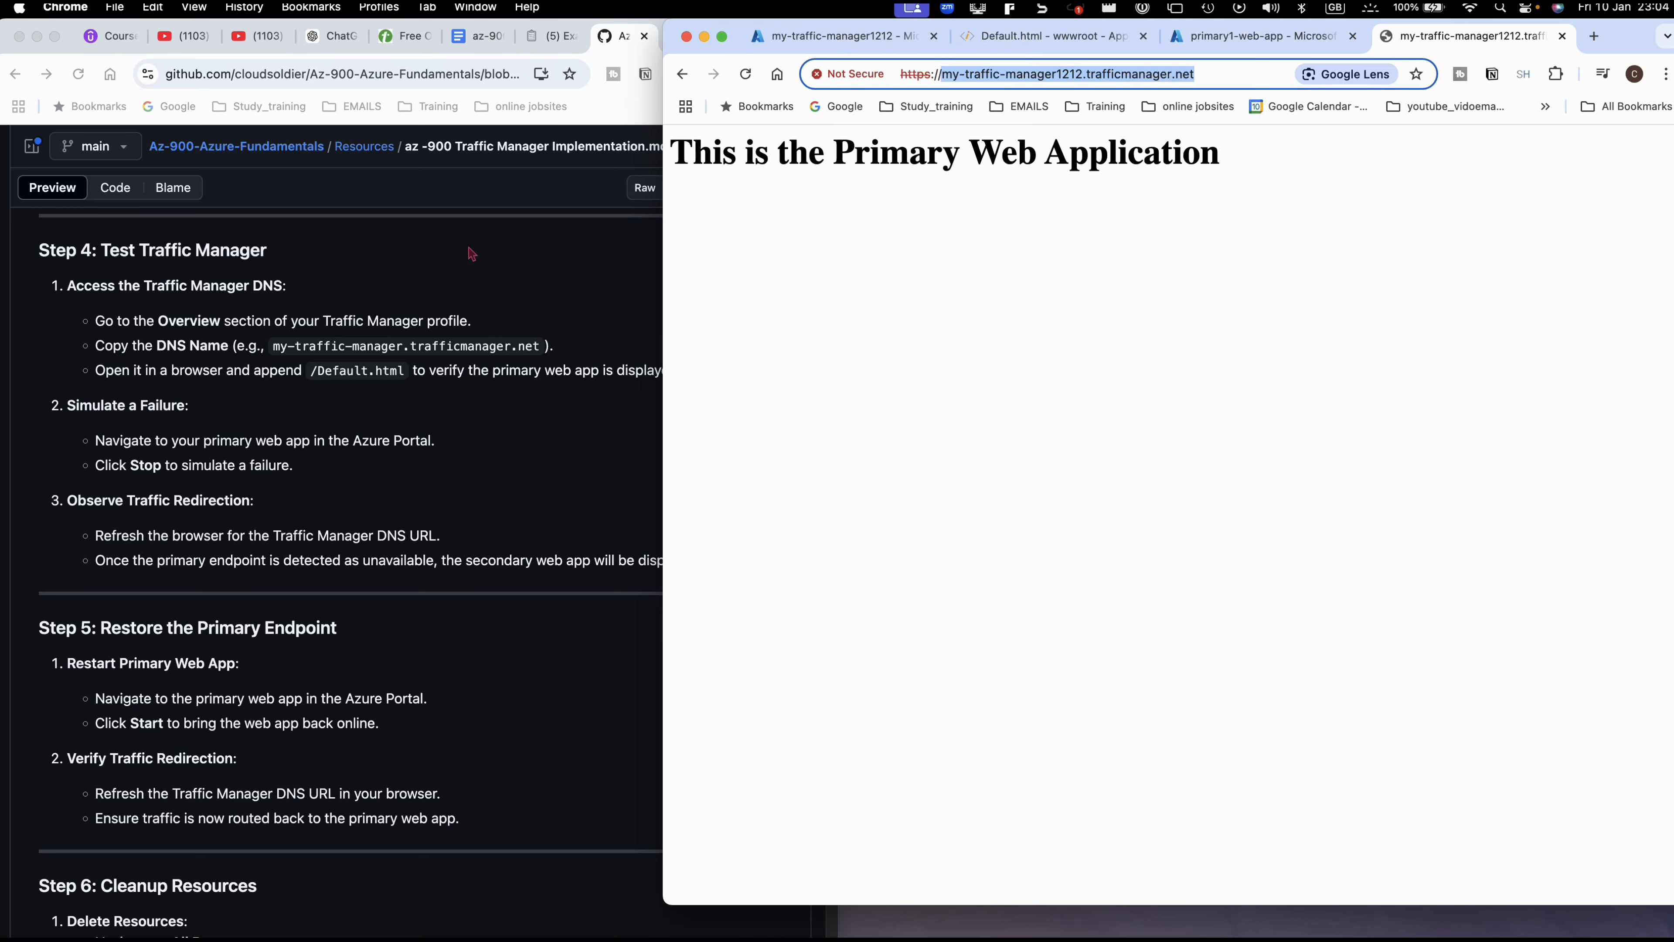
- Stop the primary1-web-app web app to simulate a failure, following Step 4 of the lab instructions
{"action": "scroll", "coordinate": [431, 437], "scroll_direction": "down", "scroll_amount": 3}
{"action": "scroll", "coordinate": [433, 441], "scroll_direction": "down", "scroll_amount": 1}
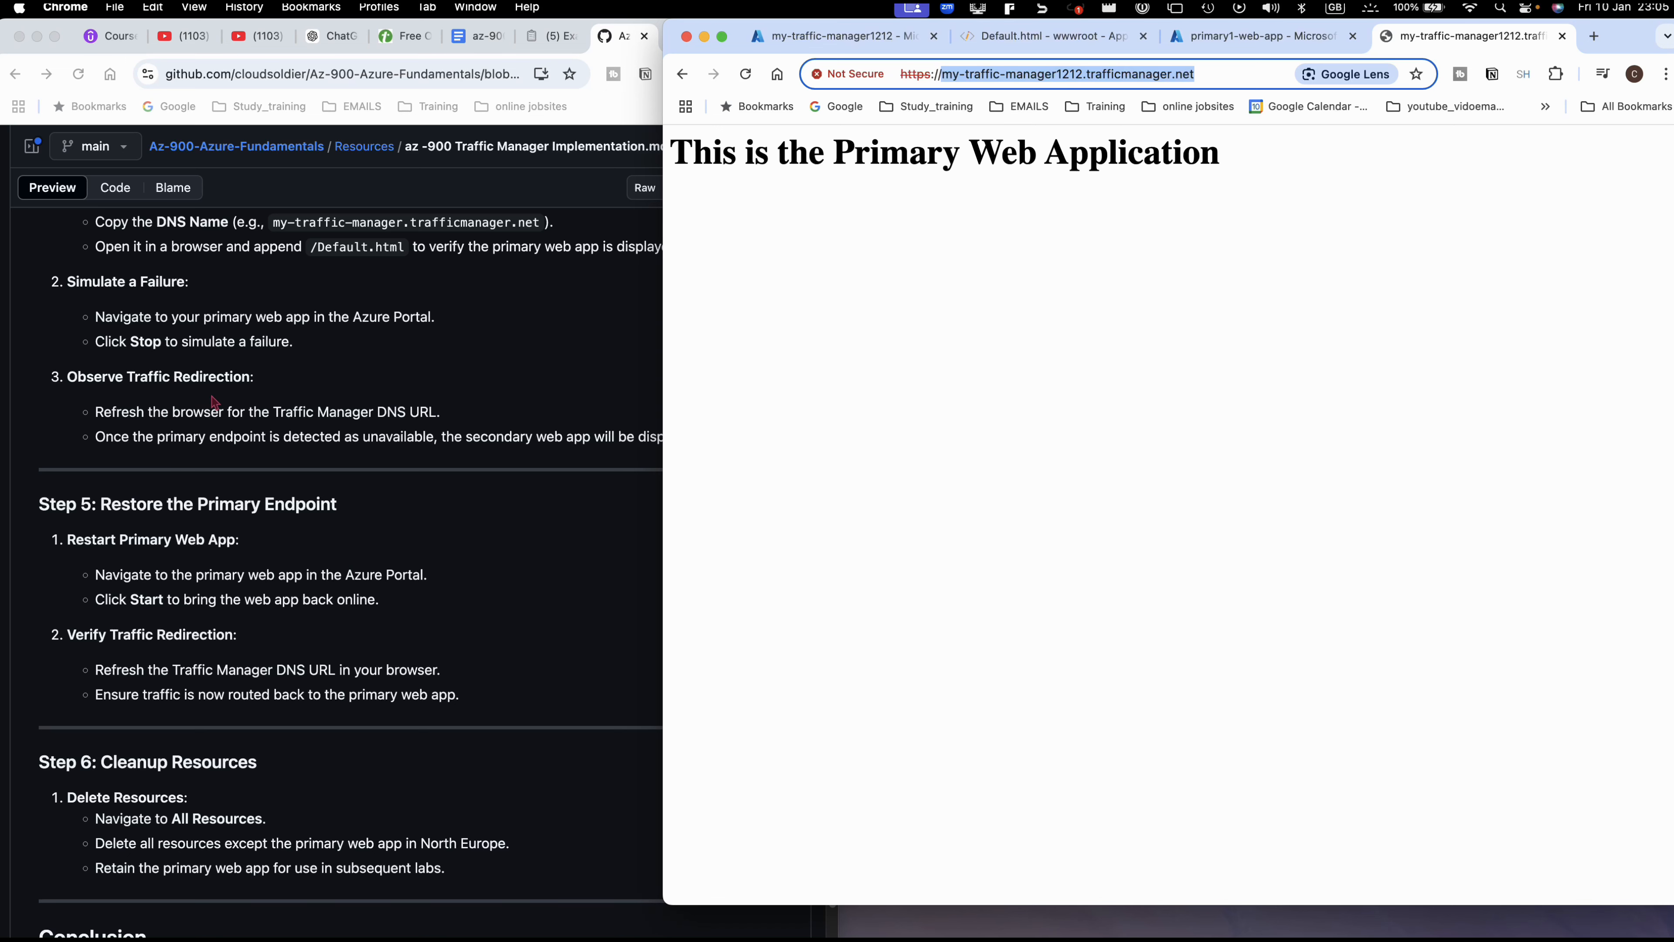
{"action": "scroll", "coordinate": [225, 417], "scroll_direction": "up", "scroll_amount": 2}
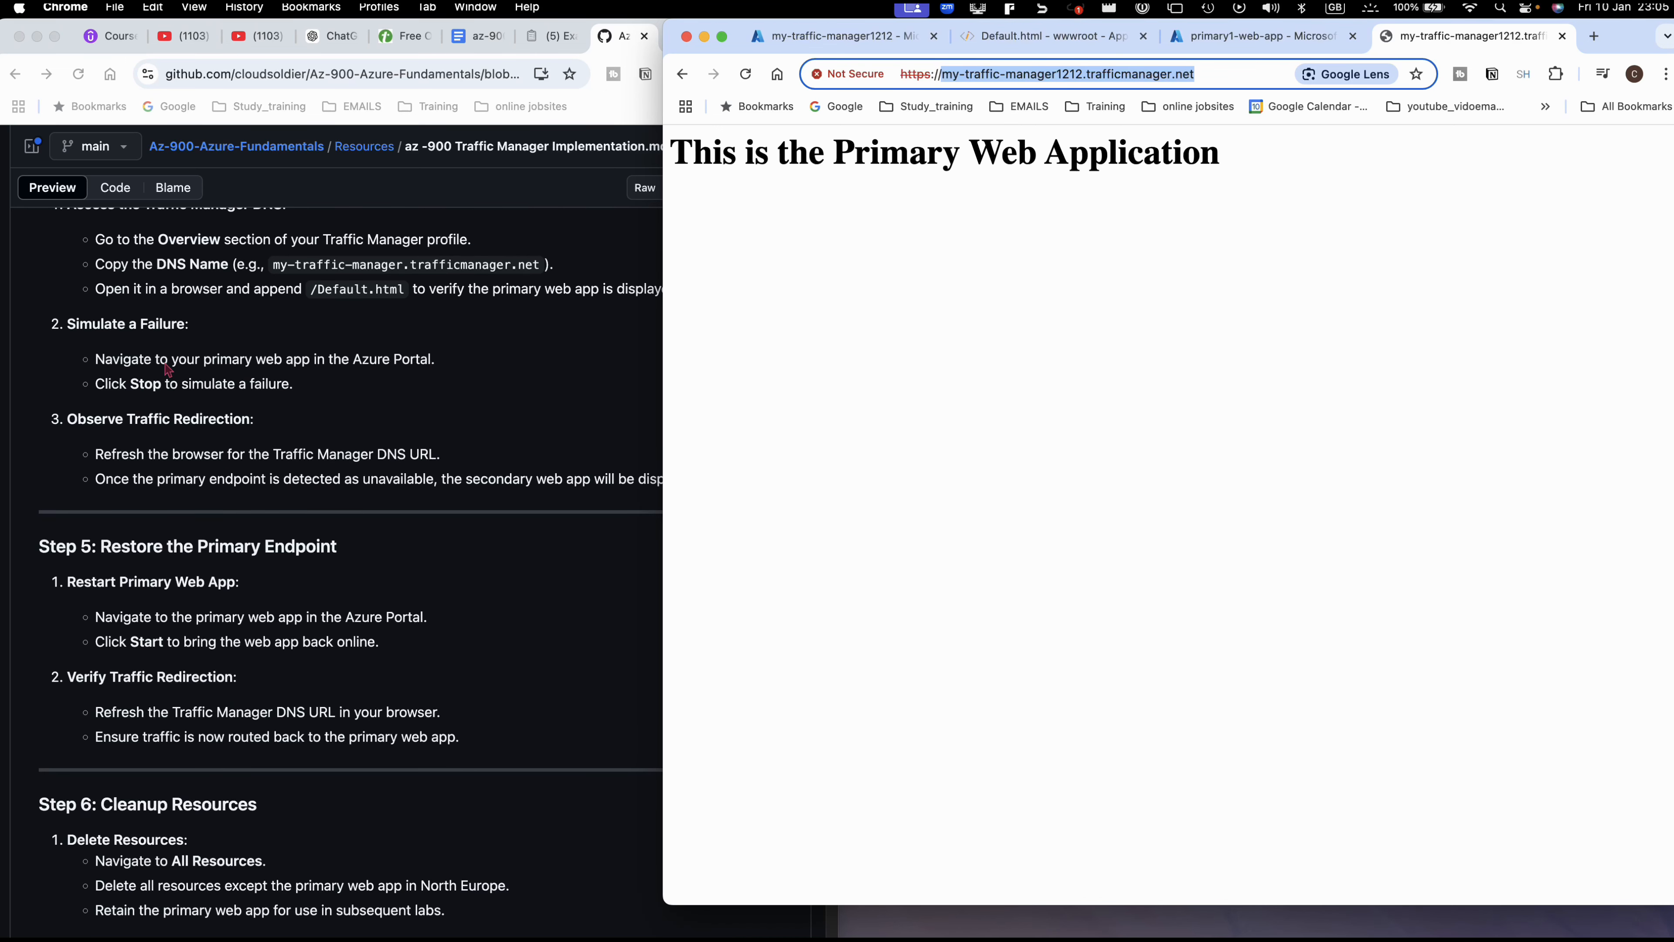
{"action": "left_click", "coordinate": [1190, 41]}
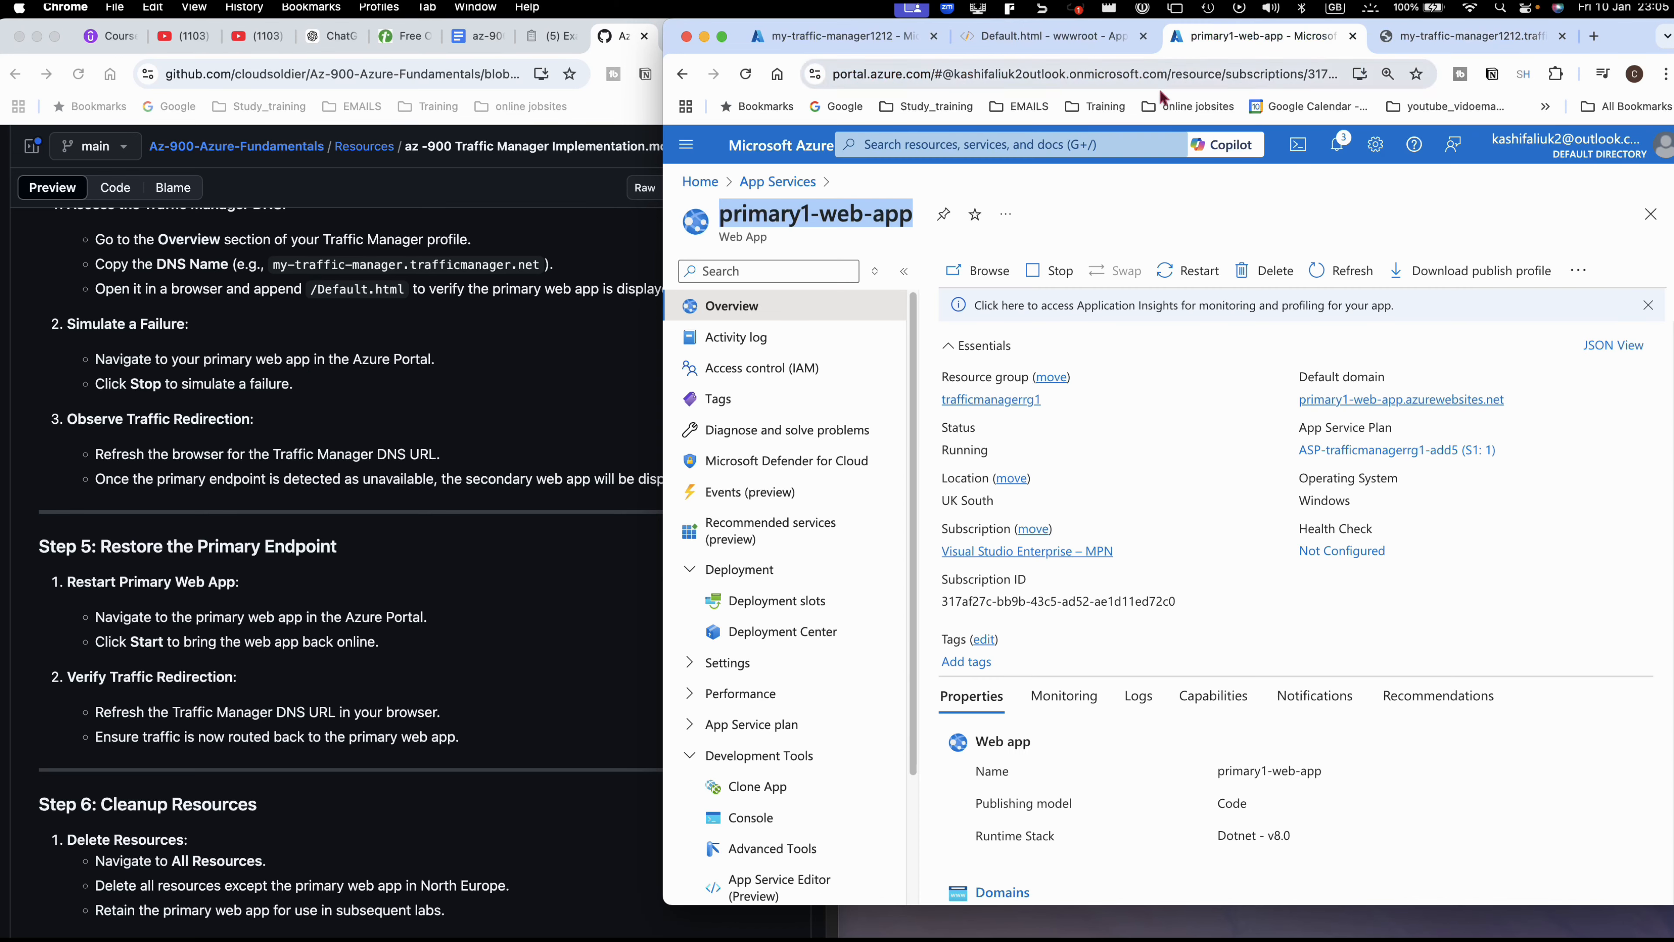
{"action": "left_click", "coordinate": [1065, 270]}
{"action": "left_click", "coordinate": [977, 377]}
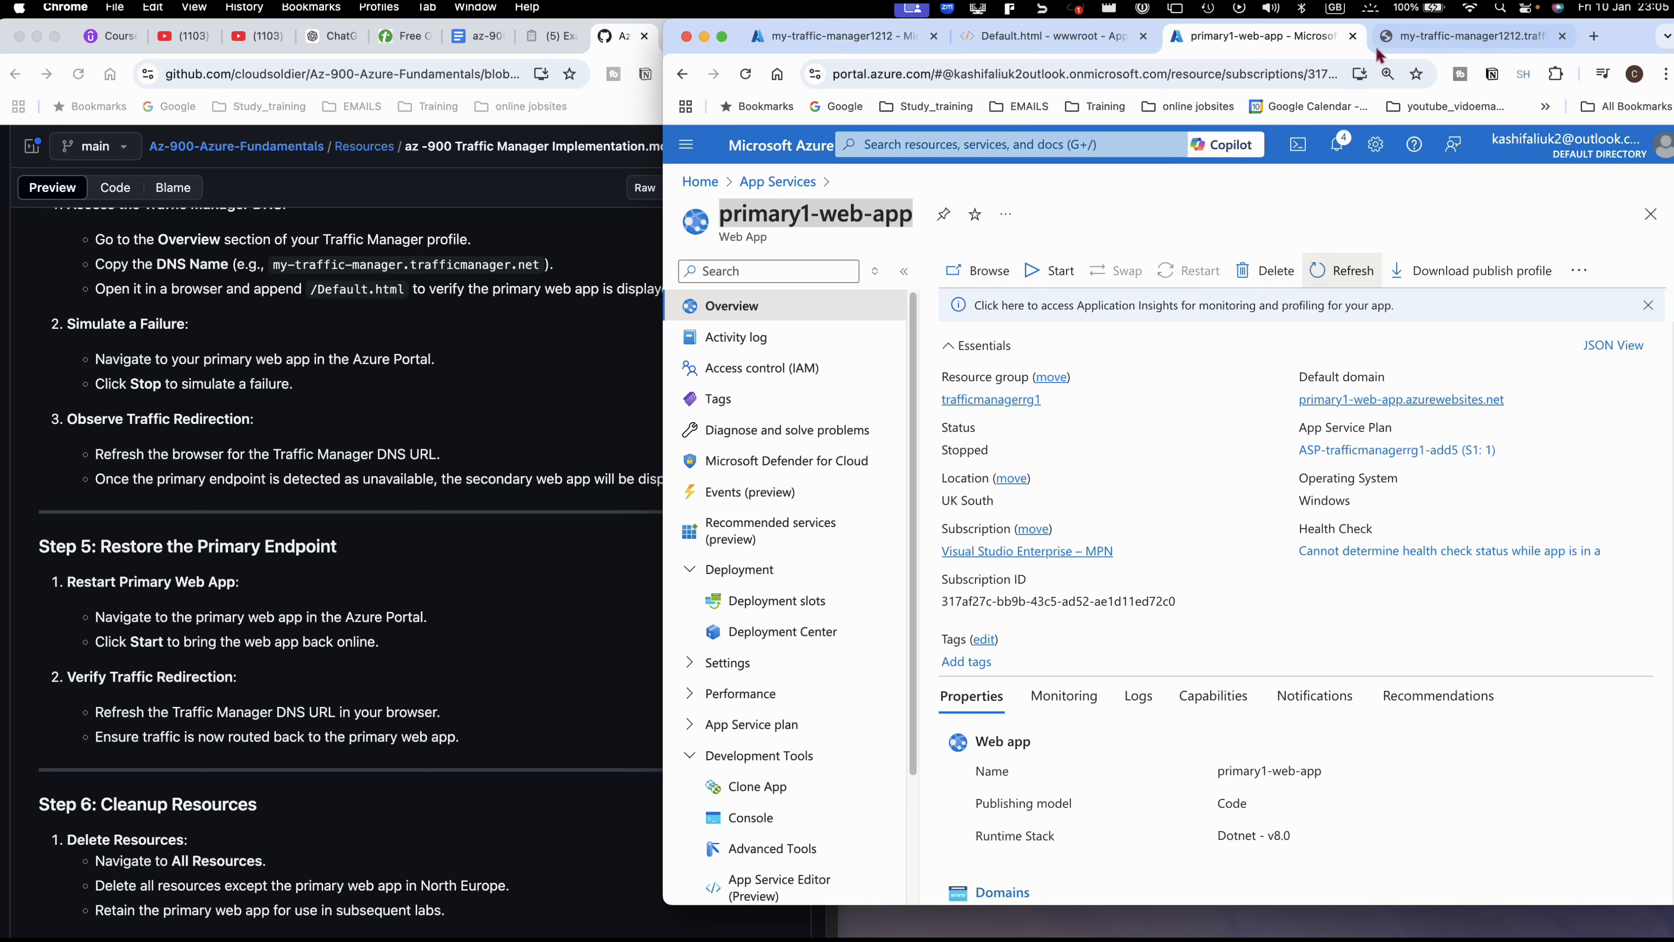
- Reload the my-traffic-manager1212.trafficmanager.net page to test whether traffic is redirected to the secondary web app
{"action": "left_click", "coordinate": [1391, 48]}
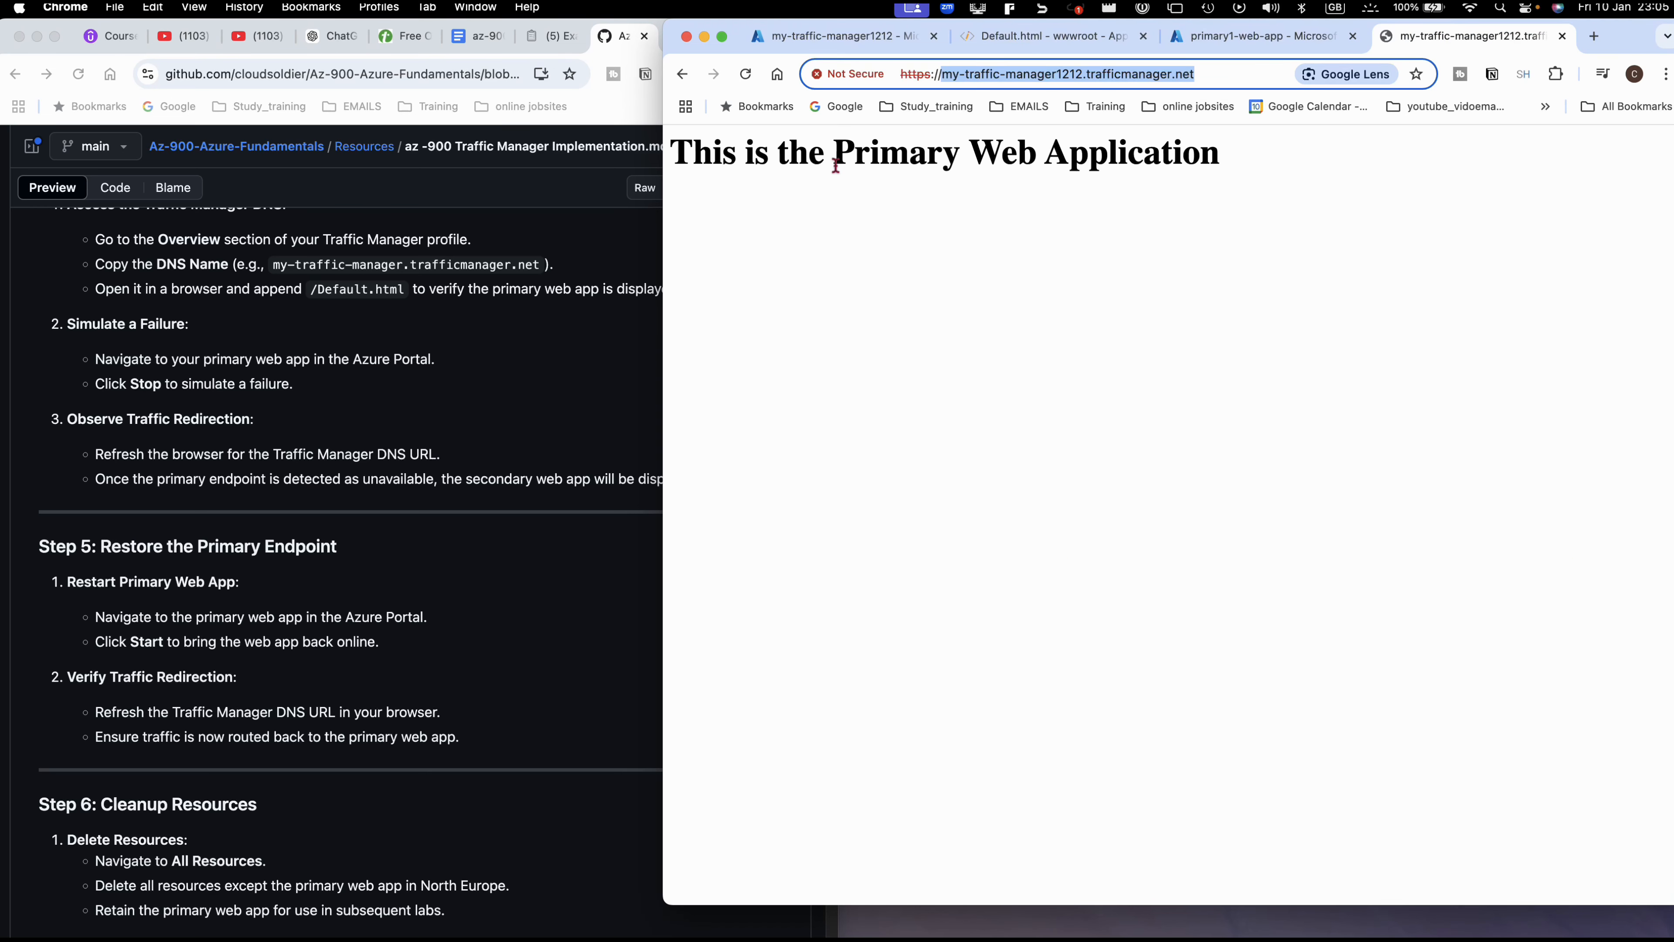
{"action": "left_click_drag", "start_coordinate": [835, 162], "coordinate": [943, 163]}
{"action": "mouse_move", "coordinate": [810, 900]}
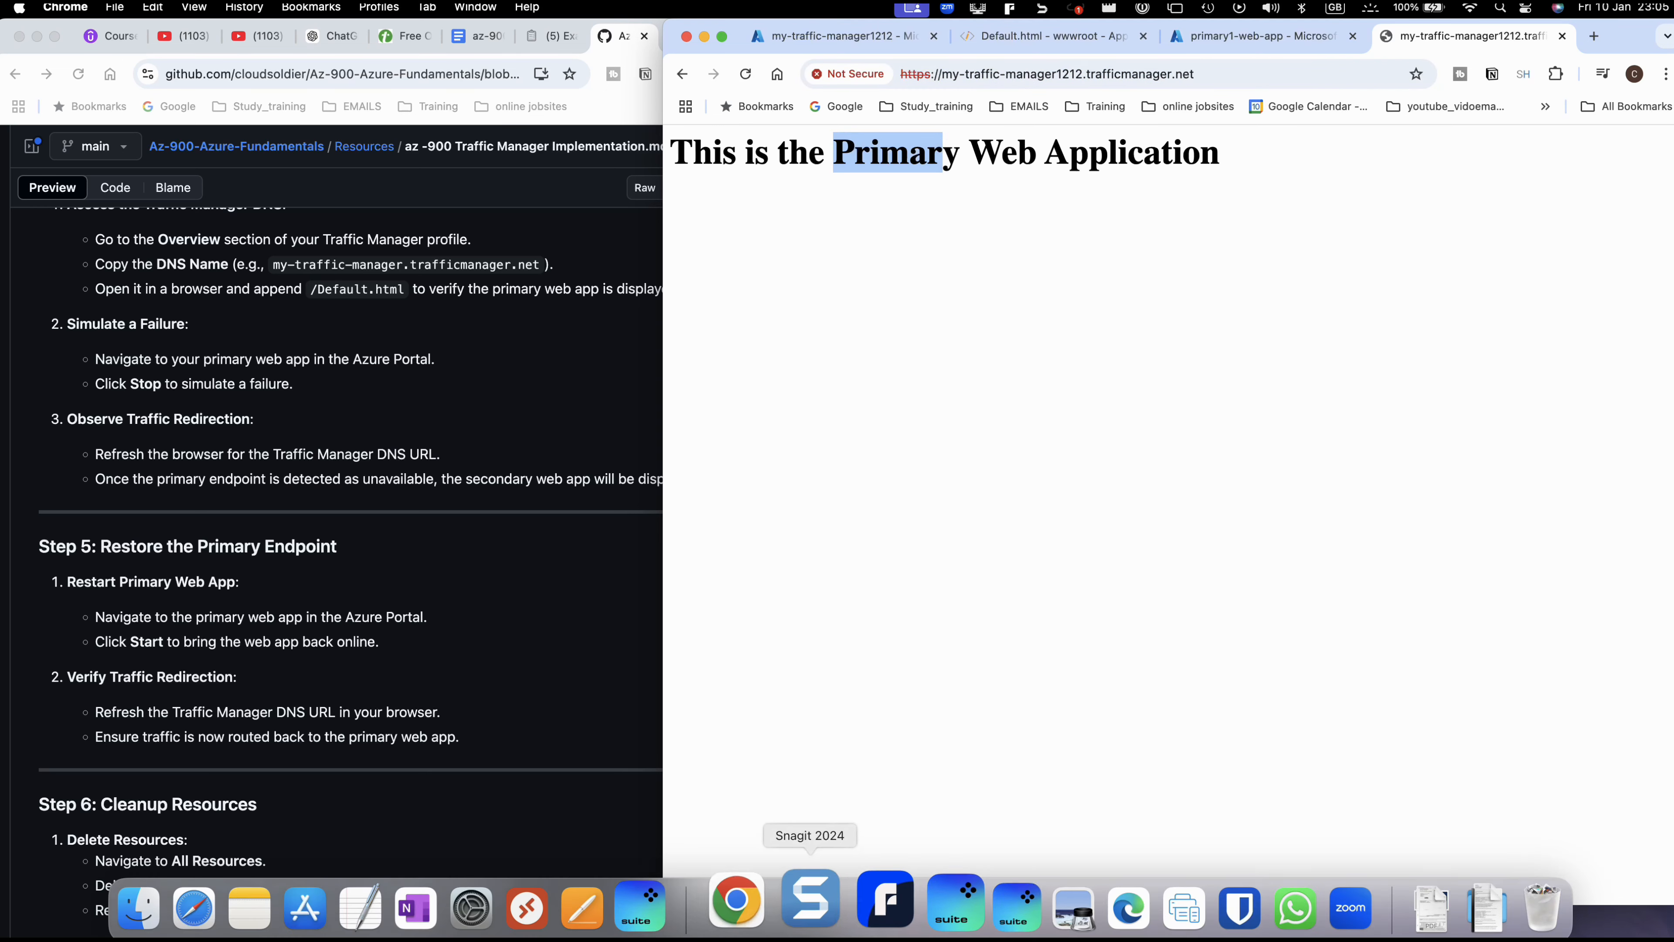
{"action": "left_click", "coordinate": [742, 78]}
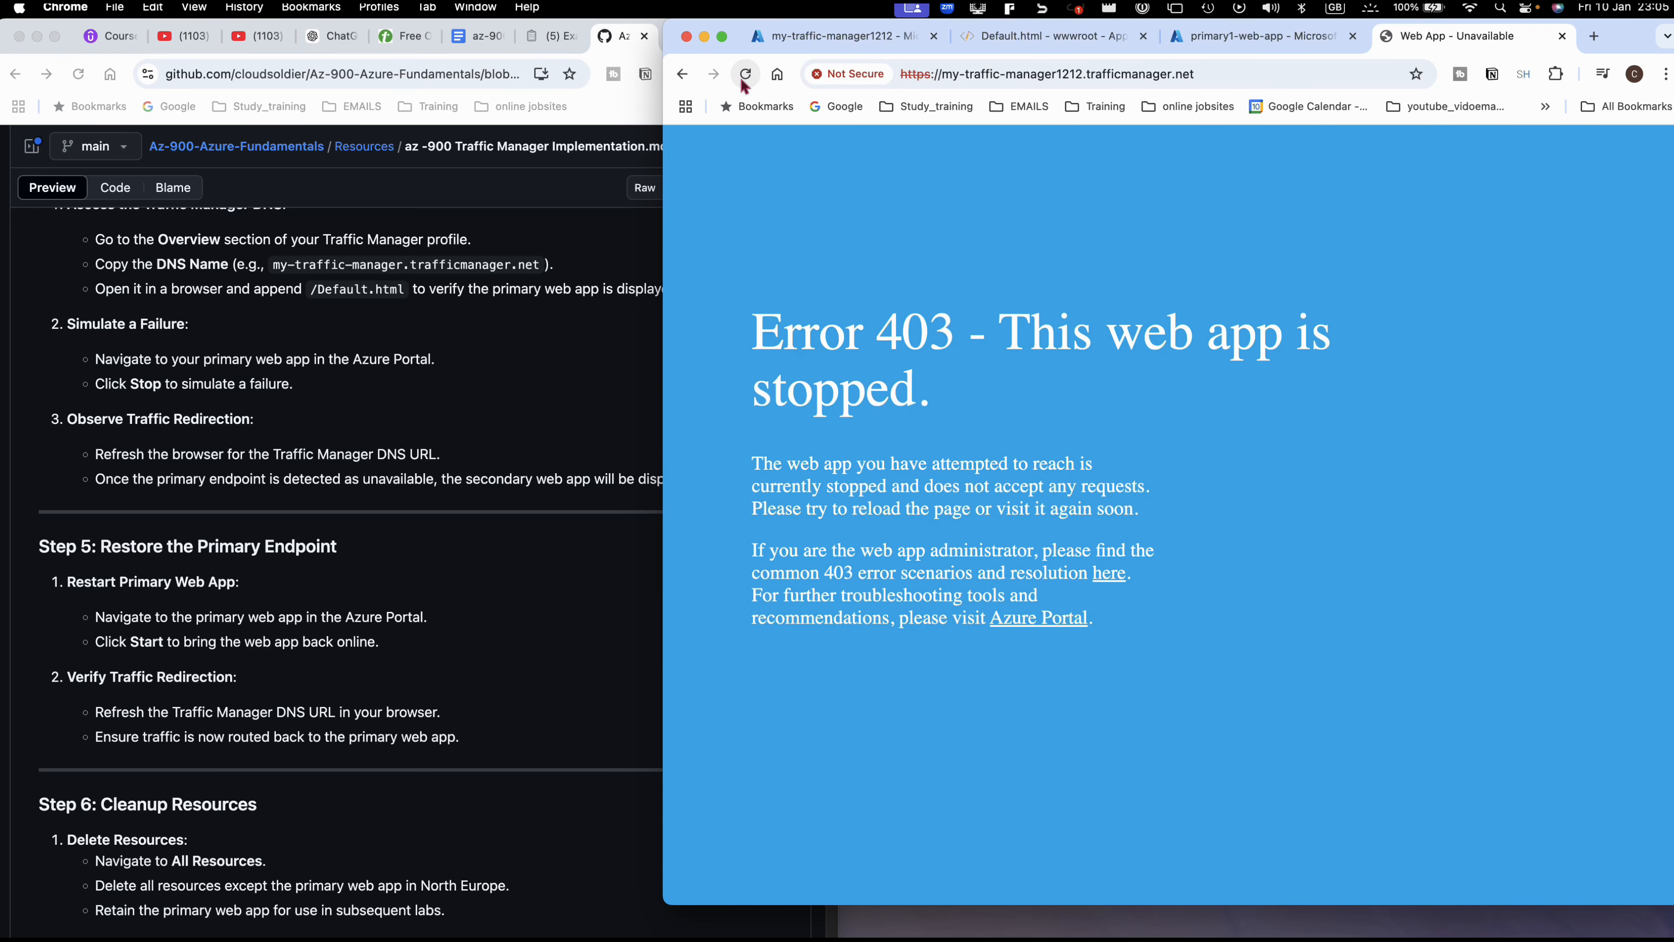
{"action": "left_click", "coordinate": [743, 80]}
{"action": "left_click", "coordinate": [1575, 915]}
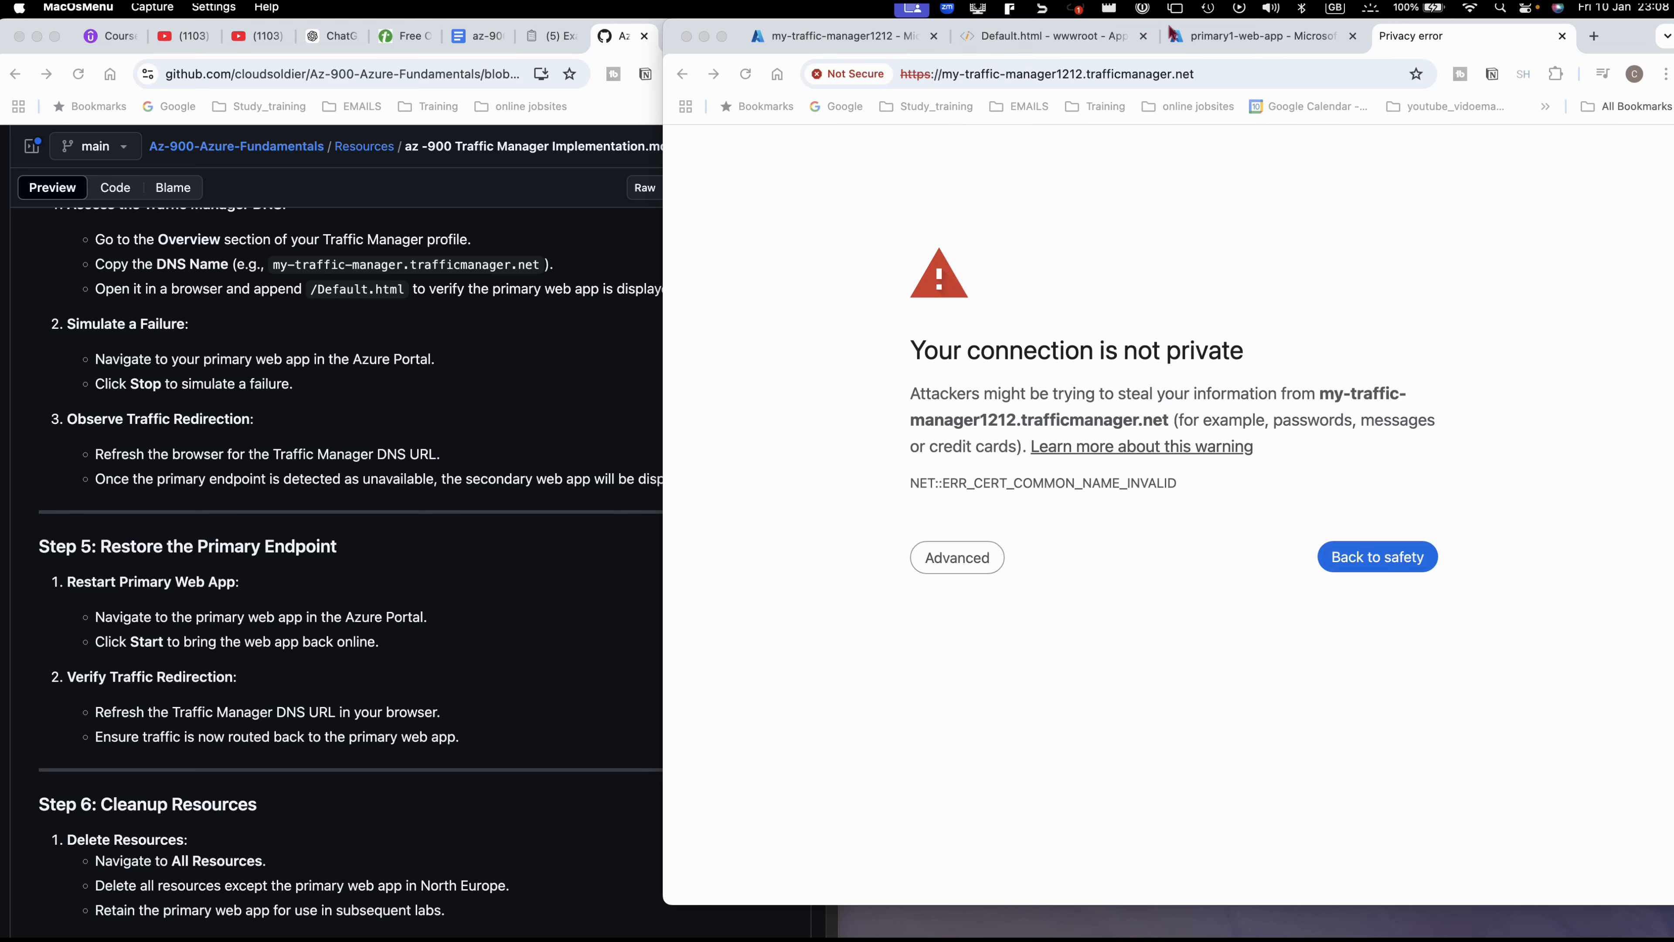
- Check the status of primary1-web-app and the endpoints' monitor status in the my-traffic-manager1212 profile
{"action": "left_click", "coordinate": [1196, 41]}
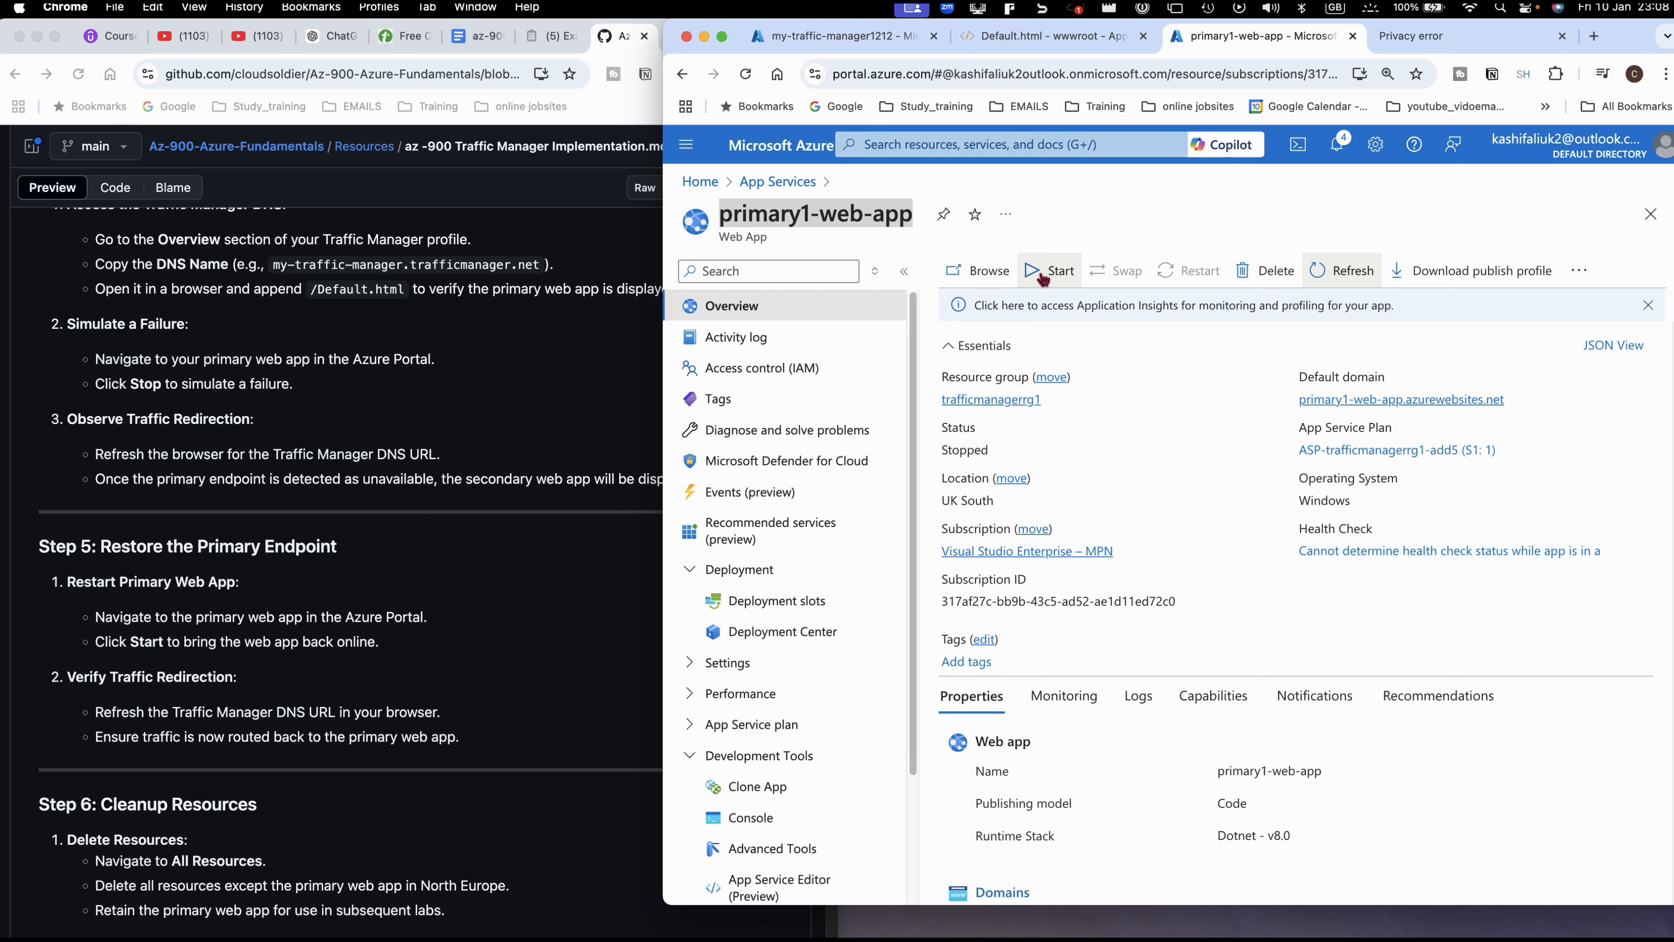
{"action": "left_click", "coordinate": [785, 41]}
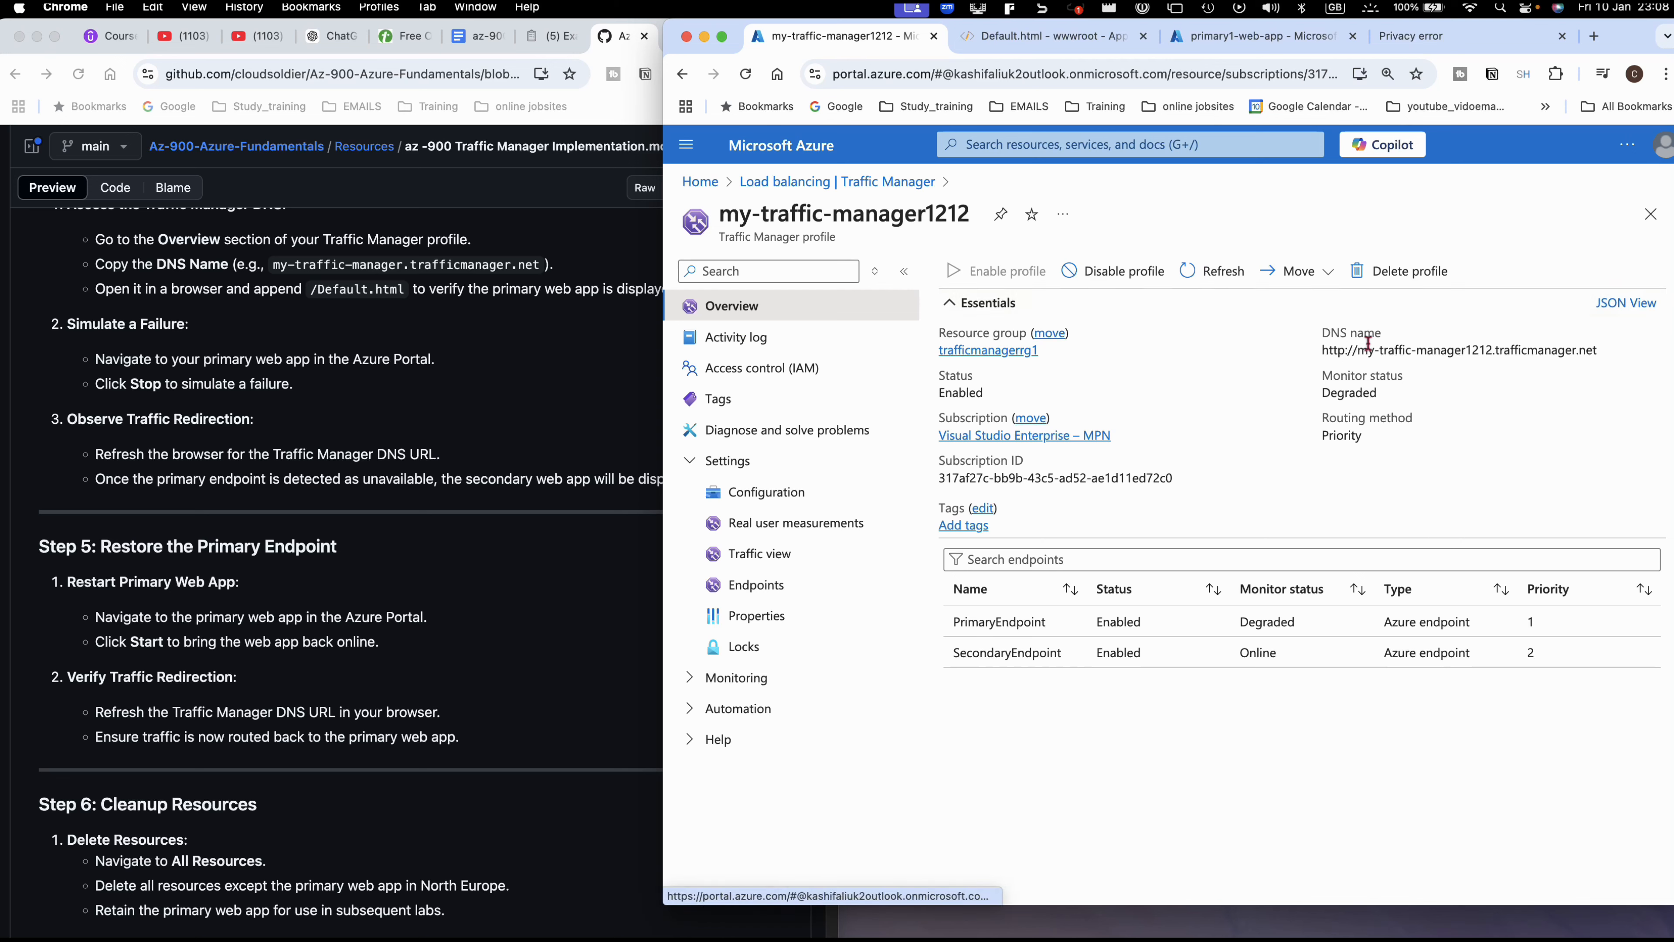
{"action": "mouse_move", "coordinate": [1424, 351]}
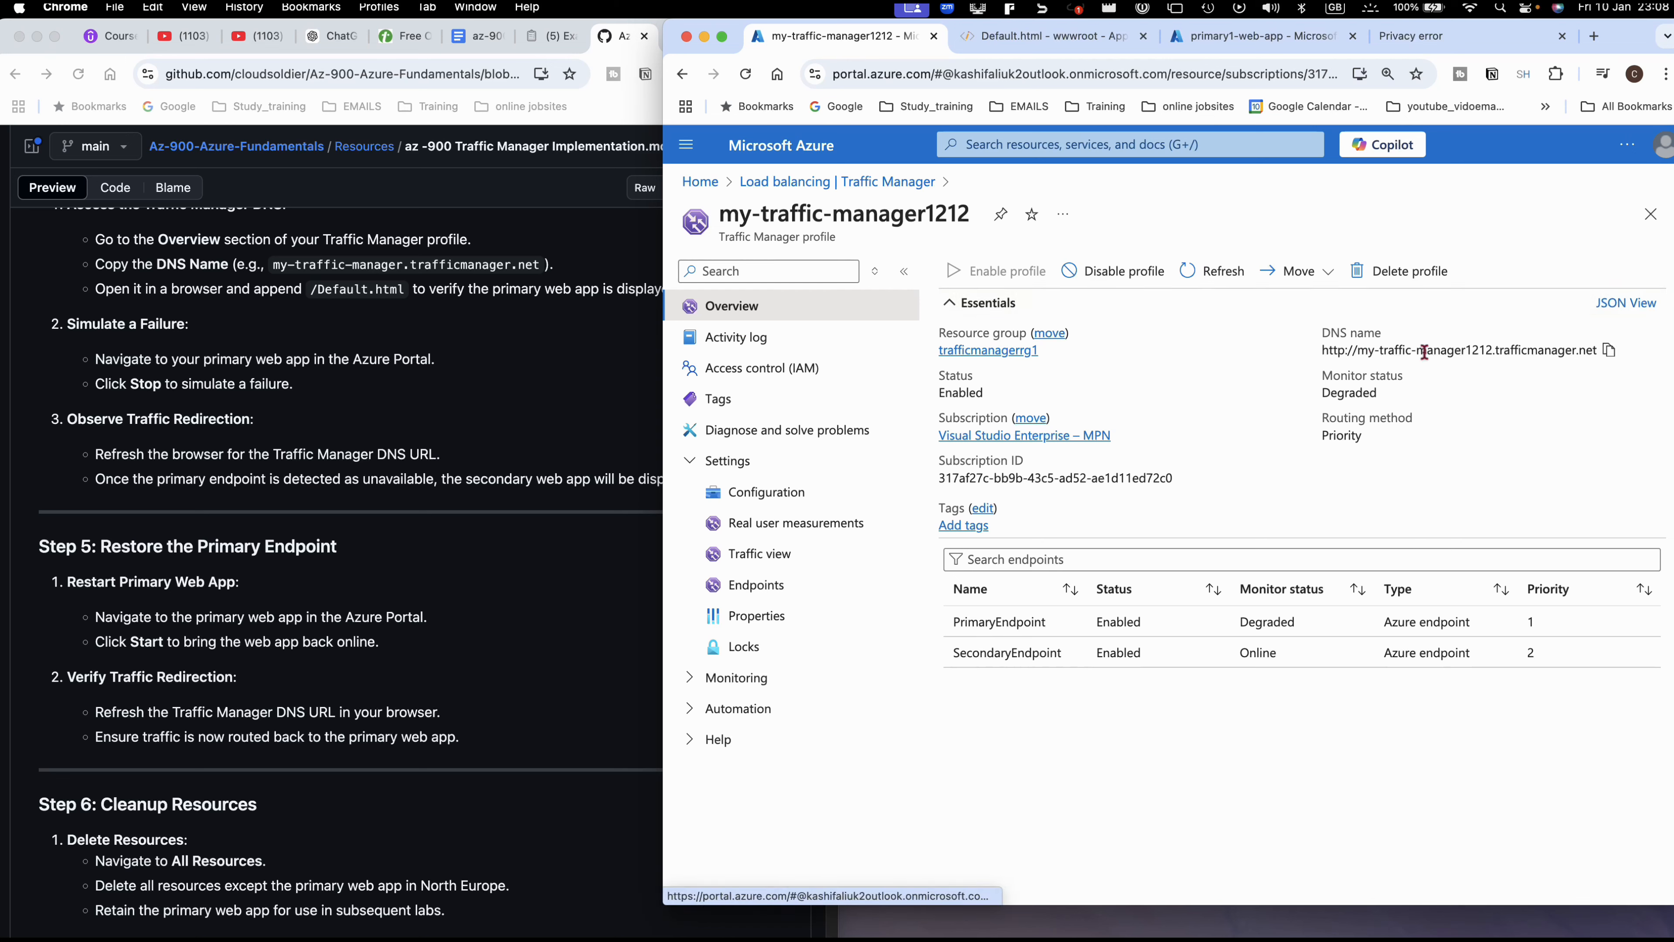
- Return to the my-traffic-manager1212.trafficmanager.net page and proceed past the privacy warning to the site
{"action": "left_click", "coordinate": [1392, 48]}
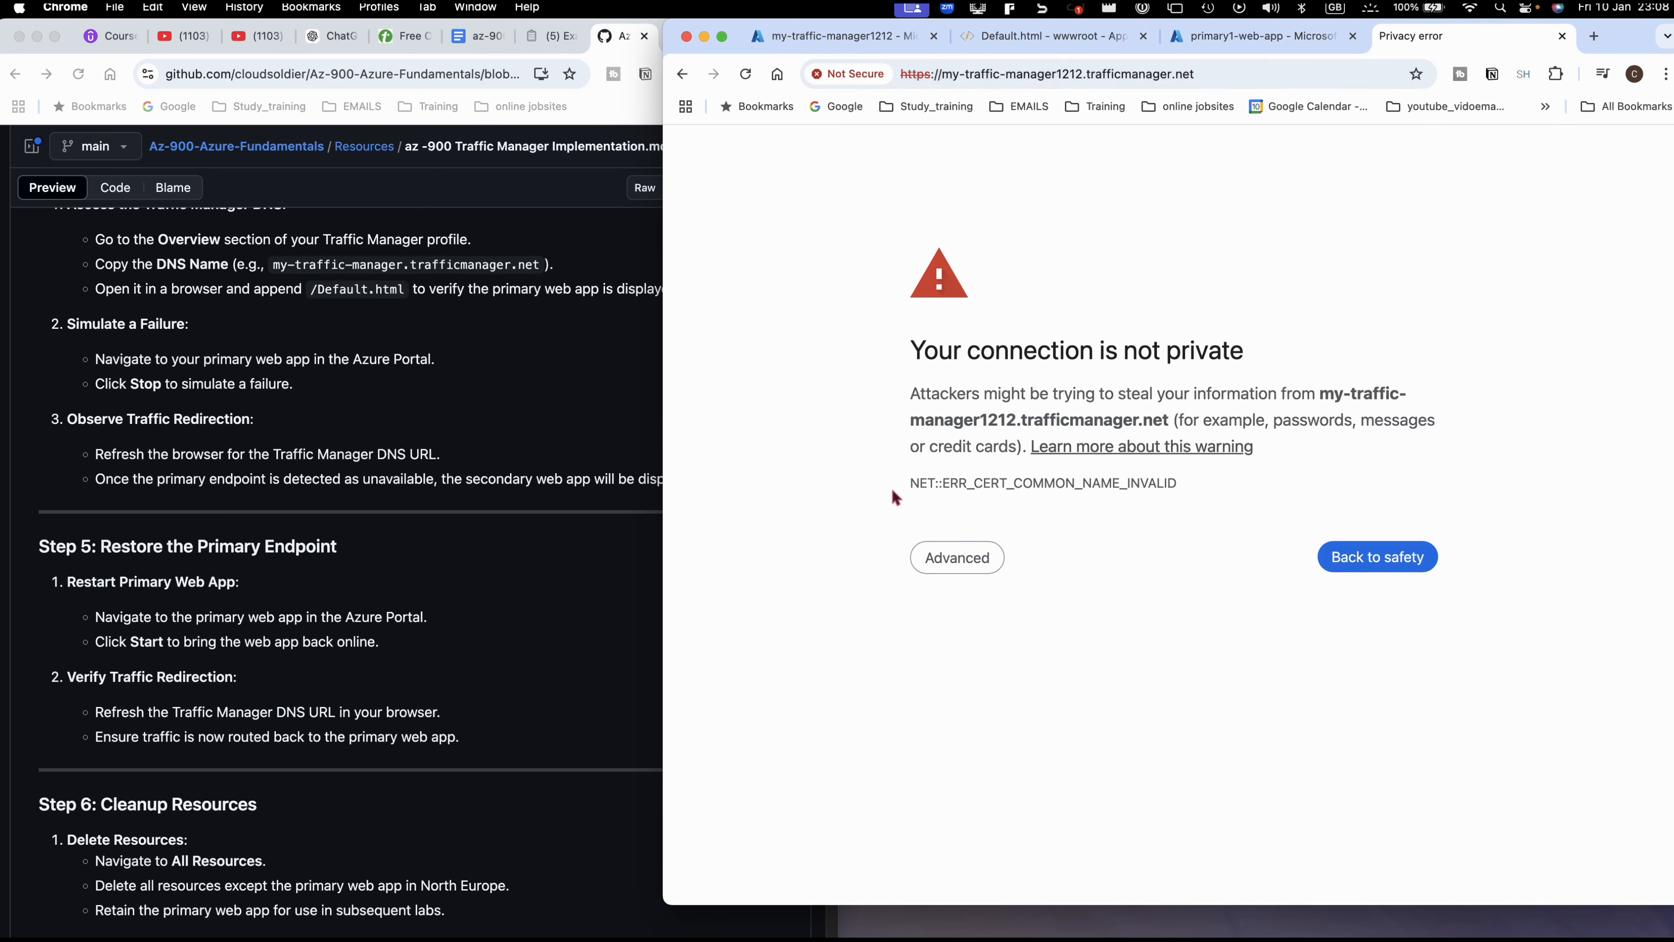
{"action": "left_click", "coordinate": [954, 560]}
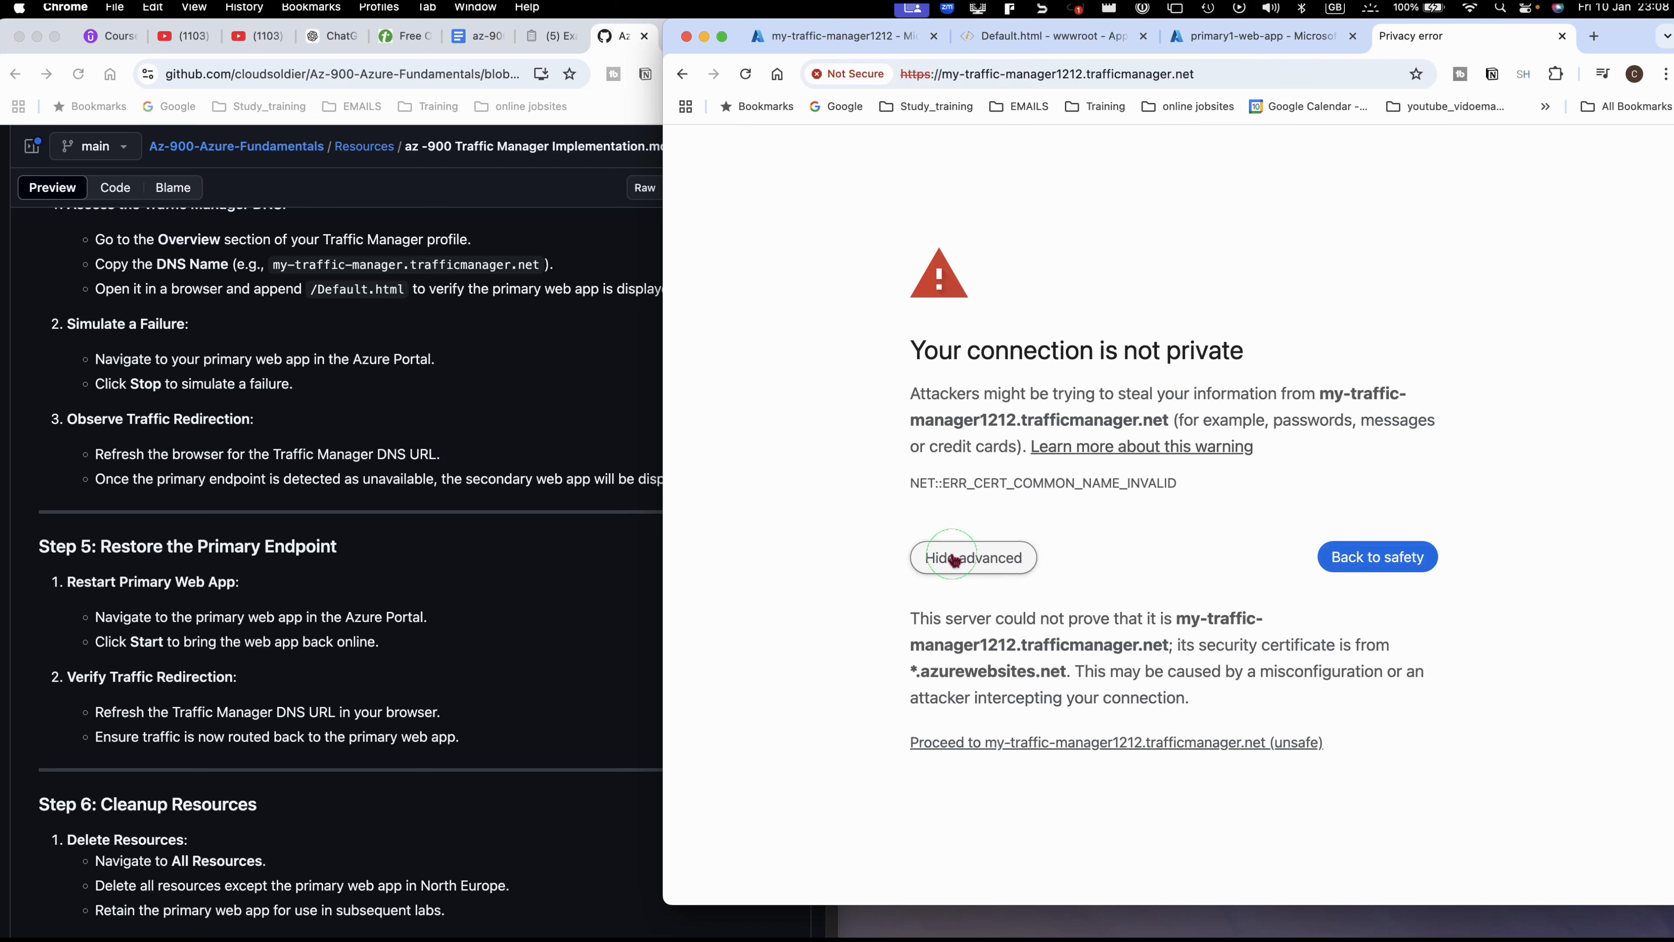
{"action": "left_click", "coordinate": [972, 743]}
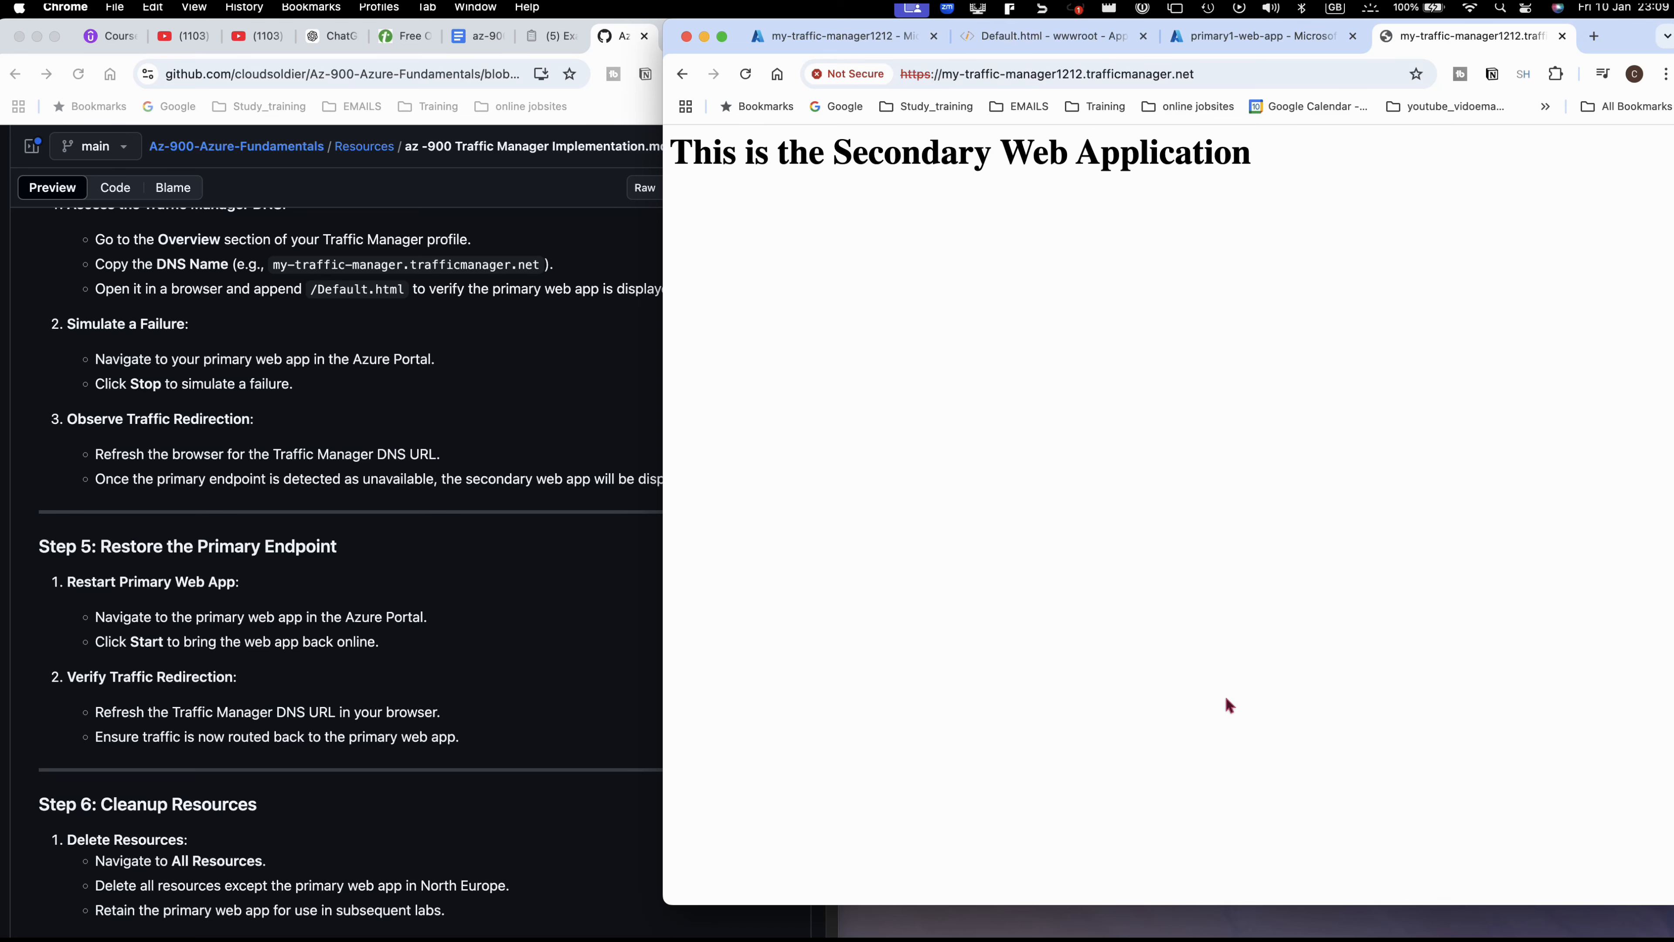
- Start primary1-web-app again to restore the primary endpoint, following Step 5 of the lab instructions
{"action": "scroll", "coordinate": [240, 548], "scroll_direction": "down", "scroll_amount": 3}
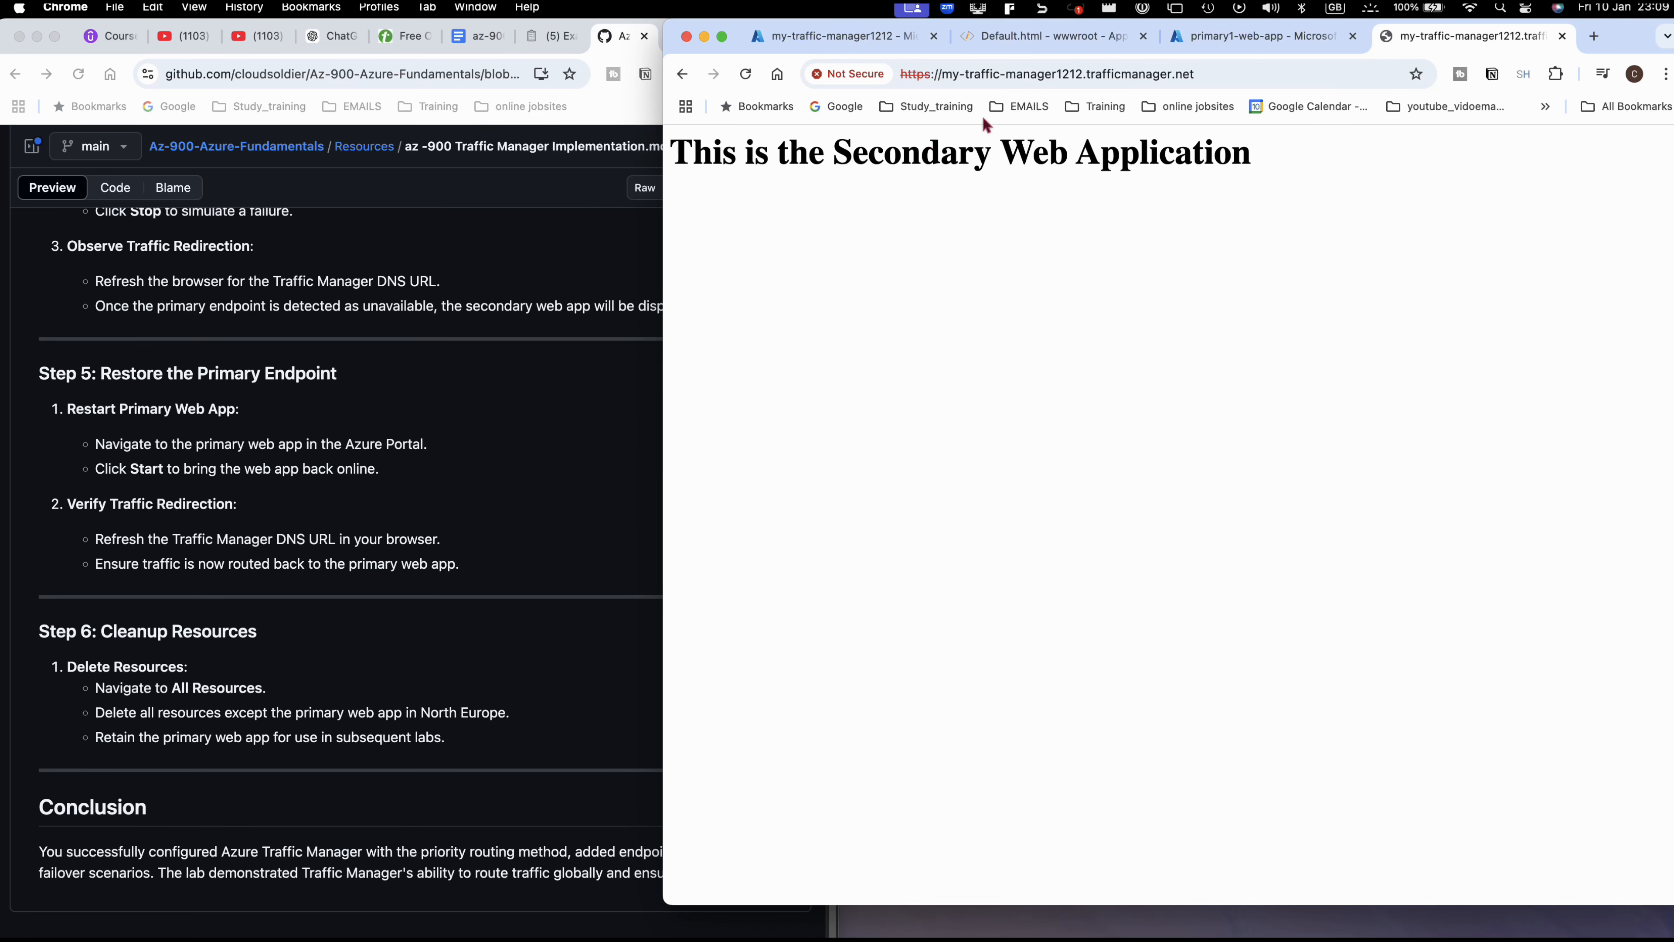
{"action": "left_click", "coordinate": [1213, 40]}
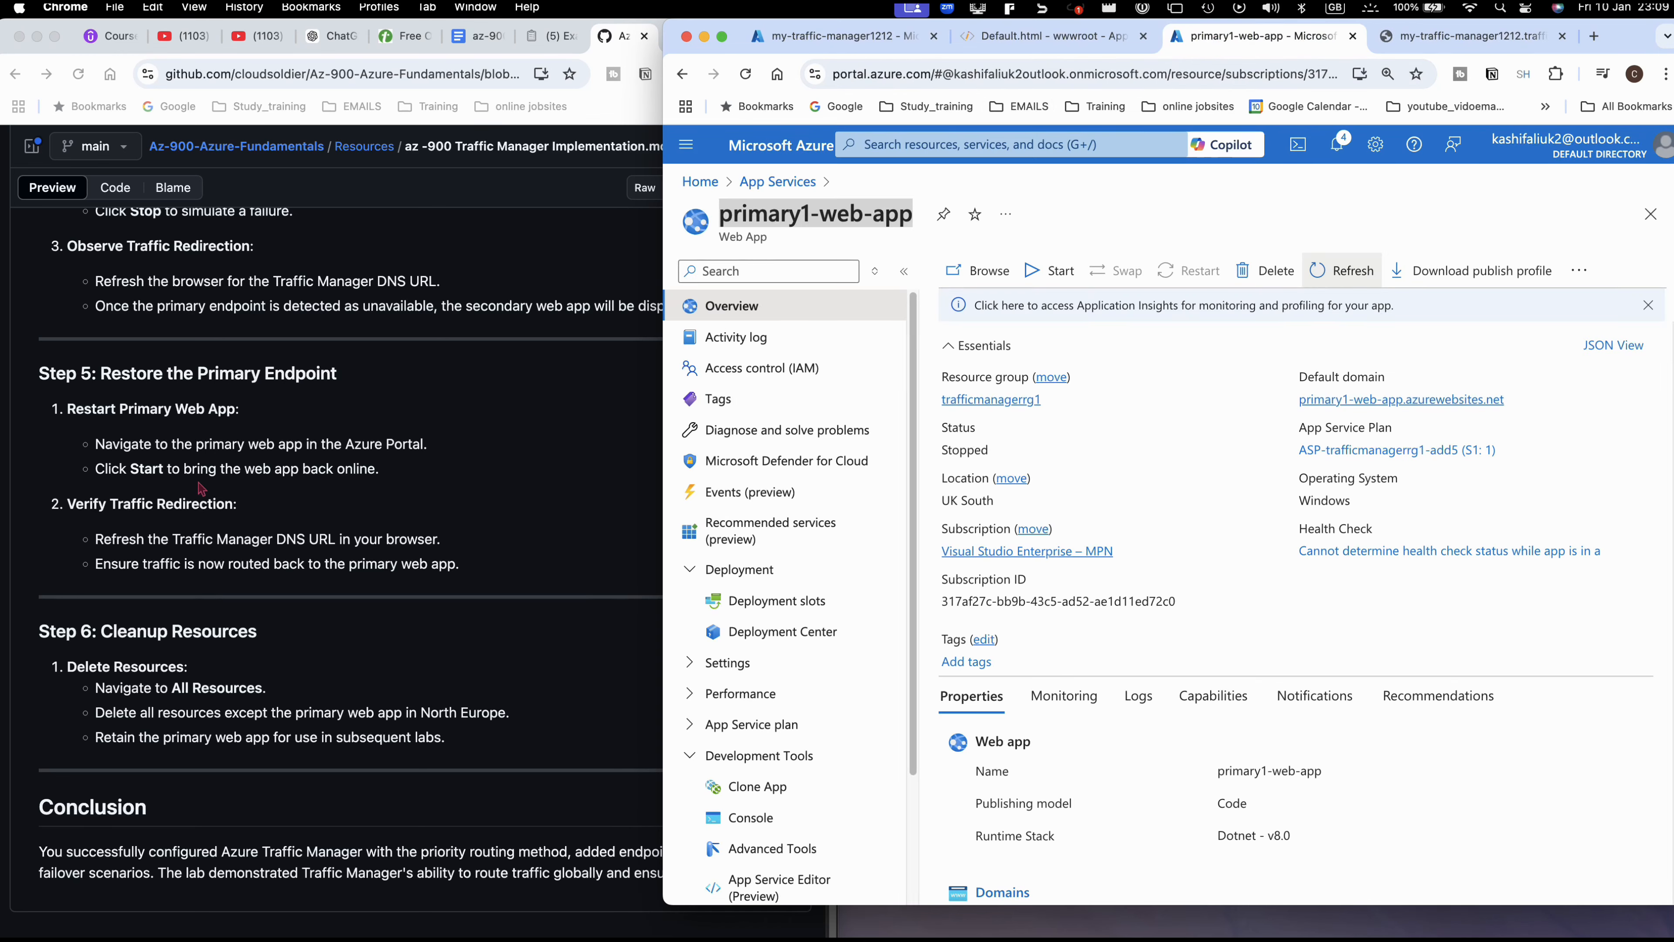
{"action": "left_click", "coordinate": [1058, 271]}
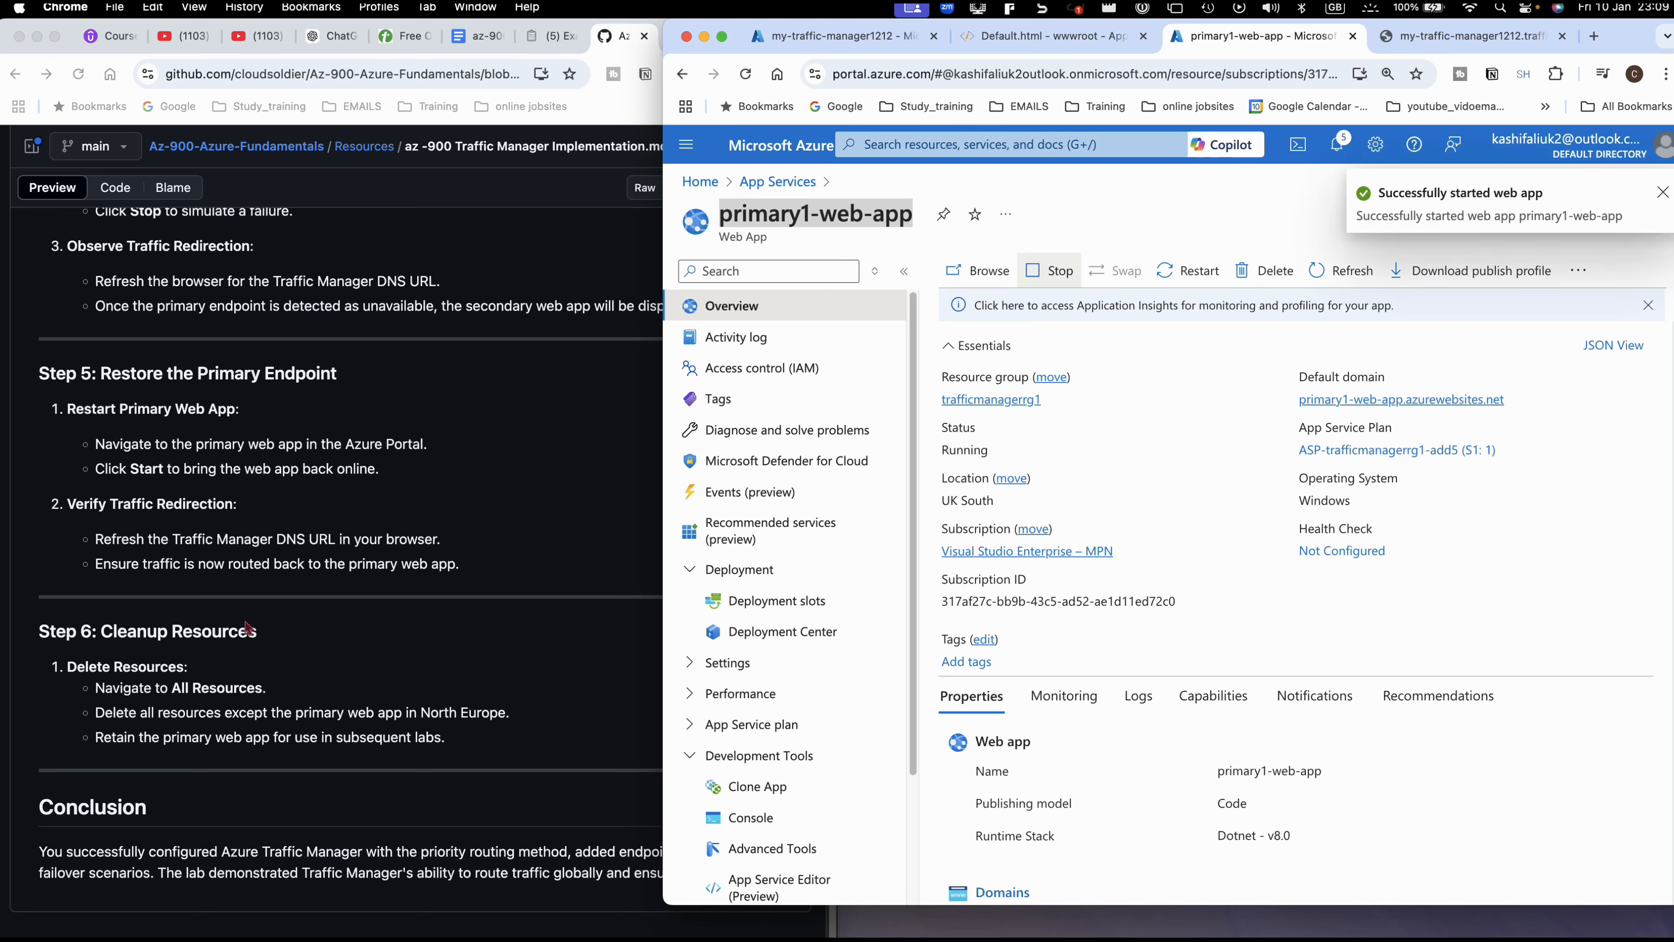
- Return to the Traffic Manager site and reload it to check whether traffic is routed back to the primary web app
{"action": "left_click", "coordinate": [575, 623]}
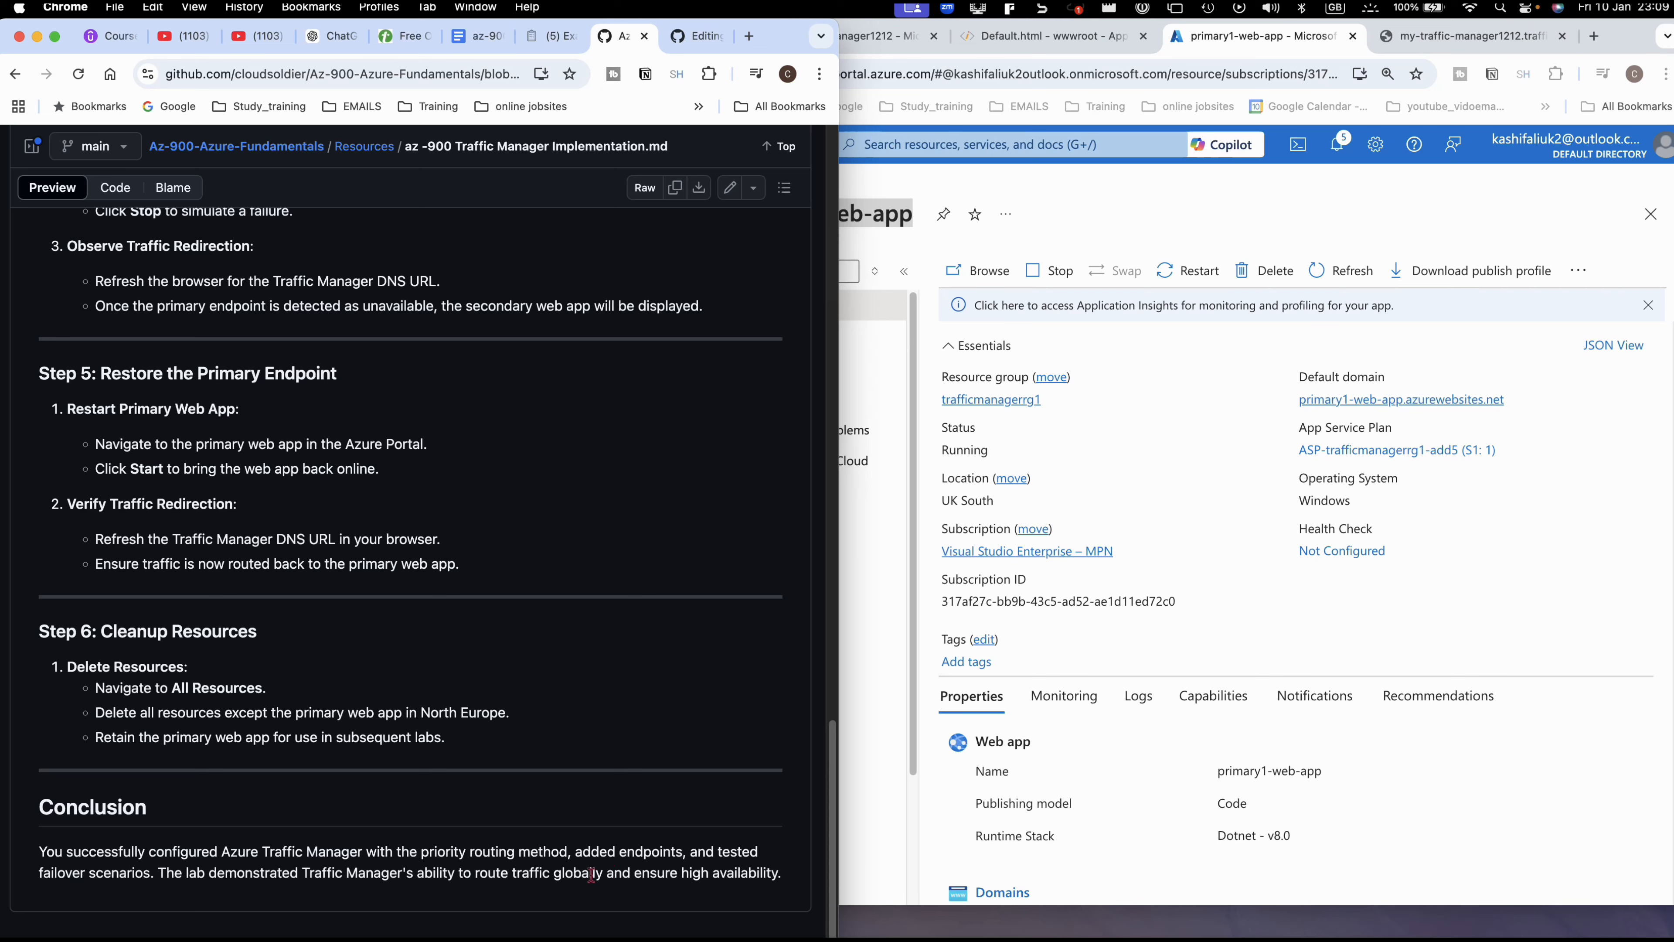
{"action": "left_click", "coordinate": [1509, 218]}
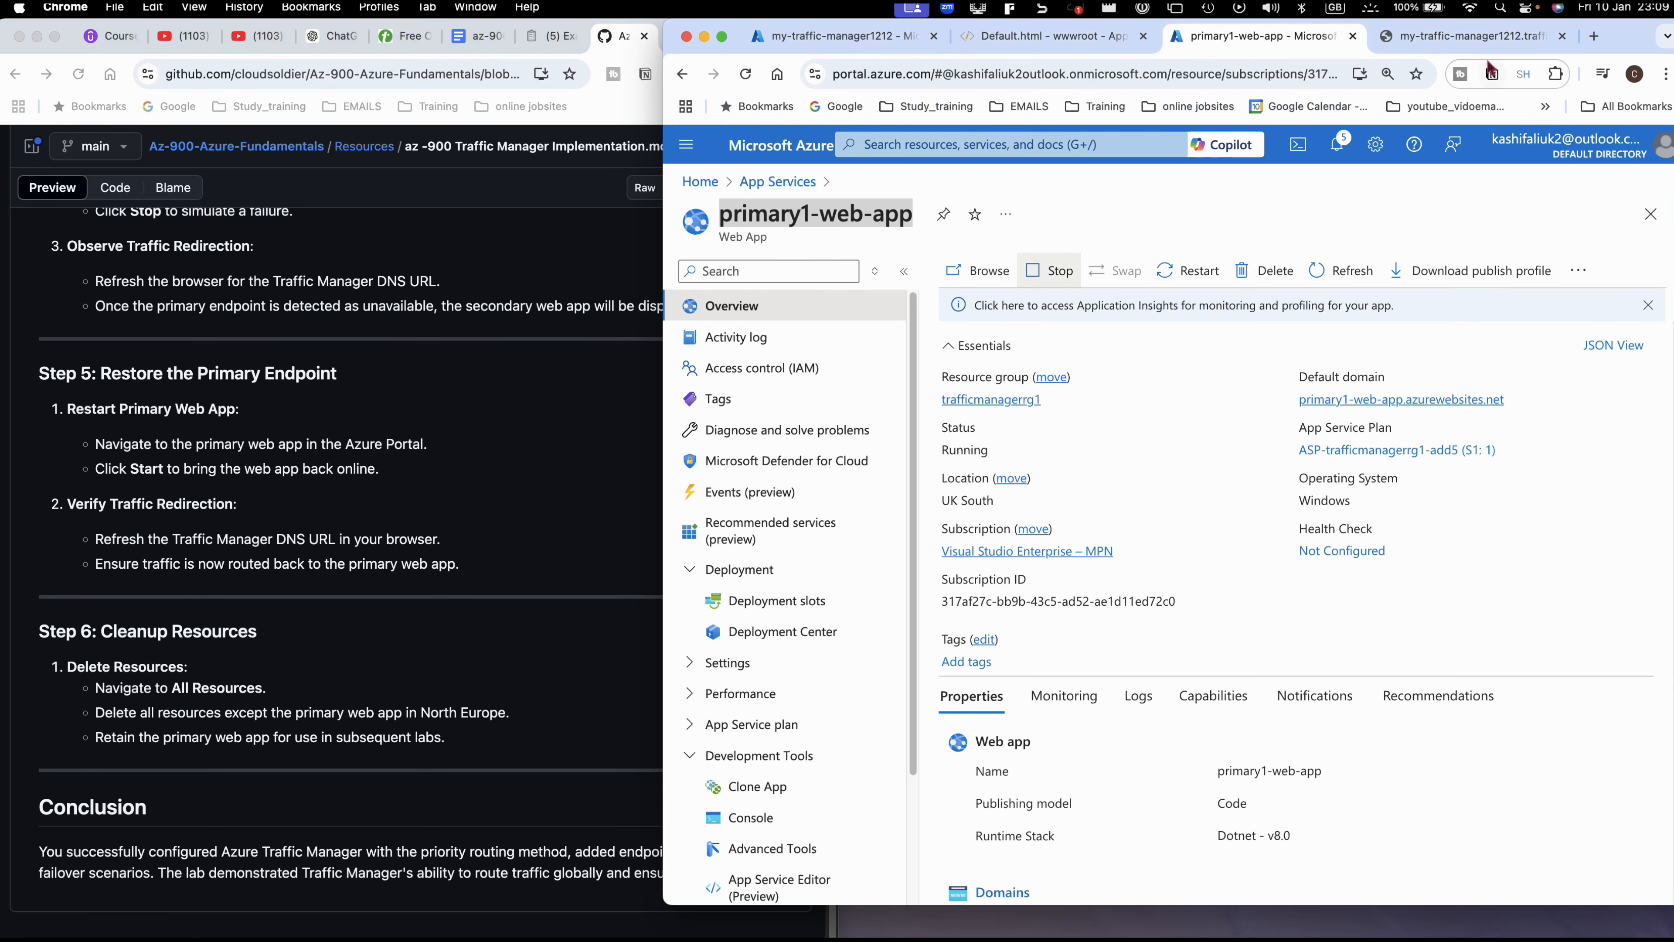
{"action": "left_click", "coordinate": [1476, 37]}
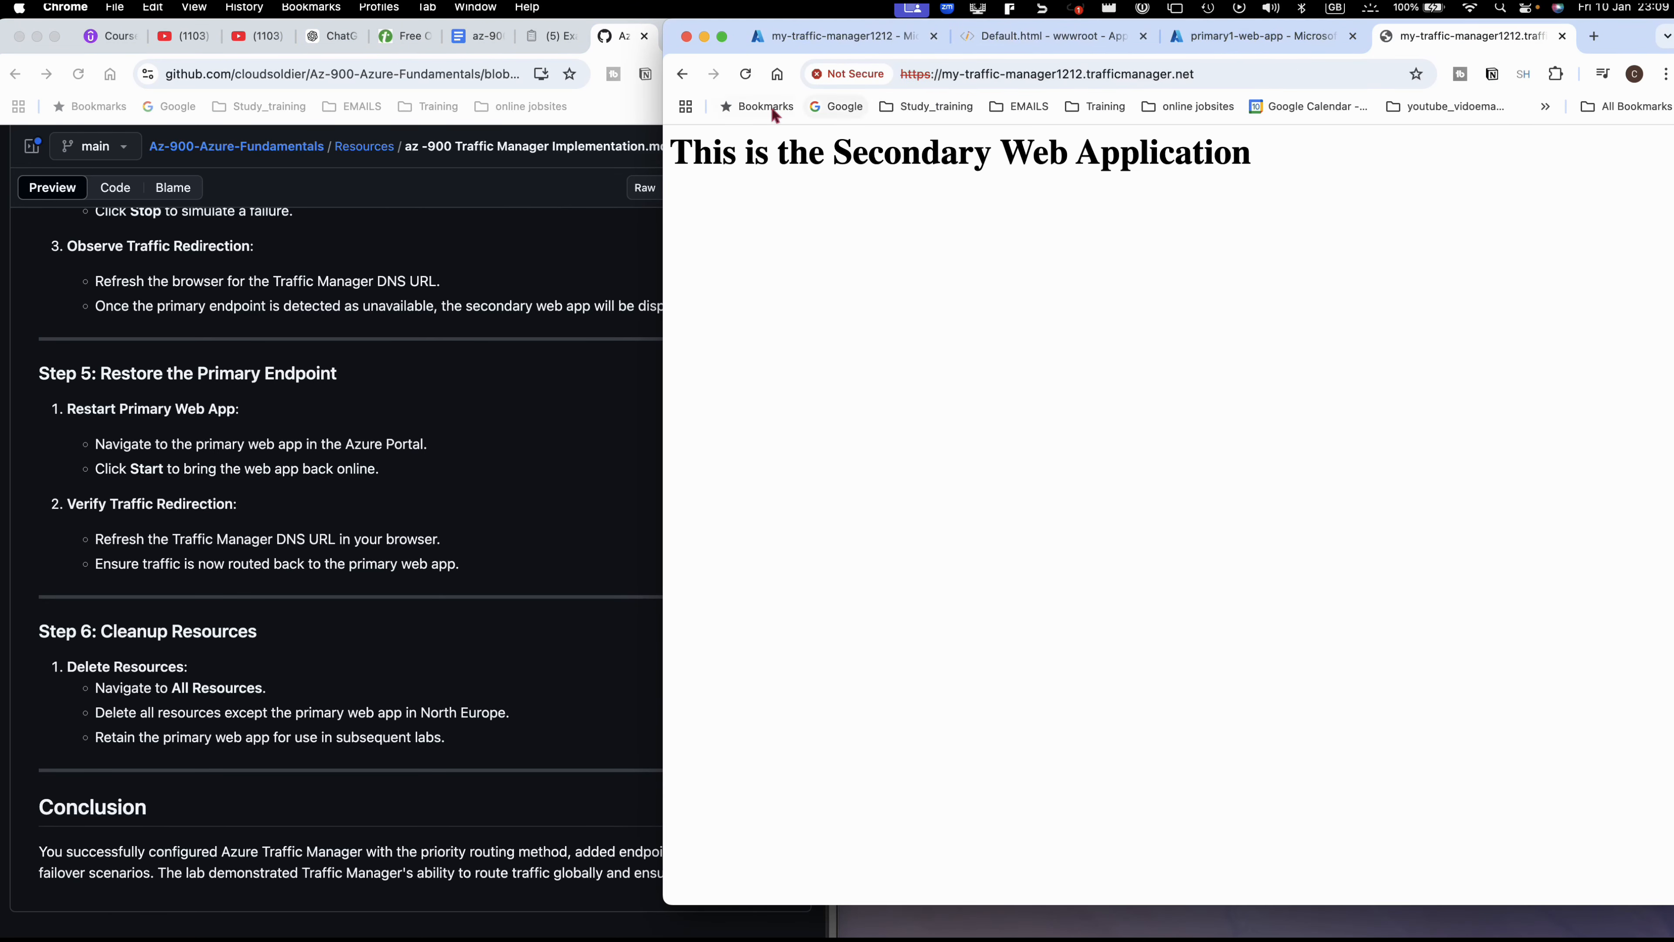
{"action": "left_click", "coordinate": [744, 75]}
{"action": "left_click", "coordinate": [746, 75]}
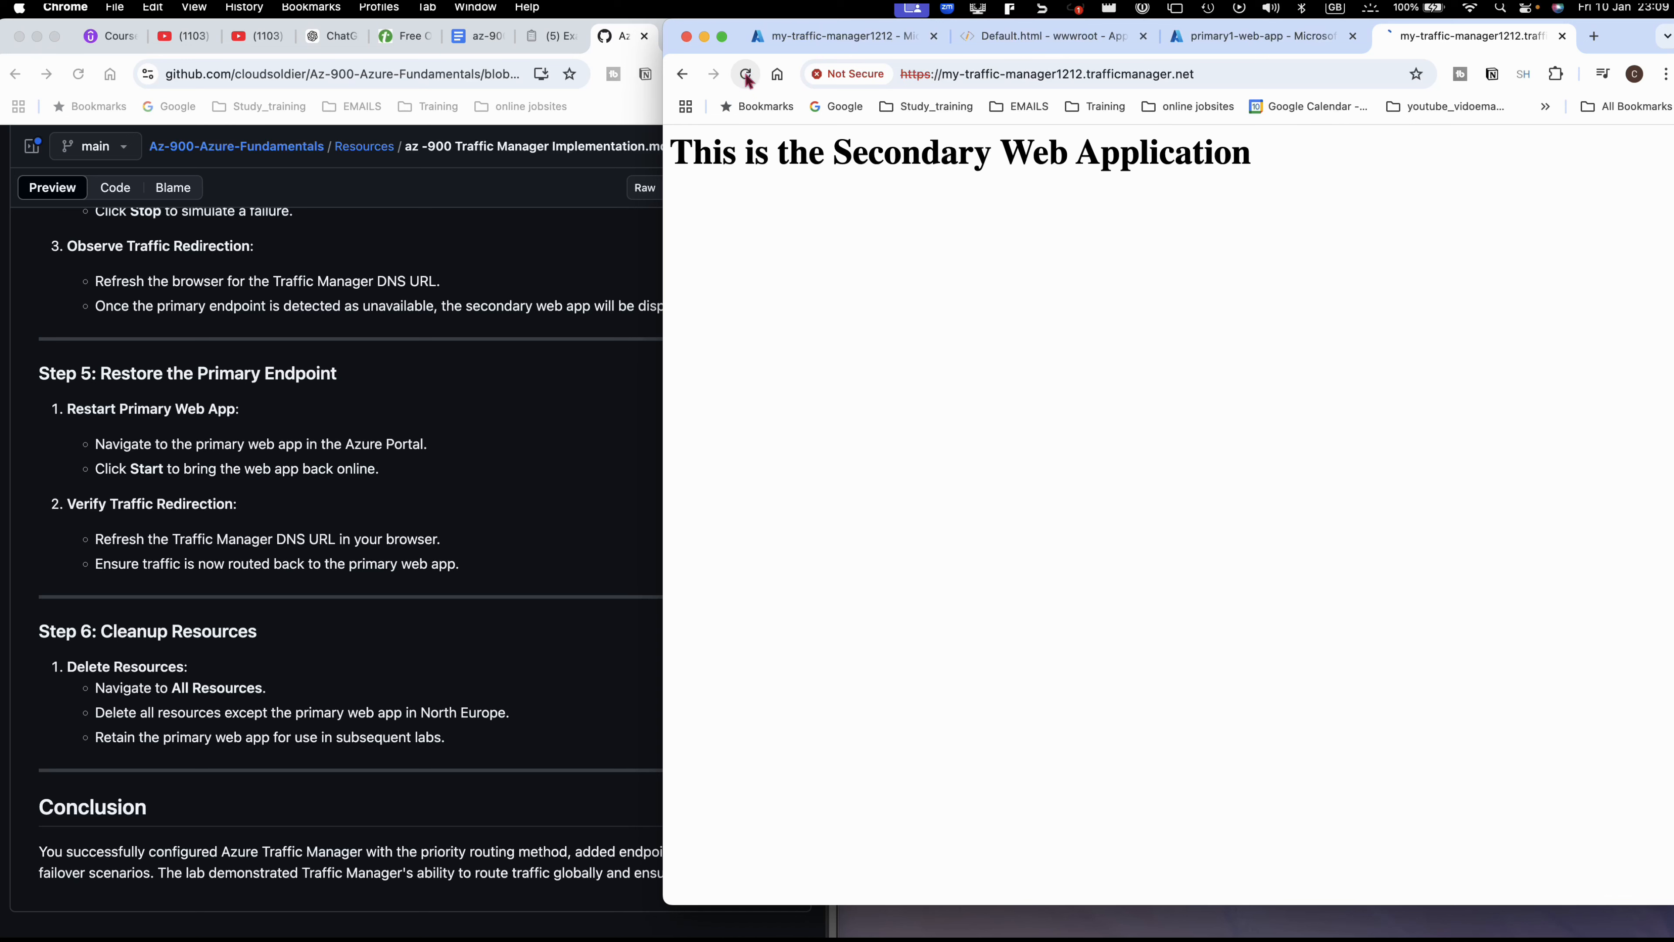